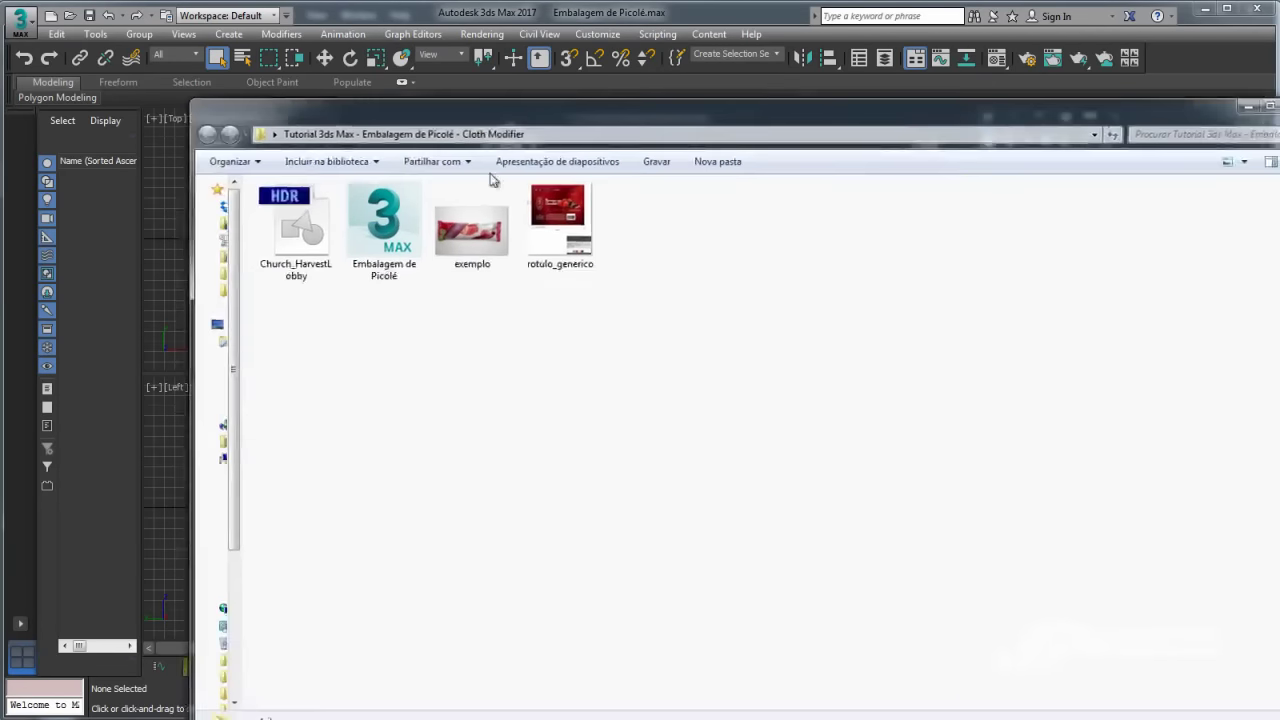
# View the exemplo wrapper photo, then open the rotulo_generico label artwork instead.
pyautogui.doubleClick(472, 230)
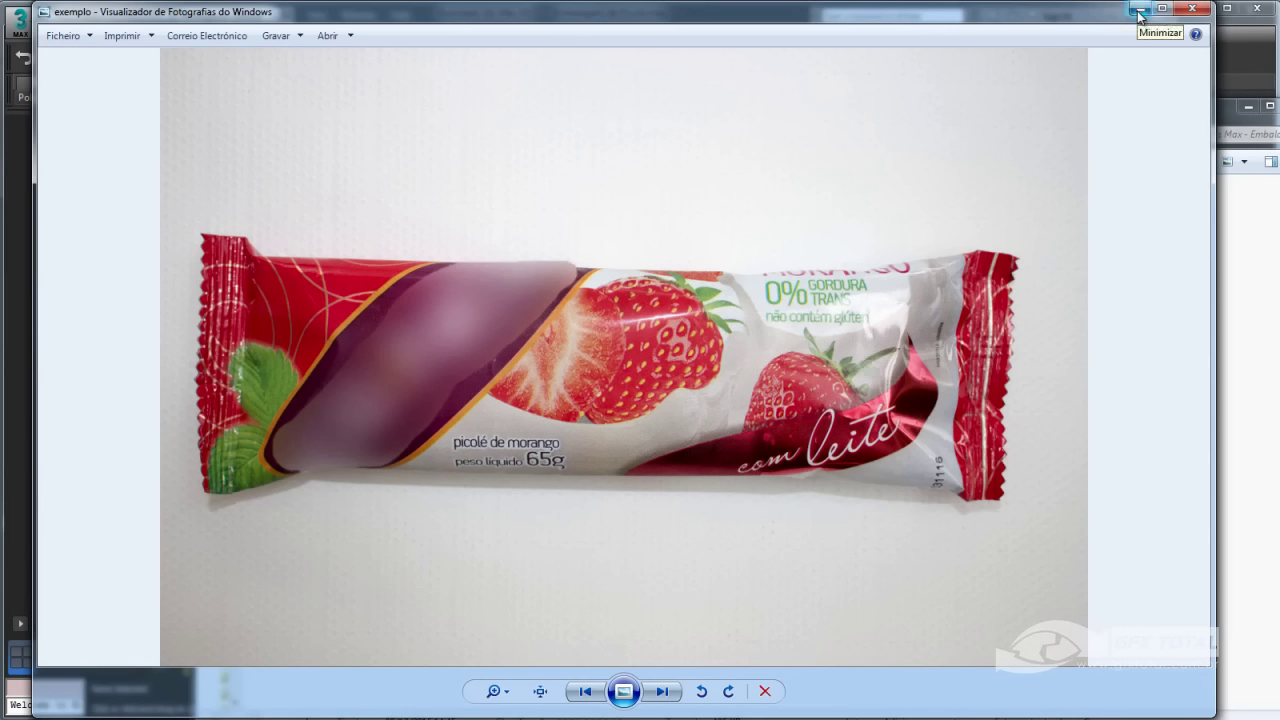
pyautogui.click(1138, 15)
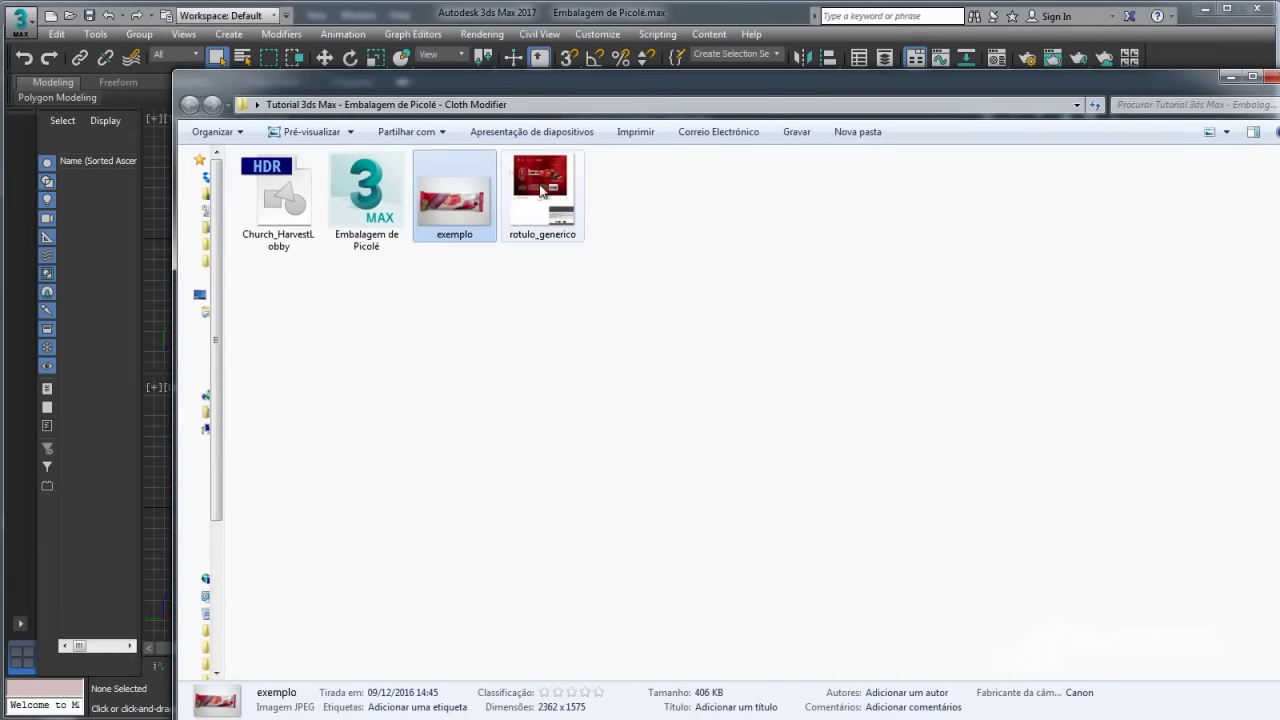
pyautogui.click(538, 179)
pyautogui.doubleClick(538, 179)
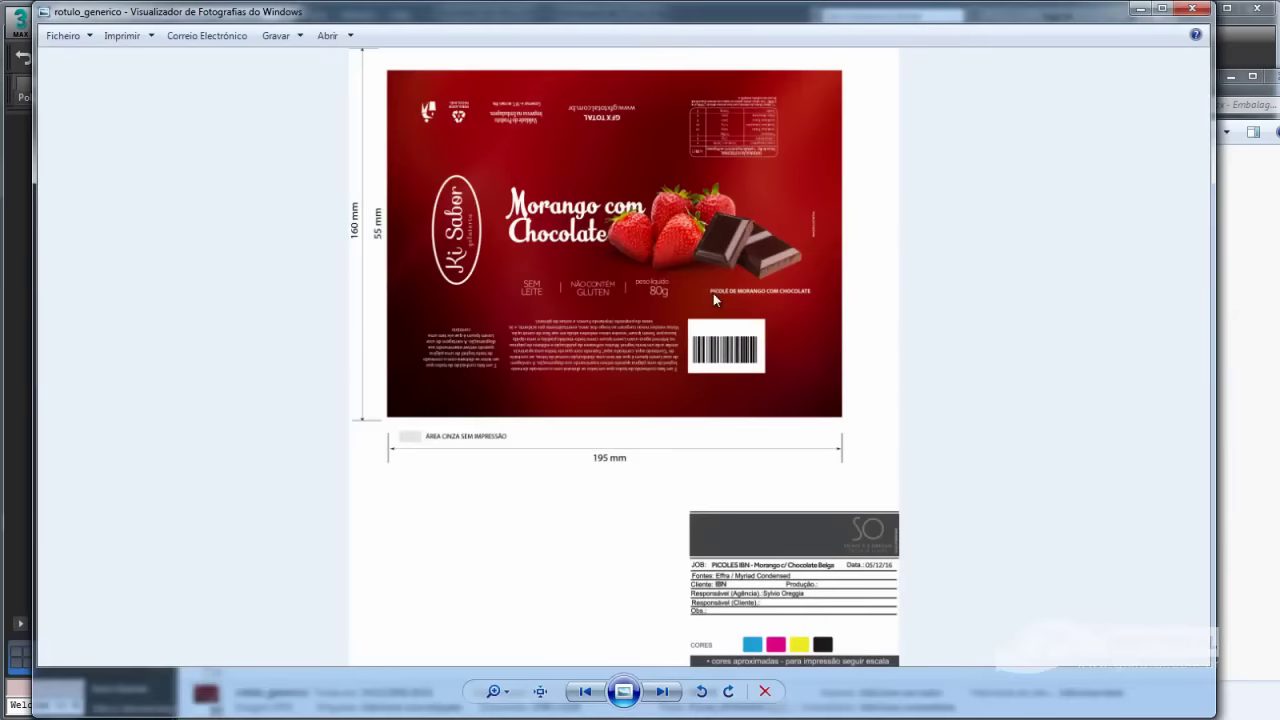
# Zoom and pan around the rotulo_generico label, then open it in Adobe Photoshop CS6.
pyautogui.scroll(1, 521, 208)
pyautogui.scroll(1, 521, 208)
pyautogui.moveTo(521, 208); pyautogui.dragTo(528, 355)
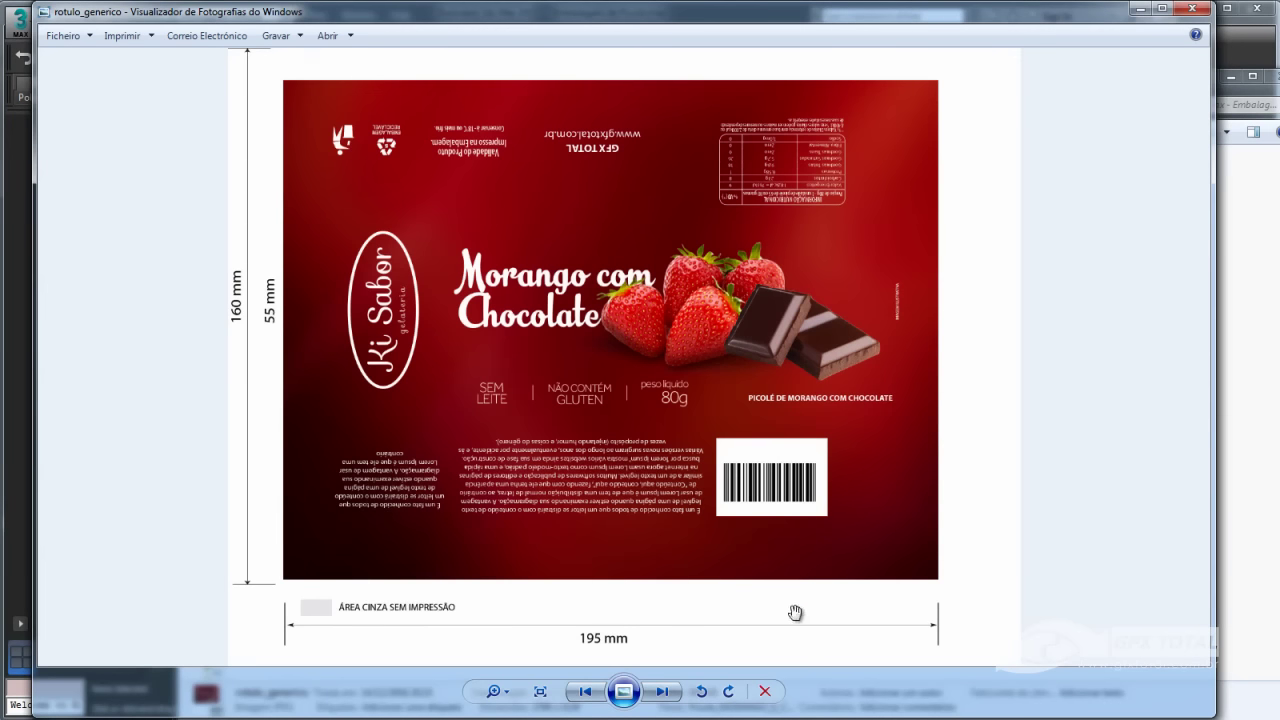
pyautogui.moveTo(794, 611)
pyautogui.mouseDown()
pyautogui.moveTo(794, 534)
pyautogui.moveTo(836, 581)
pyautogui.mouseUp()
pyautogui.rightClick(512, 204)
pyautogui.moveTo(640, 215)
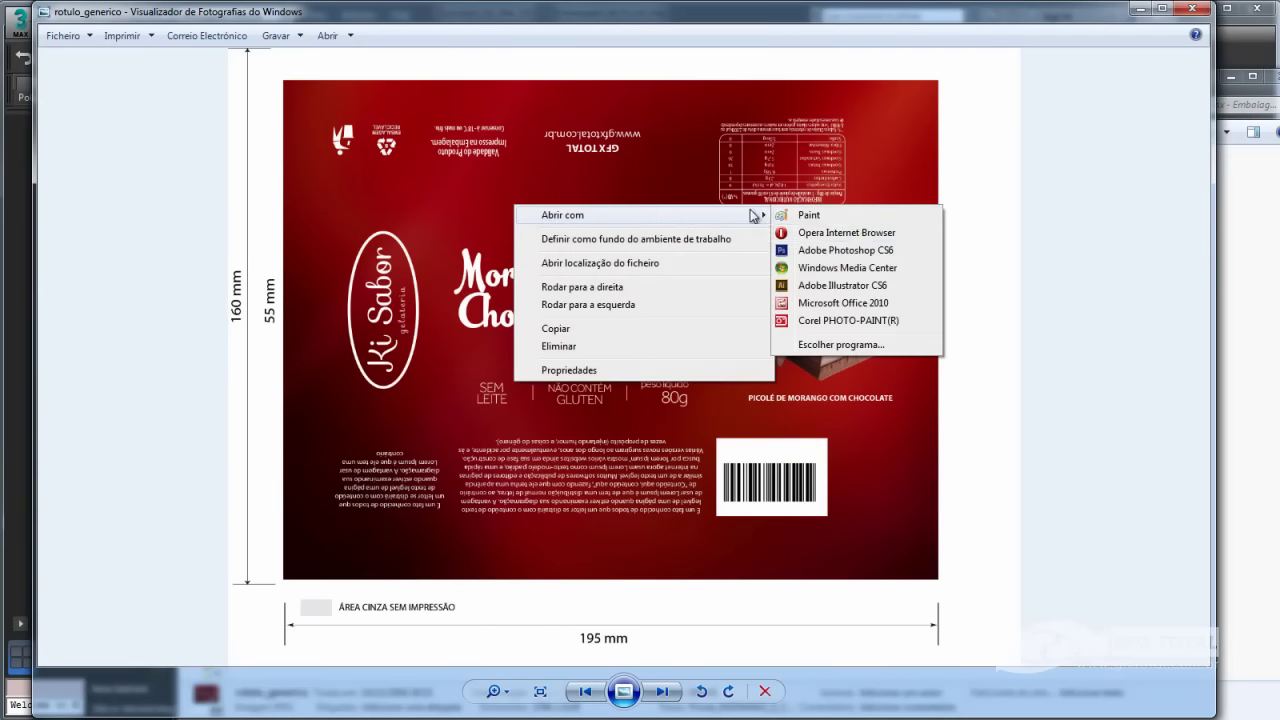
pyautogui.click(870, 254)
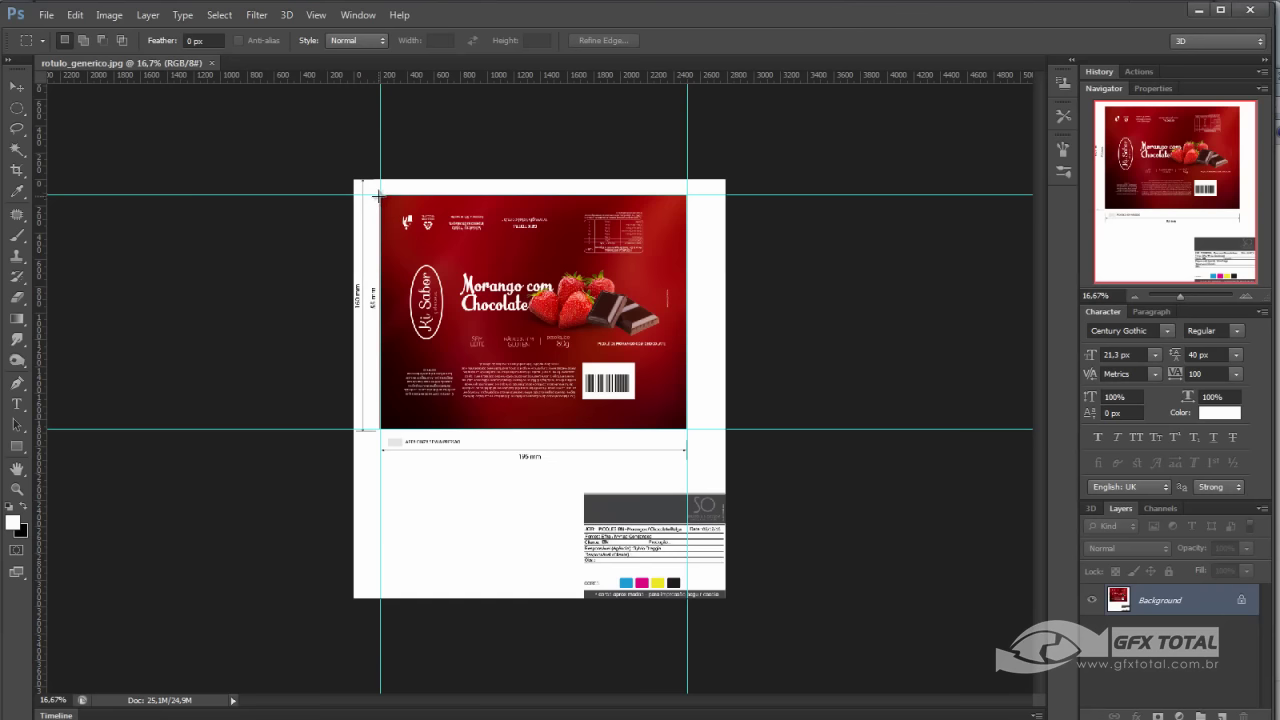
# Crop the label canvas to just the red printable artwork.
pyautogui.moveTo(380, 194)
pyautogui.mouseDown()
pyautogui.moveTo(646, 426)
pyautogui.moveTo(686, 429)
pyautogui.mouseUp()
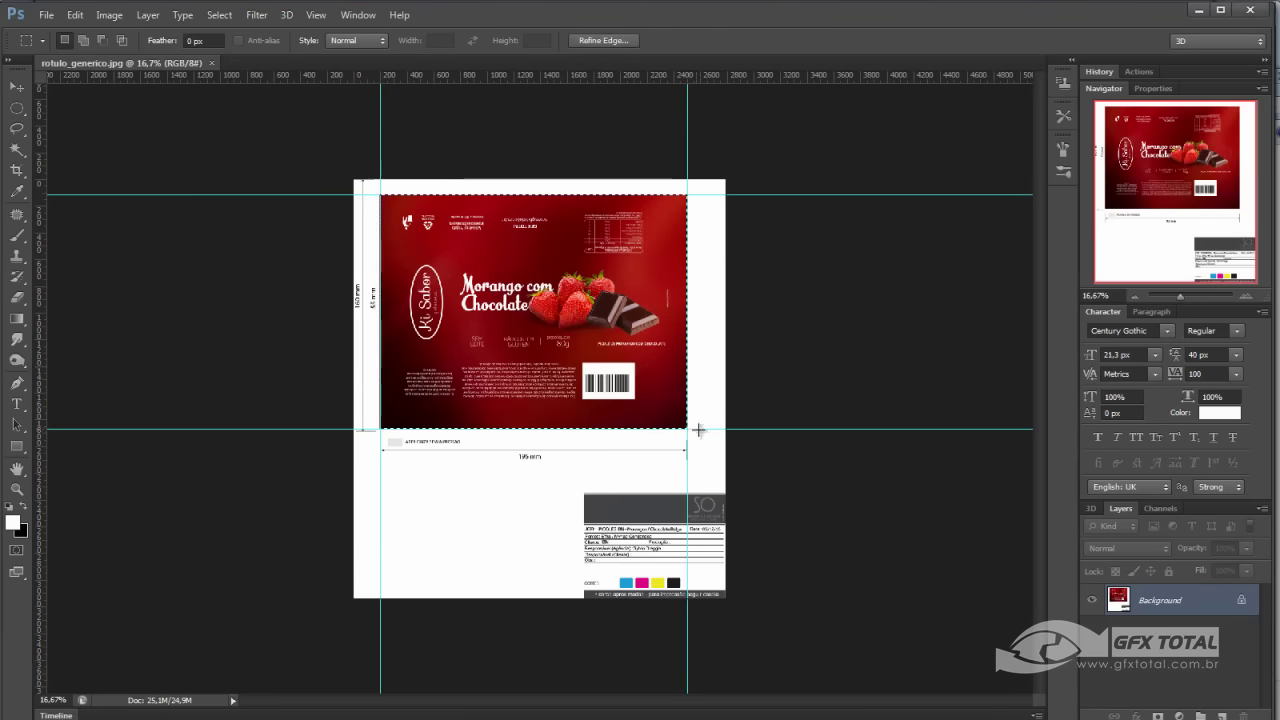
pyautogui.click(105, 15)
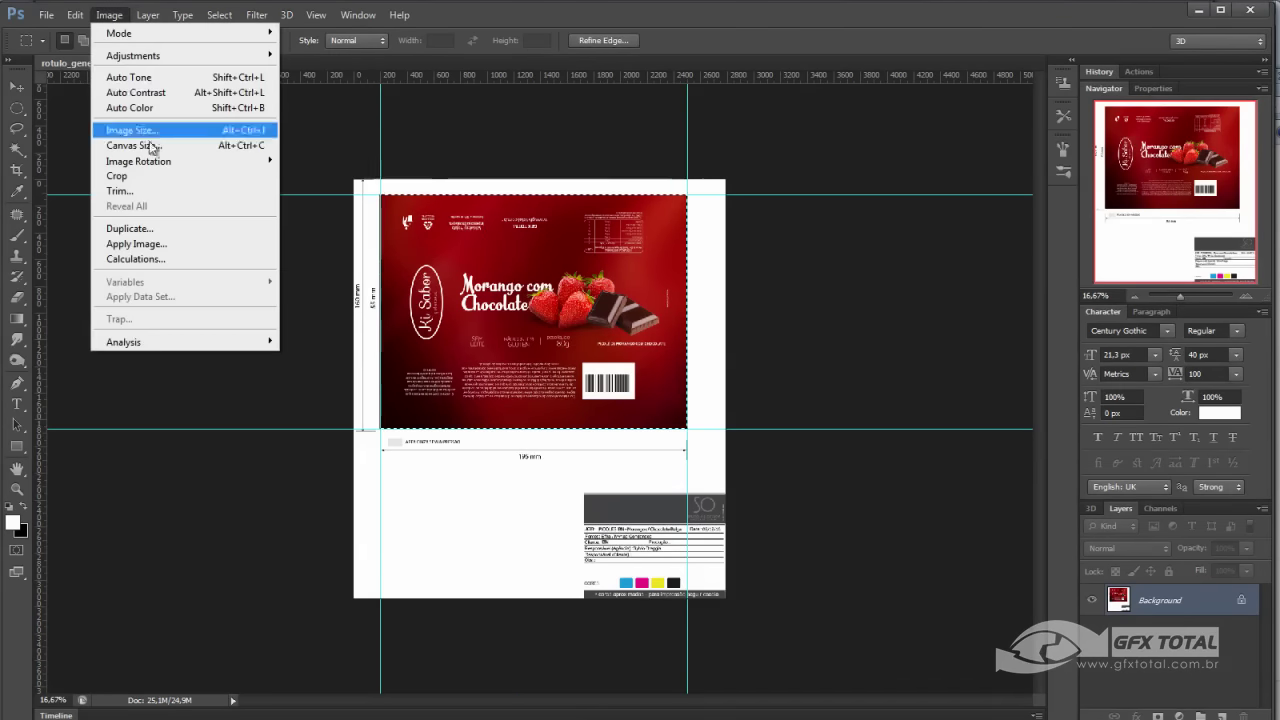
pyautogui.click(134, 177)
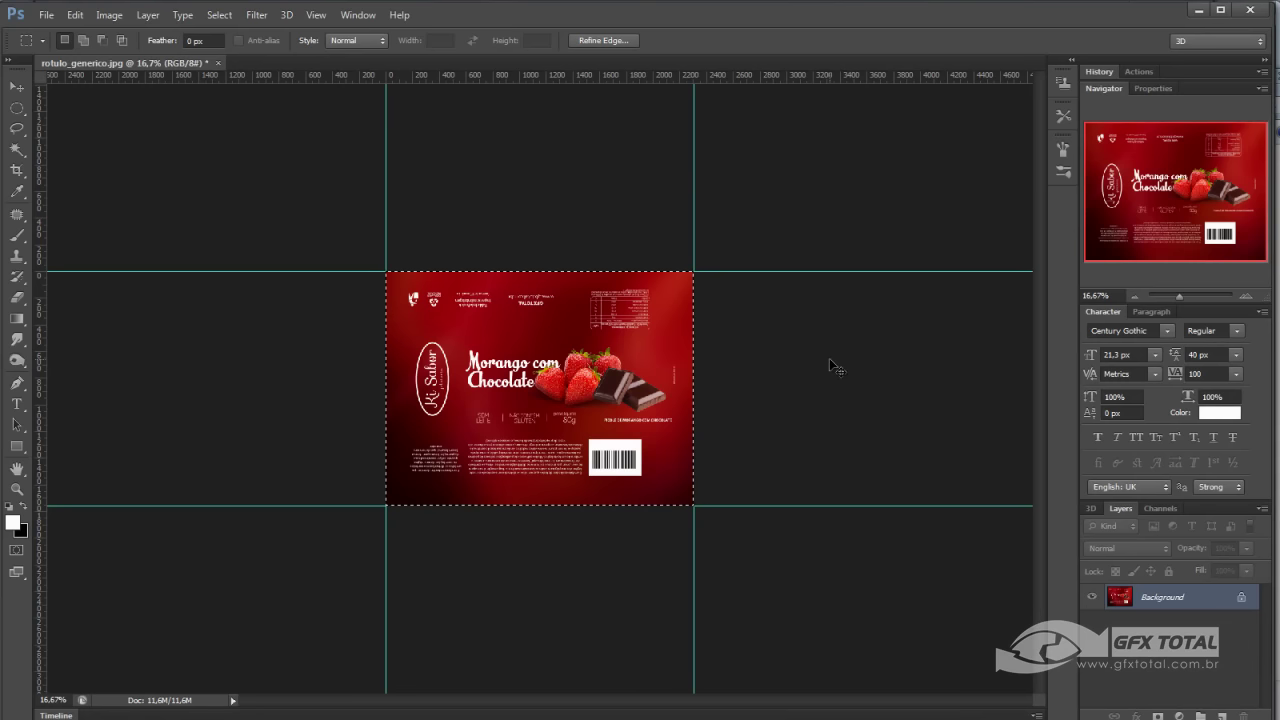
# Save the cropped label as the JPEG rotulo_generico-cor.jpg with default quality options.
pyautogui.hotkey('ctrl', 'shift', 's')
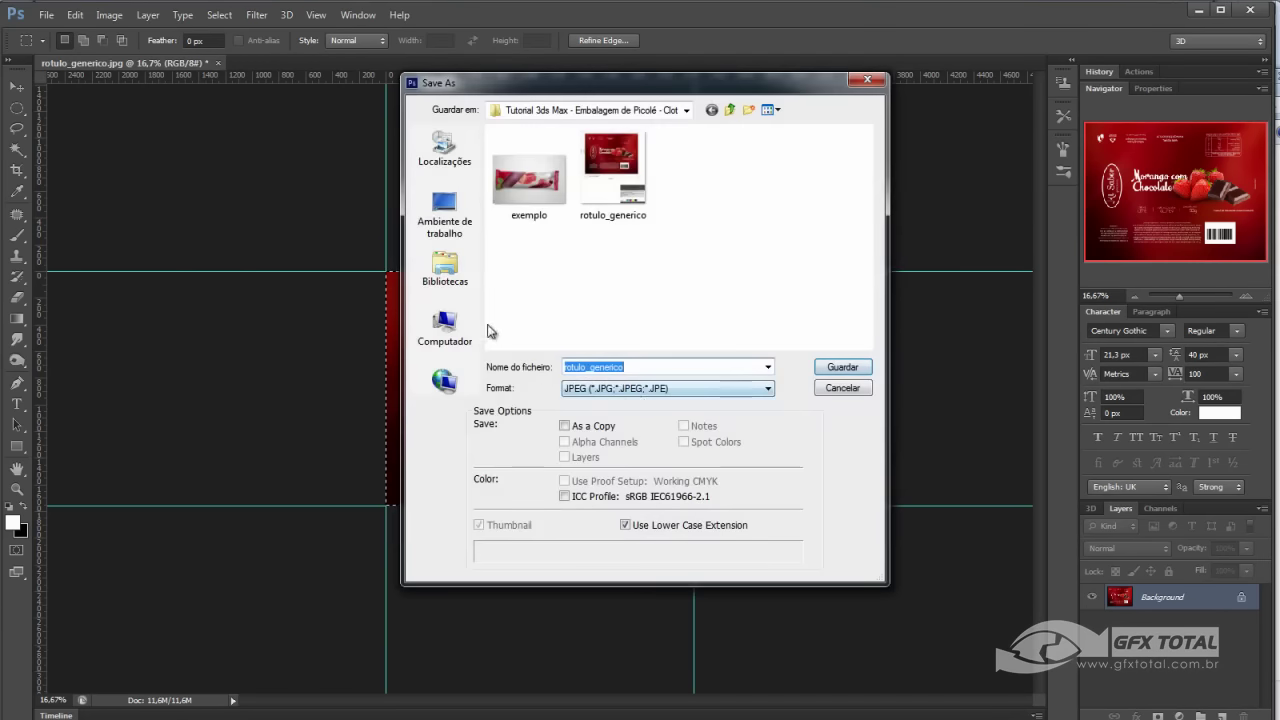
pyautogui.click(655, 366)
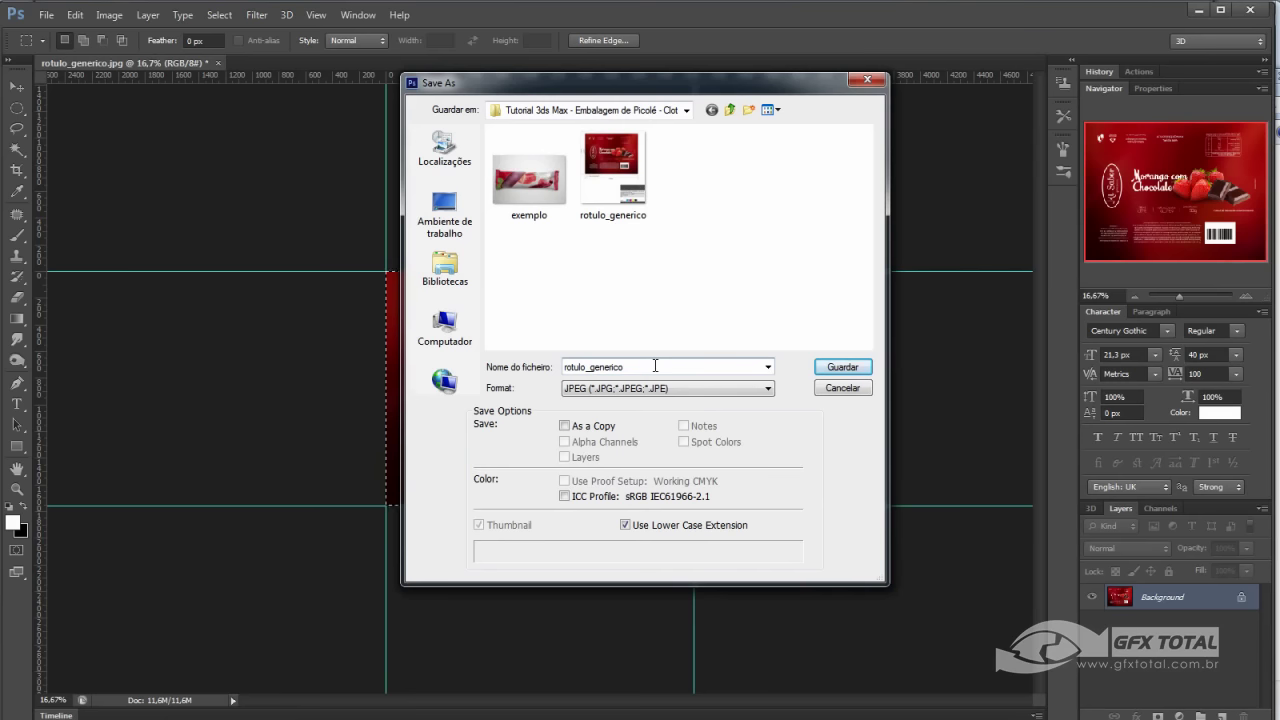
pyautogui.write('-cor')
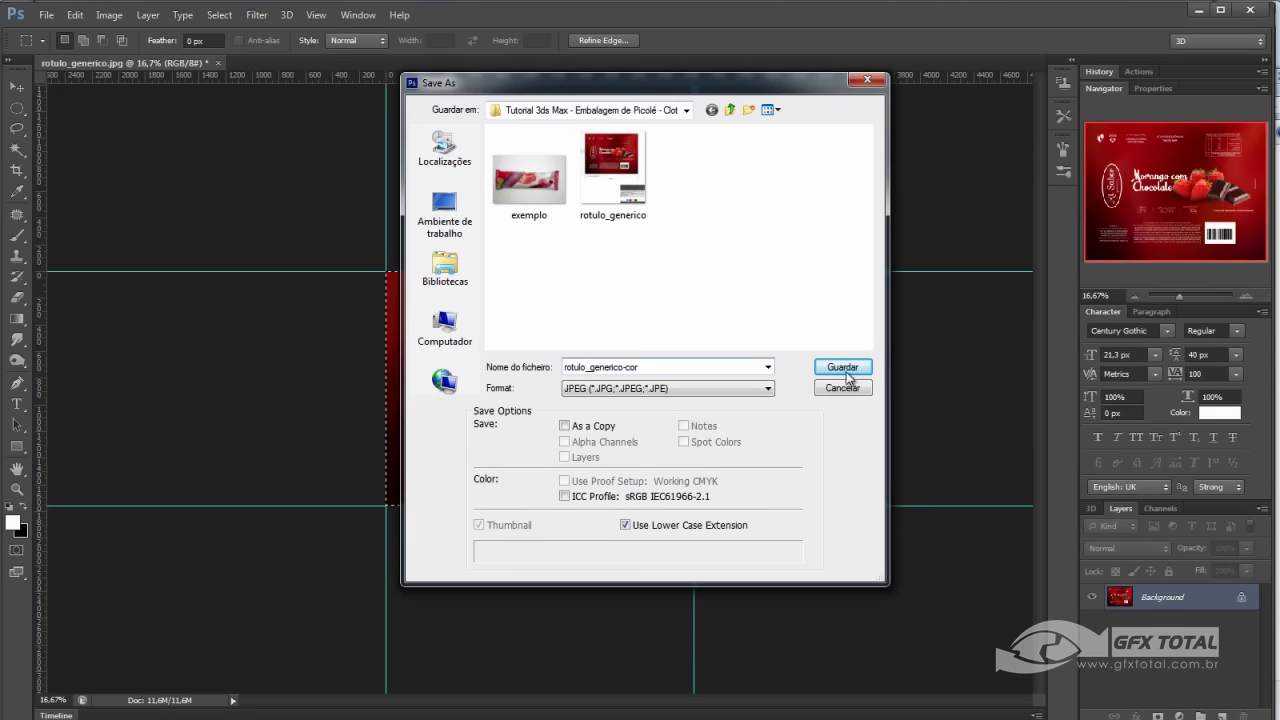
pyautogui.click(850, 367)
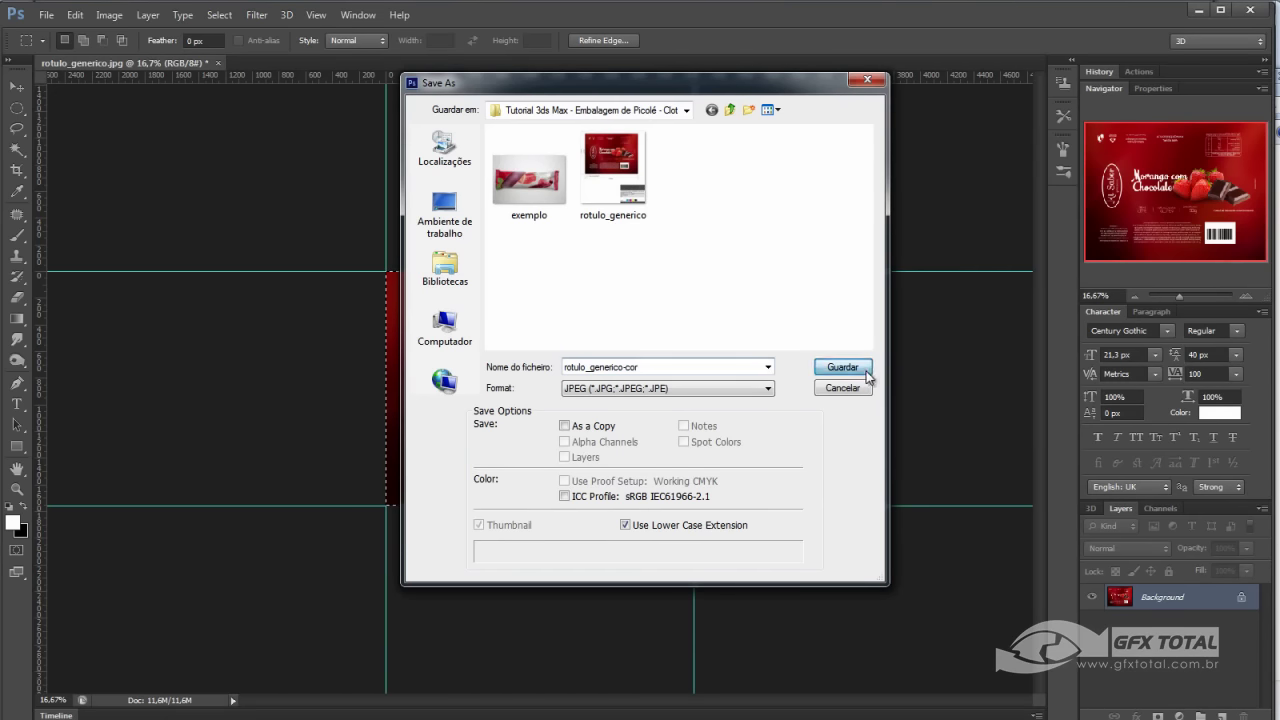
pyautogui.click(995, 278)
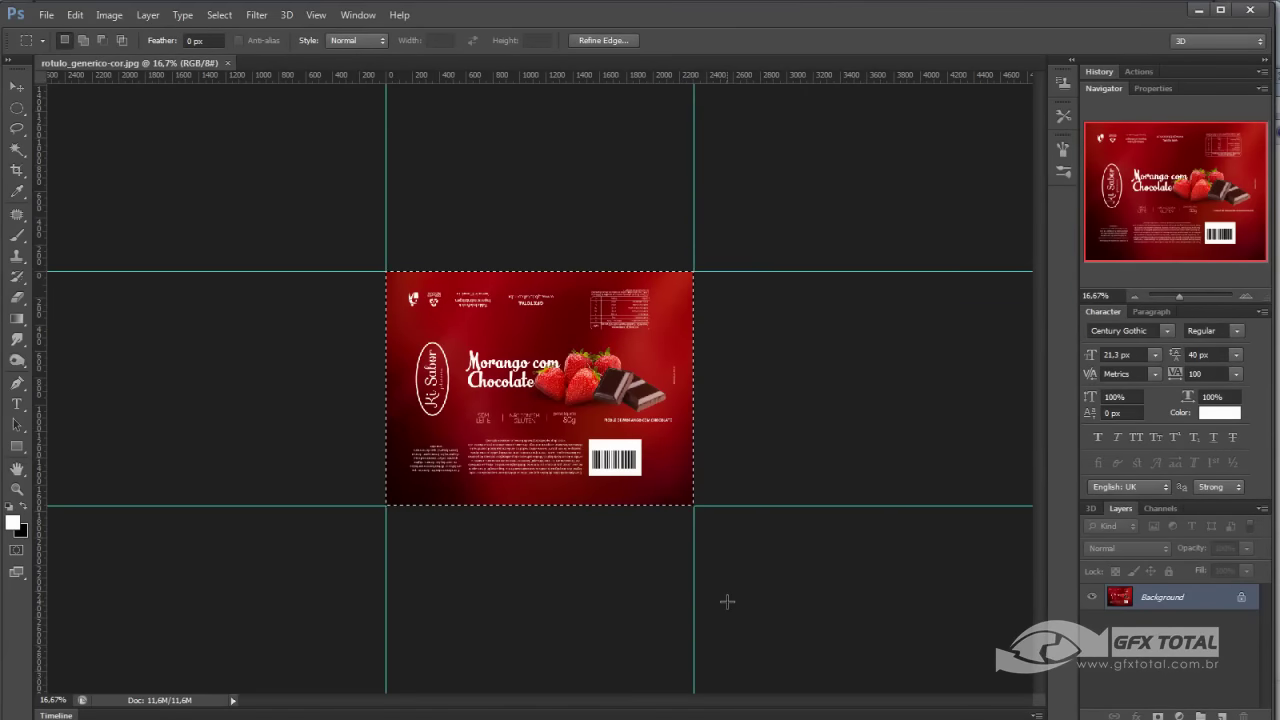
pyautogui.press('m')
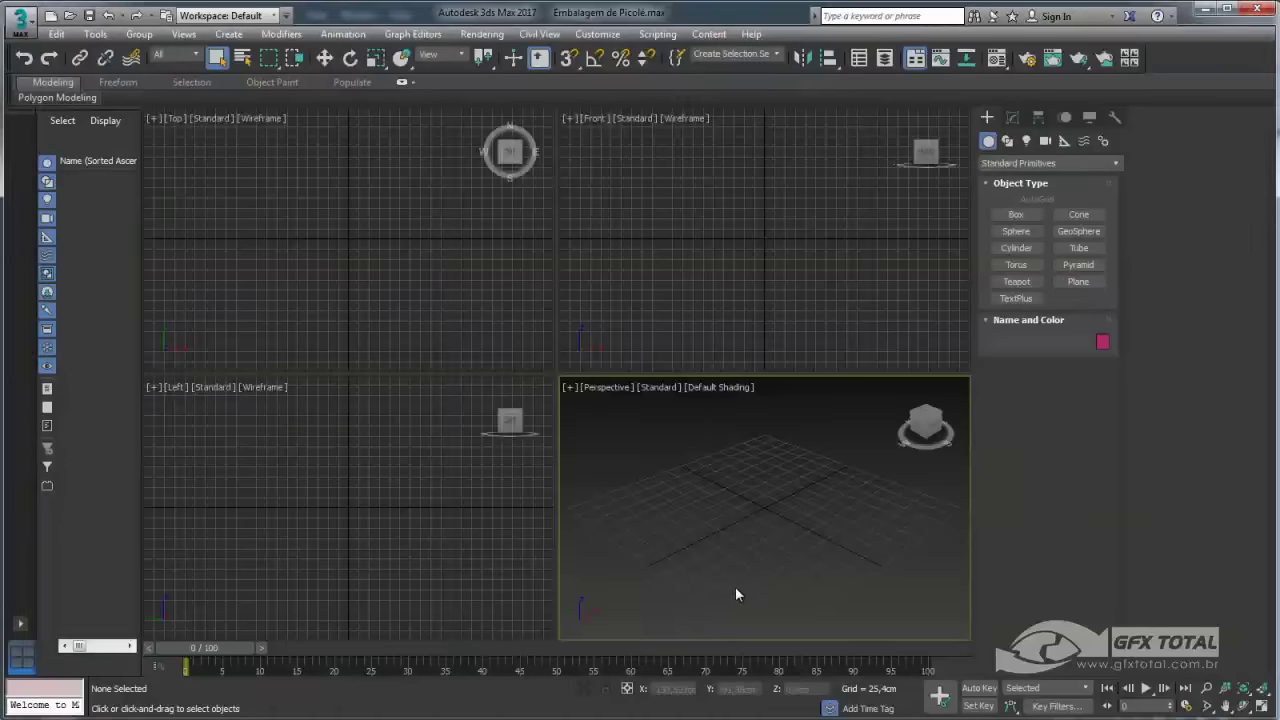
# In a maximized Perspective viewport, draw Plane001 with Edged Faces on, then recall the label image.
pyautogui.scroll(2, 720, 570)
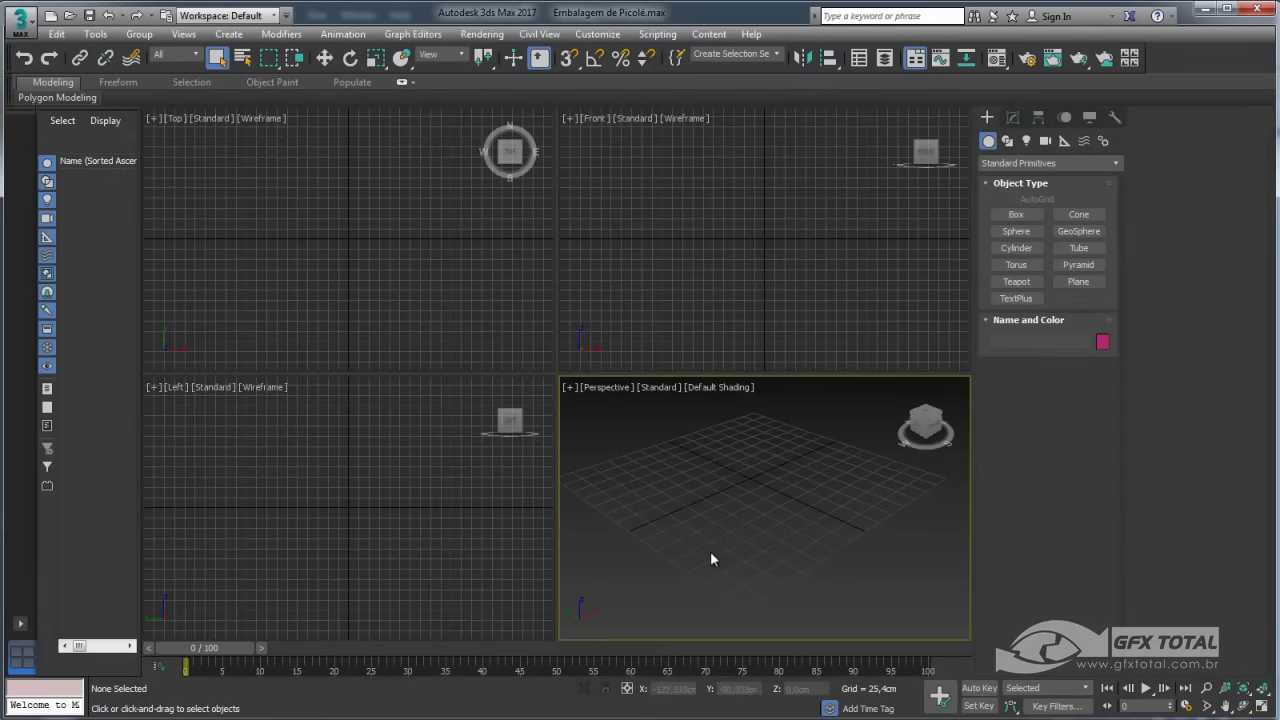
pyautogui.moveTo(775, 461)
pyautogui.keyDown('alt'); pyautogui.mouseDown(button='middle')
pyautogui.moveTo(808, 497)
pyautogui.moveTo(830, 495)
pyautogui.mouseUp(button='middle'); pyautogui.keyUp('alt')
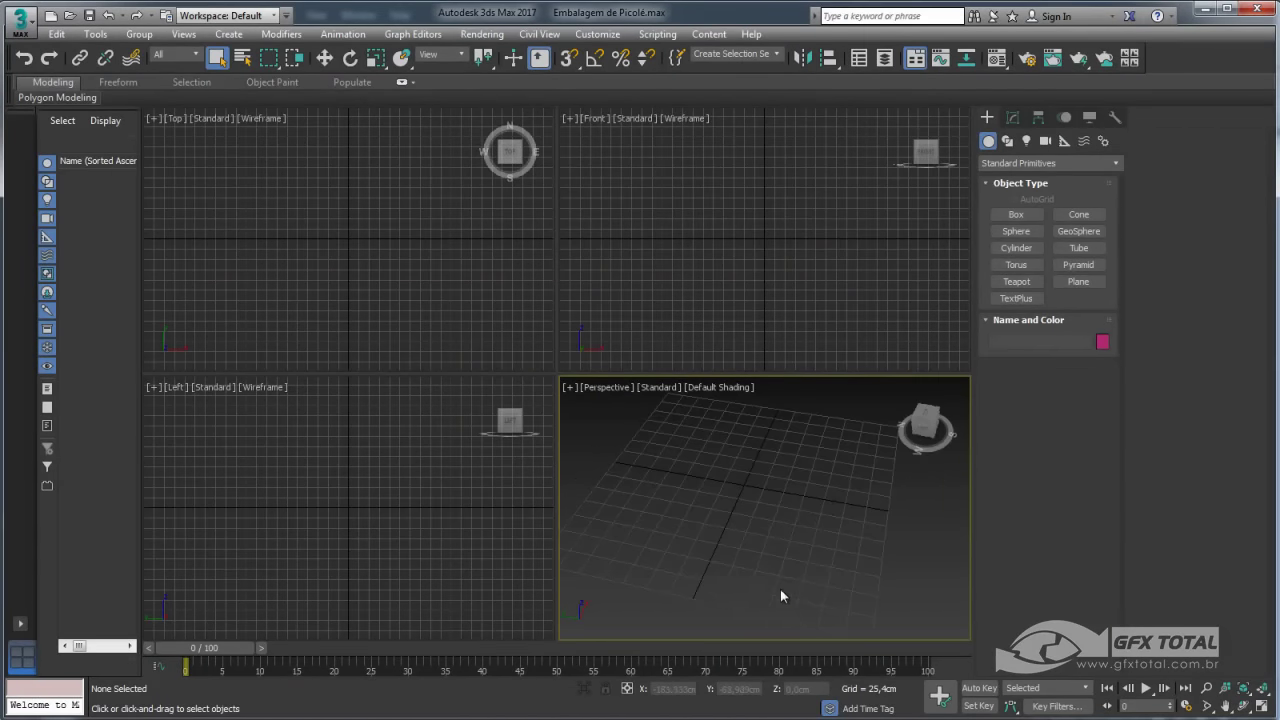
pyautogui.click(1260, 705)
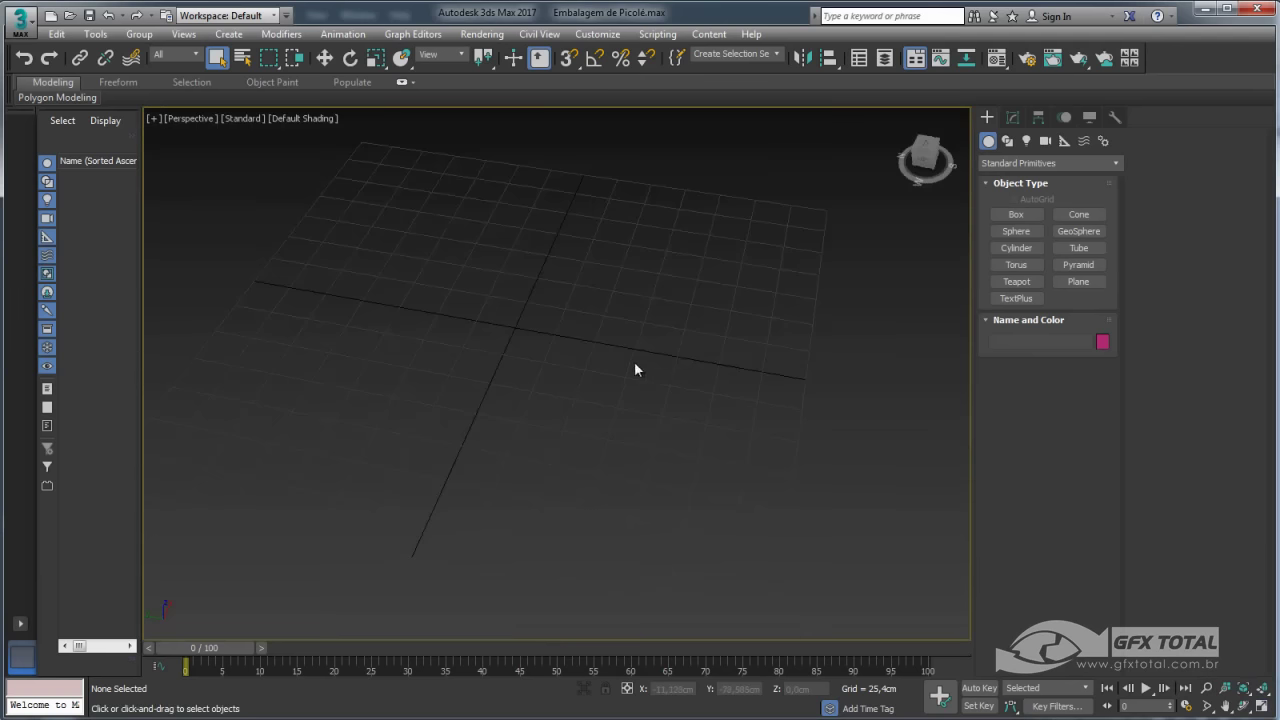
pyautogui.click(1078, 281)
pyautogui.moveTo(550, 362); pyautogui.dragTo(705, 465)
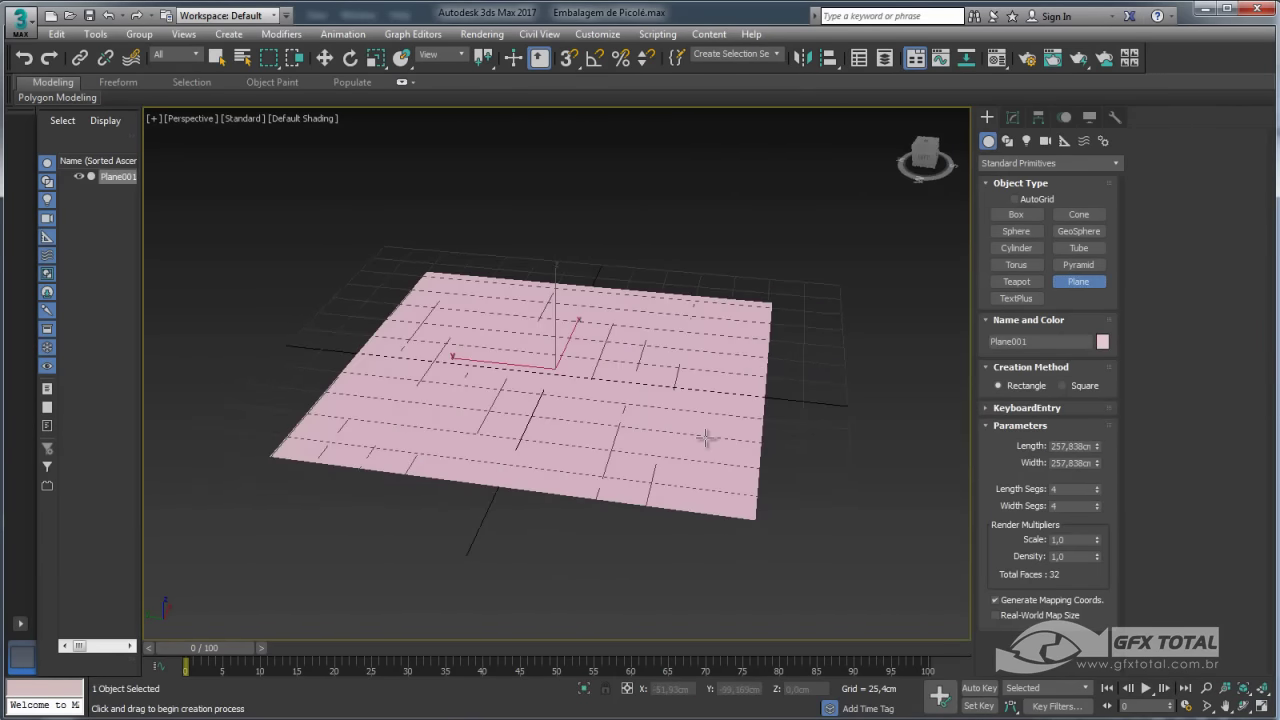
pyautogui.keyDown('alt'); pyautogui.moveTo(714, 440); pyautogui.dragTo(704, 459, button='middle'); pyautogui.keyUp('alt')
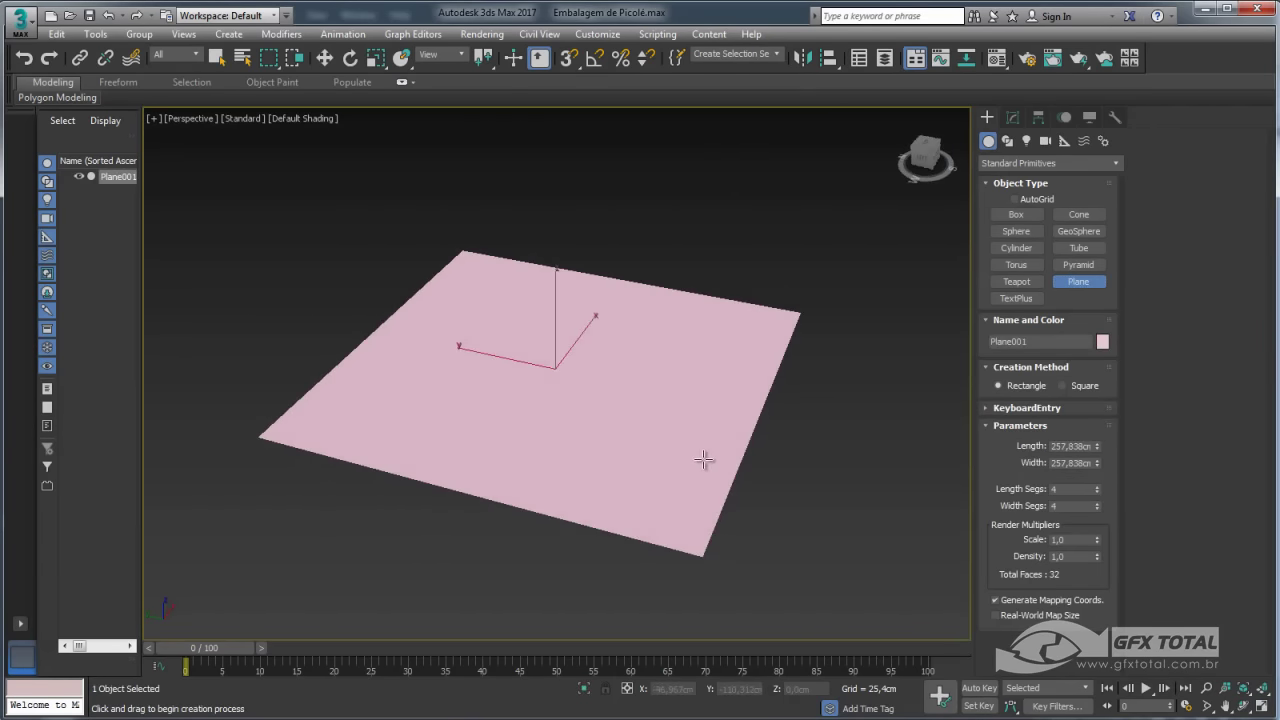
pyautogui.press('F4')
pyautogui.keyDown('alt'); pyautogui.moveTo(680, 360); pyautogui.dragTo(666, 326, button='middle'); pyautogui.keyUp('alt')
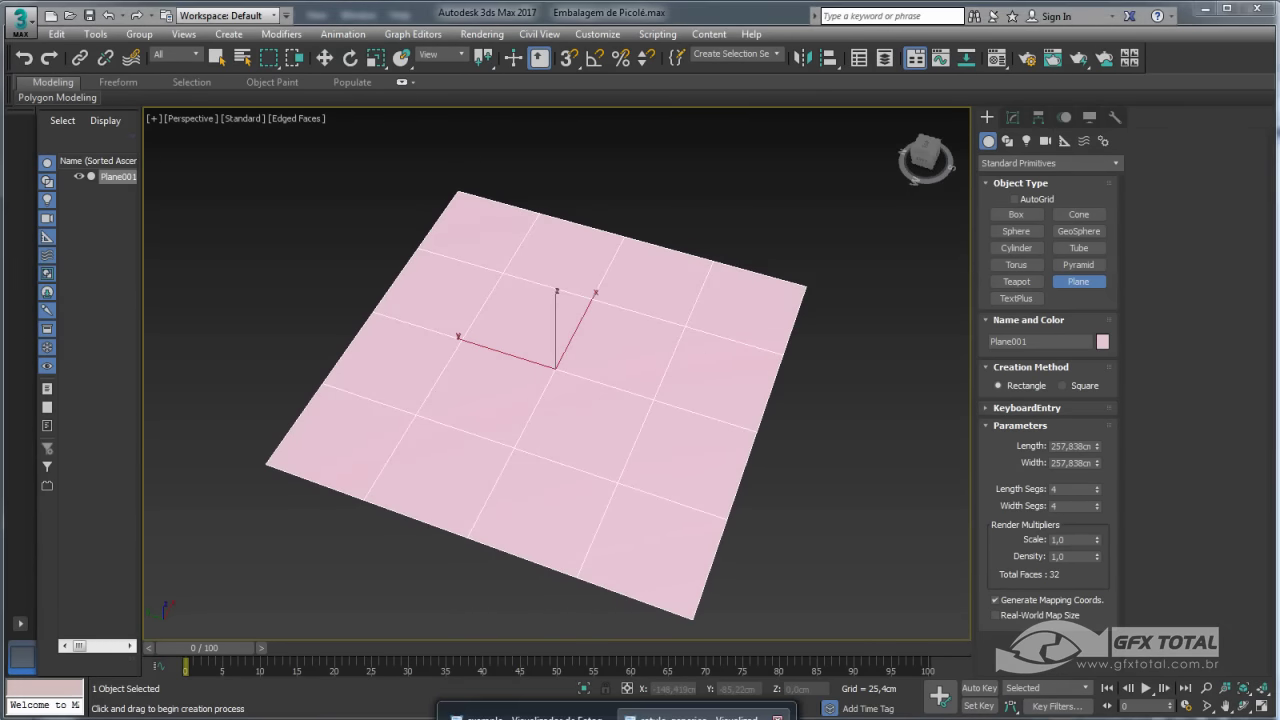
pyautogui.click(700, 717)
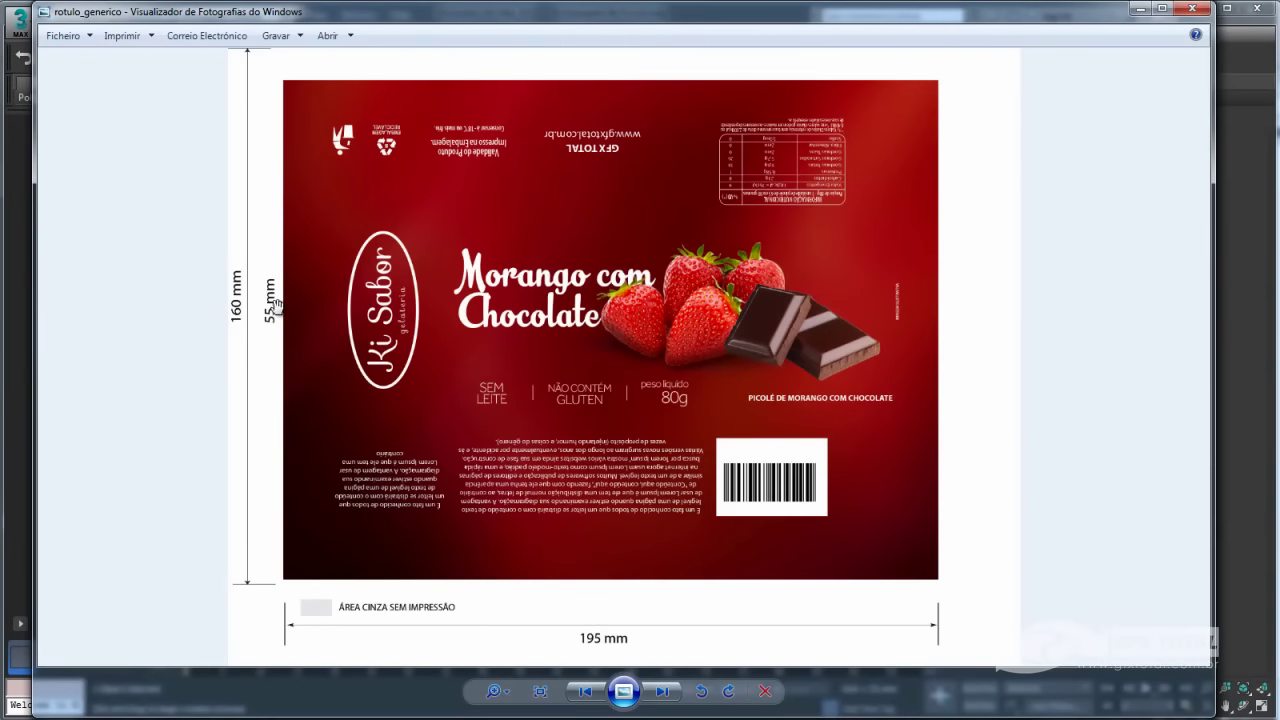
# Pan the label to read its 160 mm and 195 mm dimensions, then return to 3ds Max.
pyautogui.moveTo(277, 308)
pyautogui.mouseDown()
pyautogui.moveTo(274, 214)
pyautogui.moveTo(219, 290)
pyautogui.mouseUp()
pyautogui.moveTo(600, 650); pyautogui.dragTo(607, 556)
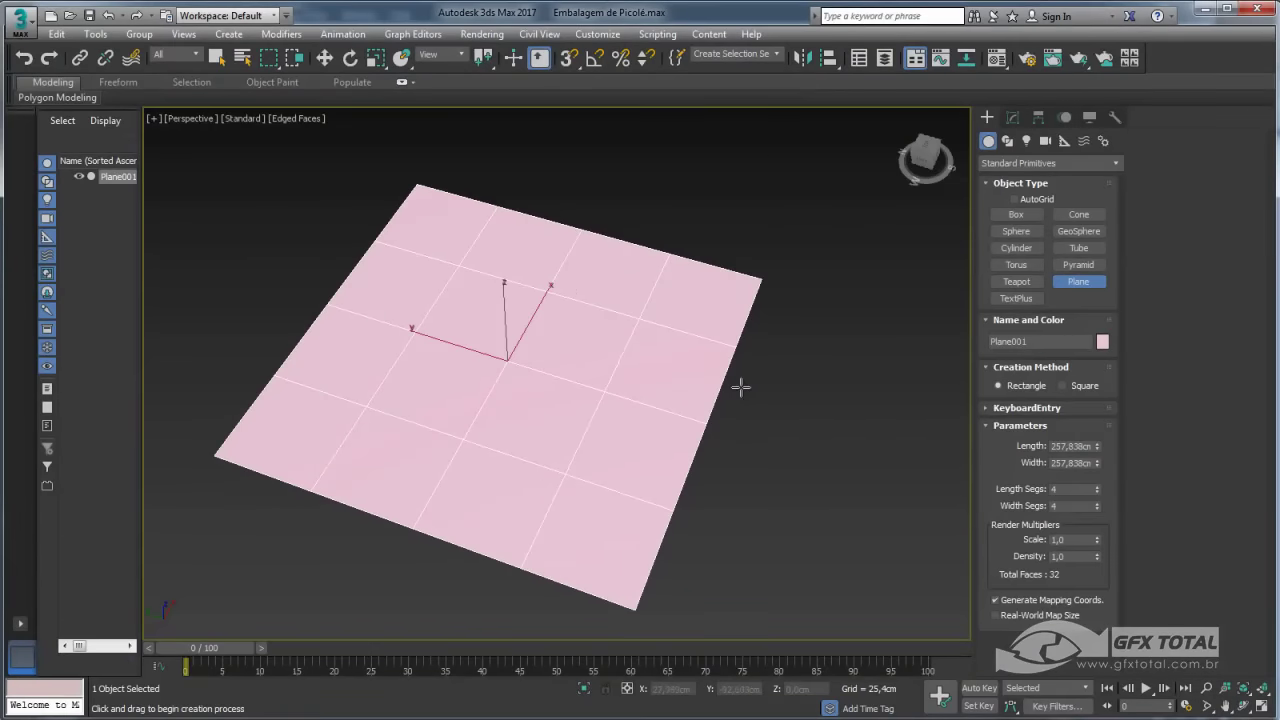
# Set Plane001's length to 160 and width to 195.
pyautogui.write('160')
pyautogui.press('Tab')
pyautogui.write('19')
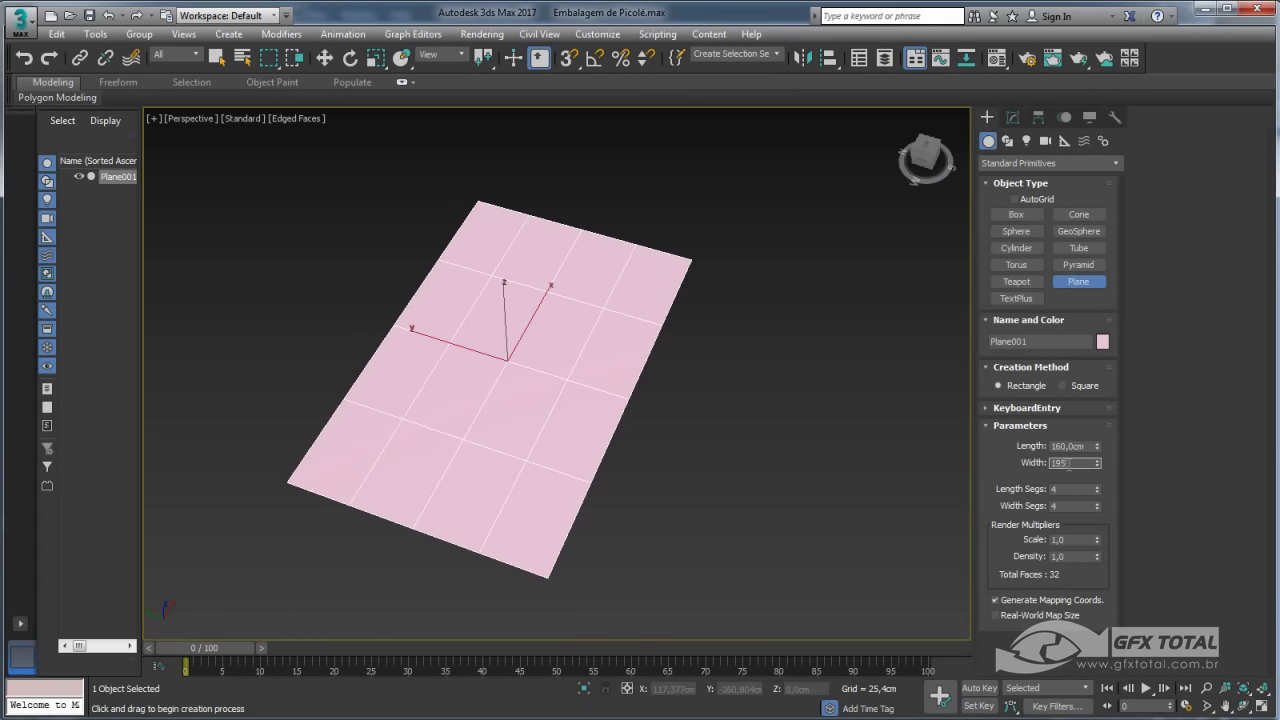
pyautogui.press('Return')
pyautogui.keyDown('alt'); pyautogui.moveTo(711, 469); pyautogui.dragTo(580, 463, button='middle'); pyautogui.keyUp('alt')
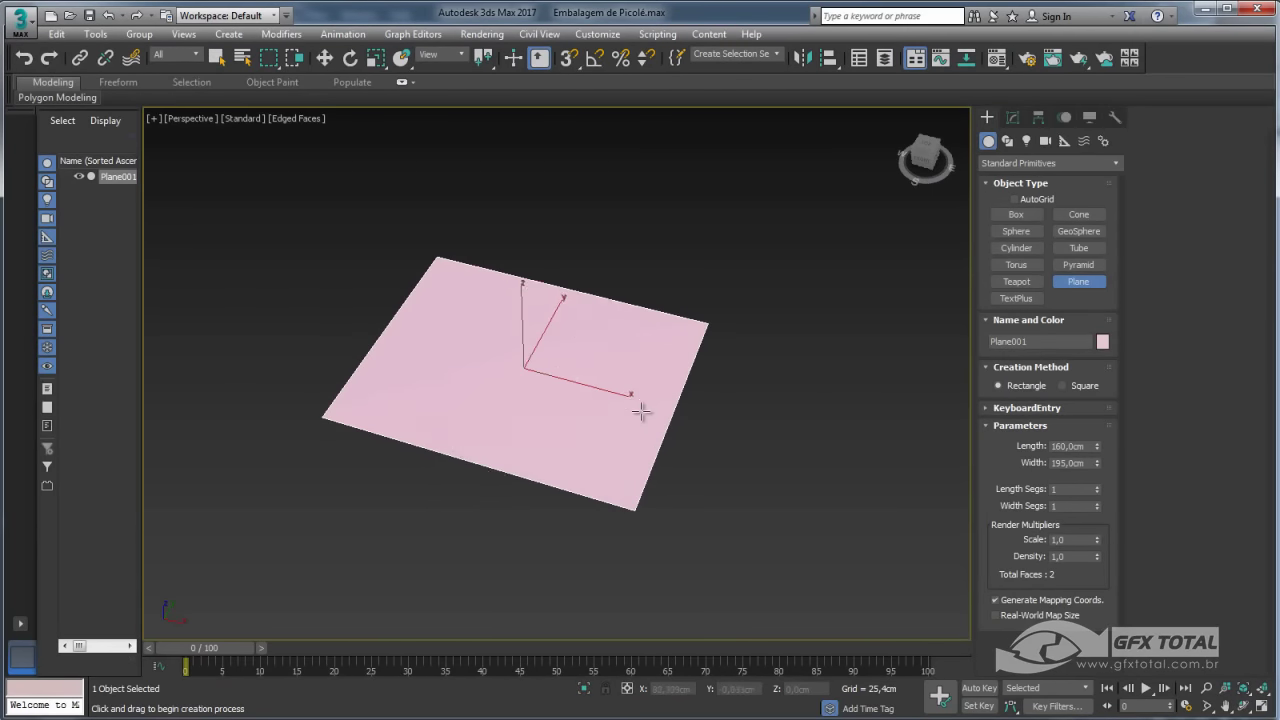
# Scale the plane up uniformly, then switch to the tutorial folder.
pyautogui.press('r')
pyautogui.moveTo(538, 376)
pyautogui.mouseDown()
pyautogui.moveTo(524, 222)
pyautogui.moveTo(507, 292)
pyautogui.moveTo(419, 320)
pyautogui.mouseUp()
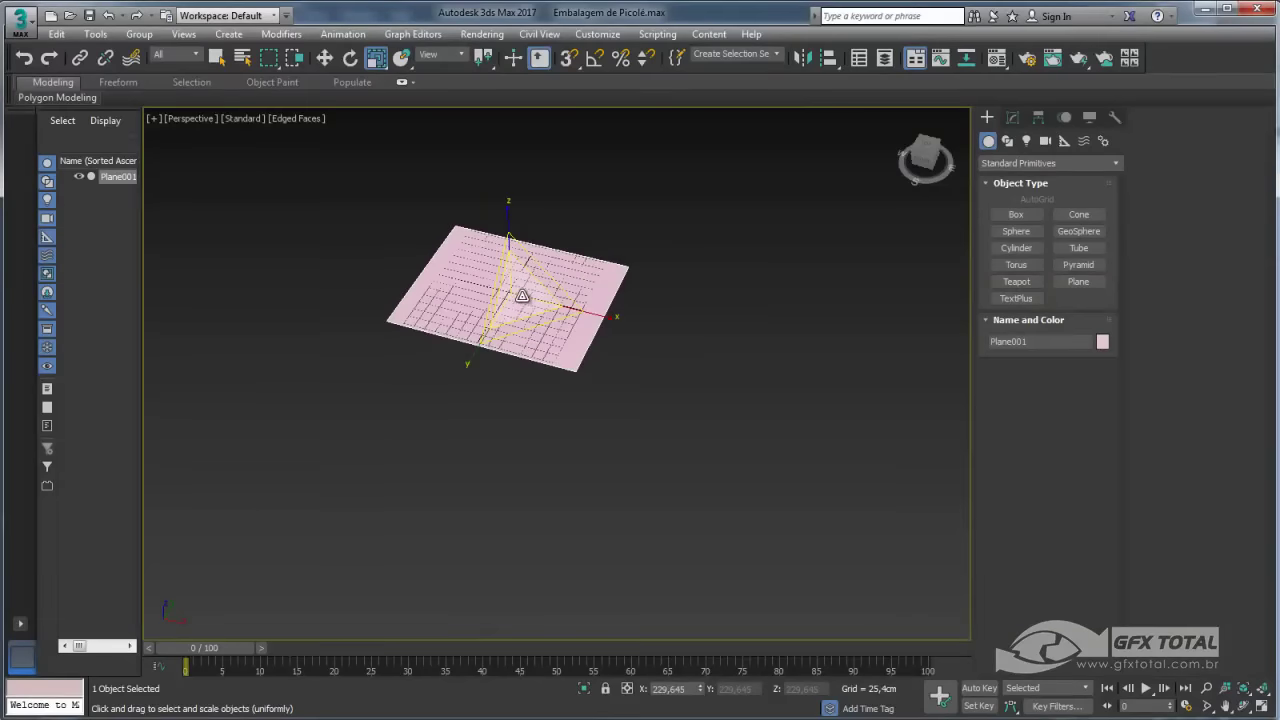
pyautogui.moveTo(647, 229)
pyautogui.keyDown('alt'); pyautogui.mouseDown(button='middle')
pyautogui.moveTo(623, 386)
pyautogui.moveTo(597, 266)
pyautogui.moveTo(580, 325)
pyautogui.moveTo(591, 366)
pyautogui.moveTo(599, 332)
pyautogui.moveTo(623, 326)
pyautogui.moveTo(503, 237)
pyautogui.moveTo(770, 290)
pyautogui.mouseUp(button='middle'); pyautogui.keyUp('alt')
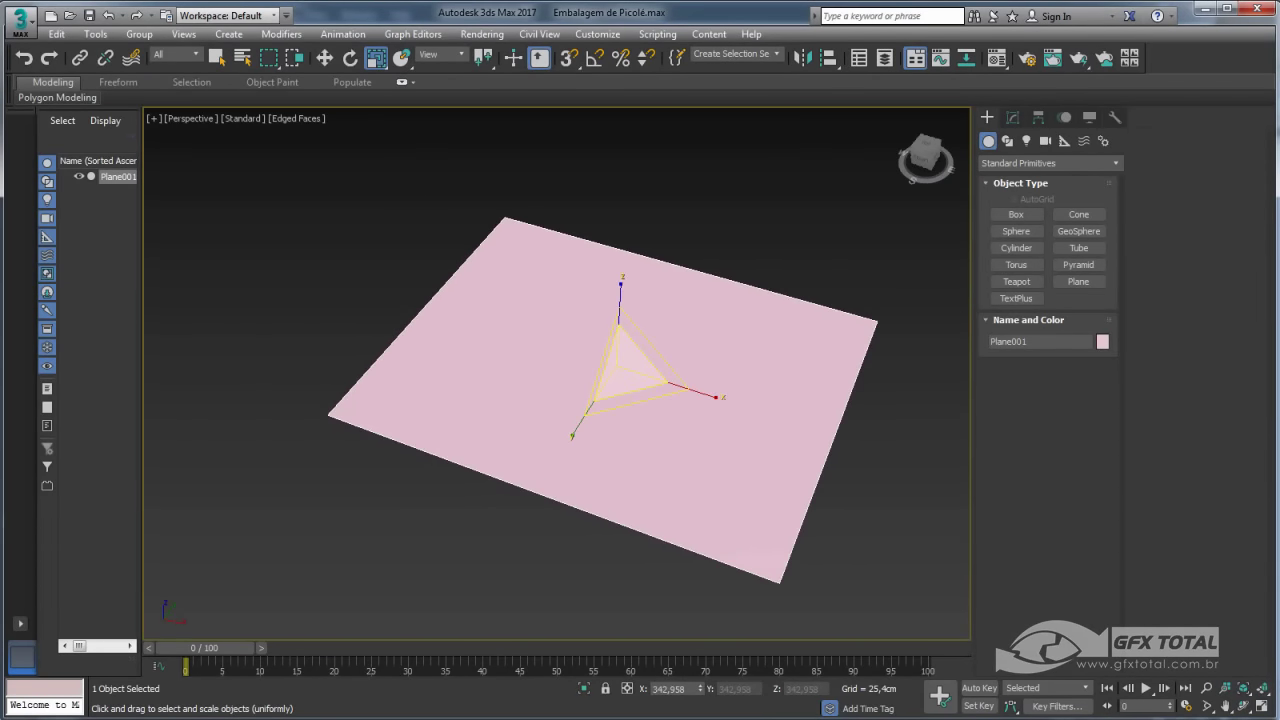
pyautogui.hotkey('alt', 'Tab')
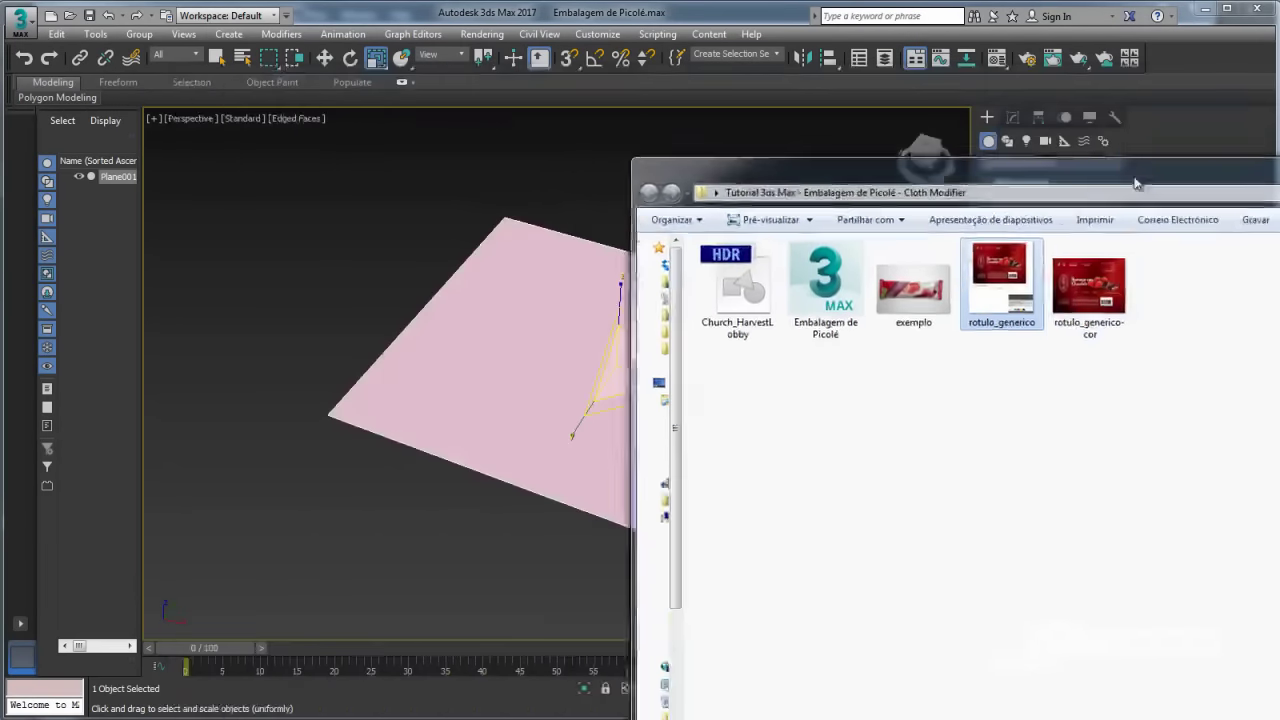
# Drag rotulo_generico-cor from the Explorer folder onto Plane001 to texture it.
pyautogui.moveTo(624, 92); pyautogui.dragTo(1154, 185)
pyautogui.moveTo(1185, 298)
pyautogui.mouseDown()
pyautogui.moveTo(752, 407)
pyautogui.moveTo(567, 340)
pyautogui.mouseUp()
pyautogui.moveTo(600, 420)
pyautogui.keyDown('alt'); pyautogui.mouseDown(button='middle')
pyautogui.moveTo(595, 485)
pyautogui.moveTo(485, 450)
pyautogui.mouseUp(button='middle'); pyautogui.keyUp('alt')
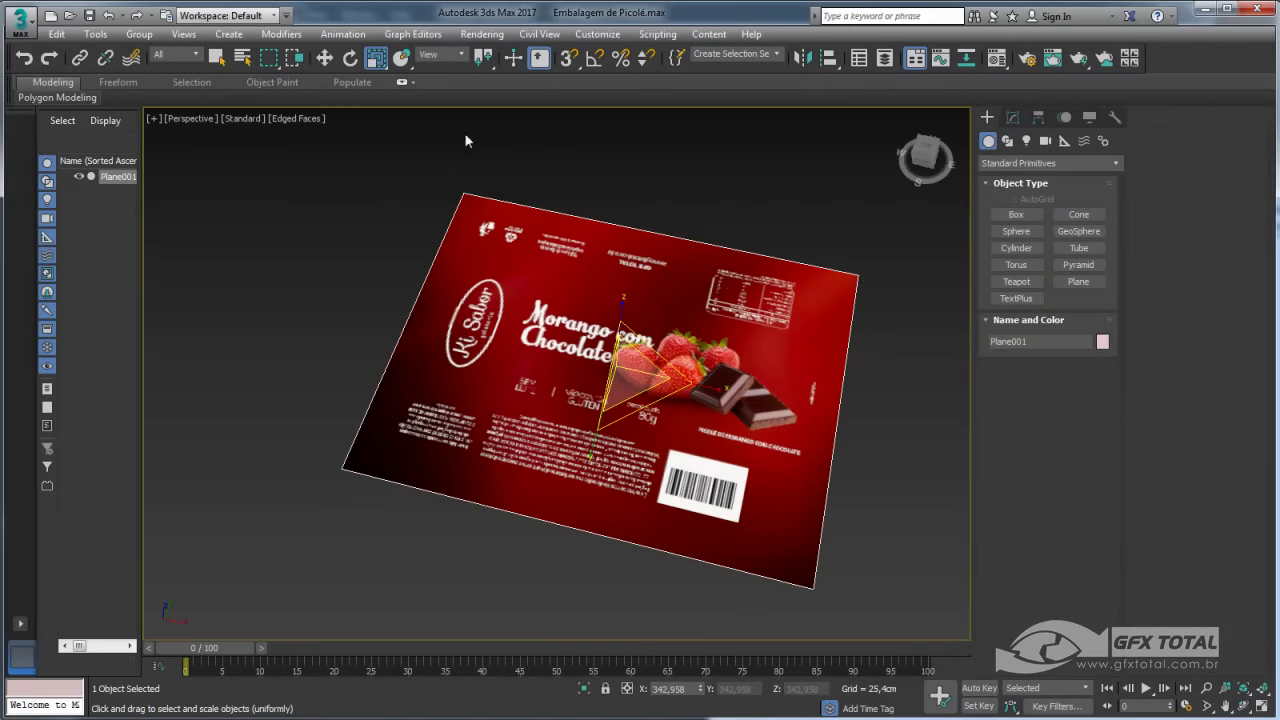
pyautogui.moveTo(925, 157)
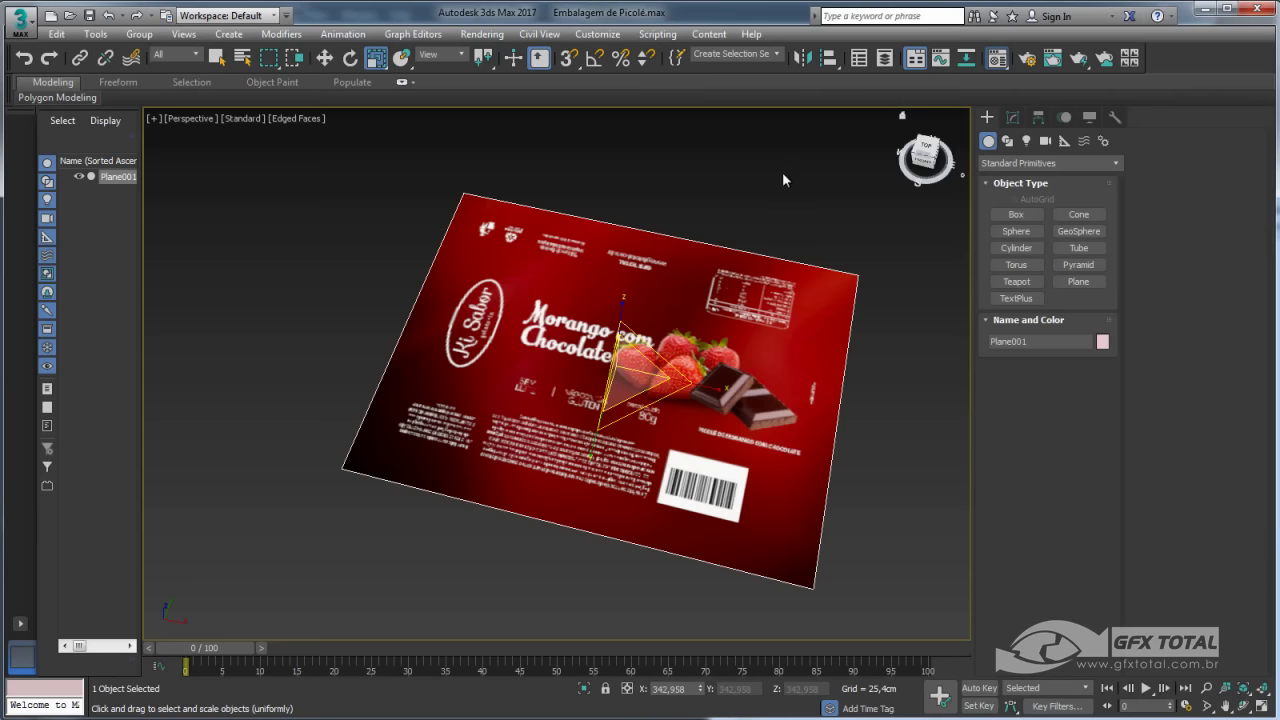
# Eyedrop the plane's material into the Material Editor and test a 90° W angle on its Diffuse bitmap.
pyautogui.press('m')
pyautogui.moveTo(781, 233); pyautogui.dragTo(591, 251, button='middle')
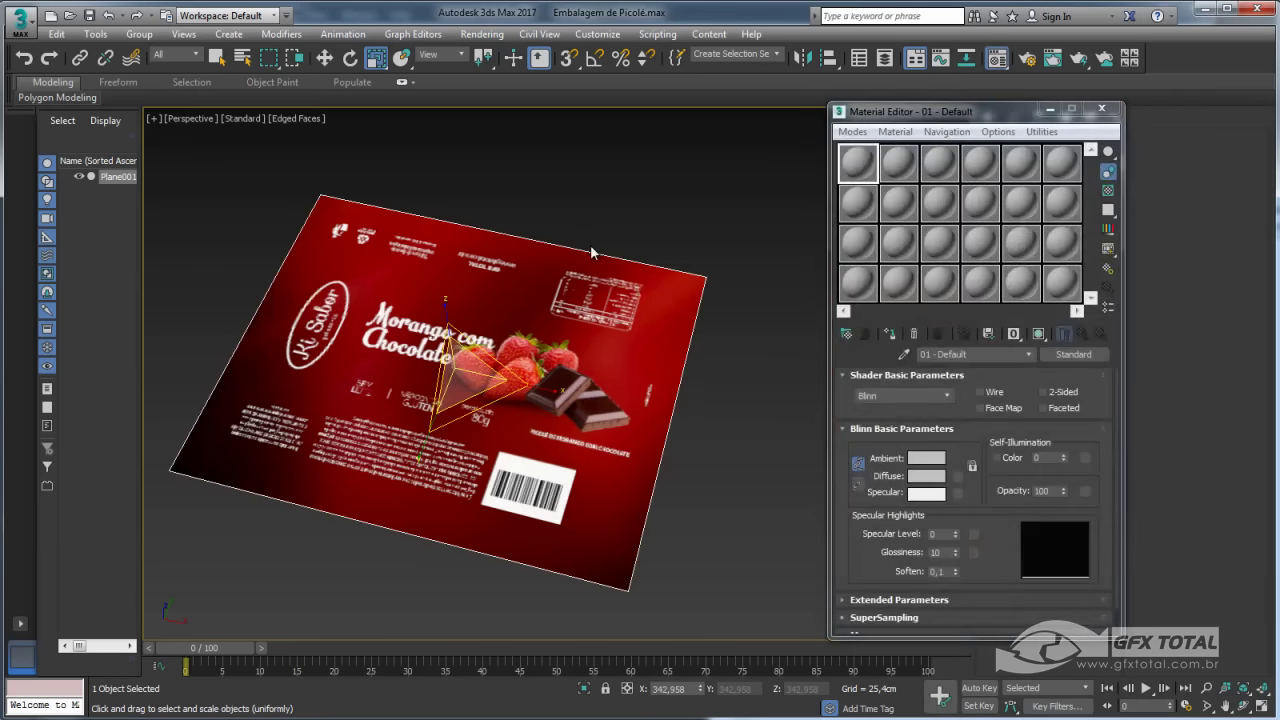
pyautogui.click(903, 354)
pyautogui.click(640, 330)
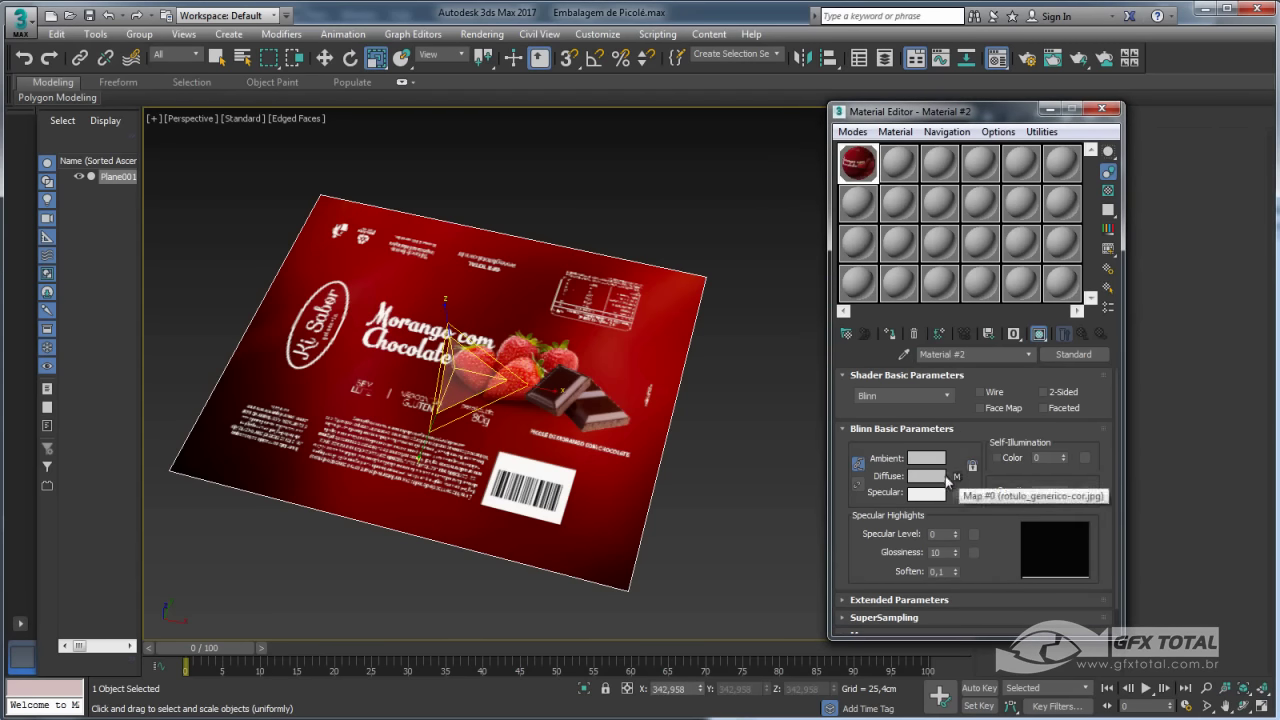
pyautogui.click(957, 477)
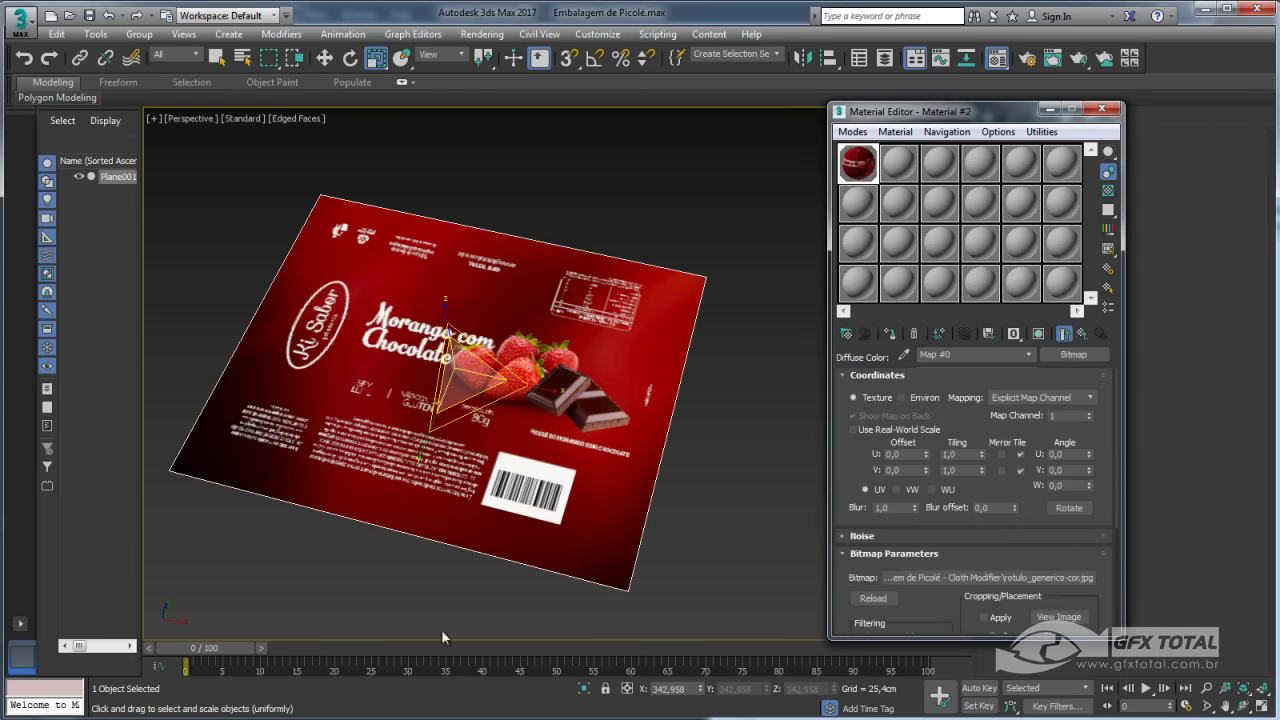
pyautogui.doubleClick(1072, 488)
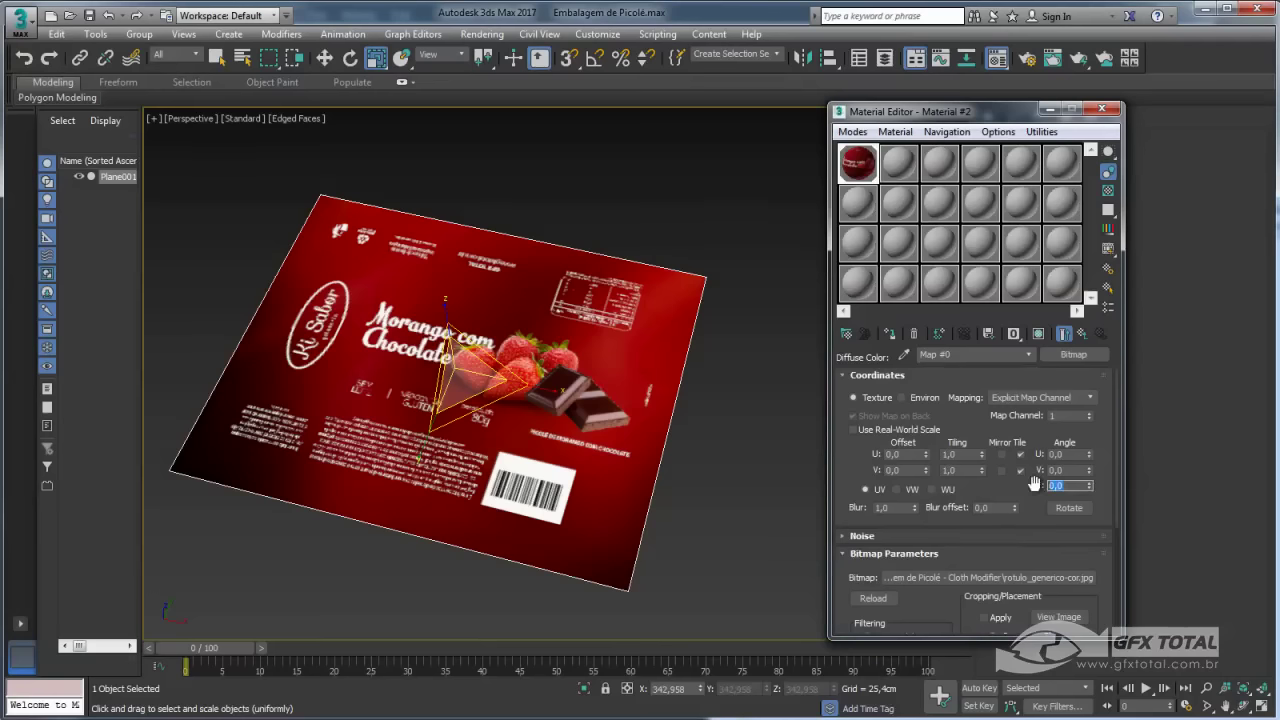
pyautogui.write('90')
pyautogui.press('Return')
pyautogui.moveTo(450, 470)
pyautogui.keyDown('alt'); pyautogui.mouseDown(button='middle')
pyautogui.moveTo(528, 497)
pyautogui.moveTo(530, 464)
pyautogui.mouseUp(button='middle'); pyautogui.keyUp('alt')
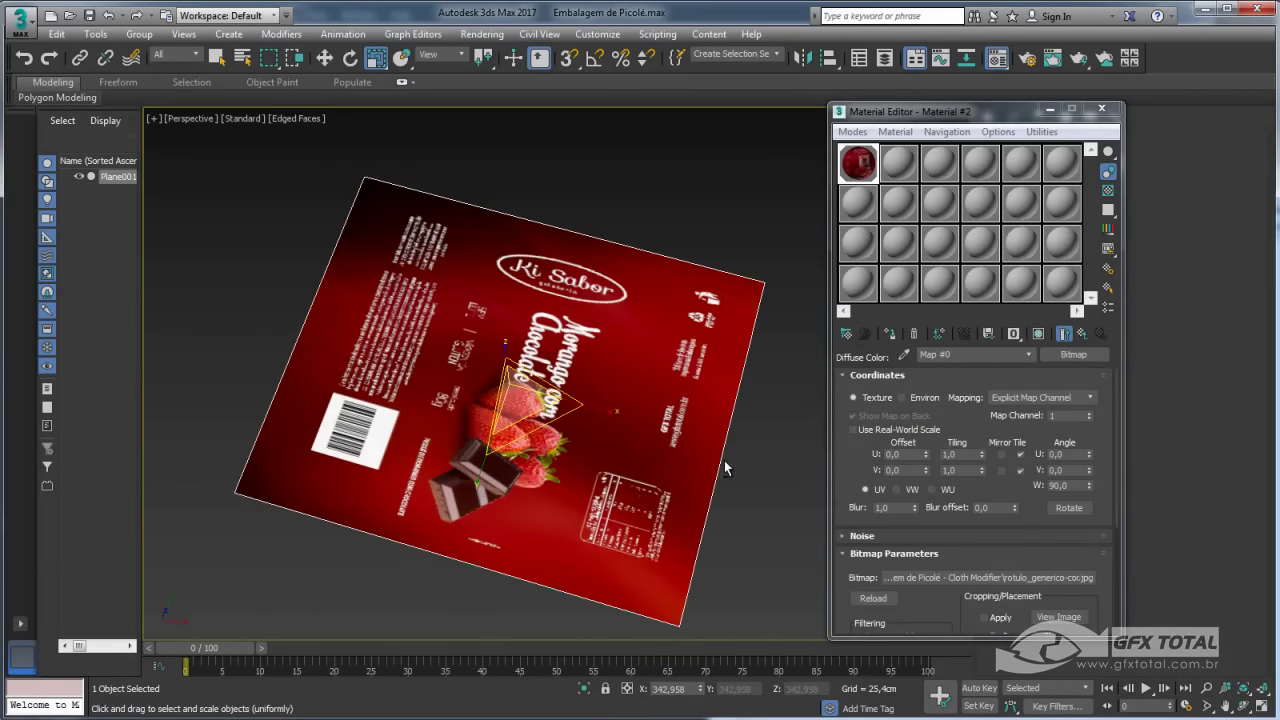
pyautogui.keyDown('alt'); pyautogui.moveTo(726, 468); pyautogui.dragTo(720, 560, button='middle'); pyautogui.keyUp('alt')
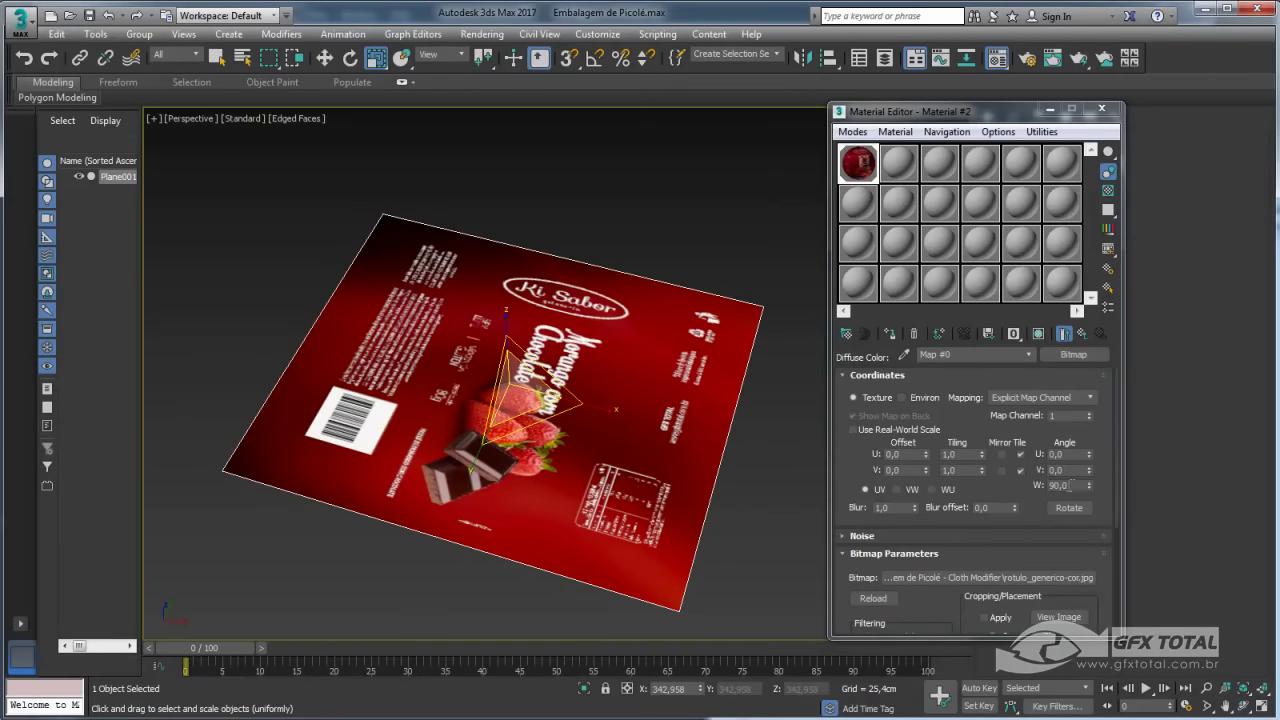
# Return the bitmap's W angle to 0 and close the Material Editor.
pyautogui.doubleClick(1068, 485)
pyautogui.write('0')
pyautogui.press('Return')
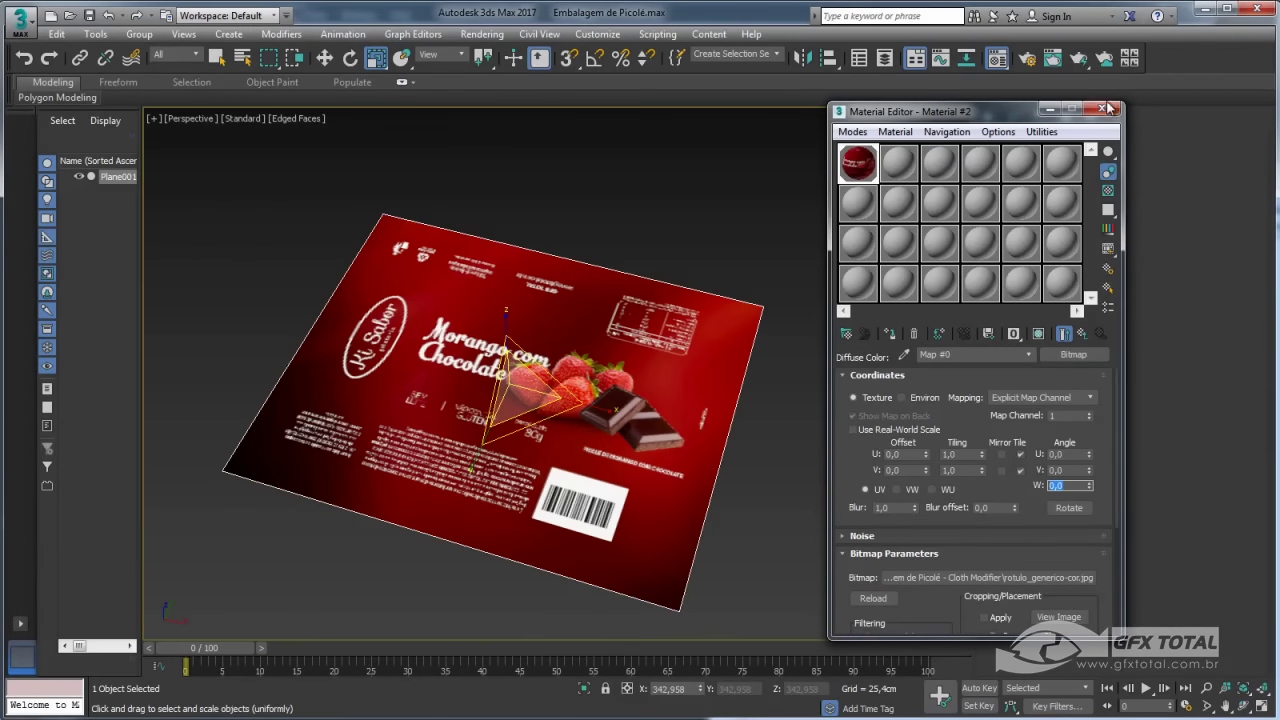
pyautogui.click(1106, 112)
pyautogui.keyDown('alt'); pyautogui.moveTo(680, 306); pyautogui.dragTo(705, 345, button='middle'); pyautogui.keyUp('alt')
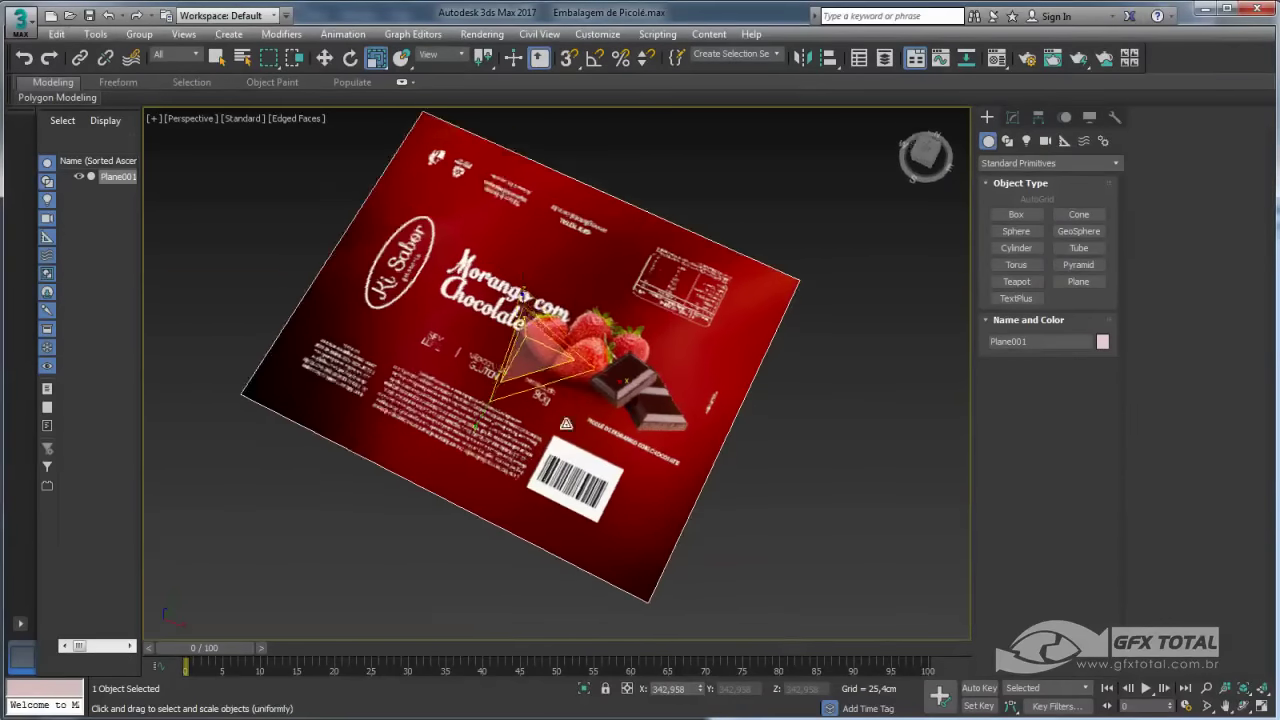
pyautogui.moveTo(705, 345)
pyautogui.keyDown('alt'); pyautogui.mouseDown(button='middle')
pyautogui.moveTo(640, 300)
pyautogui.moveTo(700, 340)
pyautogui.mouseUp(button='middle'); pyautogui.keyUp('alt')
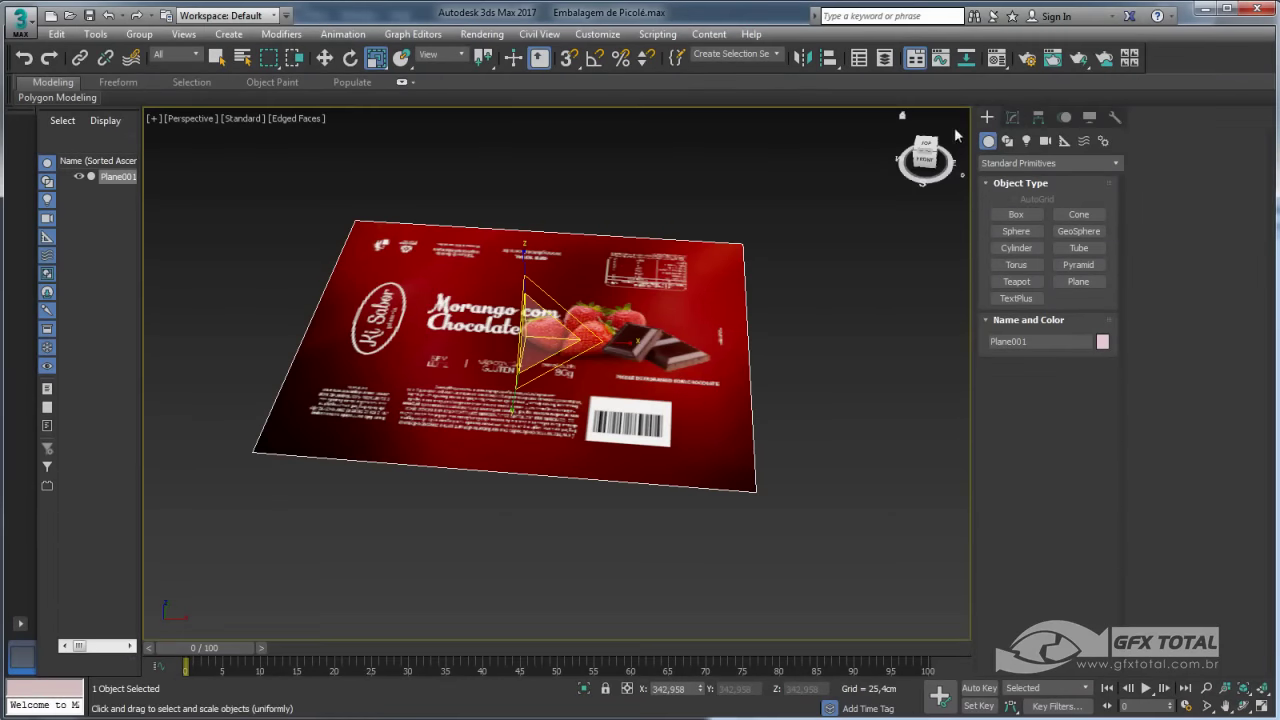
# Raise the plane's width segments to 71 and add a 360° Bend on the X axis.
pyautogui.click(1012, 117)
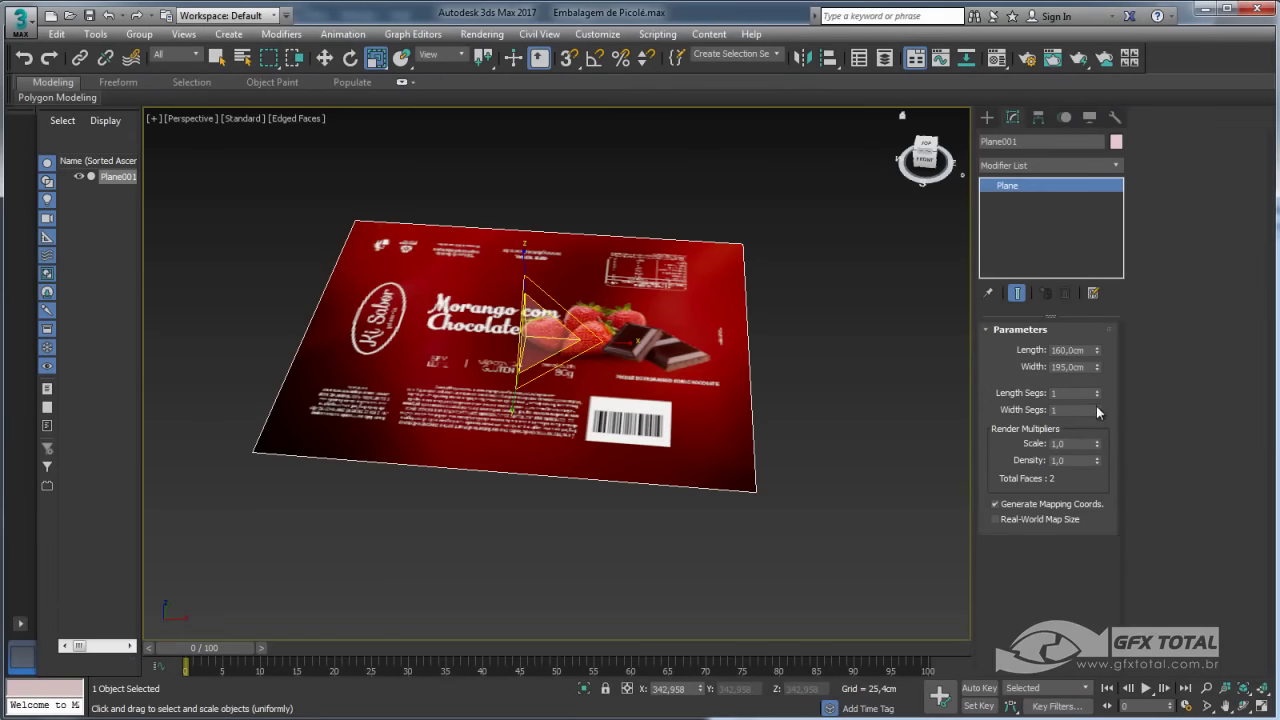
pyautogui.keyDown('alt'); pyautogui.moveTo(803, 371); pyautogui.dragTo(1040, 440, button='middle'); pyautogui.keyUp('alt')
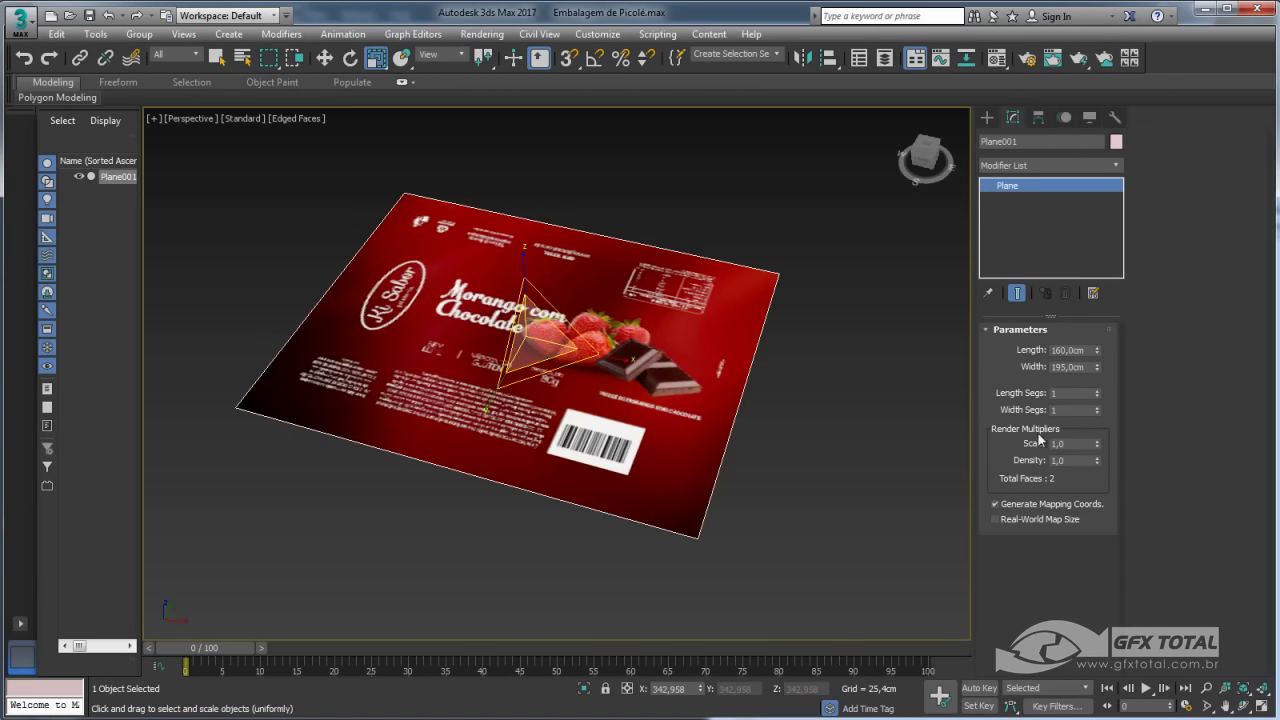
pyautogui.moveTo(1097, 410); pyautogui.dragTo(1098, 330)
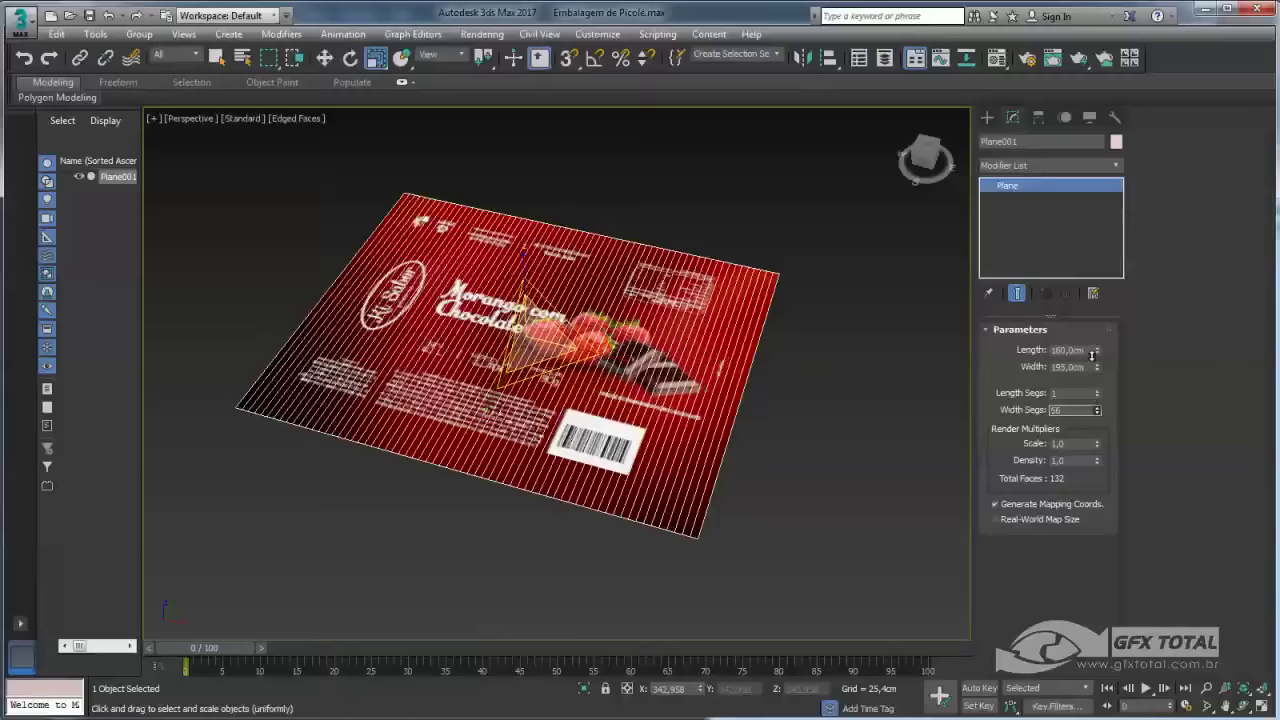
pyautogui.click(1048, 164)
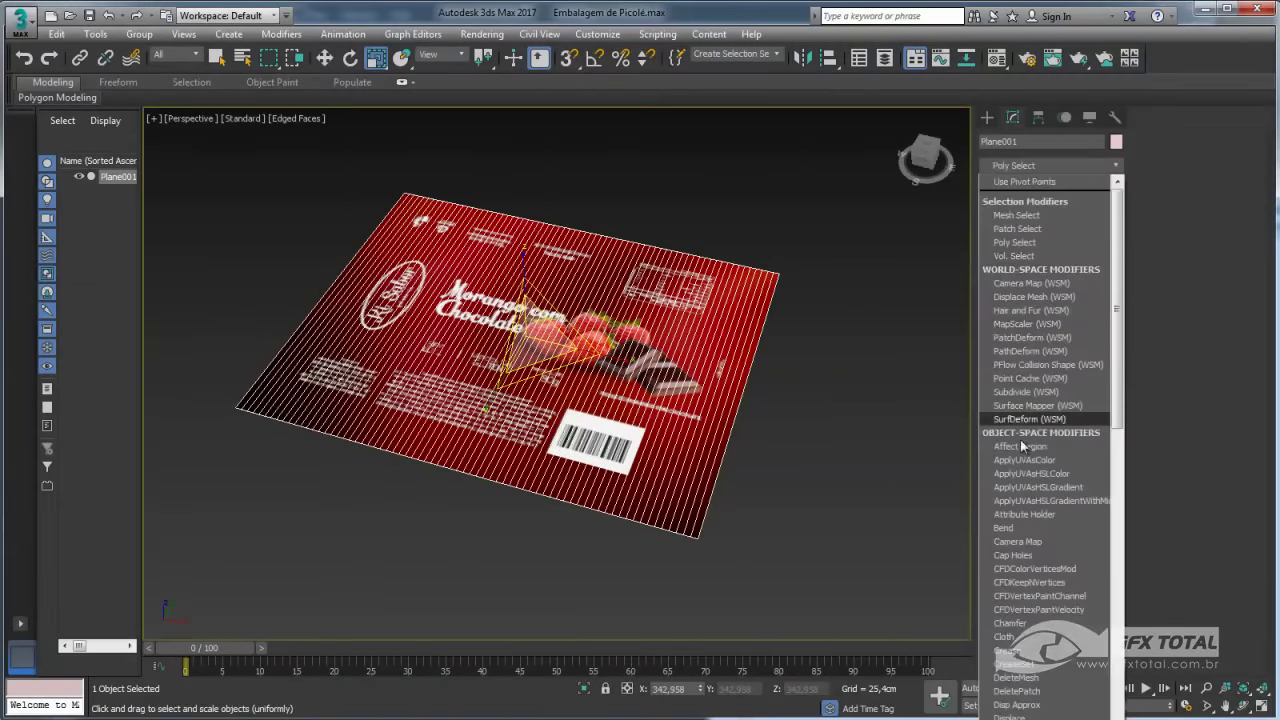
pyautogui.press('Return')
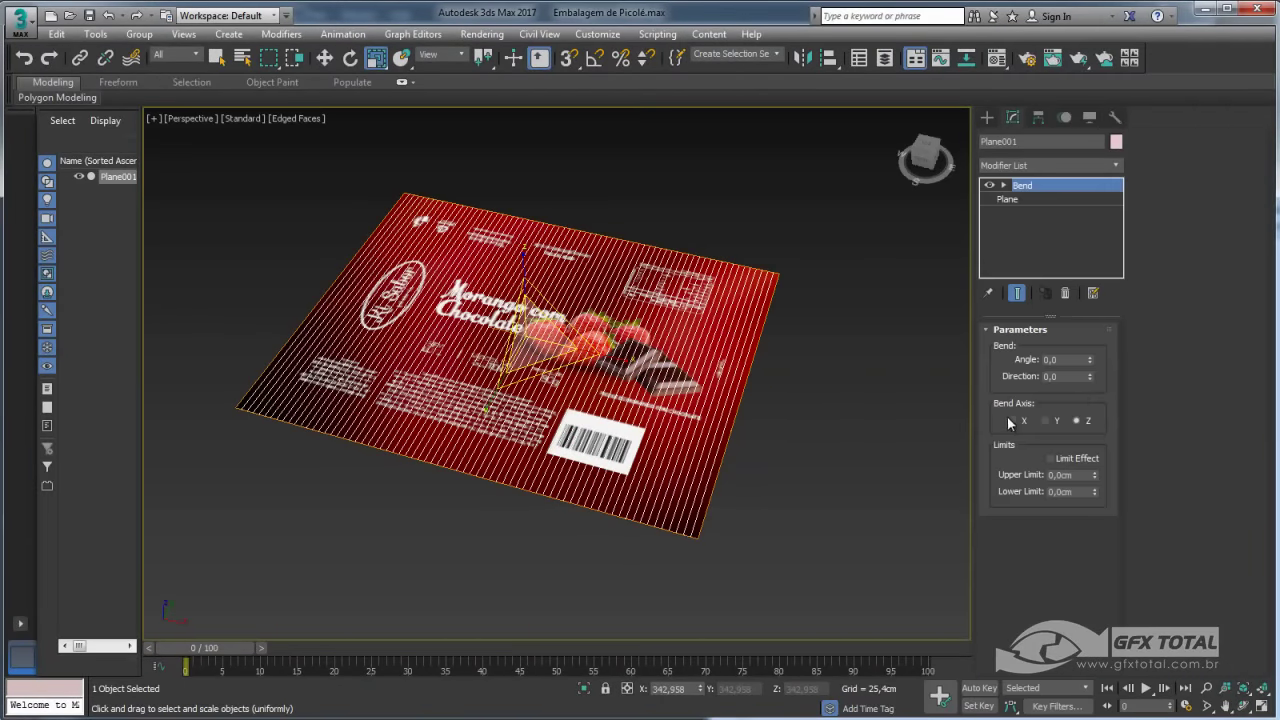
pyautogui.click(1012, 420)
pyautogui.moveTo(1090, 359); pyautogui.dragTo(1090, 300)
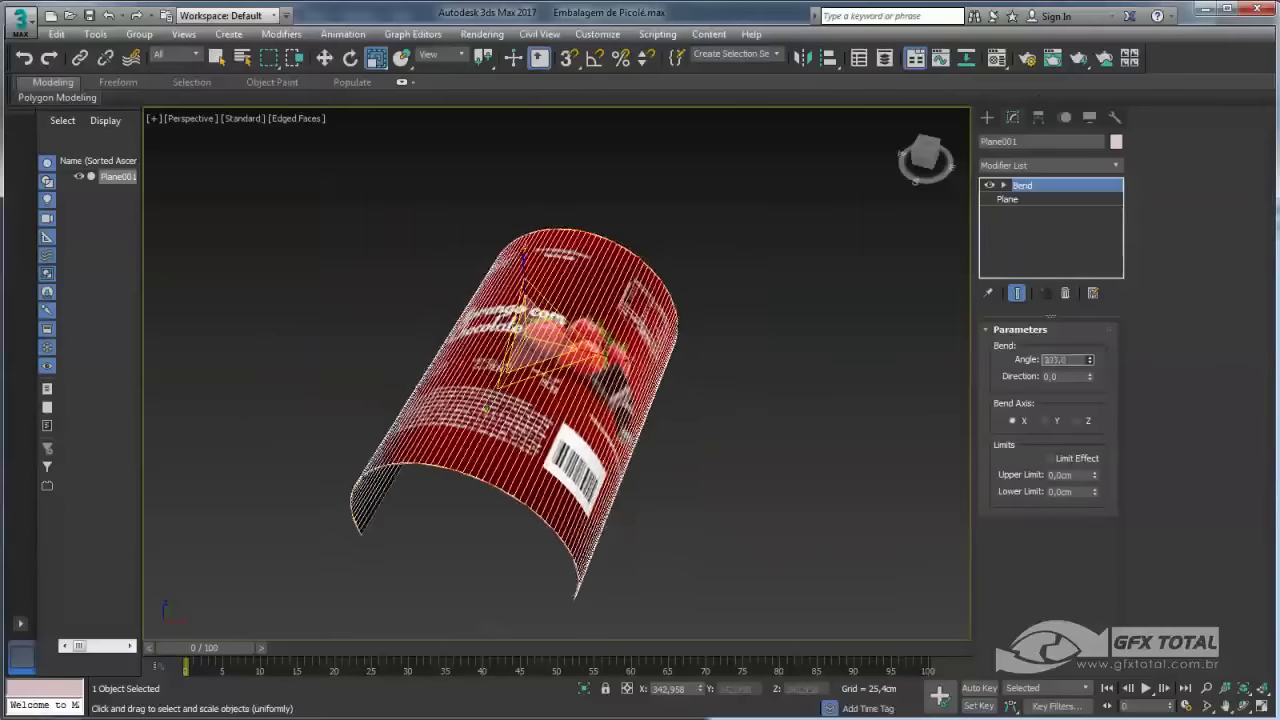
pyautogui.write('360')
pyautogui.press('Return')
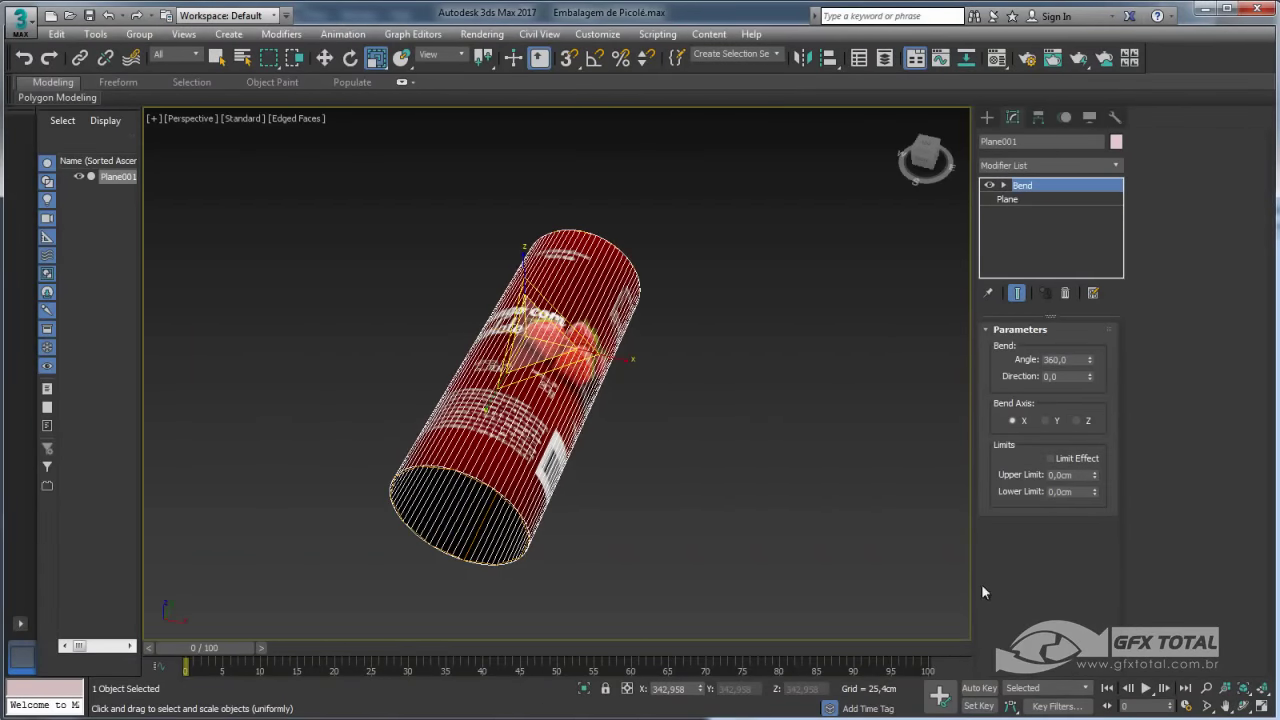
# Inspect the resulting cylinder, then delete the Bend and reset width segments to 1.
pyautogui.moveTo(620, 270)
pyautogui.keyDown('alt'); pyautogui.mouseDown(button='middle')
pyautogui.moveTo(537, 247)
pyautogui.moveTo(838, 431)
pyautogui.mouseUp(button='middle'); pyautogui.keyUp('alt')
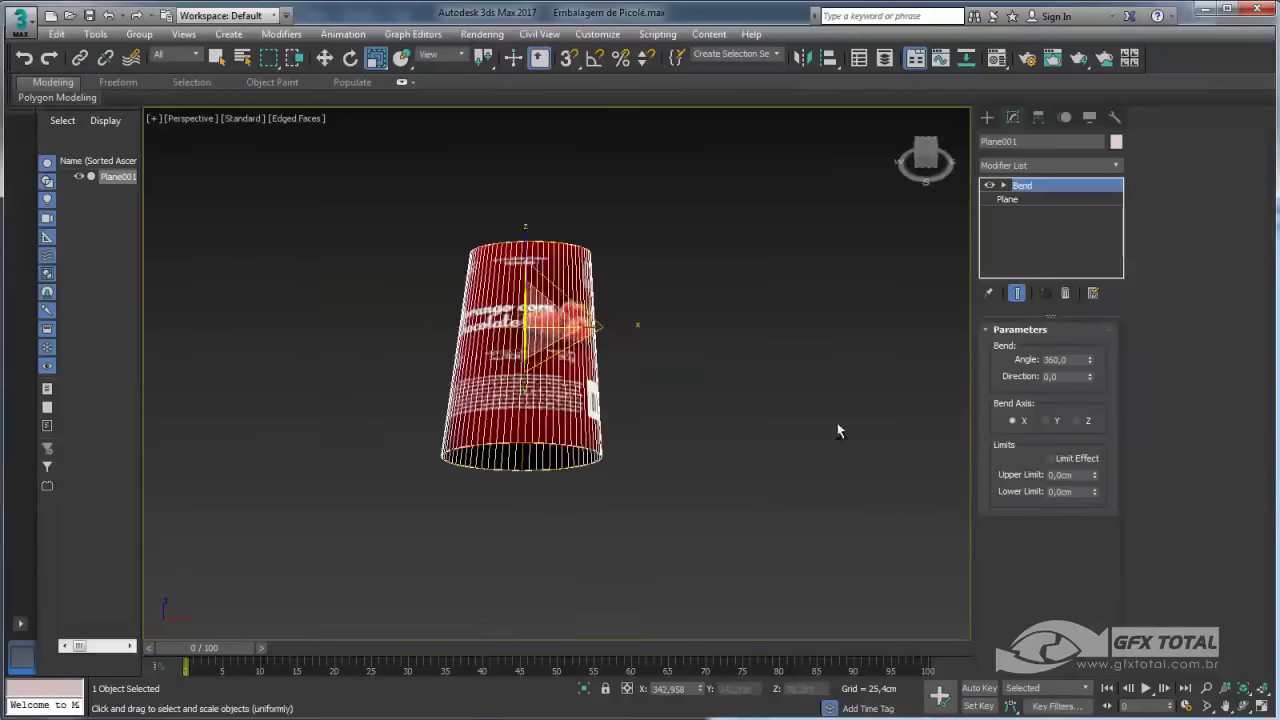
pyautogui.moveTo(400, 366)
pyautogui.keyDown('alt'); pyautogui.mouseDown(button='middle')
pyautogui.moveTo(658, 390)
pyautogui.moveTo(651, 402)
pyautogui.mouseUp(button='middle'); pyautogui.keyUp('alt')
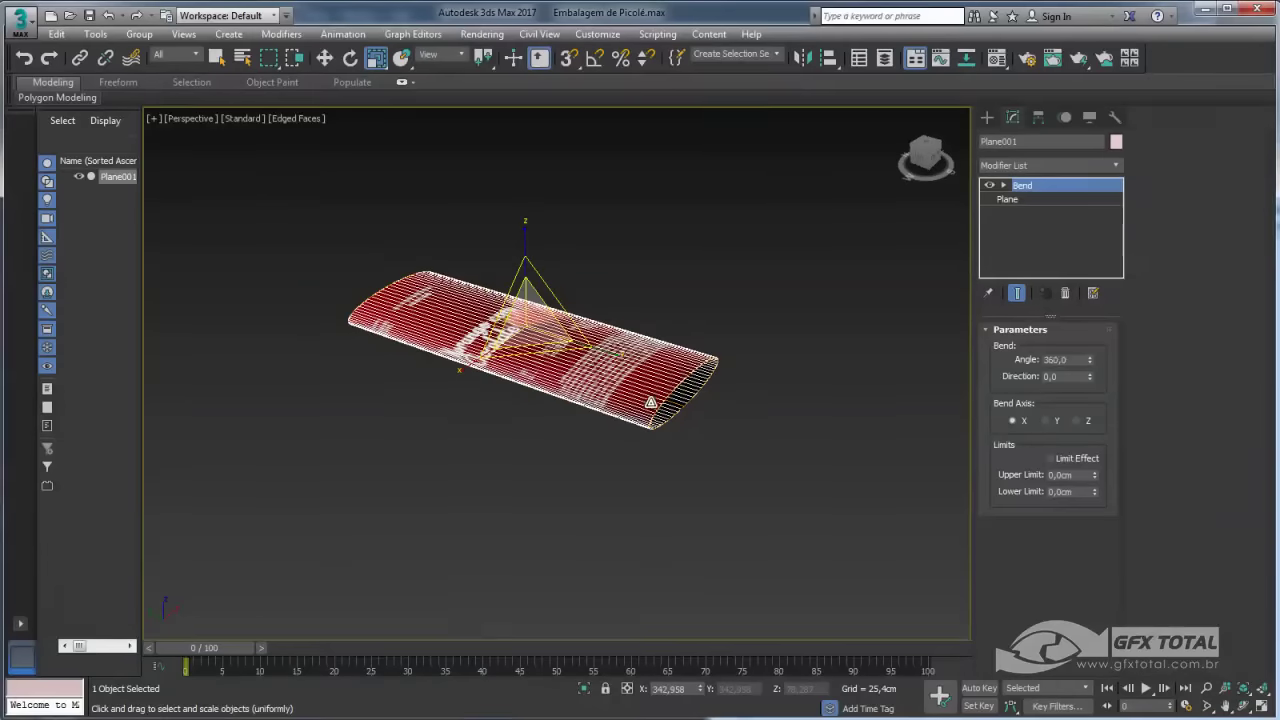
pyautogui.click(1066, 293)
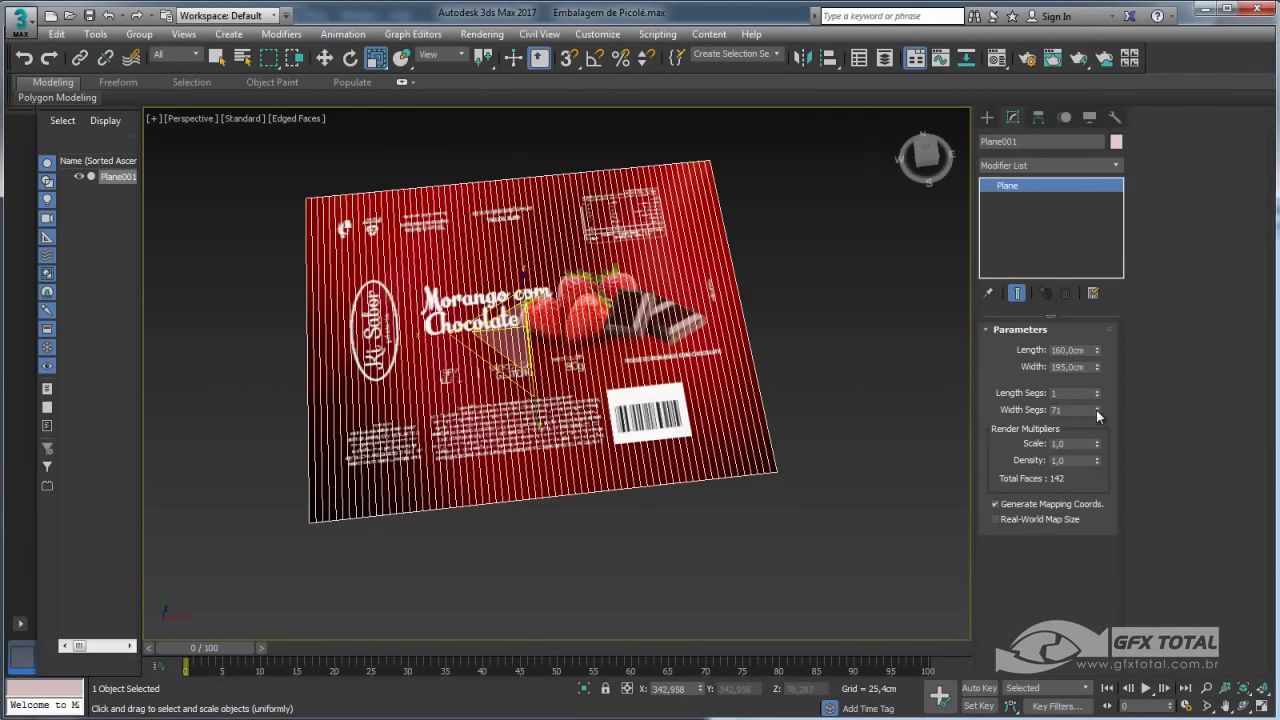
pyautogui.rightClick(1098, 415)
pyautogui.keyDown('alt'); pyautogui.moveTo(680, 450); pyautogui.dragTo(611, 467, button='middle'); pyautogui.keyUp('alt')
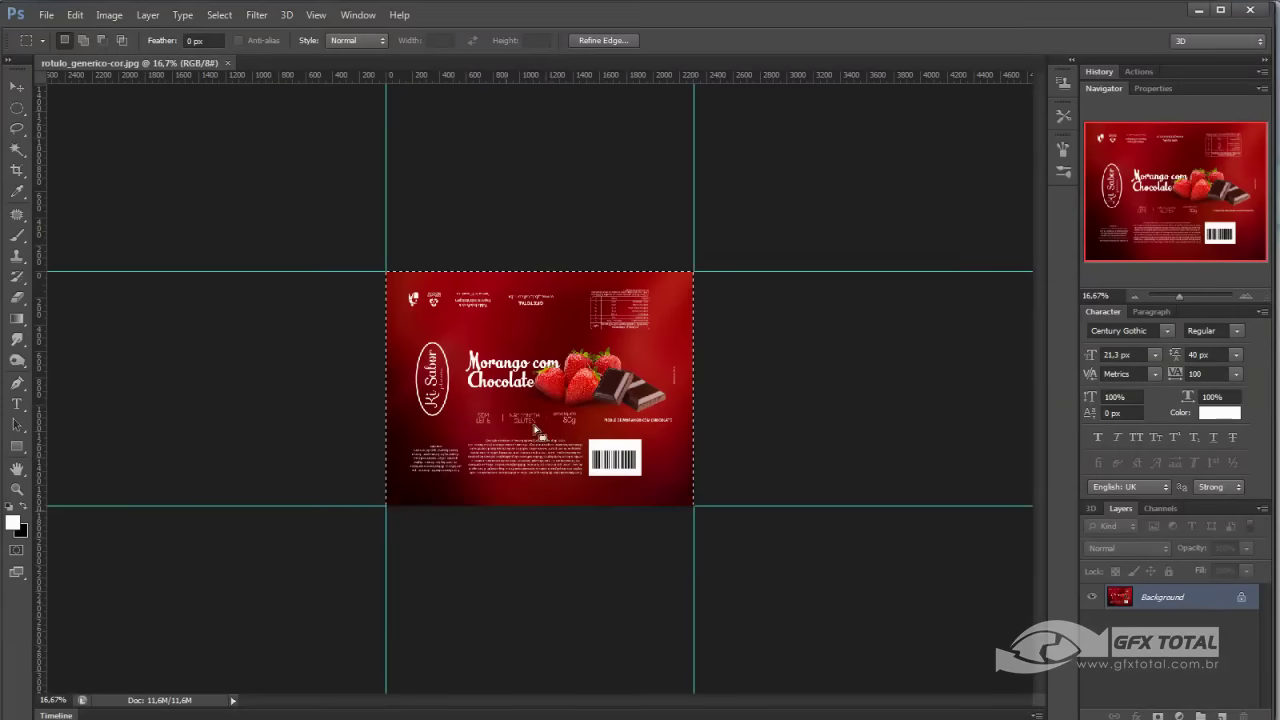
# Deselect the label, zoom it to 25% and pick the Rectangle tool.
pyautogui.click(16, 127)
pyautogui.click(103, 131)
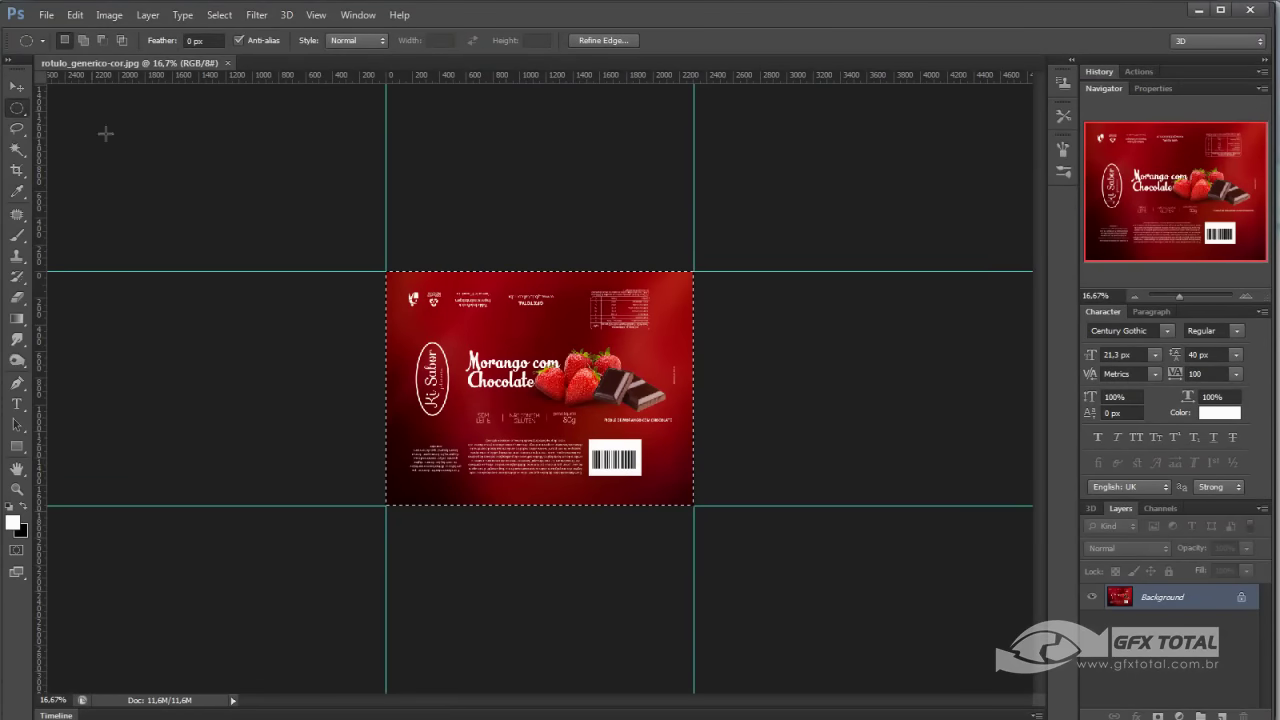
pyautogui.click(16, 87)
pyautogui.click(1245, 296)
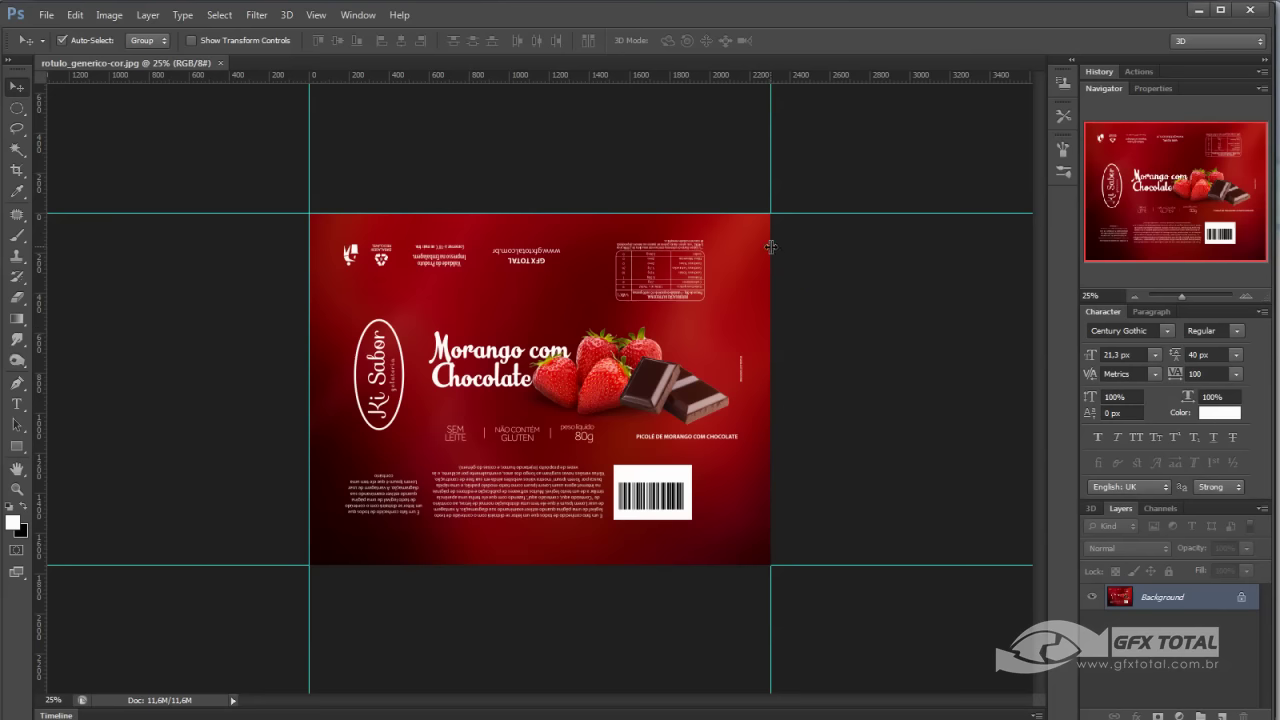
pyautogui.click(16, 446)
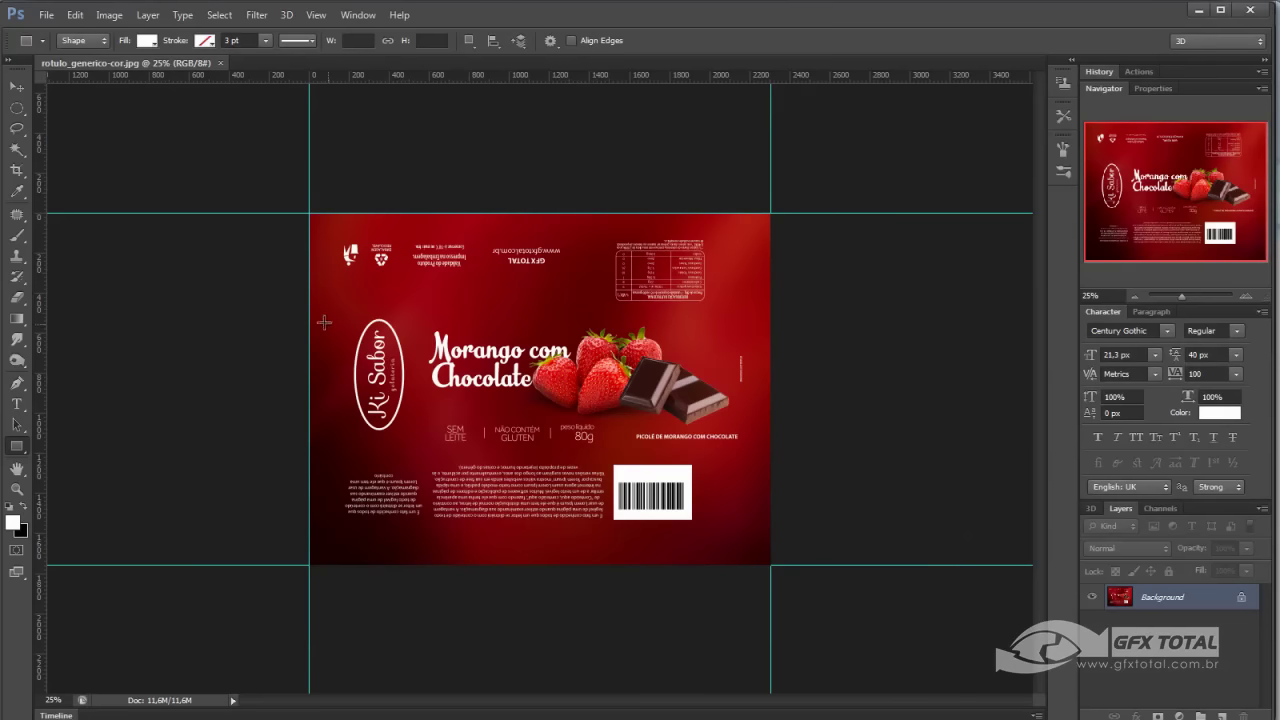
# Draw a white rectangle over the label's middle band at 34% opacity.
pyautogui.moveTo(307, 313); pyautogui.dragTo(771, 448)
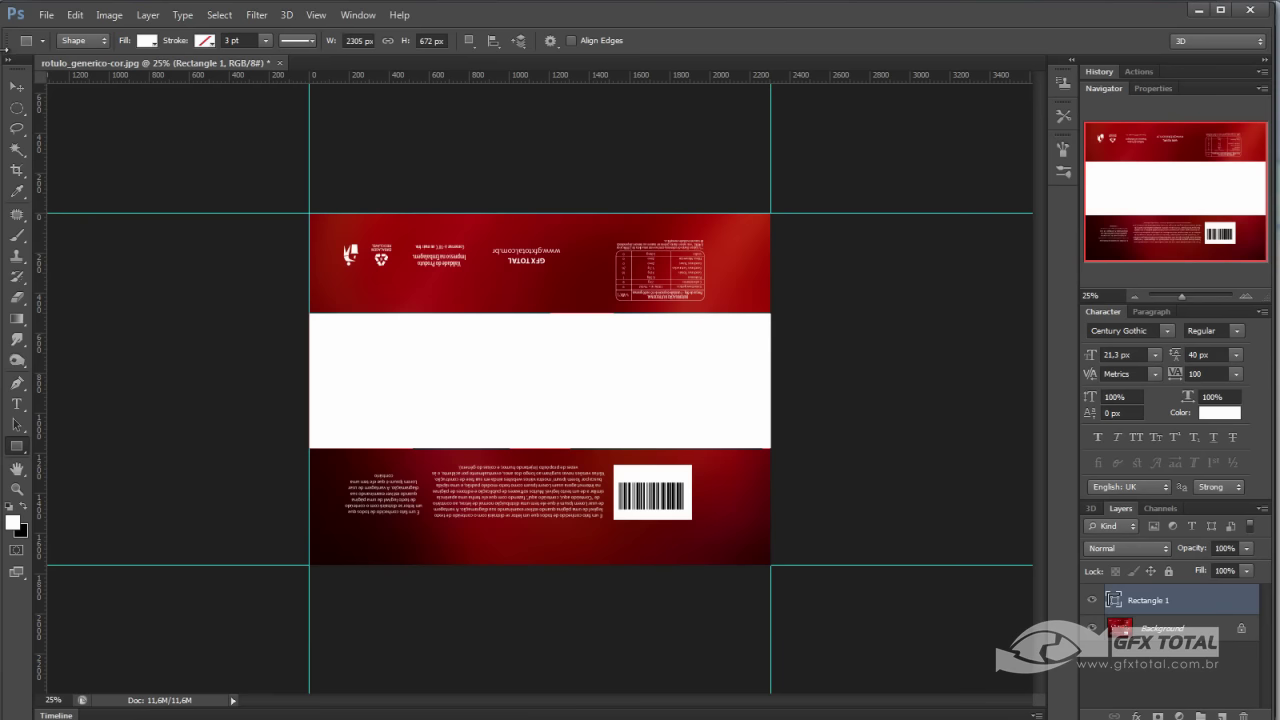
pyautogui.click(17, 86)
pyautogui.moveTo(1200, 549); pyautogui.dragTo(1180, 552)
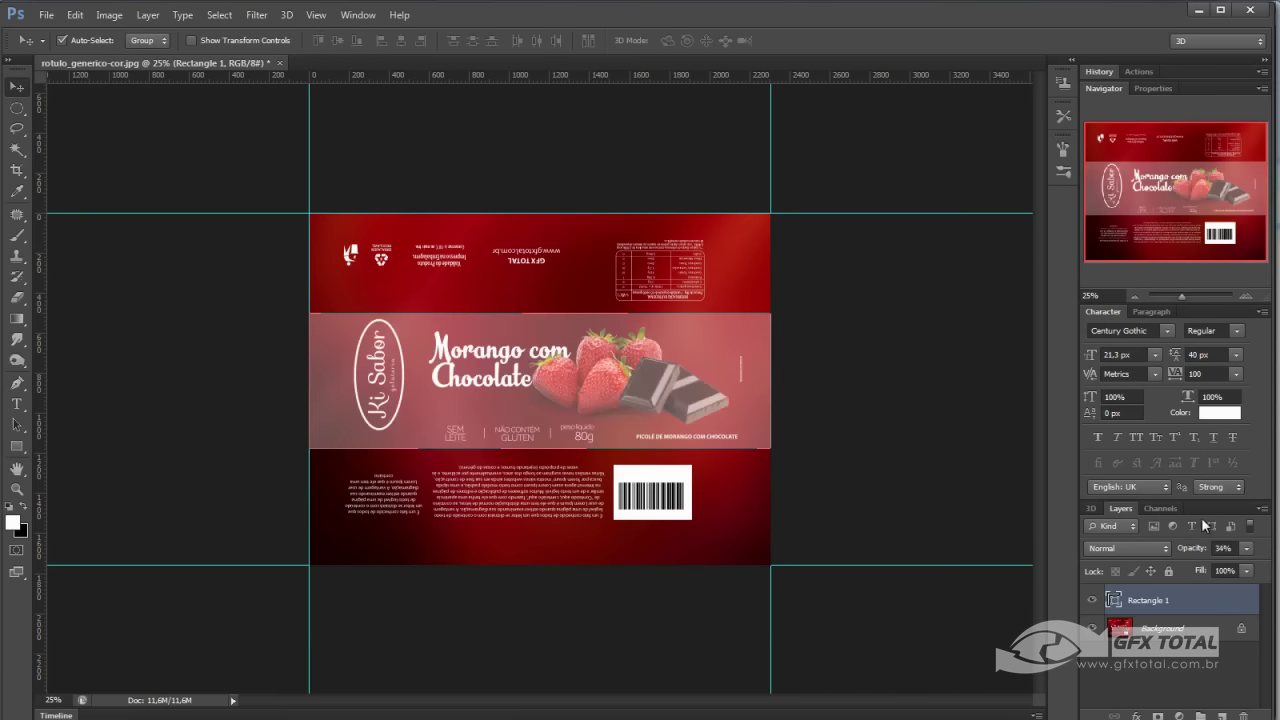
# Zoom to 33.33% and place a copy of the rectangle over the top panel.
pyautogui.click(1136, 297)
pyautogui.click(1246, 297)
pyautogui.click(1246, 297)
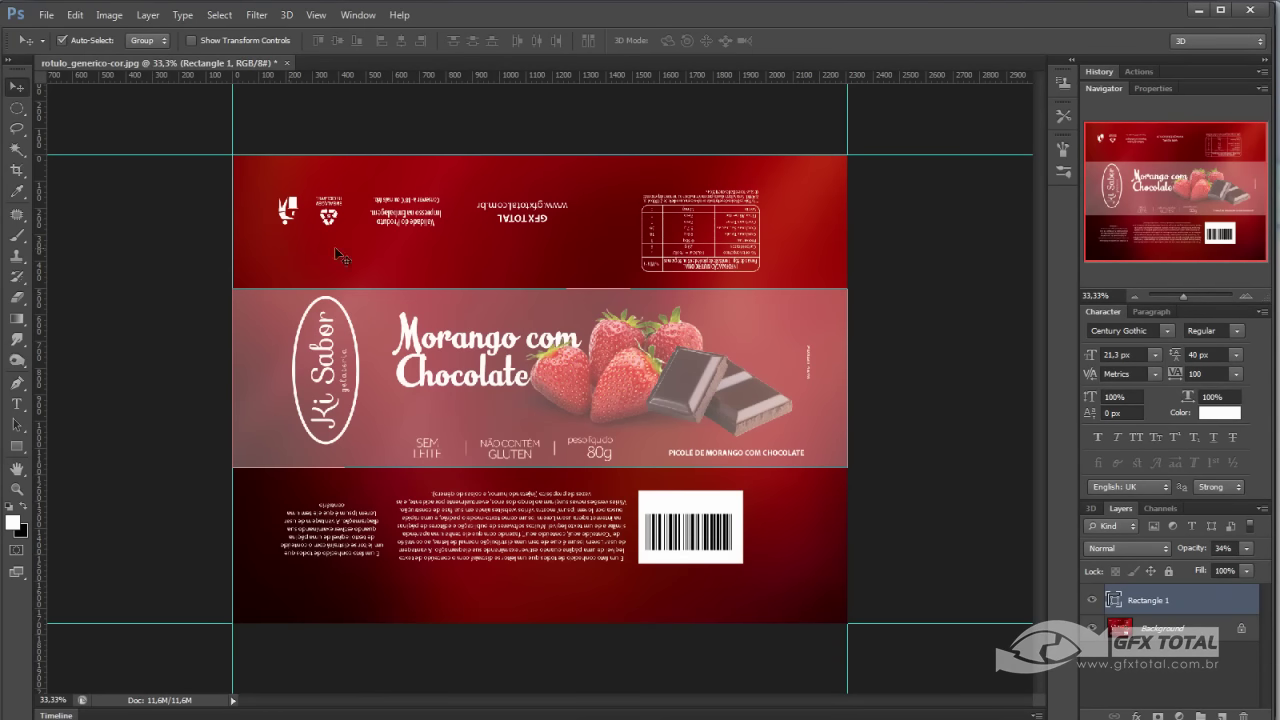
pyautogui.moveTo(528, 395); pyautogui.dragTo(538, 222)
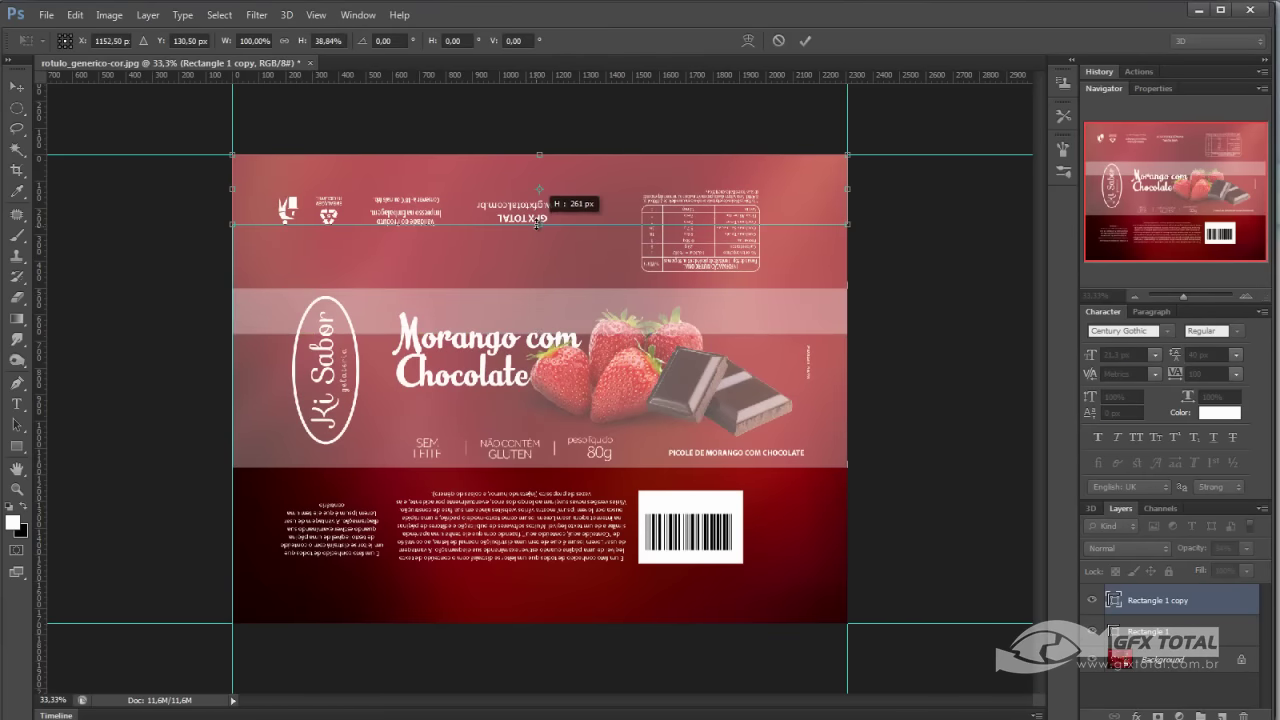
# Stretch the rectangle copy's bottom edge slightly lower, then move it down toward the lower panel.
pyautogui.hotkey('ctrl', 't')
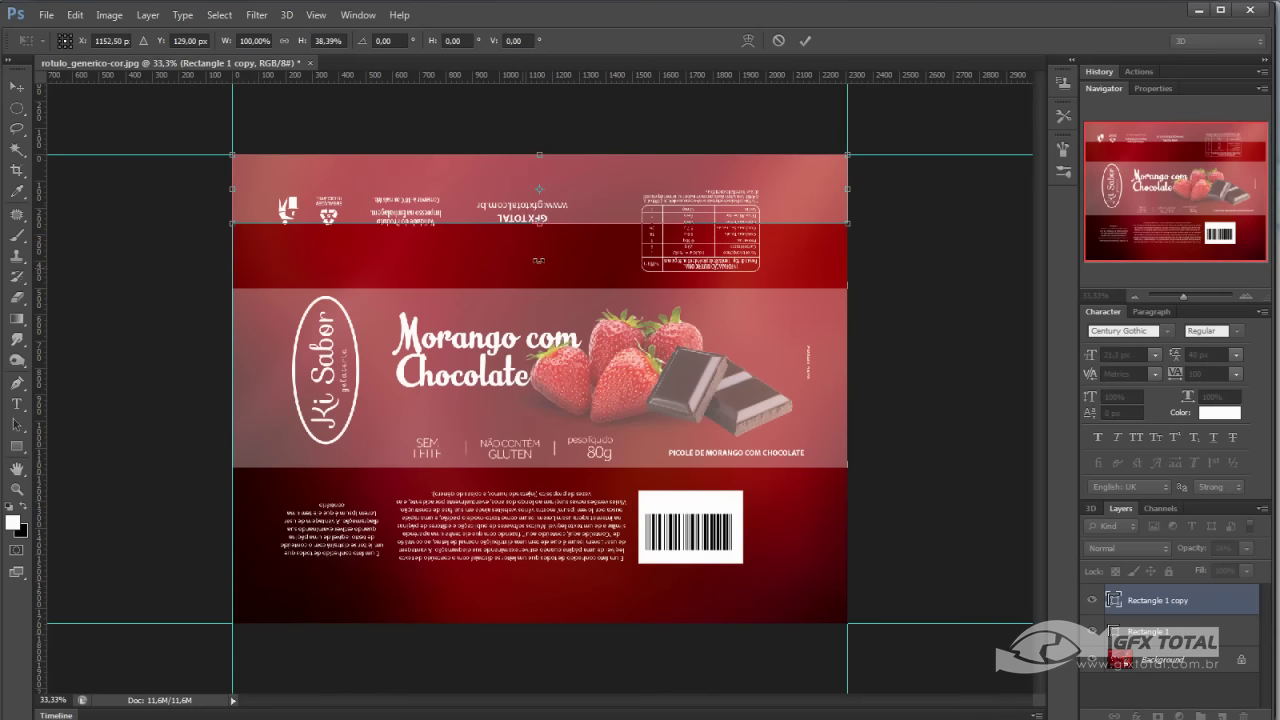
pyautogui.moveTo(540, 225); pyautogui.dragTo(540, 232)
pyautogui.press('Return')
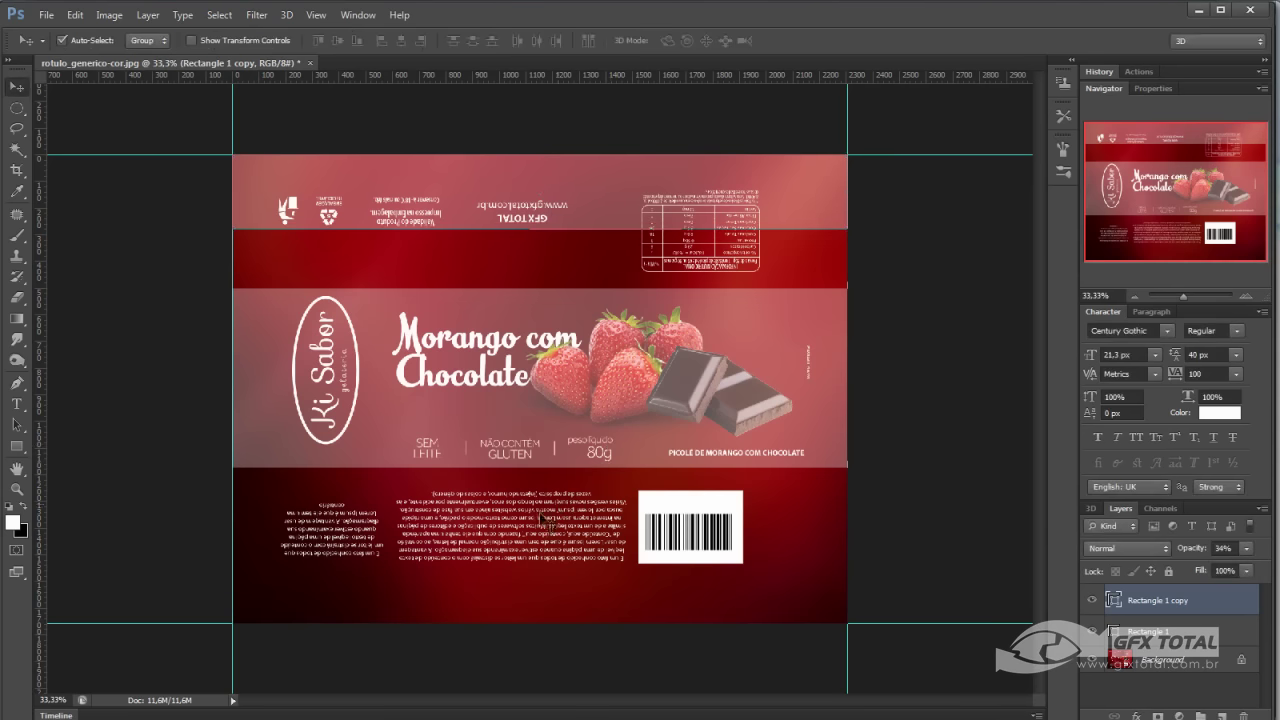
pyautogui.moveTo(580, 195); pyautogui.dragTo(578, 550)
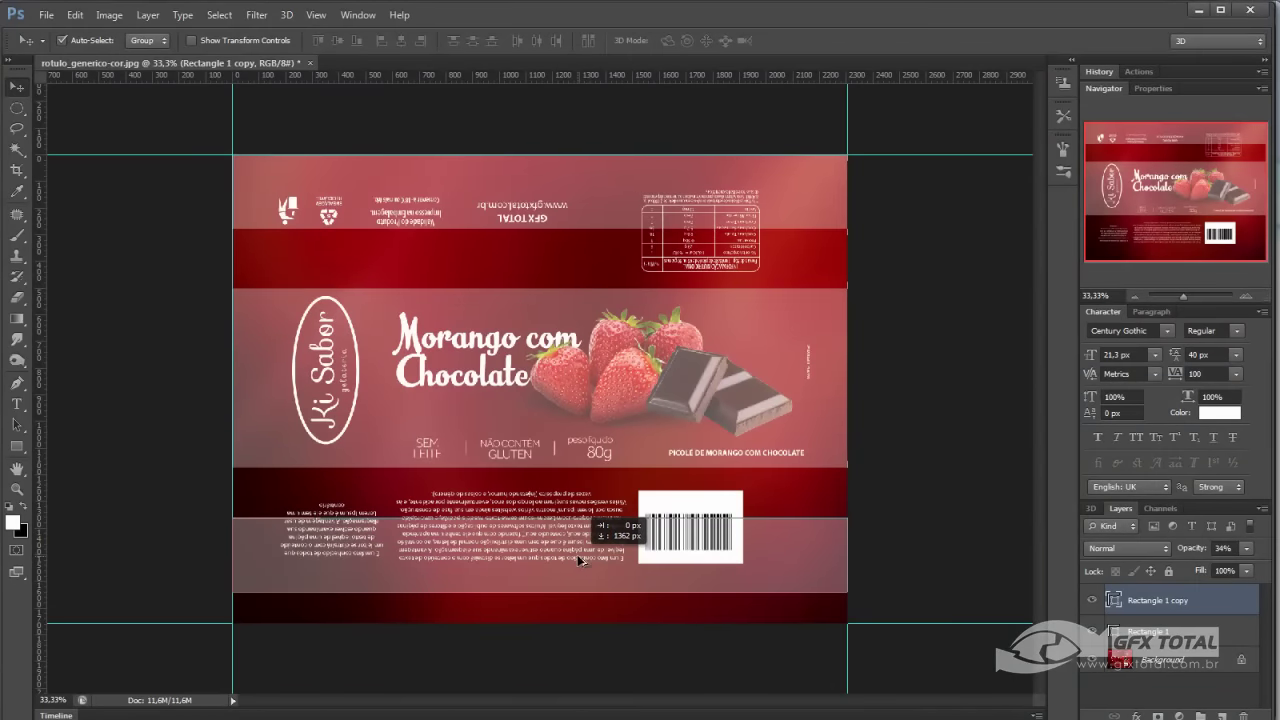
# Duplicate the overlay as Rectangle 1 copy 2 onto the lower text panel and review all three layers.
pyautogui.keyDown('alt'); pyautogui.moveTo(578, 550); pyautogui.dragTo(582, 560); pyautogui.keyUp('alt')
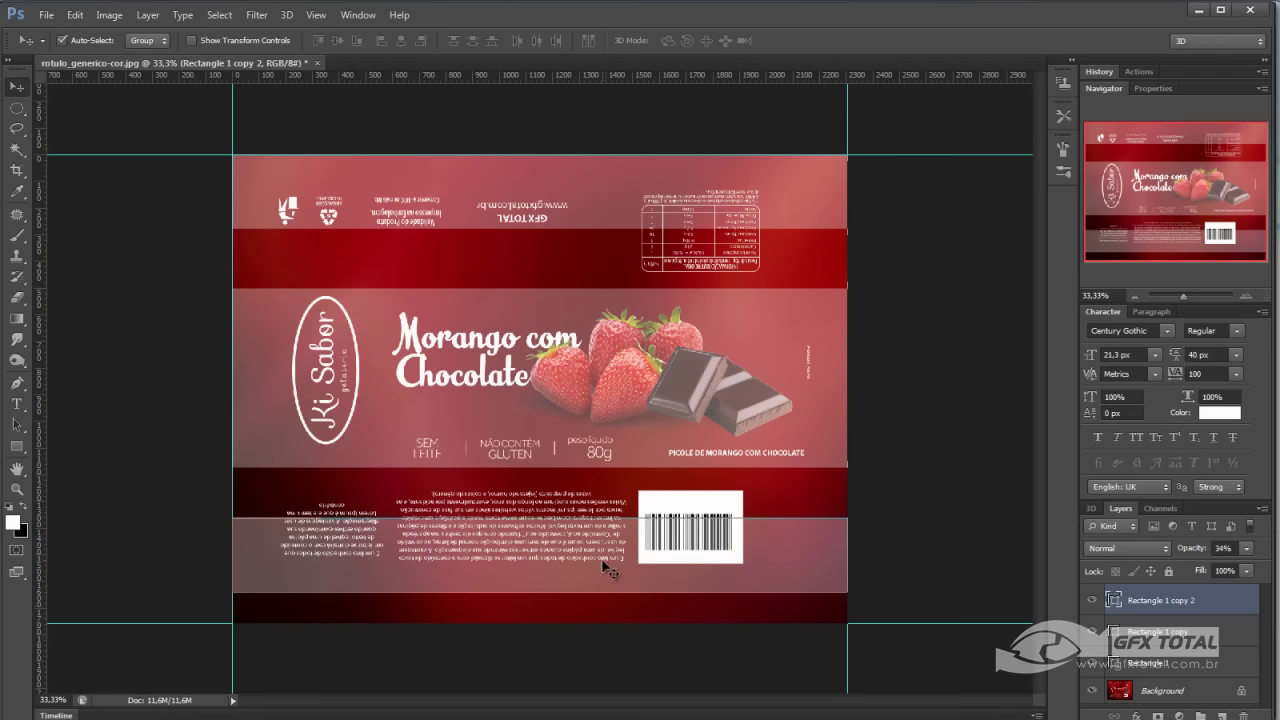
pyautogui.hotkey('ctrl', 't')
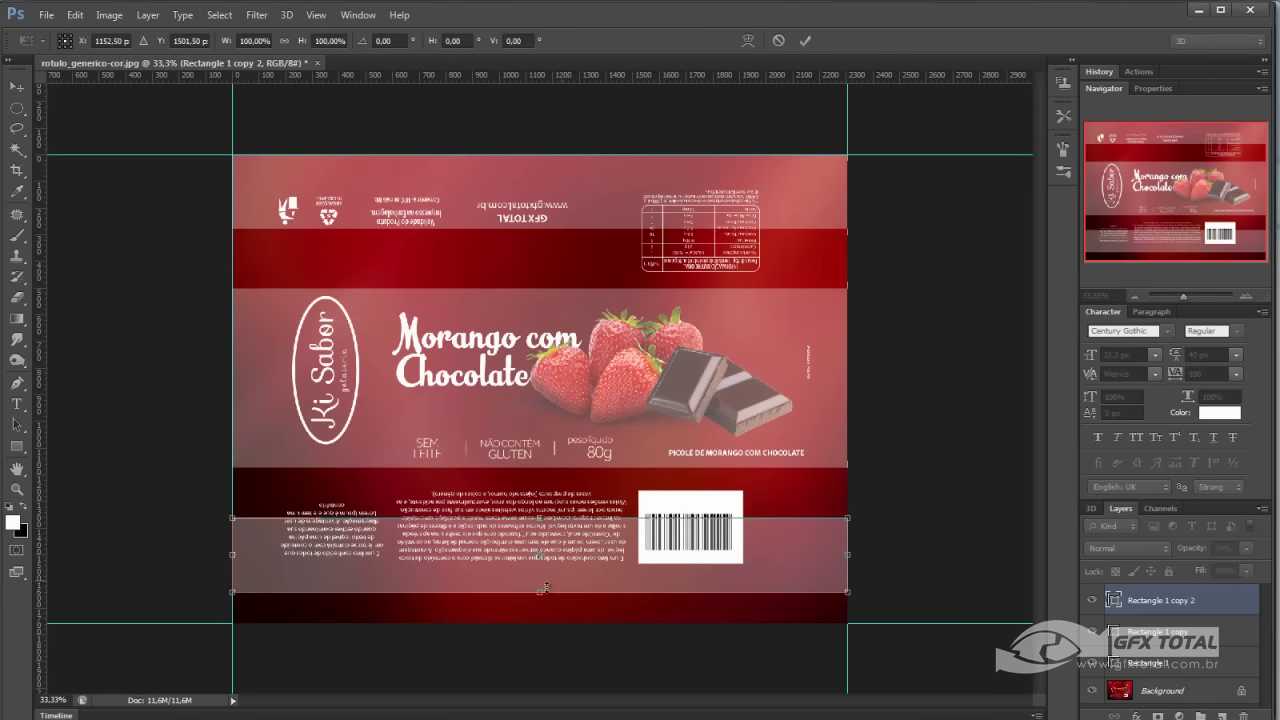
pyautogui.press('Return')
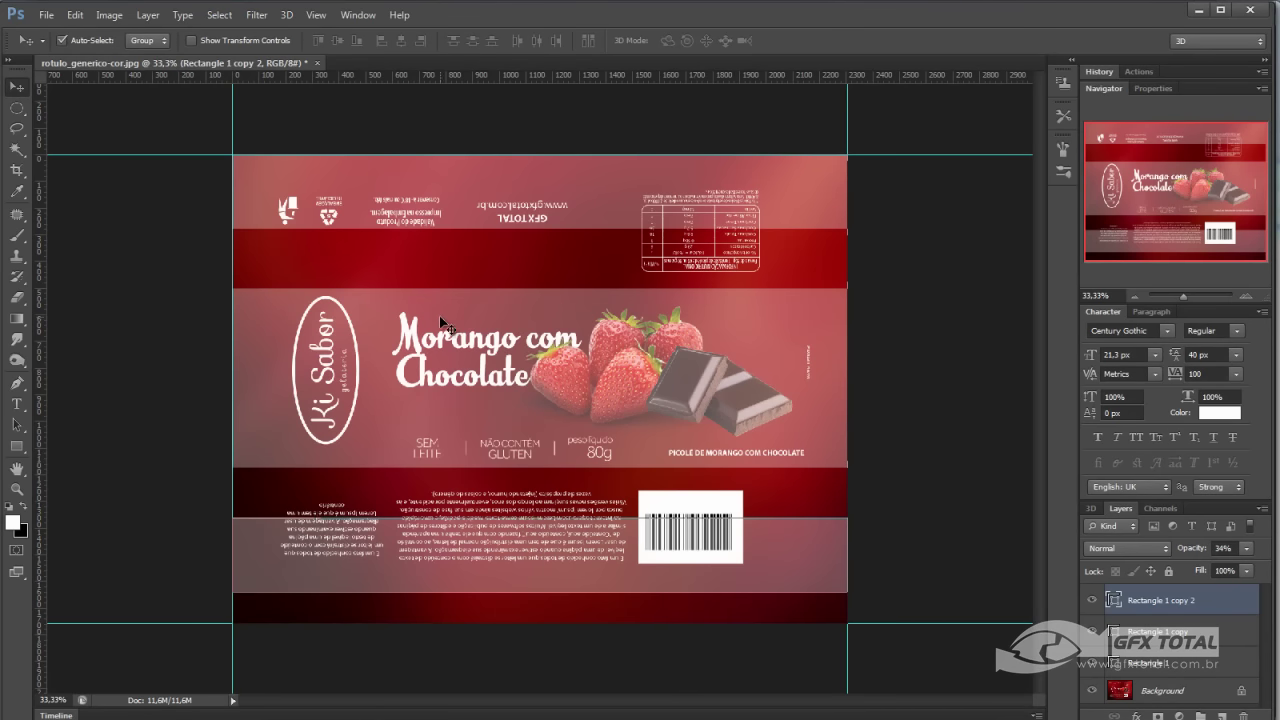
pyautogui.click(420, 203)
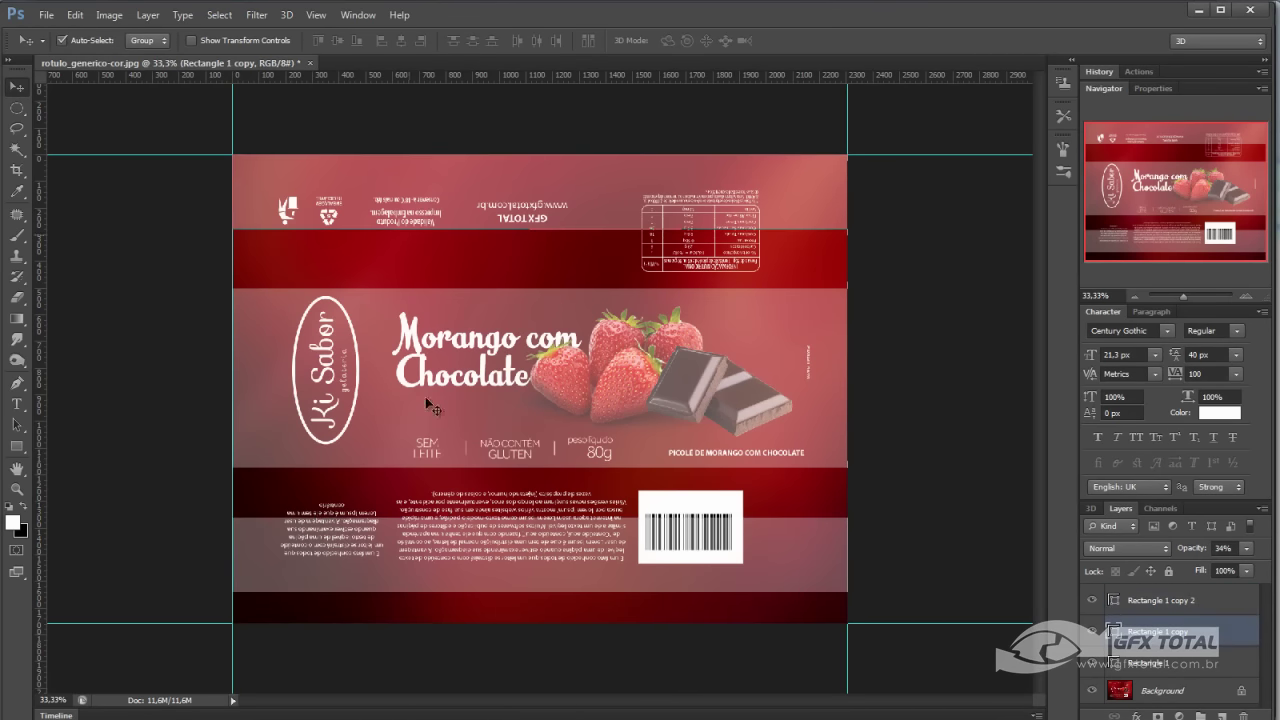
pyautogui.click(437, 566)
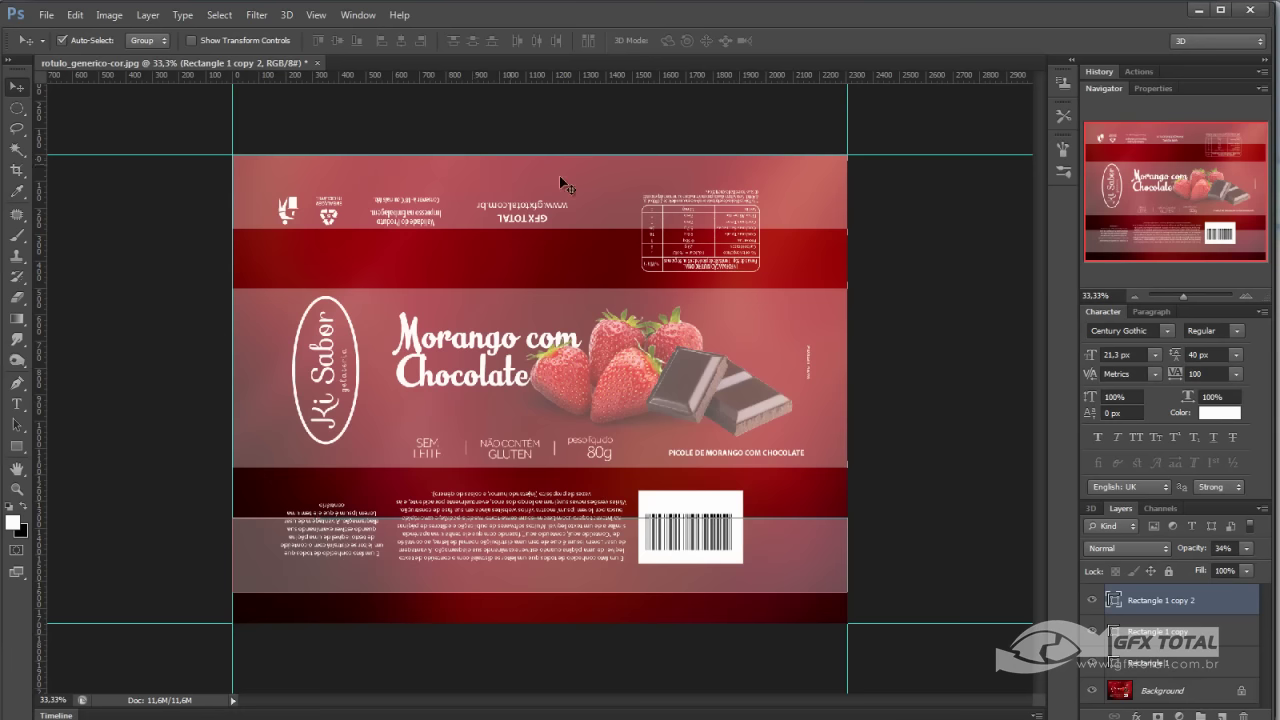
pyautogui.click(478, 375)
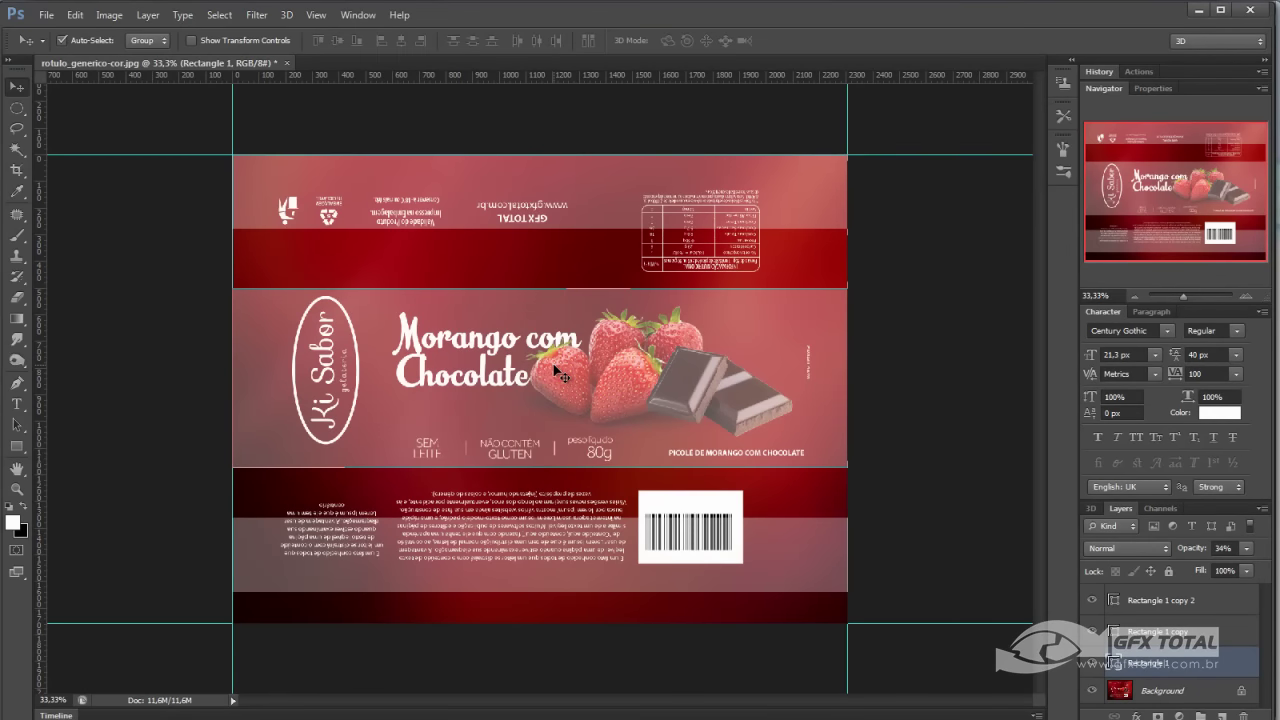
# Add a horizontal guide mid front panel, then resize and reposition the Rectangle 1 copy overlay against it.
pyautogui.moveTo(530, 78); pyautogui.dragTo(504, 378)
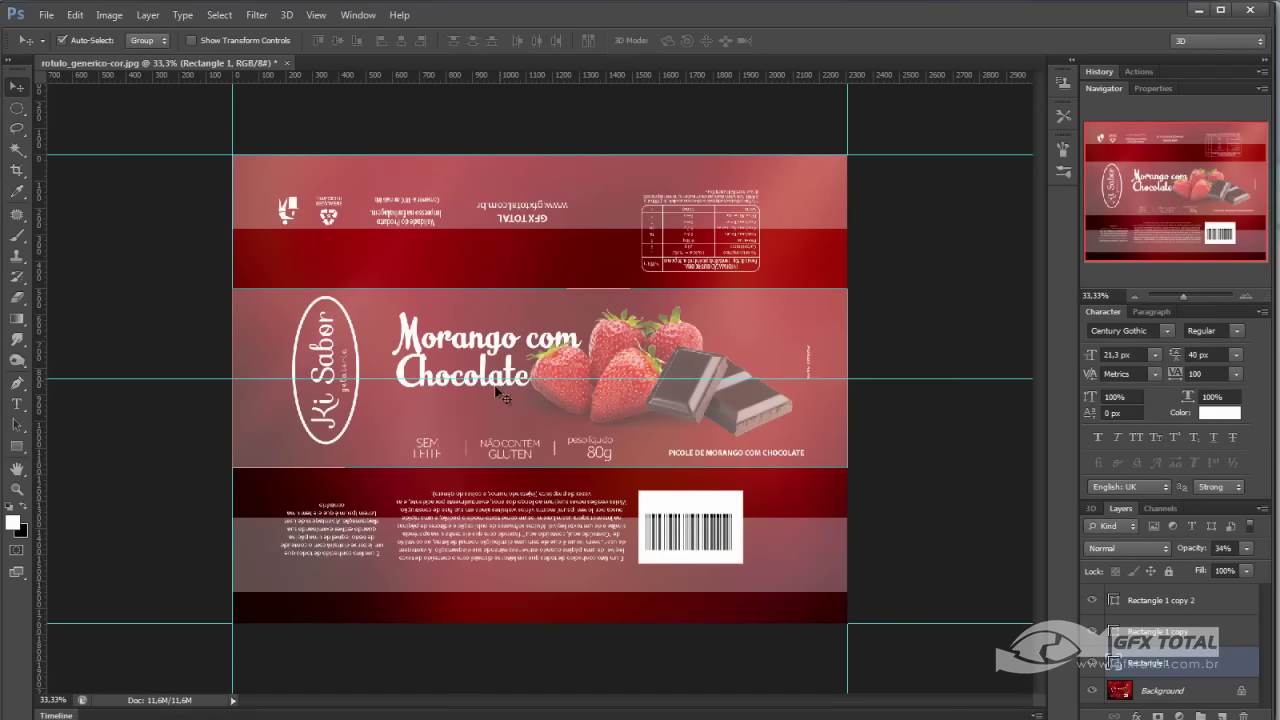
pyautogui.moveTo(476, 194); pyautogui.dragTo(477, 330)
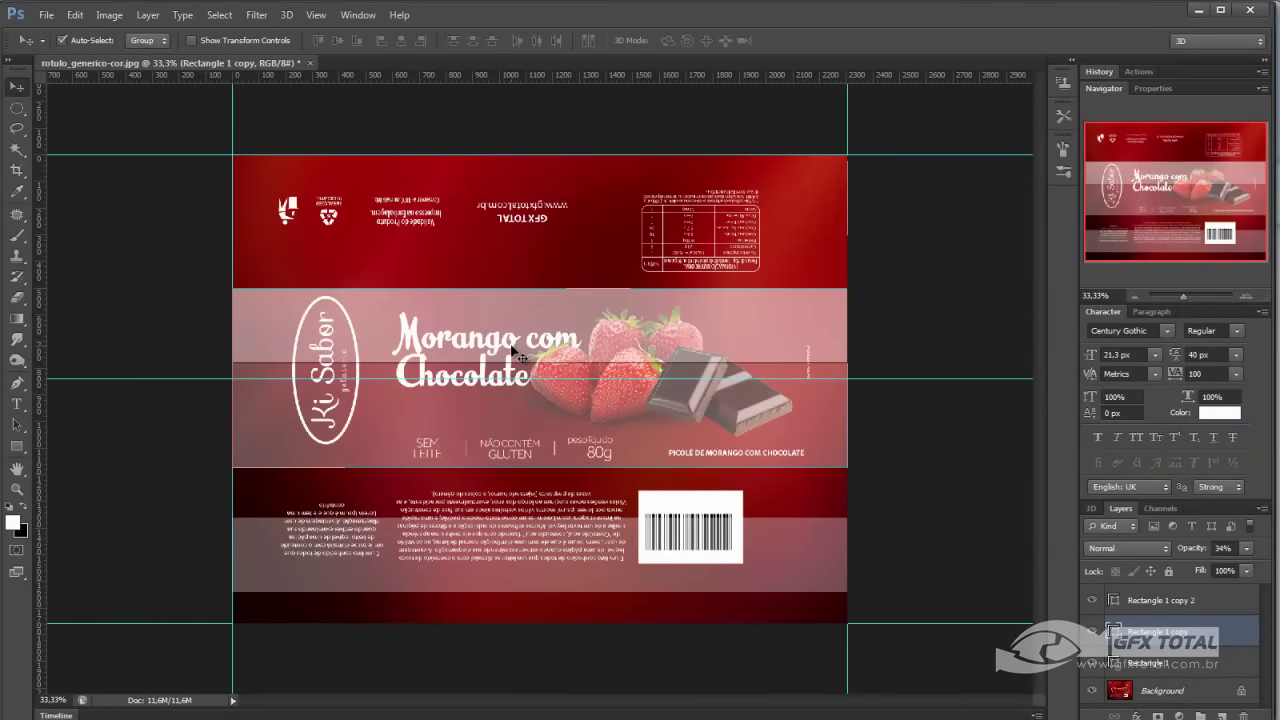
pyautogui.hotkey('ctrl', 't')
pyautogui.moveTo(538, 362); pyautogui.dragTo(538, 378)
pyautogui.press('Return')
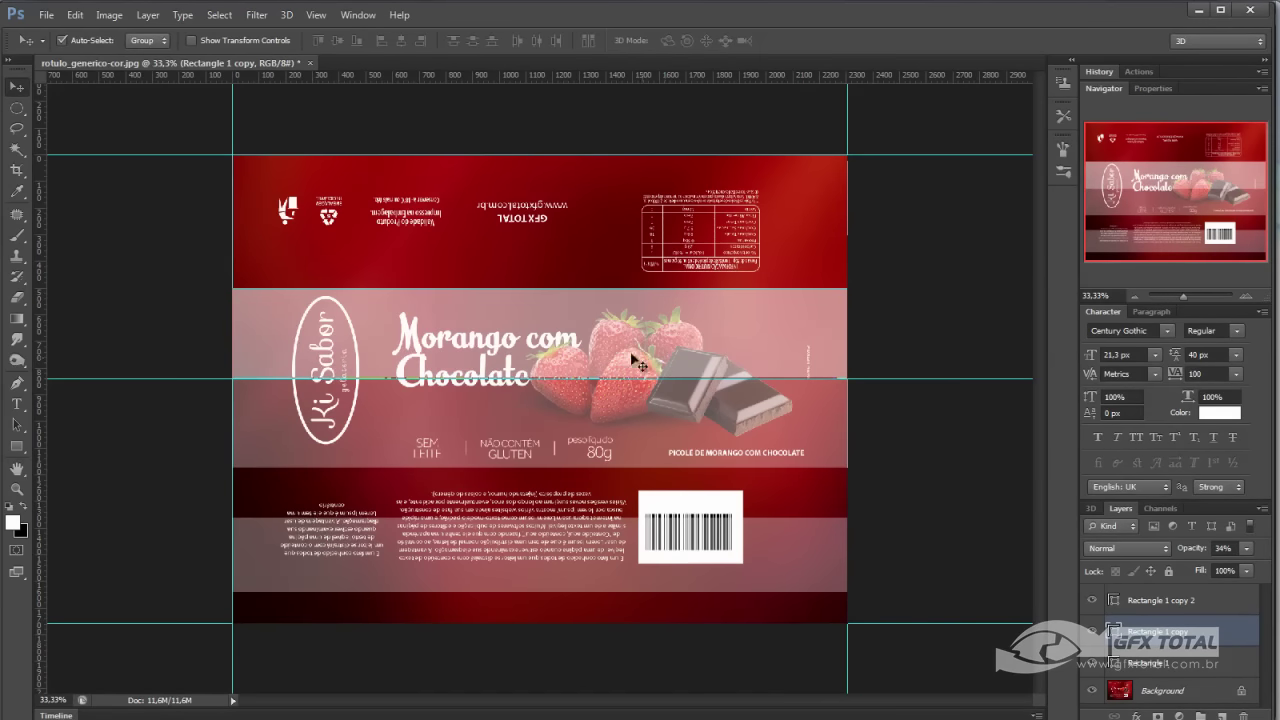
pyautogui.moveTo(566, 358)
pyautogui.mouseDown()
pyautogui.moveTo(563, 217)
pyautogui.moveTo(527, 566)
pyautogui.mouseUp()
pyautogui.press('Delete')
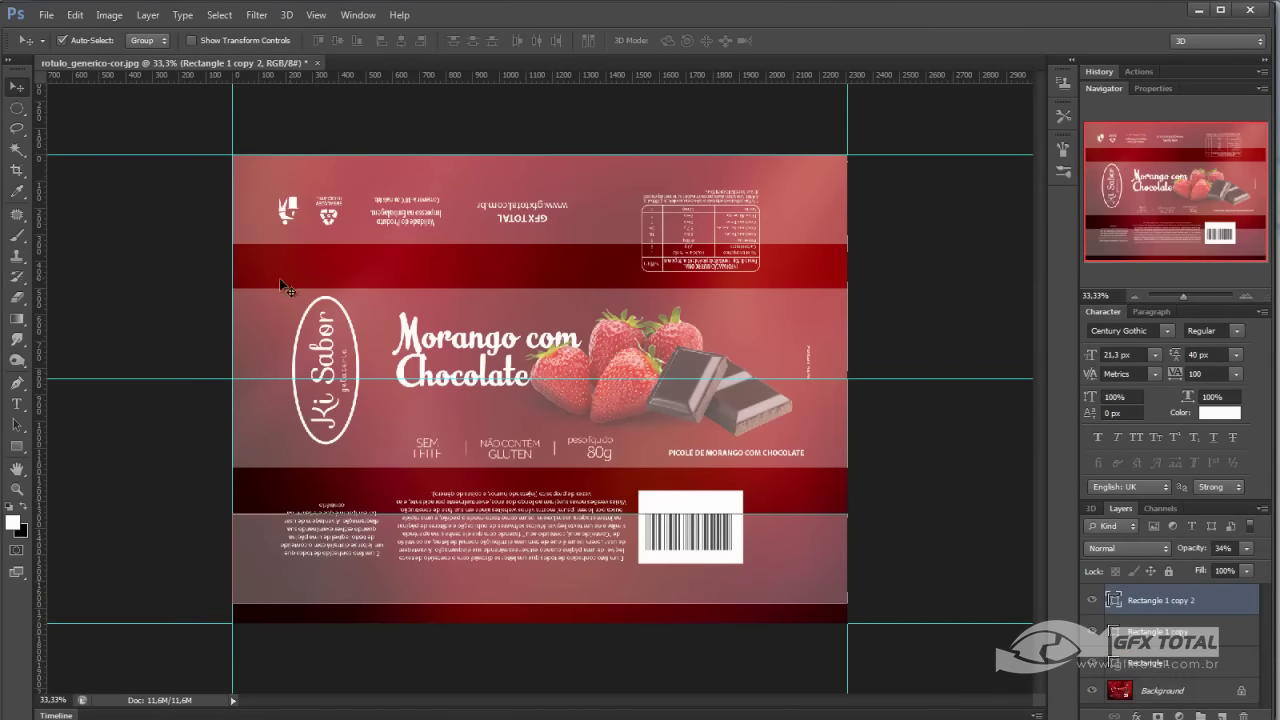
# Try white squares on the upper and lower dark red bands, then undo them.
pyautogui.click(16, 446)
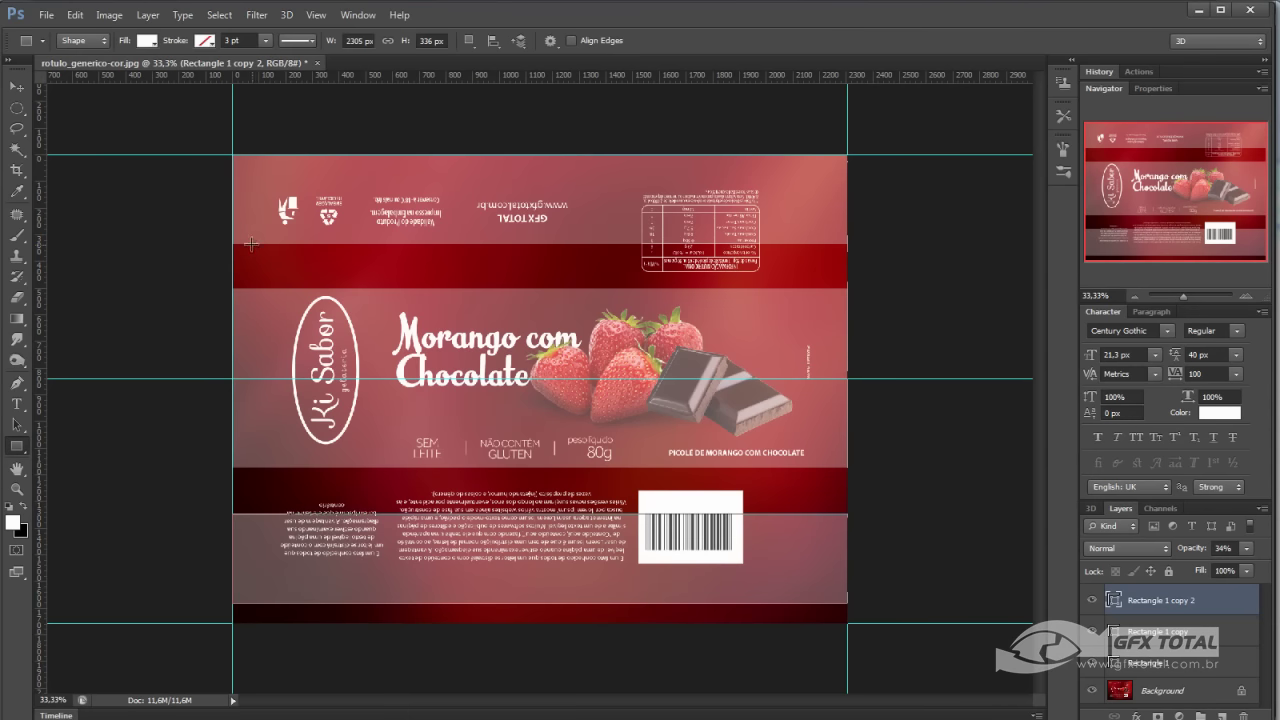
pyautogui.moveTo(251, 244); pyautogui.dragTo(309, 287)
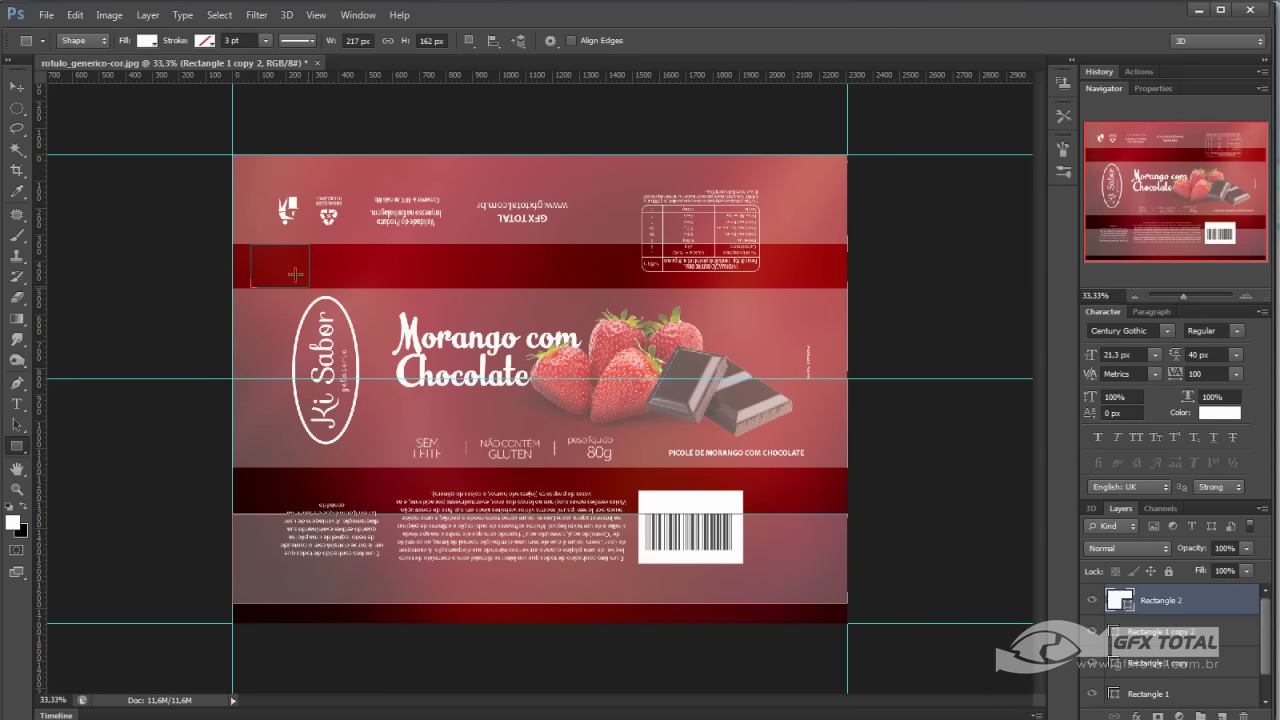
pyautogui.press('v')
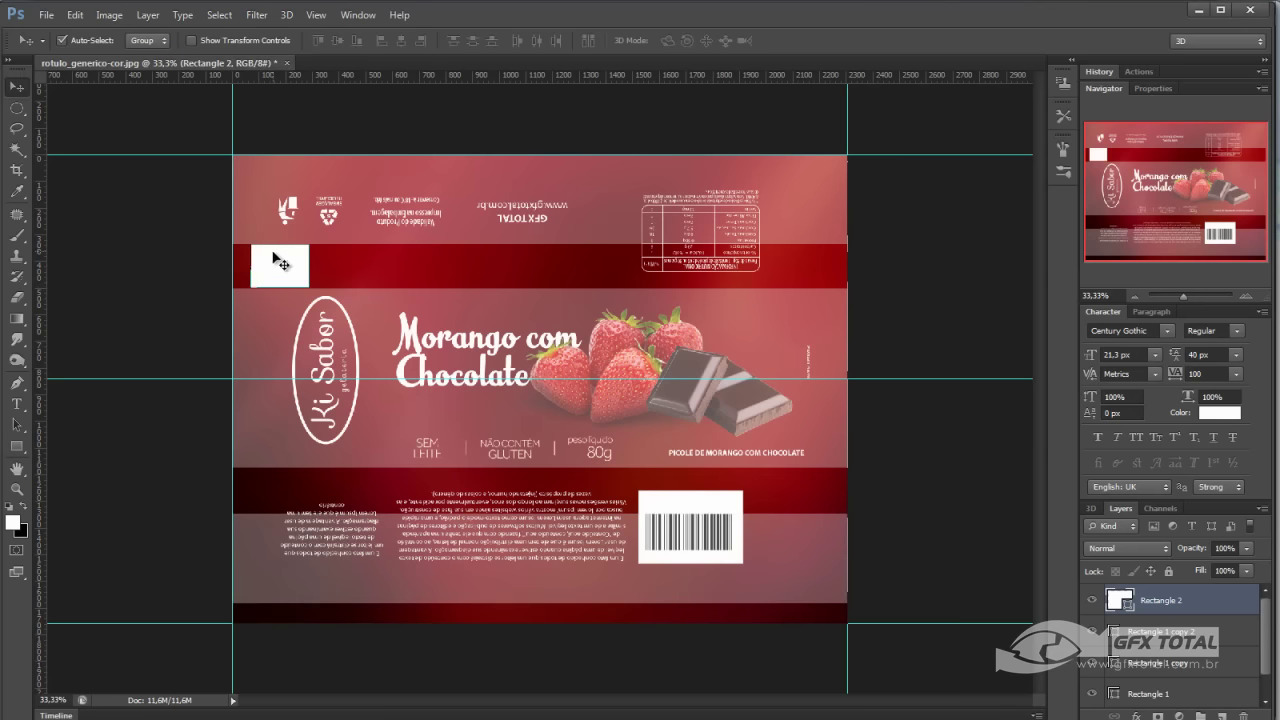
pyautogui.keyDown('alt'); pyautogui.moveTo(284, 264); pyautogui.dragTo(284, 487); pyautogui.keyUp('alt')
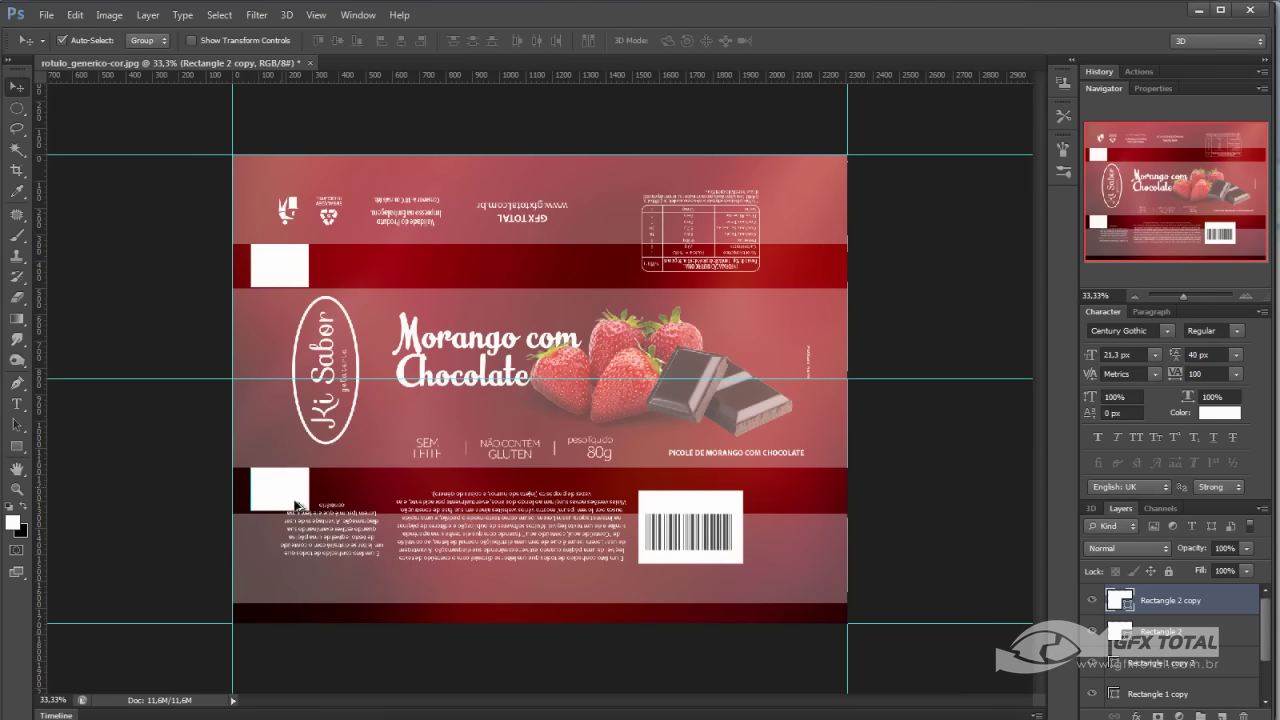
pyautogui.click(341, 543)
pyautogui.hotkey('ctrl', 'alt', 'z')
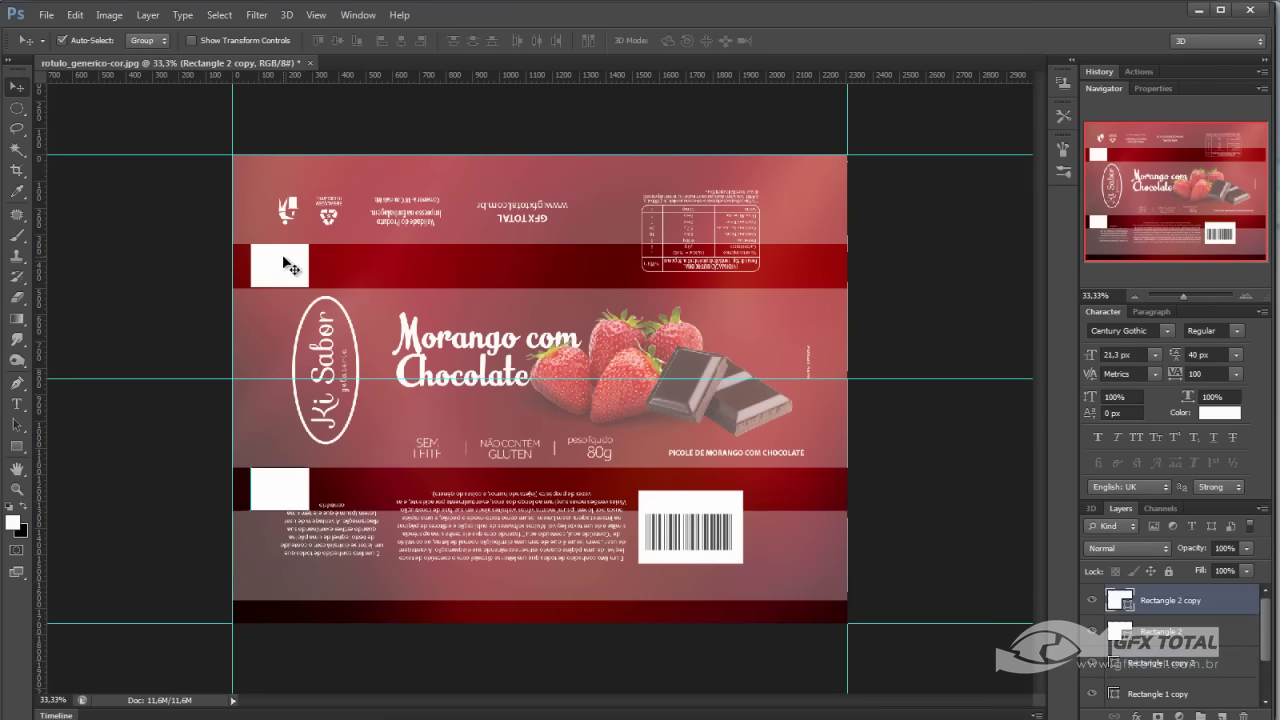
pyautogui.hotkey('ctrl', 'alt', 'z')
pyautogui.hotkey('ctrl', 'alt', 'z')
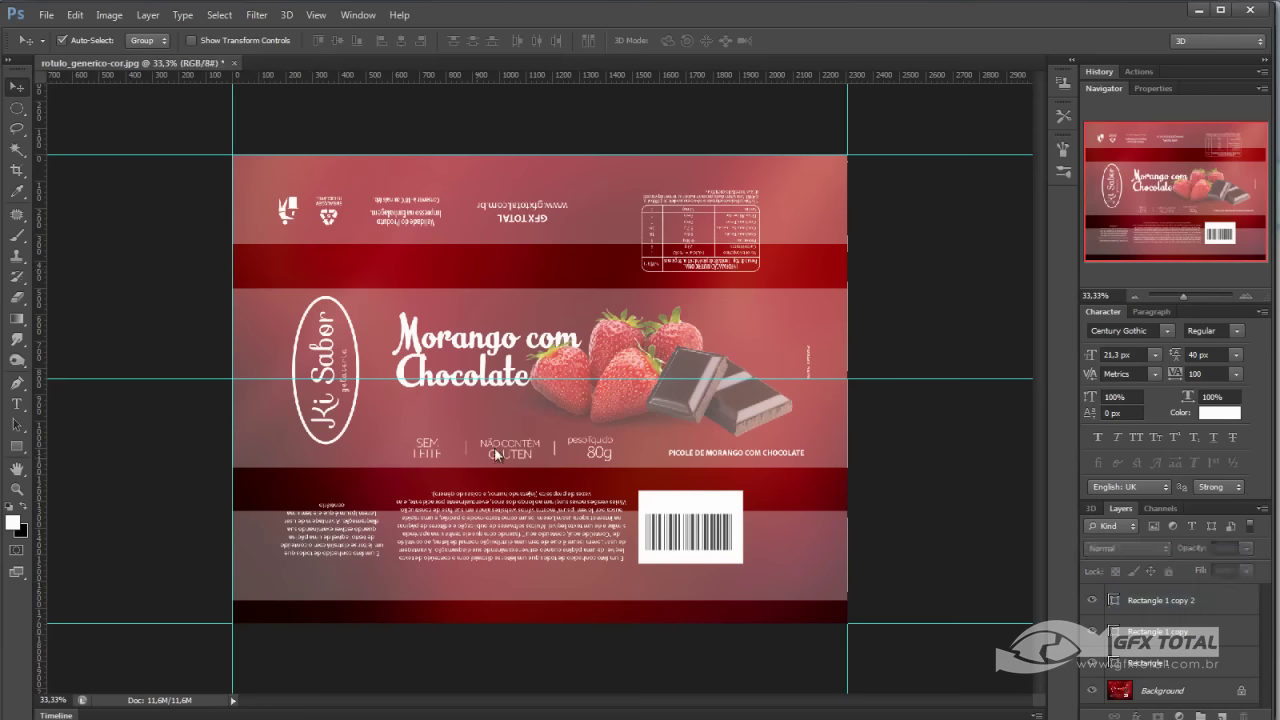
# Save the label as the JPEG rotulo_generico-cor.jpg.
pyautogui.hotkey('ctrl', 'shift', 's')
pyautogui.click(668, 388)
pyautogui.click(640, 489)
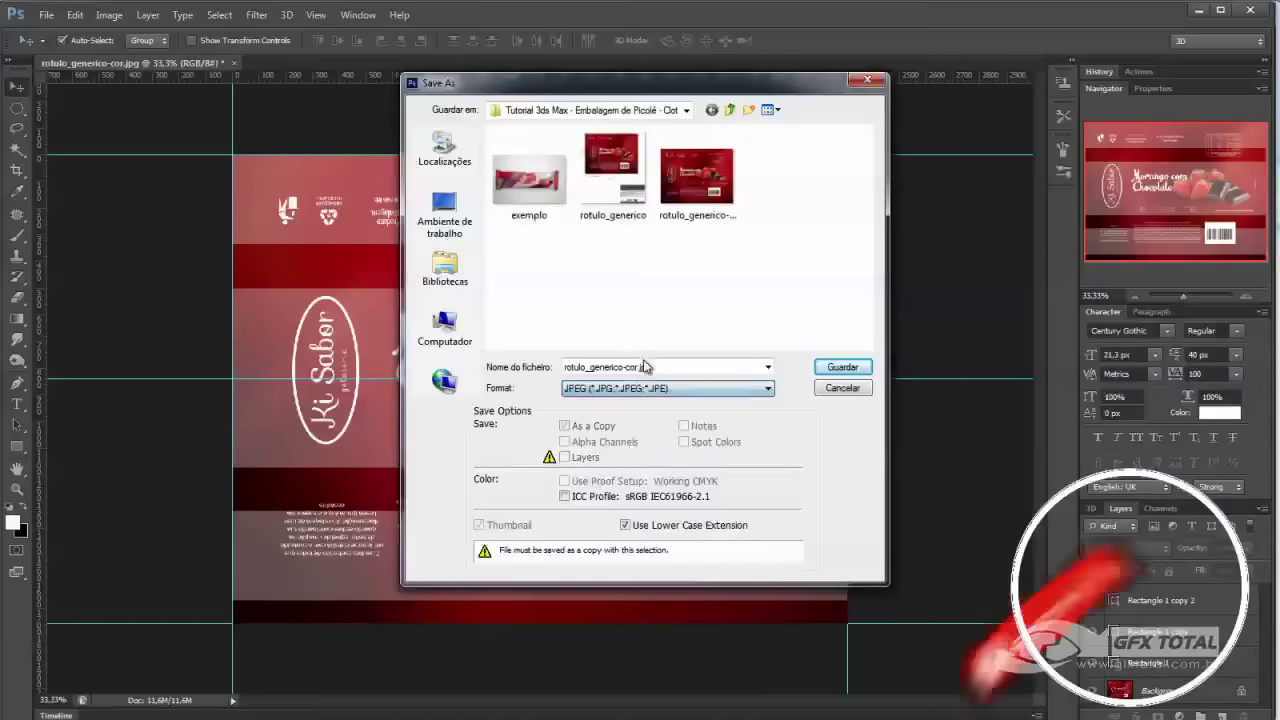
pyautogui.press('Return')
pyautogui.press('Return')
pyautogui.press('Return')
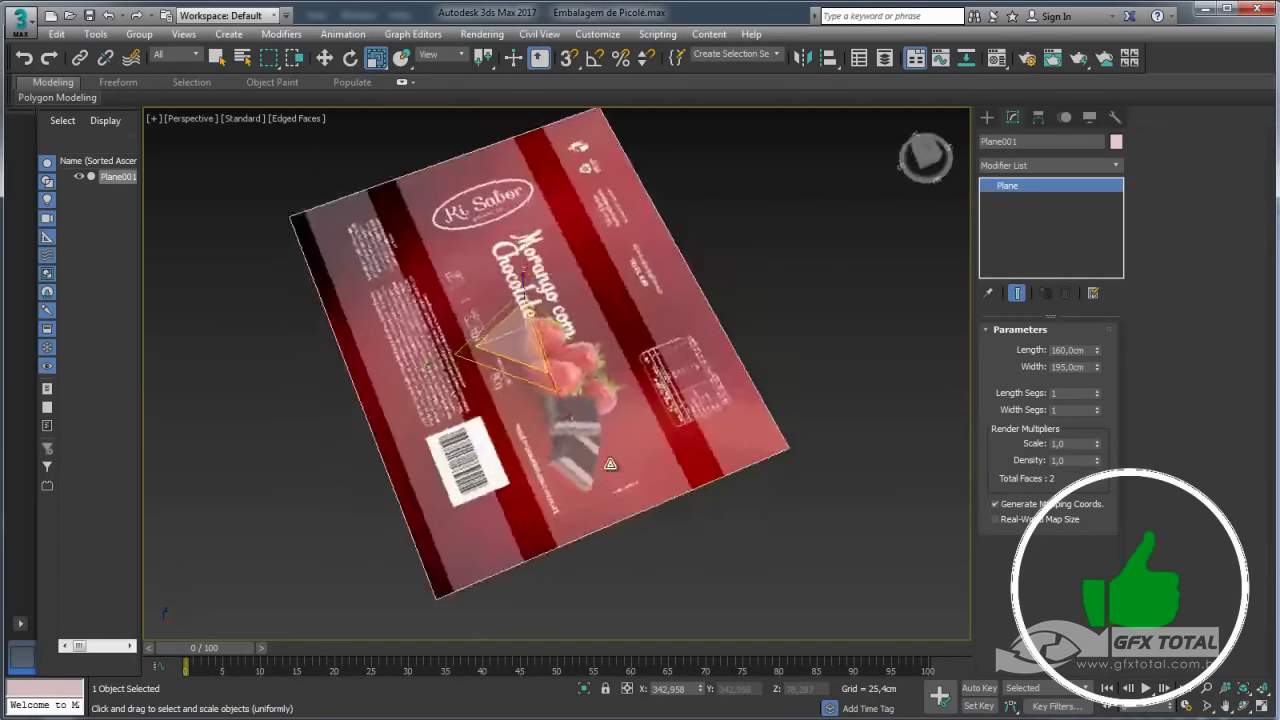
# Convert the label plane to an Editable Poly and enter Edge mode.
pyautogui.keyDown('alt'); pyautogui.moveTo(556, 372); pyautogui.dragTo(600, 340, button='middle'); pyautogui.keyUp('alt')
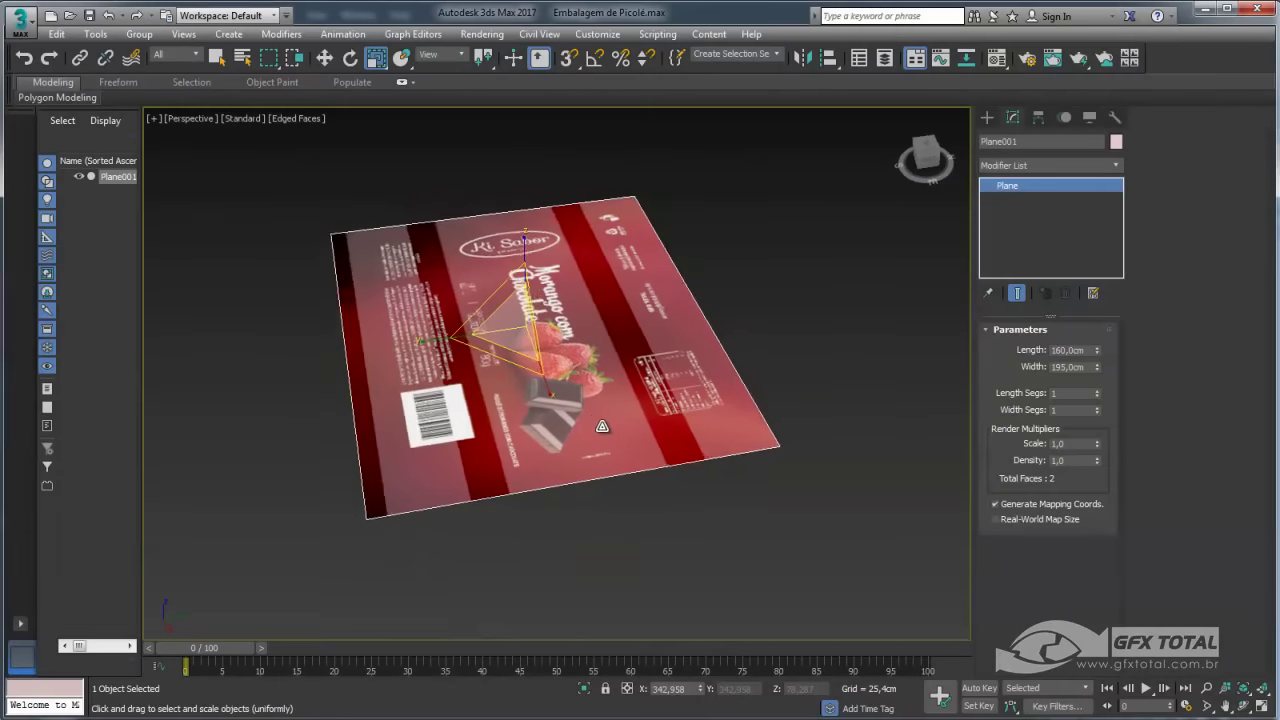
pyautogui.keyDown('alt'); pyautogui.moveTo(602, 426); pyautogui.dragTo(598, 424, button='middle'); pyautogui.keyUp('alt')
pyautogui.rightClick(542, 314)
pyautogui.moveTo(573, 492)
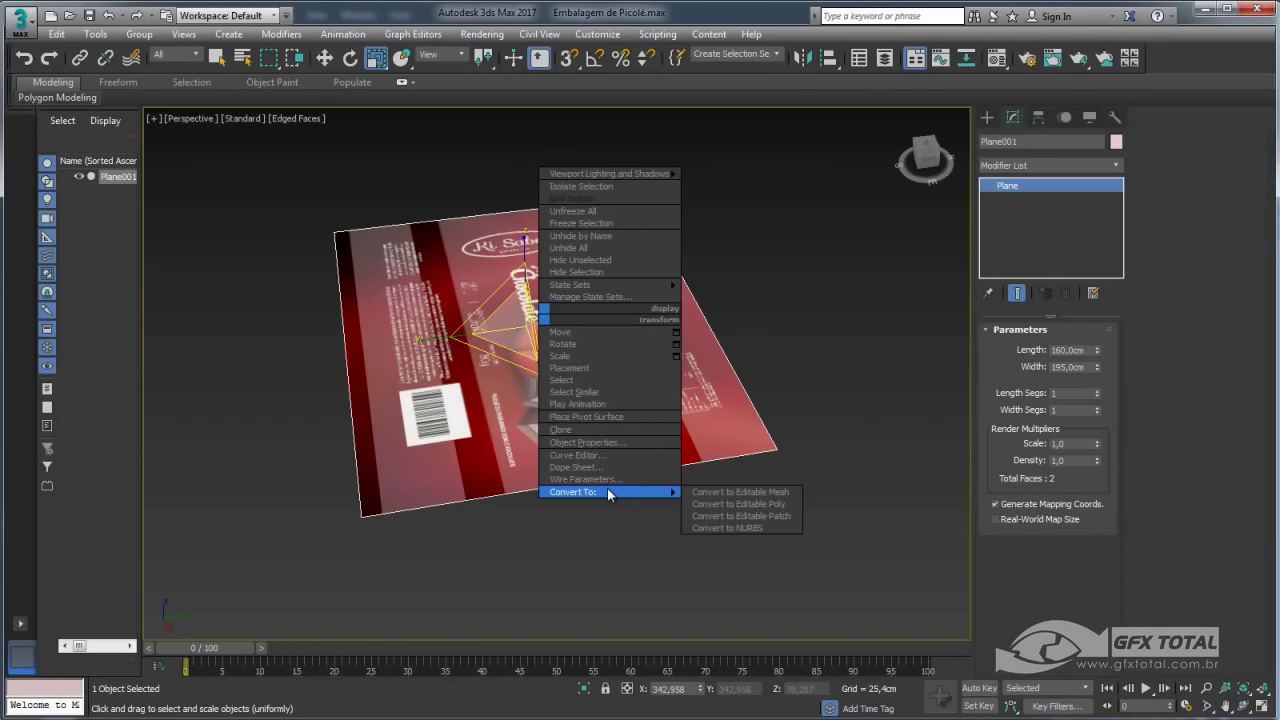
pyautogui.click(740, 504)
pyautogui.click(1026, 349)
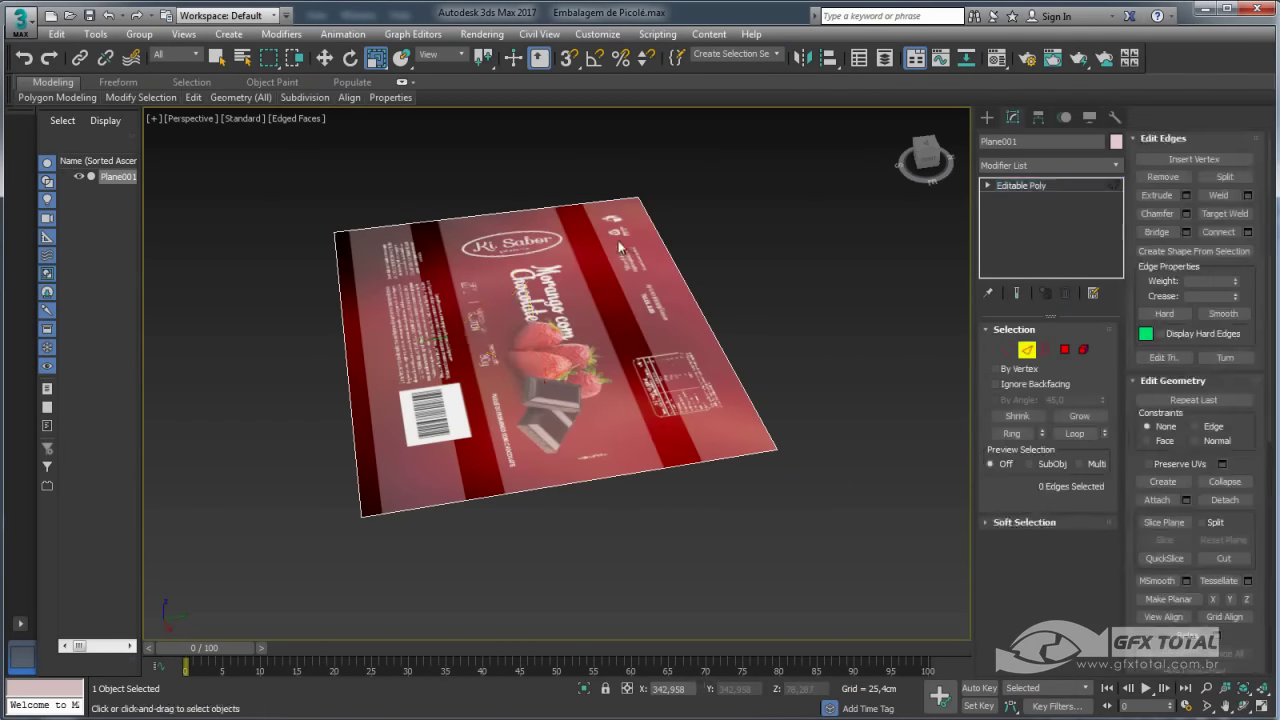
# Connect the plane's pair of long edges with a new edge and slide it into position.
pyautogui.keyDown('alt'); pyautogui.moveTo(619, 247); pyautogui.dragTo(533, 173, button='middle'); pyautogui.keyUp('alt')
pyautogui.doubleClick(530, 497)
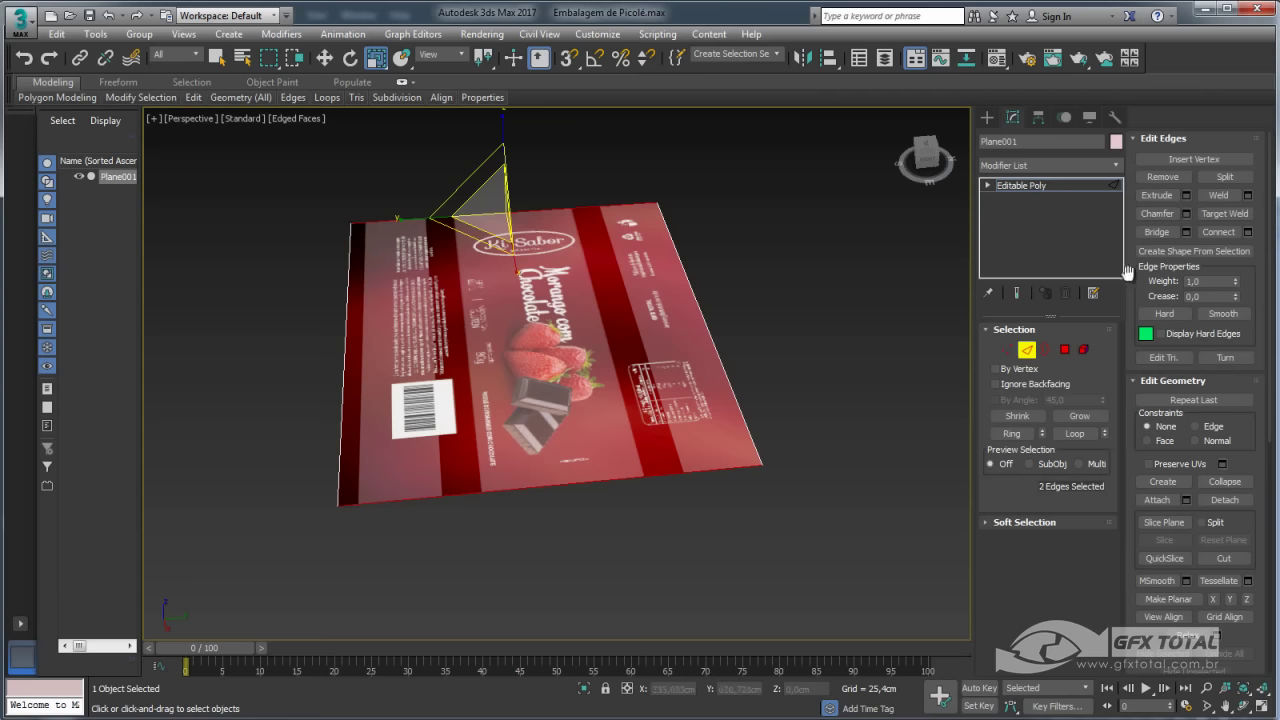
pyautogui.click(1246, 233)
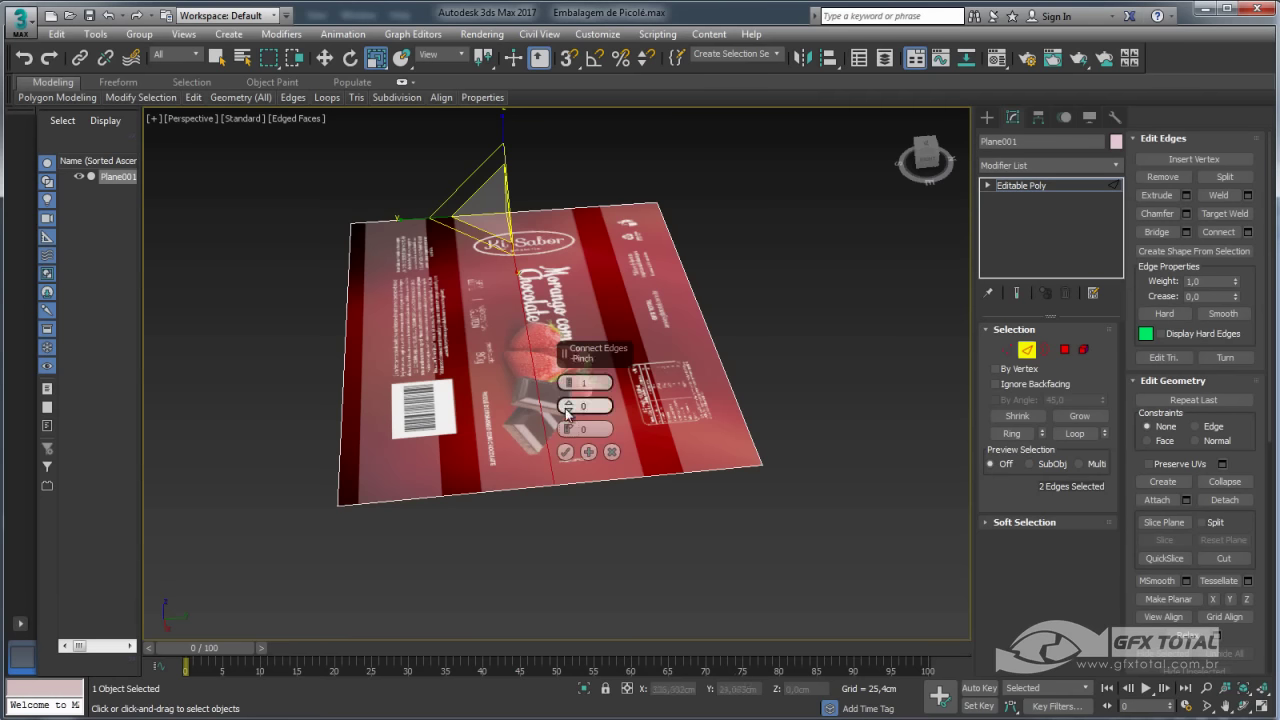
pyautogui.moveTo(567, 428); pyautogui.dragTo(567, 440)
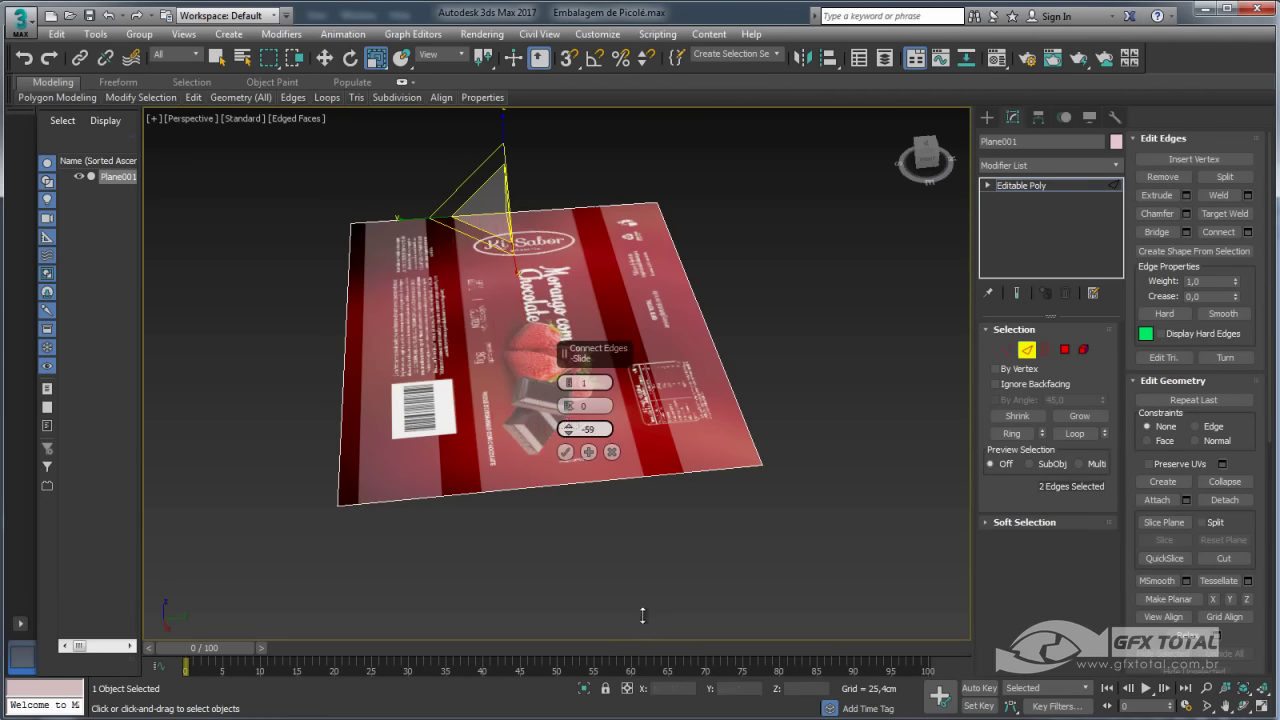
pyautogui.moveTo(643, 623); pyautogui.dragTo(643, 626)
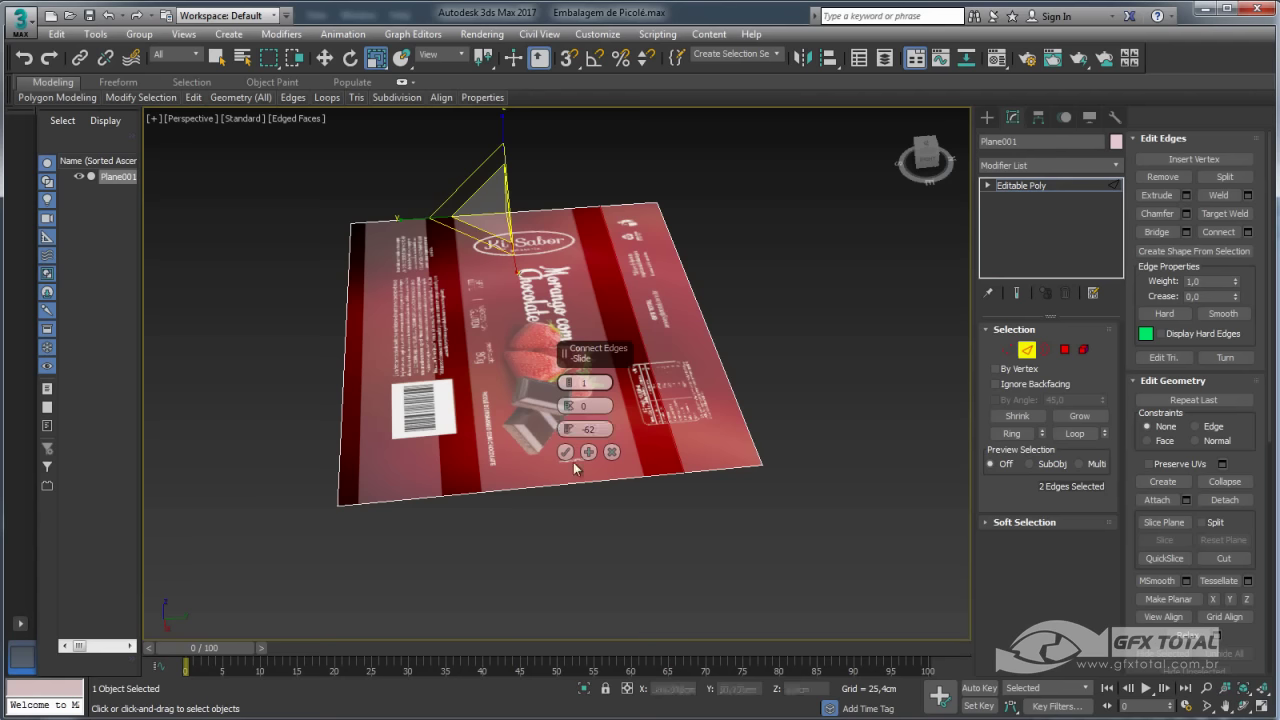
pyautogui.click(565, 452)
# Add a second connecting edge toward the other end of the plane.
pyautogui.moveTo(494, 343); pyautogui.dragTo(581, 546)
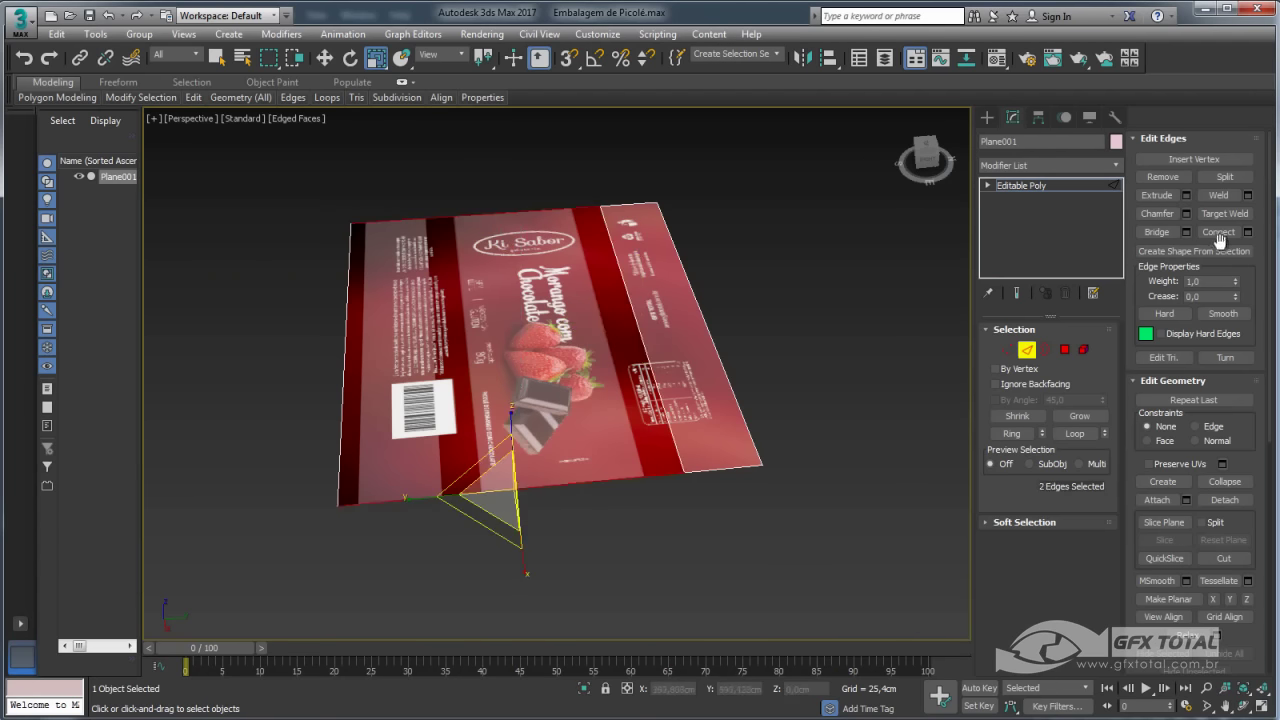
pyautogui.click(1248, 232)
pyautogui.moveTo(567, 429); pyautogui.dragTo(598, 170)
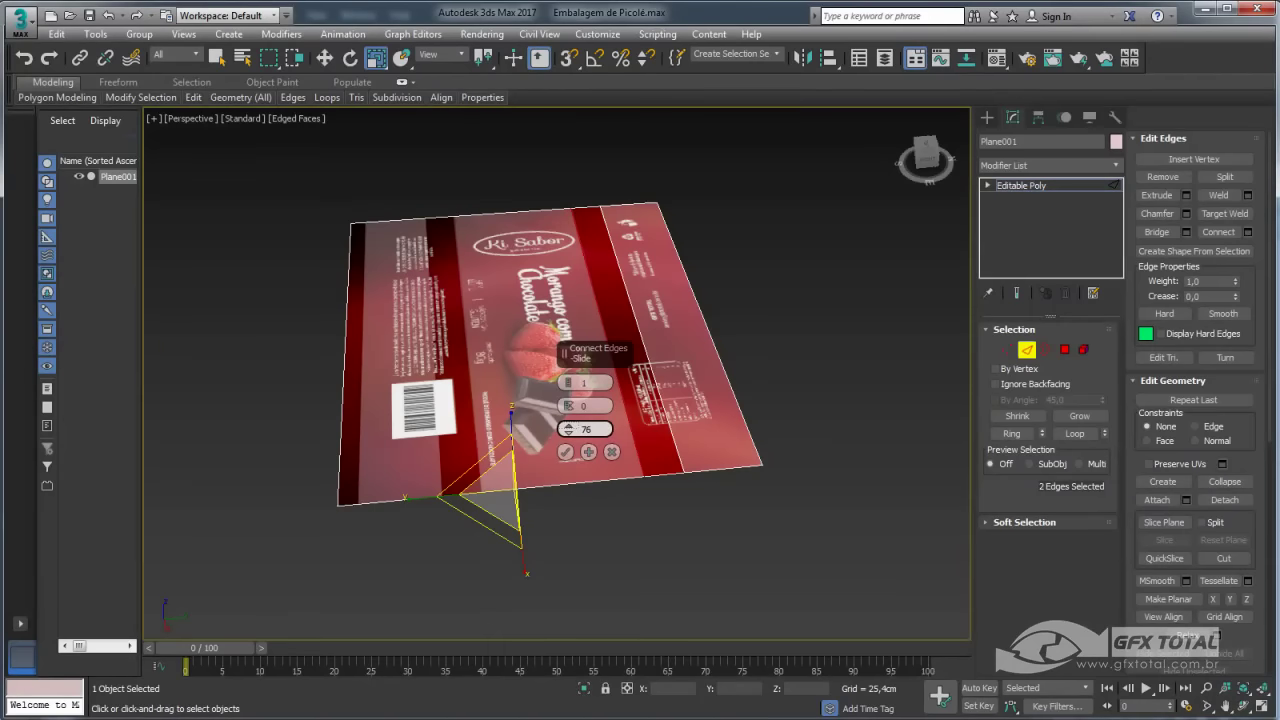
pyautogui.click(565, 452)
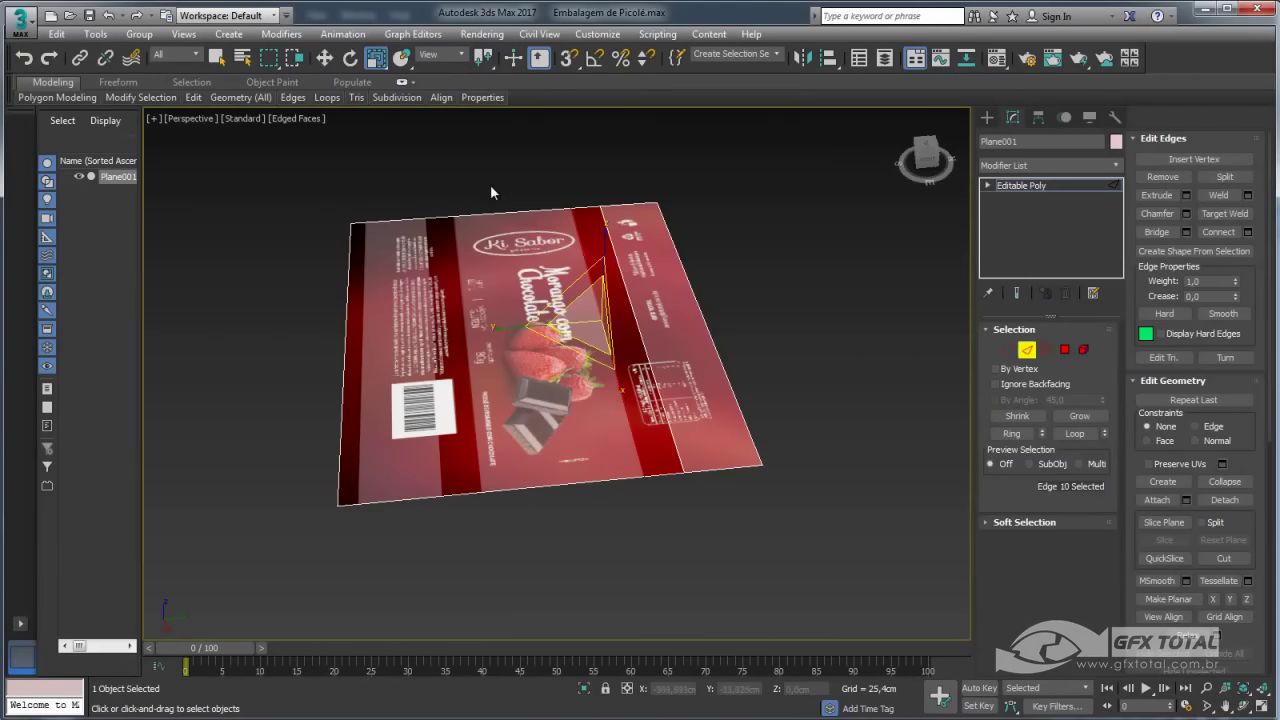
pyautogui.click(480, 580)
# Set the plane's object colour to black.
pyautogui.press('2')
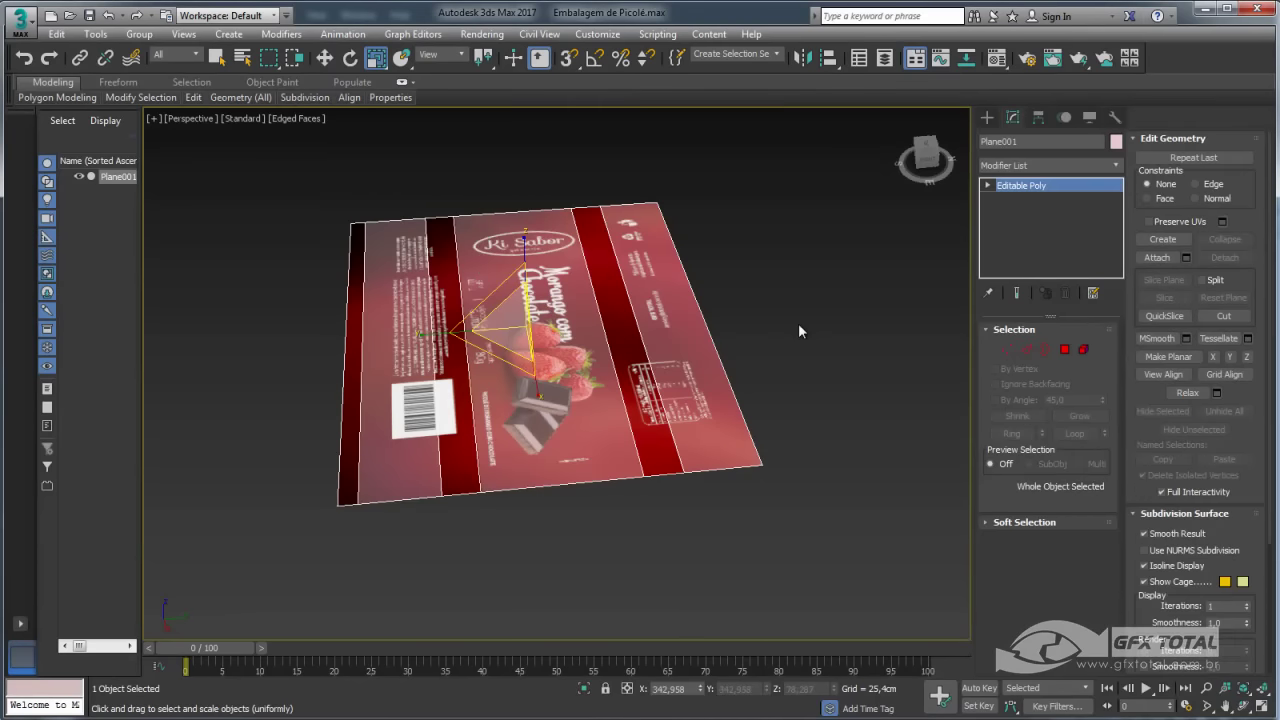
pyautogui.moveTo(667, 329)
pyautogui.keyDown('alt'); pyautogui.mouseDown(button='middle')
pyautogui.moveTo(692, 361)
pyautogui.moveTo(1093, 175)
pyautogui.mouseUp(button='middle'); pyautogui.keyUp('alt')
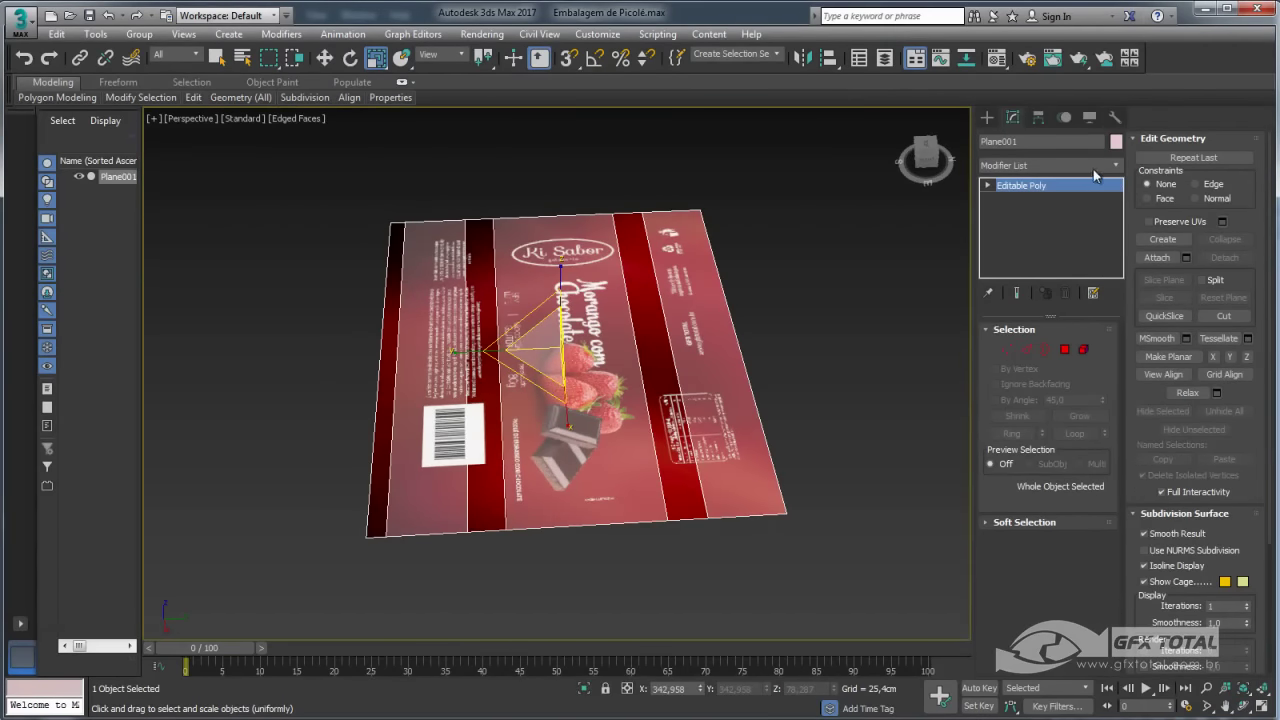
pyautogui.click(1116, 142)
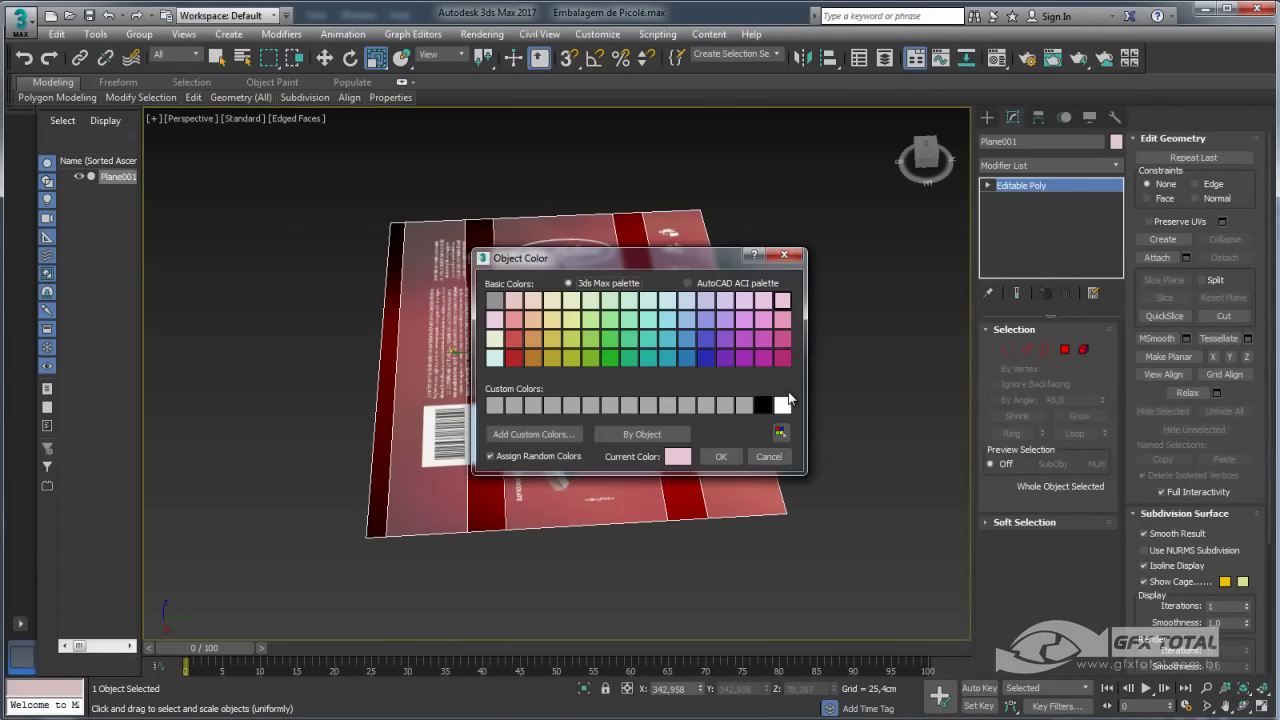
pyautogui.click(720, 456)
# Assign a blank grey material to the plane in place of the wrapper texture.
pyautogui.click(997, 58)
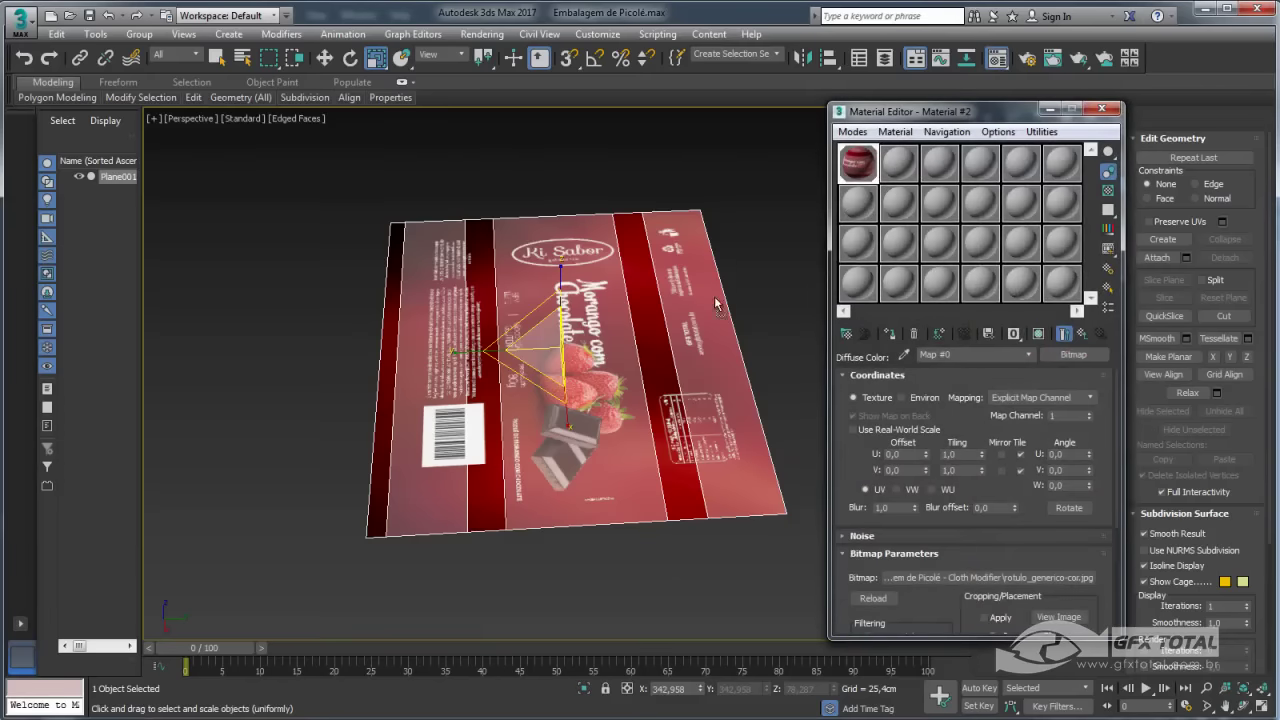
pyautogui.hotkey('ctrl', 'z')
pyautogui.hotkey('shift', 'z')
pyautogui.hotkey('shift', 'z')
pyautogui.click(771, 283)
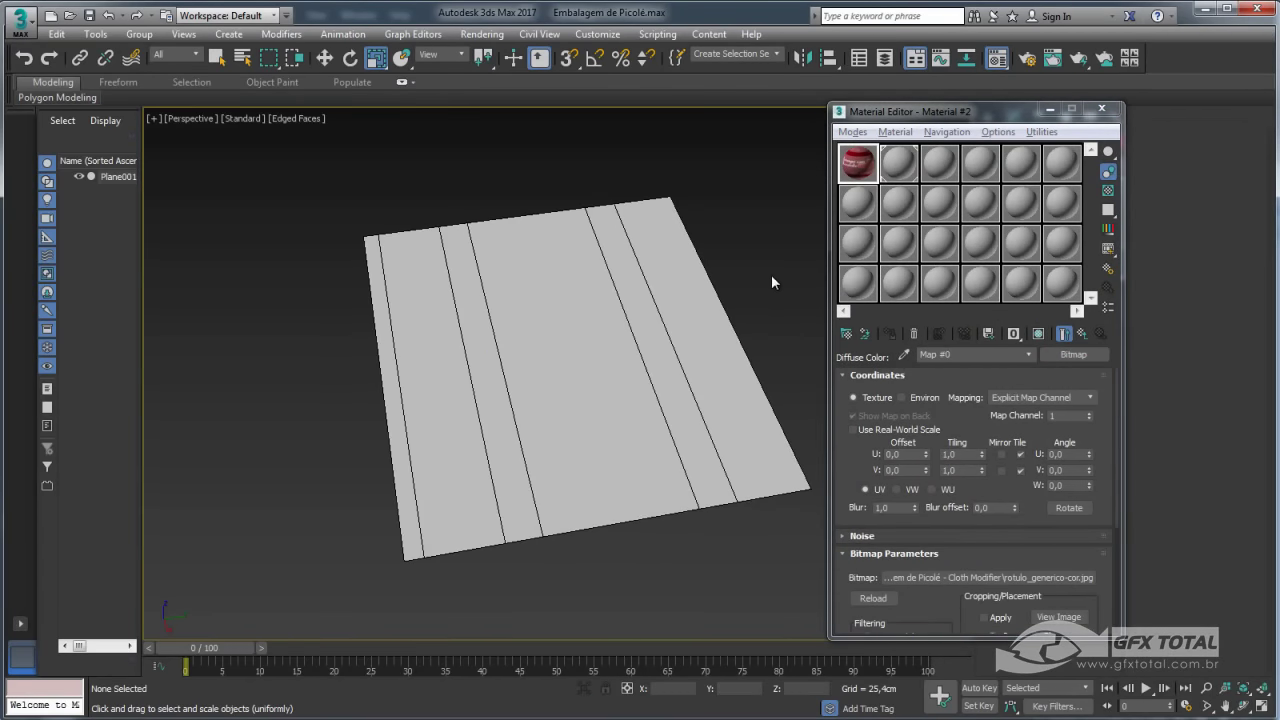
pyautogui.hotkey('shift', 'z')
pyautogui.hotkey('shift', 'z')
pyautogui.hotkey('shift', 'z')
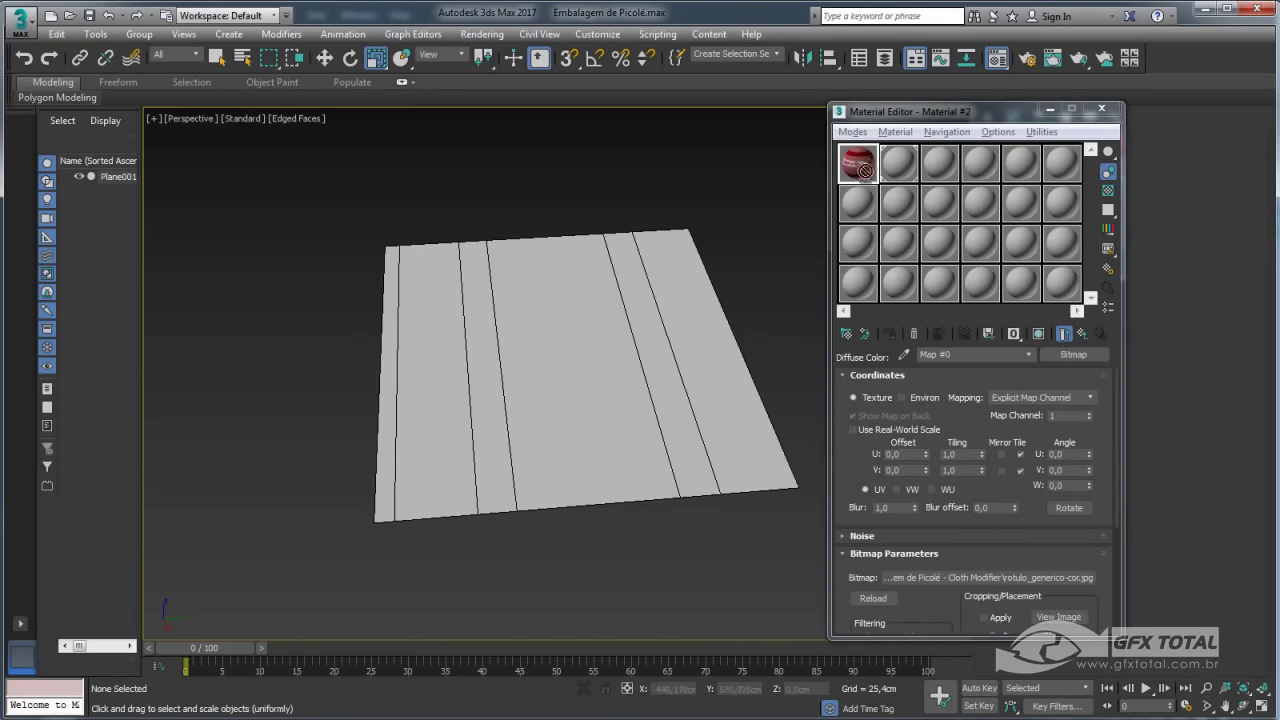
pyautogui.moveTo(864, 170); pyautogui.dragTo(664, 281)
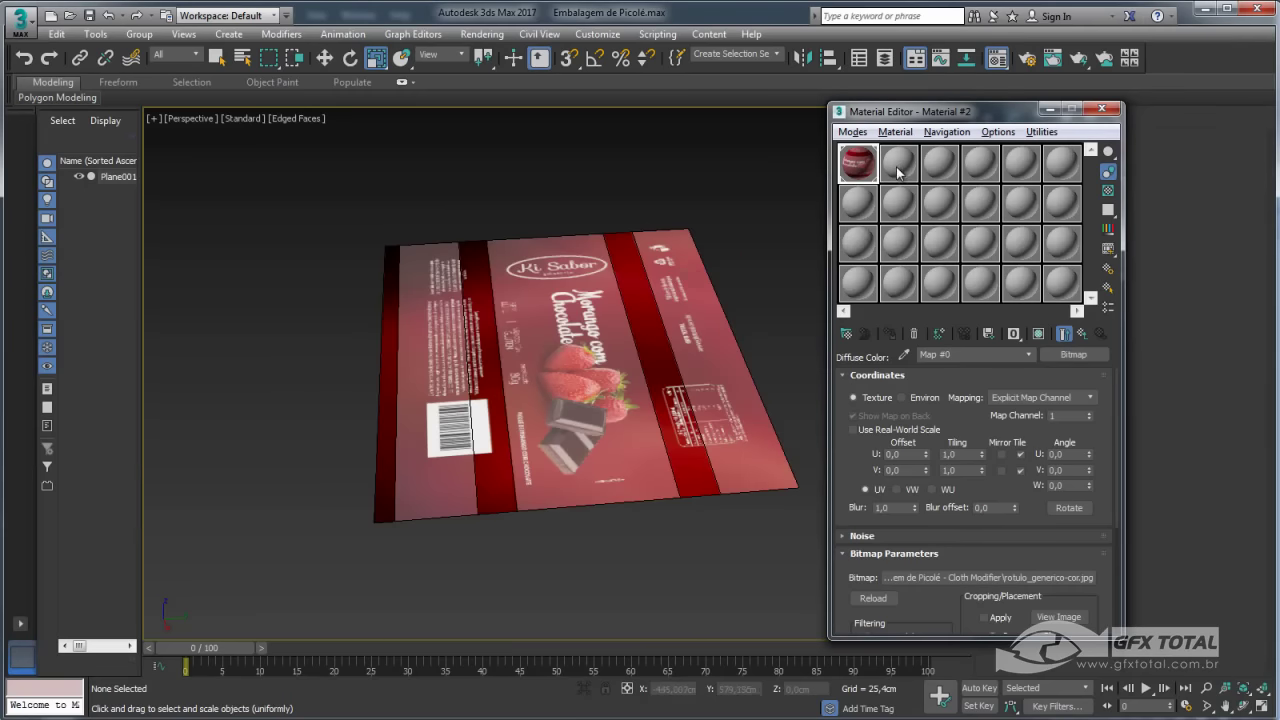
pyautogui.moveTo(898, 172); pyautogui.dragTo(625, 323)
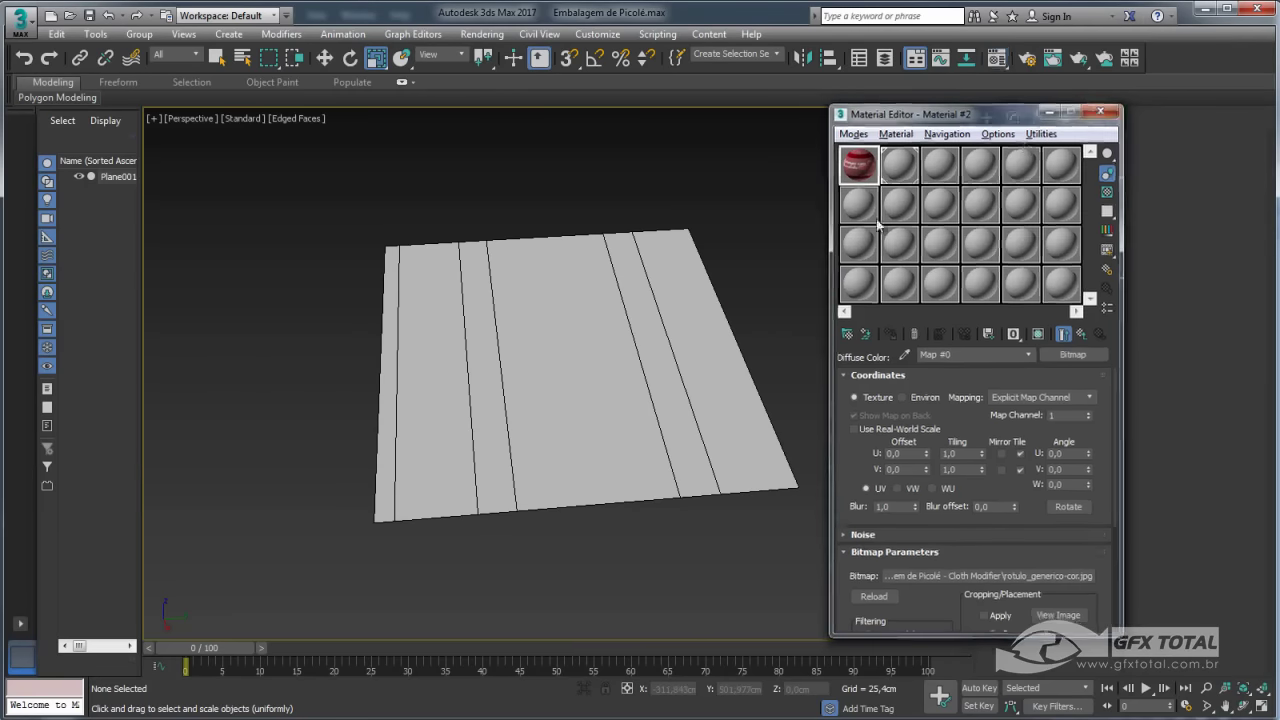
pyautogui.click(1101, 109)
pyautogui.click(470, 331)
# Apply the first material to the plane's left edge strip polygon, giving it material ID 2.
pyautogui.click(1065, 349)
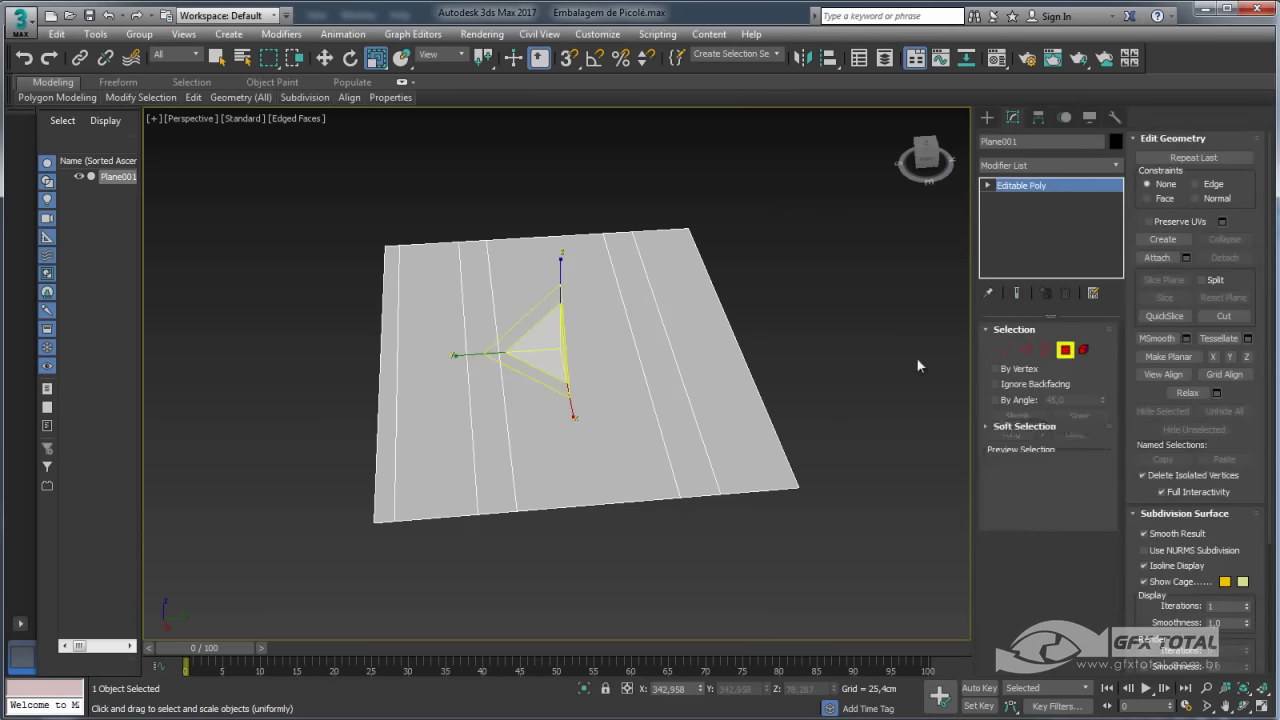
pyautogui.click(391, 366)
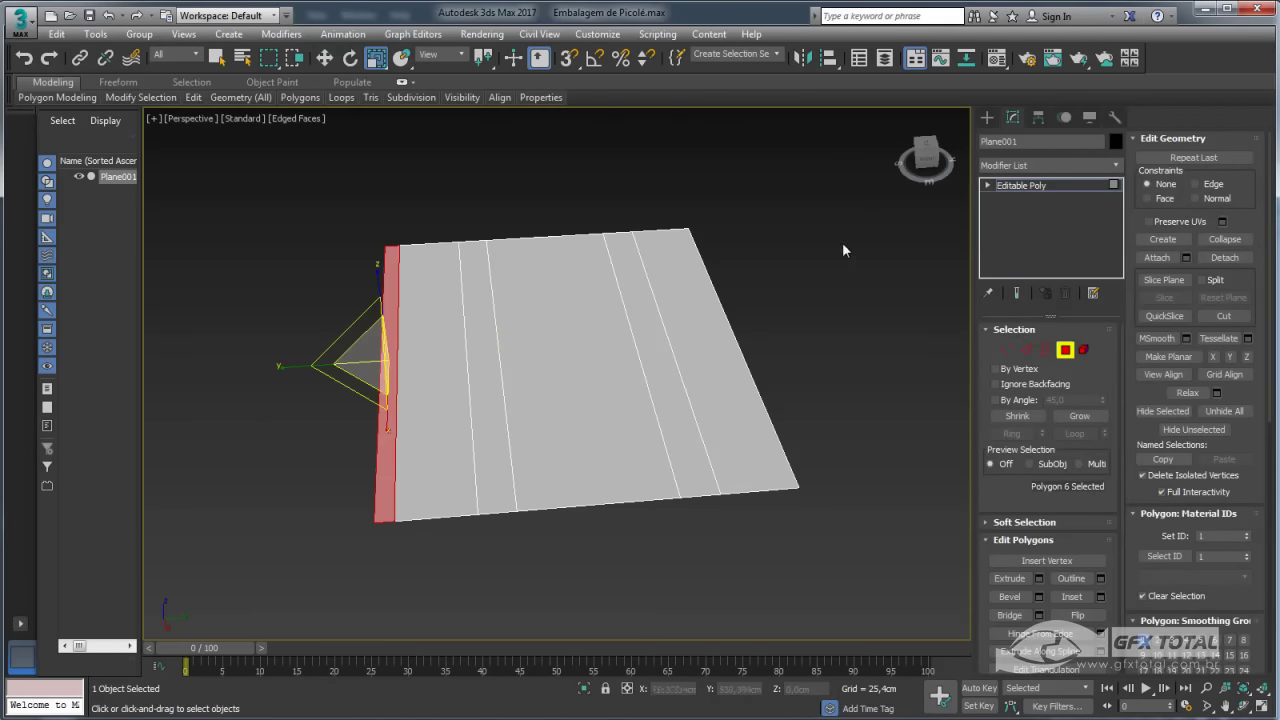
pyautogui.click(997, 62)
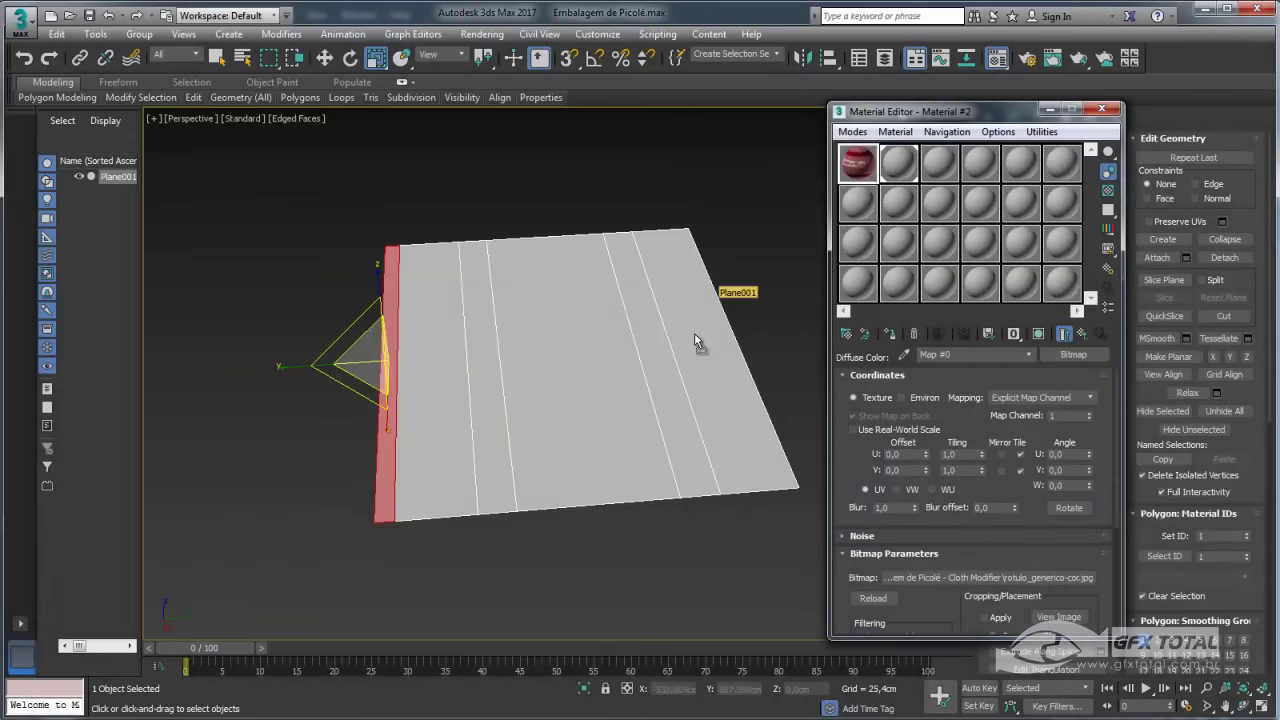
pyautogui.moveTo(857, 162); pyautogui.dragTo(684, 337)
pyautogui.click(1101, 109)
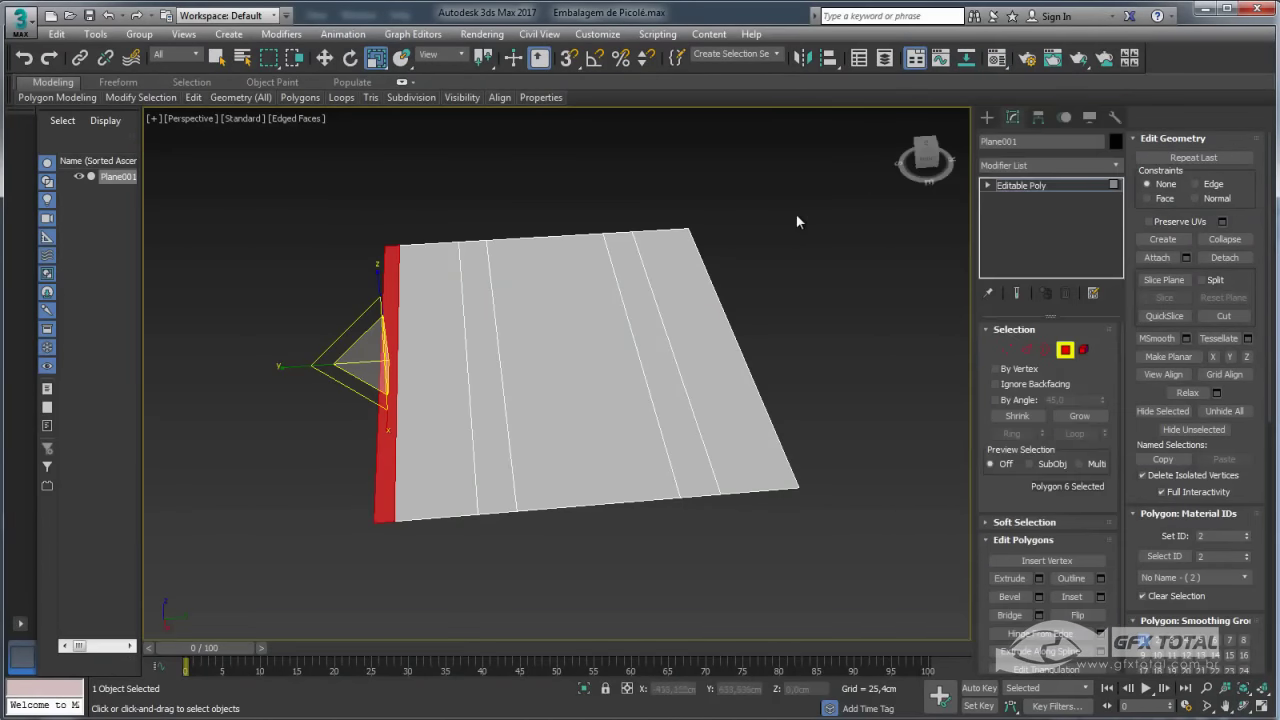
# Reapply the Ki Sabor wrapper material to the whole plane.
pyautogui.click(1019, 186)
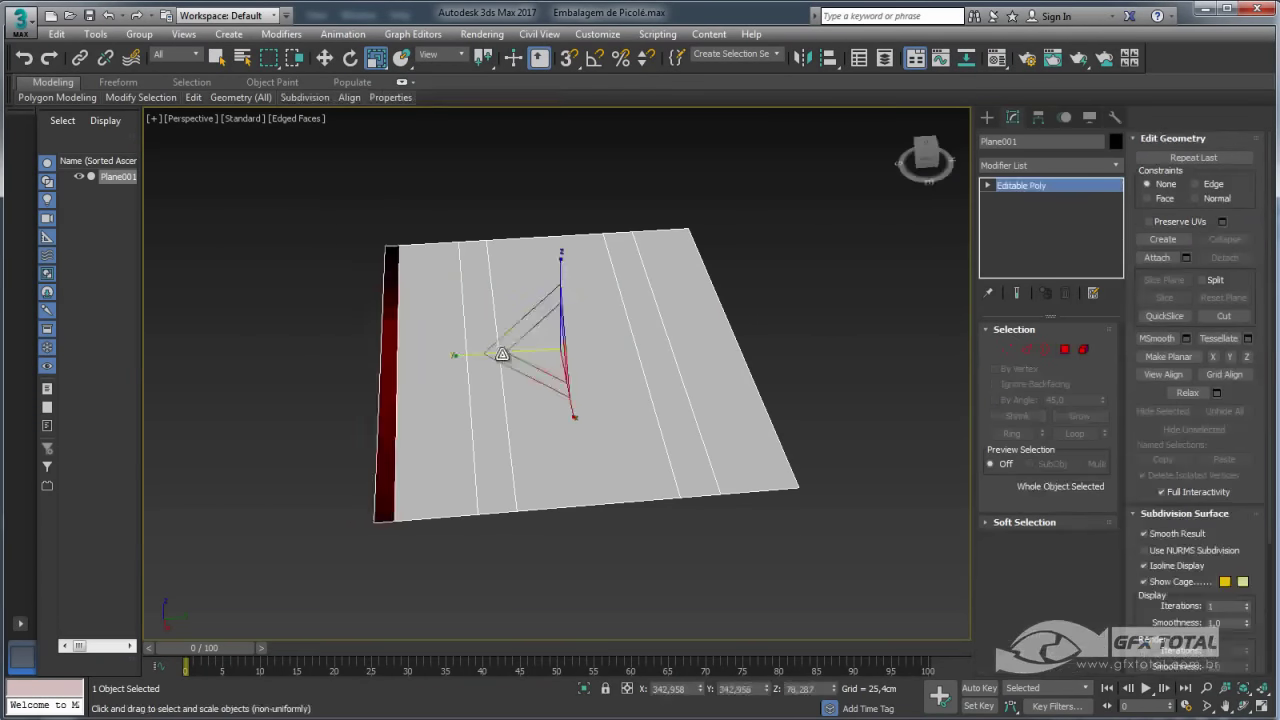
pyautogui.click(997, 60)
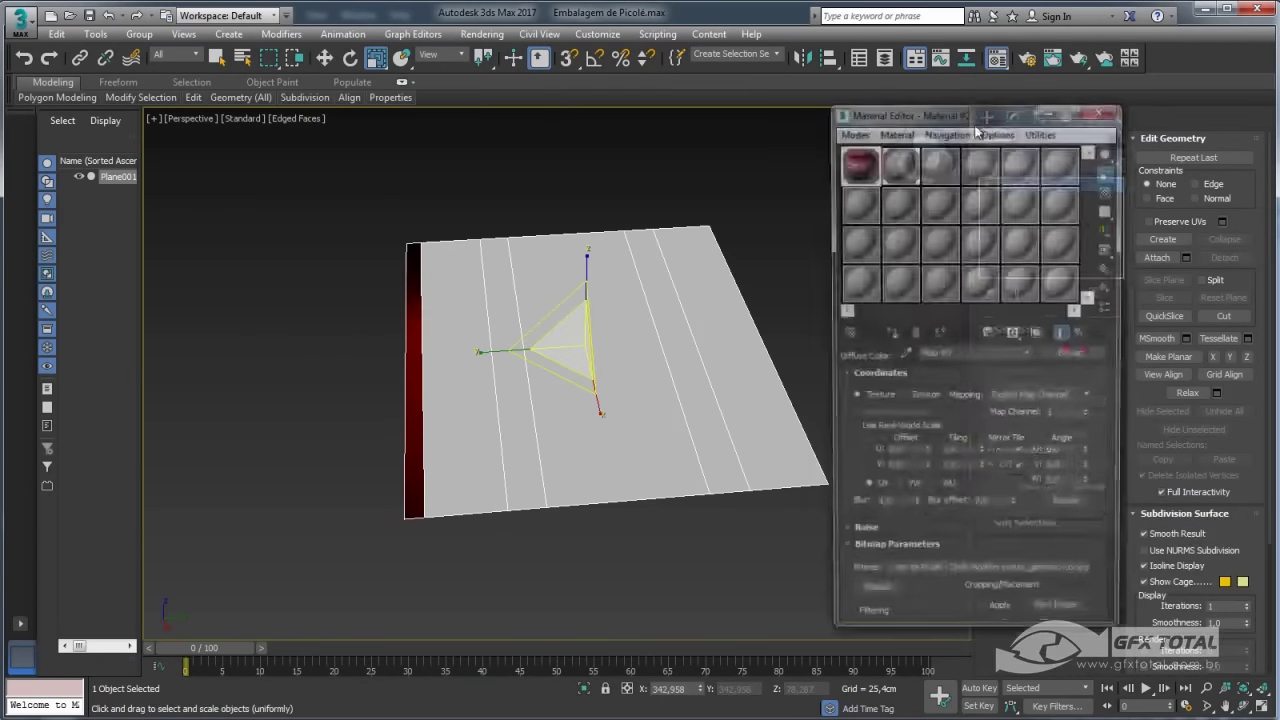
pyautogui.moveTo(857, 162); pyautogui.dragTo(688, 371)
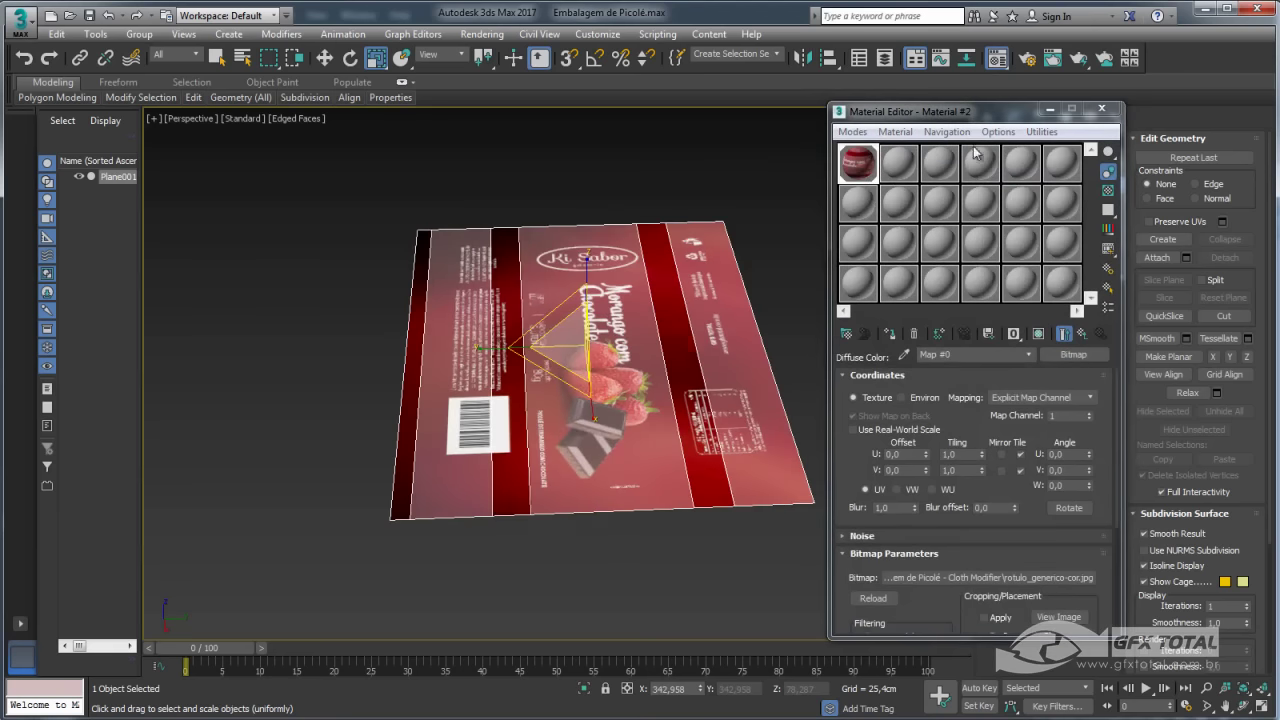
pyautogui.click(1049, 110)
# Select the right strip and middle label panel polygons.
pyautogui.click(1064, 349)
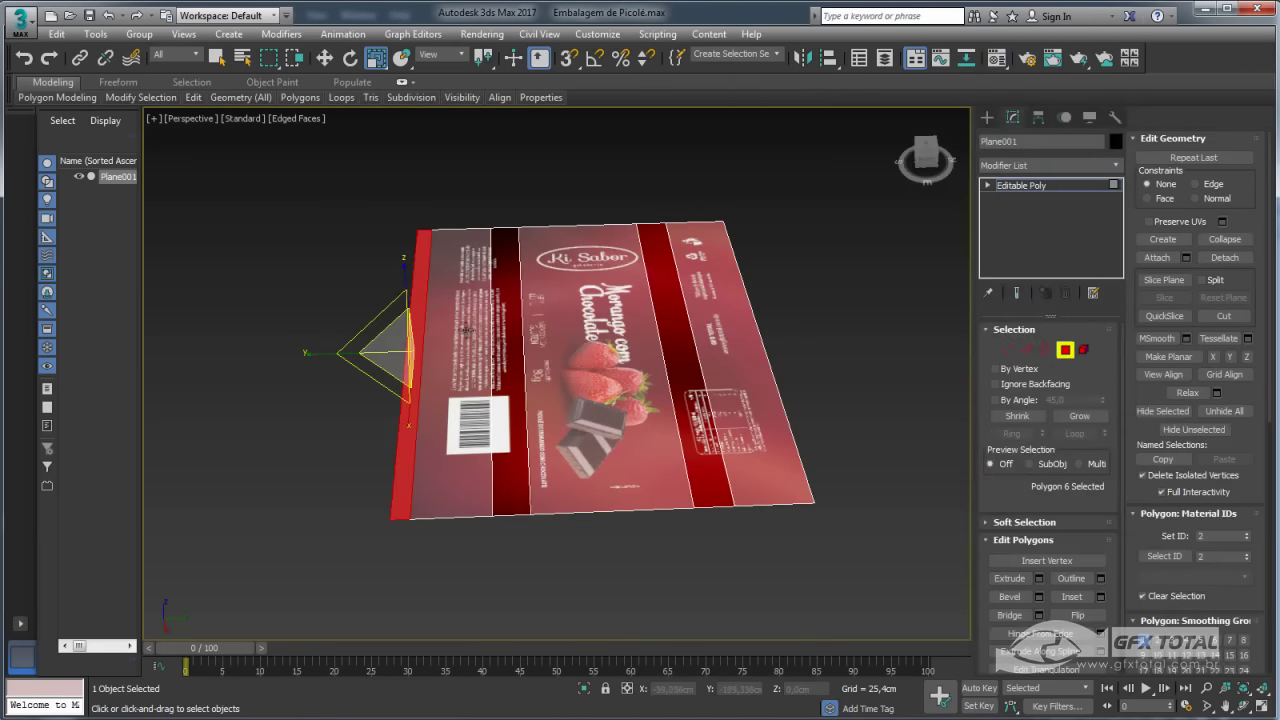
pyautogui.click(727, 287)
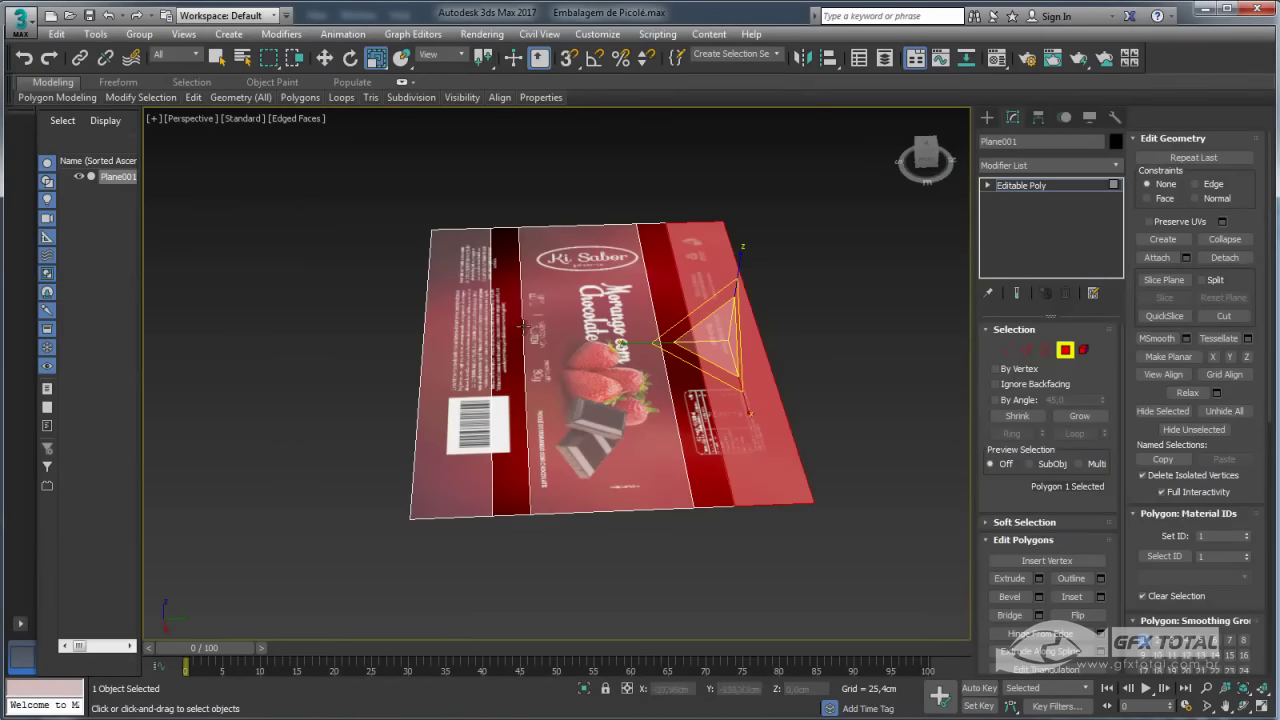
pyautogui.keyDown('ctrl'); pyautogui.click(594, 322); pyautogui.keyUp('ctrl')
# Add the left strip and detach the selected polygons into a separate object.
pyautogui.keyDown('ctrl'); pyautogui.click(481, 325); pyautogui.keyUp('ctrl')
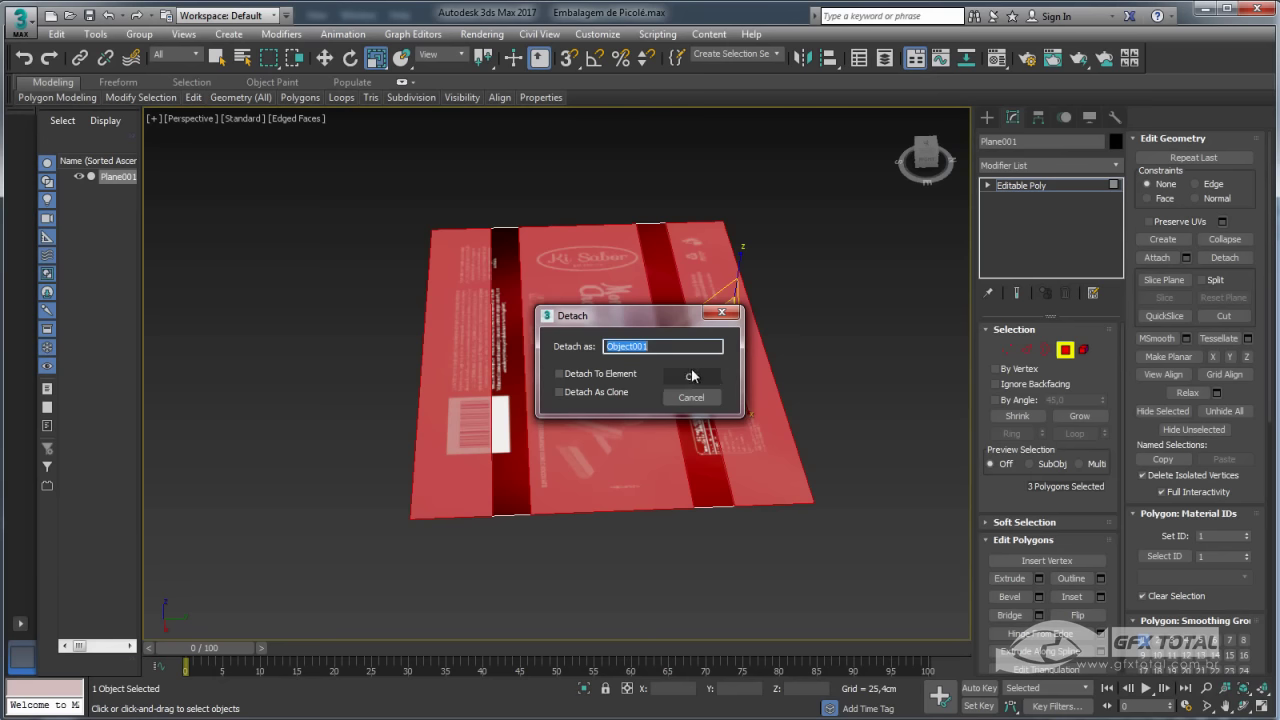
pyautogui.click(690, 377)
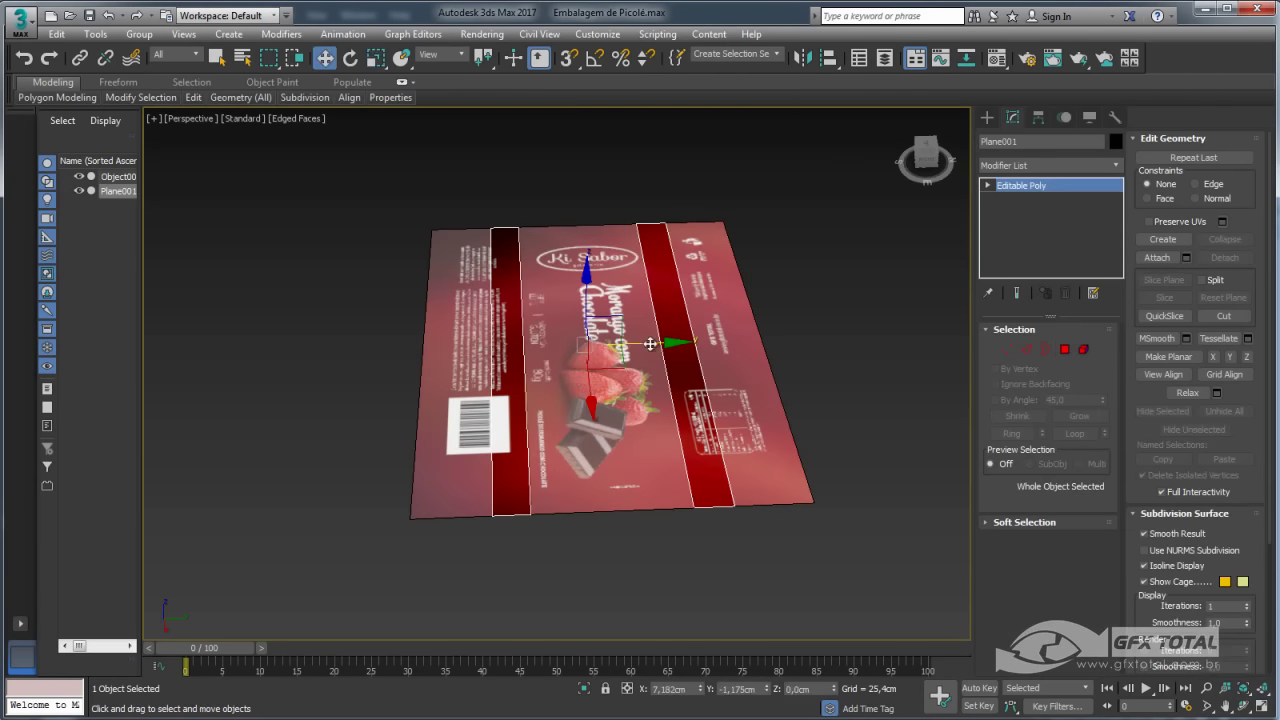
pyautogui.moveTo(716, 336); pyautogui.dragTo(620, 358, button='middle')
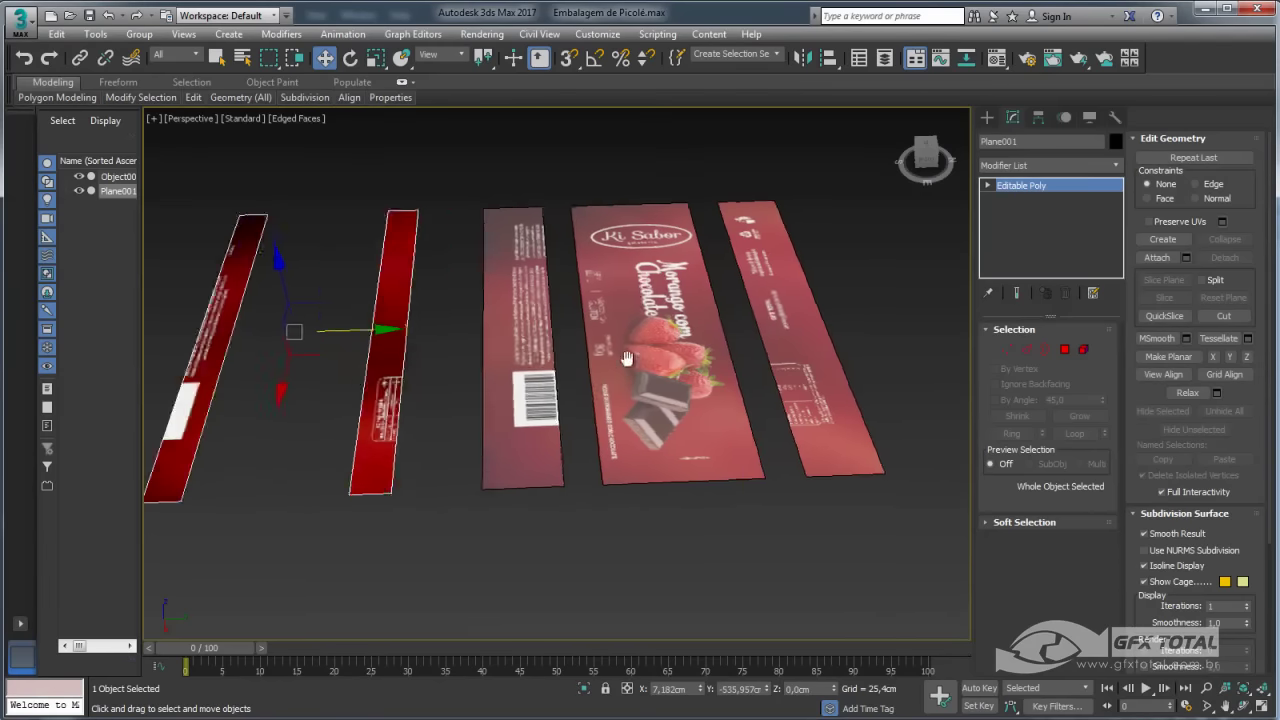
pyautogui.click(620, 360)
# Detach the centre label strip and the right strip as their own objects.
pyautogui.click(1084, 350)
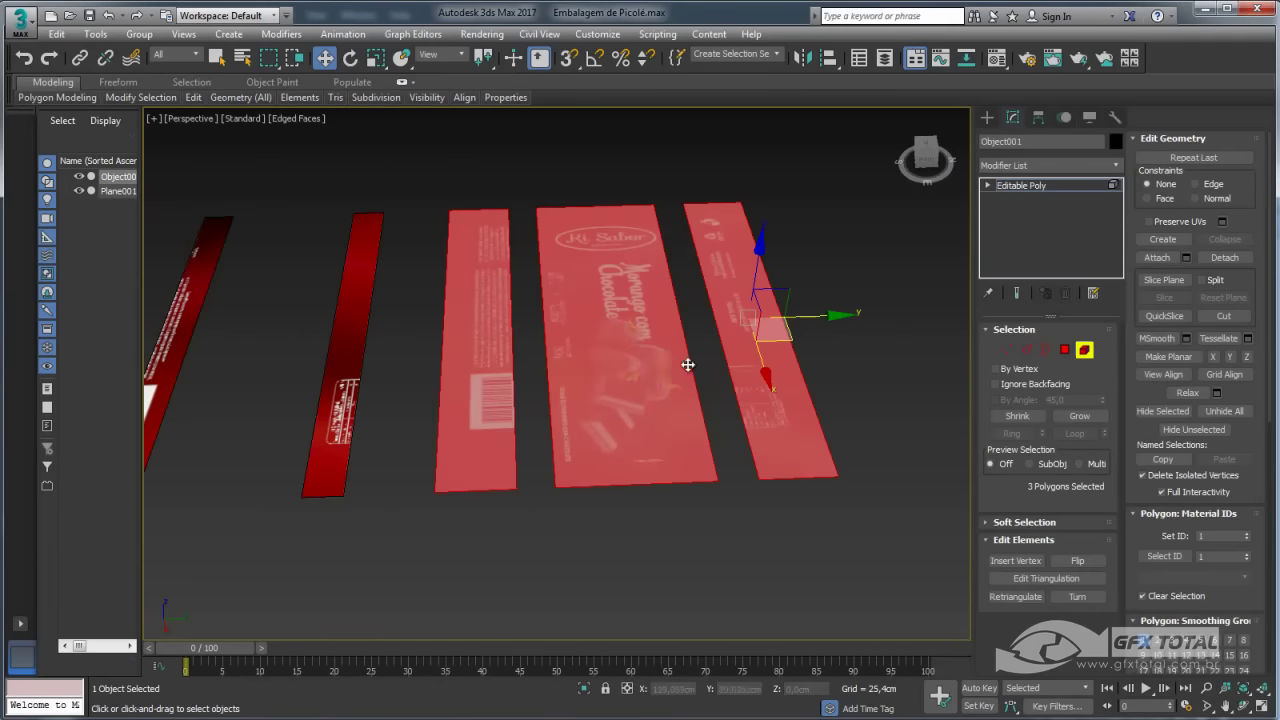
pyautogui.click(682, 364)
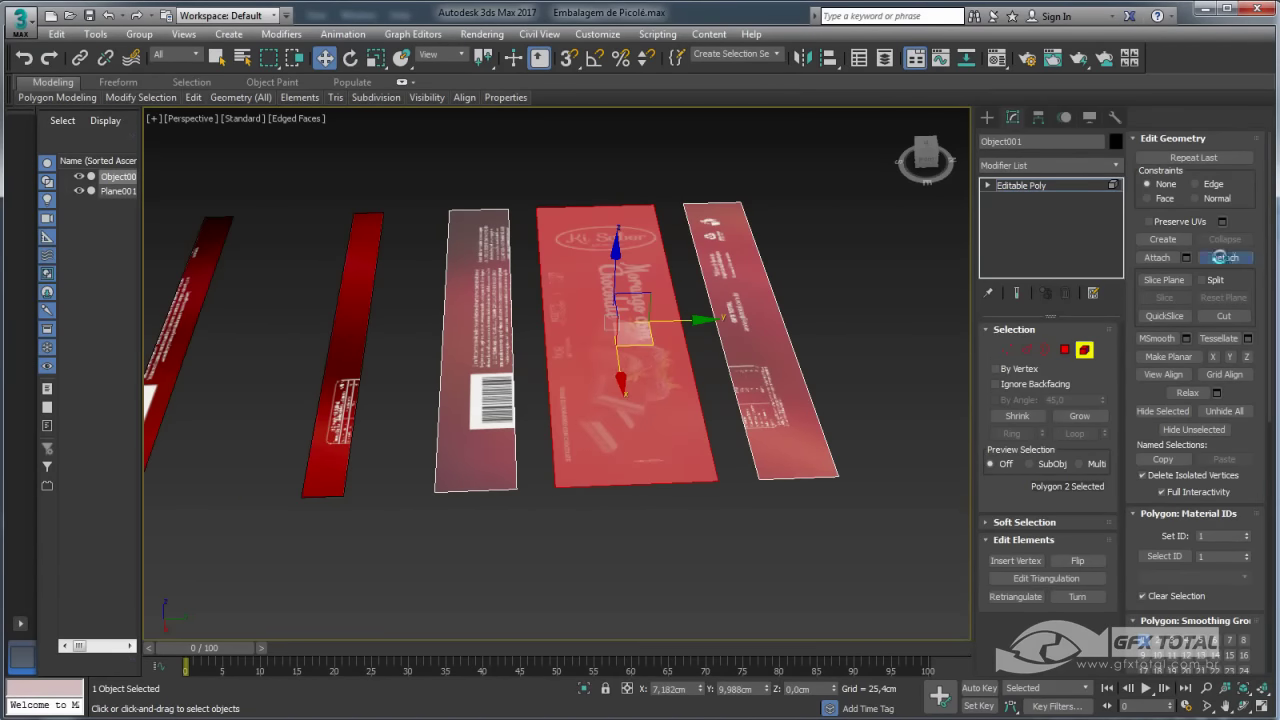
pyautogui.click(1222, 257)
pyautogui.click(690, 376)
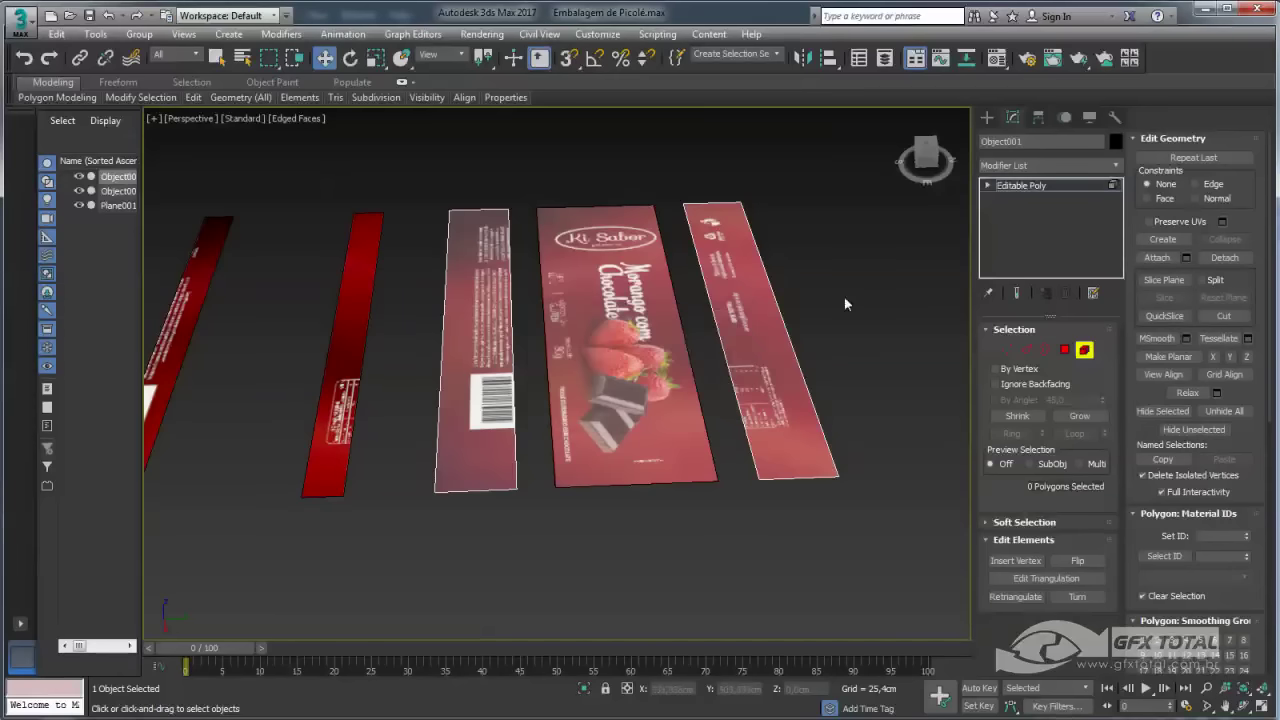
pyautogui.click(735, 332)
pyautogui.click(1224, 257)
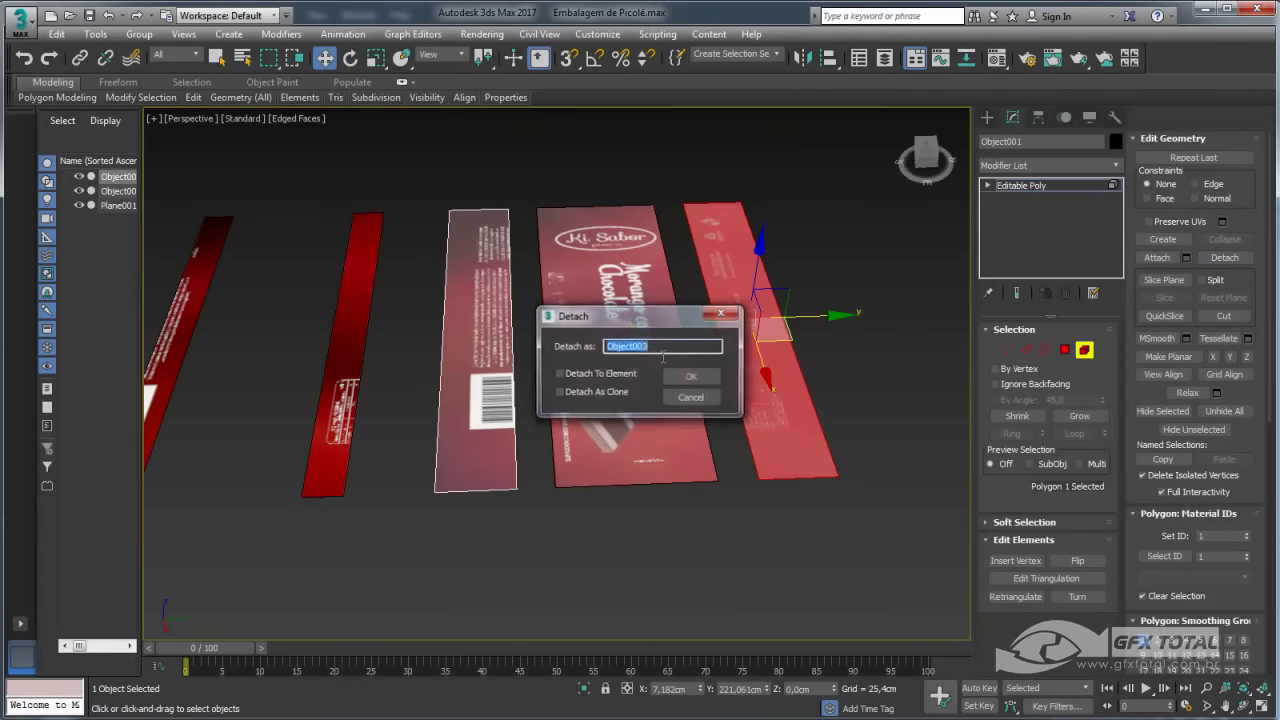
pyautogui.press('Return')
# Detach the remaining thin red strip as Object004.
pyautogui.press('4')
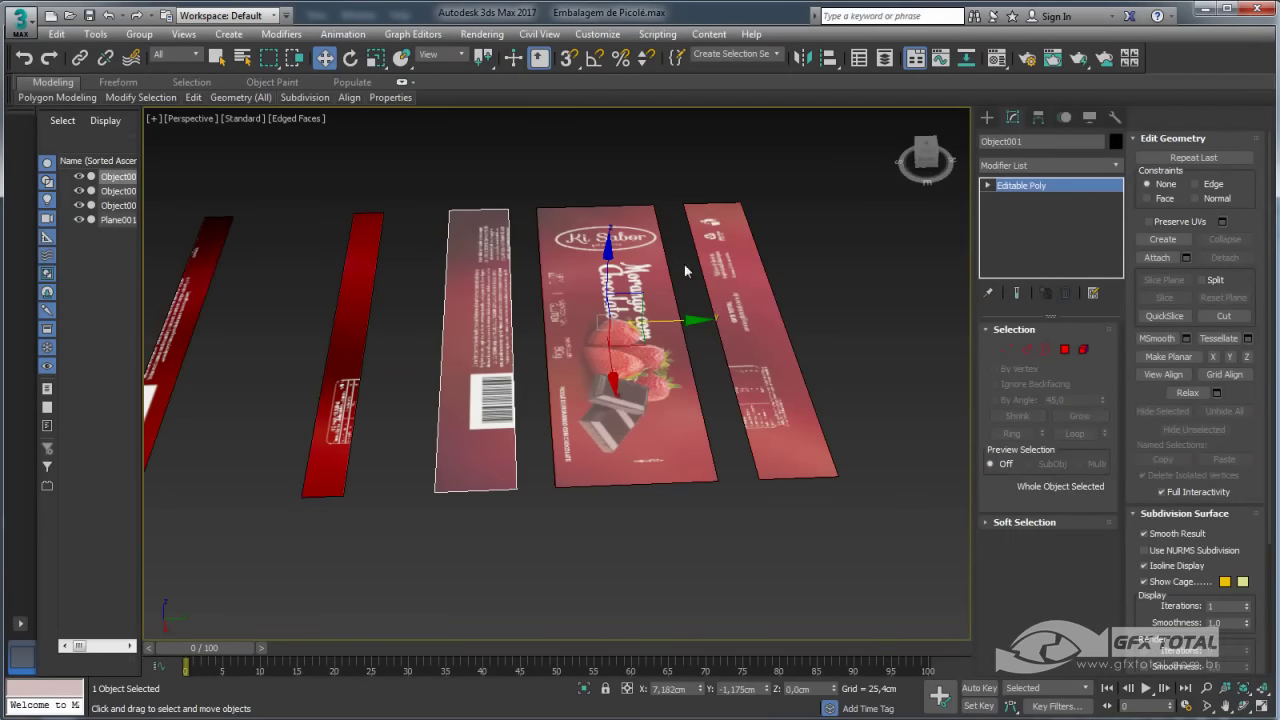
pyautogui.click(357, 297)
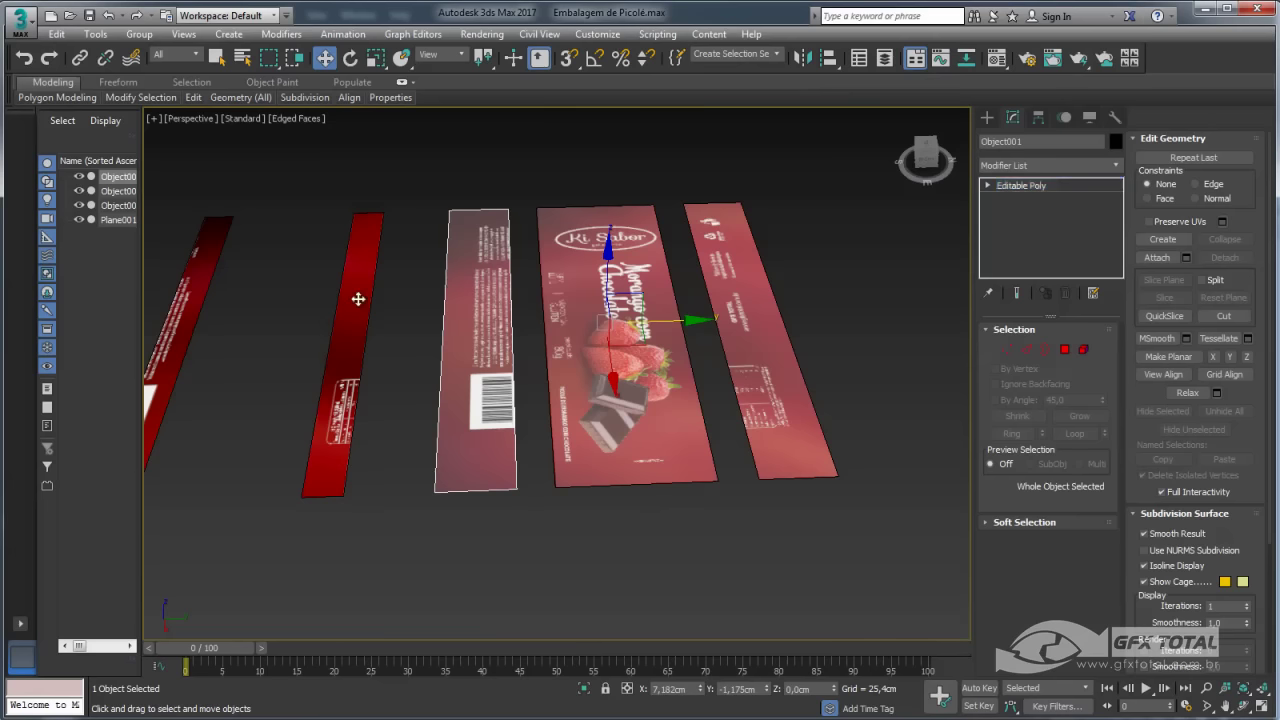
pyautogui.press('z')
pyautogui.click(1084, 349)
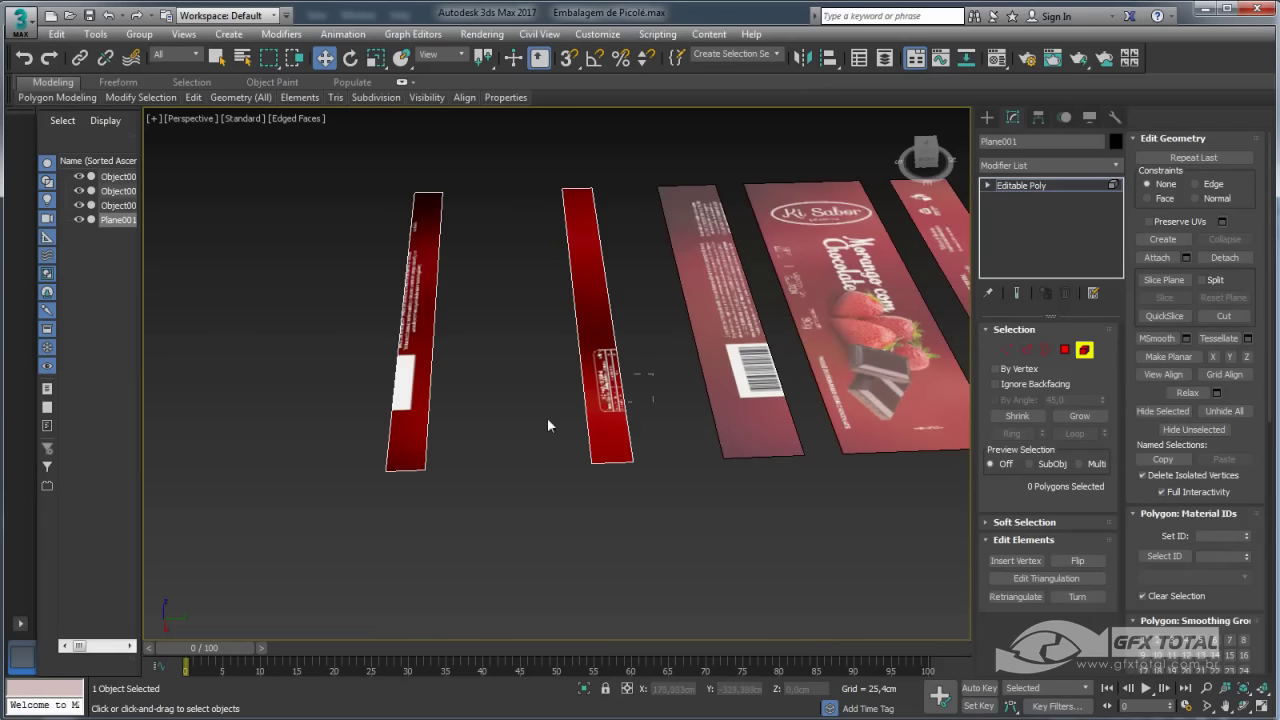
pyautogui.click(608, 415)
pyautogui.click(1225, 257)
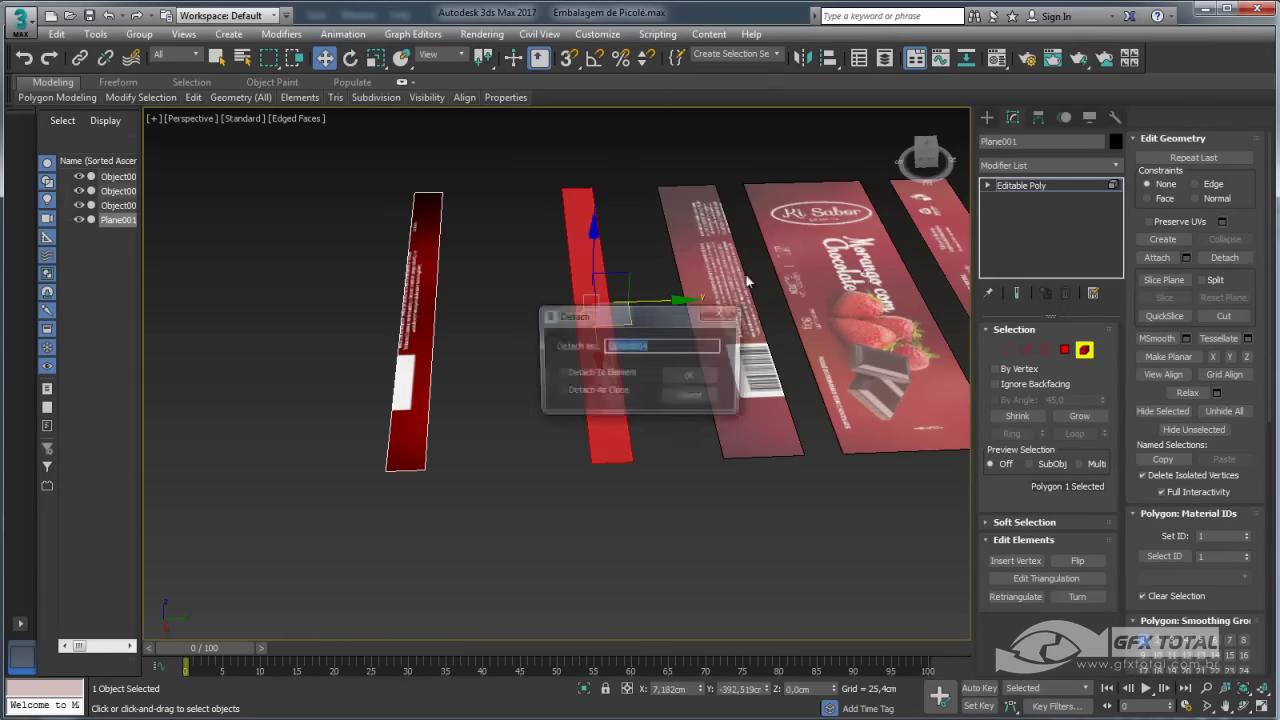
pyautogui.click(691, 376)
pyautogui.press('z')
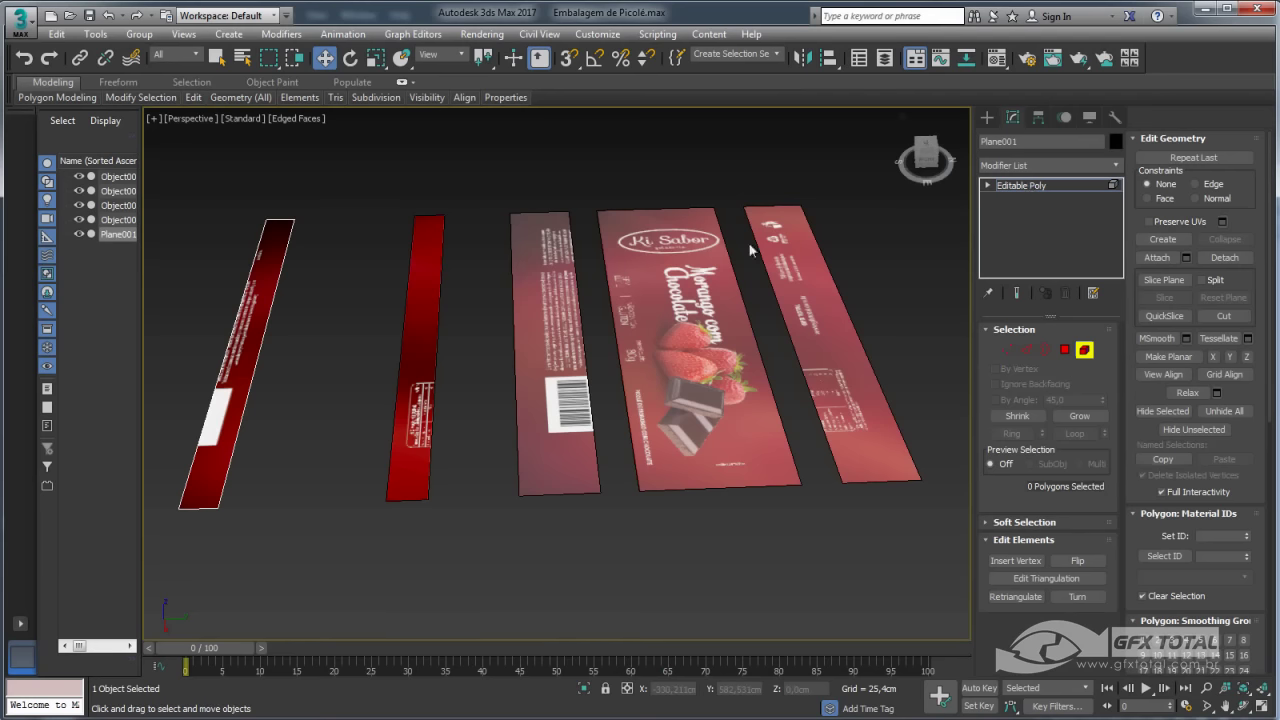
# Arrange the strips in order: barcode, red strip, front label, red strip, back strip; select all five.
pyautogui.press('5')
pyautogui.click(430, 320)
pyautogui.moveTo(404, 336)
pyautogui.mouseDown()
pyautogui.moveTo(703, 343)
pyautogui.moveTo(549, 322)
pyautogui.mouseUp()
pyautogui.click(517, 337)
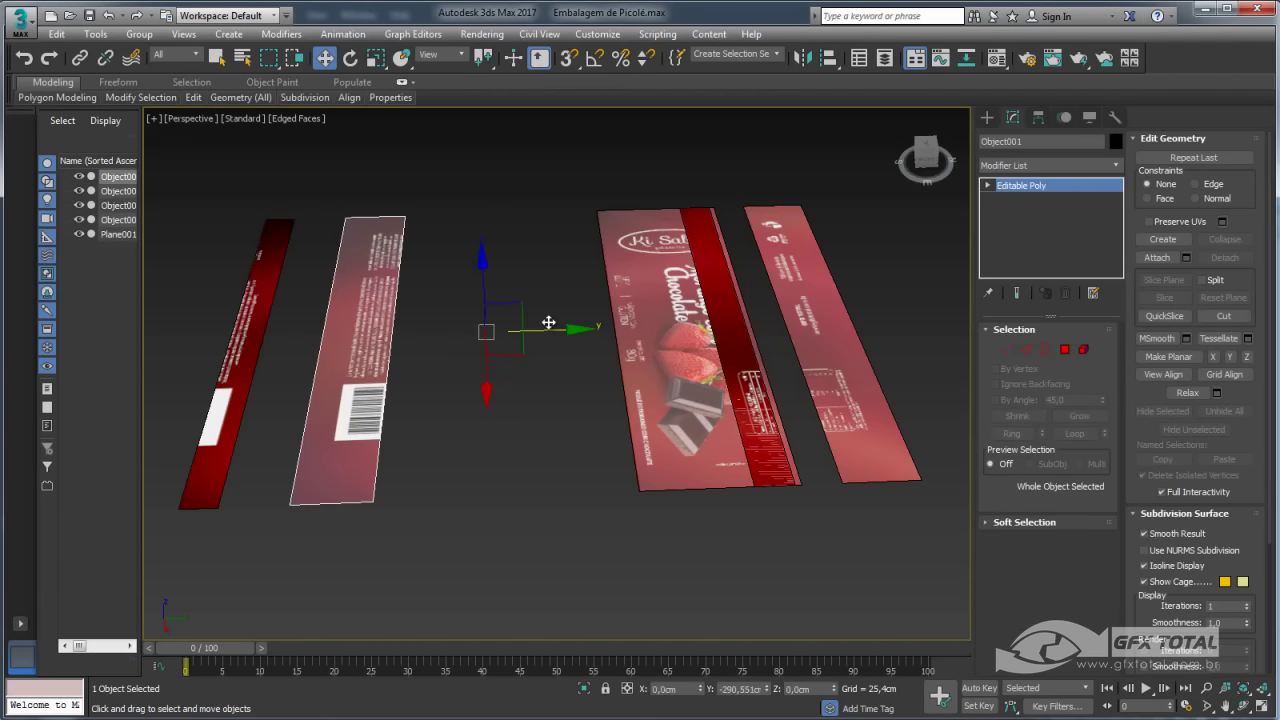
pyautogui.click(683, 331)
pyautogui.moveTo(683, 331); pyautogui.dragTo(566, 333)
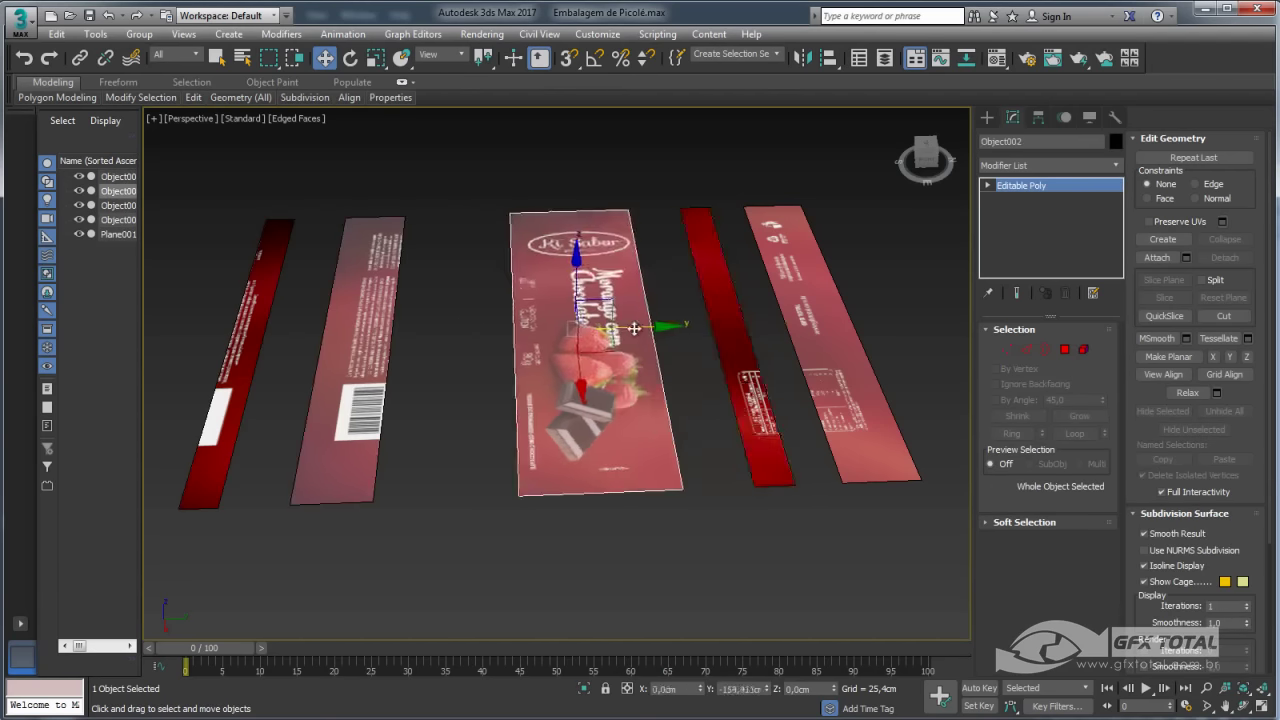
pyautogui.click(254, 318)
pyautogui.moveTo(405, 337); pyautogui.dragTo(698, 358)
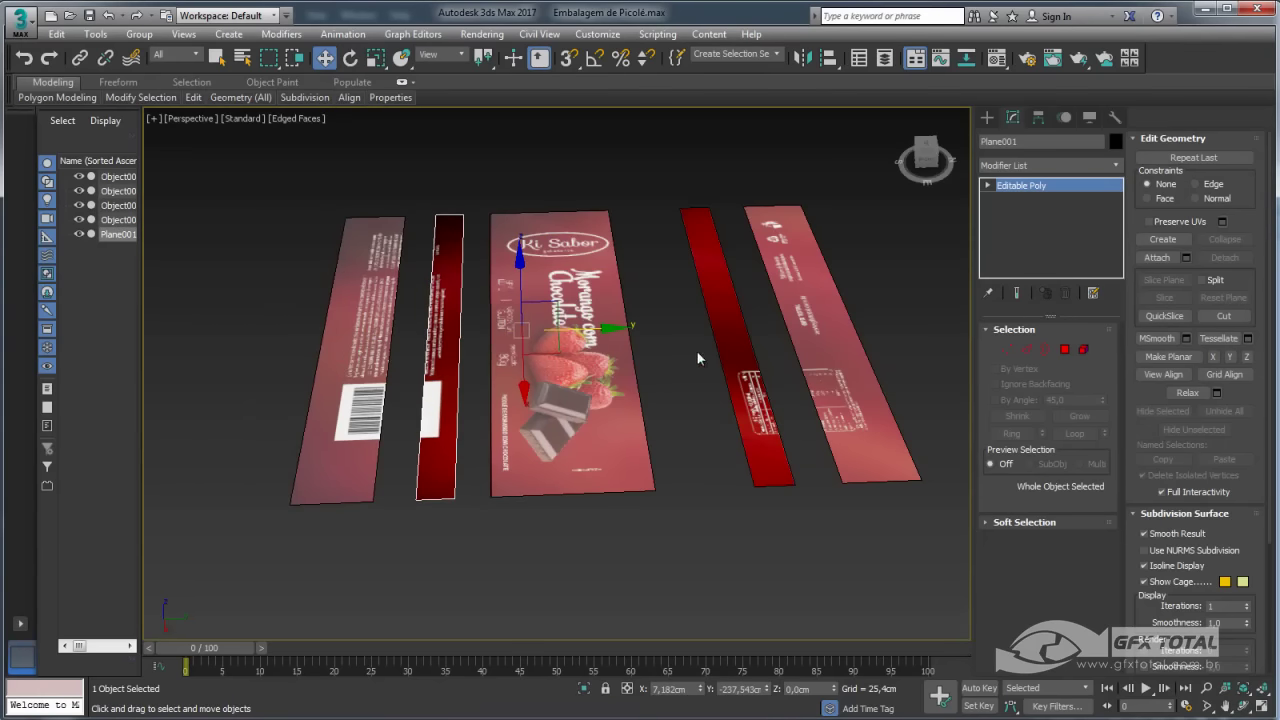
pyautogui.scroll(-3, 698, 358)
pyautogui.keyDown('alt'); pyautogui.moveTo(663, 314); pyautogui.dragTo(837, 280, button='middle'); pyautogui.keyUp('alt')
# Centre each strip's pivot on its own geometry using Affect Pivot Only and Center to Object.
pyautogui.moveTo(837, 280); pyautogui.dragTo(313, 425)
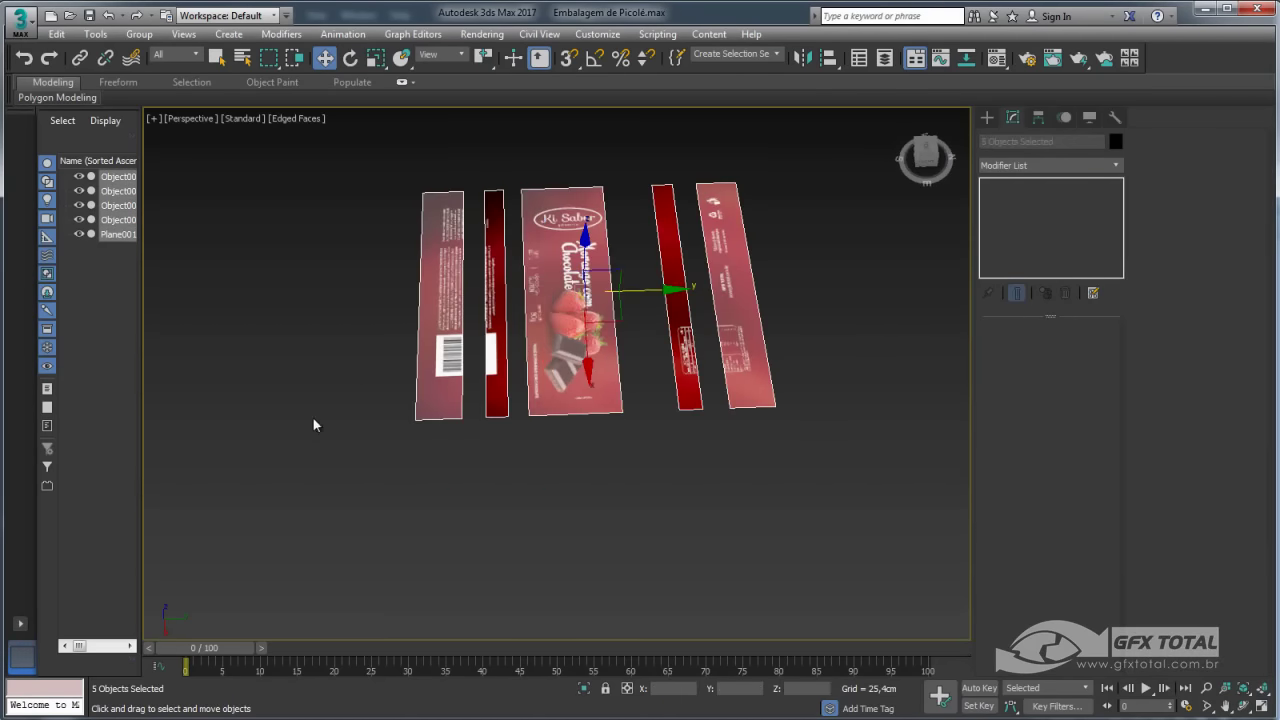
pyautogui.keyDown('alt'); pyautogui.moveTo(313, 425); pyautogui.dragTo(634, 434, button='middle'); pyautogui.keyUp('alt')
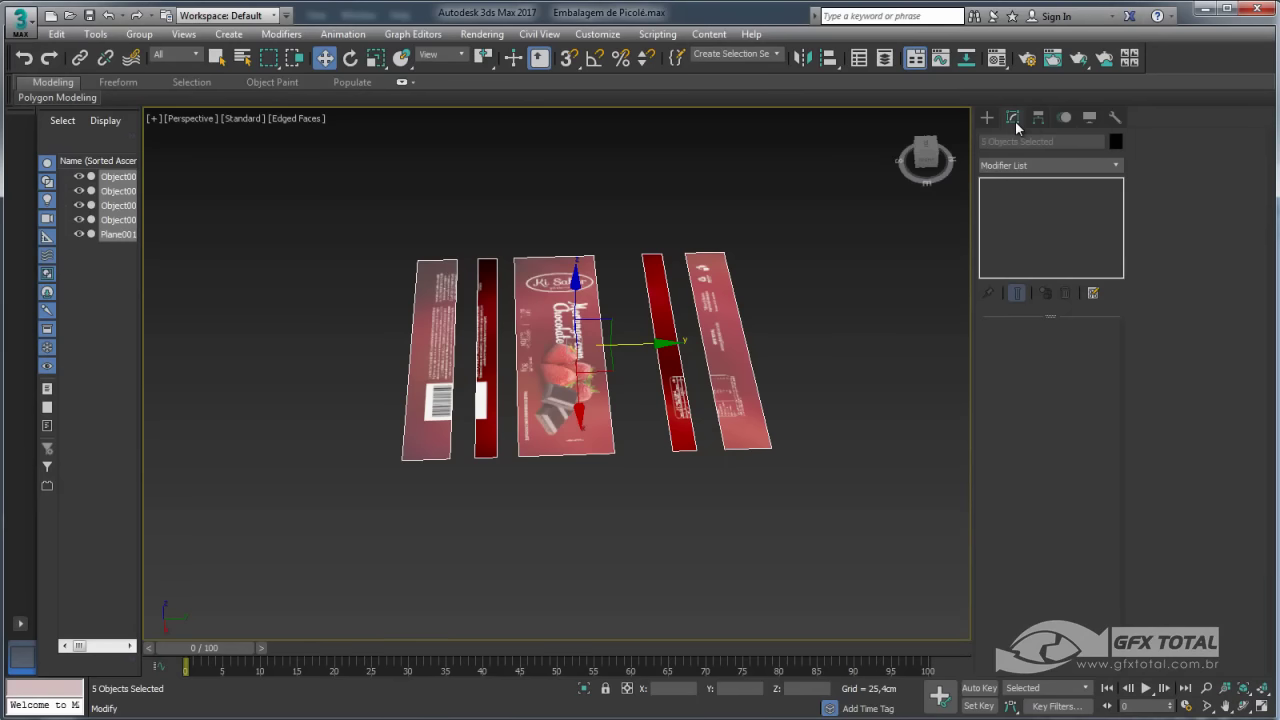
pyautogui.click(1034, 118)
pyautogui.click(1048, 226)
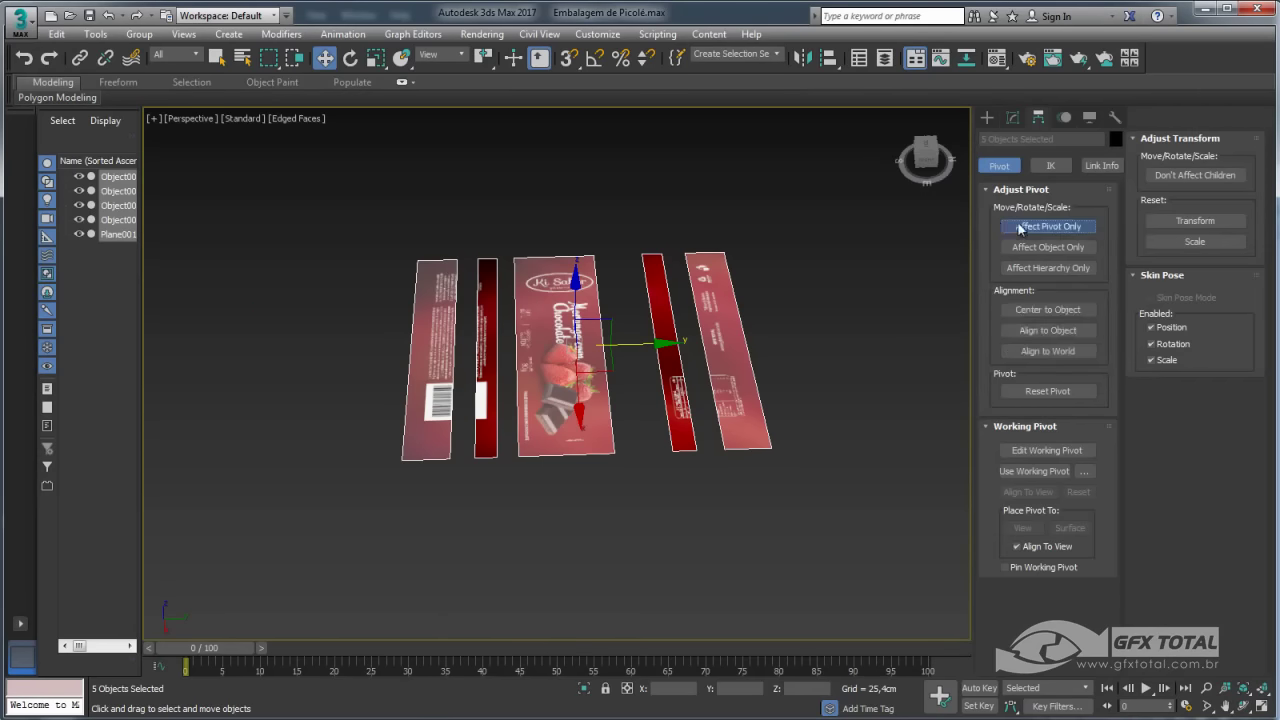
pyautogui.click(1036, 311)
pyautogui.click(1048, 226)
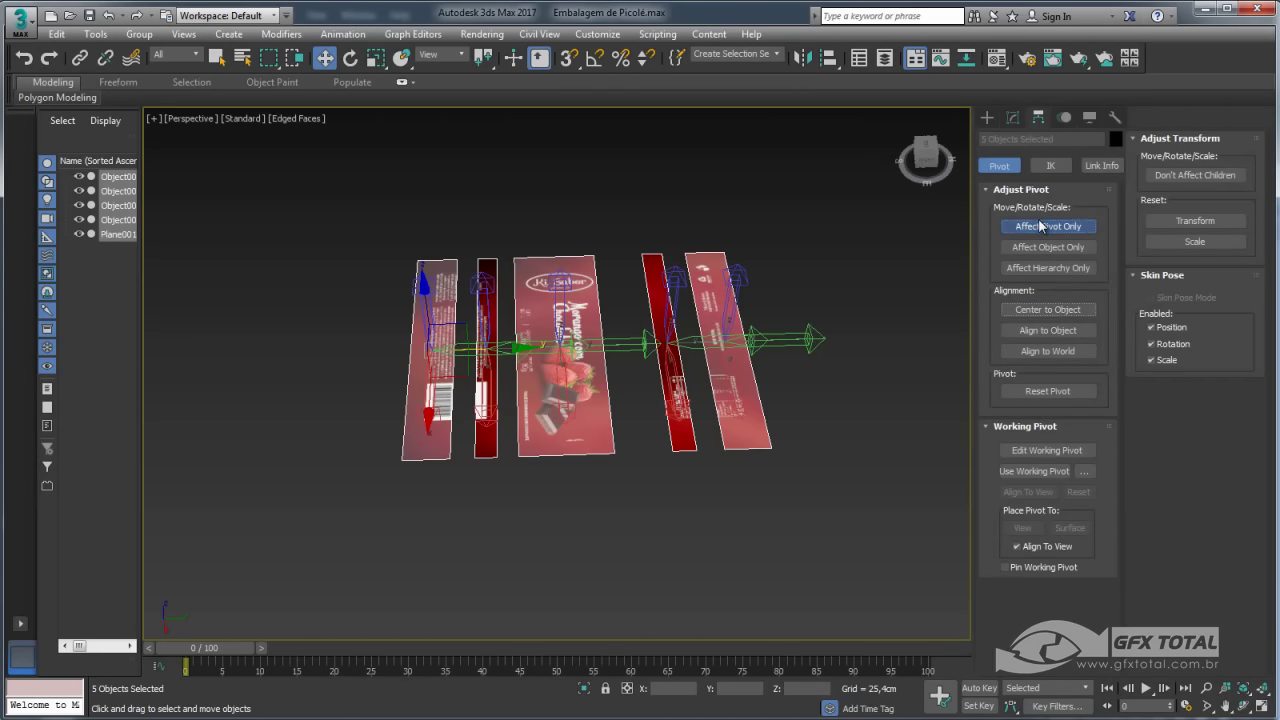
# Rotate the strips about their own Local axes, about -33.67° around Z.
pyautogui.press('e')
pyautogui.moveTo(618, 400); pyautogui.dragTo(491, 157)
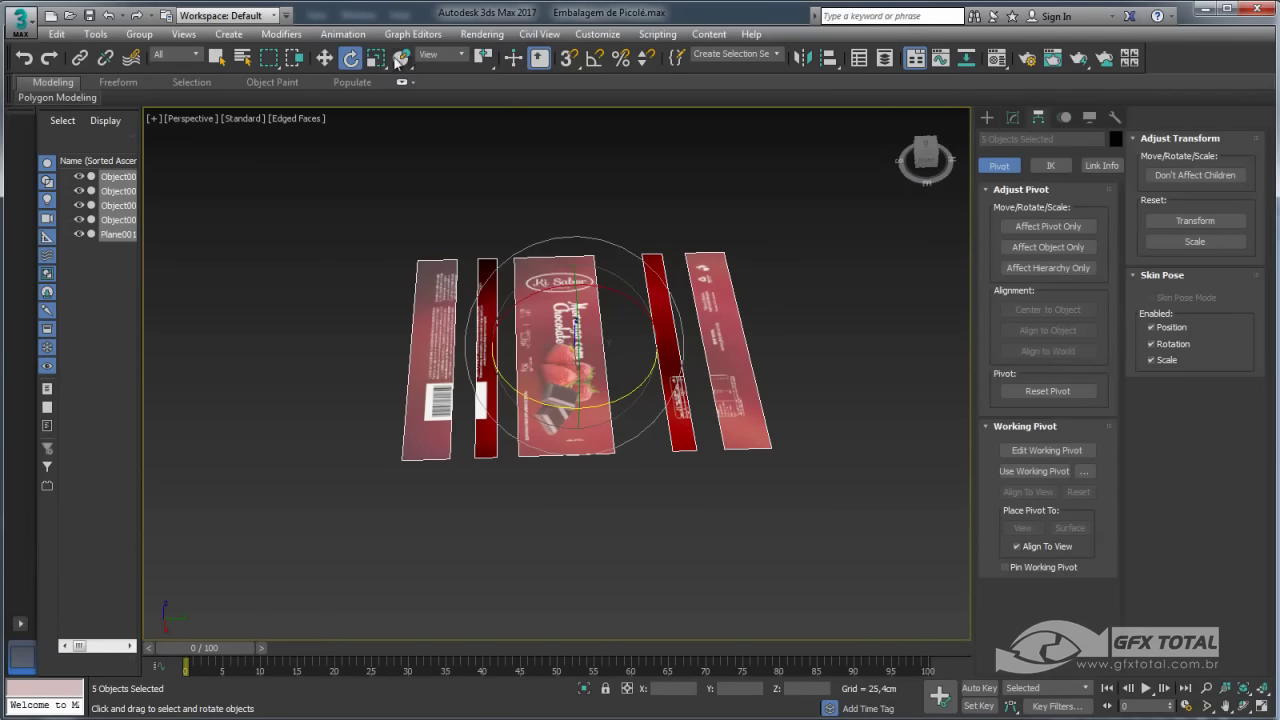
pyautogui.moveTo(485, 65); pyautogui.dragTo(598, 309)
pyautogui.moveTo(622, 396); pyautogui.dragTo(600, 330)
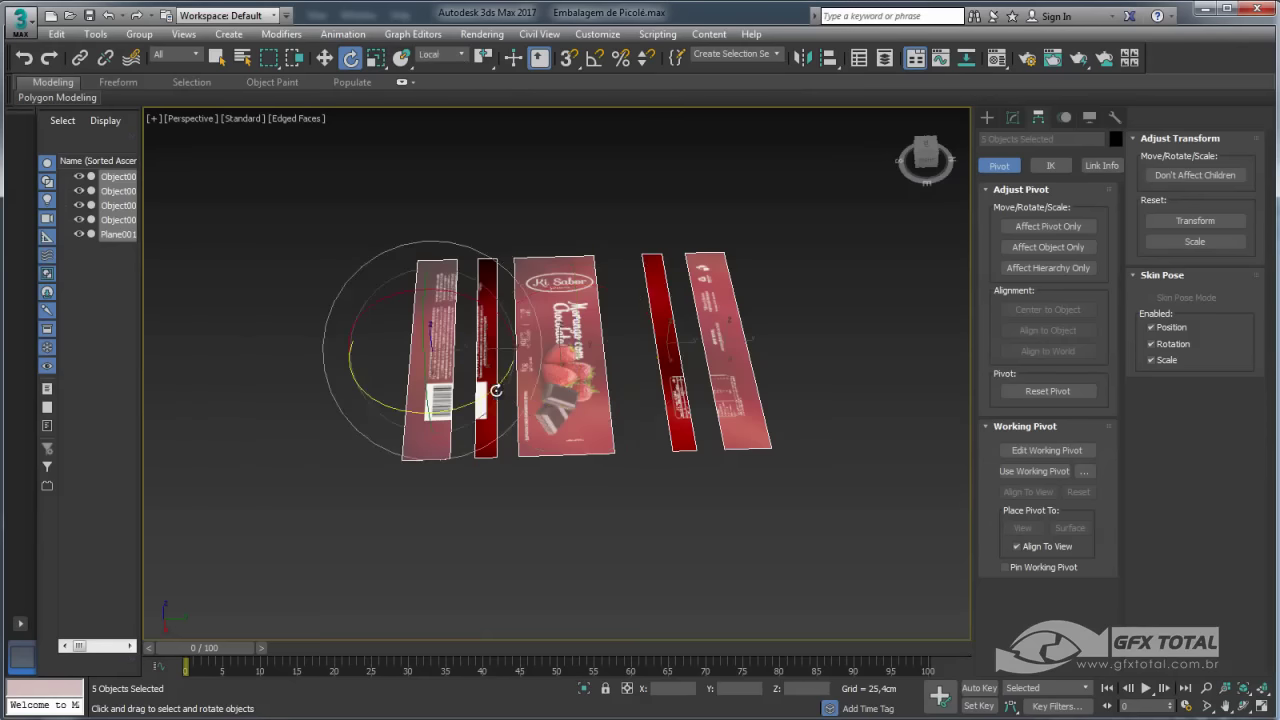
pyautogui.moveTo(490, 385); pyautogui.dragTo(707, 318)
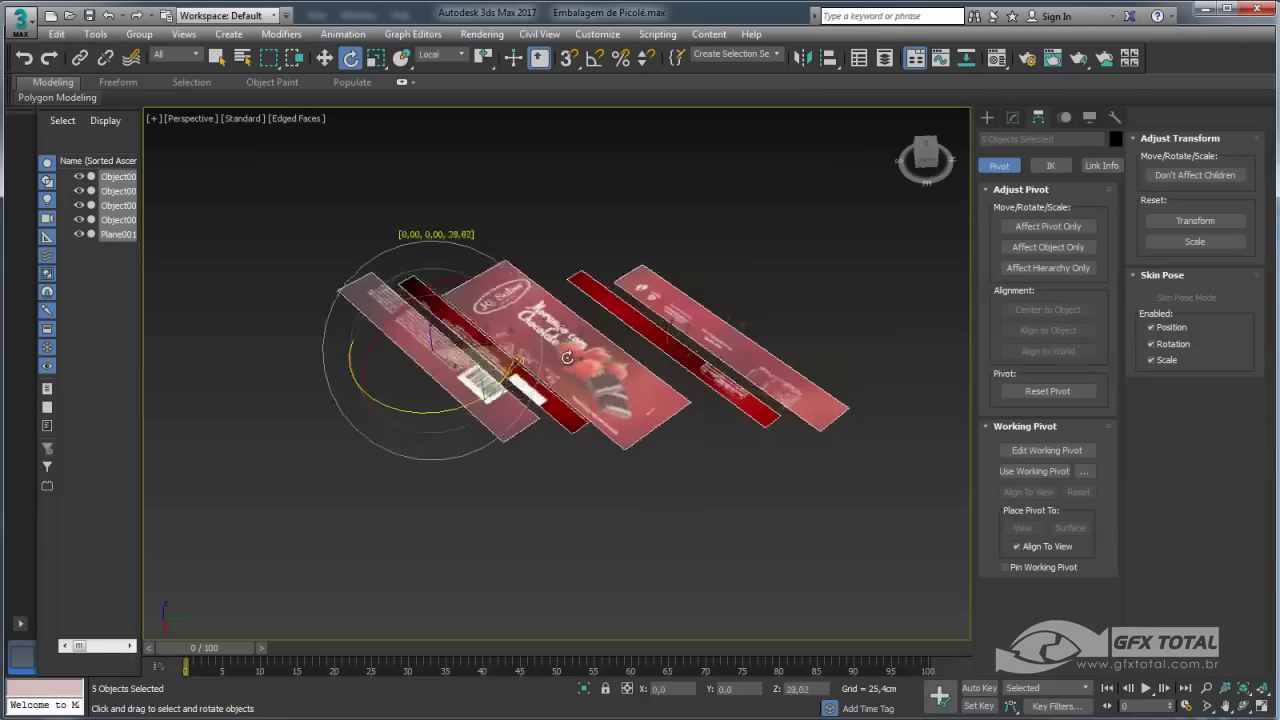
pyautogui.moveTo(707, 318)
pyautogui.keyDown('alt'); pyautogui.mouseDown(button='middle')
pyautogui.moveTo(745, 285)
pyautogui.moveTo(762, 297)
pyautogui.moveTo(706, 323)
pyautogui.mouseUp(button='middle'); pyautogui.keyUp('alt')
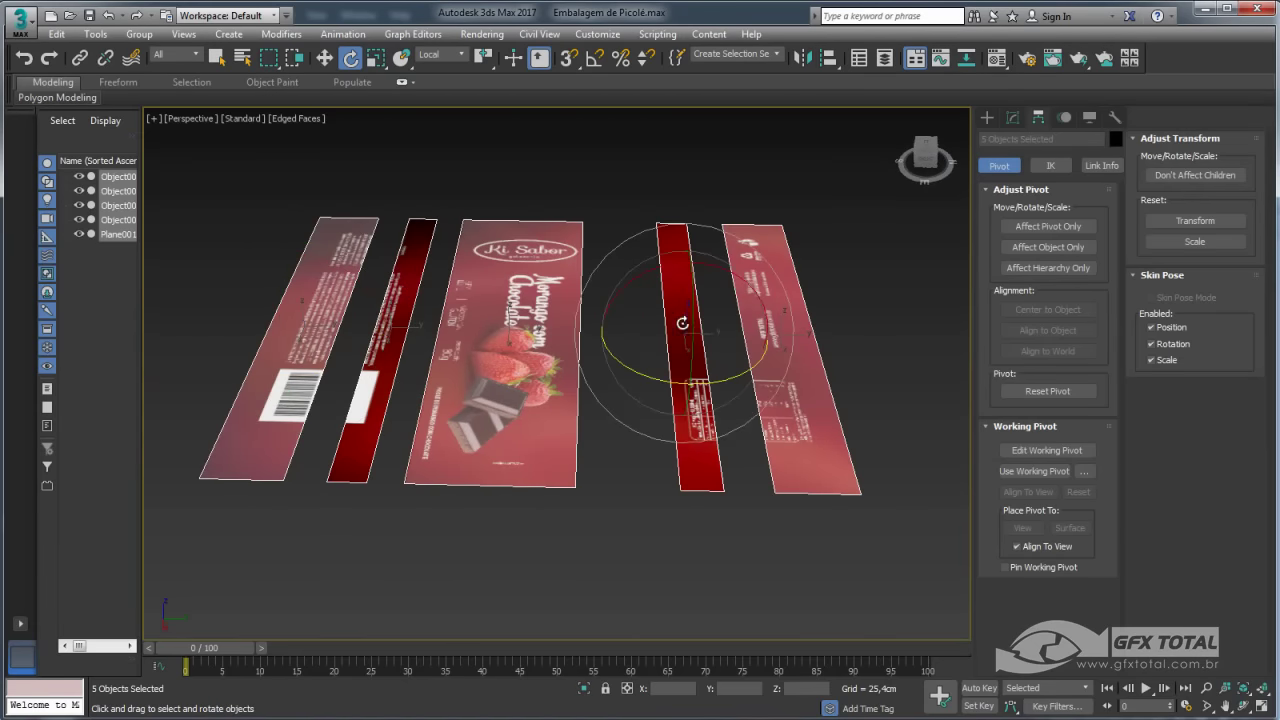
# With Angle Snap on, stand red strips Object004 and Plane001 upright at 90°.
pyautogui.moveTo(660, 278); pyautogui.dragTo(700, 230)
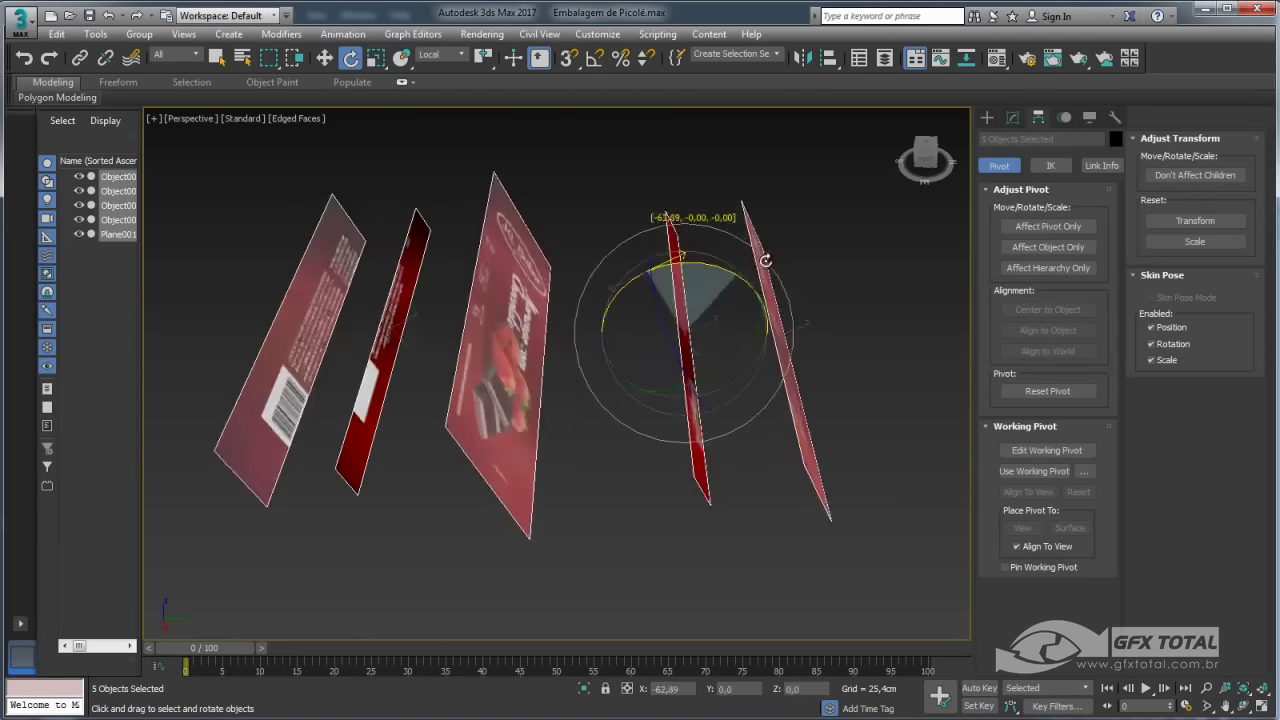
pyautogui.rightClick(700, 214)
pyautogui.click(642, 286)
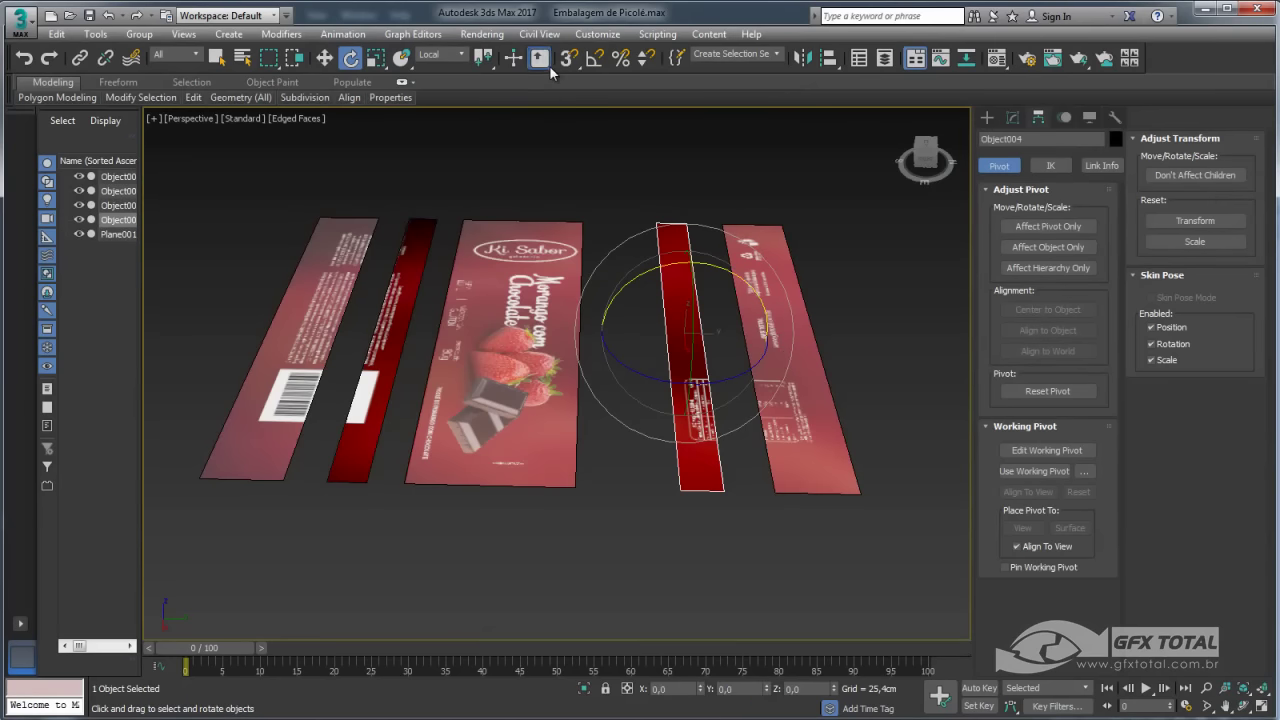
pyautogui.click(593, 59)
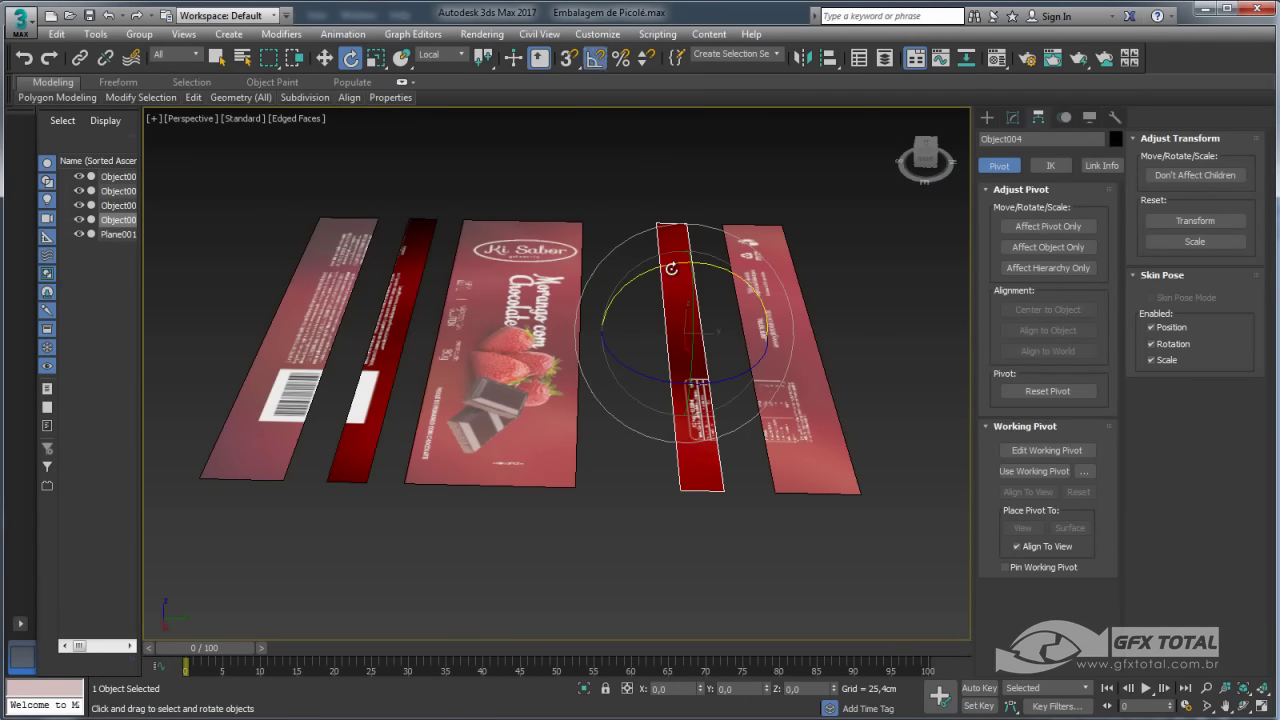
pyautogui.moveTo(647, 271); pyautogui.dragTo(728, 272)
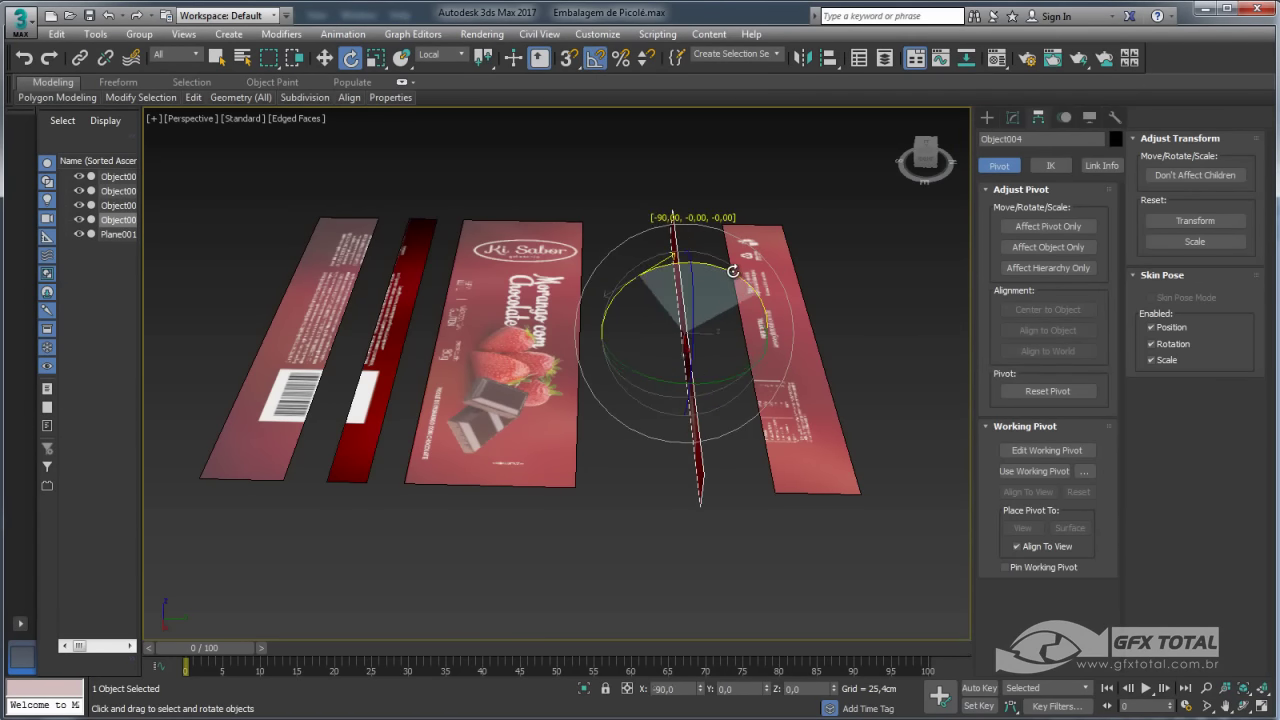
pyautogui.click(398, 263)
pyautogui.keyDown('alt'); pyautogui.moveTo(420, 270); pyautogui.dragTo(437, 266, button='middle'); pyautogui.keyUp('alt')
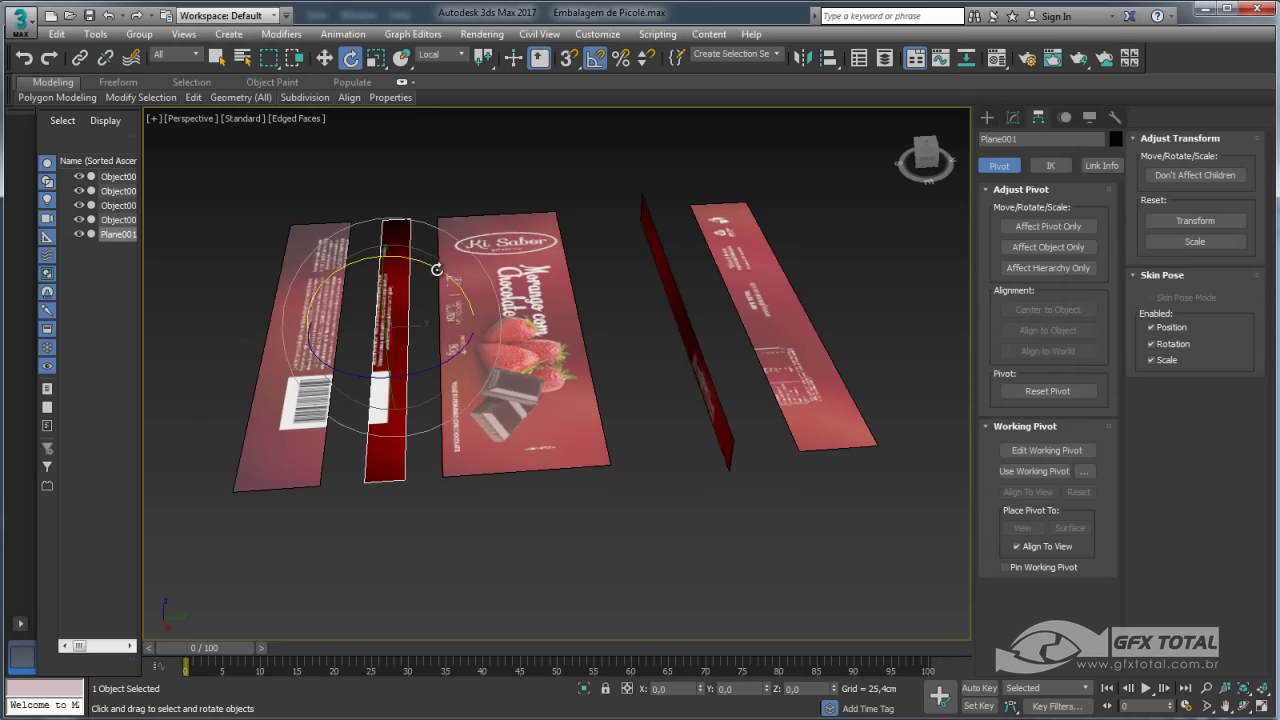
pyautogui.moveTo(437, 266); pyautogui.dragTo(372, 259)
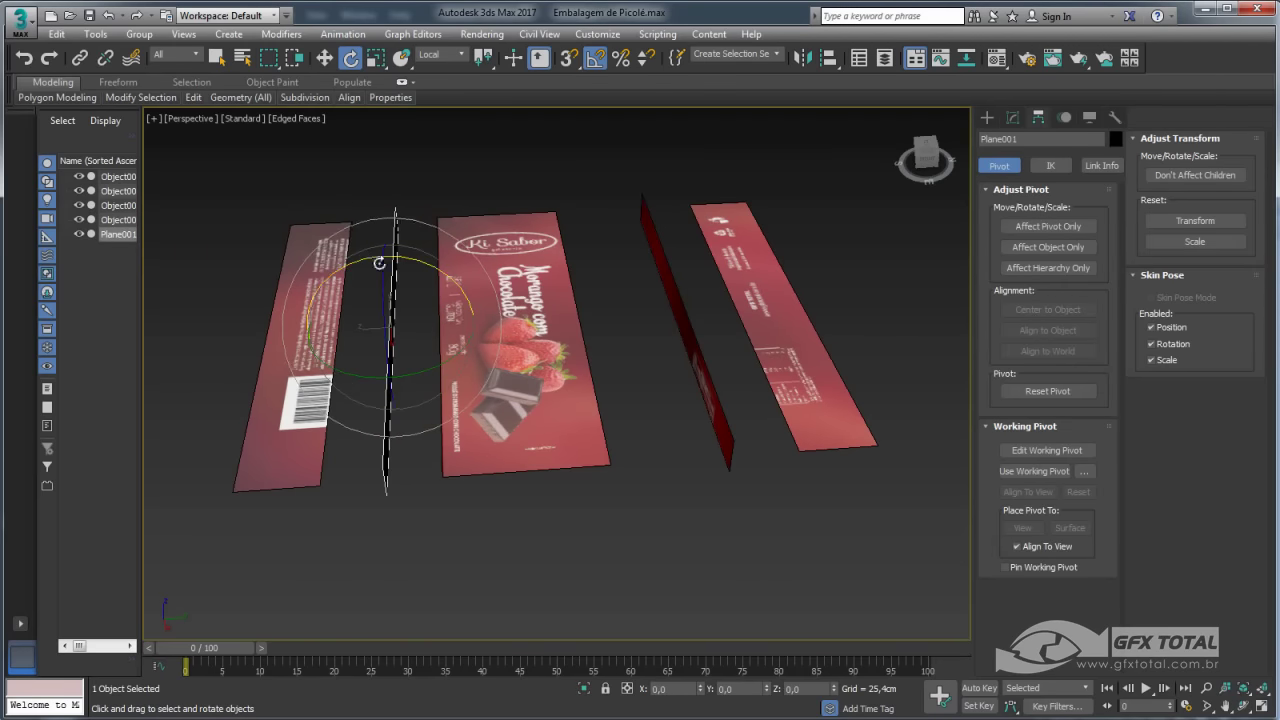
# Flip the barcode strip Object001 and back strip Object003 180° face-down.
pyautogui.click(300, 258)
pyautogui.moveTo(349, 279)
pyautogui.mouseDown()
pyautogui.moveTo(205, 248)
pyautogui.moveTo(285, 252)
pyautogui.mouseUp()
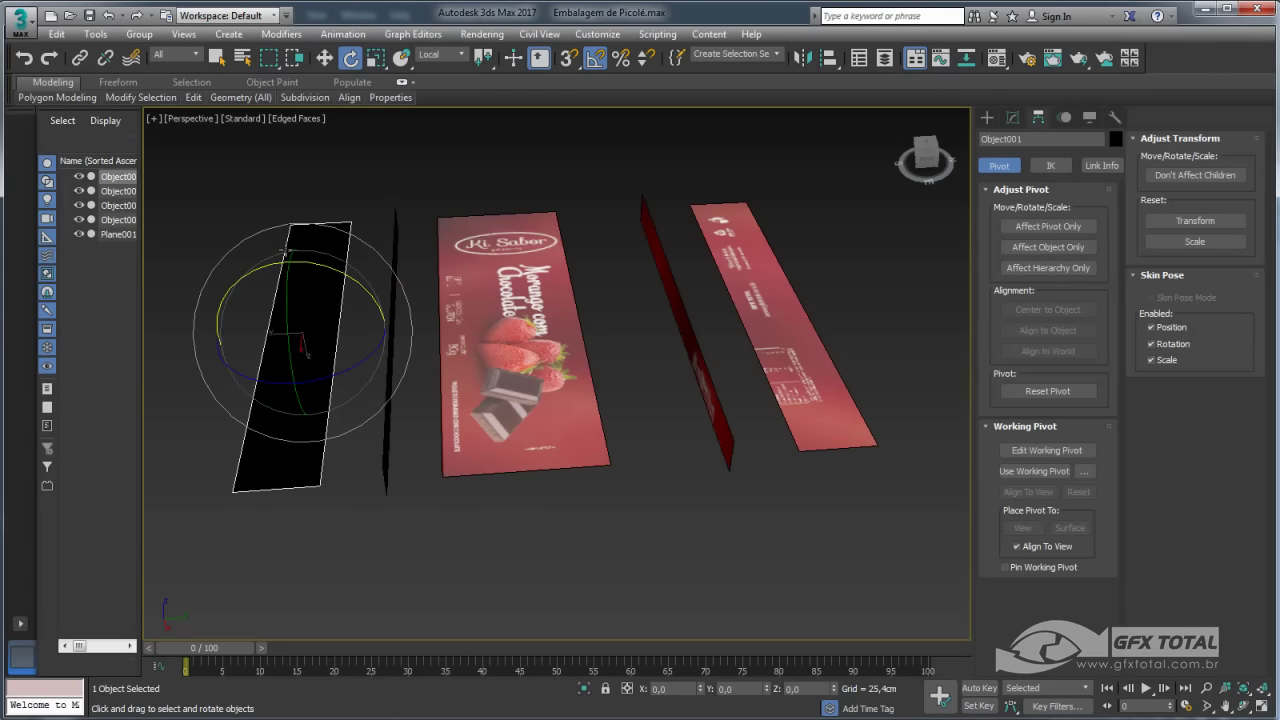
pyautogui.click(759, 289)
pyautogui.moveTo(759, 289); pyautogui.dragTo(677, 266, button='middle')
pyautogui.moveTo(677, 266); pyautogui.dragTo(821, 325)
# Switch to Select and Move and orbit to inspect the upright strips.
pyautogui.keyDown('alt'); pyautogui.moveTo(821, 325); pyautogui.dragTo(579, 417, button='middle'); pyautogui.keyUp('alt')
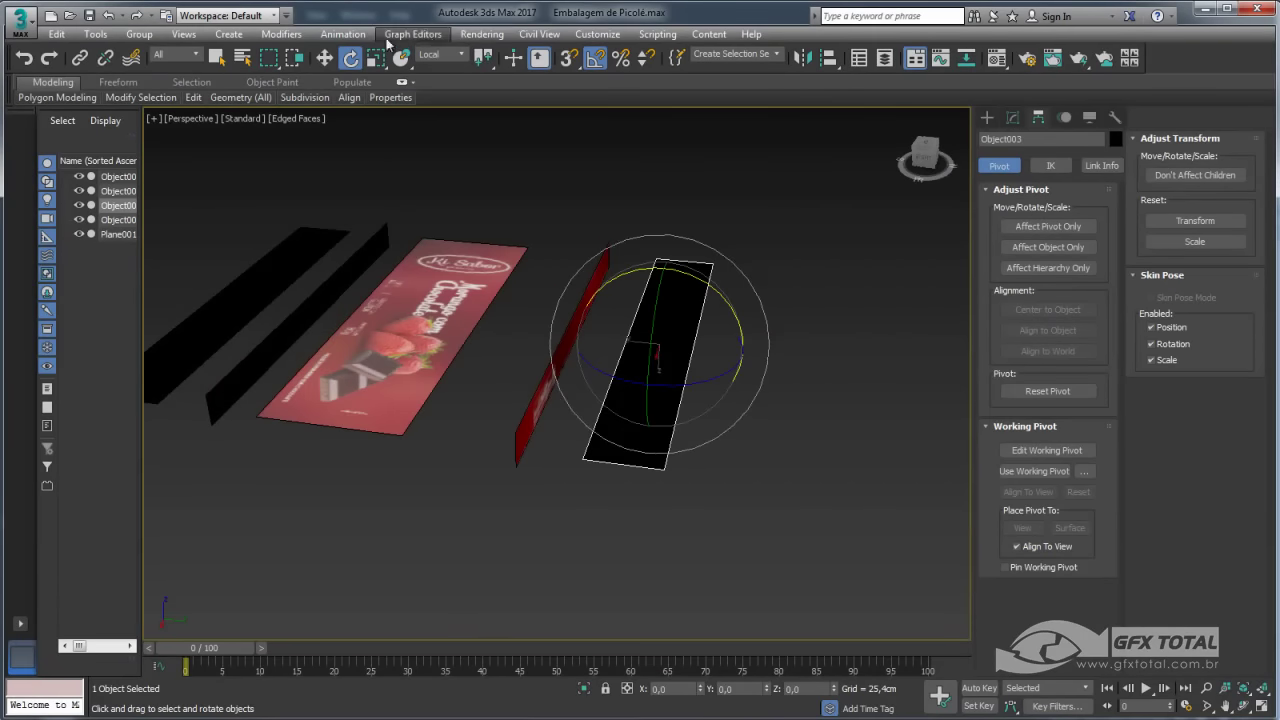
pyautogui.click(325, 57)
pyautogui.keyDown('alt'); pyautogui.moveTo(510, 357); pyautogui.dragTo(475, 386, button='middle'); pyautogui.keyUp('alt')
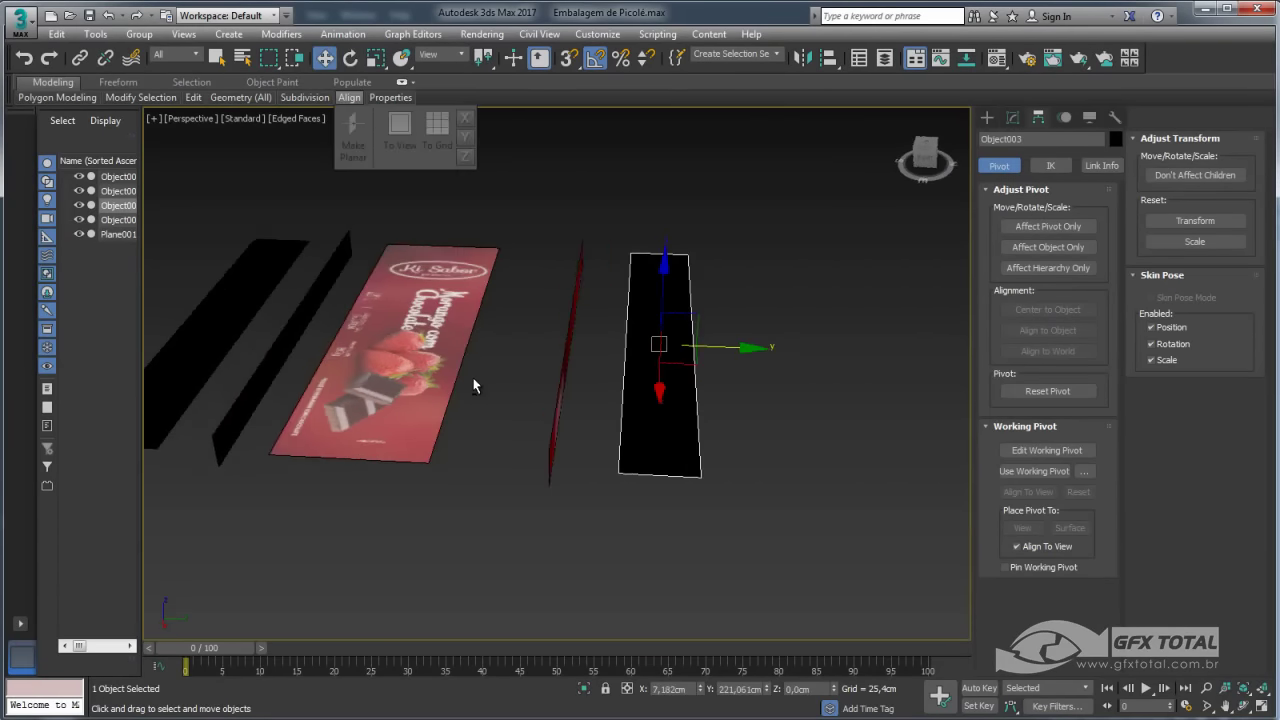
pyautogui.click(555, 450)
pyautogui.moveTo(555, 450)
pyautogui.keyDown('alt'); pyautogui.mouseDown(button='middle')
pyautogui.moveTo(534, 471)
pyautogui.moveTo(492, 427)
pyautogui.mouseUp(button='middle'); pyautogui.keyUp('alt')
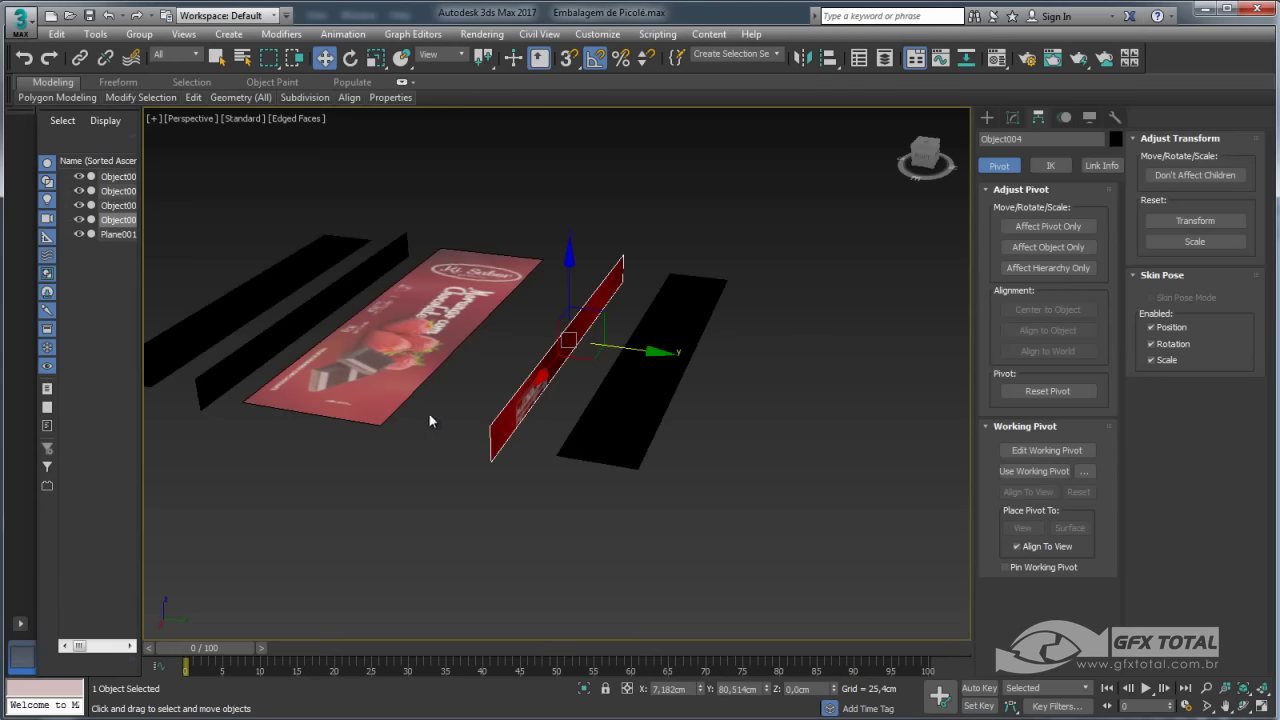
pyautogui.moveTo(480, 302); pyautogui.dragTo(487, 189, button='middle')
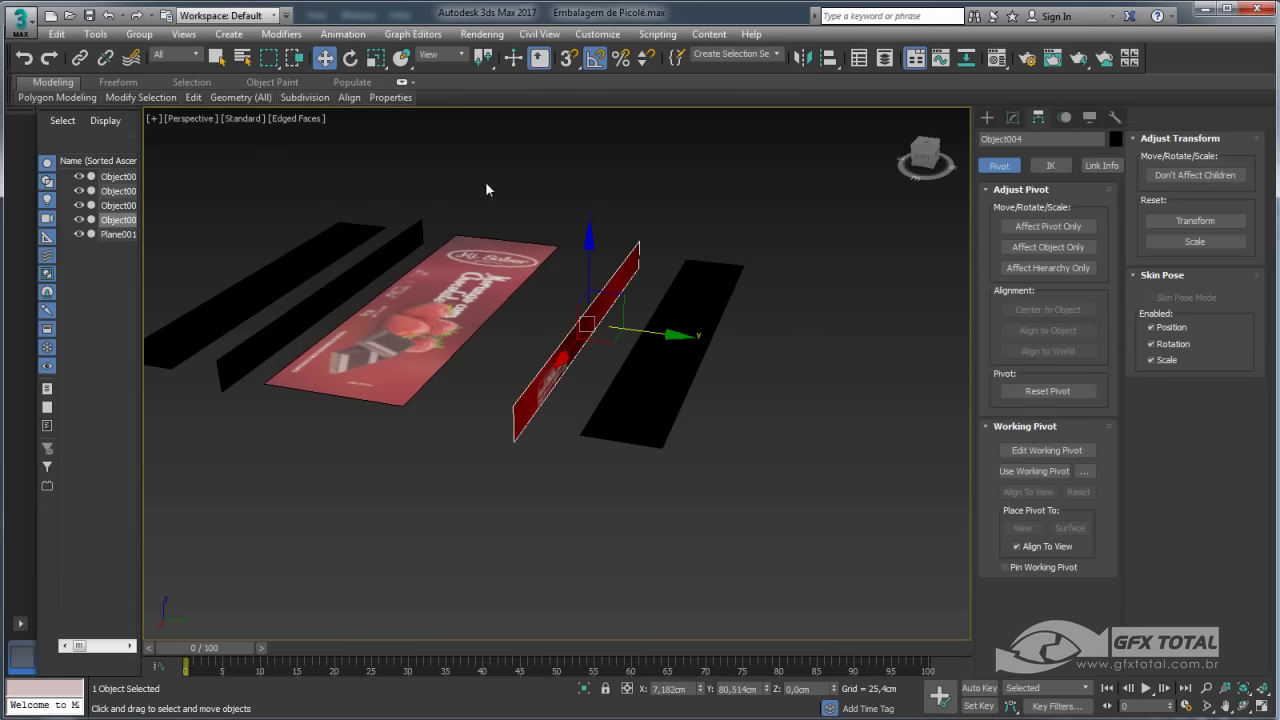
# Turn on snapping with Vertex snap enabled in the snap settings.
pyautogui.click(568, 59)
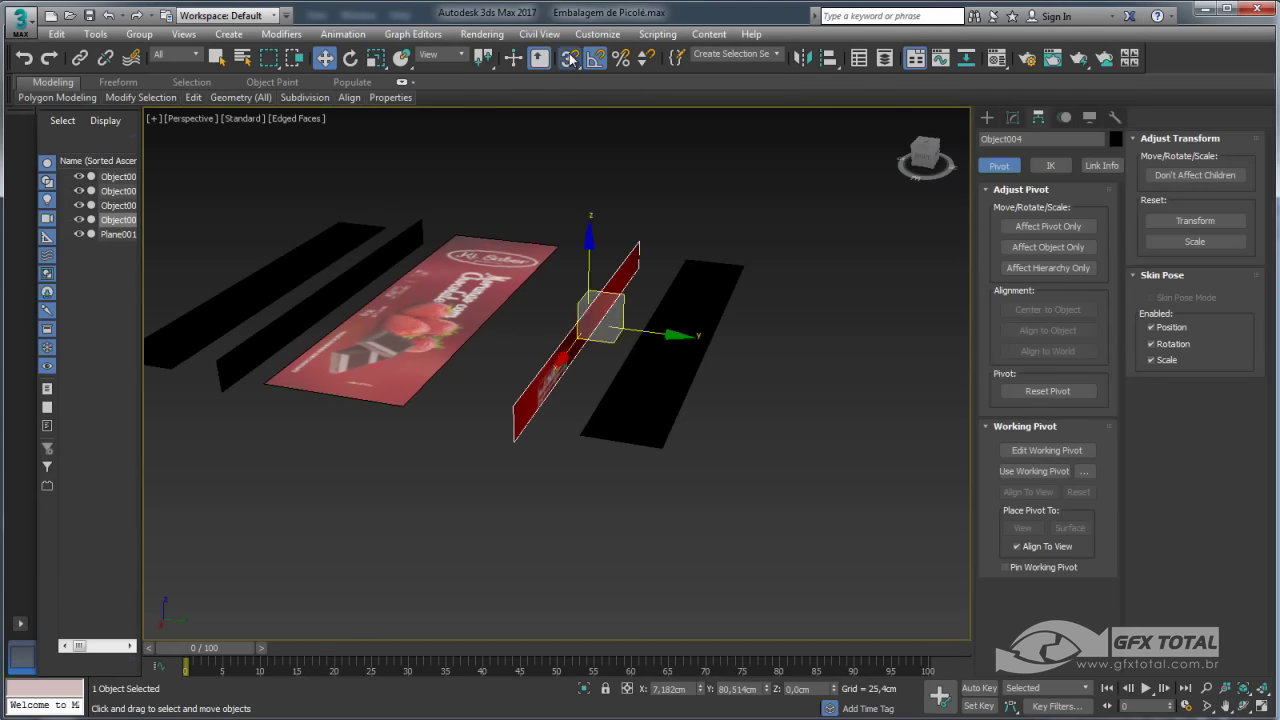
pyautogui.rightClick(568, 59)
pyautogui.moveTo(587, 262); pyautogui.dragTo(645, 205)
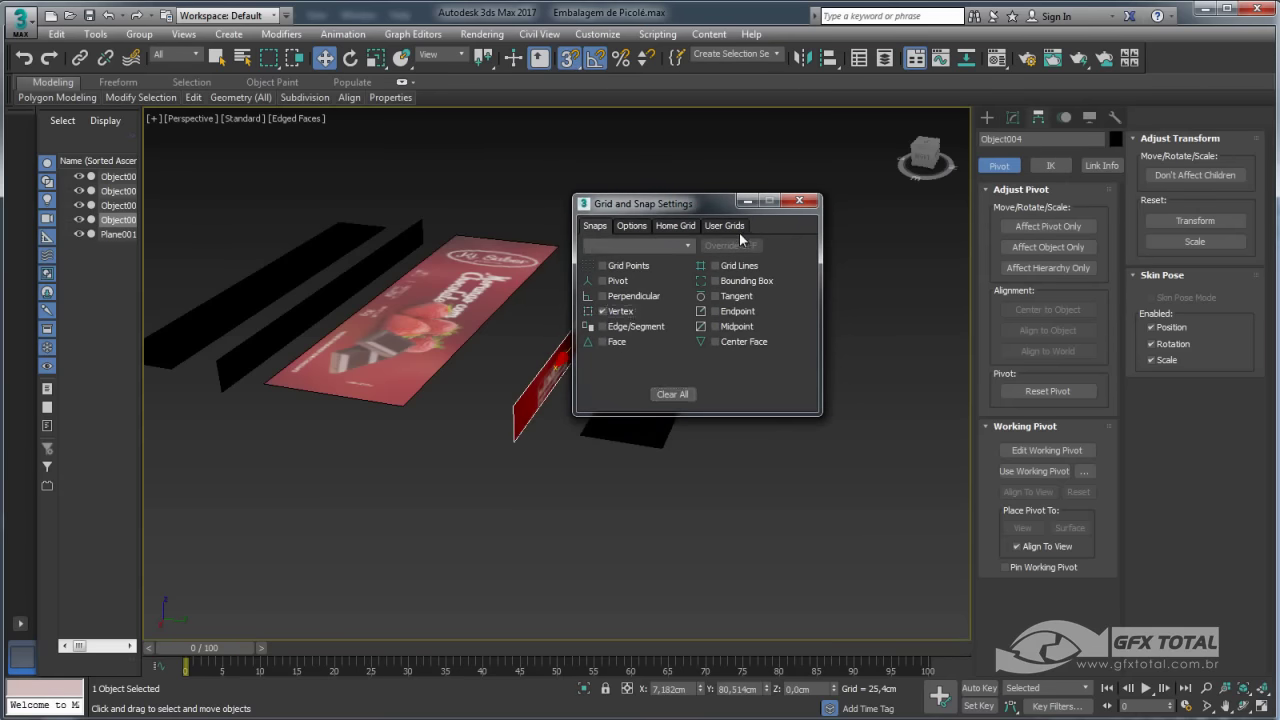
pyautogui.click(798, 203)
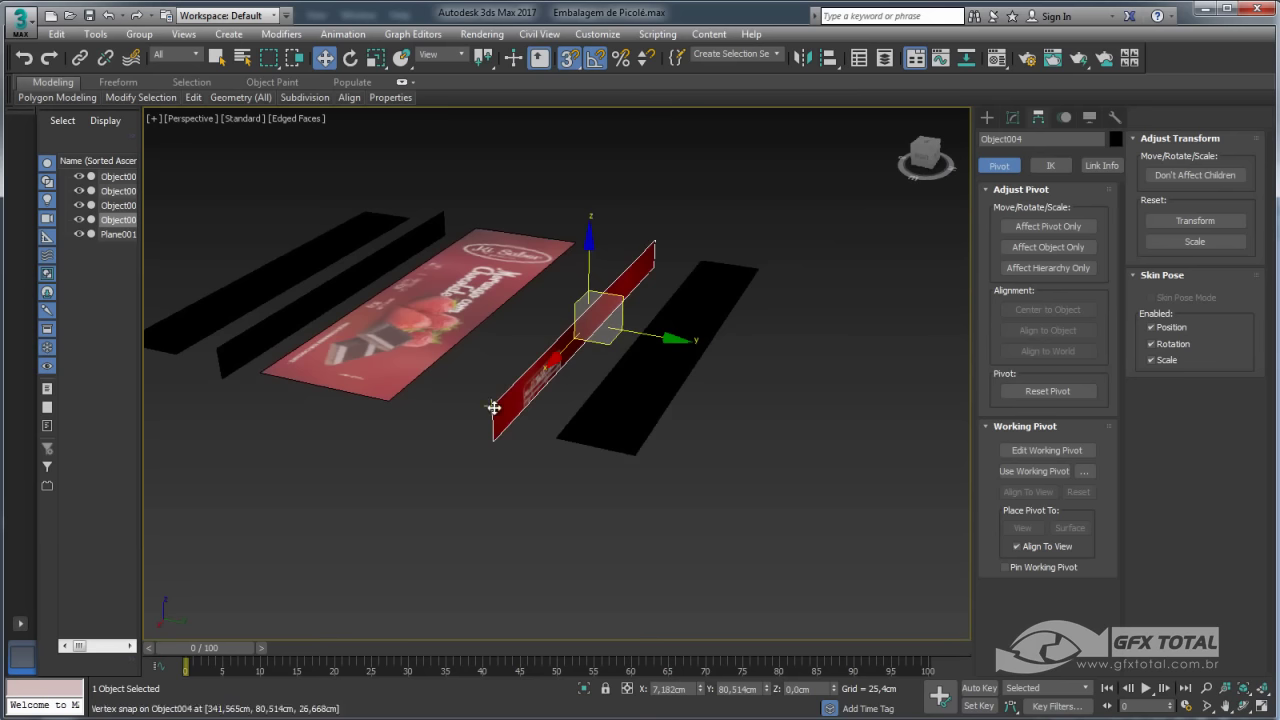
# Snap the red strip Plane001 upright onto the side edge of the label.
pyautogui.moveTo(493, 407)
pyautogui.mouseDown()
pyautogui.moveTo(437, 431)
pyautogui.moveTo(477, 423)
pyautogui.moveTo(494, 400)
pyautogui.moveTo(391, 400)
pyautogui.mouseUp()
pyautogui.keyDown('alt'); pyautogui.moveTo(385, 404); pyautogui.dragTo(335, 414, button='middle'); pyautogui.keyUp('alt')
pyautogui.click(302, 415)
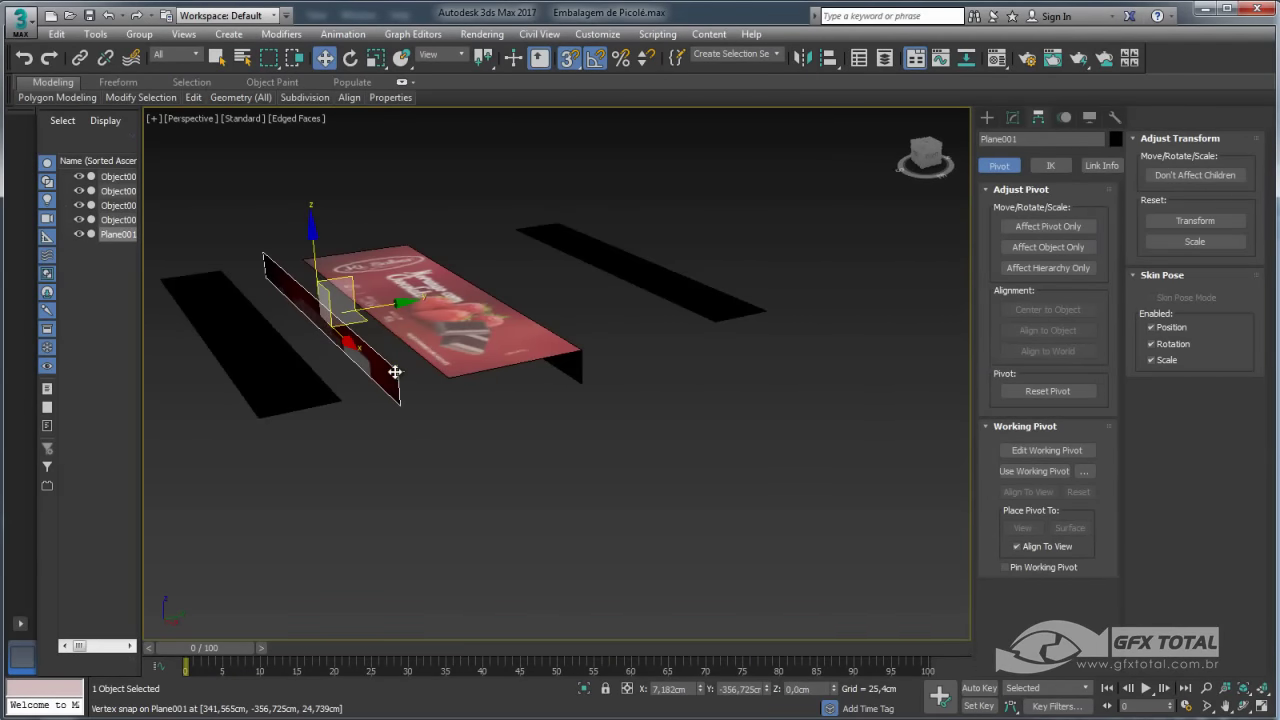
pyautogui.moveTo(395, 371); pyautogui.dragTo(443, 380)
# Snap black strips Object001 and Object003 onto the label's and box's corners, then orbit to check.
pyautogui.click(254, 420)
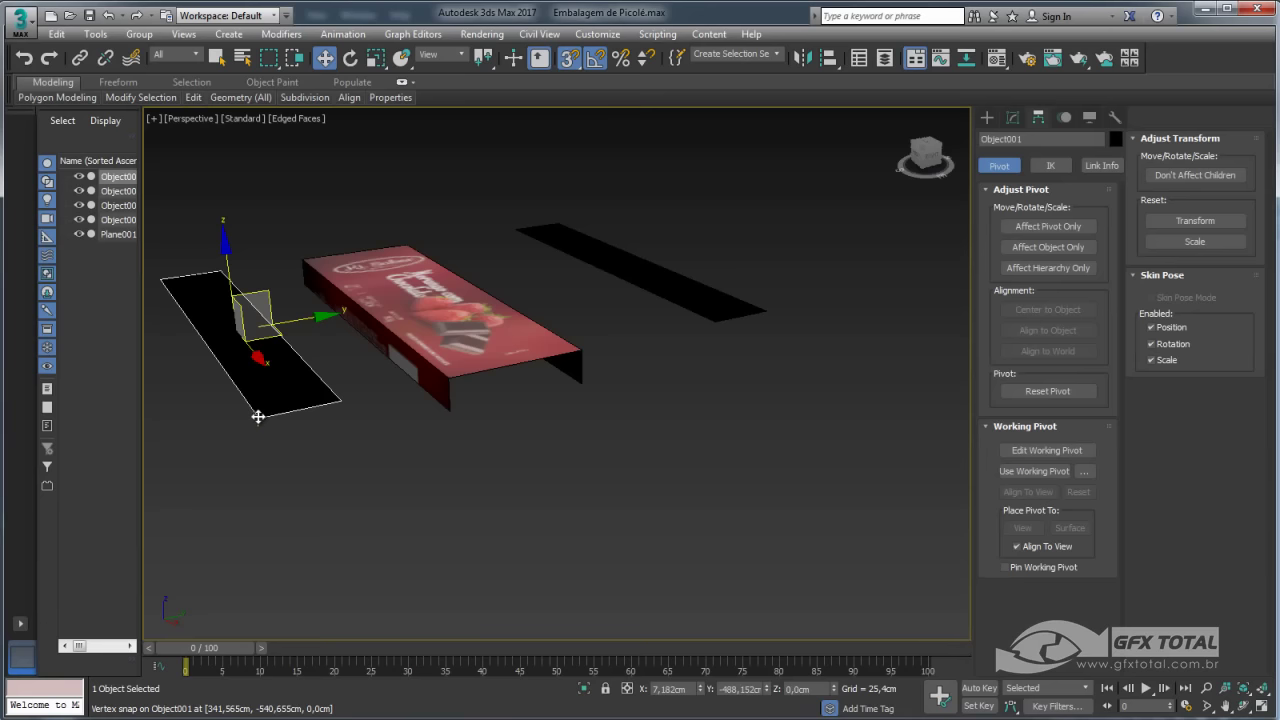
pyautogui.moveTo(258, 417); pyautogui.dragTo(449, 418)
pyautogui.click(725, 353)
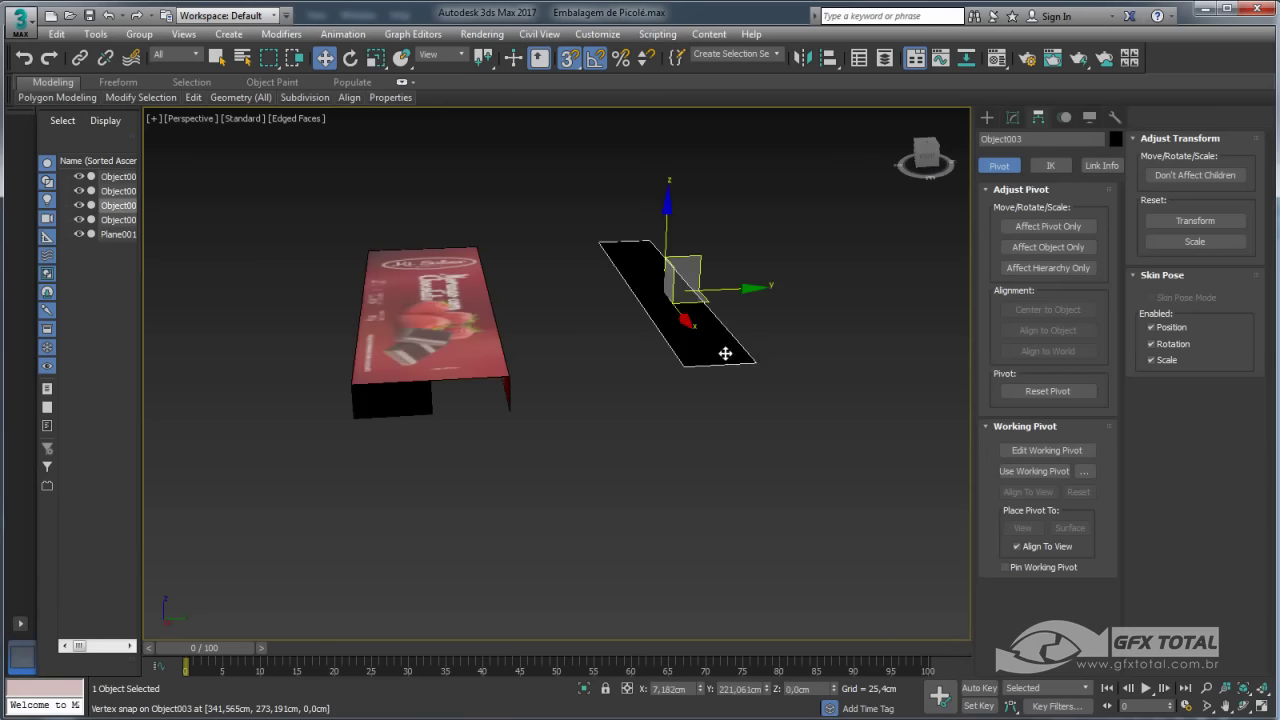
pyautogui.moveTo(753, 362); pyautogui.dragTo(506, 406)
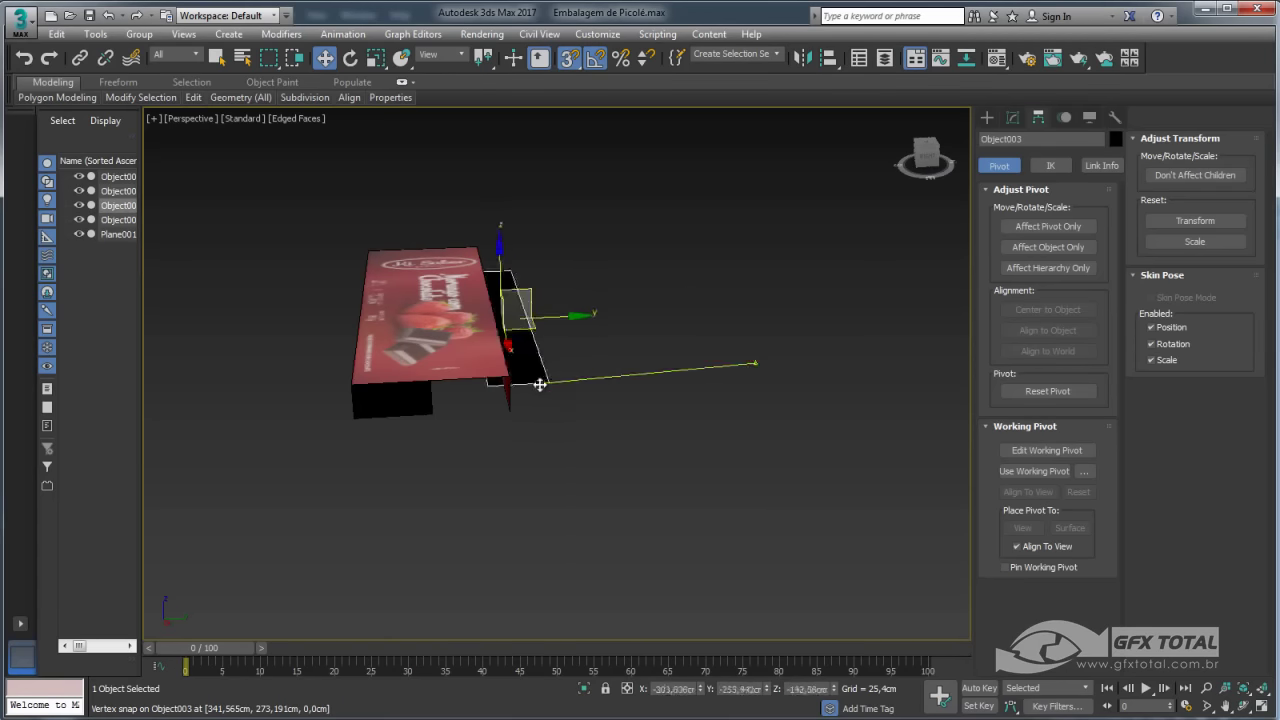
pyautogui.moveTo(506, 406)
pyautogui.keyDown('alt'); pyautogui.mouseDown(button='middle')
pyautogui.moveTo(402, 352)
pyautogui.moveTo(580, 449)
pyautogui.moveTo(634, 526)
pyautogui.moveTo(586, 480)
pyautogui.moveTo(690, 420)
pyautogui.moveTo(783, 421)
pyautogui.moveTo(568, 450)
pyautogui.moveTo(471, 413)
pyautogui.moveTo(528, 234)
pyautogui.mouseUp(button='middle'); pyautogui.keyUp('alt')
# Select the box Object002 and enter Edge sub-object mode.
pyautogui.click(433, 400)
pyautogui.click(1013, 117)
pyautogui.moveTo(572, 304)
pyautogui.keyDown('alt'); pyautogui.mouseDown(button='middle')
pyautogui.moveTo(597, 342)
pyautogui.moveTo(550, 387)
pyautogui.mouseUp(button='middle'); pyautogui.keyUp('alt')
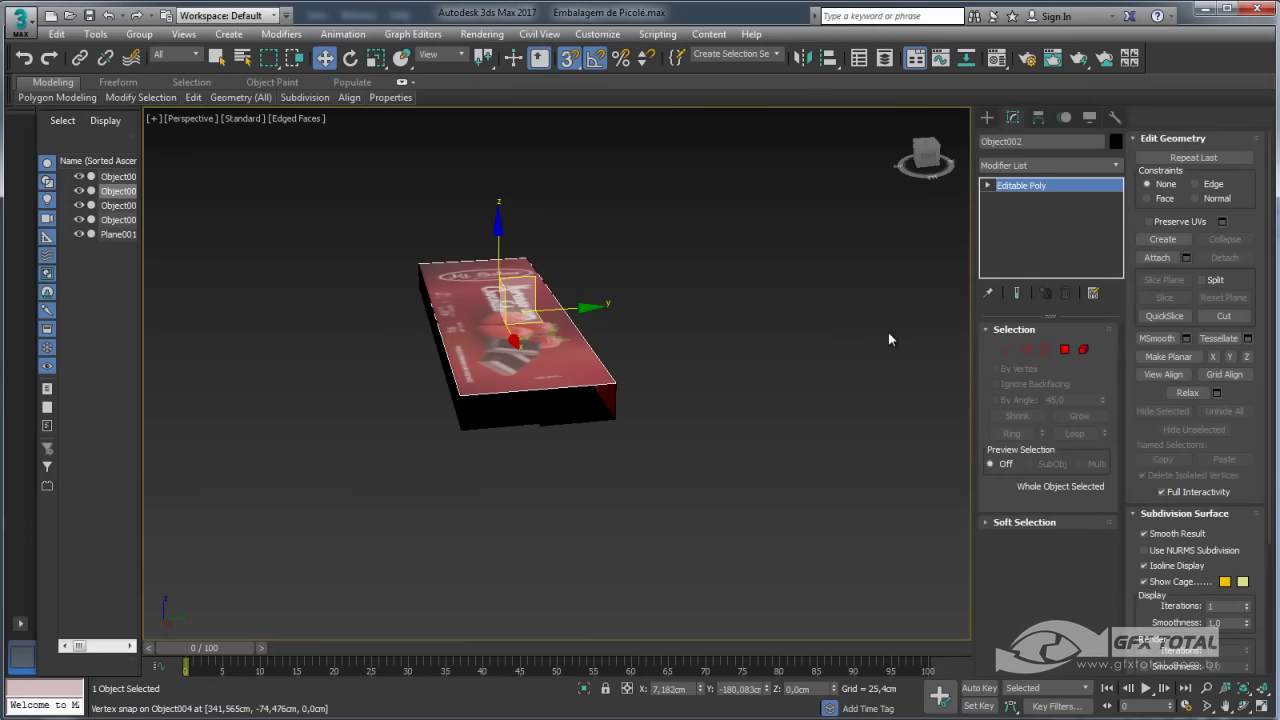
pyautogui.click(1027, 349)
pyautogui.moveTo(692, 317)
pyautogui.keyDown('alt'); pyautogui.mouseDown(button='middle')
pyautogui.moveTo(539, 260)
pyautogui.moveTo(469, 255)
pyautogui.mouseUp(button='middle'); pyautogui.keyUp('alt')
# Connect two selected side edges with 1 segment, adding a lengthwise edge loop.
pyautogui.click(510, 330)
pyautogui.keyDown('alt'); pyautogui.moveTo(608, 294); pyautogui.dragTo(629, 348, button='middle'); pyautogui.keyUp('alt')
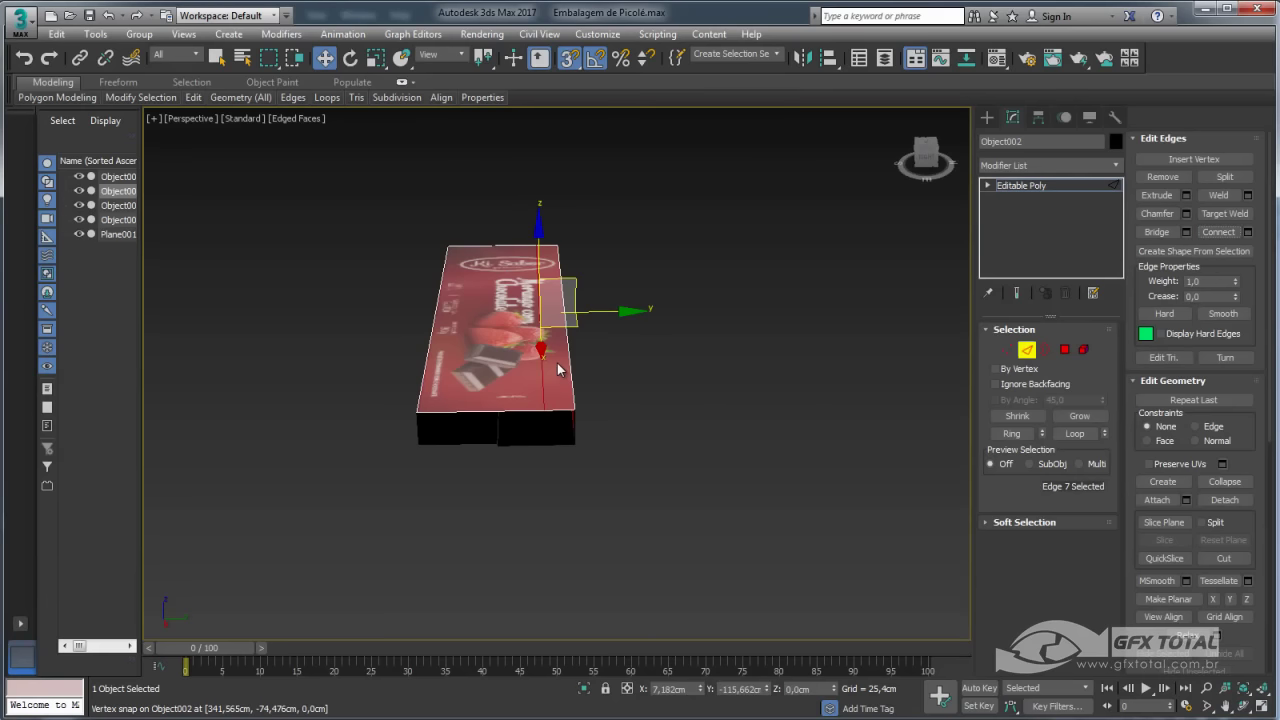
pyautogui.click(1219, 237)
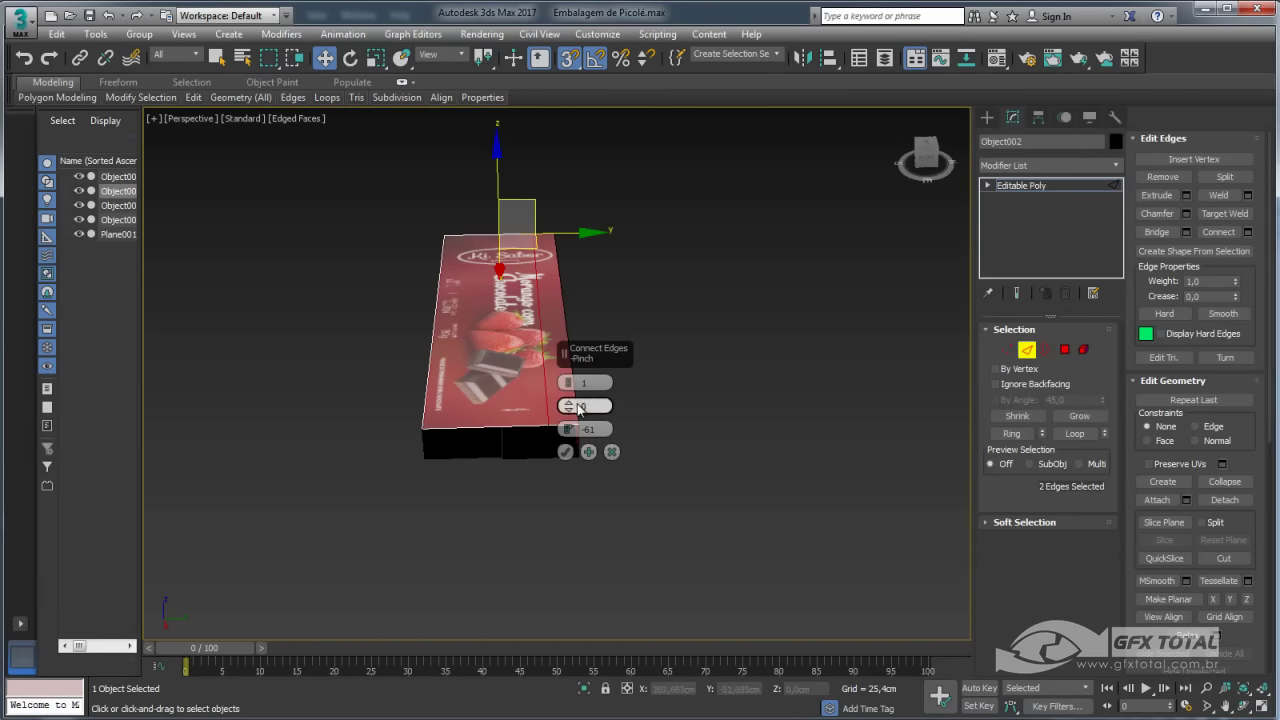
pyautogui.click(566, 451)
pyautogui.keyDown('alt'); pyautogui.moveTo(648, 388); pyautogui.dragTo(606, 353, button='middle'); pyautogui.keyUp('alt')
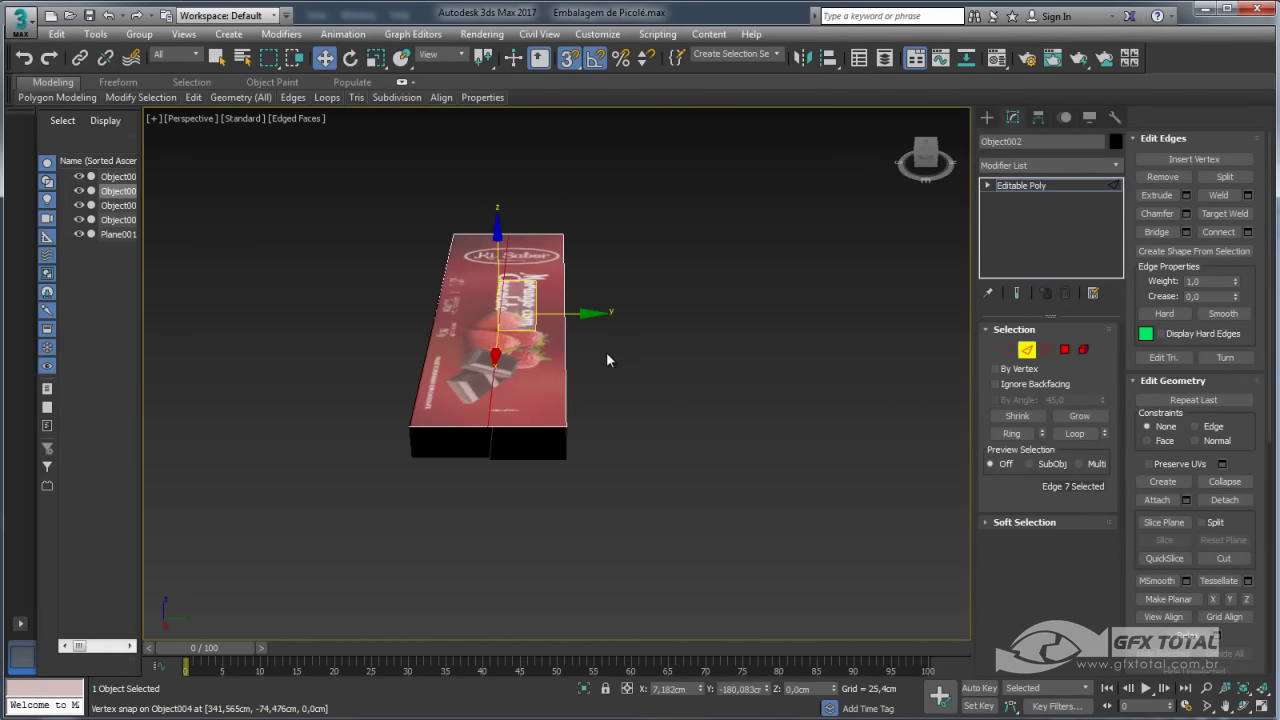
# Switch off Snaps and Angle Snap, then return to object level and move the top plane aside.
pyautogui.click(568, 58)
pyautogui.click(595, 58)
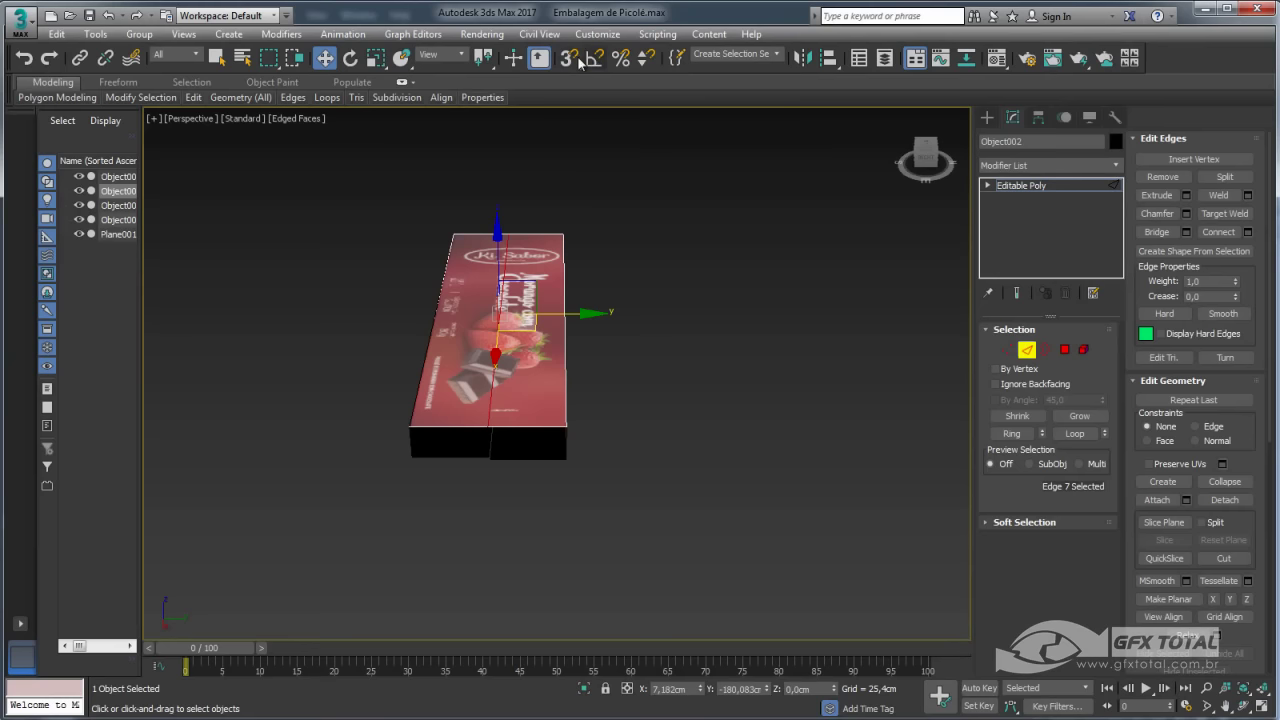
pyautogui.keyDown('alt'); pyautogui.moveTo(576, 205); pyautogui.dragTo(615, 185, button='middle'); pyautogui.keyUp('alt')
pyautogui.scroll(3, 615, 185)
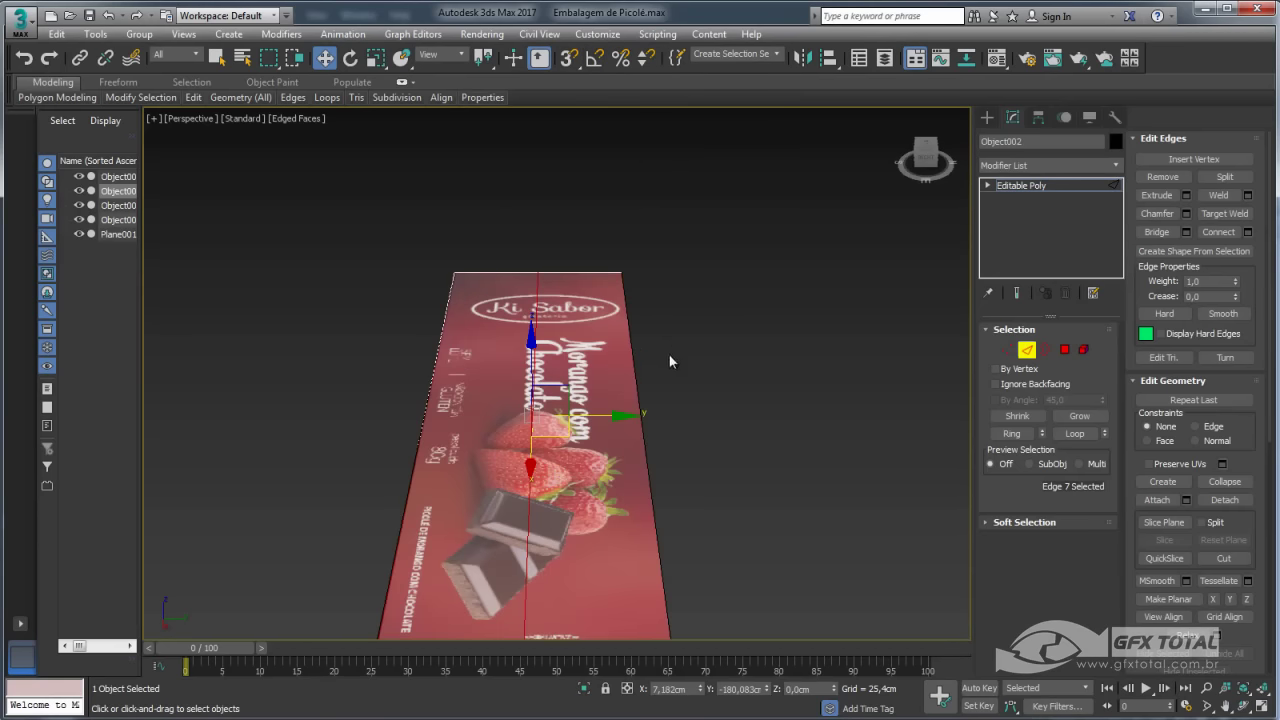
pyautogui.keyDown('alt'); pyautogui.moveTo(671, 357); pyautogui.dragTo(631, 326, button='middle'); pyautogui.keyUp('alt')
pyautogui.scroll(-5, 631, 326)
pyautogui.keyDown('alt'); pyautogui.moveTo(817, 262); pyautogui.dragTo(840, 300, button='middle'); pyautogui.keyUp('alt')
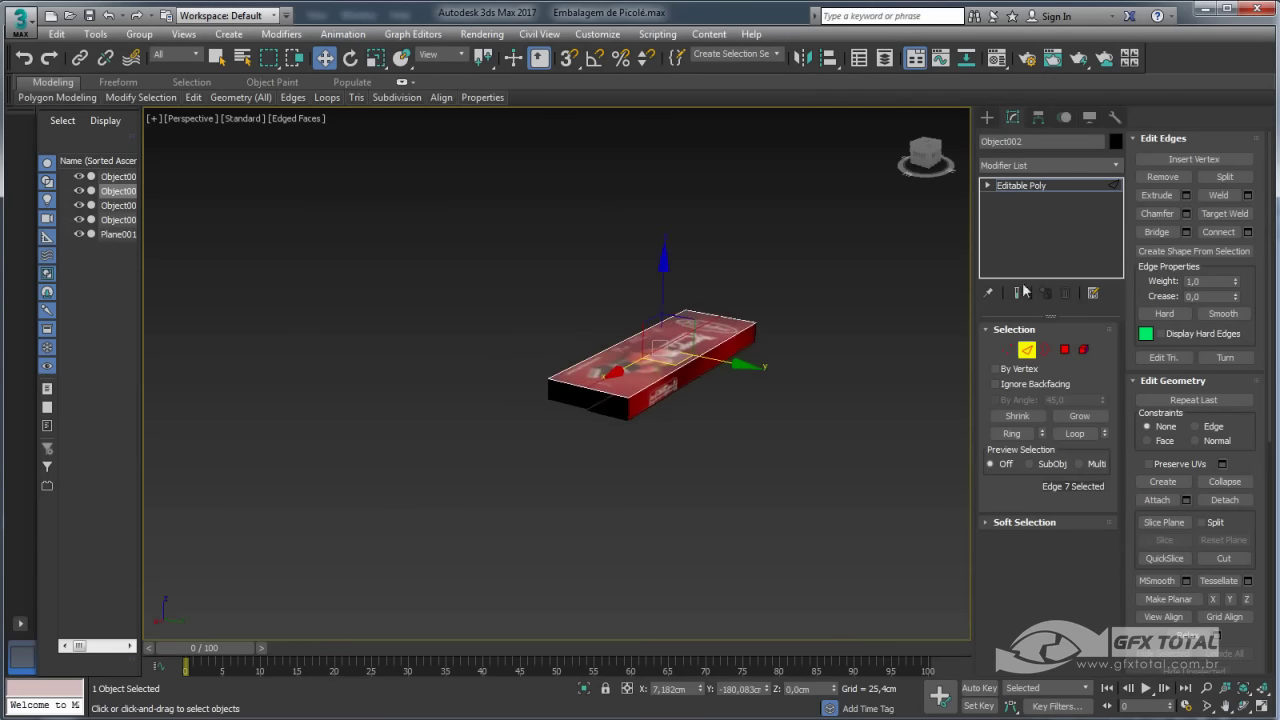
pyautogui.moveTo(1244, 453); pyautogui.dragTo(1244, 328)
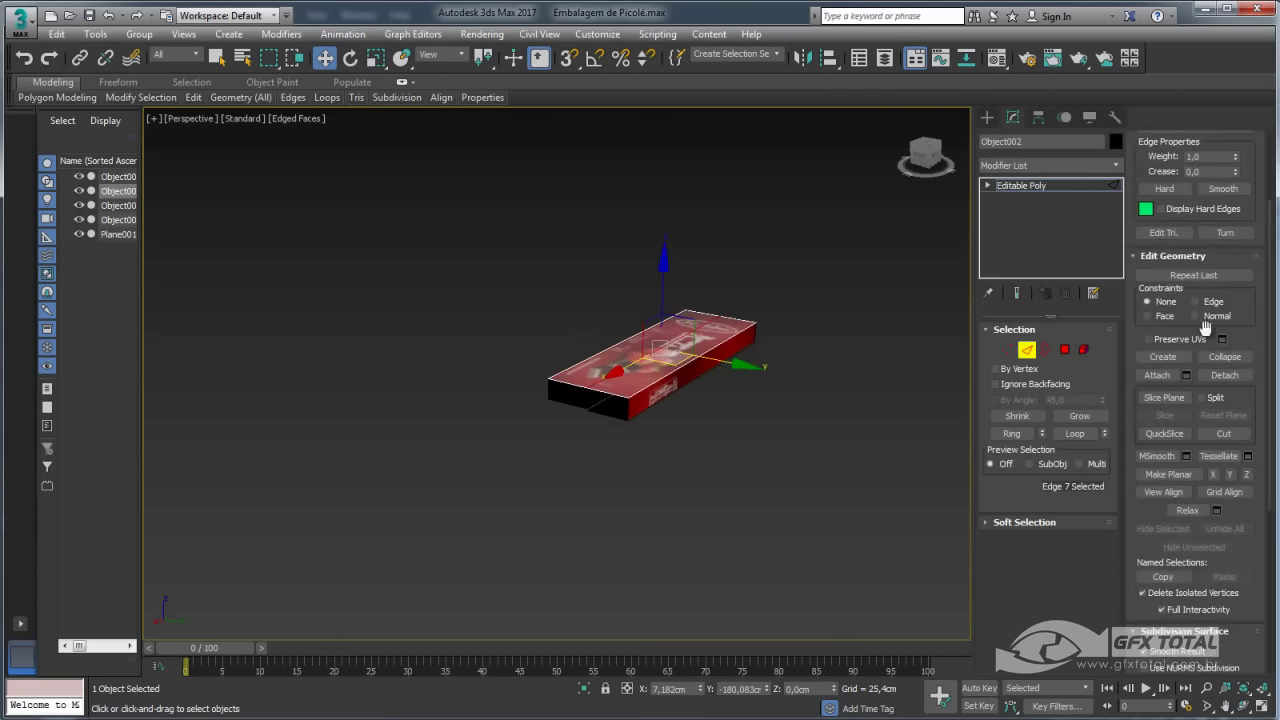
pyautogui.keyDown('alt'); pyautogui.moveTo(728, 357); pyautogui.dragTo(824, 373, button='middle'); pyautogui.keyUp('alt')
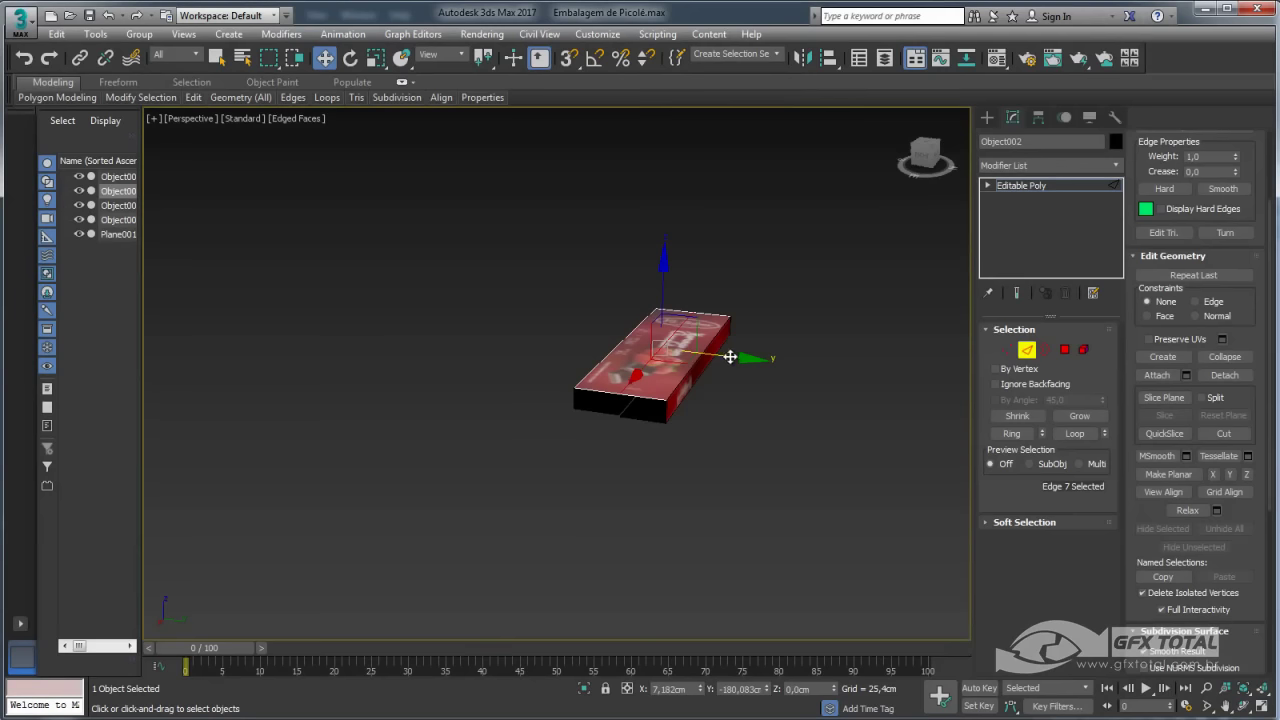
pyautogui.click(1050, 188)
pyautogui.moveTo(719, 369); pyautogui.dragTo(409, 342)
# Undo the top-plane move and Attach the four remaining wrapper pieces to the box.
pyautogui.hotkey('ctrl', 'z')
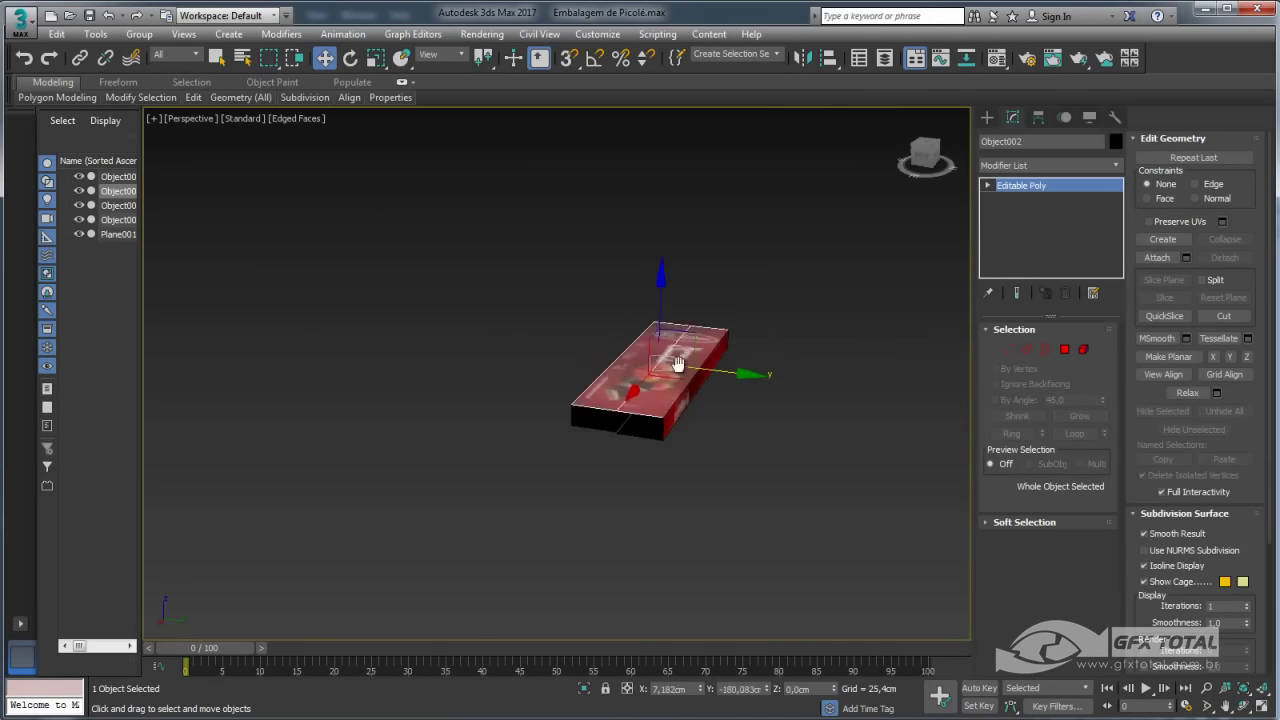
pyautogui.scroll(2, 640, 400)
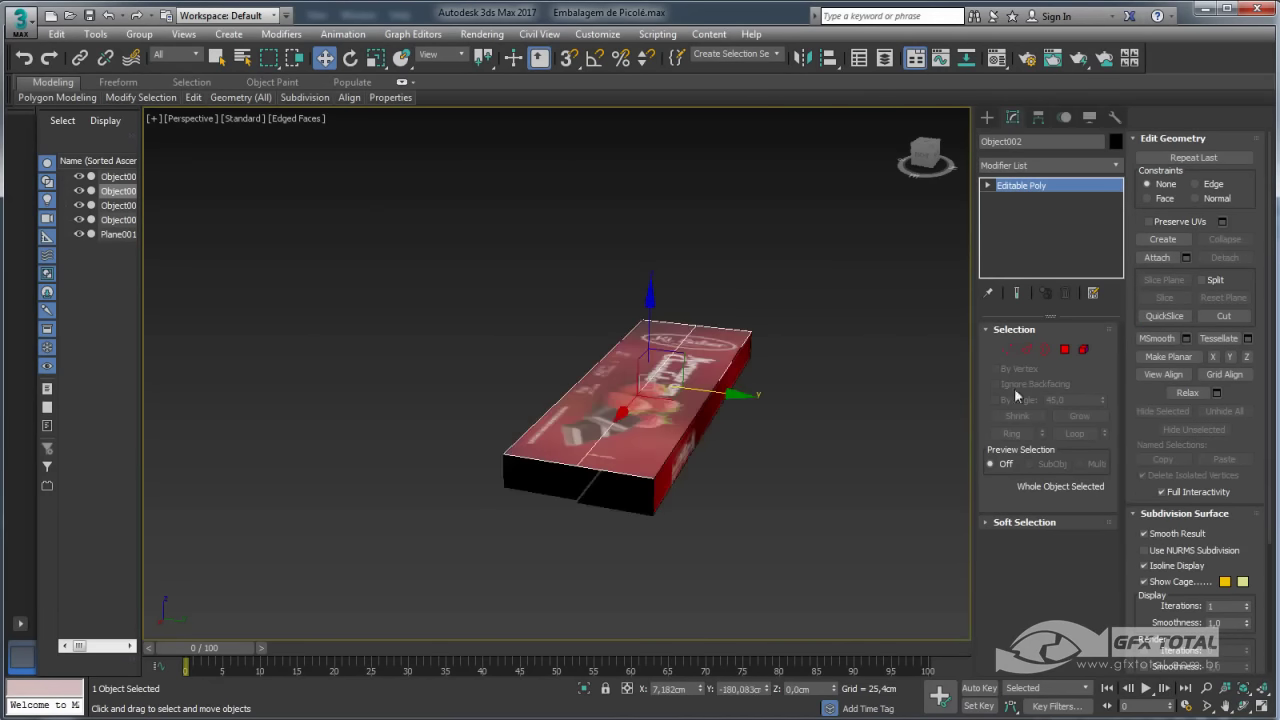
pyautogui.click(1160, 259)
pyautogui.click(645, 476)
pyautogui.click(600, 440)
pyautogui.click(620, 420)
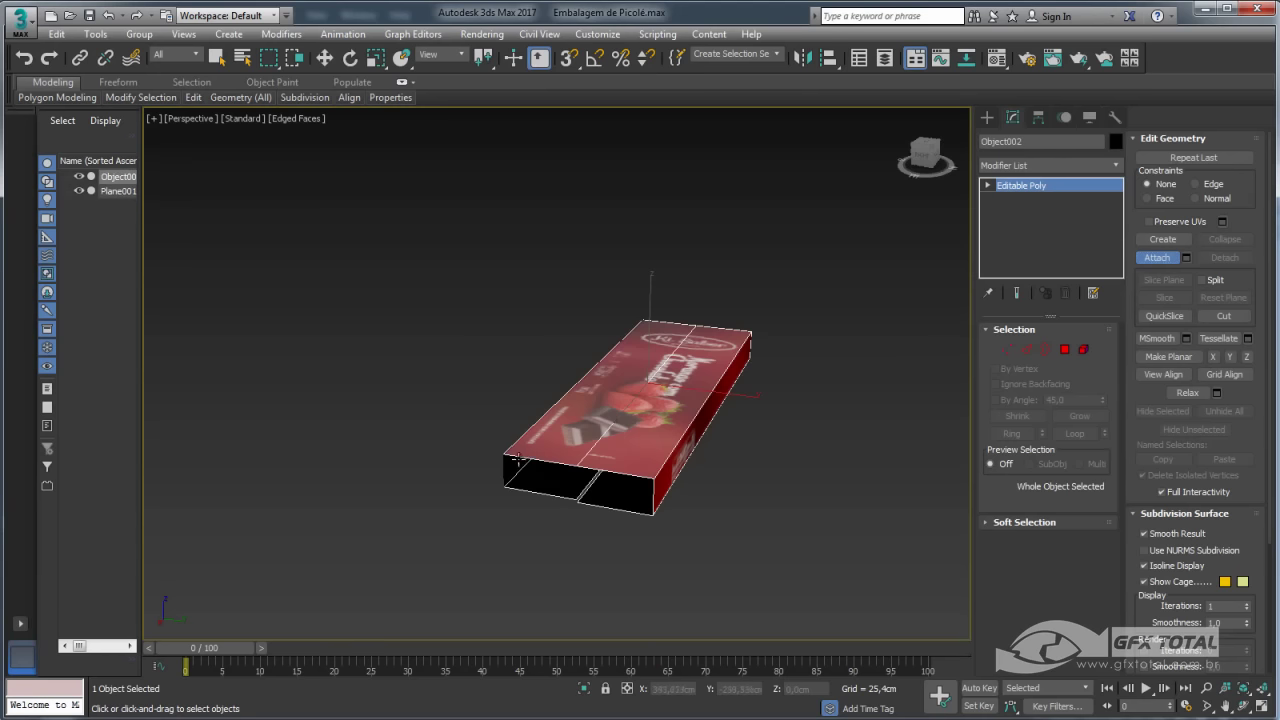
pyautogui.click(640, 470)
pyautogui.moveTo(640, 470)
pyautogui.keyDown('alt'); pyautogui.mouseDown(button='middle')
pyautogui.moveTo(630, 437)
pyautogui.moveTo(516, 428)
pyautogui.moveTo(574, 461)
pyautogui.moveTo(949, 396)
pyautogui.mouseUp(button='middle'); pyautogui.keyUp('alt')
# Select all the box's vertices in Vertex mode and Weld them together.
pyautogui.press('w')
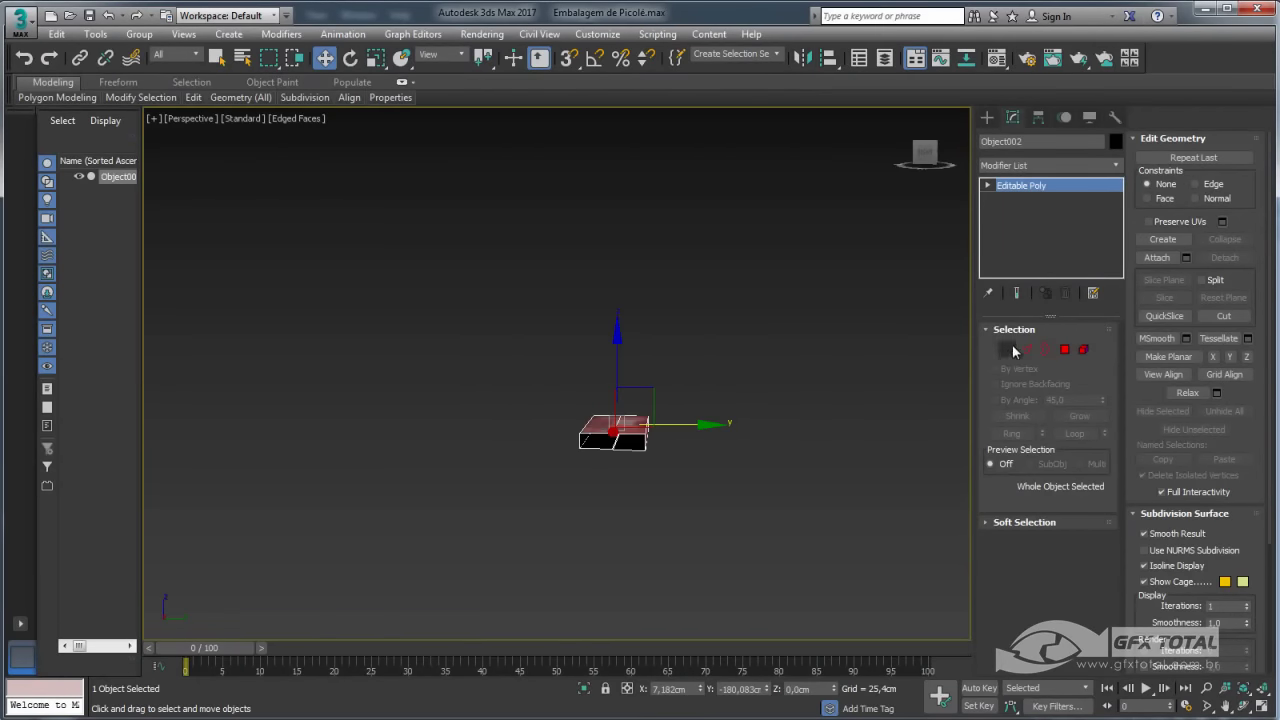
pyautogui.click(1009, 348)
pyautogui.moveTo(733, 518); pyautogui.dragTo(733, 518)
pyautogui.press('z')
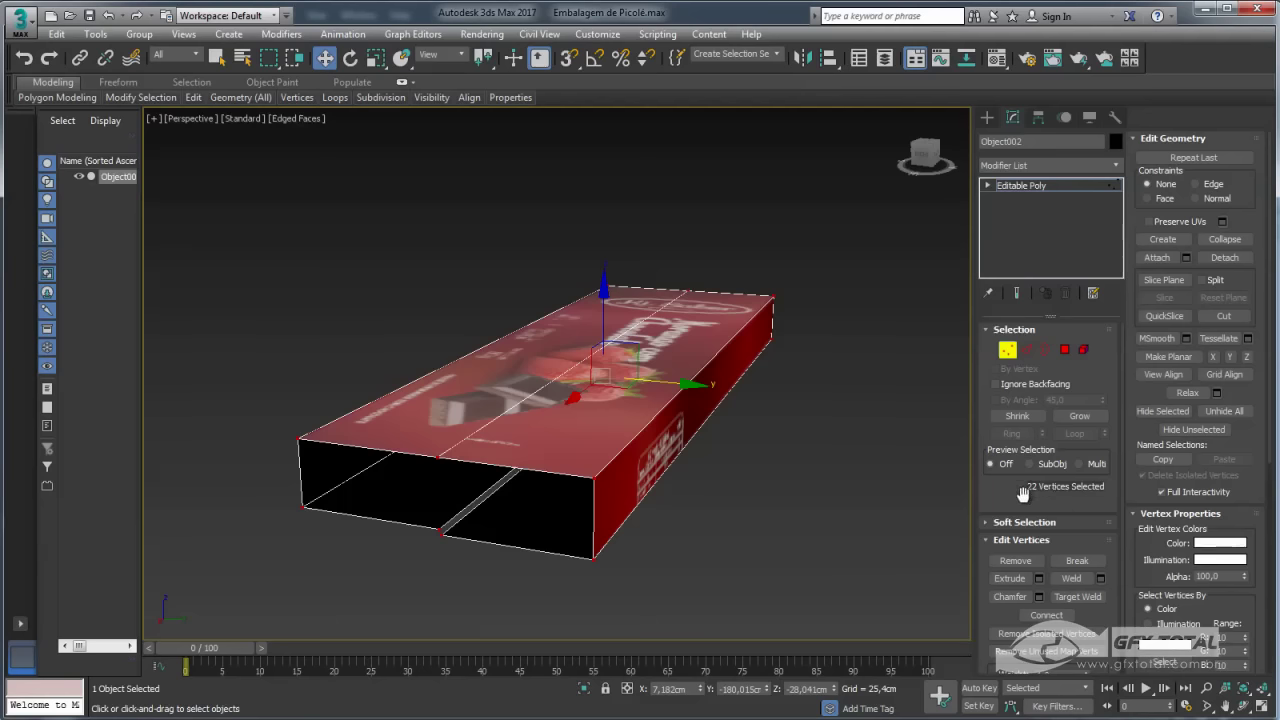
pyautogui.scroll(-1, 1045, 505)
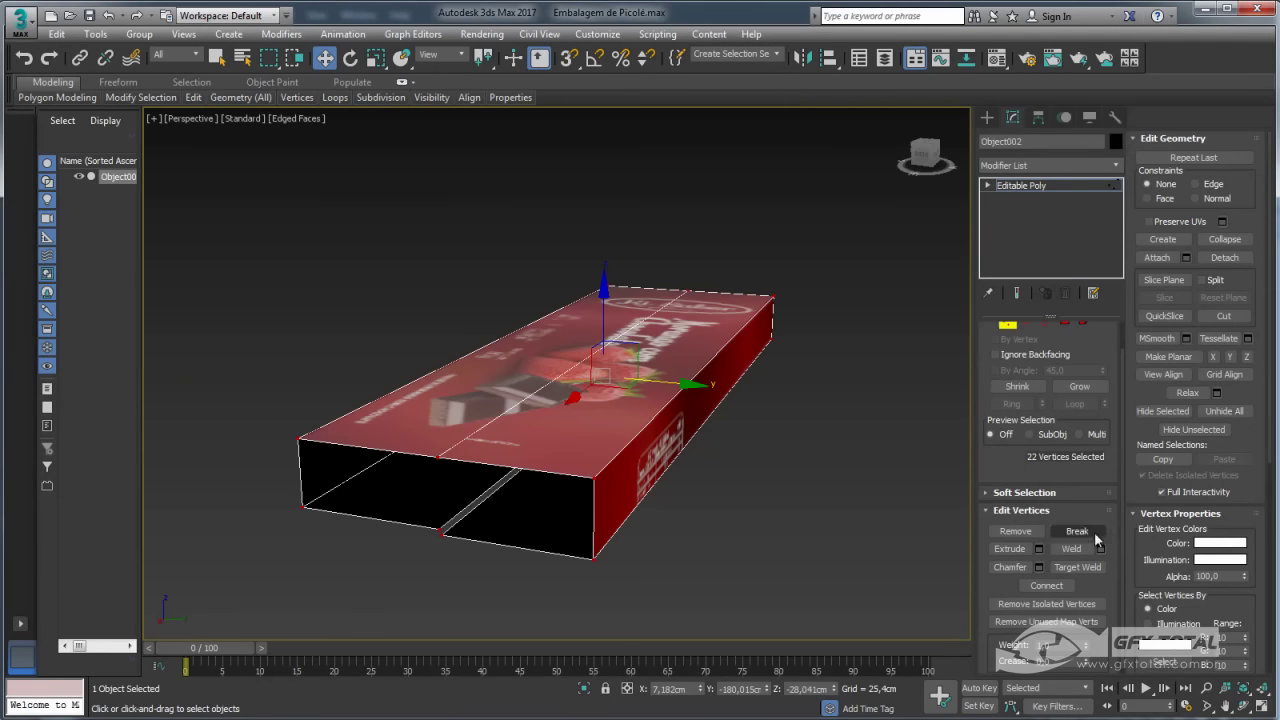
pyautogui.click(1072, 549)
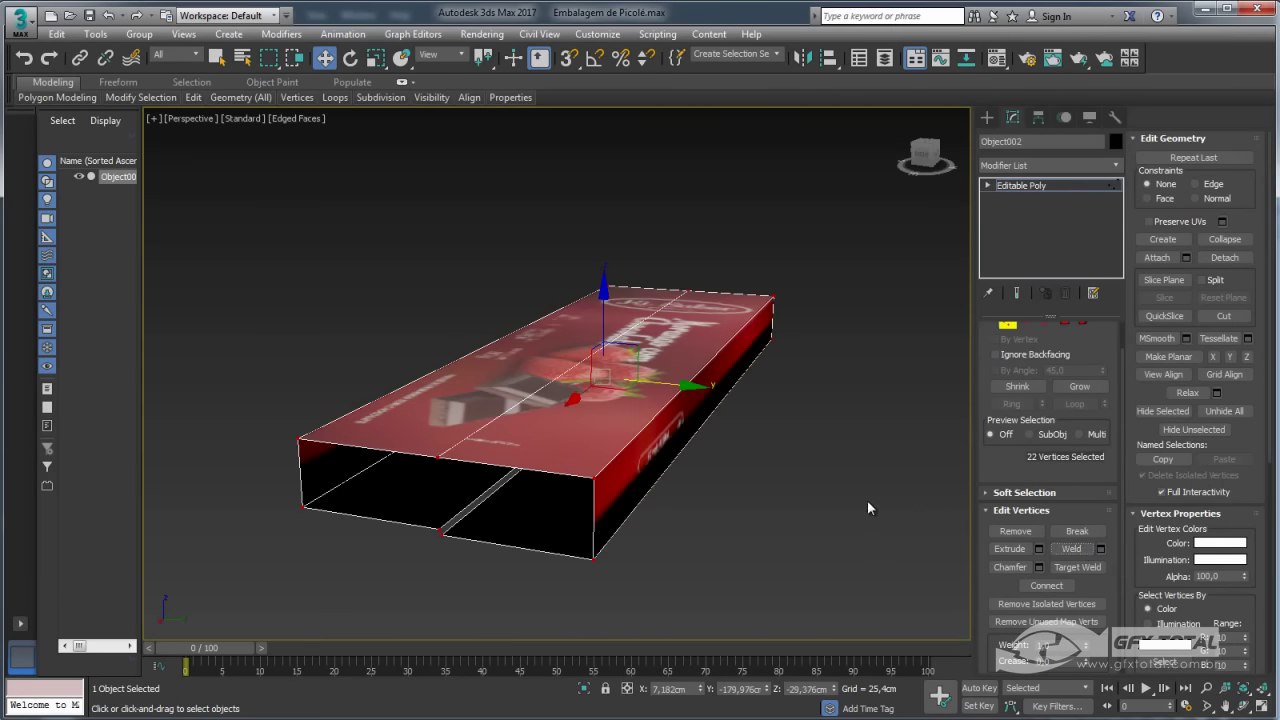
# Select one corner vertex of the box and move it up and right.
pyautogui.click(764, 452)
pyautogui.click(593, 481)
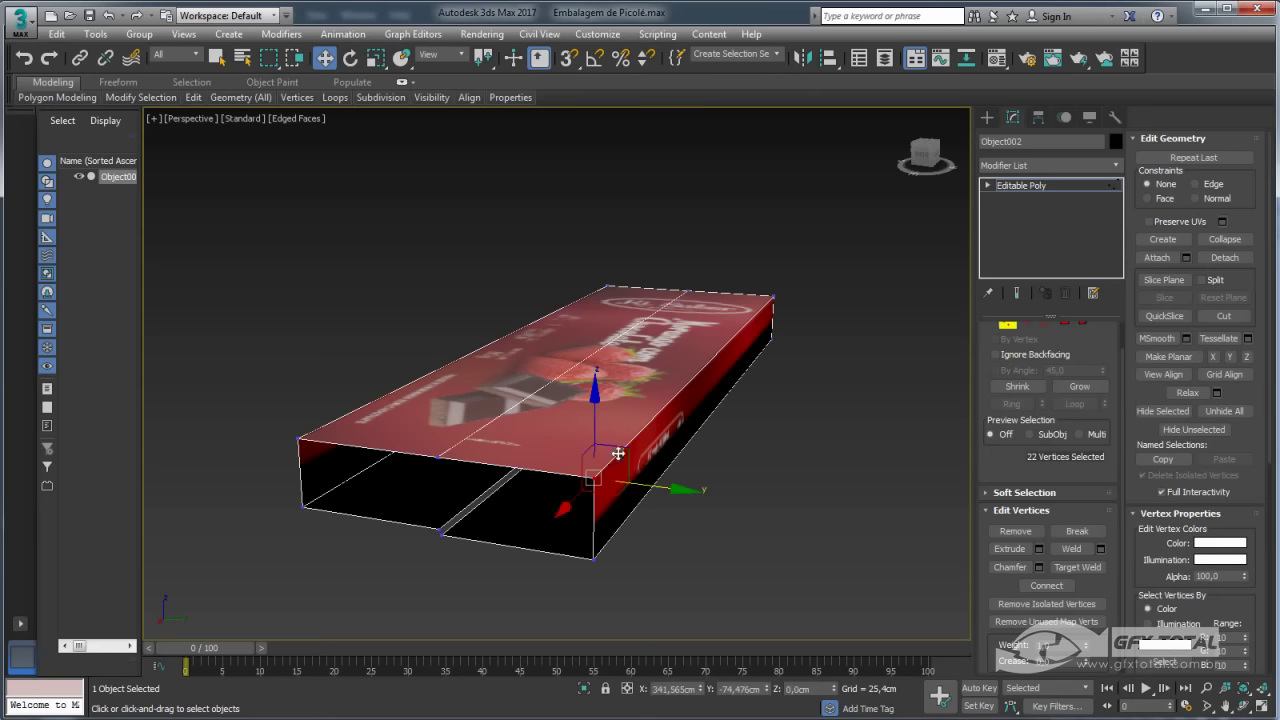
pyautogui.moveTo(614, 449); pyautogui.dragTo(702, 412)
pyautogui.keyDown('alt'); pyautogui.moveTo(702, 412); pyautogui.dragTo(607, 376, button='middle'); pyautogui.keyUp('alt')
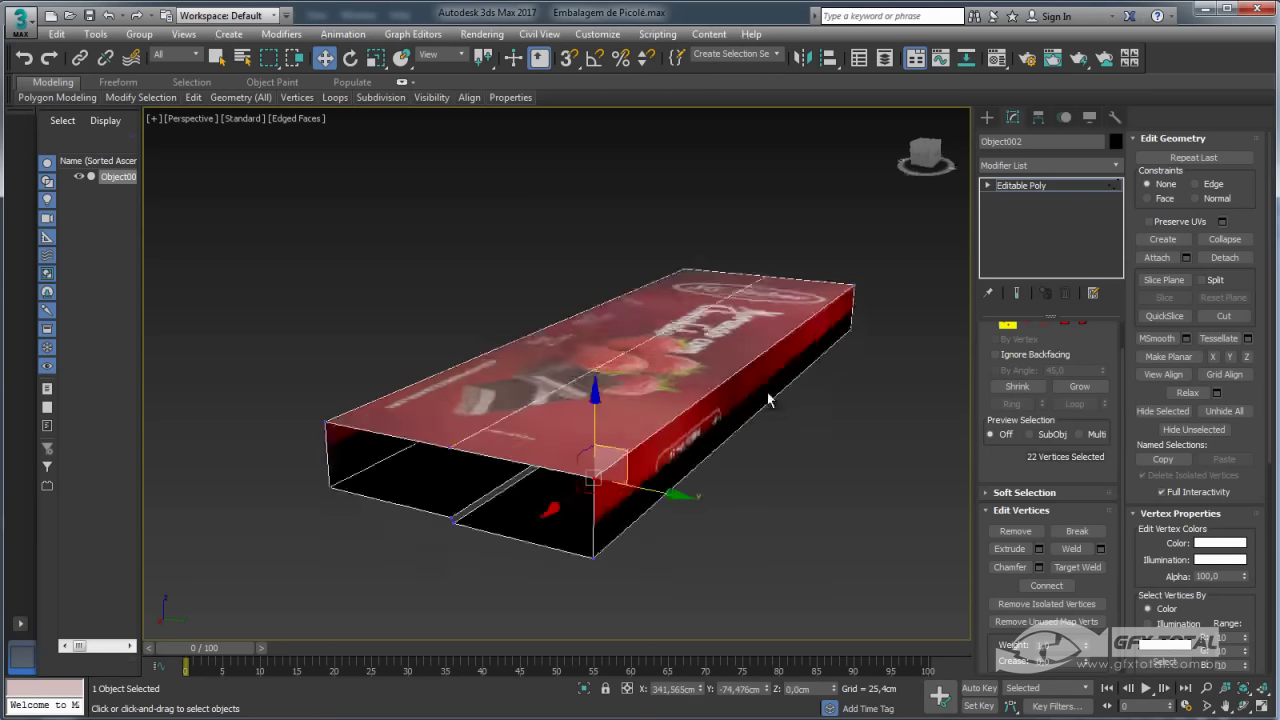
# Move the box's right corner vertex up and right, then view it from the front.
pyautogui.scroll(3, 607, 384)
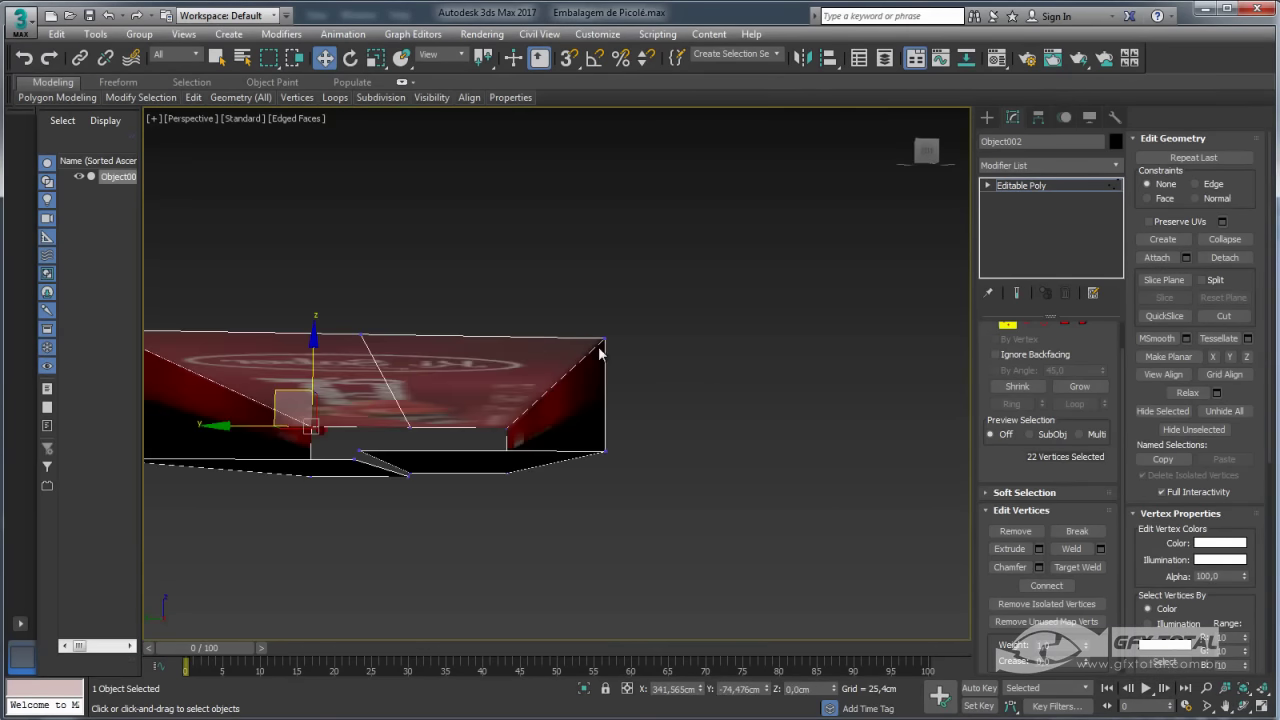
pyautogui.click(605, 337)
pyautogui.moveTo(590, 320); pyautogui.dragTo(703, 232)
pyautogui.moveTo(703, 232)
pyautogui.keyDown('alt'); pyautogui.mouseDown(button='middle')
pyautogui.moveTo(558, 396)
pyautogui.moveTo(694, 380)
pyautogui.mouseUp(button='middle'); pyautogui.keyUp('alt')
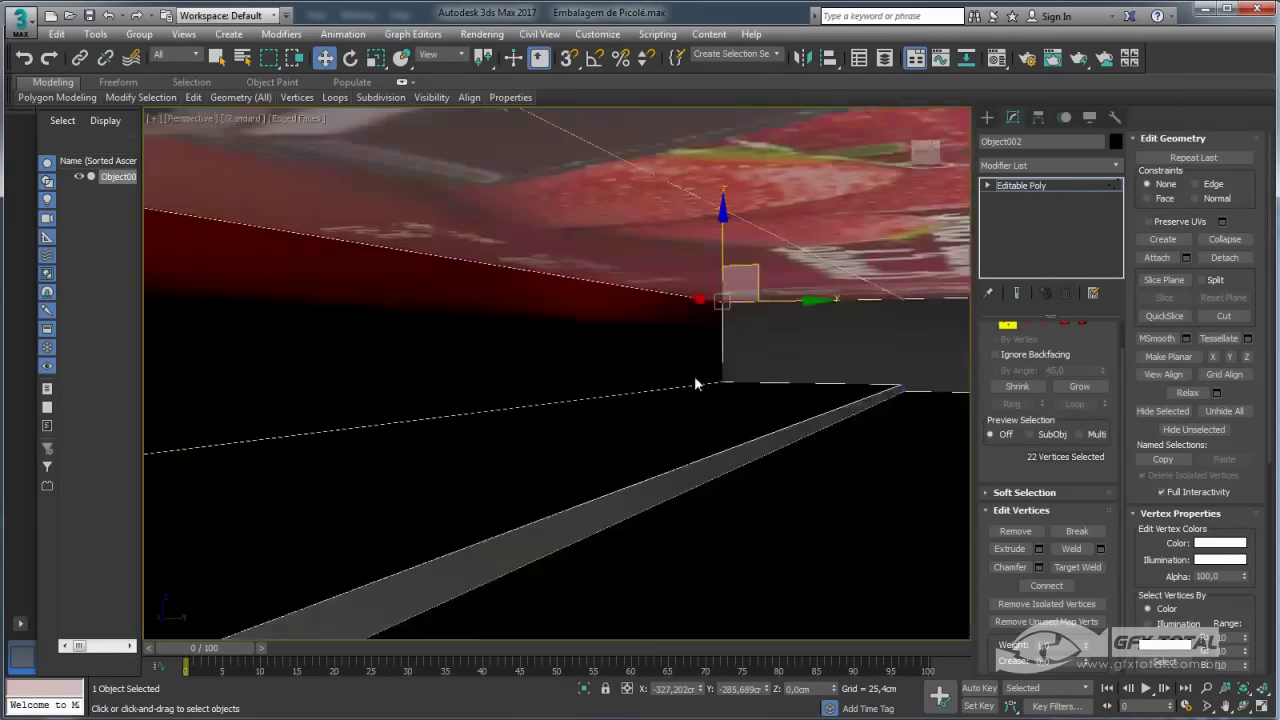
pyautogui.scroll(-4, 700, 410)
pyautogui.moveTo(708, 434)
pyautogui.keyDown('alt'); pyautogui.mouseDown(button='middle')
pyautogui.moveTo(728, 420)
pyautogui.moveTo(570, 436)
pyautogui.mouseUp(button='middle'); pyautogui.keyUp('alt')
pyautogui.scroll(2, 570, 436)
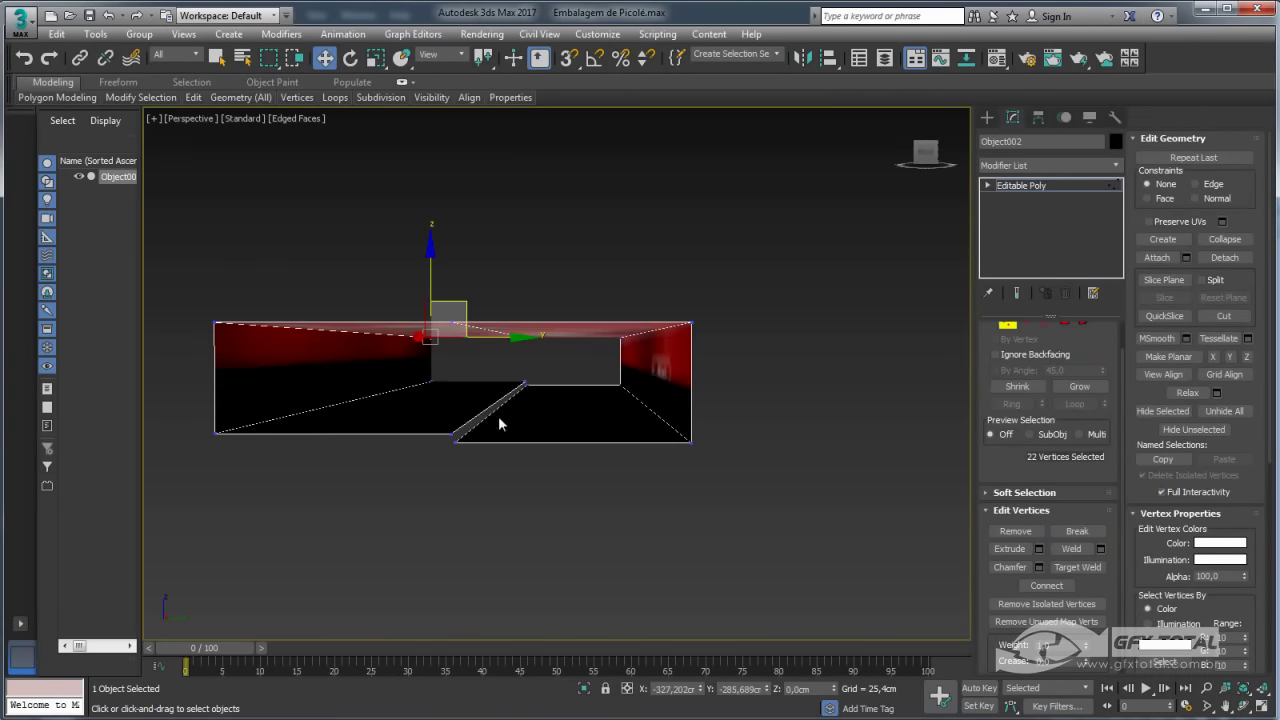
pyautogui.scroll(3, 545, 428)
# Target Weld the underside gap edge onto its neighbour, then check the popsicle-wrapper reference photo.
pyautogui.click(1026, 324)
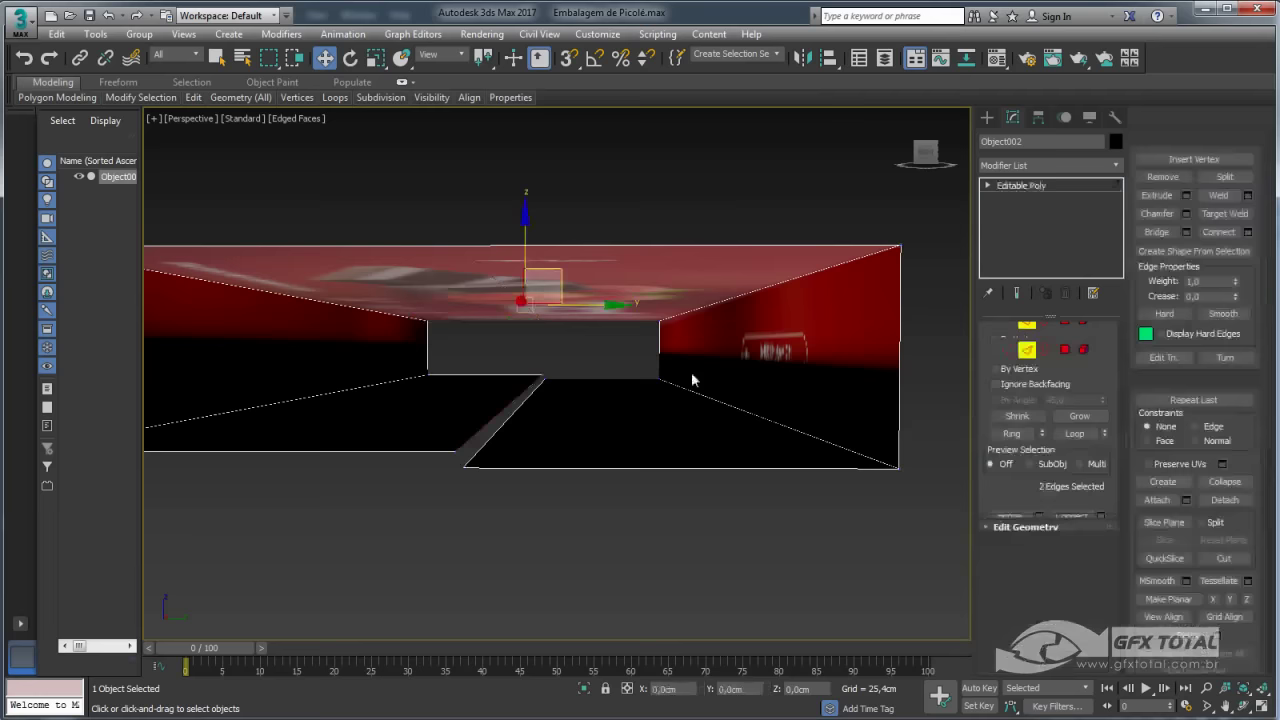
pyautogui.keyDown('alt'); pyautogui.moveTo(691, 372); pyautogui.dragTo(628, 422, button='middle'); pyautogui.keyUp('alt')
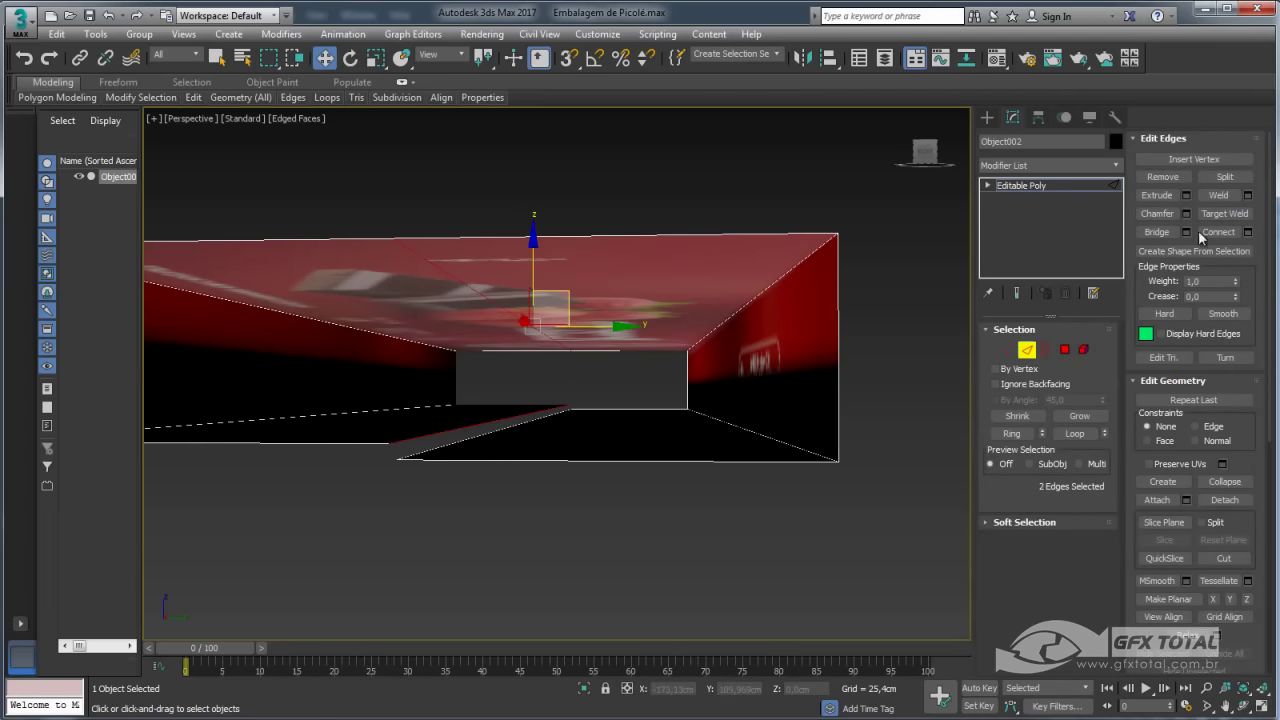
pyautogui.click(1226, 214)
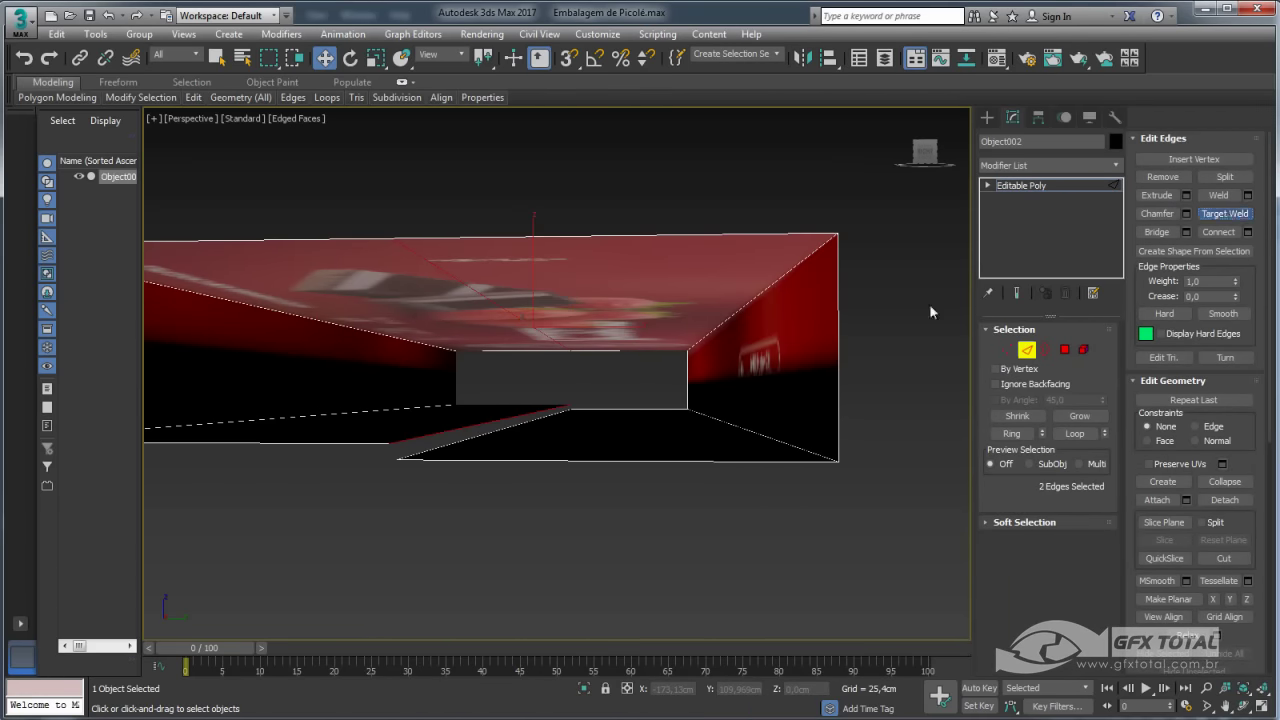
pyautogui.click(491, 430)
pyautogui.scroll(-6, 530, 430)
pyautogui.keyDown('alt'); pyautogui.moveTo(530, 430); pyautogui.dragTo(575, 484, button='middle'); pyautogui.keyUp('alt')
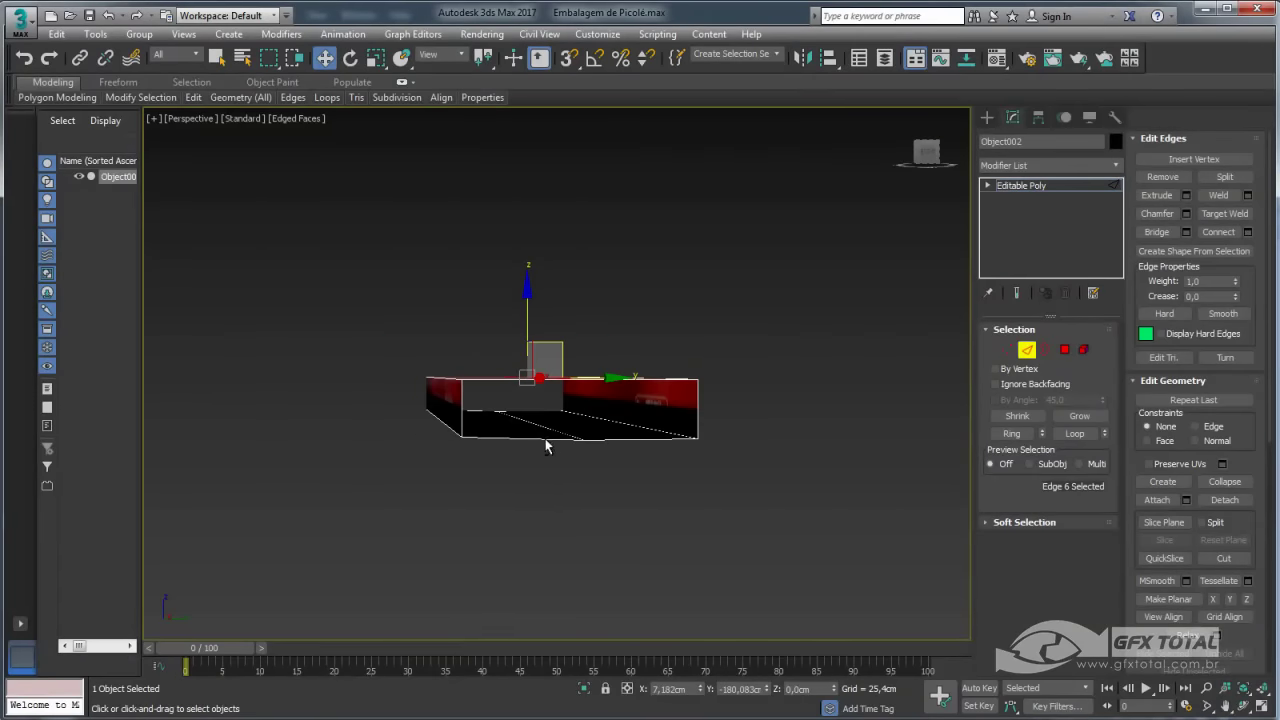
pyautogui.moveTo(501, 441)
pyautogui.keyDown('alt'); pyautogui.mouseDown(button='middle')
pyautogui.moveTo(509, 420)
pyautogui.moveTo(609, 449)
pyautogui.moveTo(602, 489)
pyautogui.moveTo(632, 493)
pyautogui.moveTo(538, 507)
pyautogui.moveTo(621, 549)
pyautogui.moveTo(737, 567)
pyautogui.mouseUp(button='middle'); pyautogui.keyUp('alt')
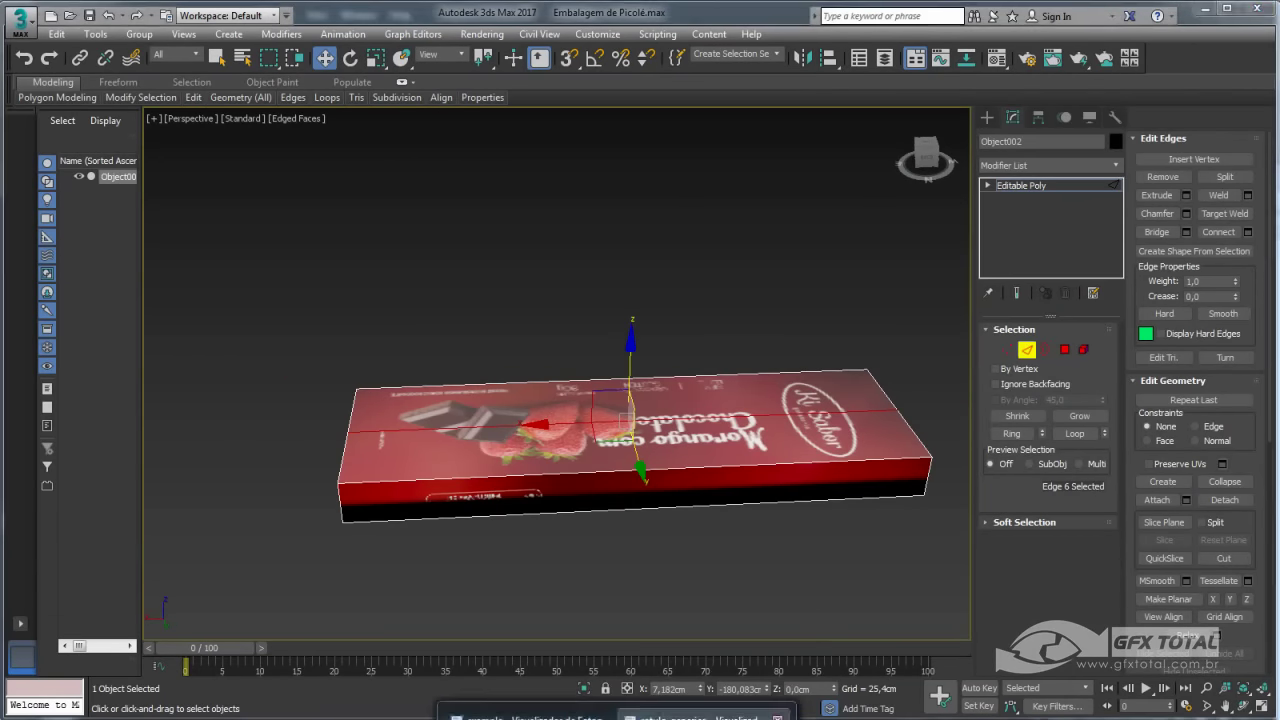
pyautogui.hotkey('alt', 'Tab')
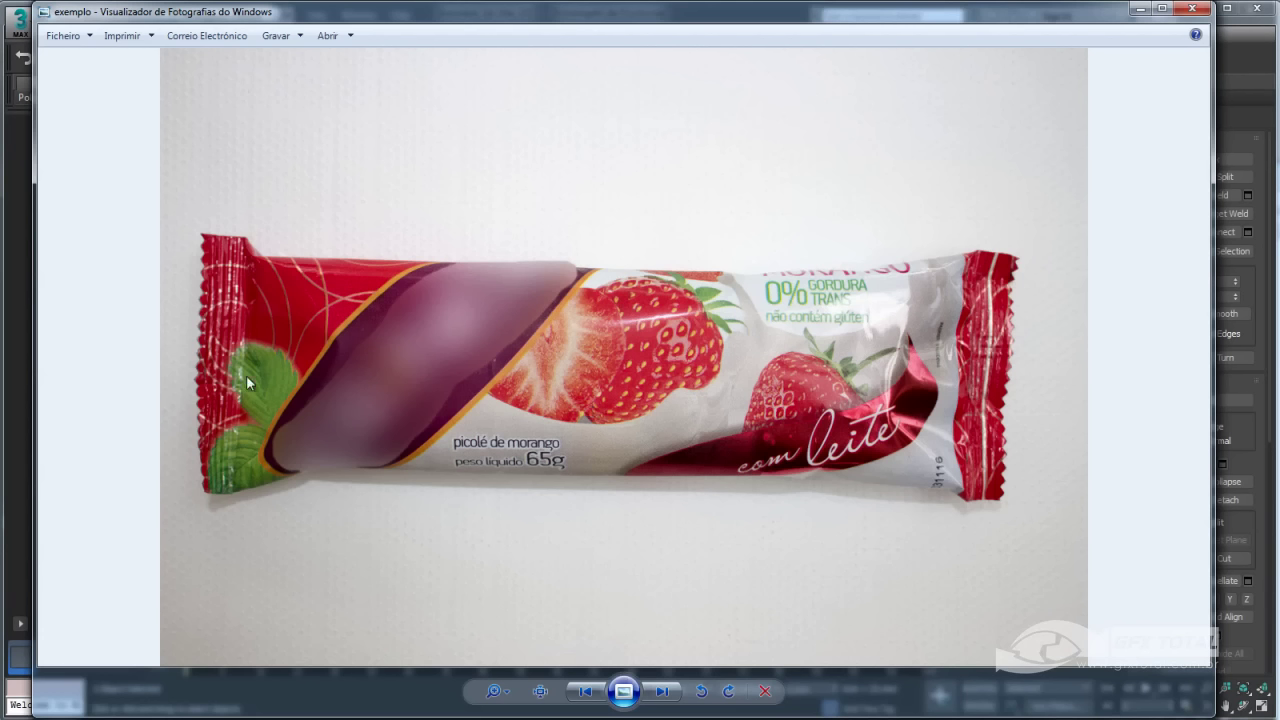
pyautogui.click(1135, 10)
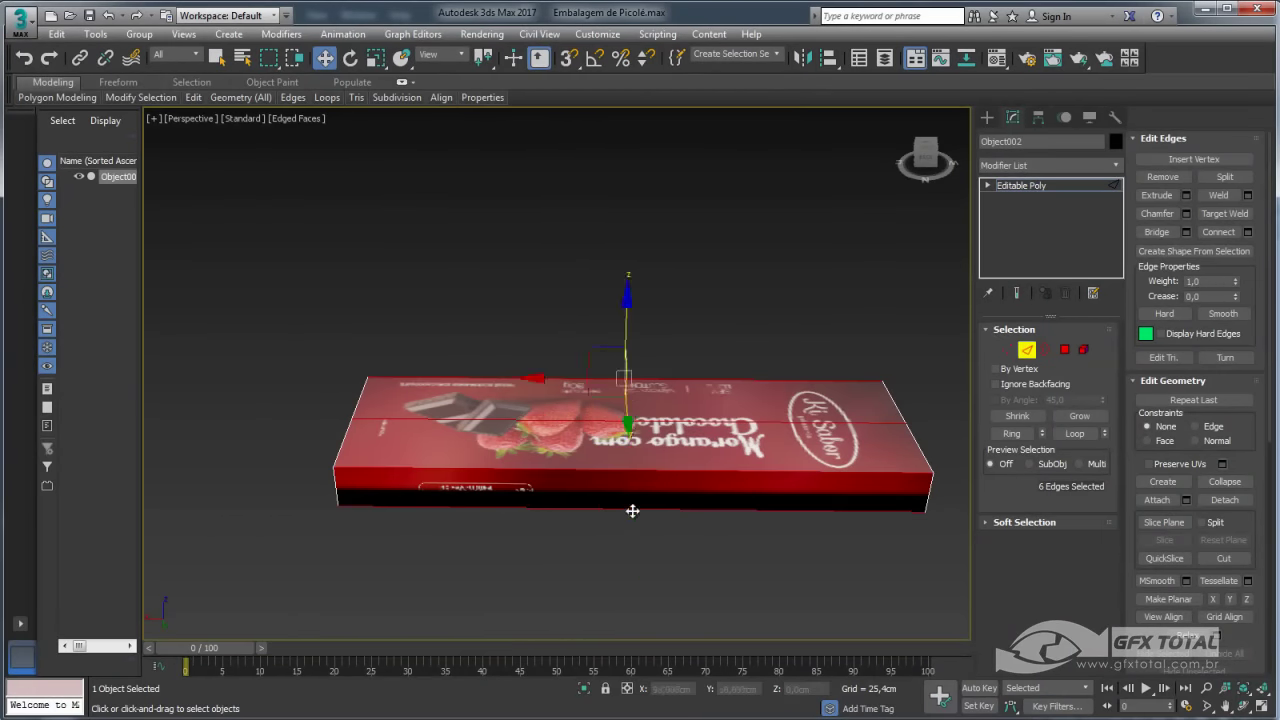
# Try connecting the end edges with 2 segments and pinch 92, then undo it.
pyautogui.keyDown('alt'); pyautogui.moveTo(583, 604); pyautogui.dragTo(592, 403, button='middle'); pyautogui.keyUp('alt')
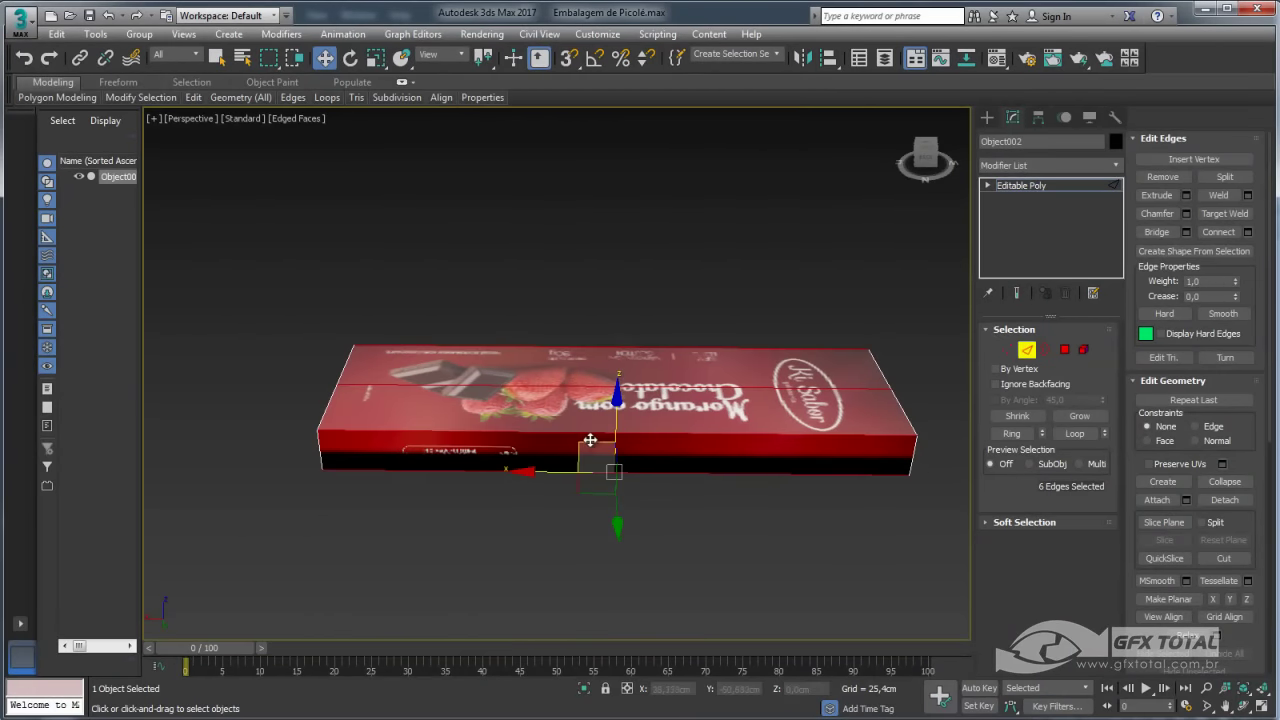
pyautogui.click(1247, 231)
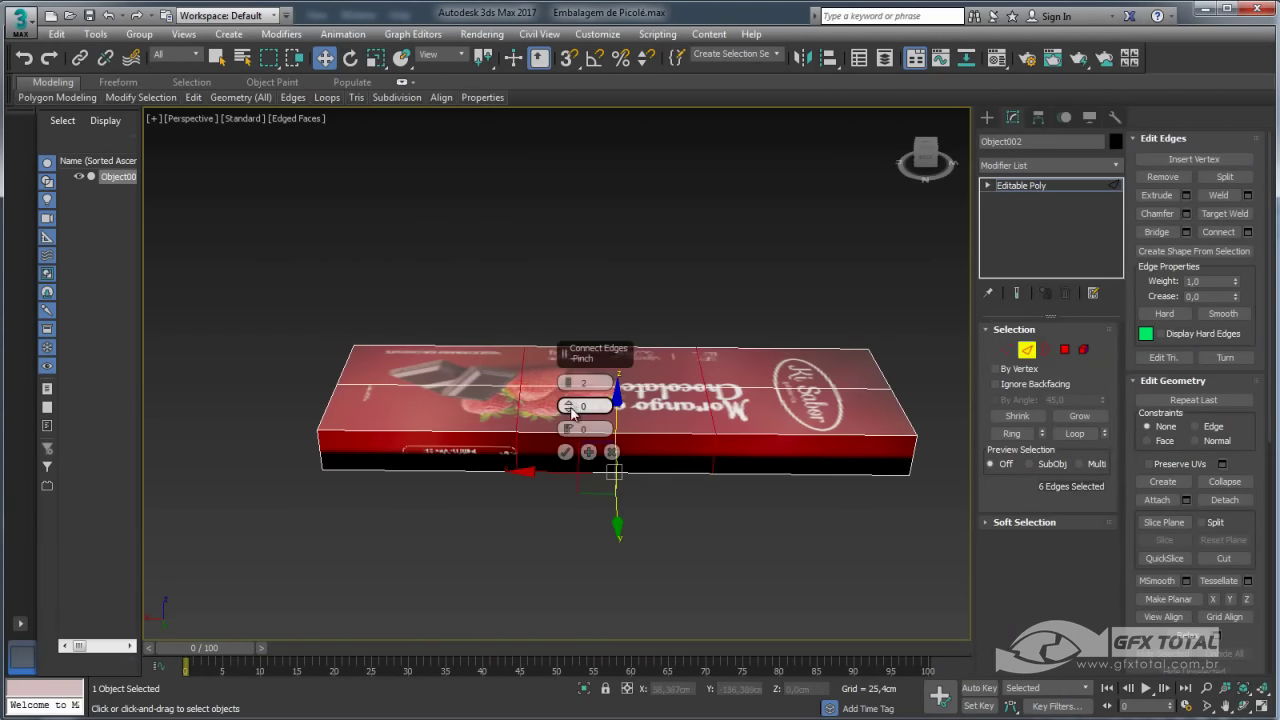
pyautogui.moveTo(572, 201); pyautogui.dragTo(572, 169)
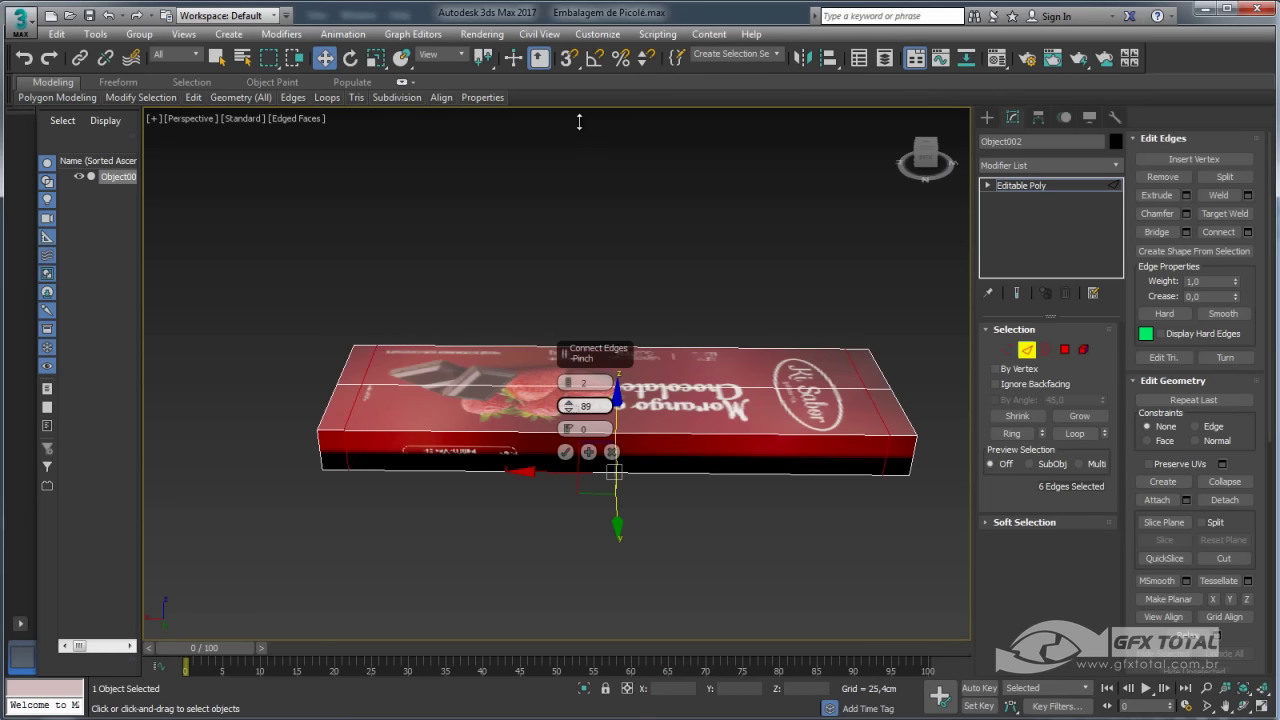
pyautogui.moveTo(591, 112); pyautogui.dragTo(591, 115)
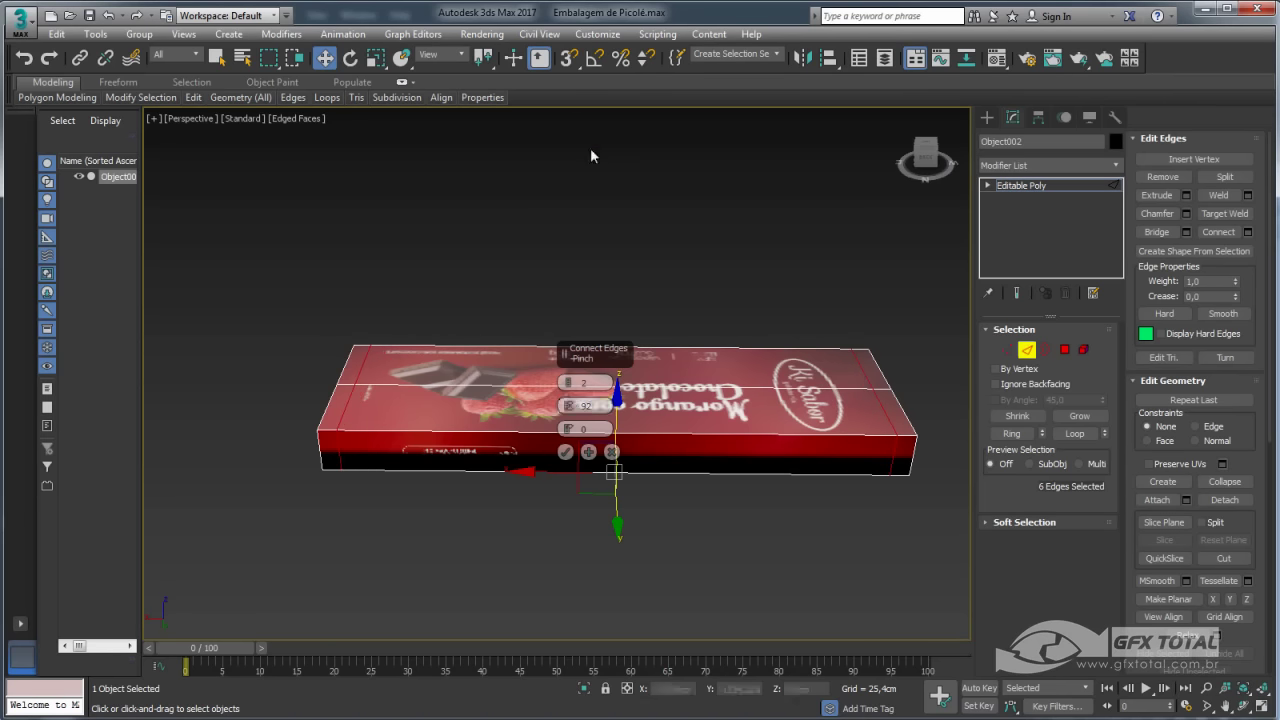
pyautogui.click(566, 451)
pyautogui.moveTo(566, 447)
pyautogui.keyDown('alt'); pyautogui.mouseDown(button='middle')
pyautogui.moveTo(540, 480)
pyautogui.moveTo(531, 376)
pyautogui.moveTo(553, 359)
pyautogui.mouseUp(button='middle'); pyautogui.keyUp('alt')
pyautogui.hotkey('ctrl', 'z')
# Redo the Connect with 2 segments and pinch raised to 94 after checking the reference photo.
pyautogui.click(1247, 231)
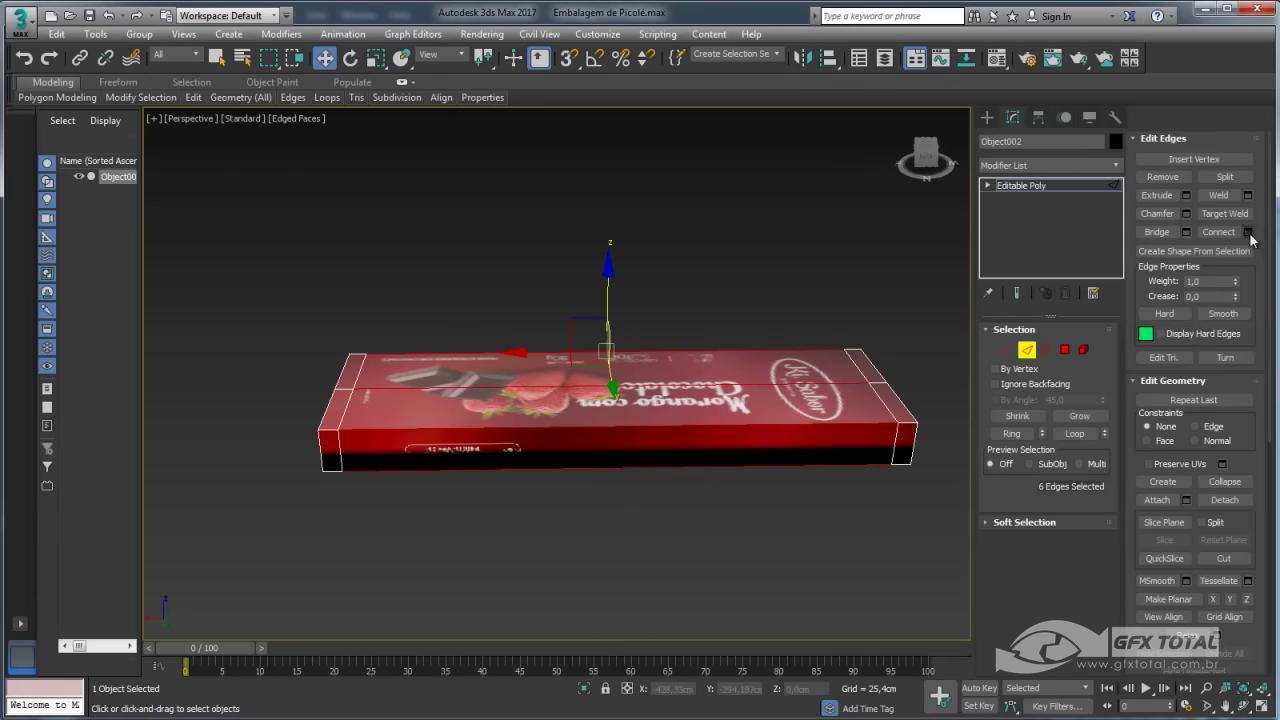
pyautogui.scroll(2, 441, 408)
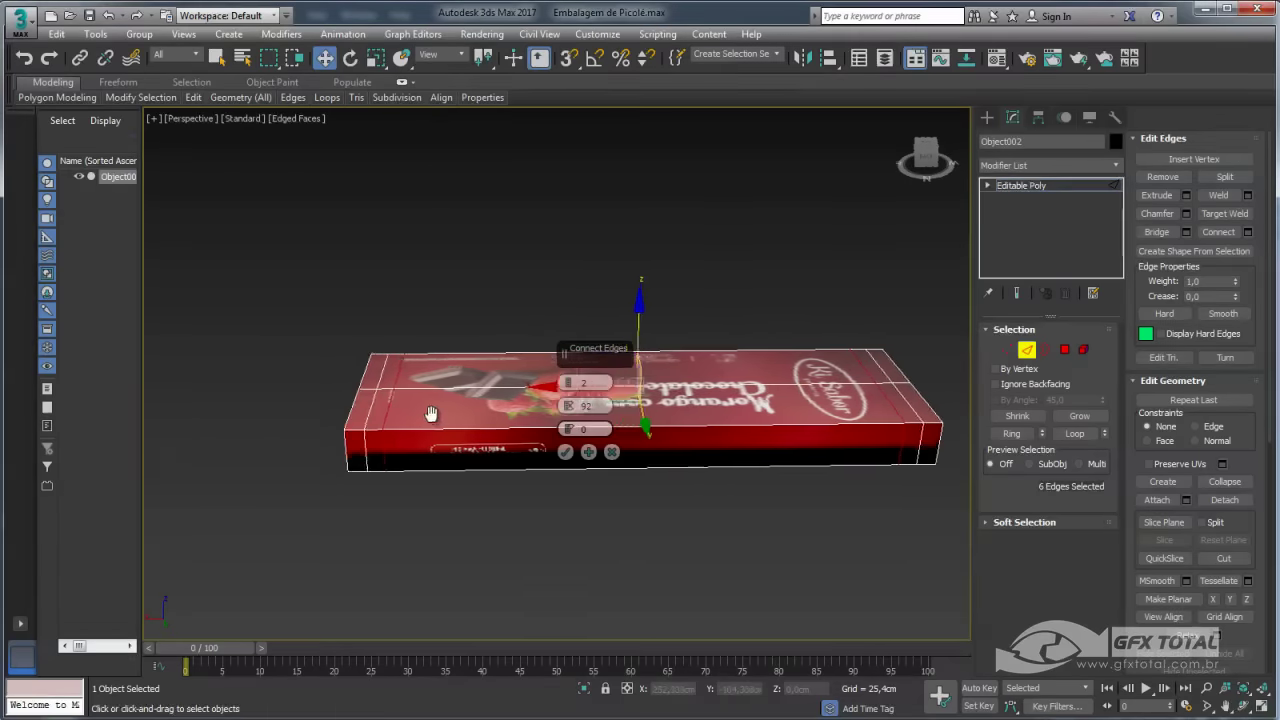
pyautogui.scroll(3, 441, 408)
pyautogui.keyDown('alt'); pyautogui.moveTo(441, 408); pyautogui.dragTo(488, 657, button='middle'); pyautogui.keyUp('alt')
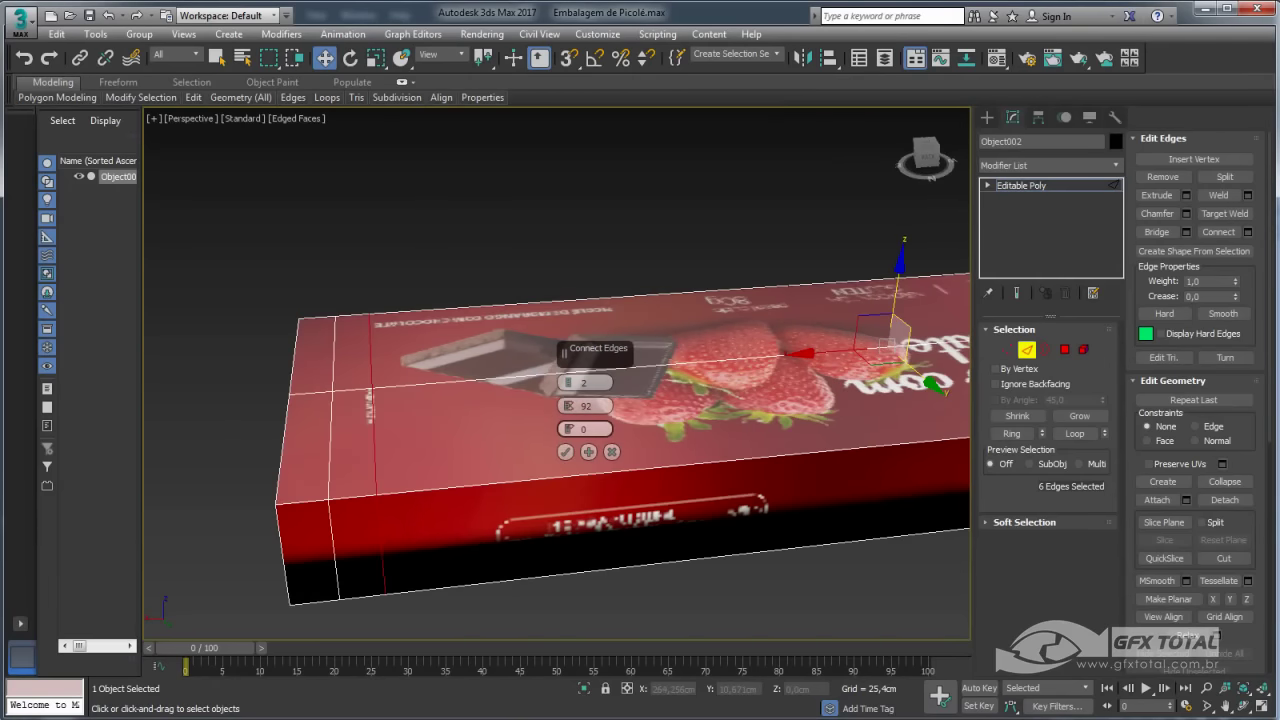
pyautogui.hotkey('alt', 'Tab')
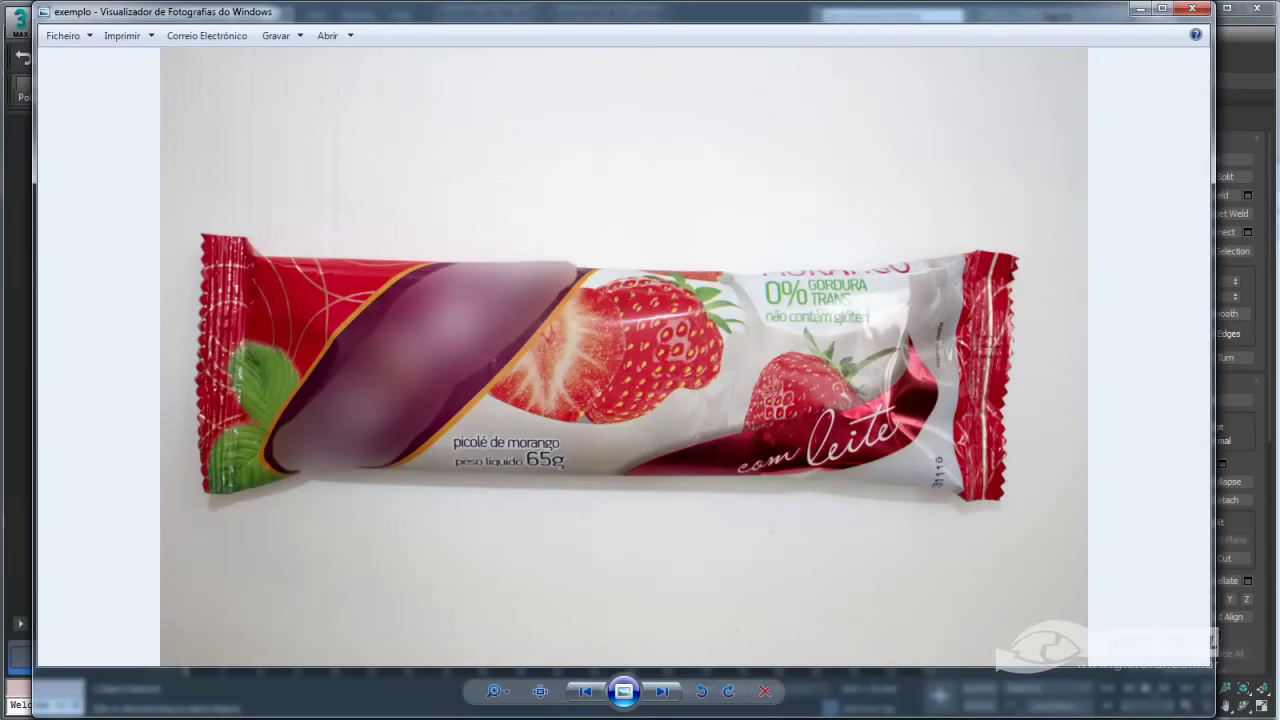
pyautogui.hotkey('alt', 'Tab')
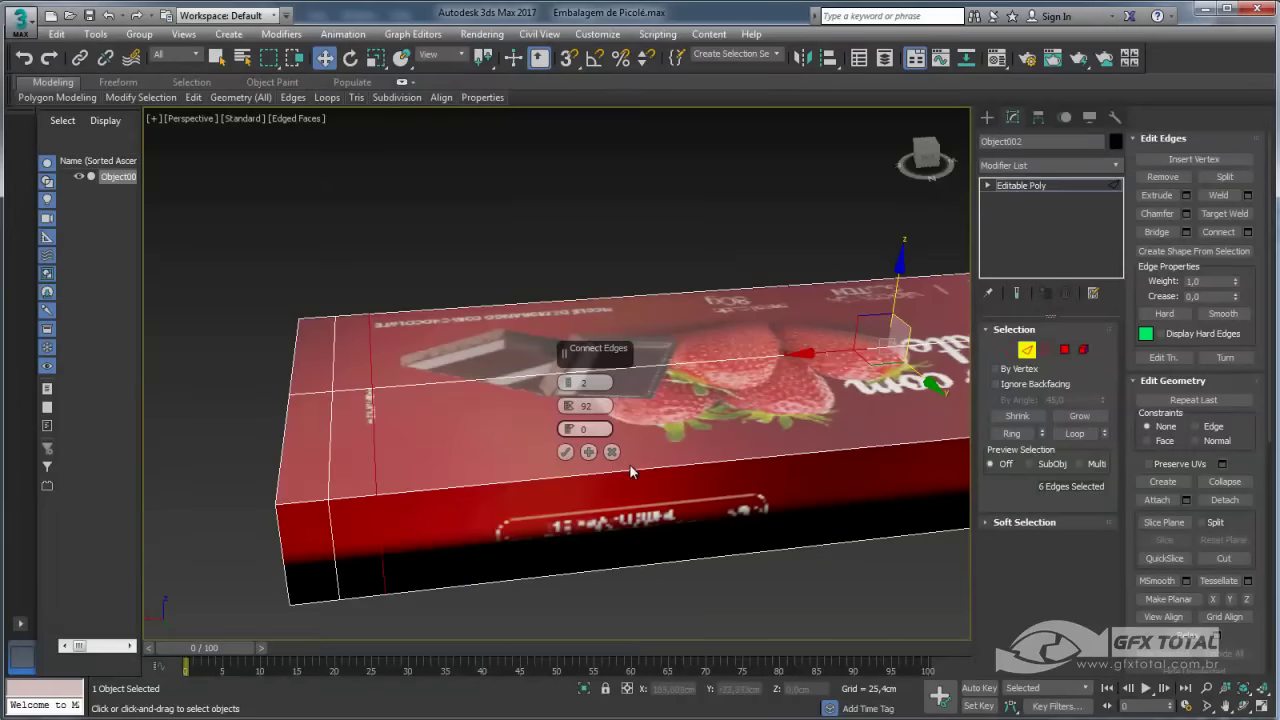
pyautogui.keyDown('alt'); pyautogui.moveTo(637, 472); pyautogui.dragTo(648, 416, button='middle'); pyautogui.keyUp('alt')
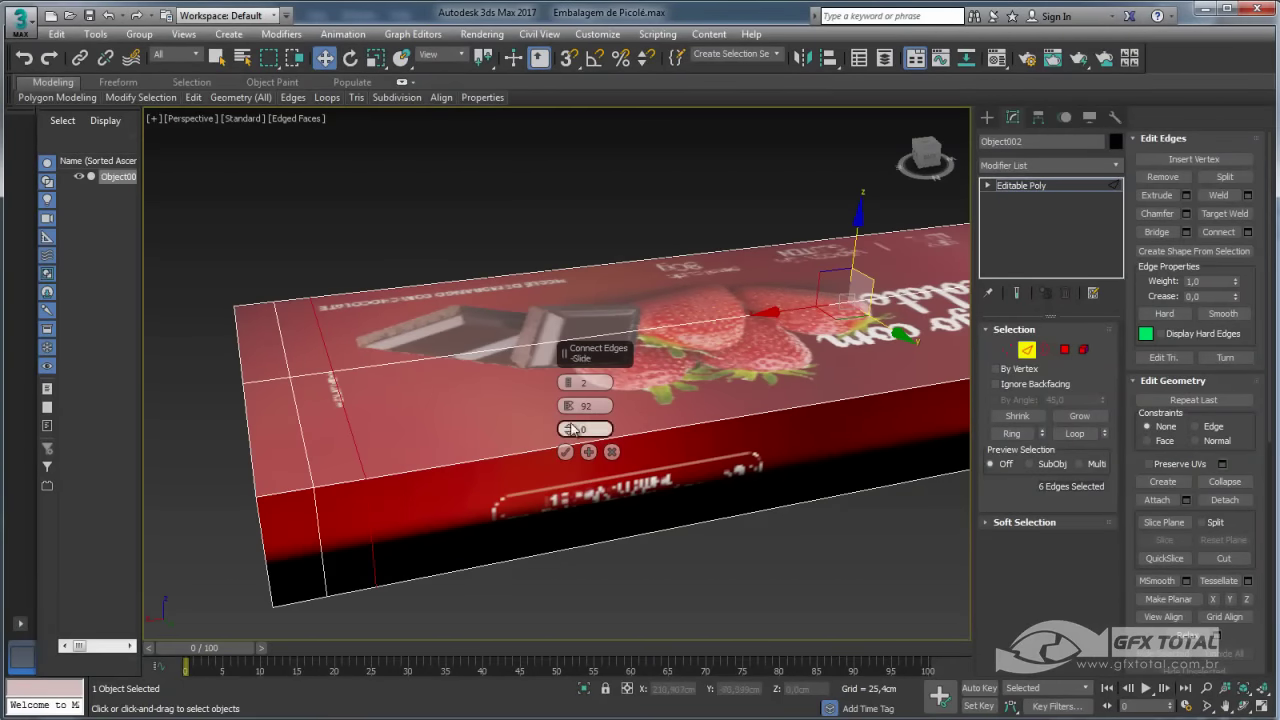
pyautogui.moveTo(567, 406); pyautogui.dragTo(566, 432)
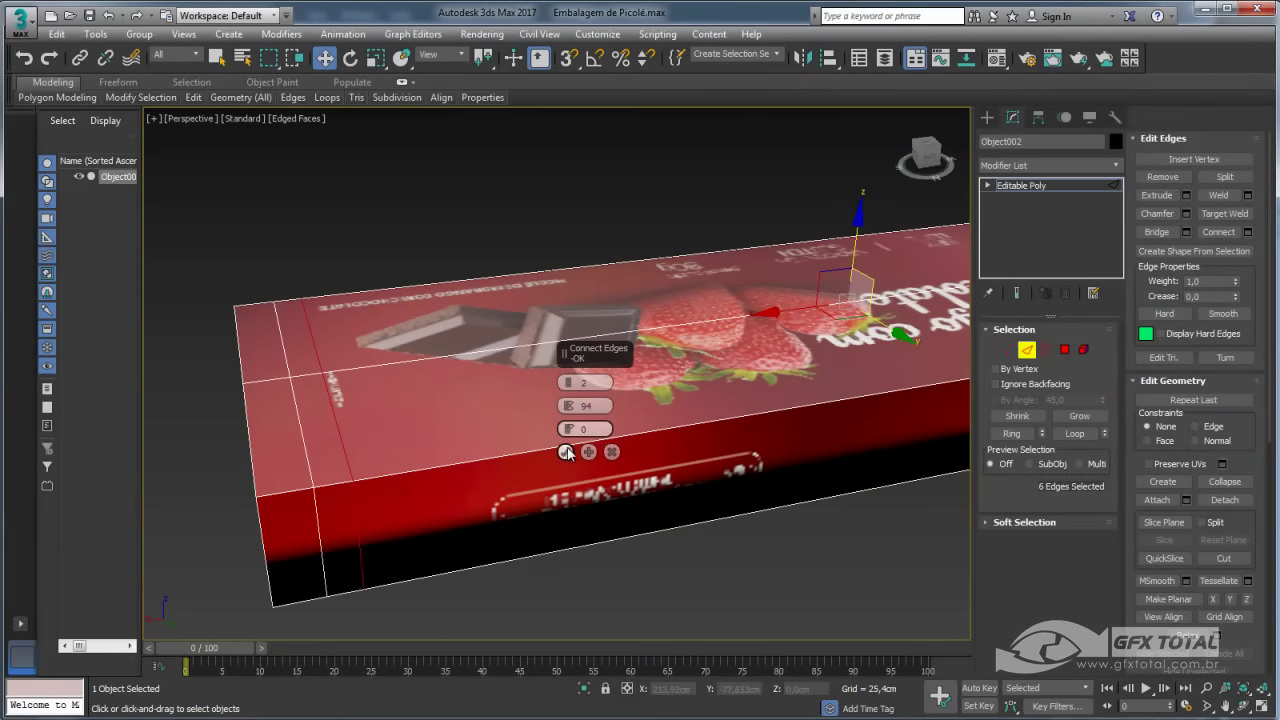
pyautogui.click(565, 452)
pyautogui.scroll(-5, 618, 324)
pyautogui.hotkey('ctrl', 'z')
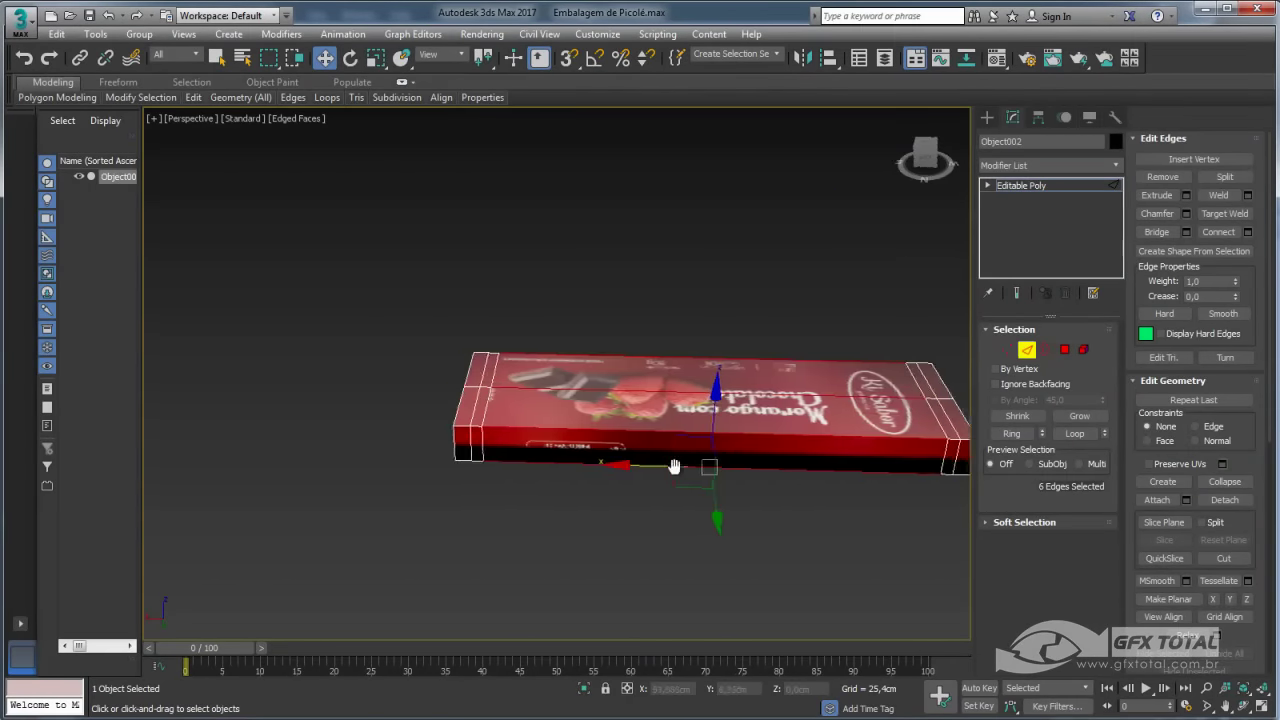
pyautogui.scroll(3, 620, 450)
# Add the same pinched 2-segment edge loops at the other end and inspect the box.
pyautogui.click(1247, 232)
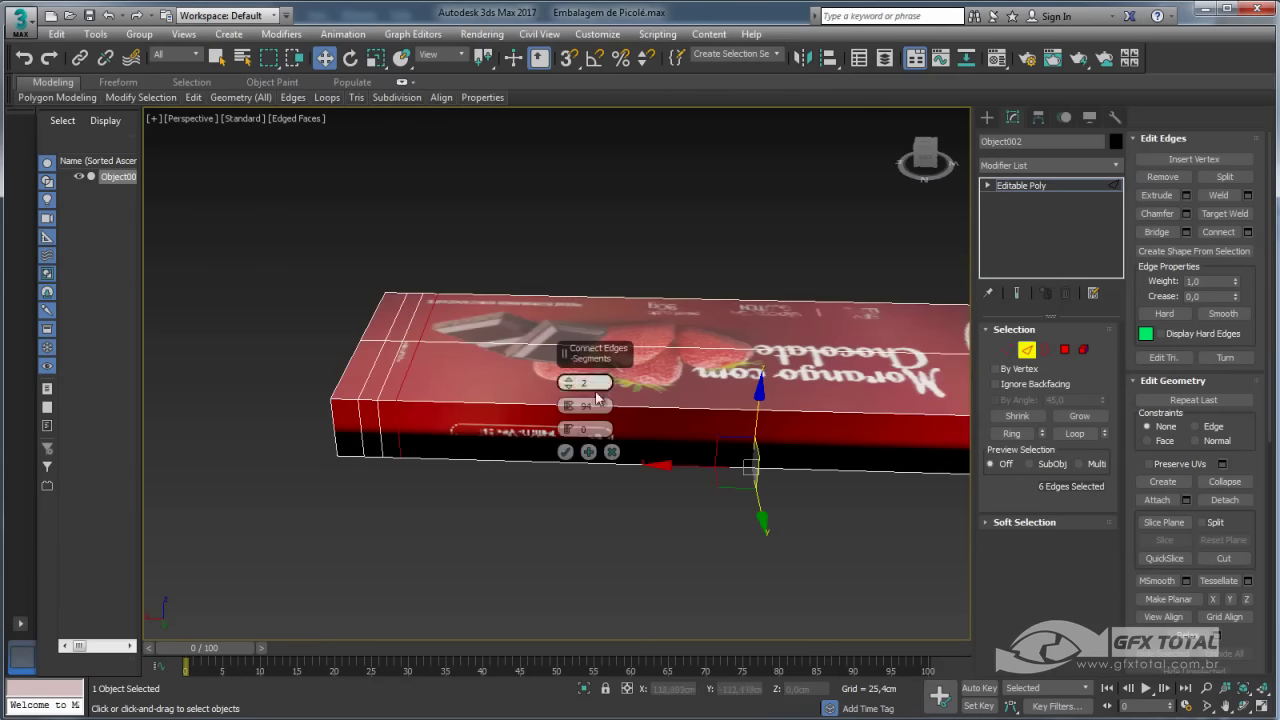
pyautogui.click(565, 452)
pyautogui.keyDown('alt'); pyautogui.moveTo(565, 452); pyautogui.dragTo(523, 425, button='middle'); pyautogui.keyUp('alt')
pyautogui.keyDown('alt'); pyautogui.moveTo(410, 470); pyautogui.dragTo(380, 507, button='middle'); pyautogui.keyUp('alt')
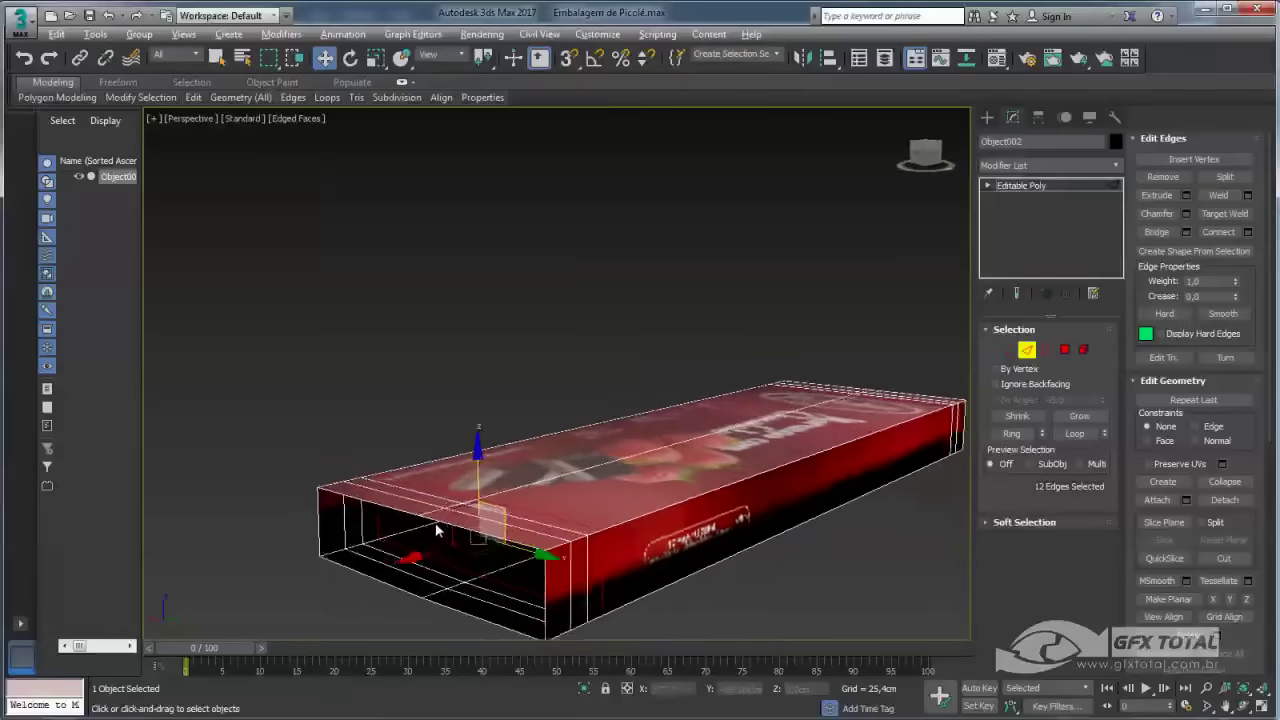
pyautogui.moveTo(380, 507)
pyautogui.keyDown('alt'); pyautogui.mouseDown(button='middle')
pyautogui.moveTo(658, 483)
pyautogui.moveTo(782, 454)
pyautogui.mouseUp(button='middle'); pyautogui.keyUp('alt')
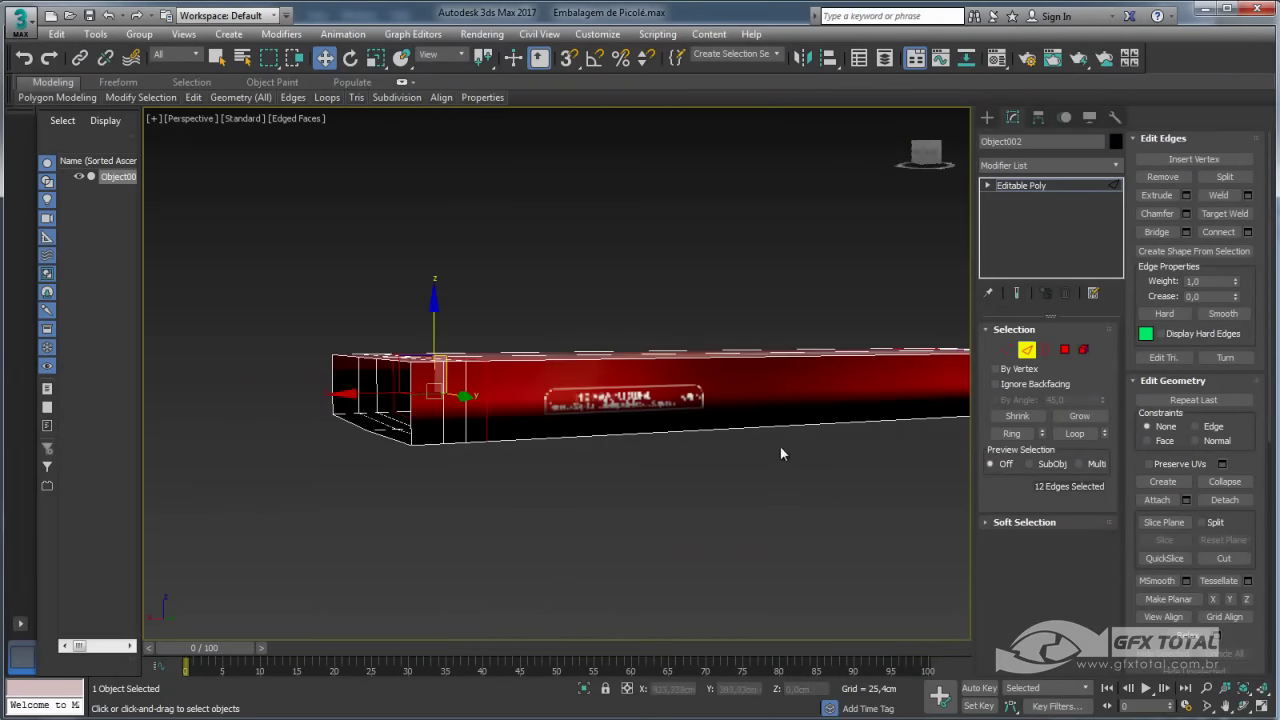
pyautogui.click(410, 402)
pyautogui.keyDown('alt'); pyautogui.moveTo(410, 402); pyautogui.dragTo(586, 471, button='middle'); pyautogui.keyUp('alt')
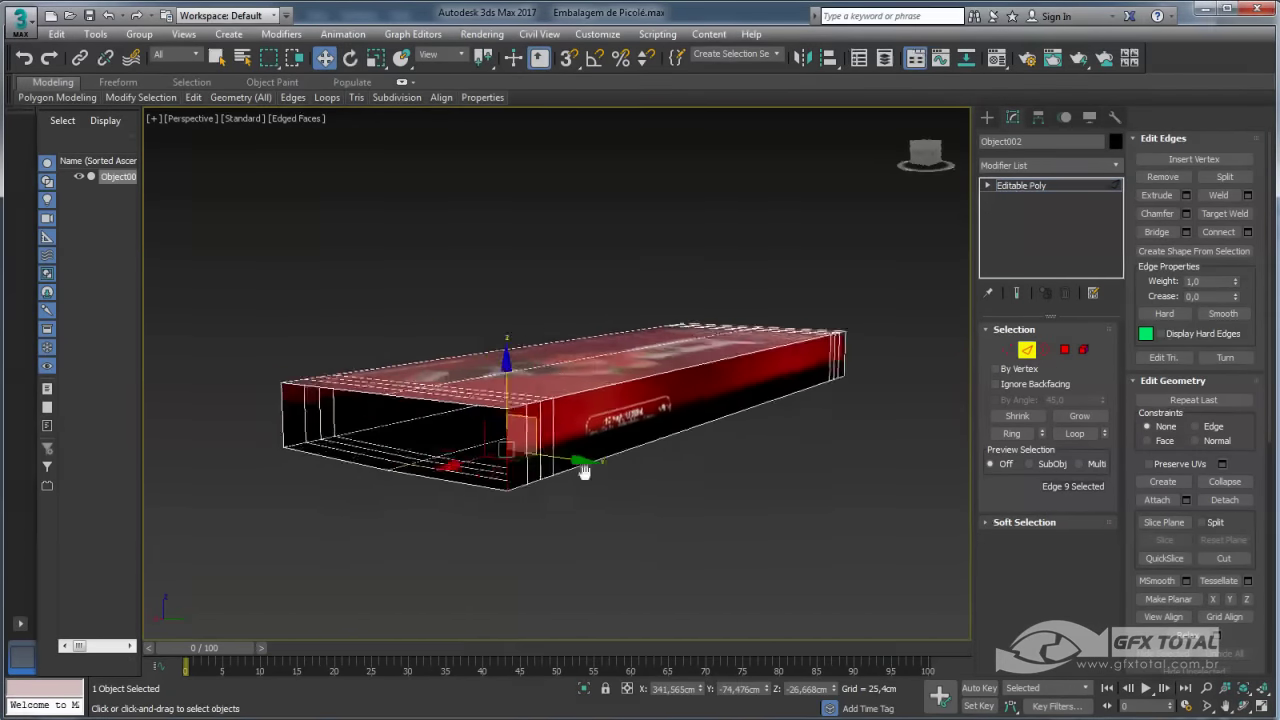
# Select the near open border and Cap it with a new face.
pyautogui.click(1045, 349)
pyautogui.click(533, 423)
pyautogui.keyDown('alt'); pyautogui.moveTo(533, 423); pyautogui.dragTo(538, 484, button='middle'); pyautogui.keyUp('alt')
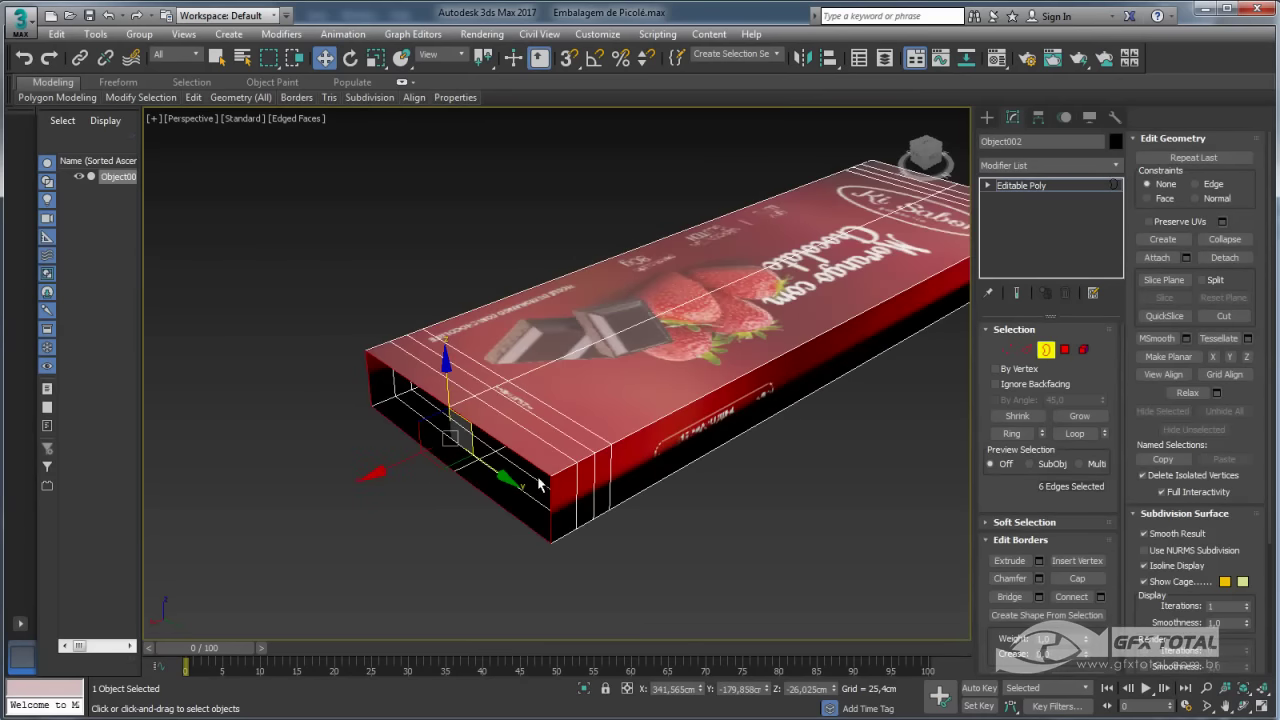
pyautogui.click(1077, 579)
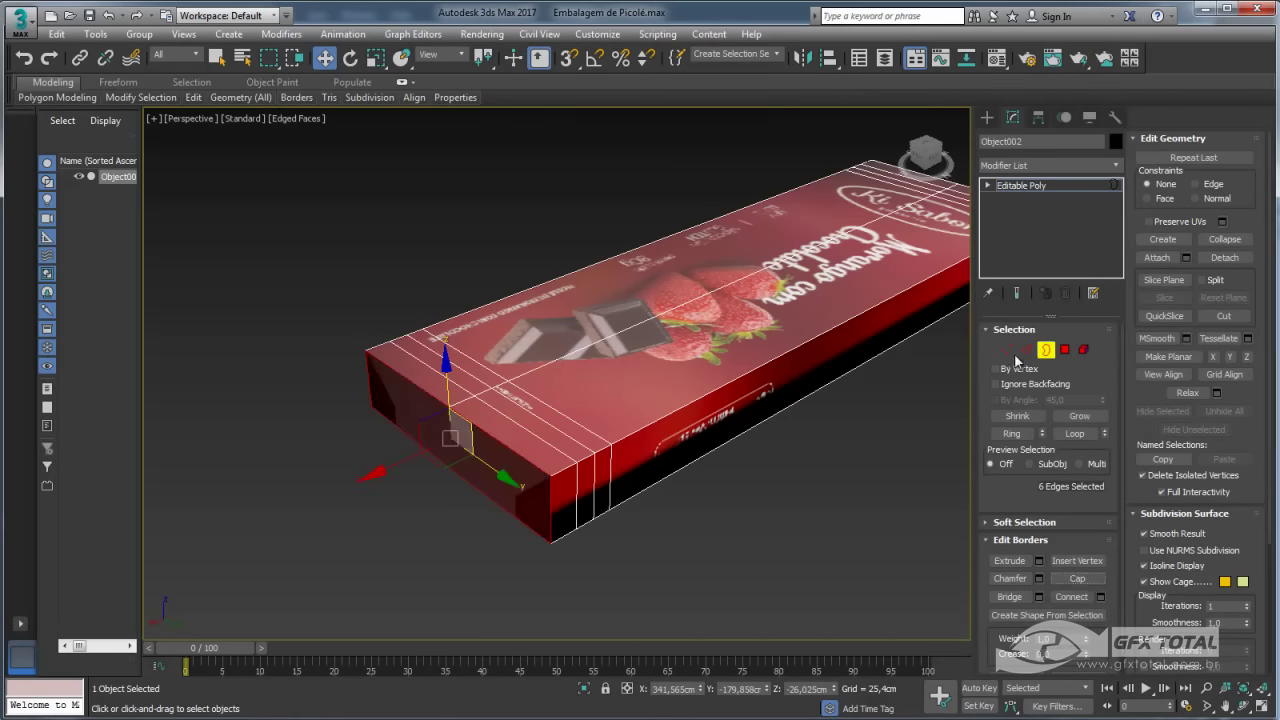
# In Vertex mode, select two vertices at the box end and orbit around the box.
pyautogui.click(1010, 351)
pyautogui.keyDown('alt'); pyautogui.moveTo(460, 470); pyautogui.dragTo(371, 523, button='middle'); pyautogui.keyUp('alt')
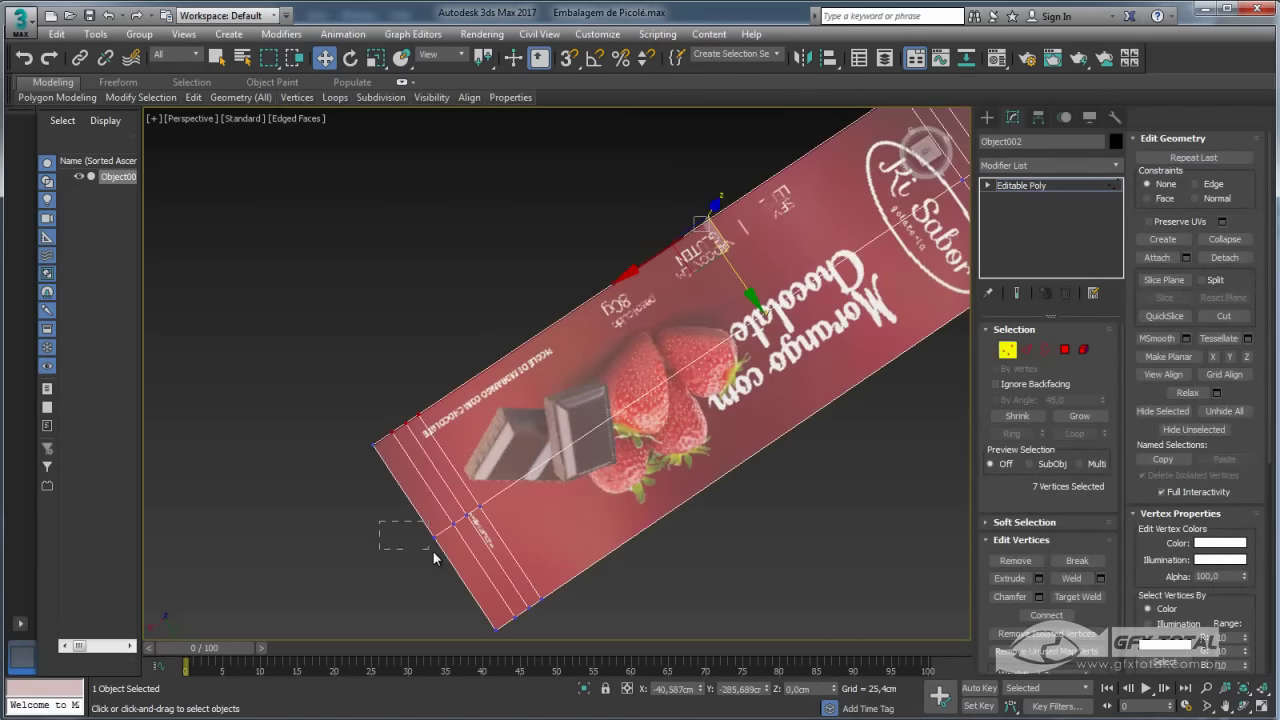
pyautogui.moveTo(379, 521); pyautogui.dragTo(432, 552)
pyautogui.keyDown('alt'); pyautogui.moveTo(440, 555); pyautogui.dragTo(700, 440, button='middle'); pyautogui.keyUp('alt')
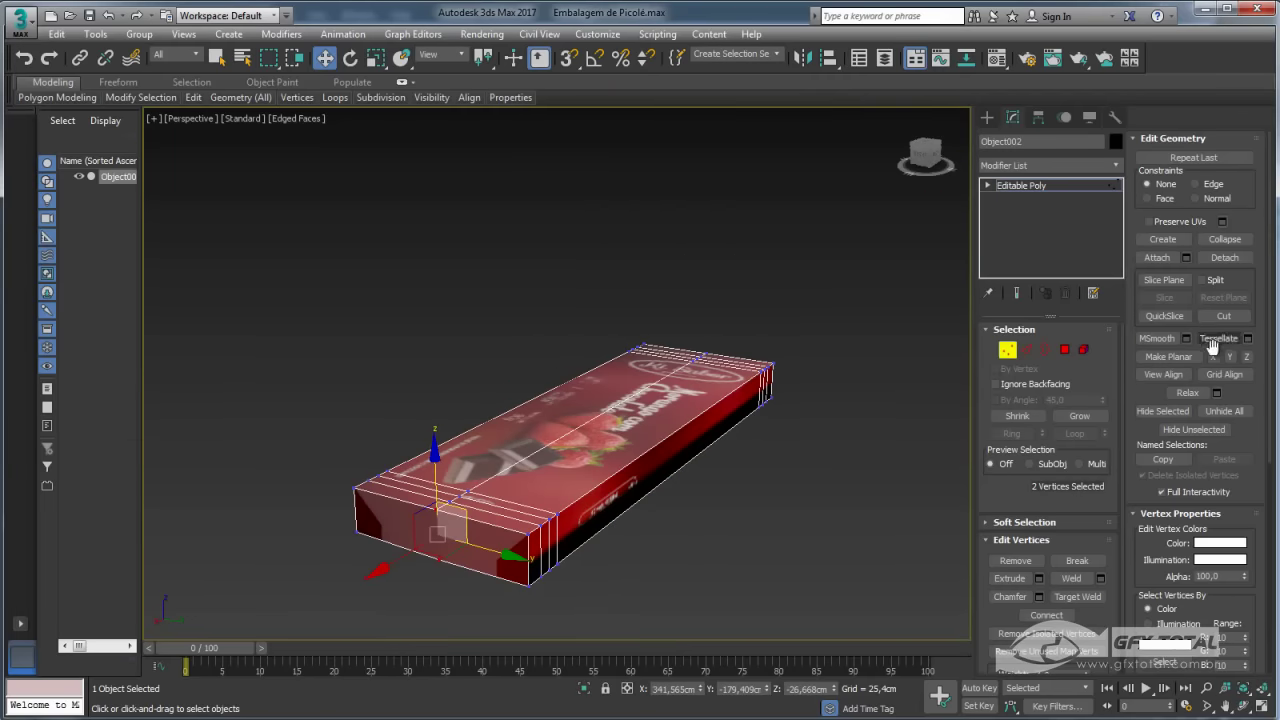
pyautogui.keyDown('alt'); pyautogui.moveTo(837, 514); pyautogui.dragTo(577, 355, button='middle'); pyautogui.keyUp('alt')
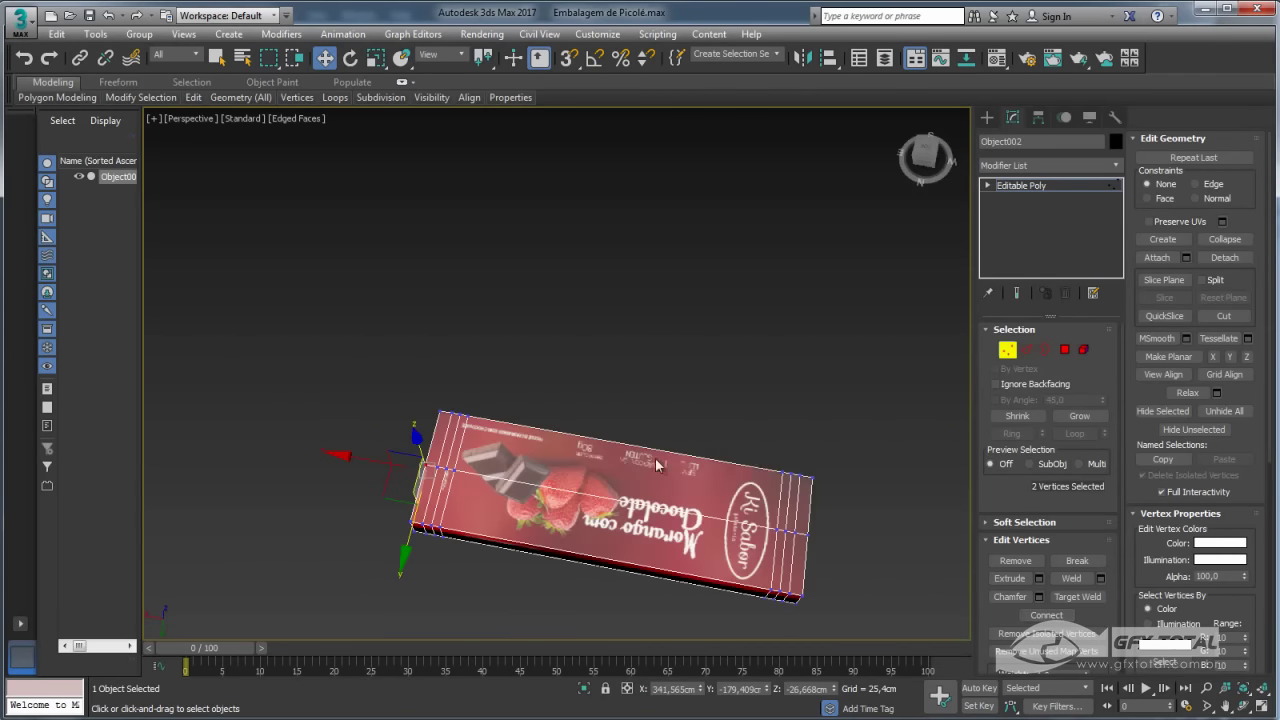
pyautogui.scroll(5, 577, 355)
pyautogui.keyDown('alt'); pyautogui.moveTo(703, 420); pyautogui.dragTo(686, 322, button='middle'); pyautogui.keyUp('alt')
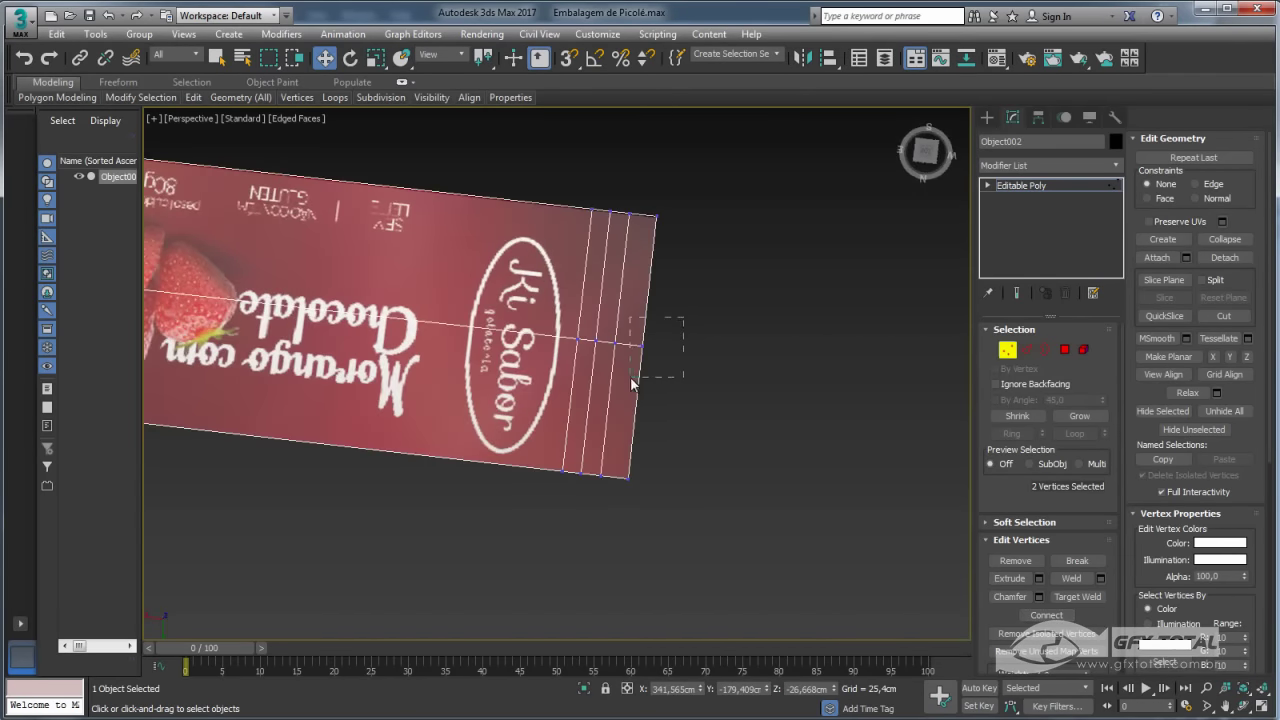
pyautogui.keyDown('alt'); pyautogui.moveTo(612, 378); pyautogui.dragTo(680, 330, button='middle'); pyautogui.keyUp('alt')
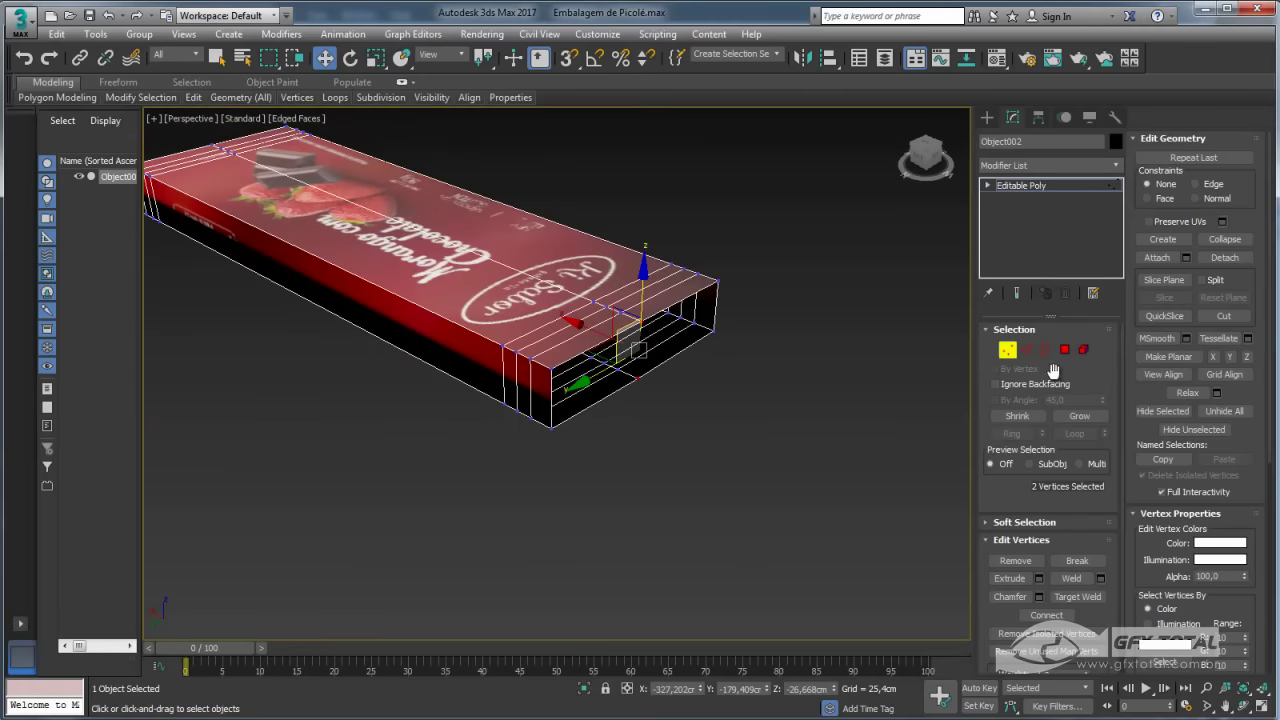
# Cap the remaining open border and return to Vertex mode.
pyautogui.press('3')
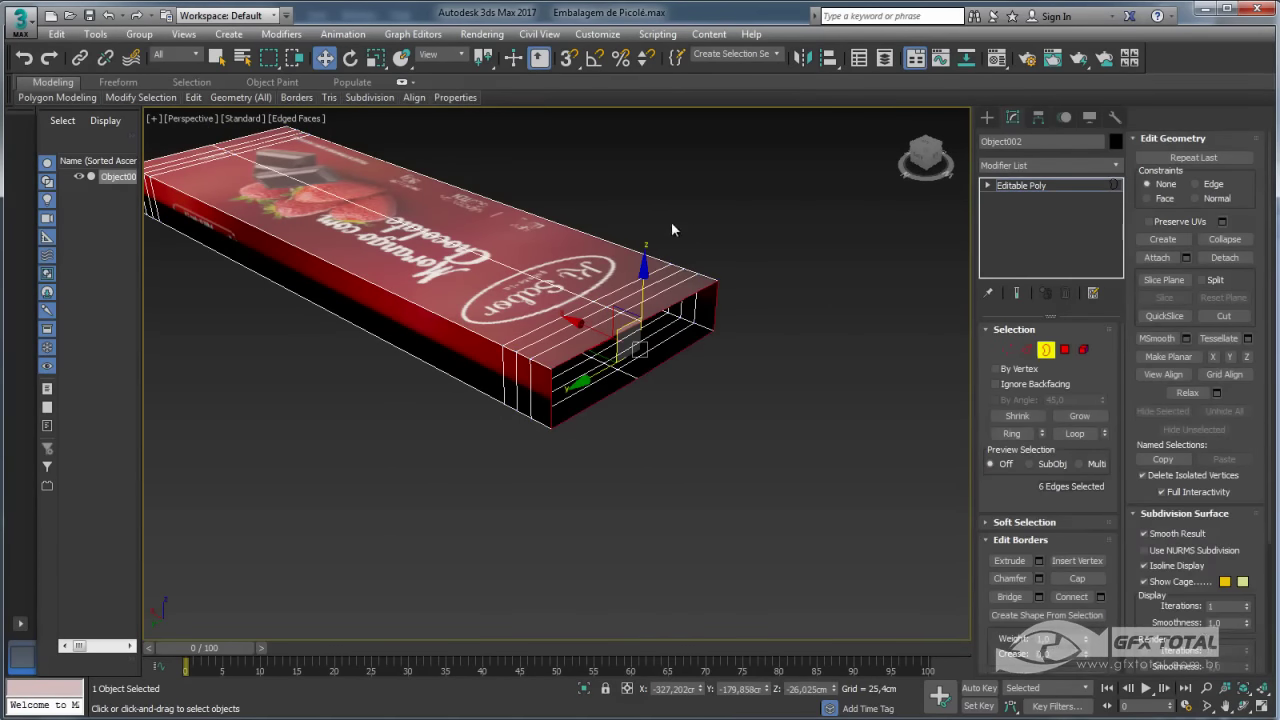
pyautogui.click(1076, 579)
pyautogui.click(1007, 350)
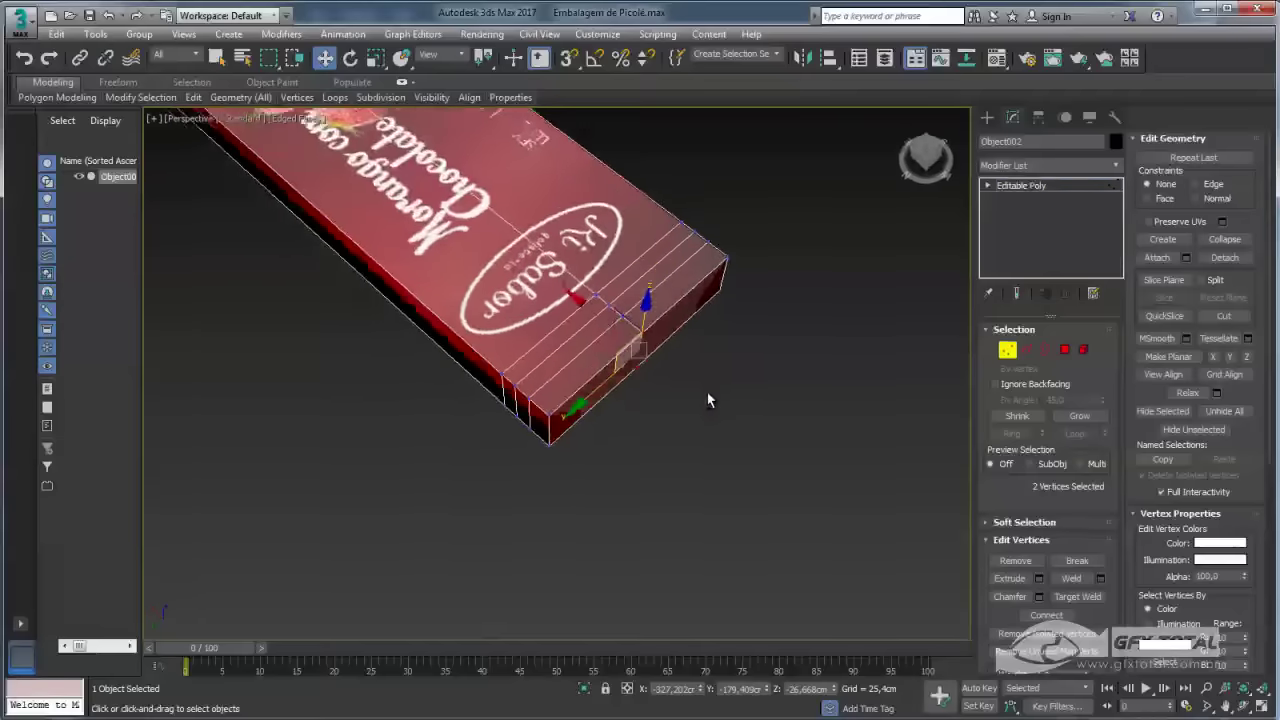
pyautogui.keyDown('alt'); pyautogui.moveTo(707, 392); pyautogui.dragTo(824, 419, button='middle'); pyautogui.keyUp('alt')
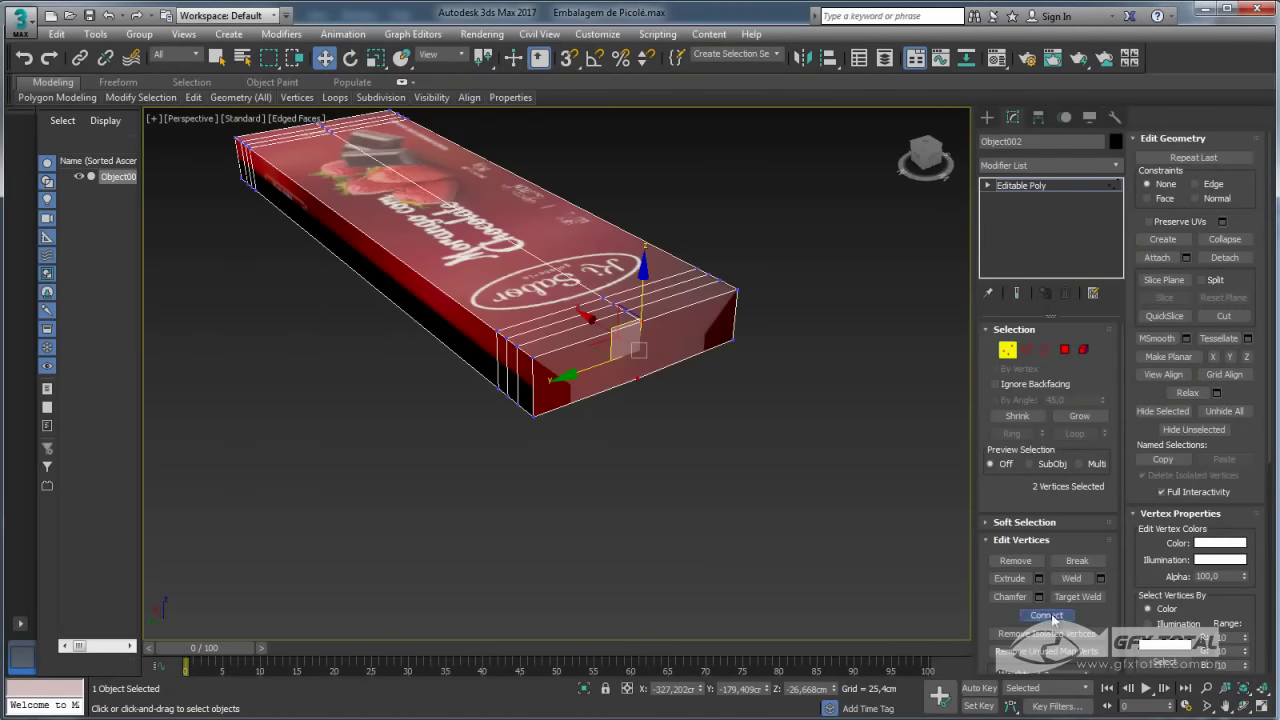
pyautogui.scroll(-3, 749, 412)
pyautogui.keyDown('alt'); pyautogui.moveTo(749, 412); pyautogui.dragTo(790, 343, button='middle'); pyautogui.keyUp('alt')
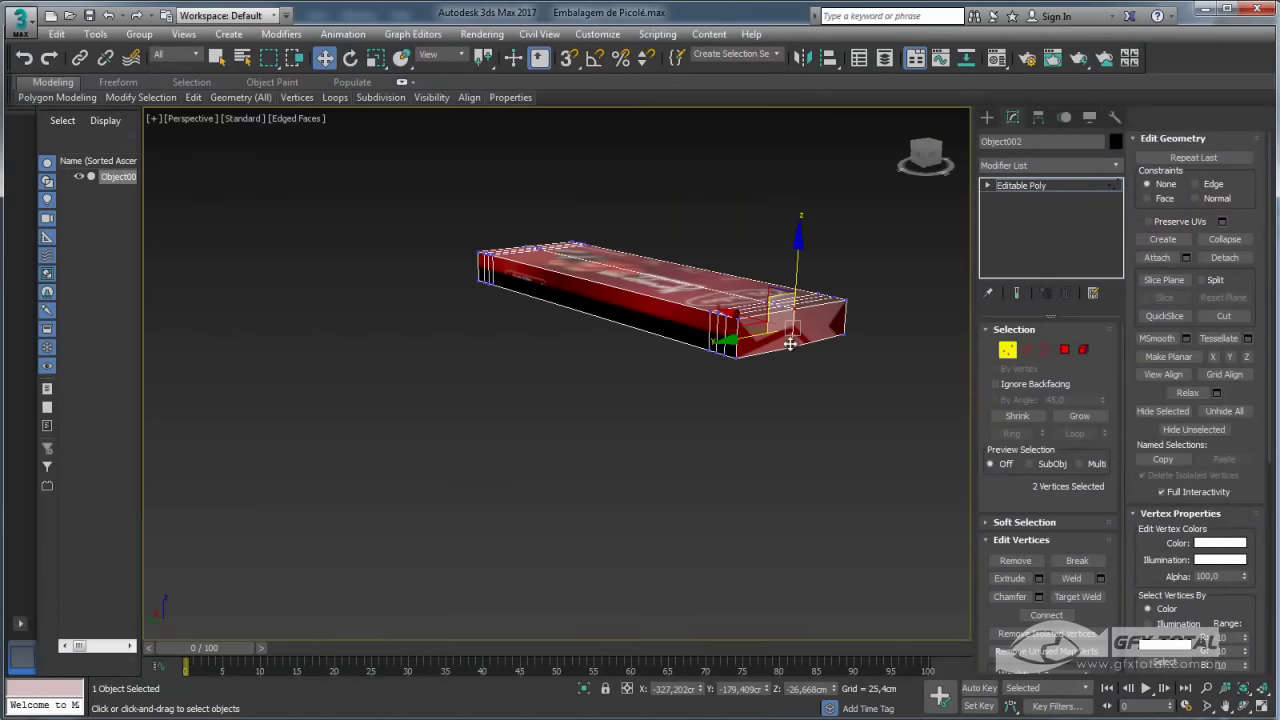
# Select the polygons on the wrapper's left end in Polygon mode.
pyautogui.click(1066, 350)
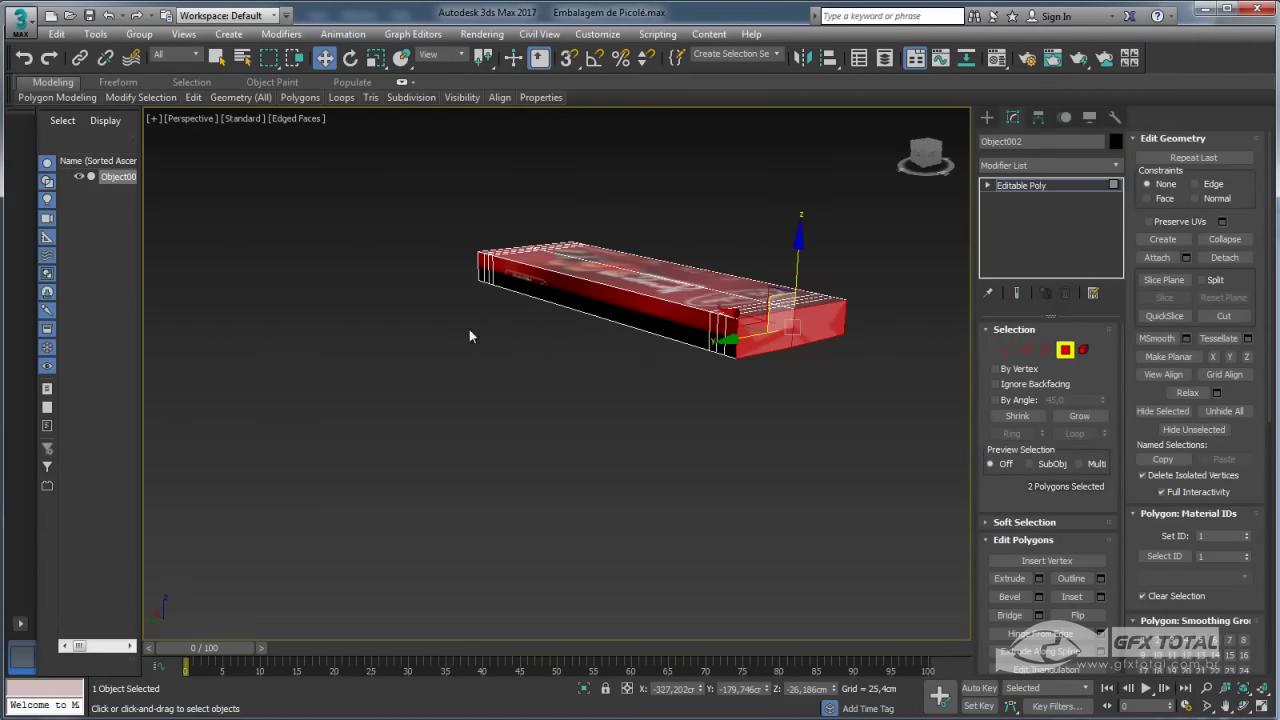
pyautogui.keyDown('alt'); pyautogui.moveTo(471, 331); pyautogui.dragTo(636, 322, button='middle'); pyautogui.keyUp('alt')
pyautogui.keyDown('ctrl'); pyautogui.click(440, 390); pyautogui.keyUp('ctrl')
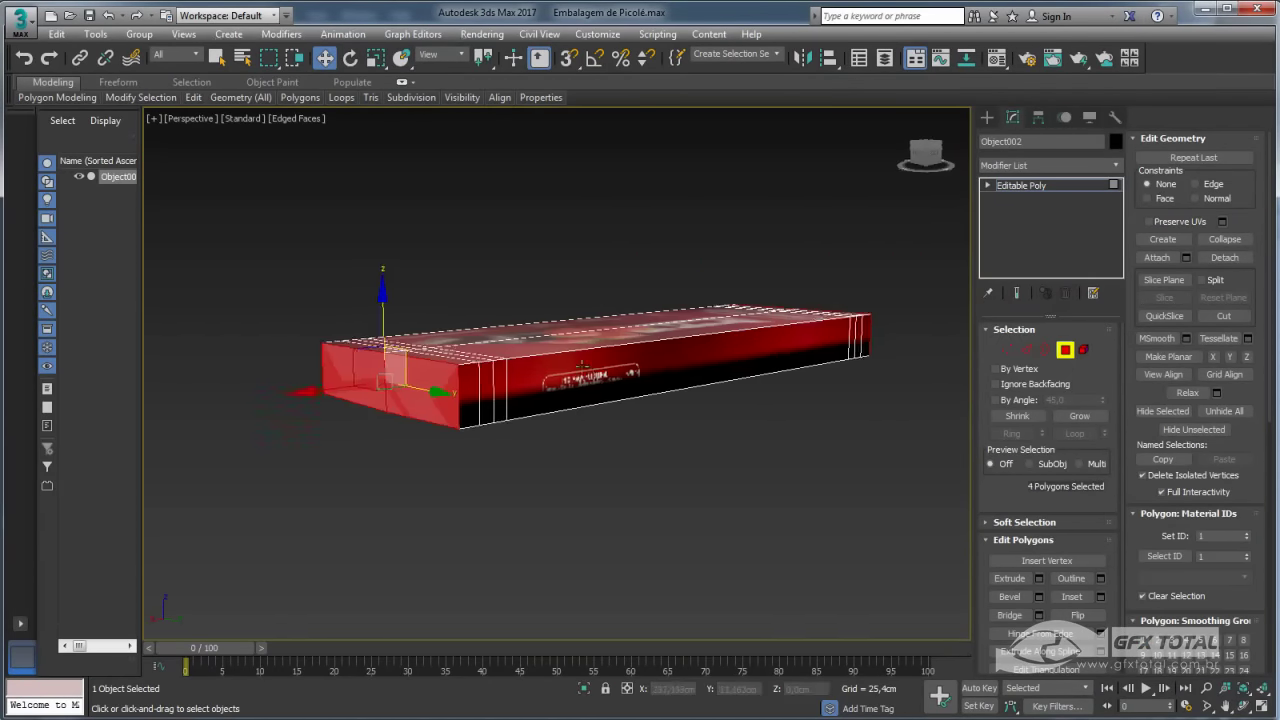
pyautogui.moveTo(440, 390)
pyautogui.keyDown('alt'); pyautogui.mouseDown(button='middle')
pyautogui.moveTo(686, 384)
pyautogui.moveTo(596, 415)
pyautogui.mouseUp(button='middle'); pyautogui.keyUp('alt')
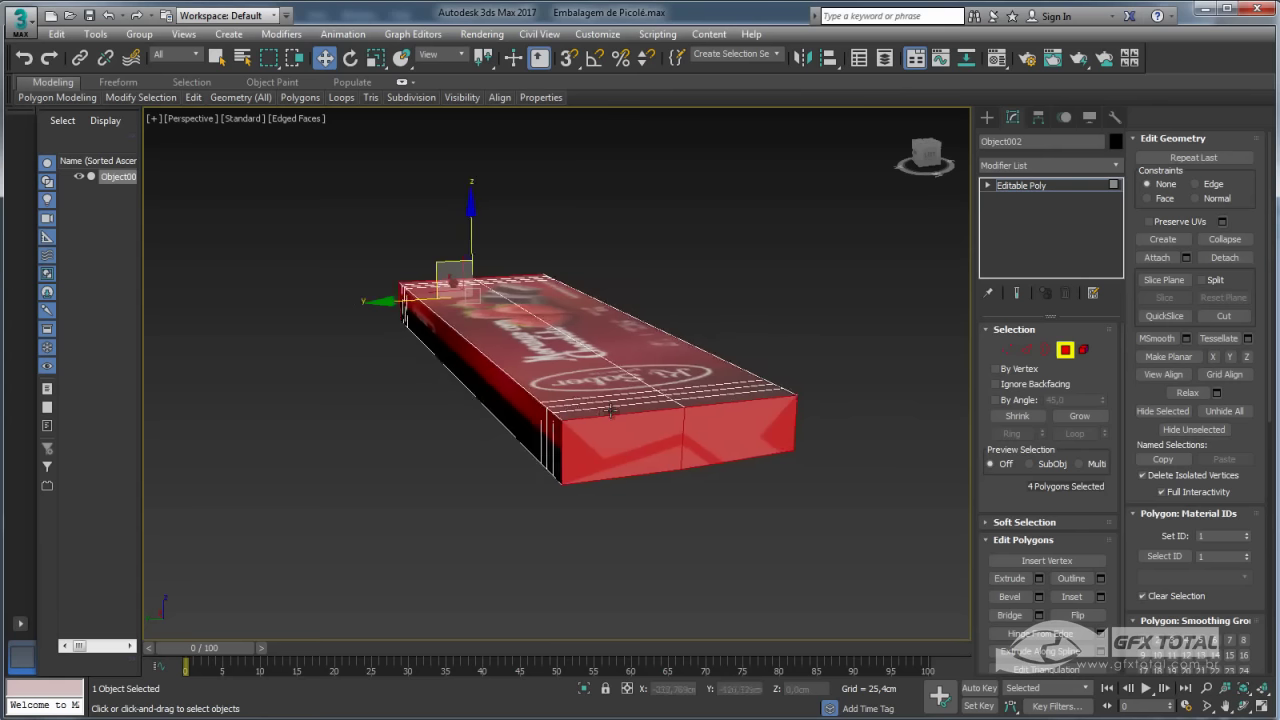
# Test squashing the end polygons in Z with Select and Scale, then expand Soft Selection.
pyautogui.press('r')
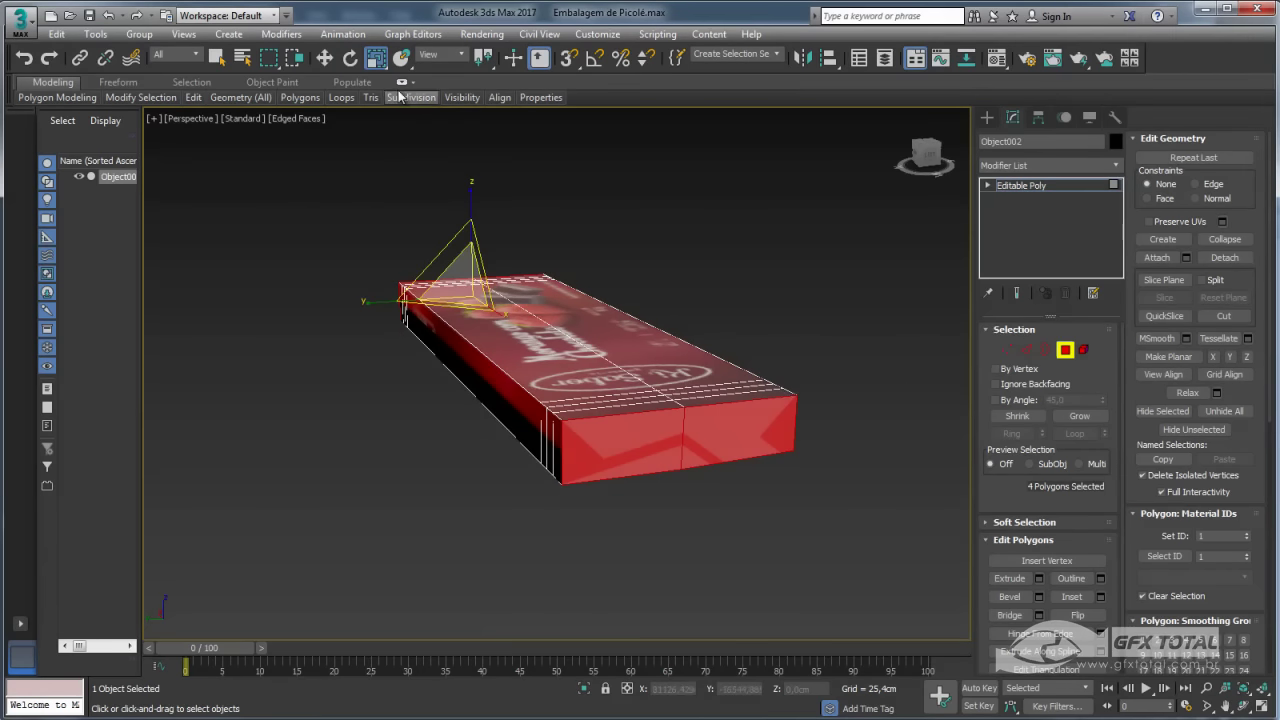
pyautogui.moveTo(467, 194); pyautogui.dragTo(464, 315)
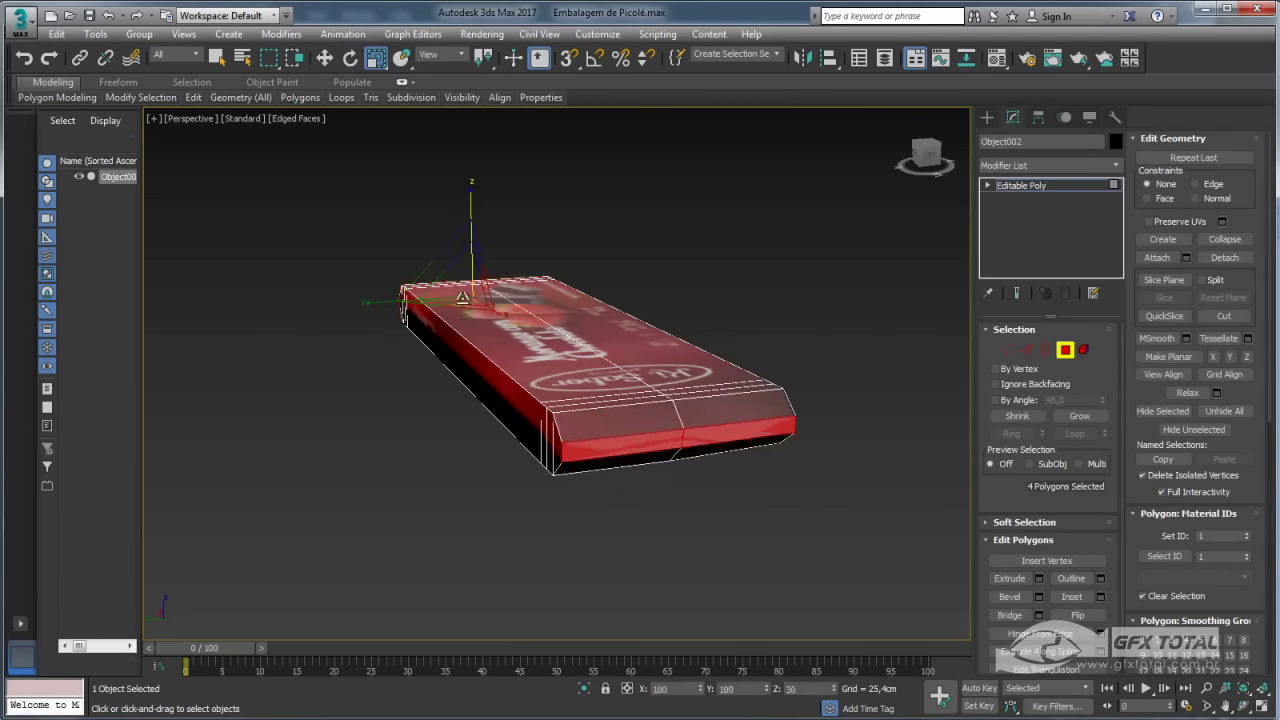
pyautogui.keyDown('alt'); pyautogui.moveTo(464, 315); pyautogui.dragTo(579, 368, button='middle'); pyautogui.keyUp('alt')
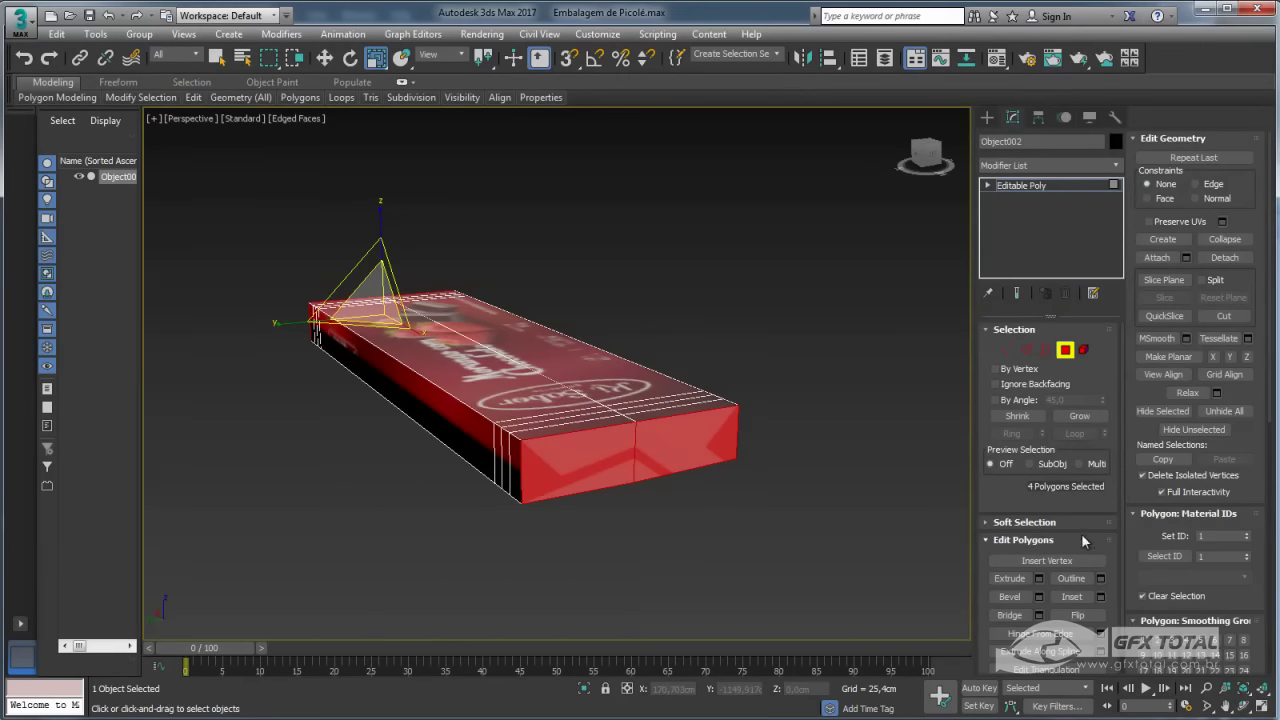
pyautogui.click(1032, 521)
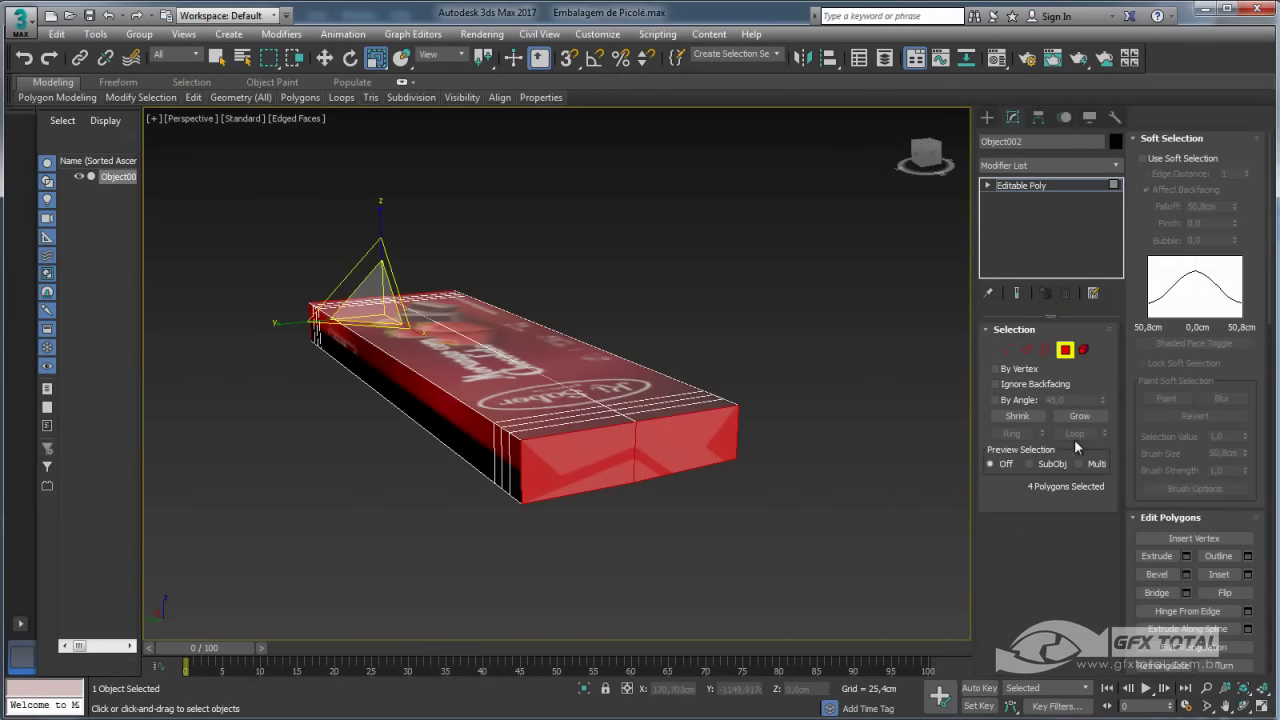
# Enable Use Soft Selection, lower Falloff to 17.272cm, and flatten the end polygons in Z.
pyautogui.click(1144, 158)
pyautogui.moveTo(1234, 208); pyautogui.dragTo(1246, 257)
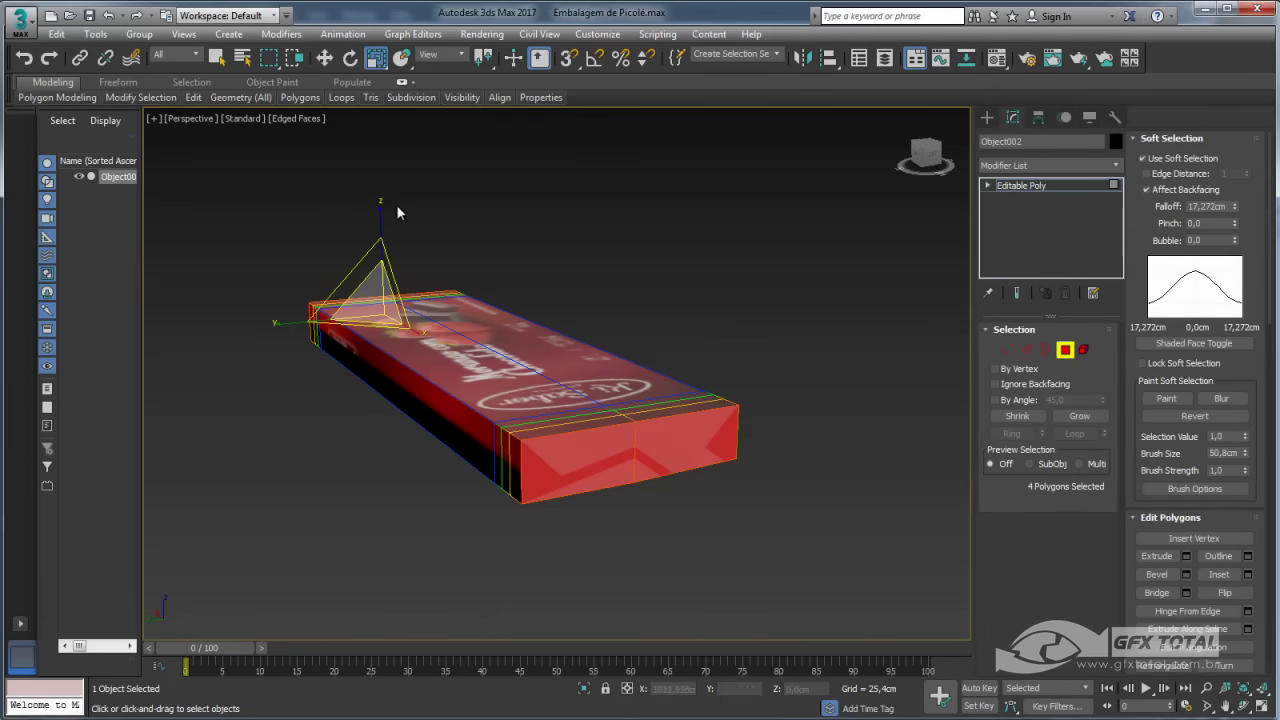
pyautogui.moveTo(397, 212); pyautogui.dragTo(407, 422)
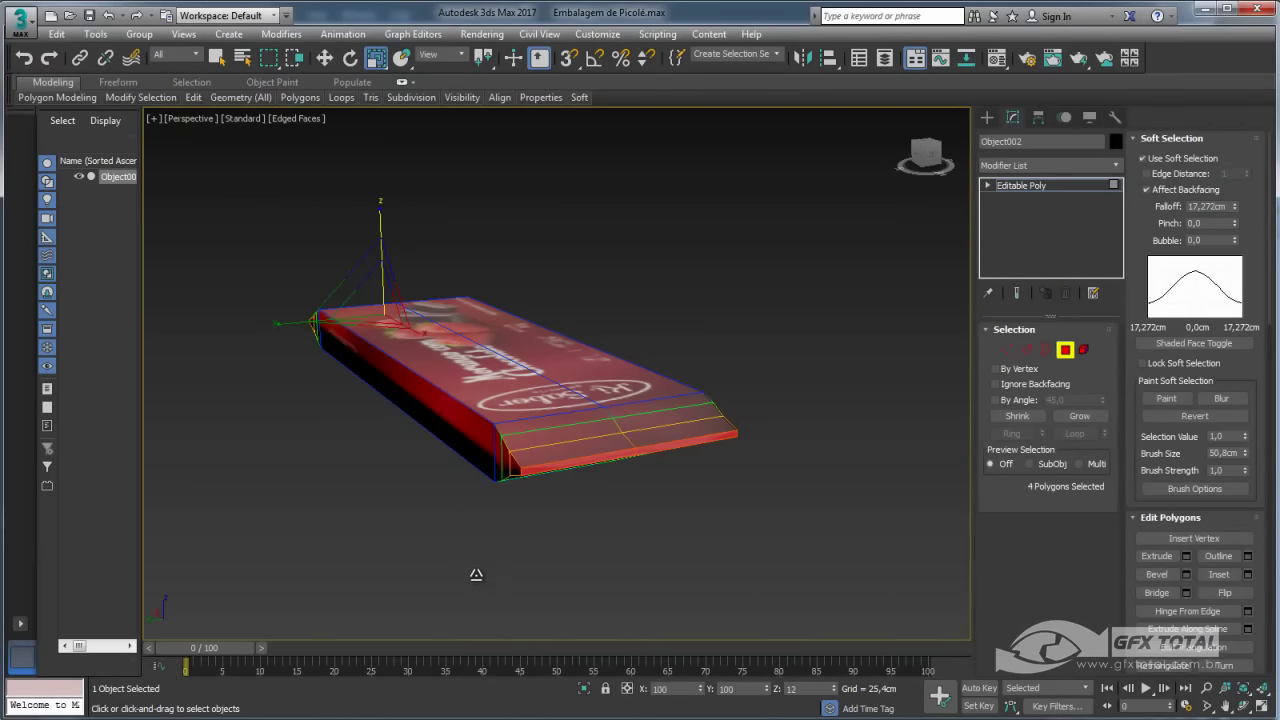
pyautogui.keyDown('alt'); pyautogui.moveTo(477, 577); pyautogui.dragTo(577, 459, button='middle'); pyautogui.keyUp('alt')
pyautogui.scroll(3, 658, 425)
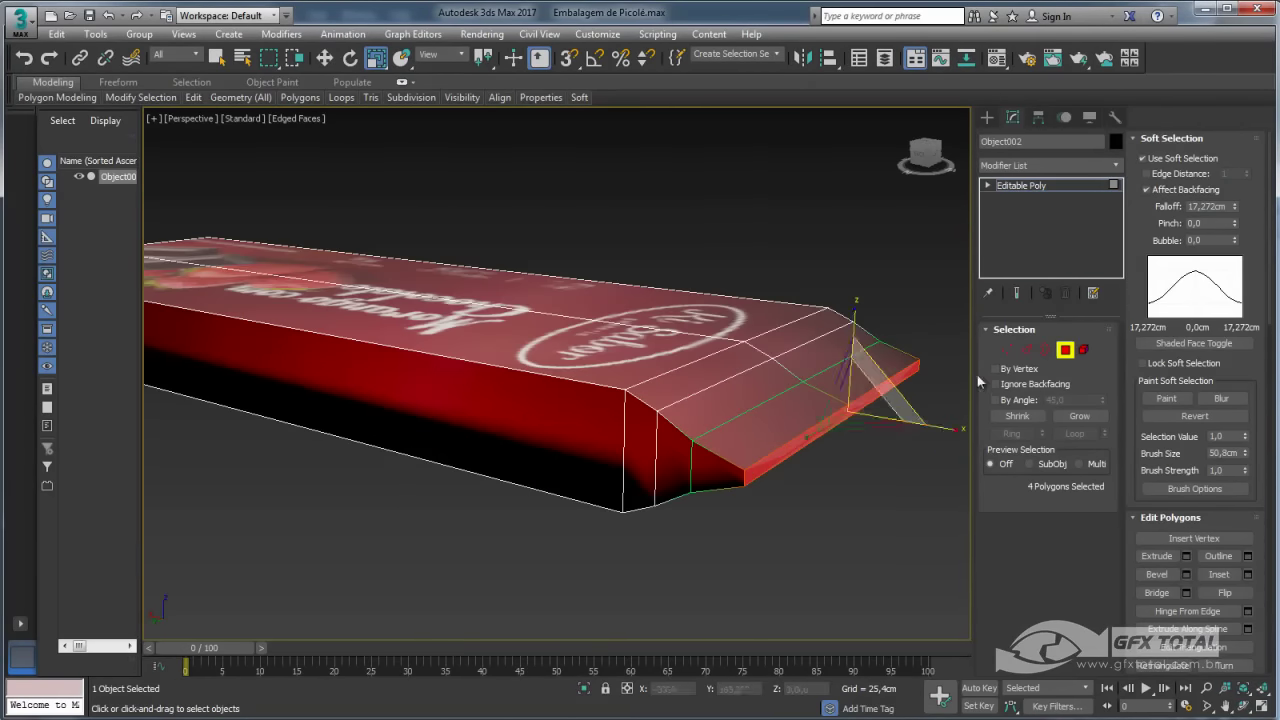
# Select the edge loops at both box ends and scale them down in Z.
pyautogui.click(1027, 349)
pyautogui.click(759, 402)
pyautogui.doubleClick(759, 402)
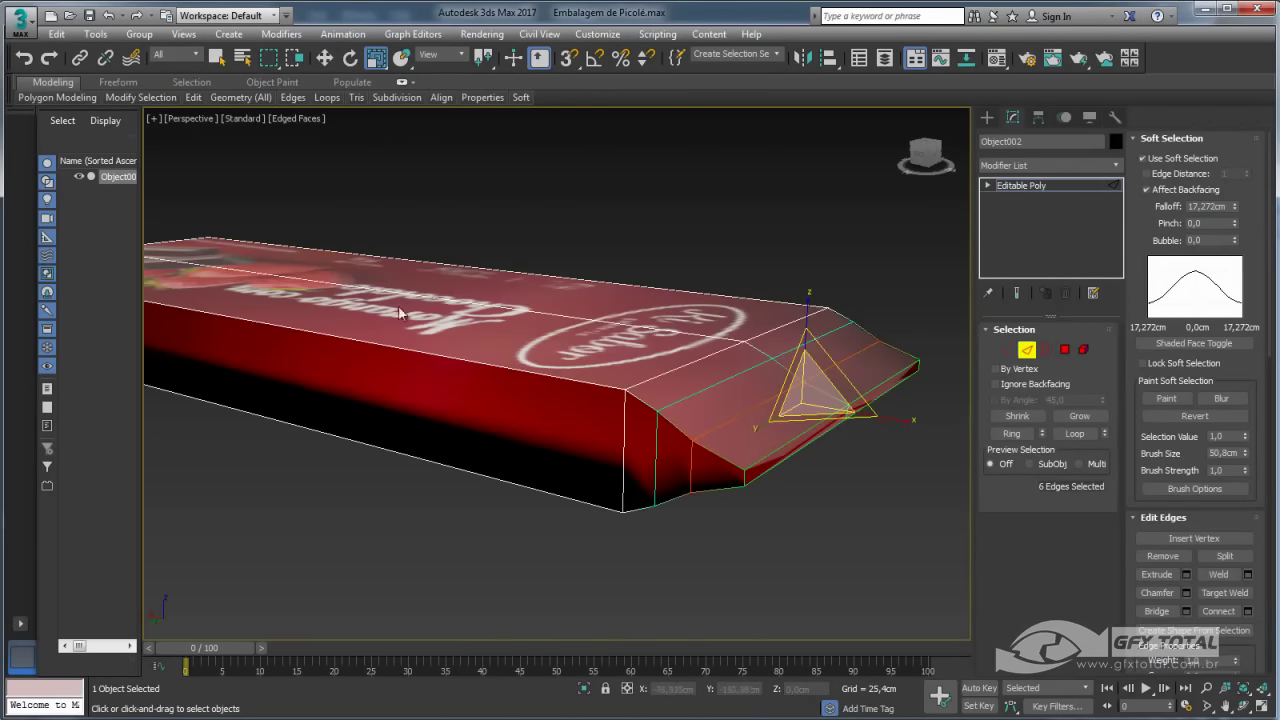
pyautogui.keyDown('alt'); pyautogui.moveTo(759, 402); pyautogui.dragTo(324, 404, button='middle'); pyautogui.keyUp('alt')
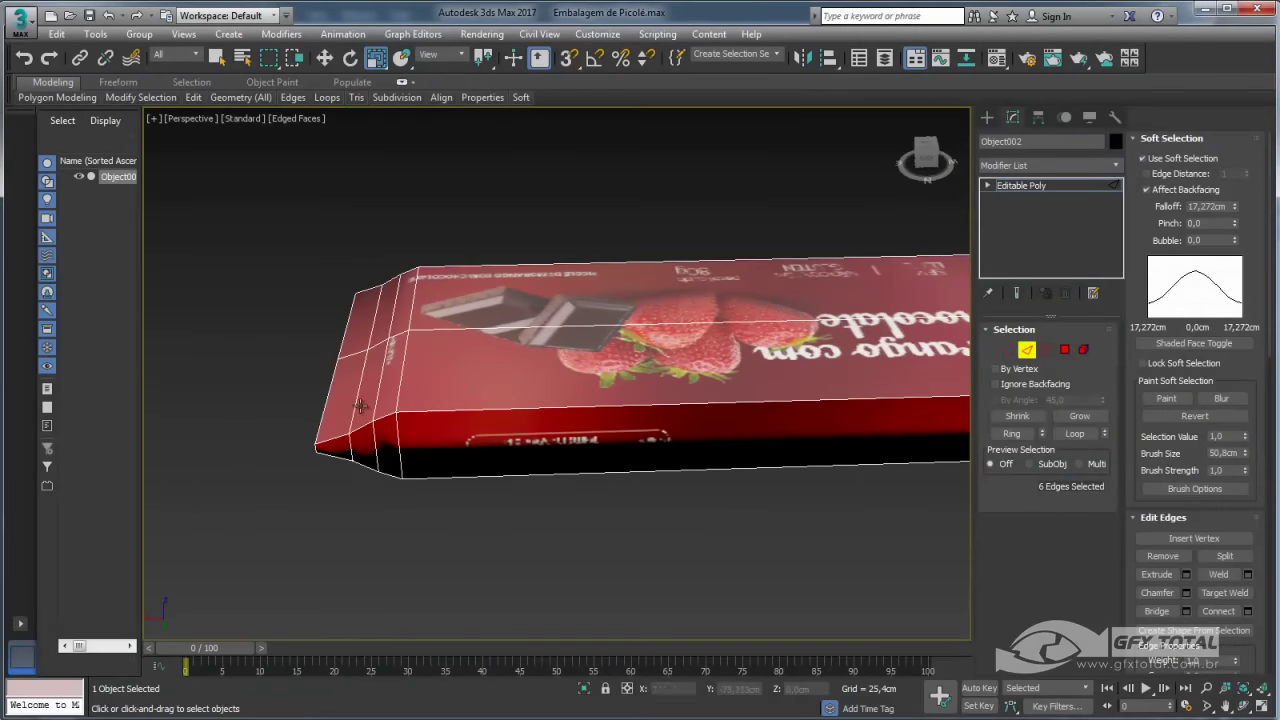
pyautogui.keyDown('ctrl'); pyautogui.doubleClick(361, 406); pyautogui.keyUp('ctrl')
pyautogui.keyDown('alt'); pyautogui.moveTo(489, 353); pyautogui.dragTo(335, 350, button='middle'); pyautogui.keyUp('alt')
pyautogui.moveTo(185, 311); pyautogui.dragTo(203, 453)
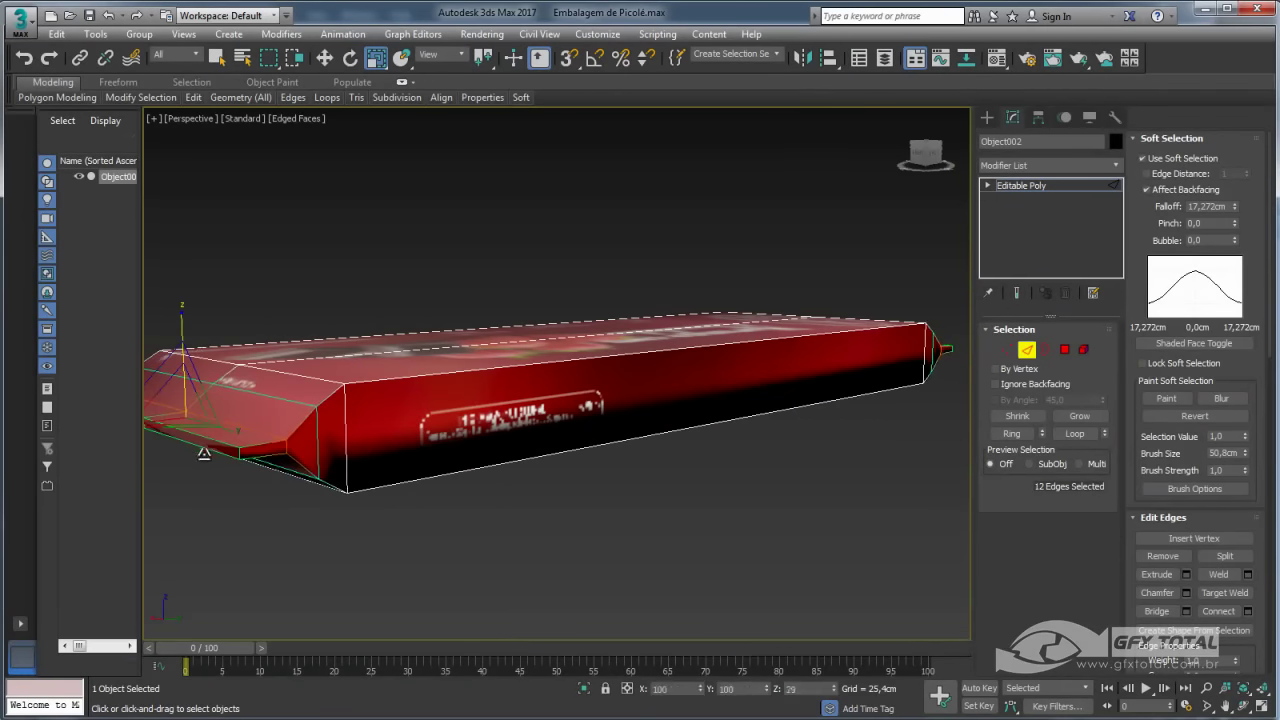
pyautogui.moveTo(225, 569); pyautogui.dragTo(225, 569)
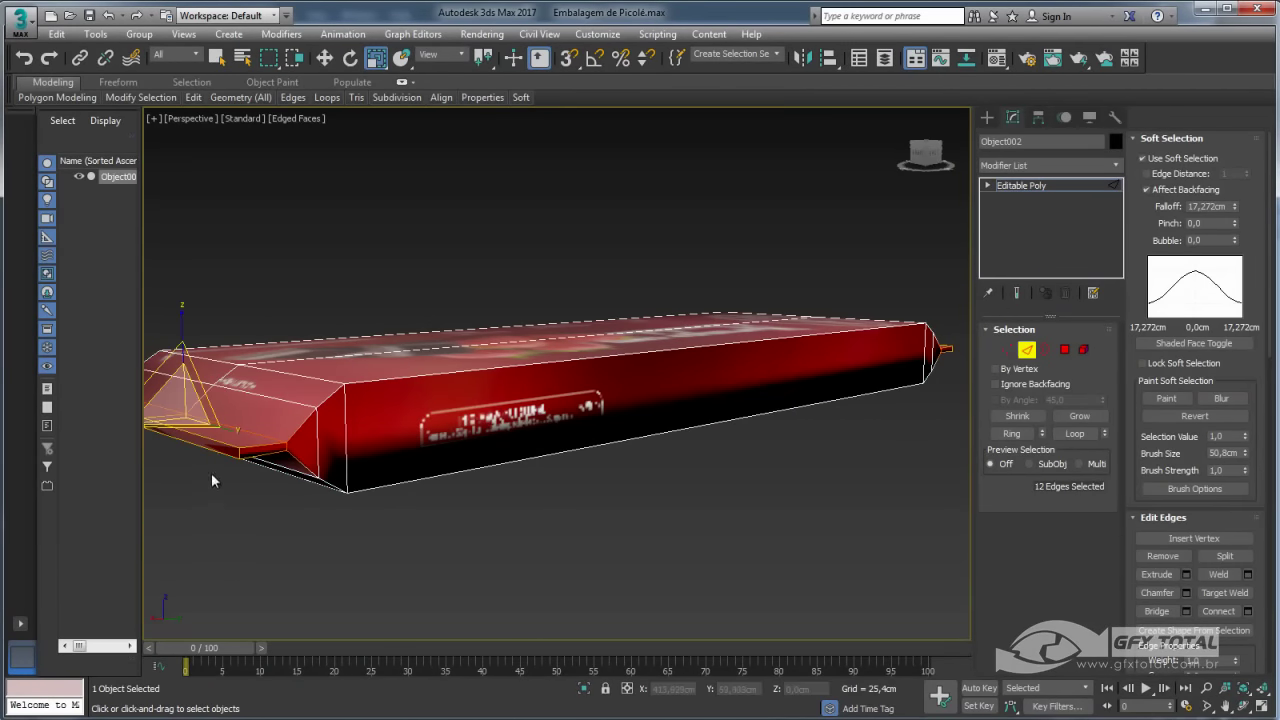
# Re-orbit the view and select a vertical edge at the box end in Edge mode.
pyautogui.click(1066, 351)
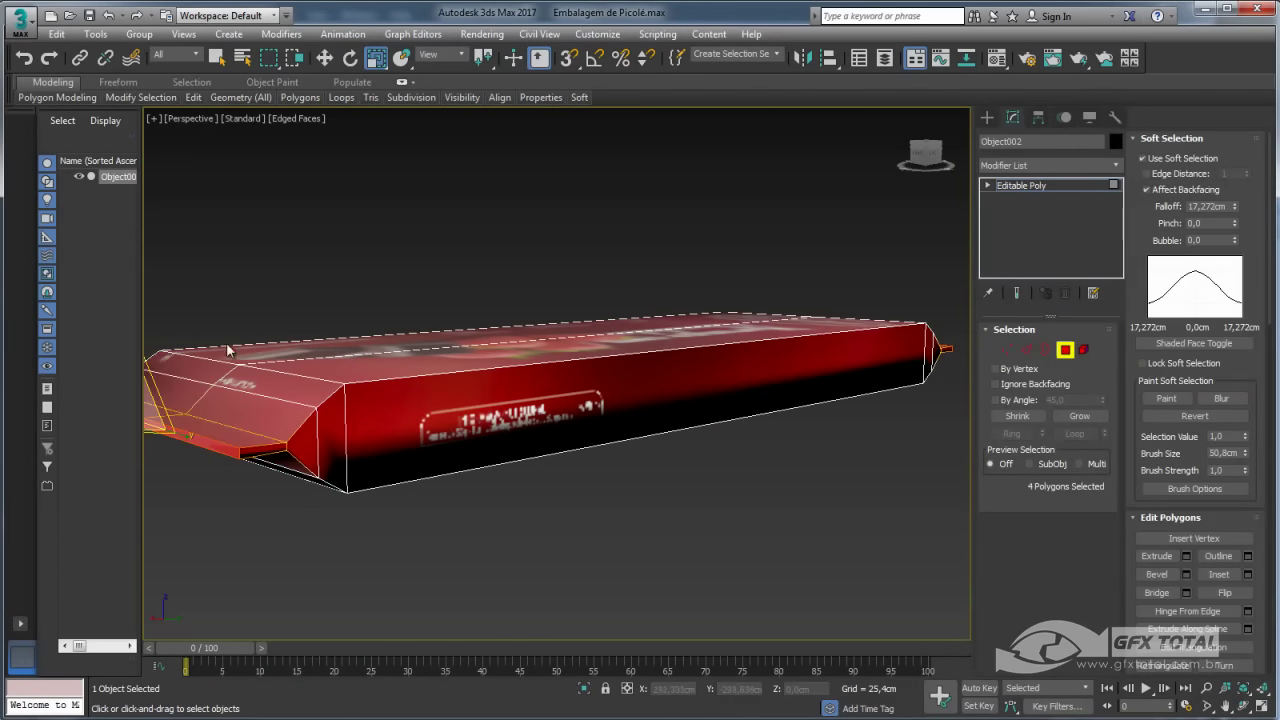
pyautogui.moveTo(231, 352)
pyautogui.keyDown('alt'); pyautogui.mouseDown(button='middle')
pyautogui.moveTo(560, 398)
pyautogui.moveTo(575, 428)
pyautogui.moveTo(628, 322)
pyautogui.mouseUp(button='middle'); pyautogui.keyUp('alt')
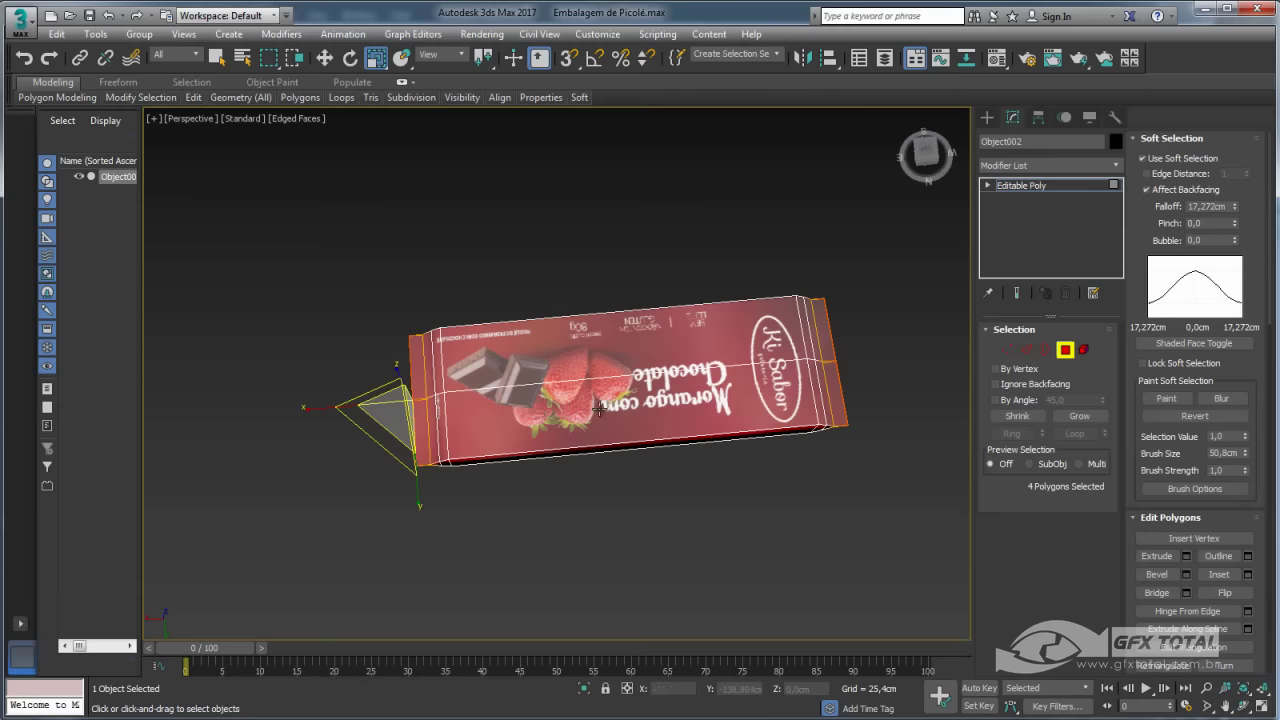
pyautogui.scroll(2, 628, 322)
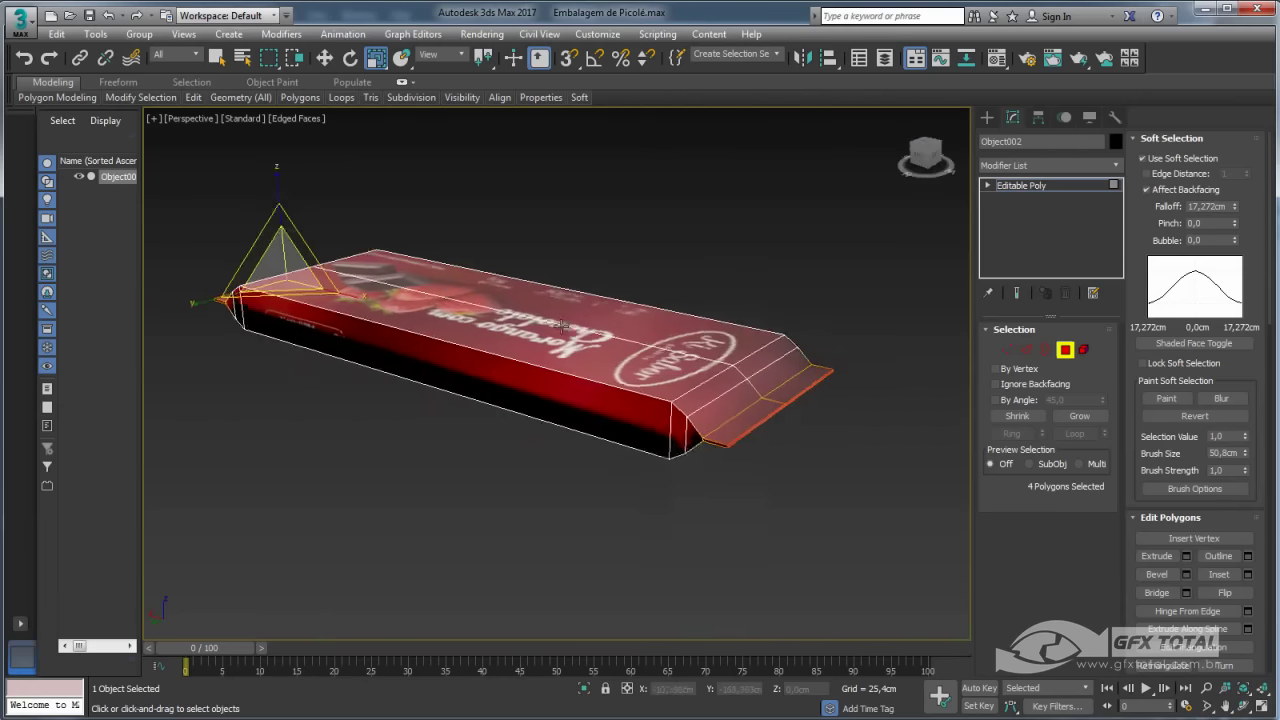
pyautogui.scroll(2, 653, 432)
pyautogui.click(1026, 350)
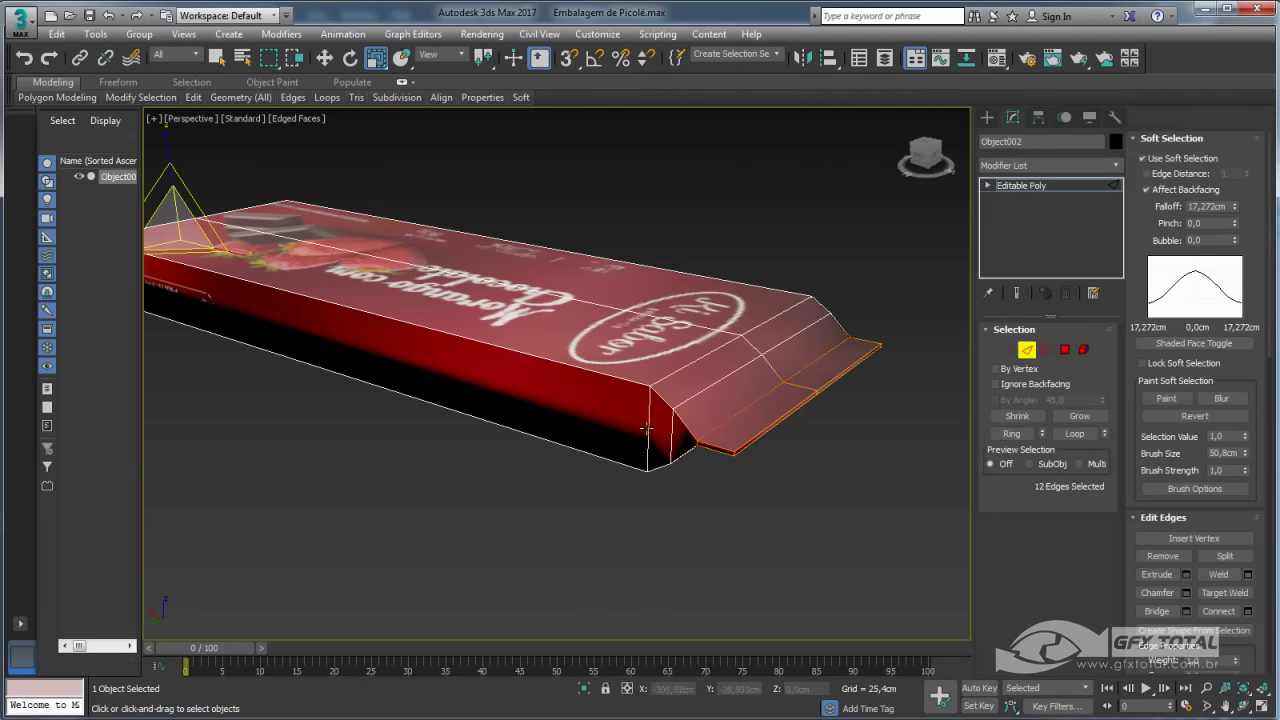
pyautogui.click(650, 430)
# Turn off soft selection and connect the selected edges with one segment and zero pinch.
pyautogui.click(1143, 159)
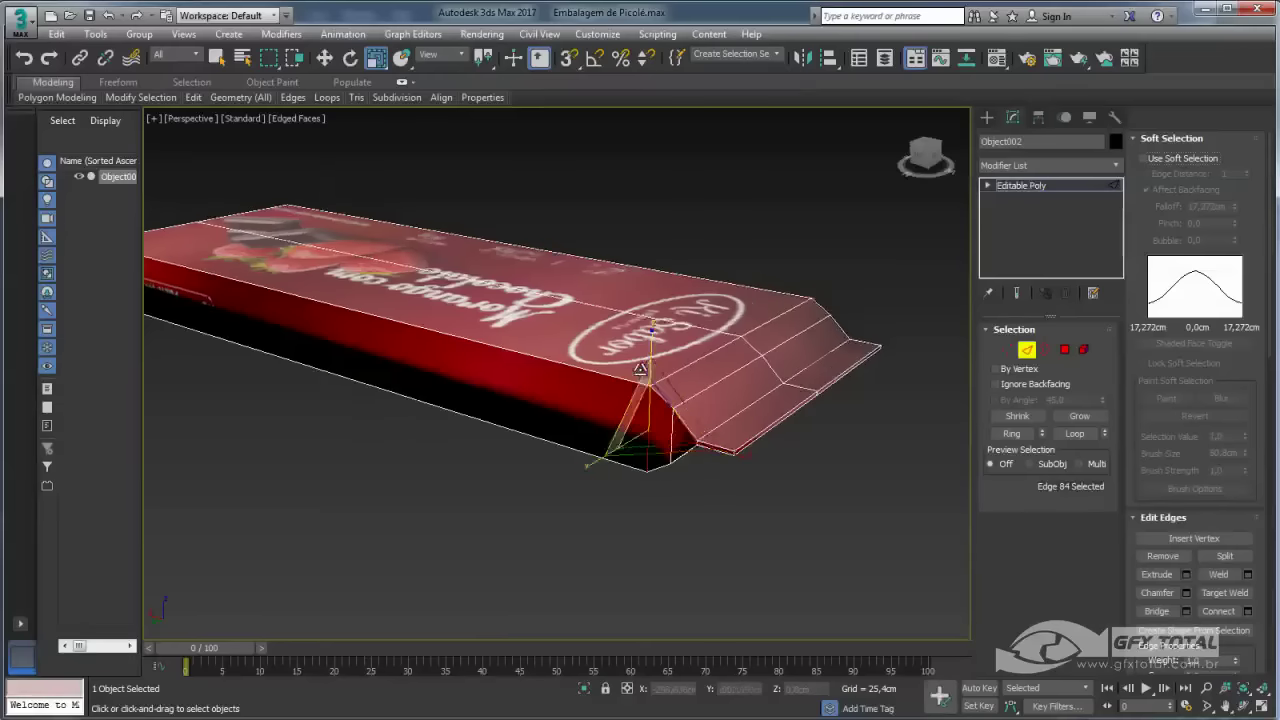
pyautogui.keyDown('alt'); pyautogui.moveTo(940, 500); pyautogui.dragTo(955, 478, button='middle'); pyautogui.keyUp('alt')
pyautogui.keyDown('alt'); pyautogui.moveTo(878, 468); pyautogui.dragTo(905, 455, button='middle'); pyautogui.keyUp('alt')
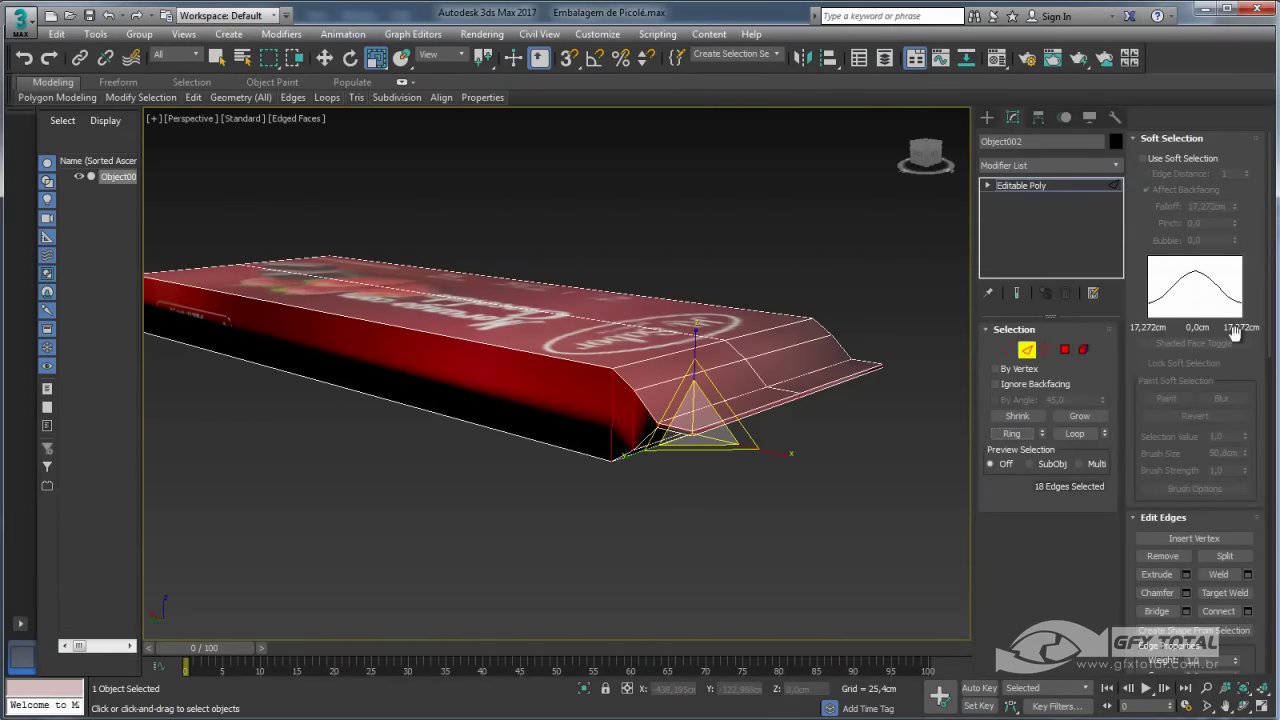
pyautogui.click(1247, 611)
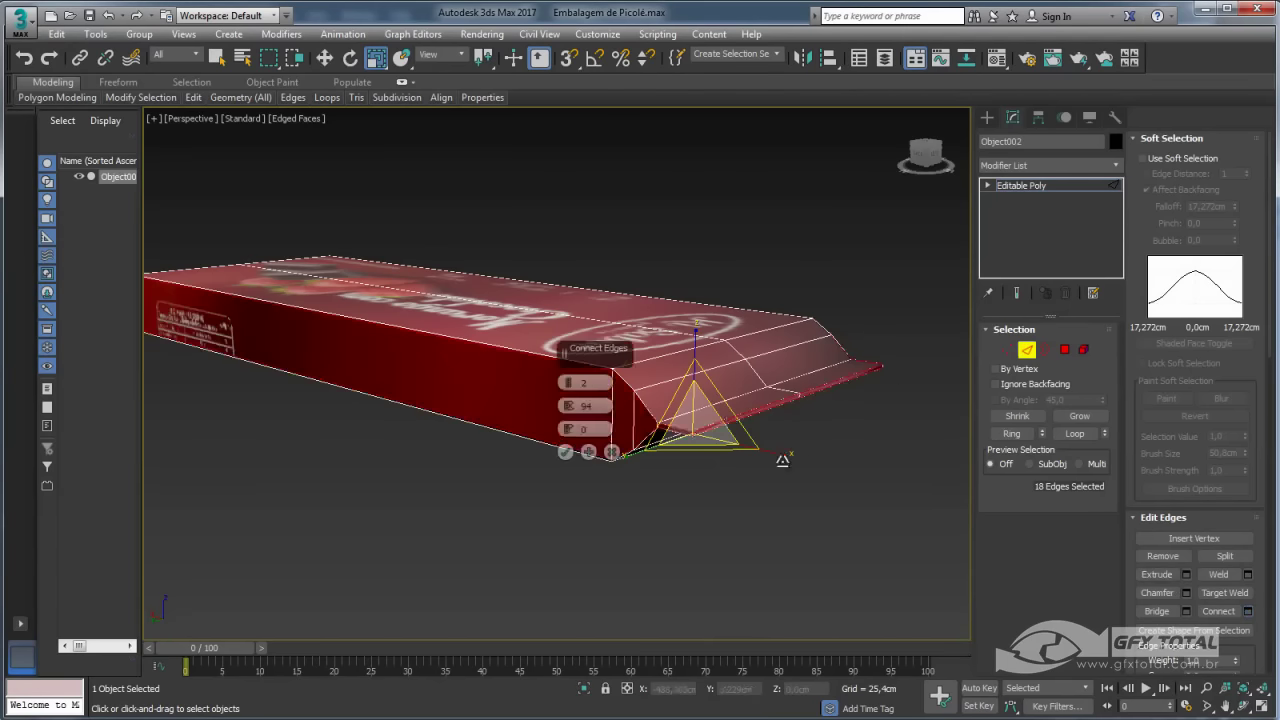
pyautogui.rightClick(570, 386)
pyautogui.rightClick(569, 406)
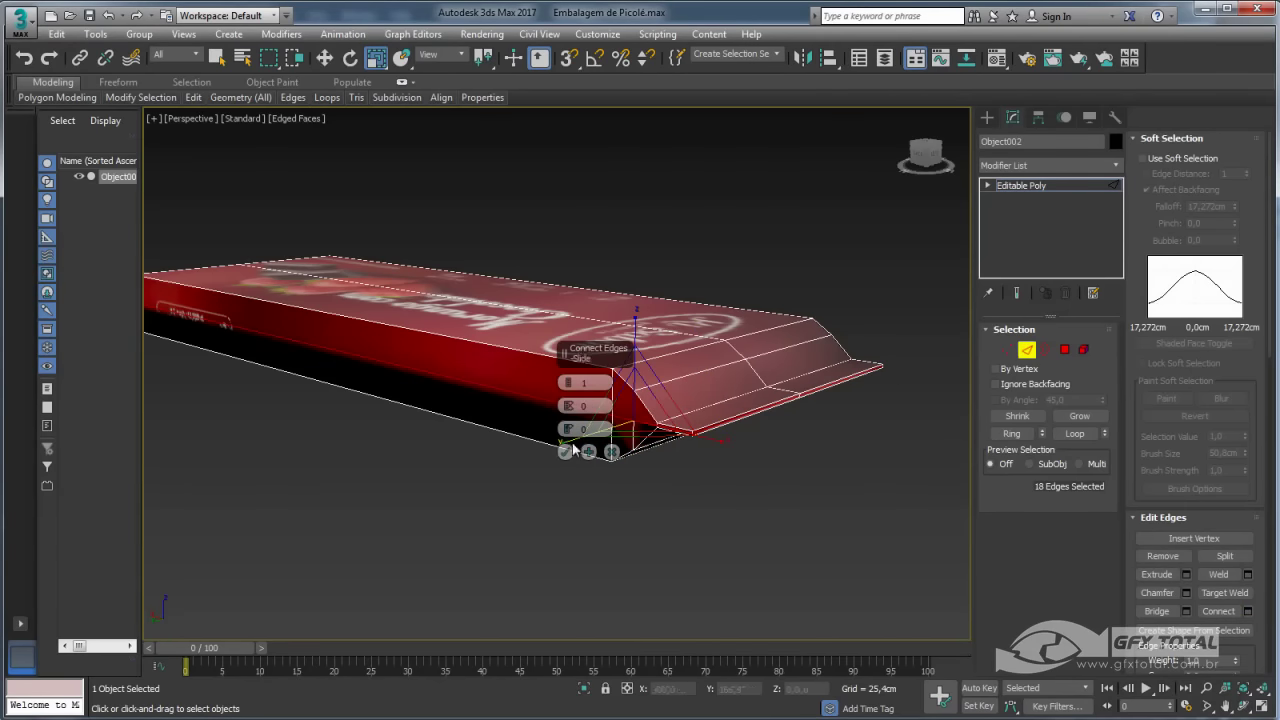
pyautogui.click(565, 453)
# Connect the wrapper's side edges with 2 segments, then reopen the popsicle-wrapper reference photo.
pyautogui.moveTo(565, 453)
pyautogui.keyDown('alt'); pyautogui.mouseDown(button='middle')
pyautogui.moveTo(823, 449)
pyautogui.moveTo(802, 434)
pyautogui.moveTo(763, 543)
pyautogui.moveTo(749, 434)
pyautogui.moveTo(571, 424)
pyautogui.moveTo(543, 409)
pyautogui.moveTo(574, 526)
pyautogui.mouseUp(button='middle'); pyautogui.keyUp('alt')
pyautogui.click(1017, 416)
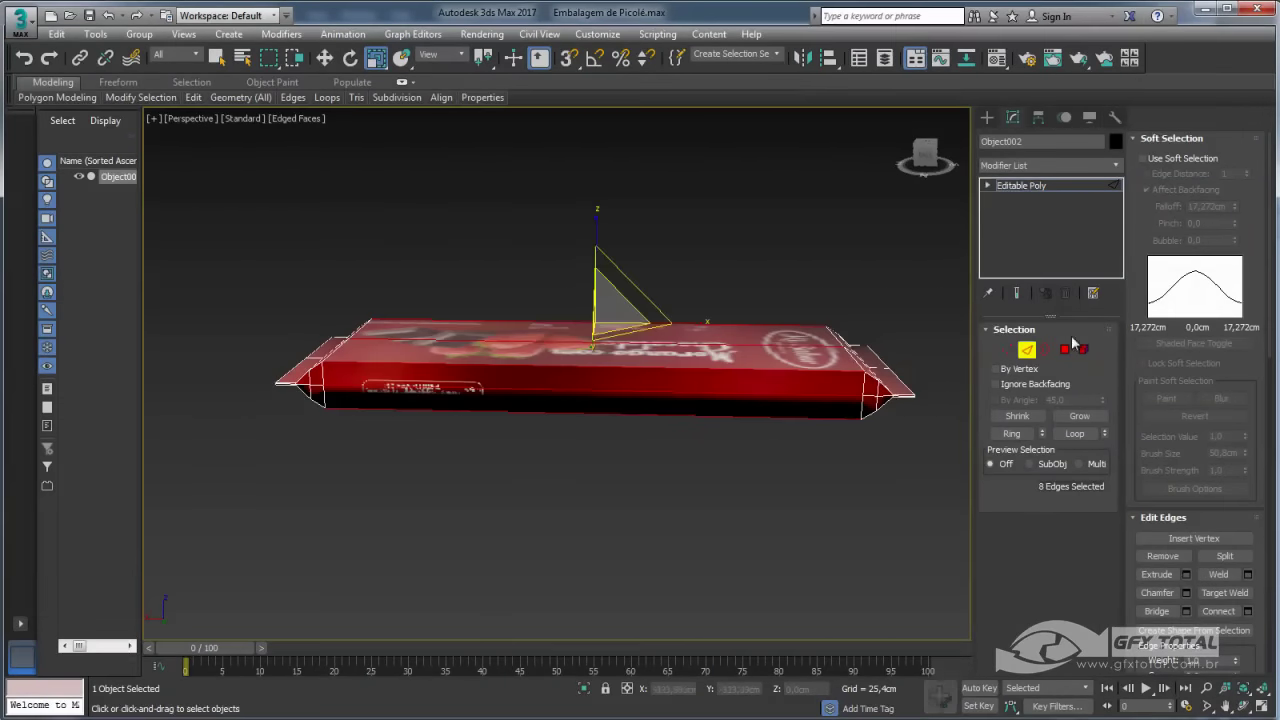
pyautogui.click(1247, 611)
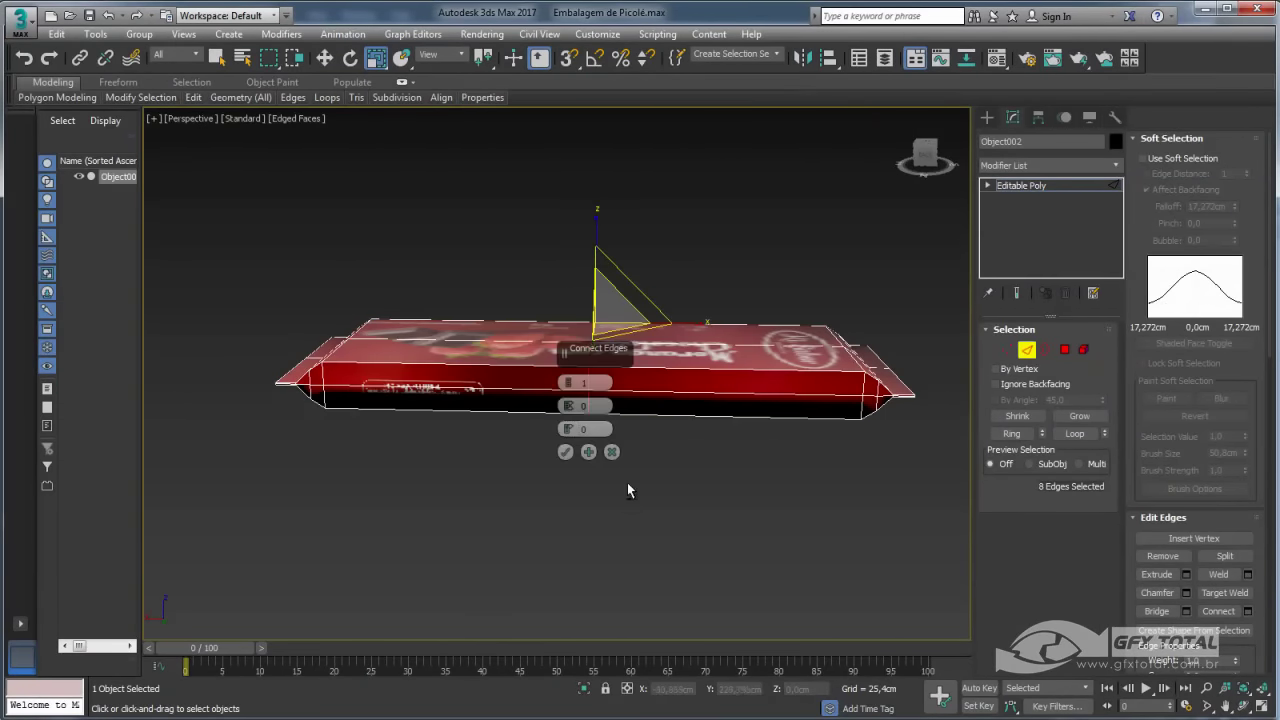
pyautogui.keyDown('alt'); pyautogui.moveTo(627, 482); pyautogui.dragTo(570, 383, button='middle'); pyautogui.keyUp('alt')
pyautogui.moveTo(569, 383); pyautogui.dragTo(569, 360)
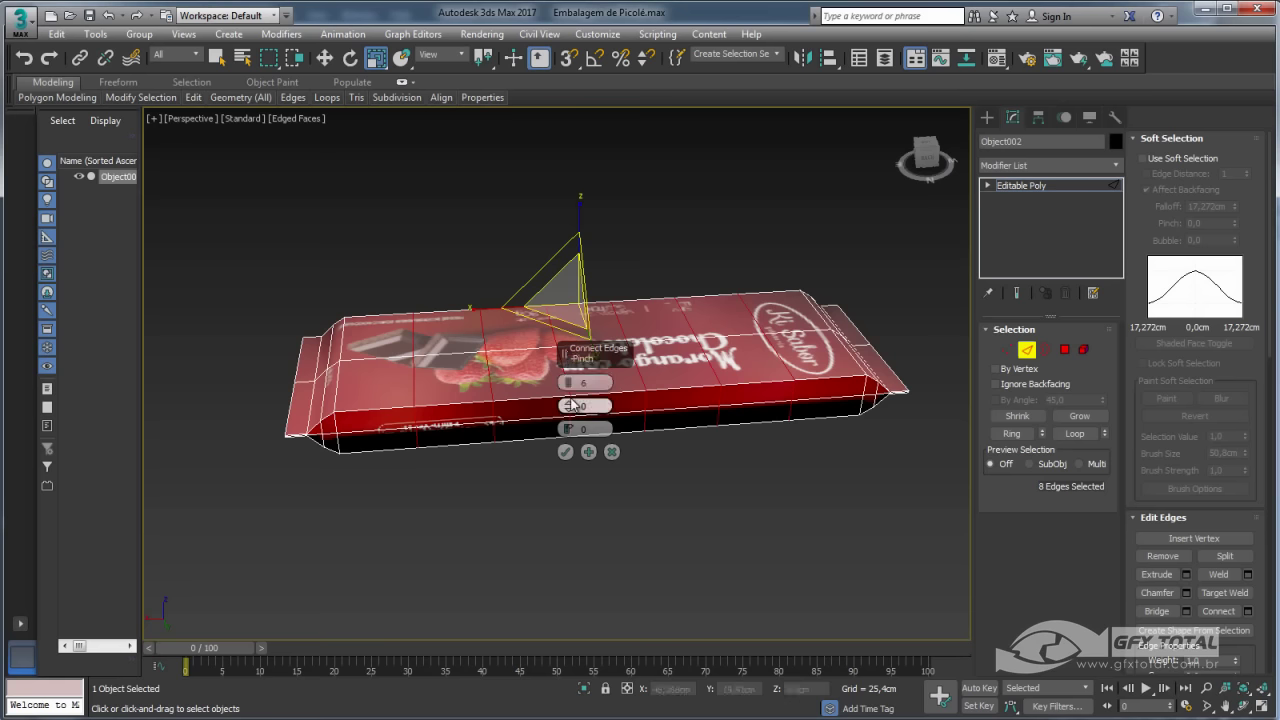
pyautogui.moveTo(569, 383)
pyautogui.mouseDown()
pyautogui.moveTo(570, 402)
pyautogui.moveTo(568, 370)
pyautogui.mouseUp()
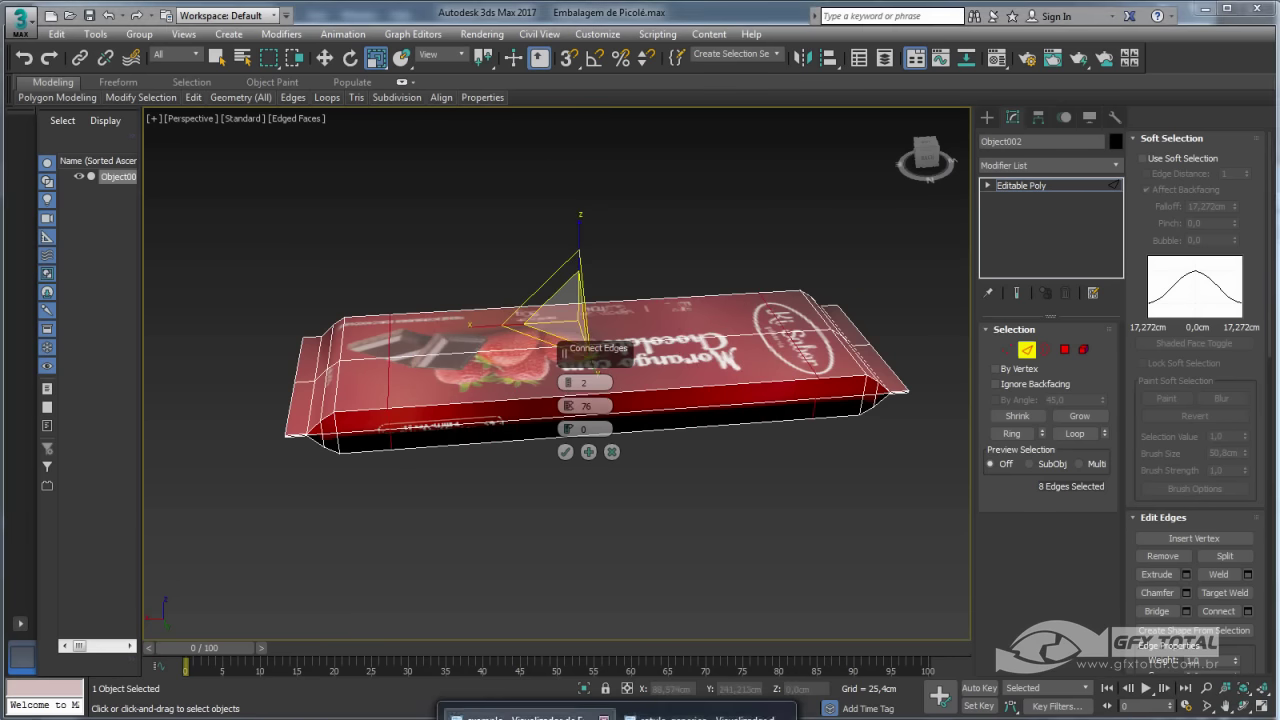
pyautogui.click(530, 712)
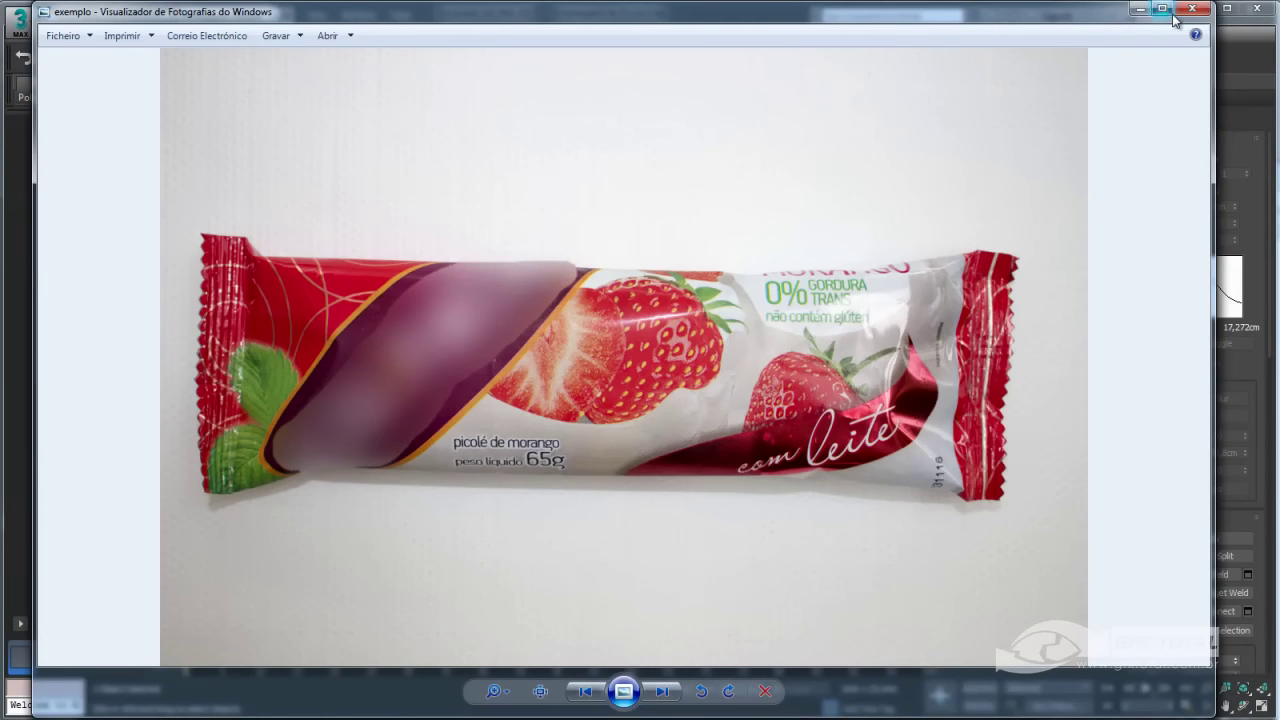
# Minimize the strawberry popsicle wrapper reference photo to return to 3ds Max.
pyautogui.click(1140, 10)
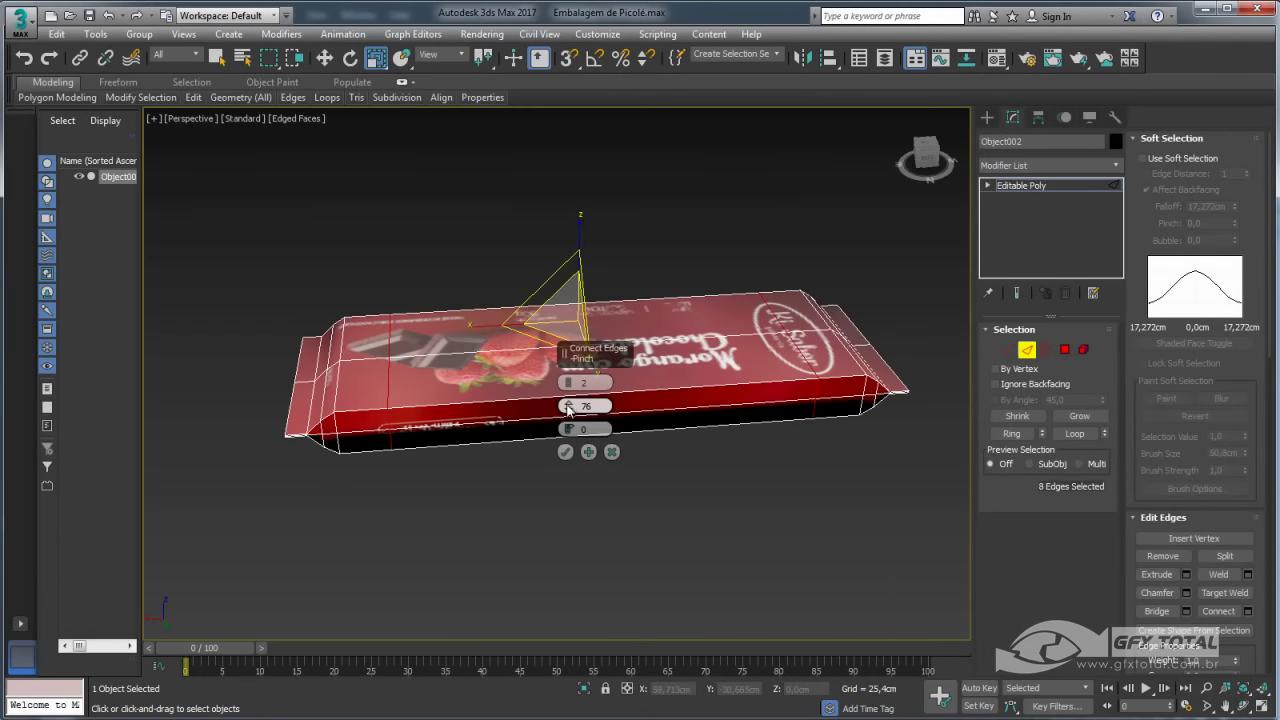
# Commit the 2-segment, pinch 82 edge connection across the wrapper.
pyautogui.click(565, 451)
pyautogui.click(1064, 349)
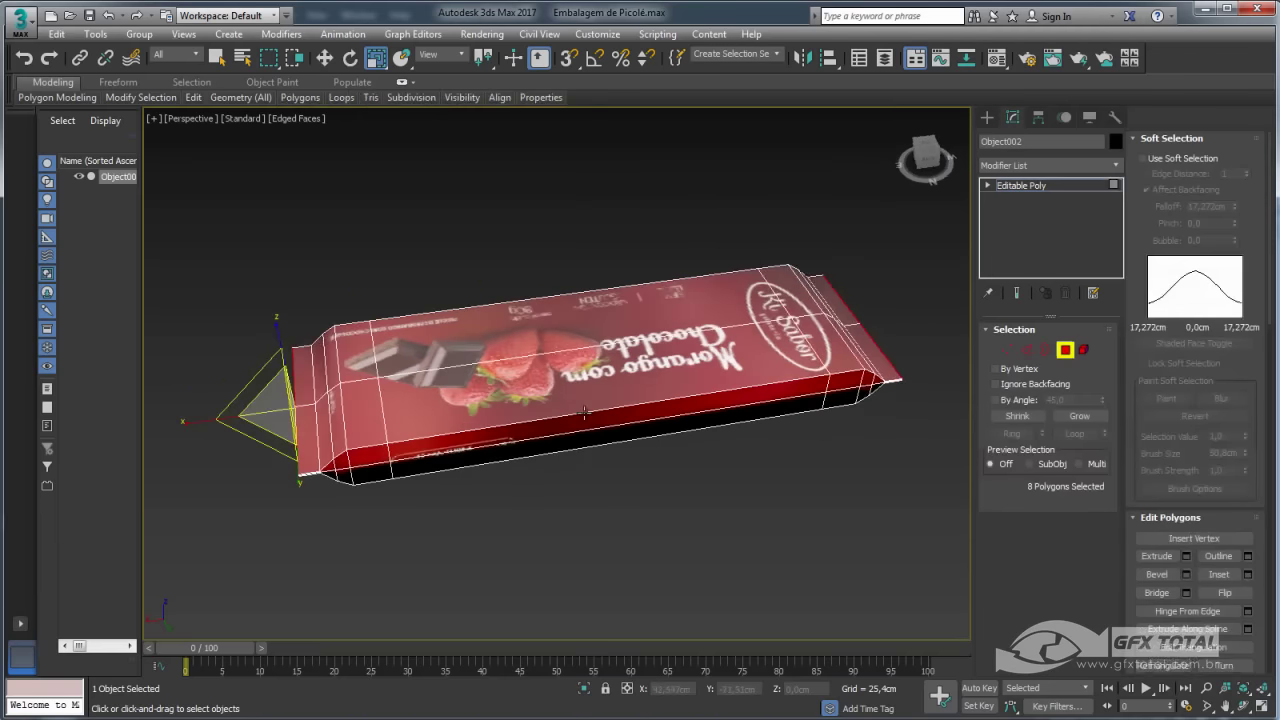
pyautogui.keyDown('alt'); pyautogui.moveTo(620, 470); pyautogui.dragTo(537, 451, button='middle'); pyautogui.keyUp('alt')
pyautogui.click(1007, 349)
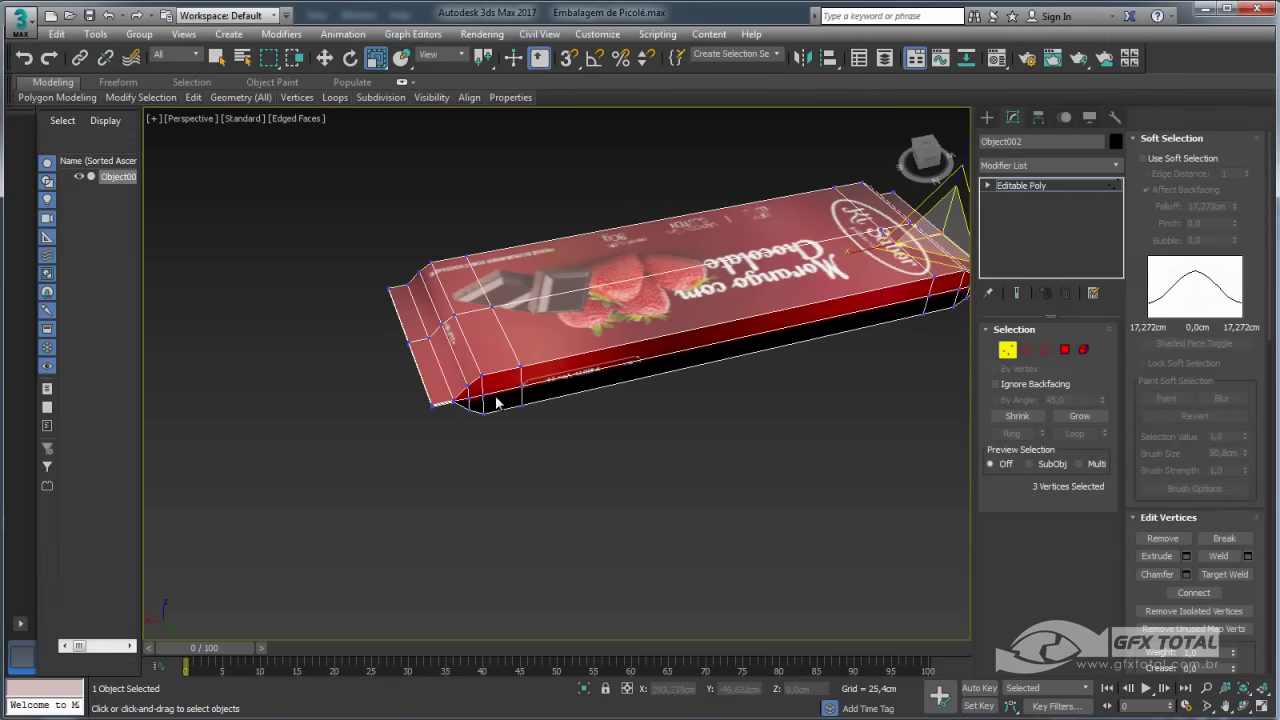
# In Front view, marquee-select the vertices at the wrapper's cone-shaped ends.
pyautogui.click(457, 400)
pyautogui.scroll(5, 466, 400)
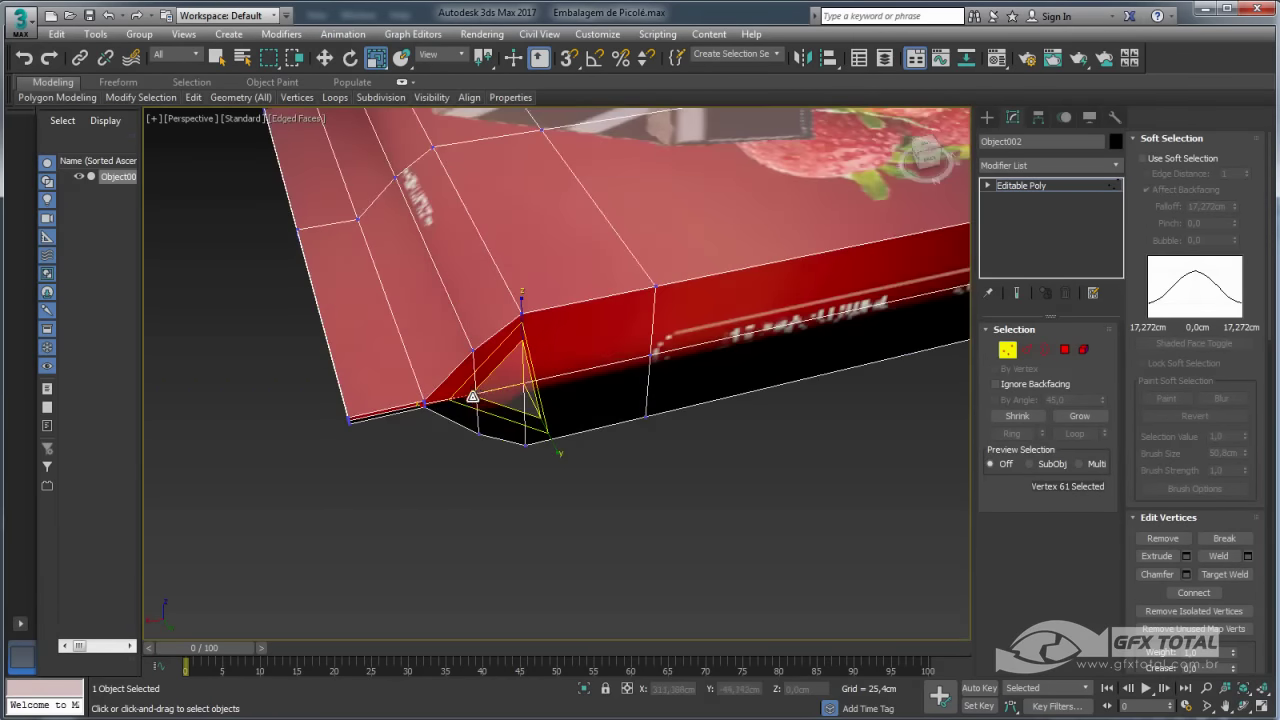
pyautogui.scroll(-5, 472, 397)
pyautogui.press('f')
pyautogui.moveTo(570, 430); pyautogui.dragTo(568, 432, button='middle')
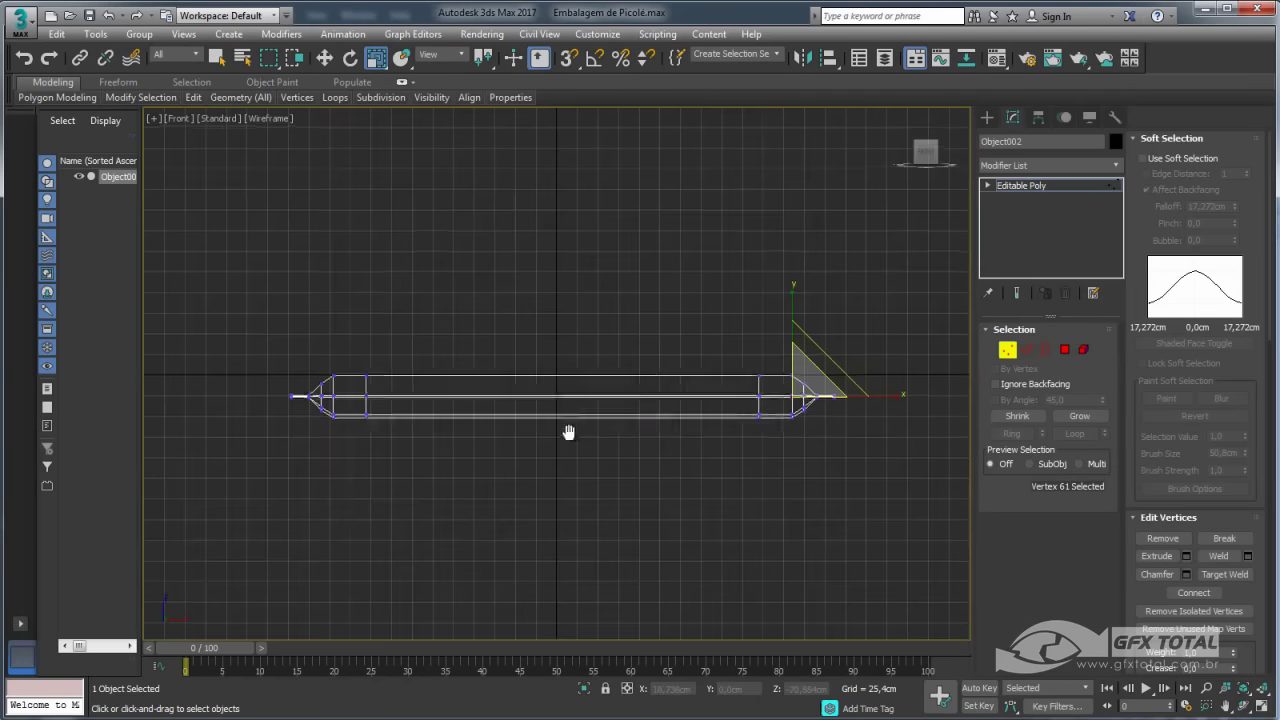
pyautogui.scroll(4, 357, 409)
pyautogui.scroll(2, 426, 374)
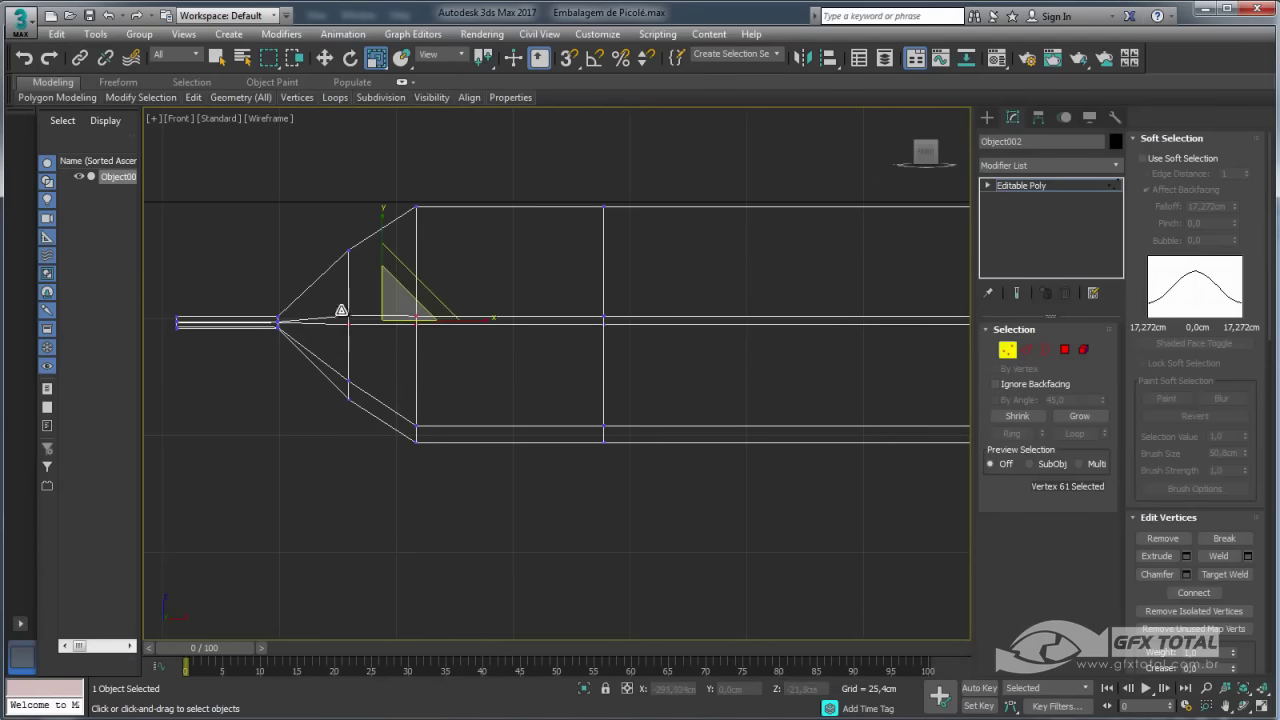
pyautogui.scroll(-3, 341, 311)
pyautogui.moveTo(681, 378); pyautogui.dragTo(568, 369, button='middle')
pyautogui.scroll(1, 568, 369)
pyautogui.scroll(2, 617, 349)
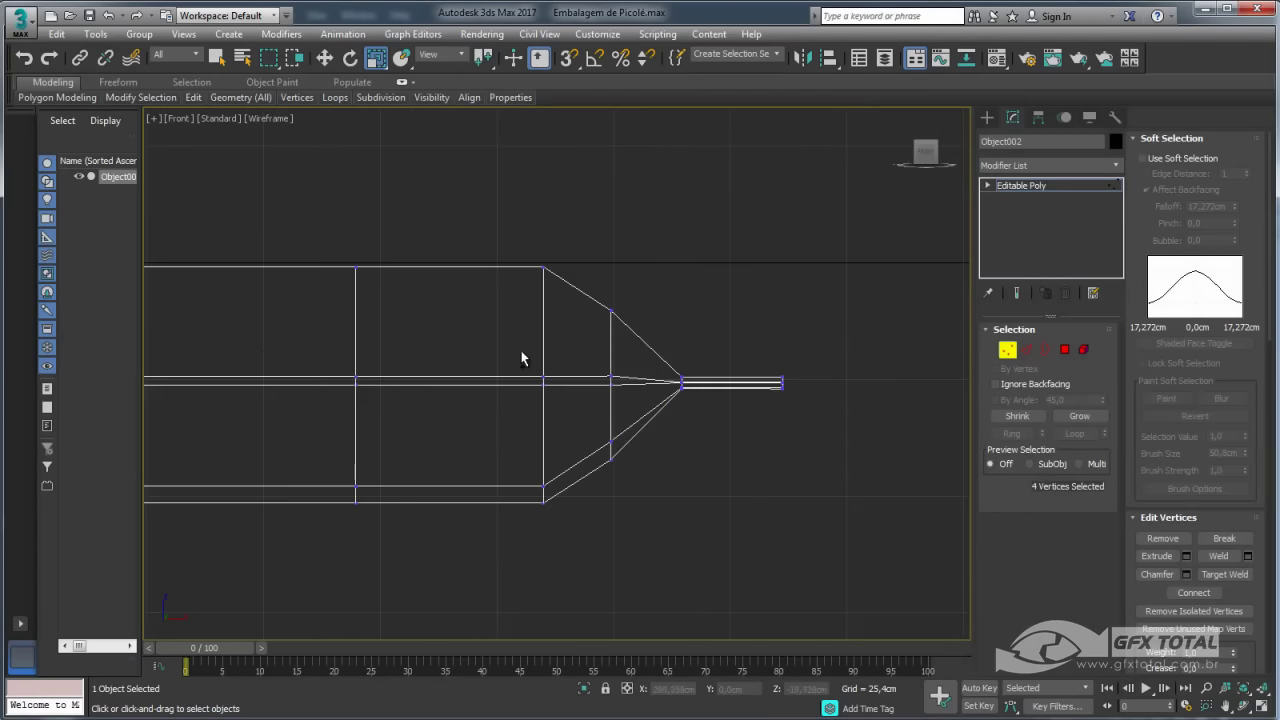
pyautogui.moveTo(518, 354); pyautogui.dragTo(628, 405)
pyautogui.scroll(-3, 628, 405)
# Scale the selected end vertices slightly along Y in Perspective view.
pyautogui.press('p')
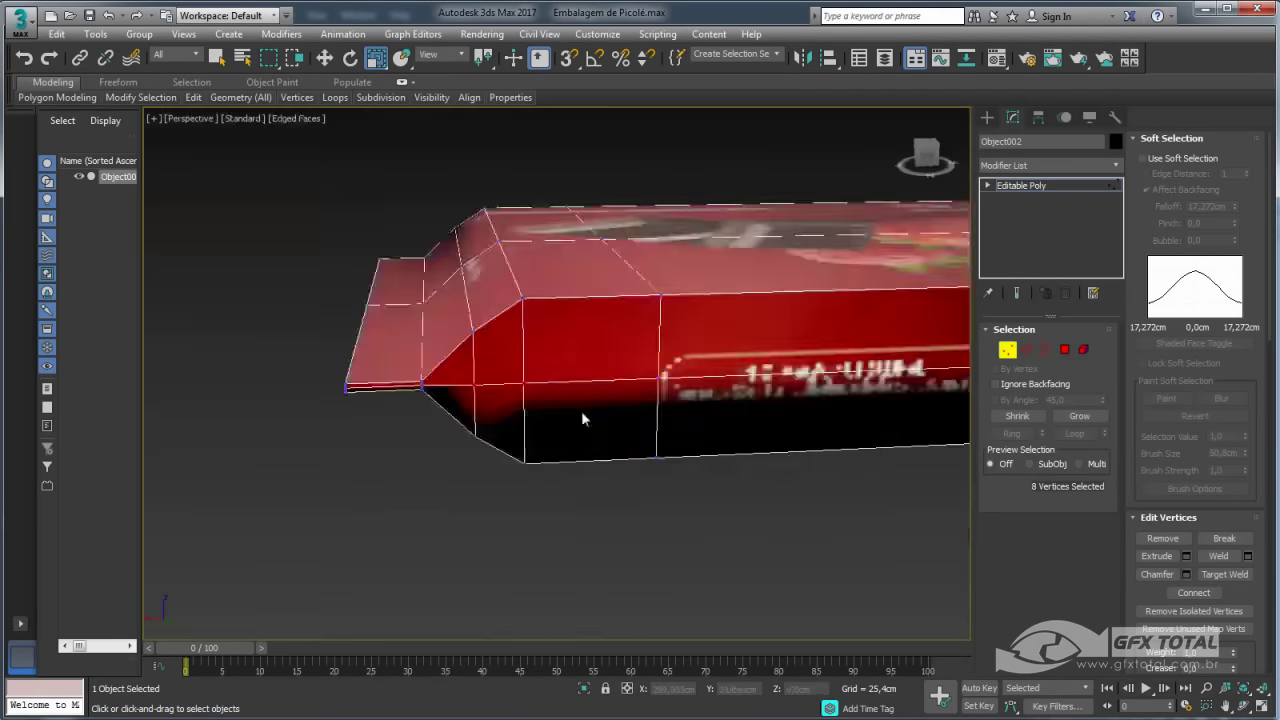
pyautogui.scroll(-2, 585, 425)
pyautogui.moveTo(588, 447)
pyautogui.keyDown('alt'); pyautogui.mouseDown(button='middle')
pyautogui.moveTo(845, 437)
pyautogui.moveTo(596, 455)
pyautogui.mouseUp(button='middle'); pyautogui.keyUp('alt')
pyautogui.moveTo(596, 455)
pyautogui.mouseDown()
pyautogui.moveTo(583, 449)
pyautogui.moveTo(603, 446)
pyautogui.mouseUp()
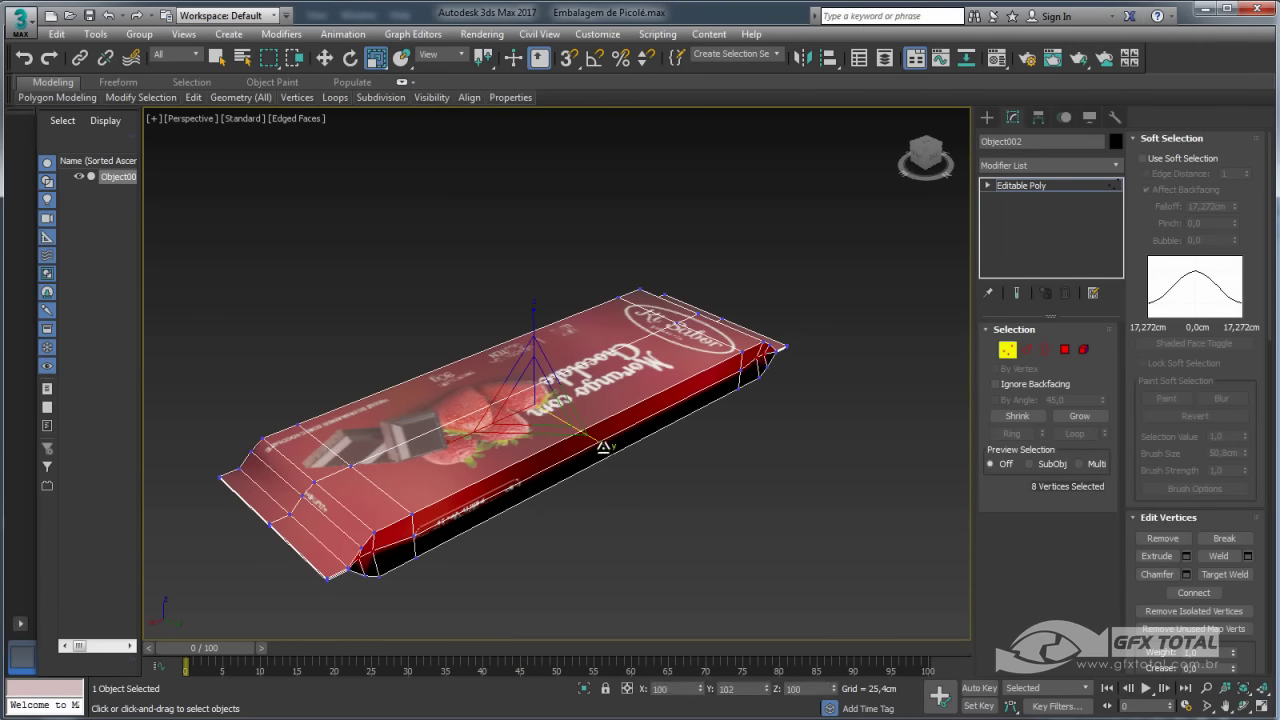
pyautogui.moveTo(605, 446)
pyautogui.keyDown('alt'); pyautogui.mouseDown(button='middle')
pyautogui.moveTo(580, 469)
pyautogui.moveTo(429, 472)
pyautogui.moveTo(561, 440)
pyautogui.mouseUp(button='middle'); pyautogui.keyUp('alt')
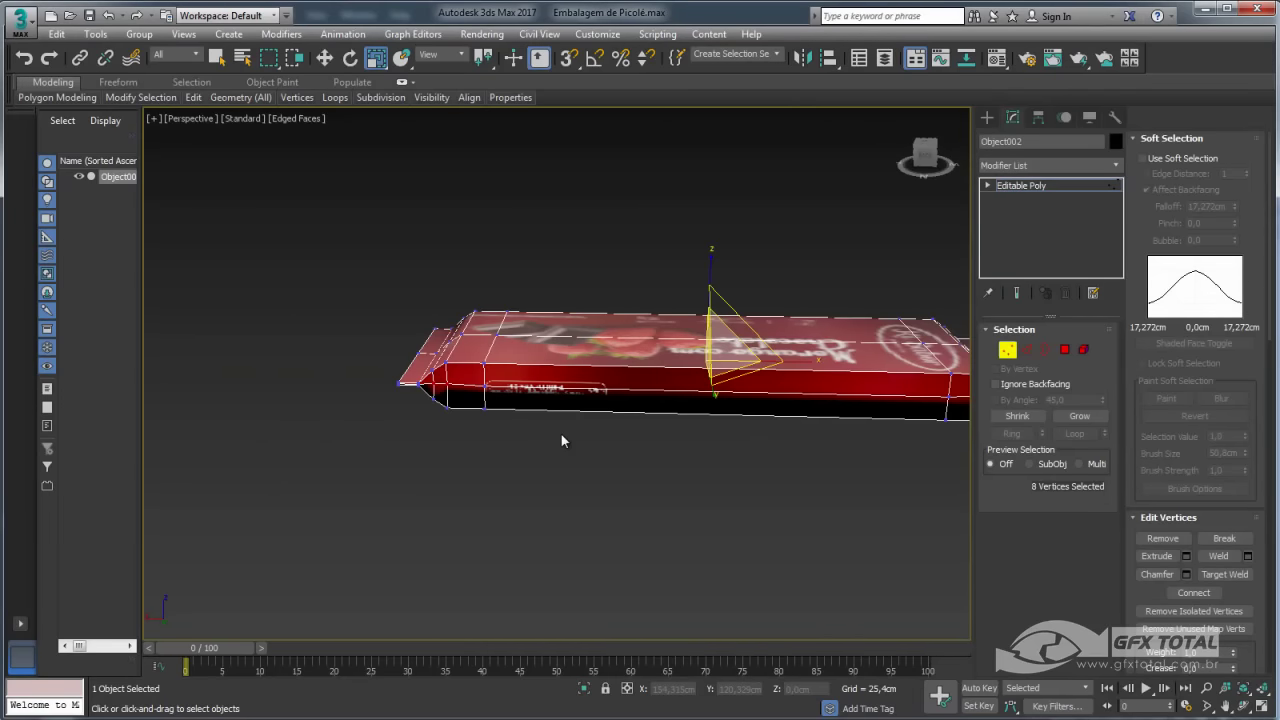
# Undo the last change and inspect the tapered ends from Front and Perspective views.
pyautogui.press('f')
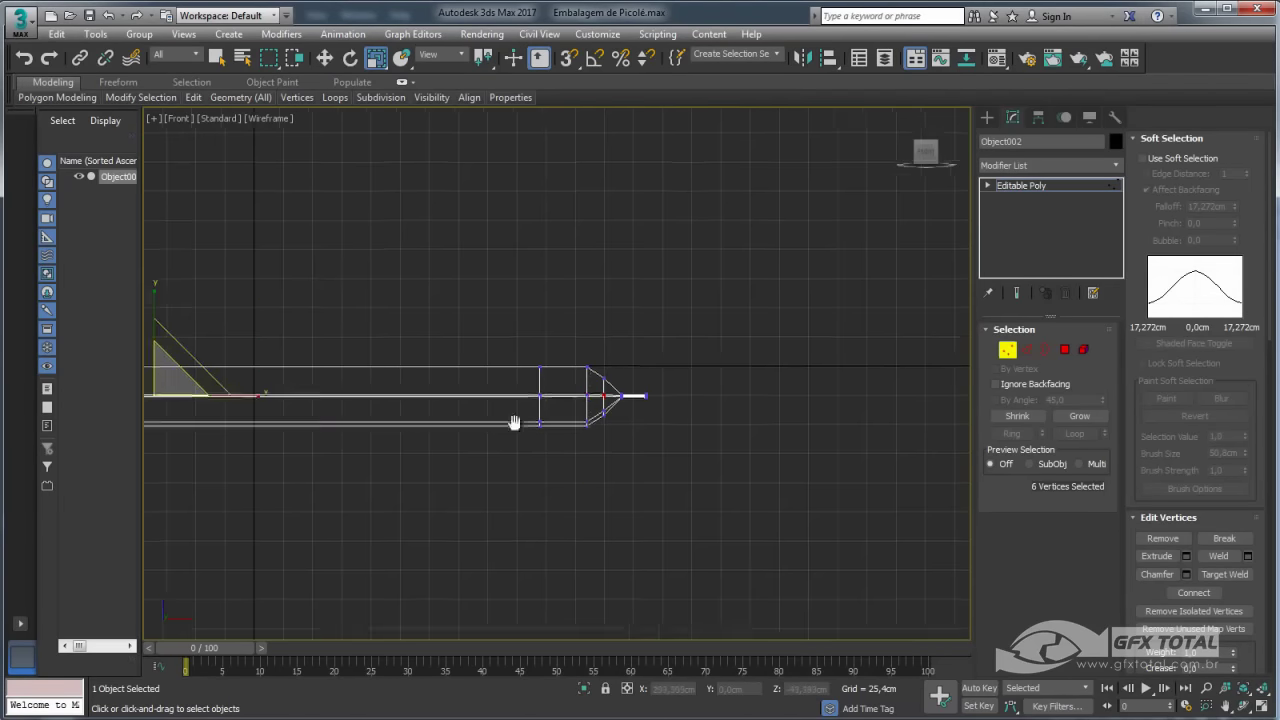
pyautogui.hotkey('ctrl', 'z')
pyautogui.hotkey('shift', 'z')
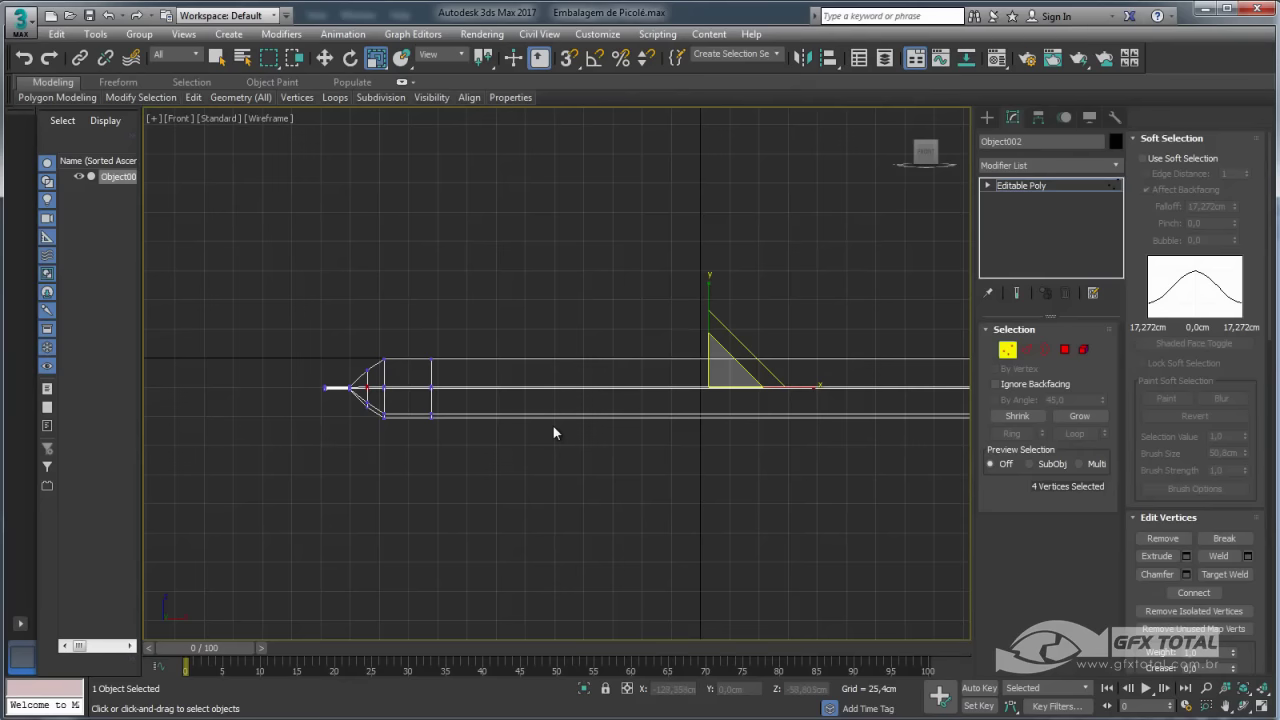
pyautogui.hotkey('shift', 'z')
pyautogui.hotkey('shift', 'z')
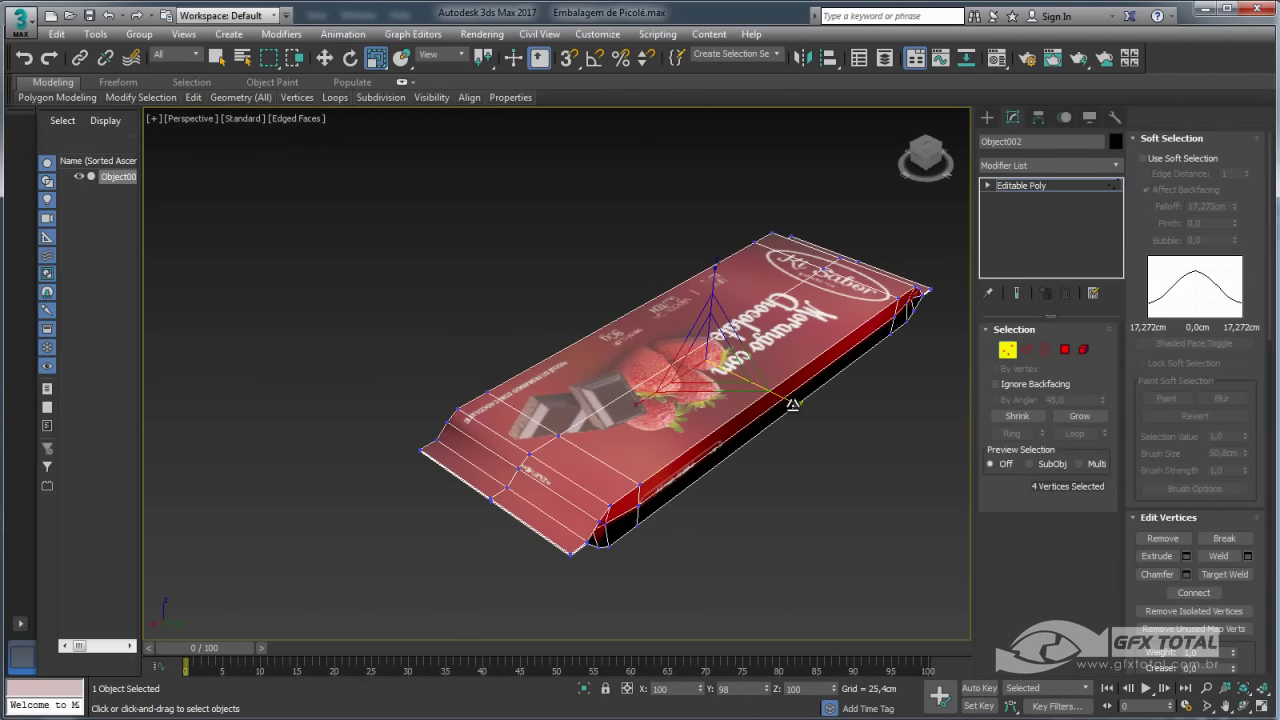
pyautogui.moveTo(793, 404)
pyautogui.keyDown('alt'); pyautogui.mouseDown(button='middle')
pyautogui.moveTo(574, 405)
pyautogui.moveTo(782, 416)
pyautogui.mouseUp(button='middle'); pyautogui.keyUp('alt')
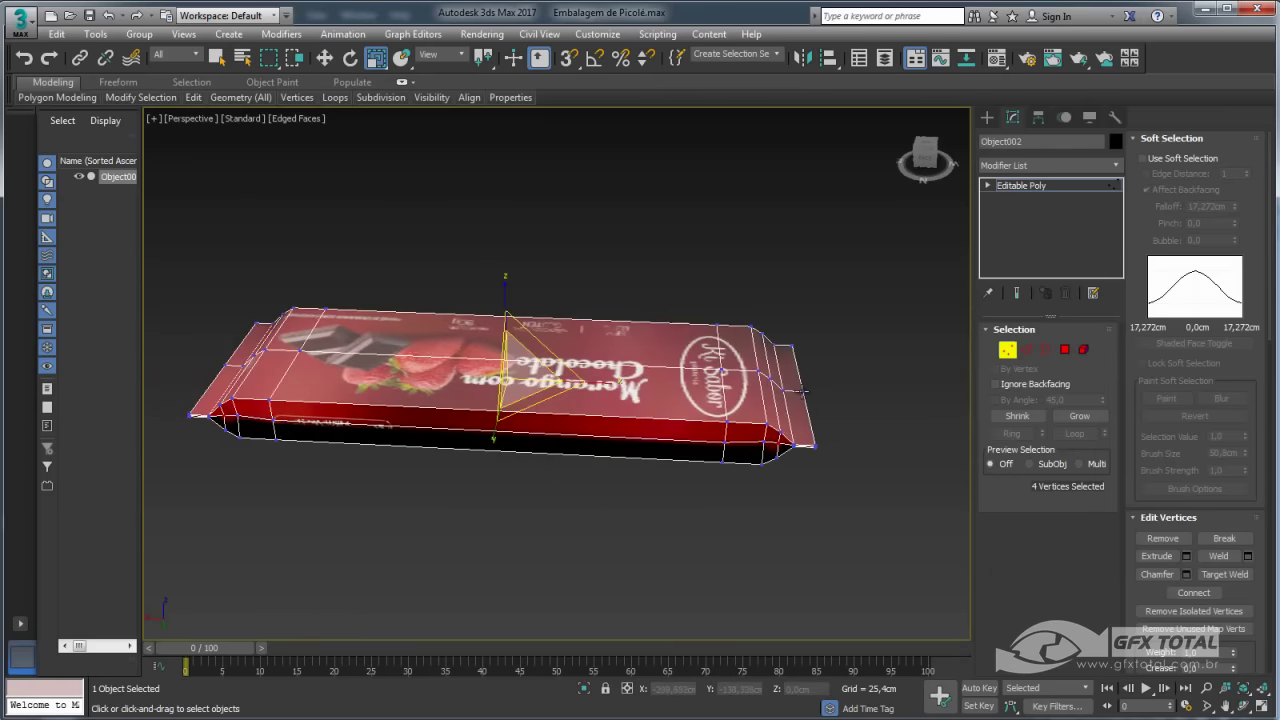
# After checking the reference photo, connect the selected edges with about 25 segments along the wrapper.
pyautogui.click(1028, 352)
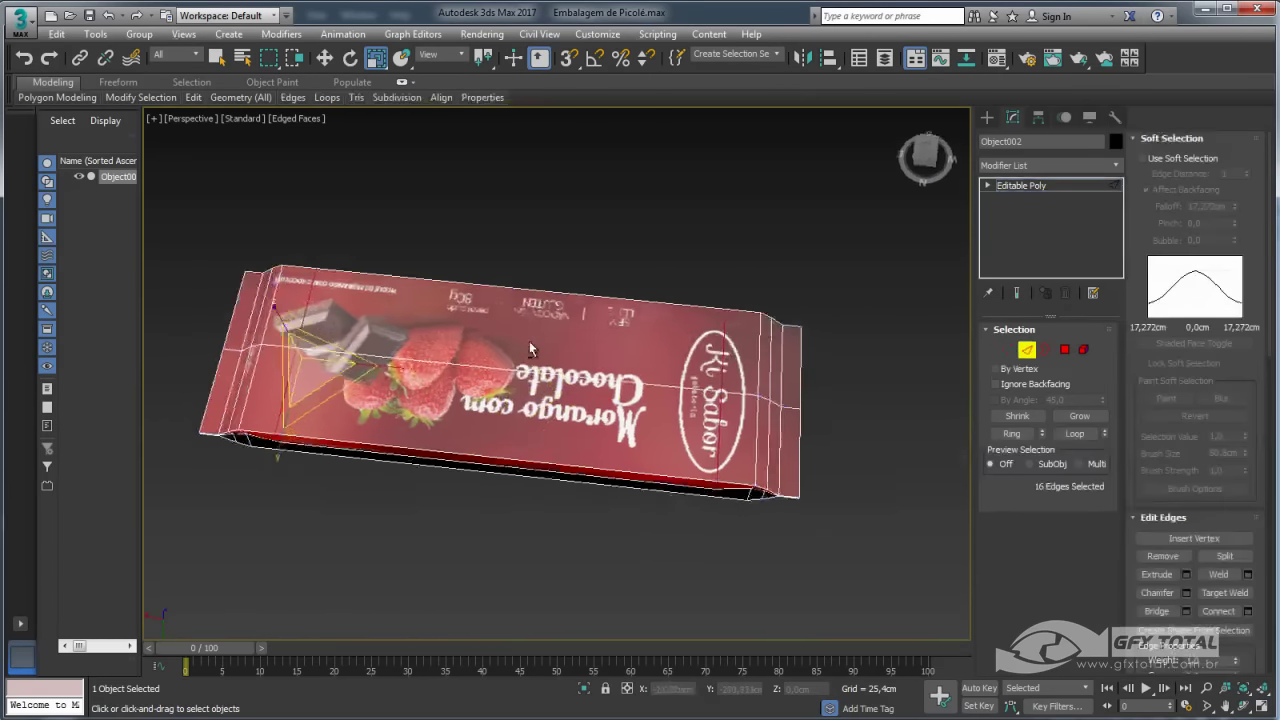
pyautogui.keyDown('alt'); pyautogui.moveTo(529, 341); pyautogui.dragTo(539, 327, button='middle'); pyautogui.keyUp('alt')
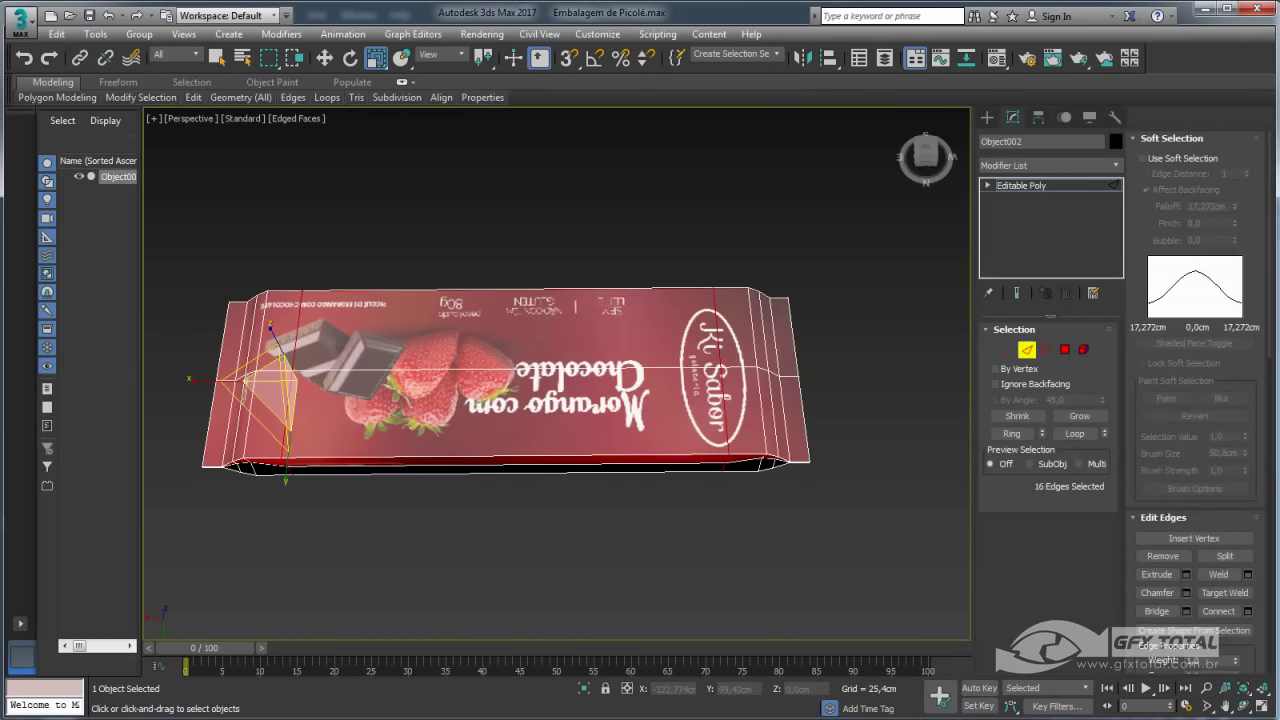
pyautogui.click(560, 712)
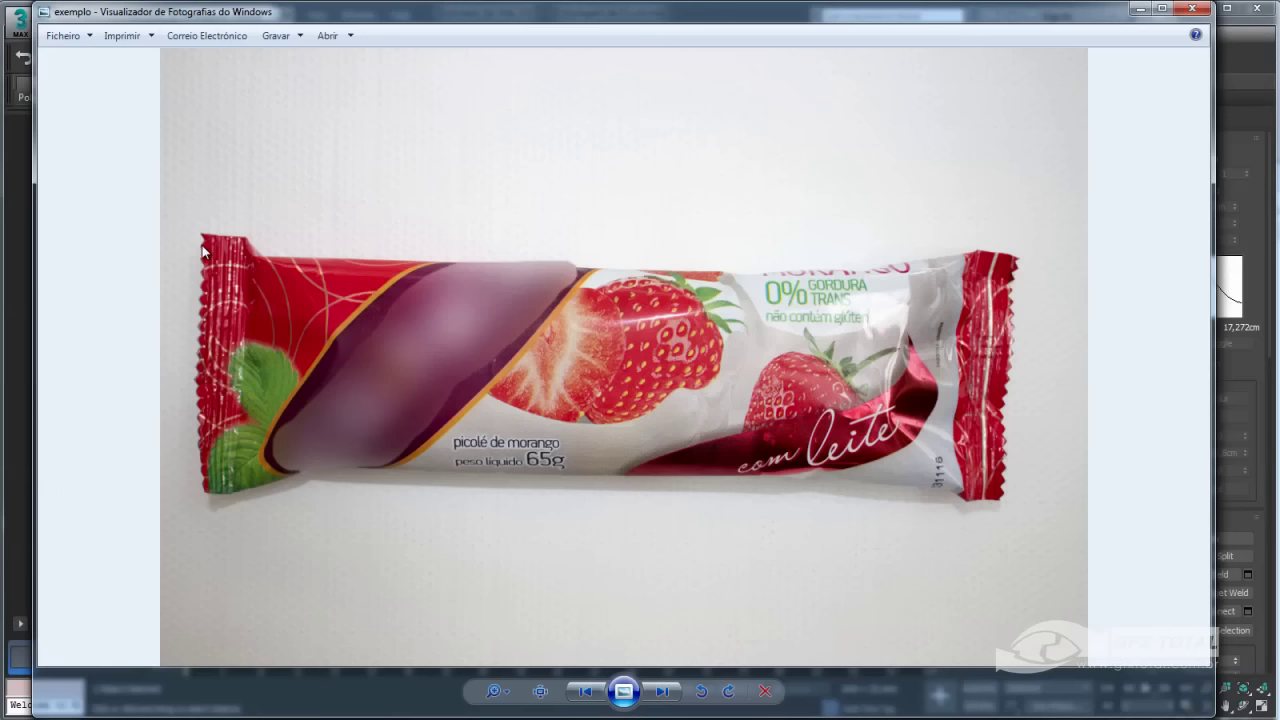
pyautogui.click(1141, 10)
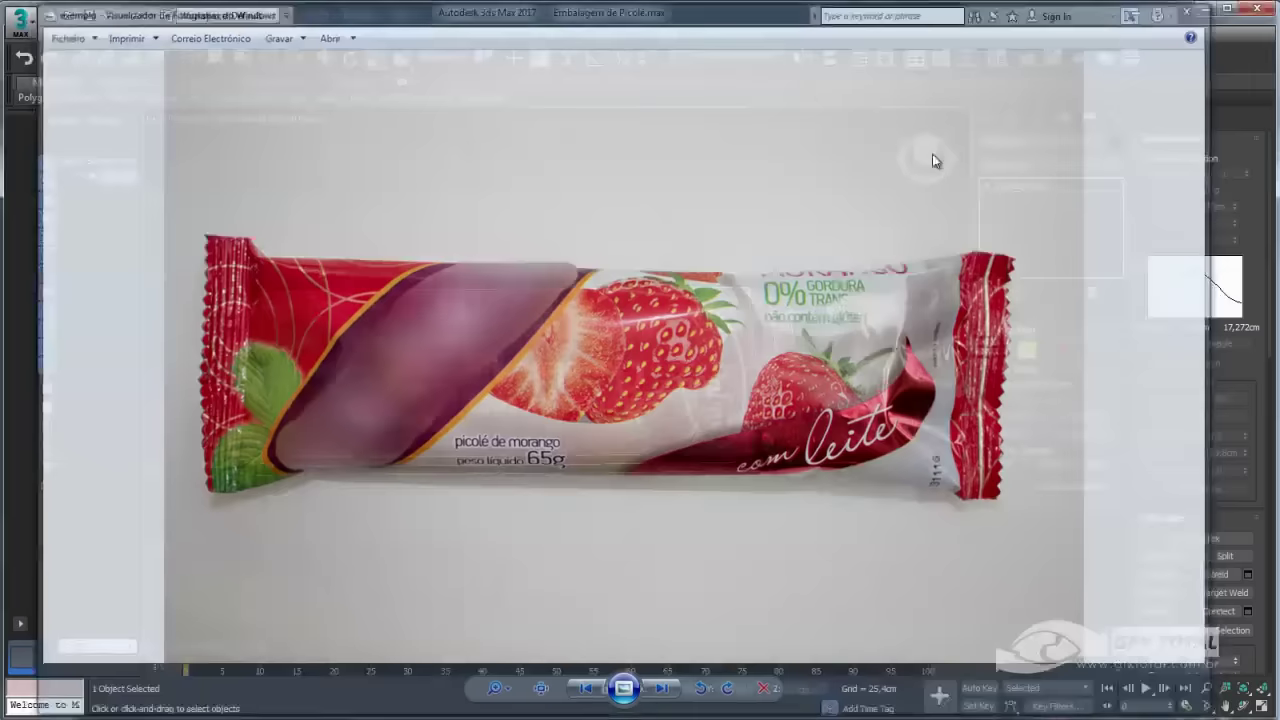
pyautogui.moveTo(726, 428)
pyautogui.keyDown('alt'); pyautogui.mouseDown(button='middle')
pyautogui.moveTo(593, 336)
pyautogui.moveTo(515, 541)
pyautogui.moveTo(670, 453)
pyautogui.mouseUp(button='middle'); pyautogui.keyUp('alt')
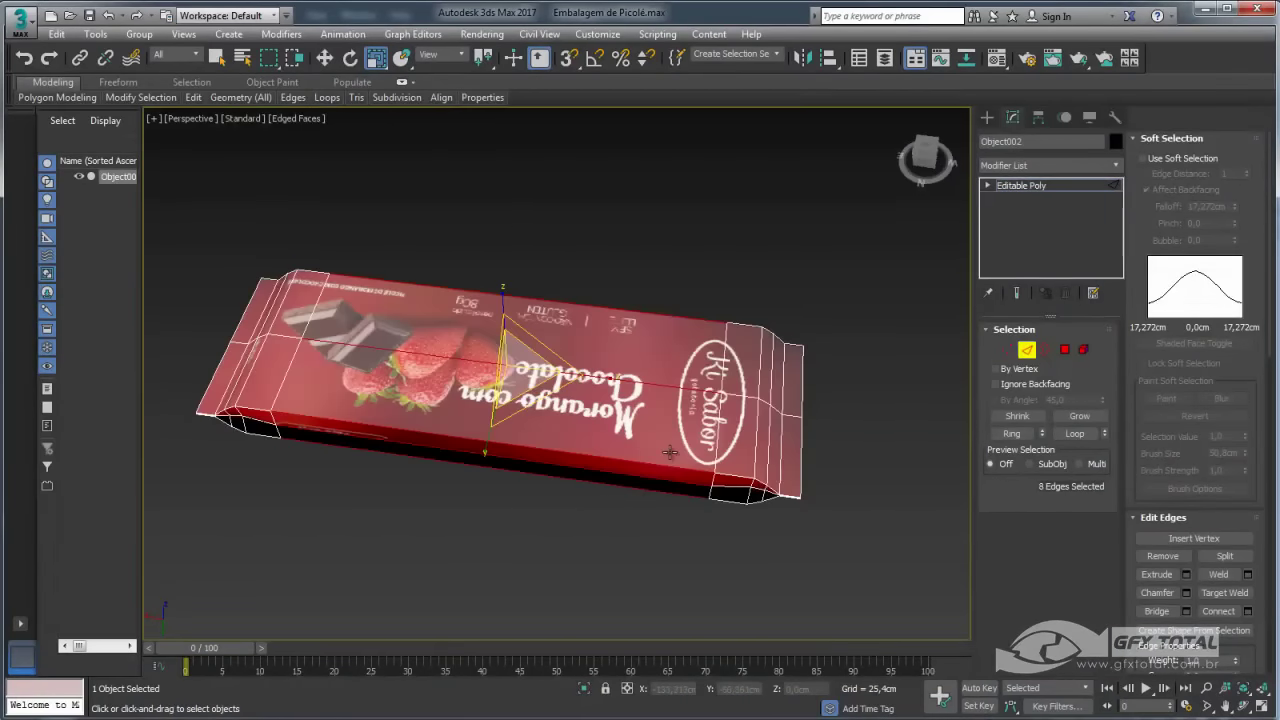
pyautogui.click(1247, 611)
pyautogui.moveTo(568, 383); pyautogui.dragTo(574, 305)
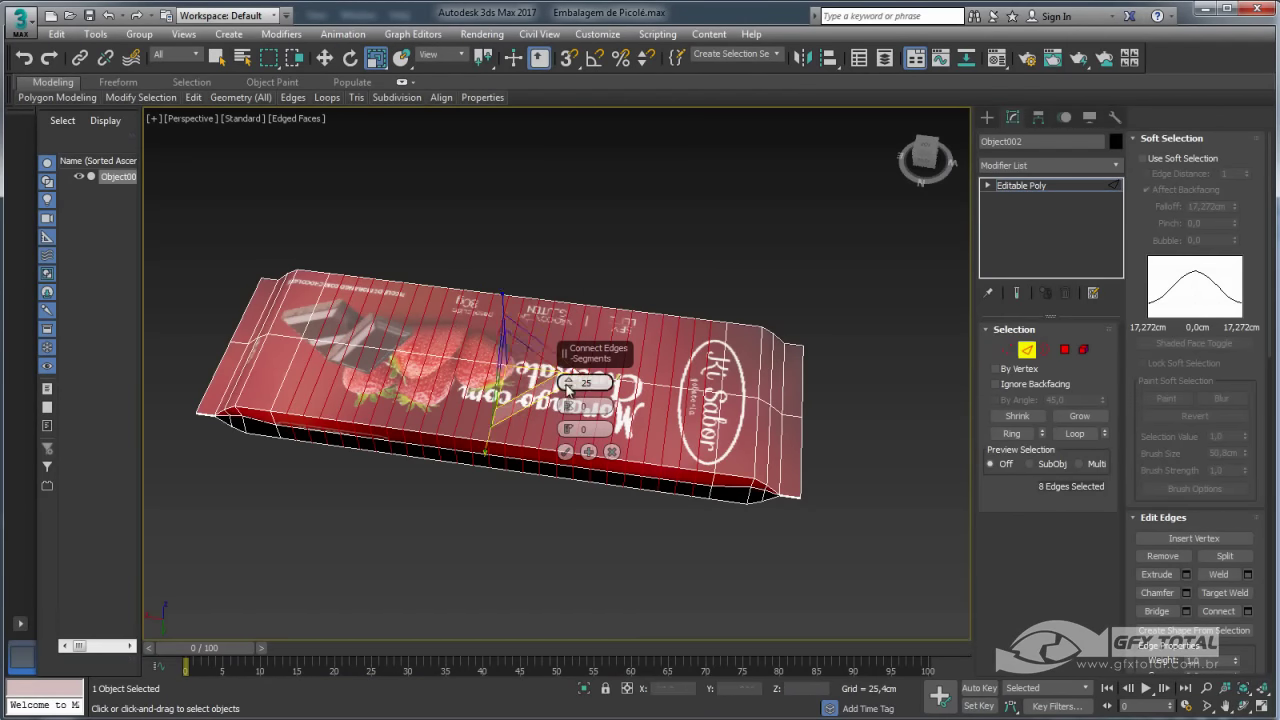
pyautogui.click(565, 451)
# Ring-select the edges at the wrapper's right end and connect them with new edges.
pyautogui.keyDown('alt'); pyautogui.moveTo(713, 462); pyautogui.dragTo(730, 455, button='middle'); pyautogui.keyUp('alt')
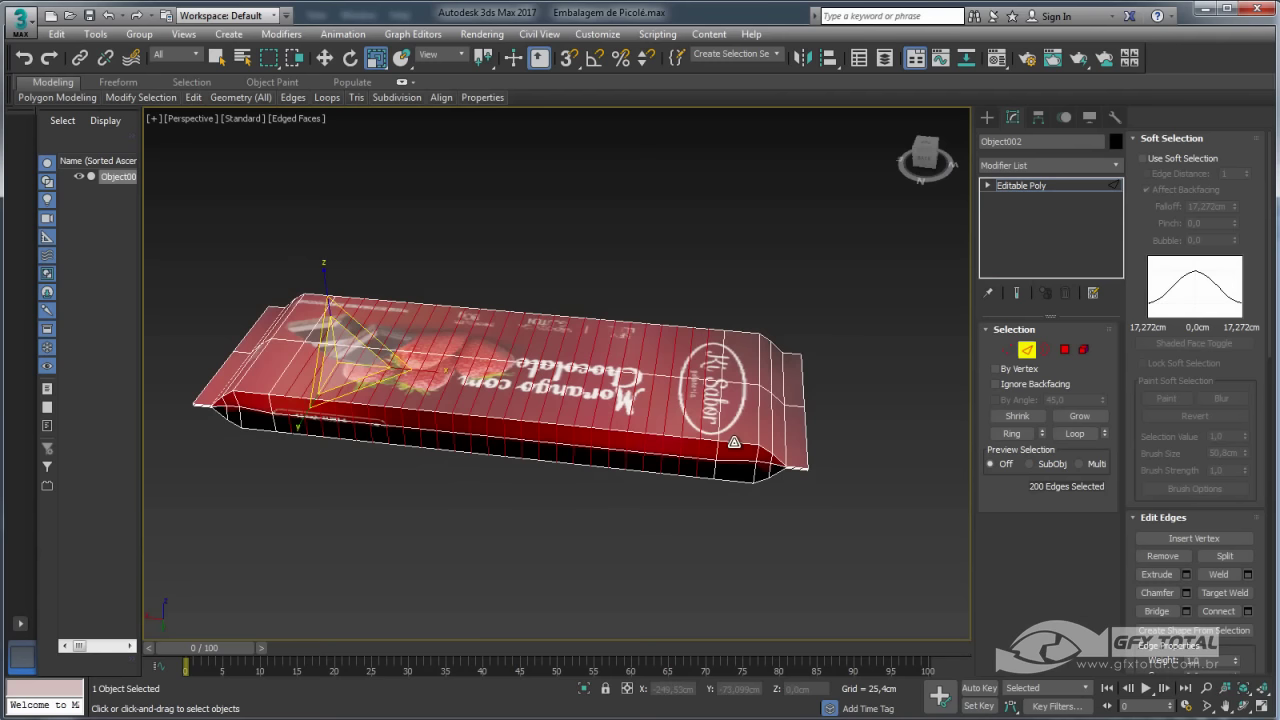
pyautogui.click(735, 441)
pyautogui.click(1012, 433)
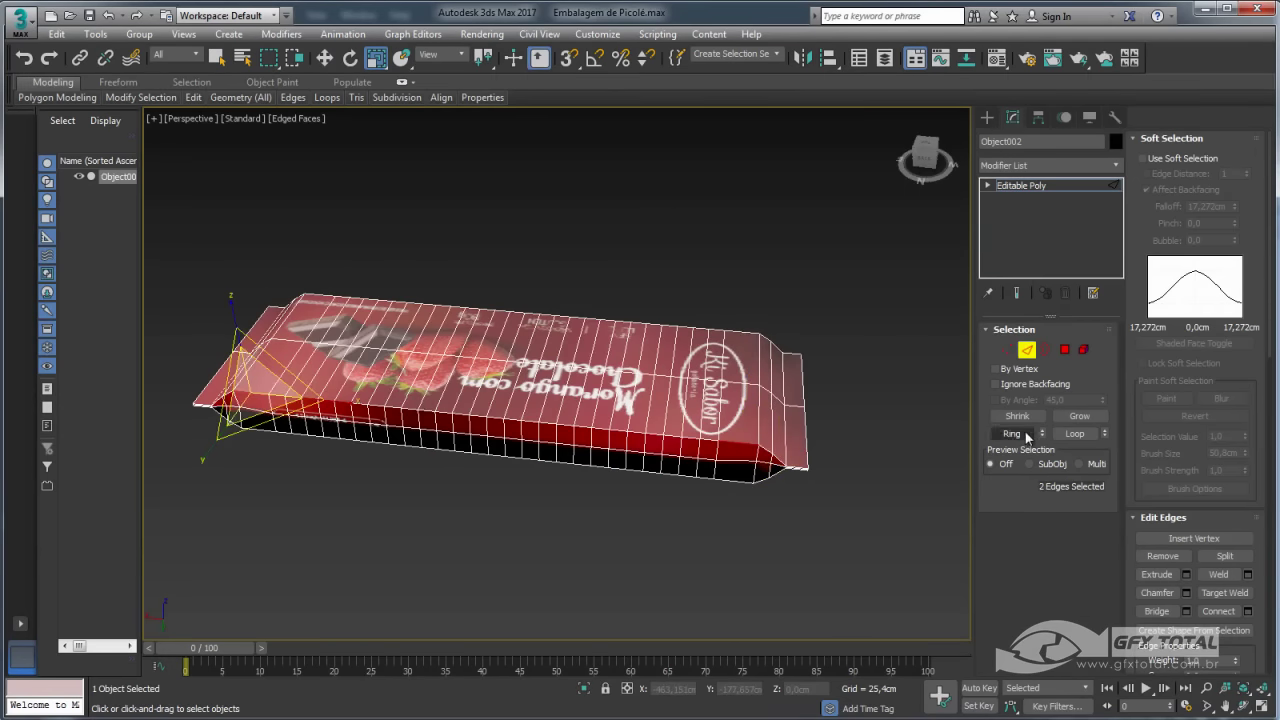
pyautogui.click(1248, 611)
pyautogui.press('z')
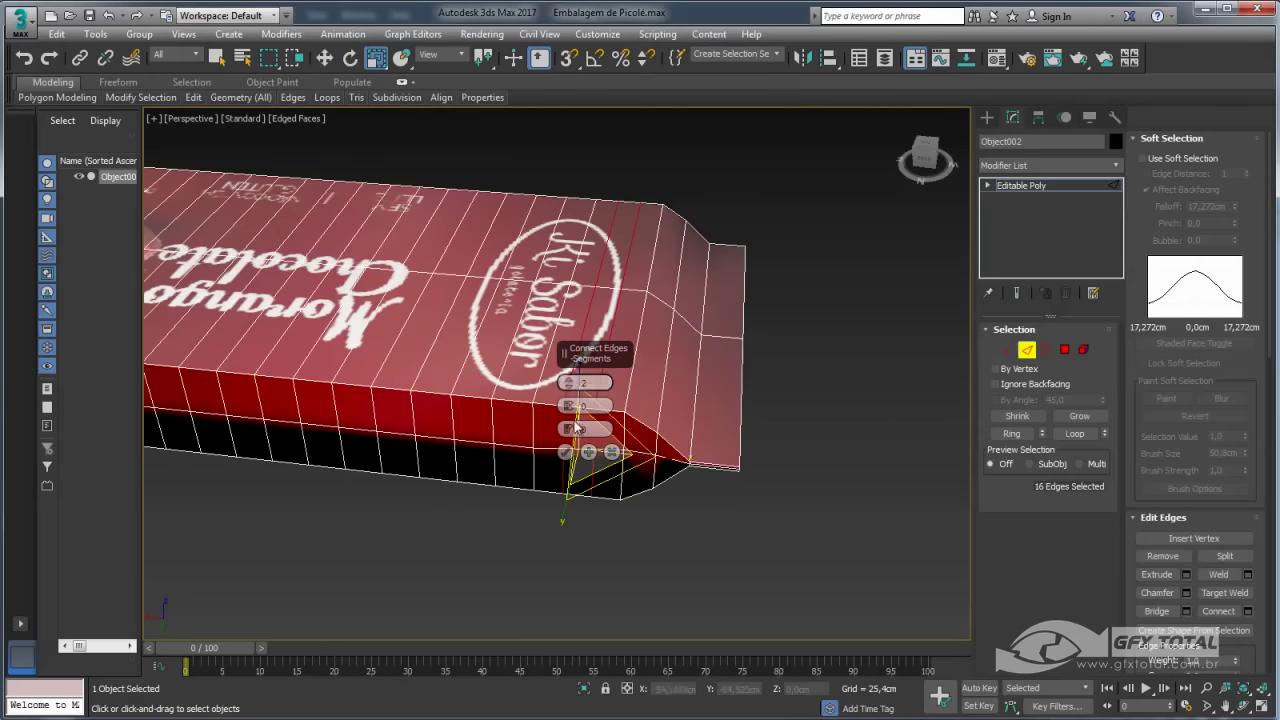
pyautogui.click(565, 451)
# Ring-select an edge loop near the right end and inspect it in wireframe and edged shading.
pyautogui.moveTo(634, 423)
pyautogui.keyDown('alt'); pyautogui.mouseDown(button='middle')
pyautogui.moveTo(722, 517)
pyautogui.moveTo(700, 408)
pyautogui.mouseUp(button='middle'); pyautogui.keyUp('alt')
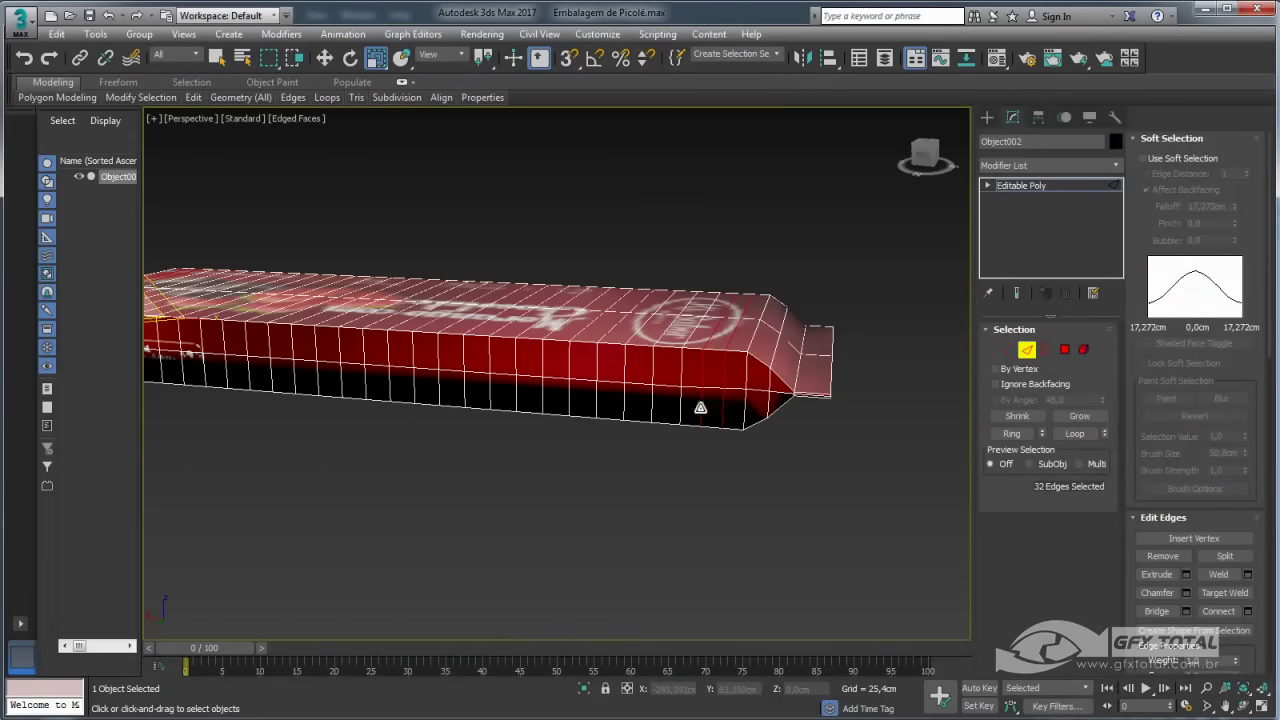
pyautogui.scroll(2, 724, 408)
pyautogui.click(753, 377)
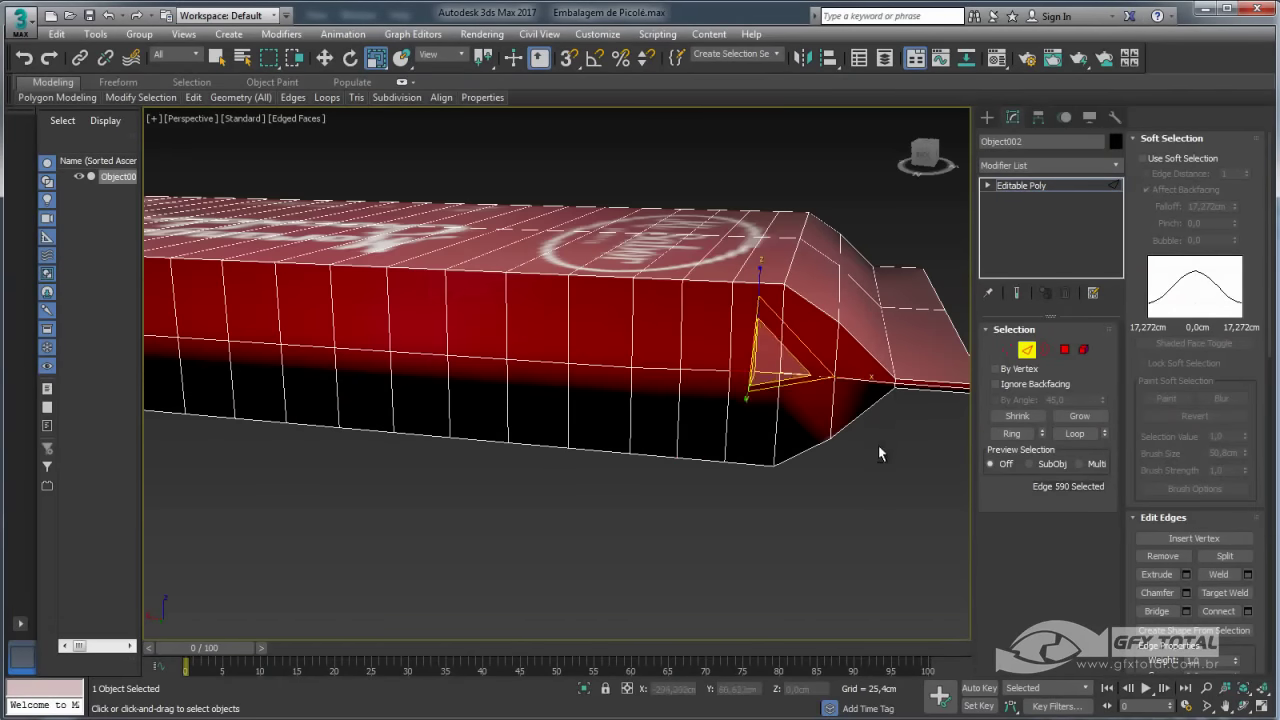
pyautogui.keyDown('alt'); pyautogui.moveTo(878, 447); pyautogui.dragTo(841, 430, button='middle'); pyautogui.keyUp('alt')
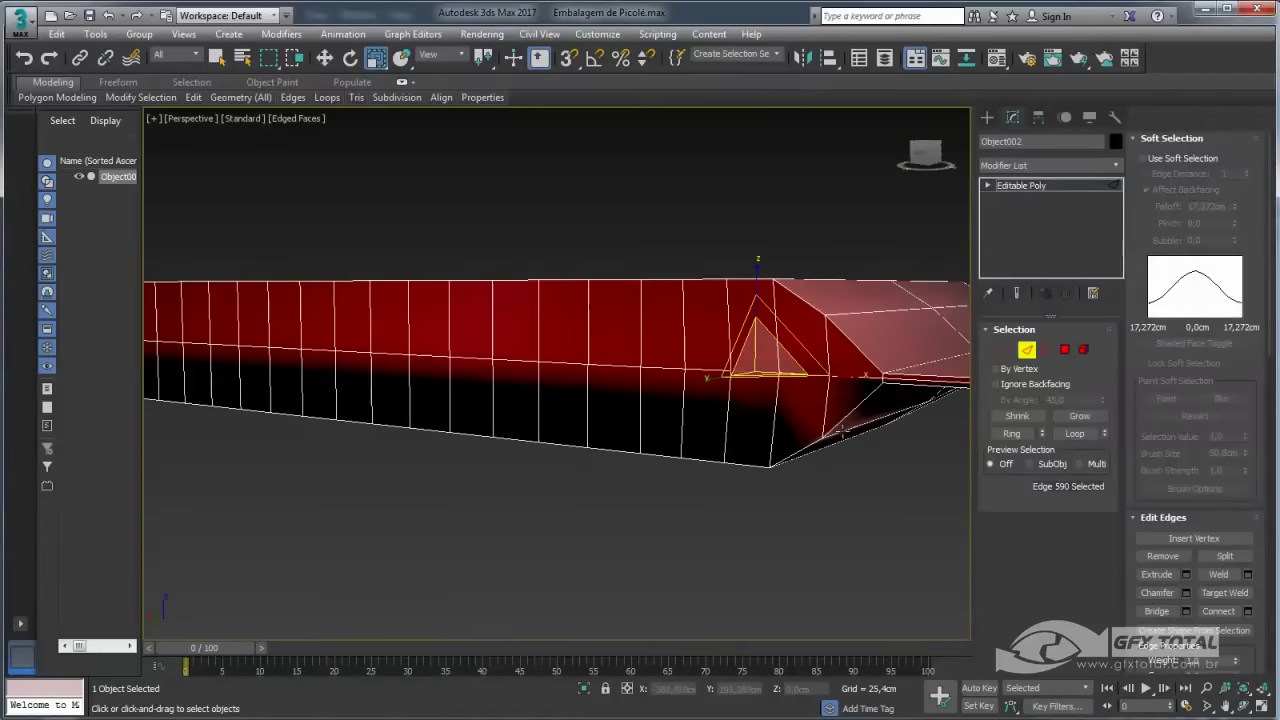
pyautogui.click(1012, 433)
pyautogui.moveTo(757, 434); pyautogui.dragTo(695, 447, button='middle')
pyautogui.scroll(-5, 695, 447)
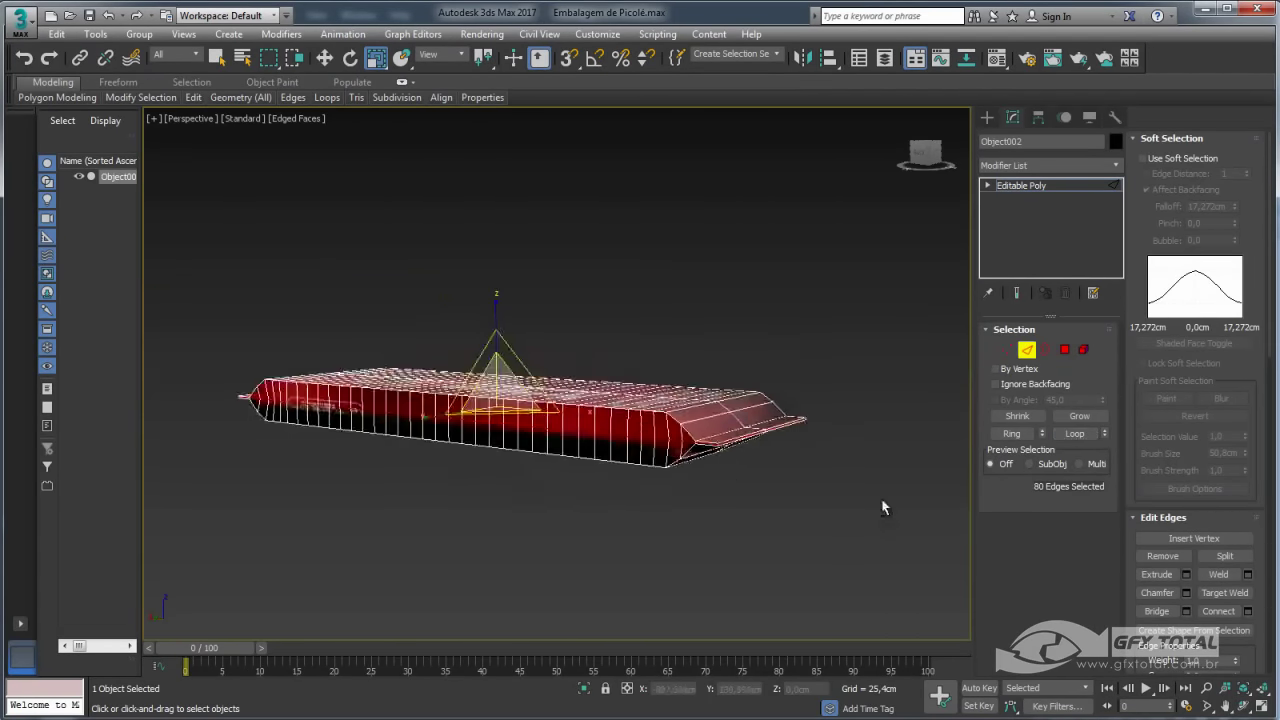
pyautogui.moveTo(880, 506)
pyautogui.keyDown('alt'); pyautogui.mouseDown(button='middle')
pyautogui.moveTo(572, 512)
pyautogui.moveTo(643, 504)
pyautogui.mouseUp(button='middle'); pyautogui.keyUp('alt')
pyautogui.press('F4')
pyautogui.press('F3')
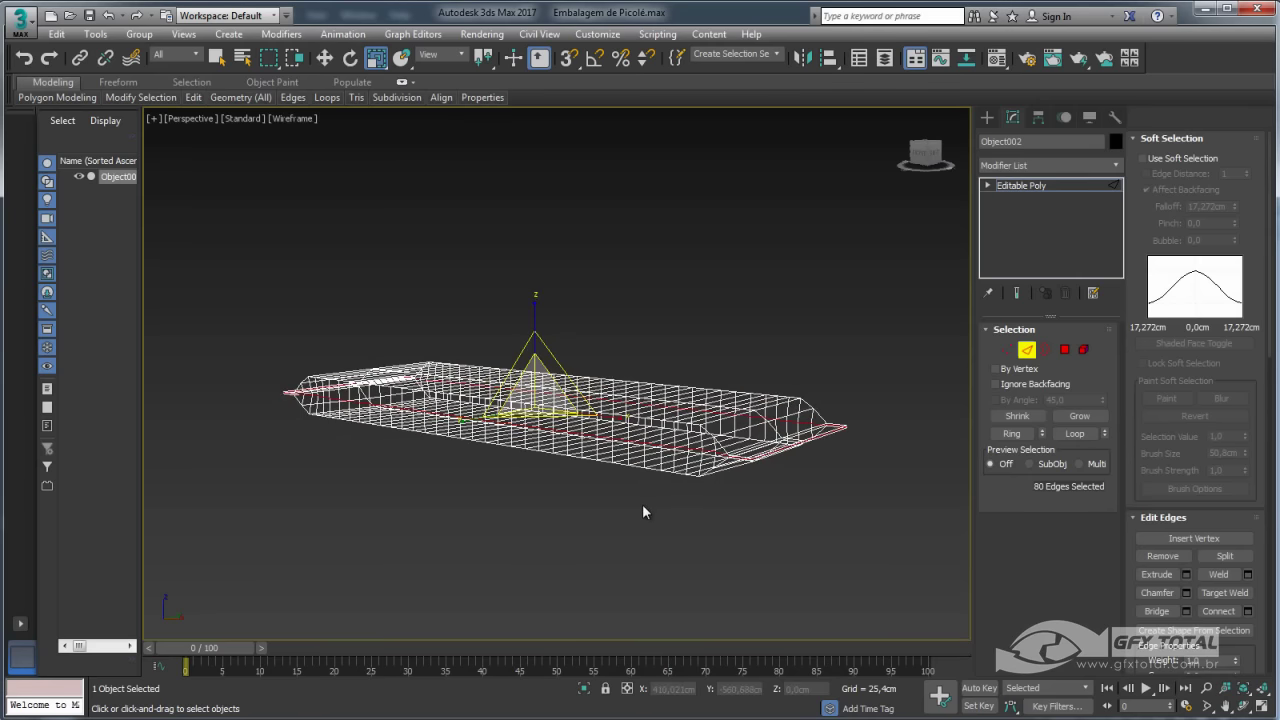
pyautogui.press('F3')
pyautogui.scroll(3, 737, 440)
pyautogui.scroll(3, 737, 440)
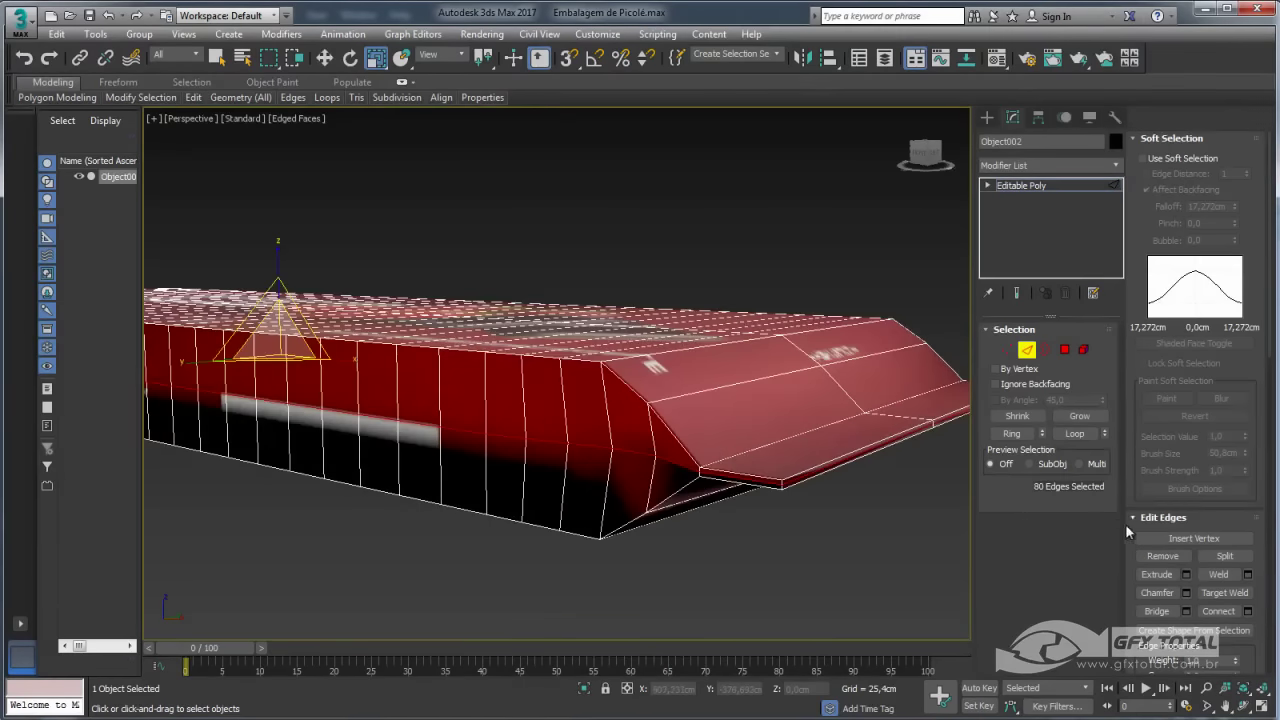
# Discard the pending chamfer and ring-select two side edges of the wrapper.
pyautogui.click(1186, 592)
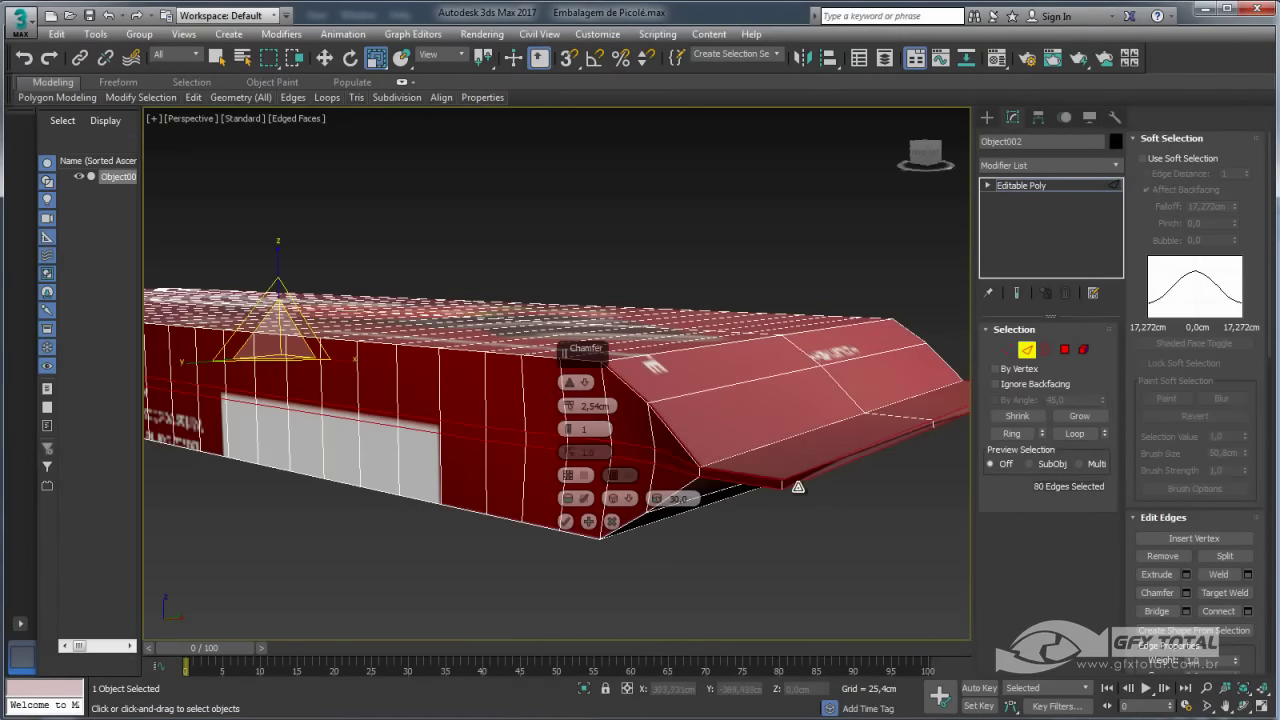
pyautogui.click(612, 522)
pyautogui.click(651, 437)
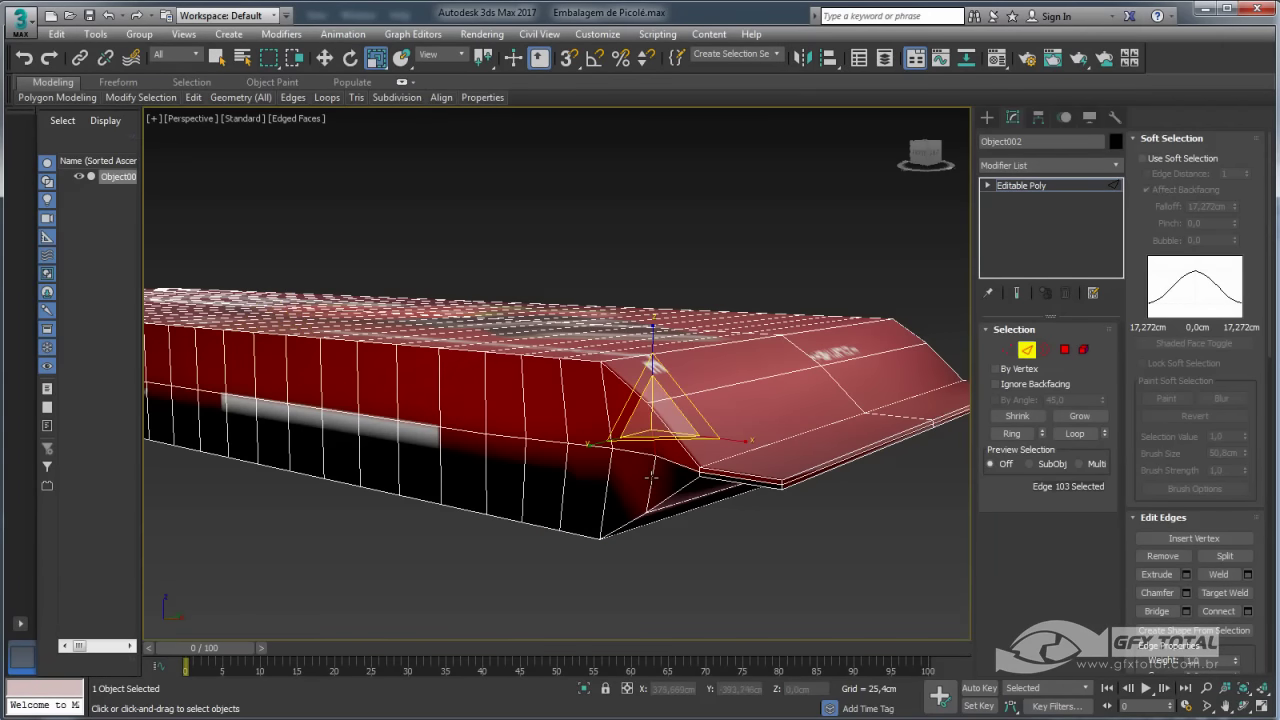
pyautogui.keyDown('ctrl'); pyautogui.click(651, 477); pyautogui.keyUp('ctrl')
pyautogui.click(1011, 437)
pyautogui.keyDown('alt'); pyautogui.moveTo(708, 494); pyautogui.dragTo(715, 506, button='middle'); pyautogui.keyUp('alt')
pyautogui.press('F3')
pyautogui.press('F3')
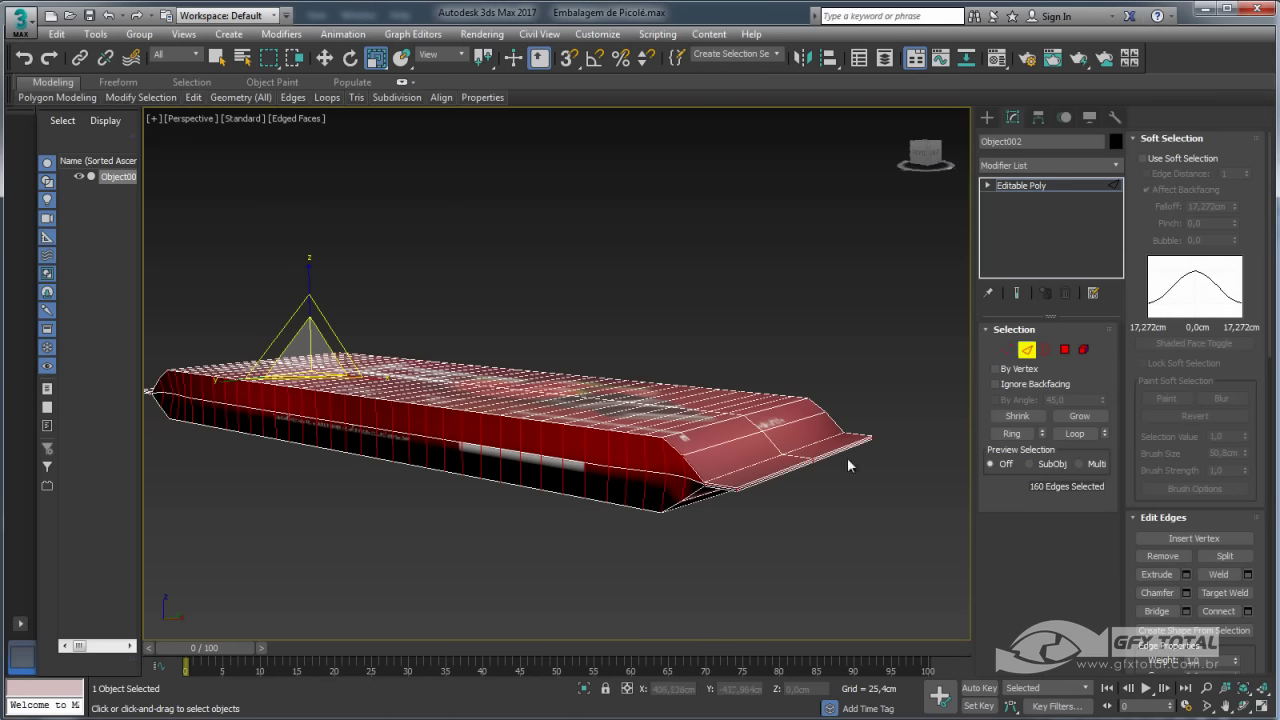
# Connect the side edge ring with 2 segments, adding two lengthwise loops.
pyautogui.click(1247, 612)
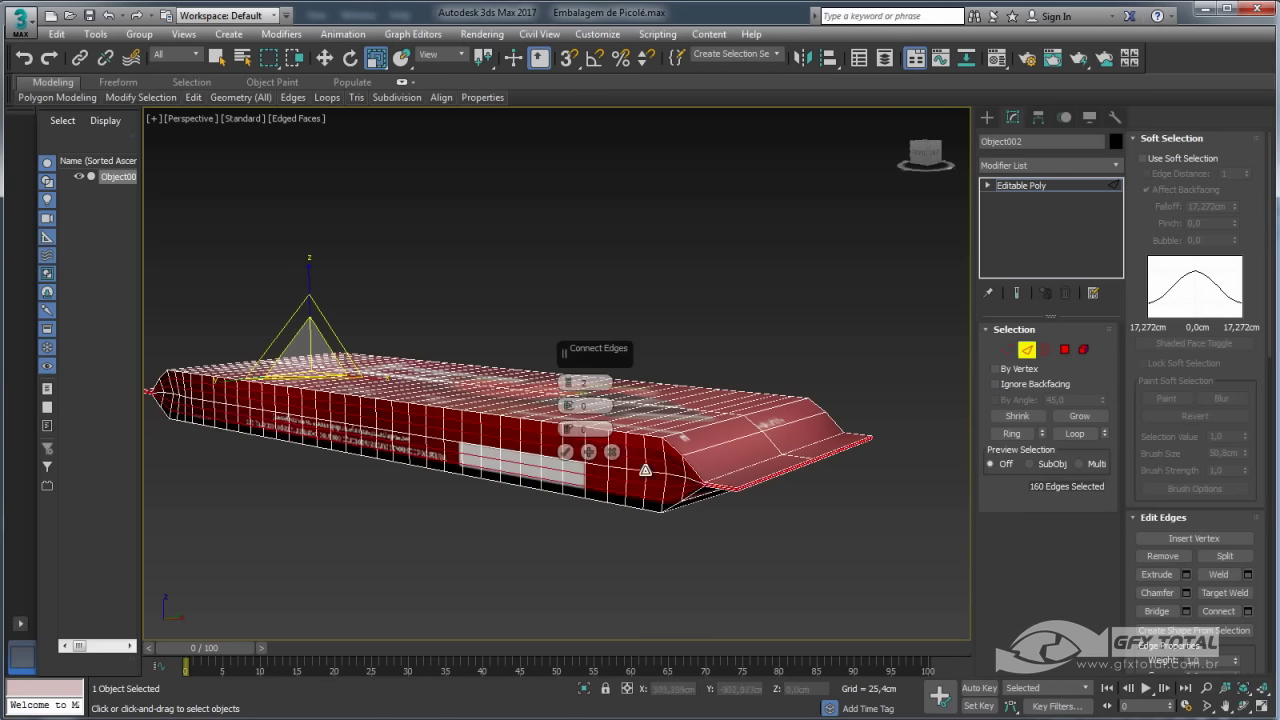
pyautogui.scroll(5, 464, 507)
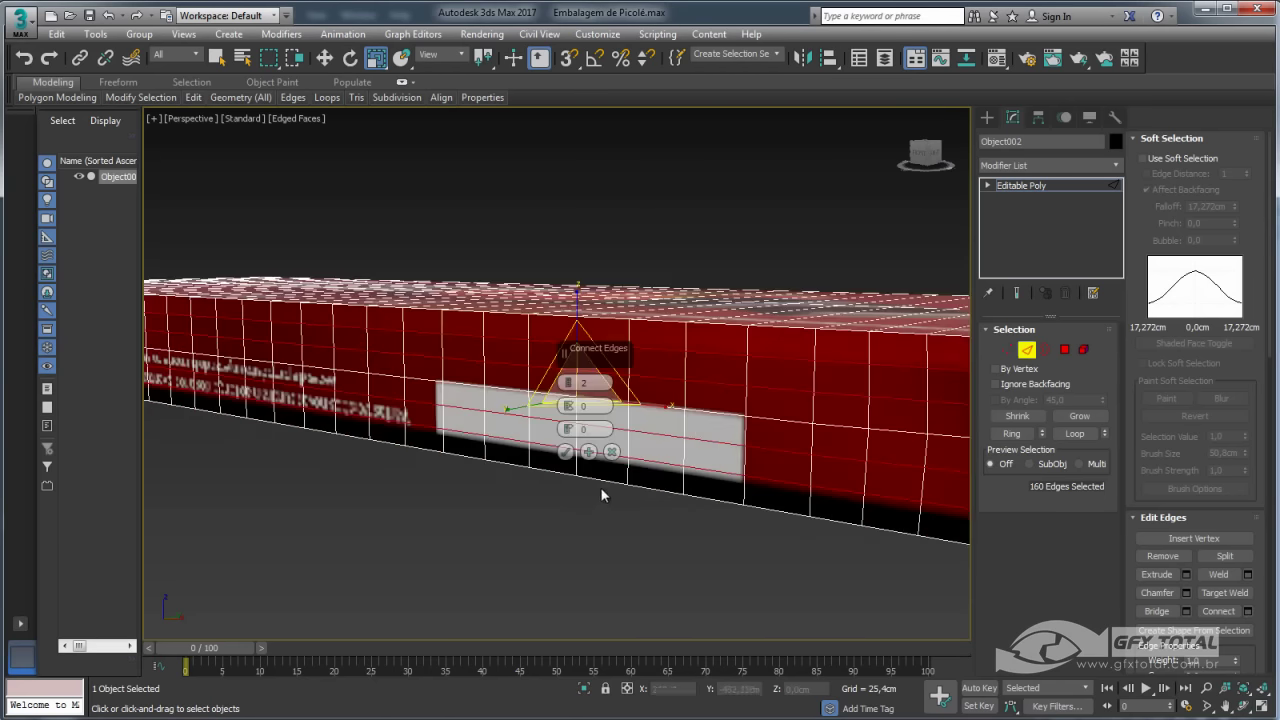
pyautogui.keyDown('alt'); pyautogui.moveTo(601, 490); pyautogui.dragTo(585, 480, button='middle'); pyautogui.keyUp('alt')
pyautogui.click(570, 390)
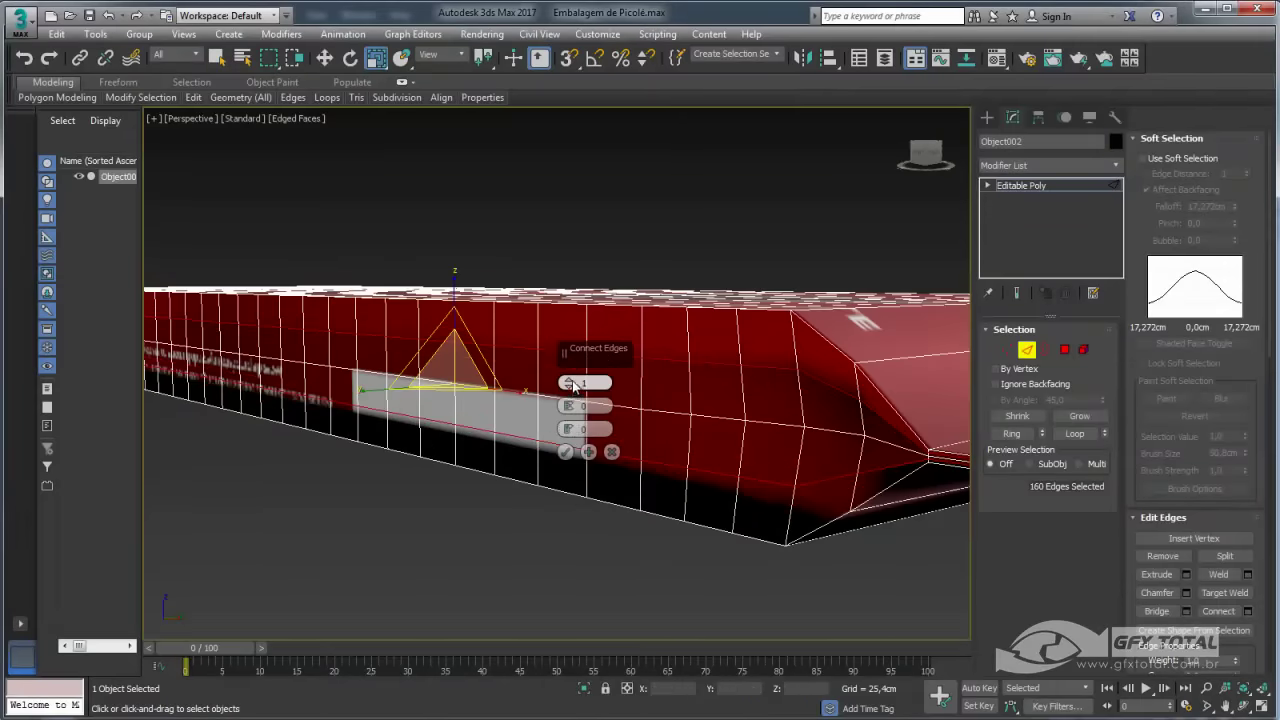
pyautogui.click(569, 383)
pyautogui.write('2')
pyautogui.click(566, 452)
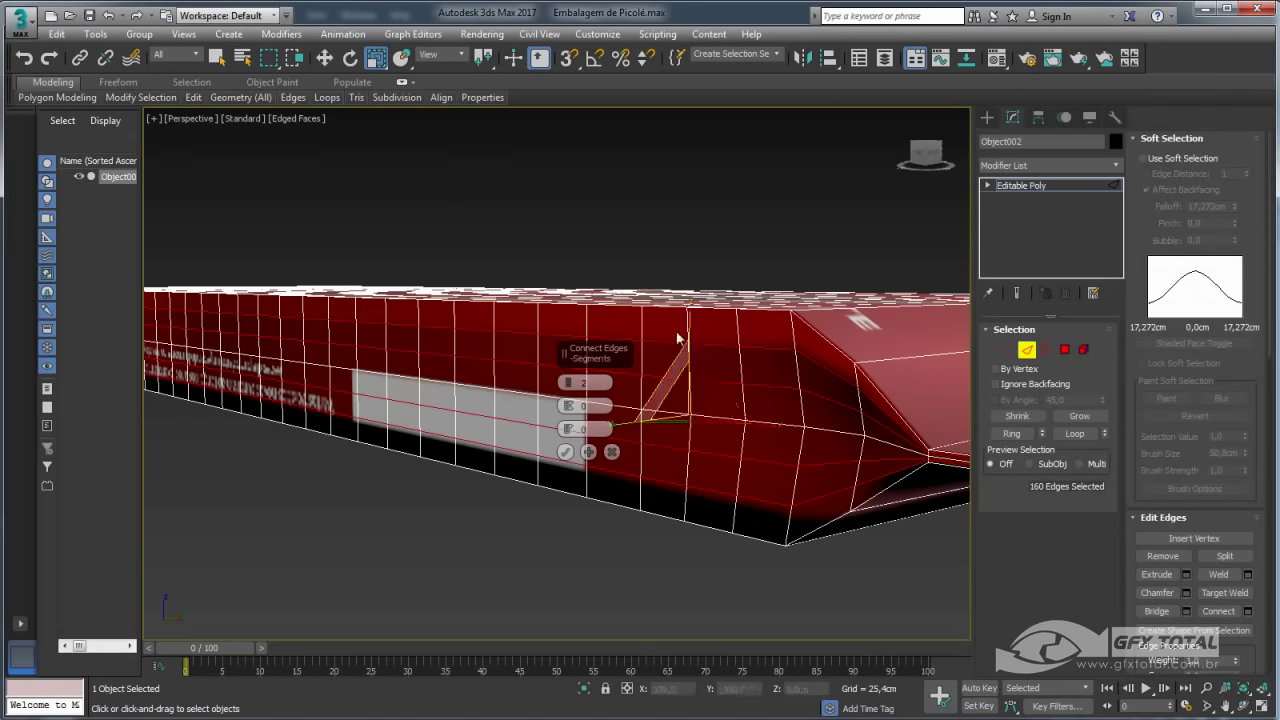
pyautogui.click(565, 452)
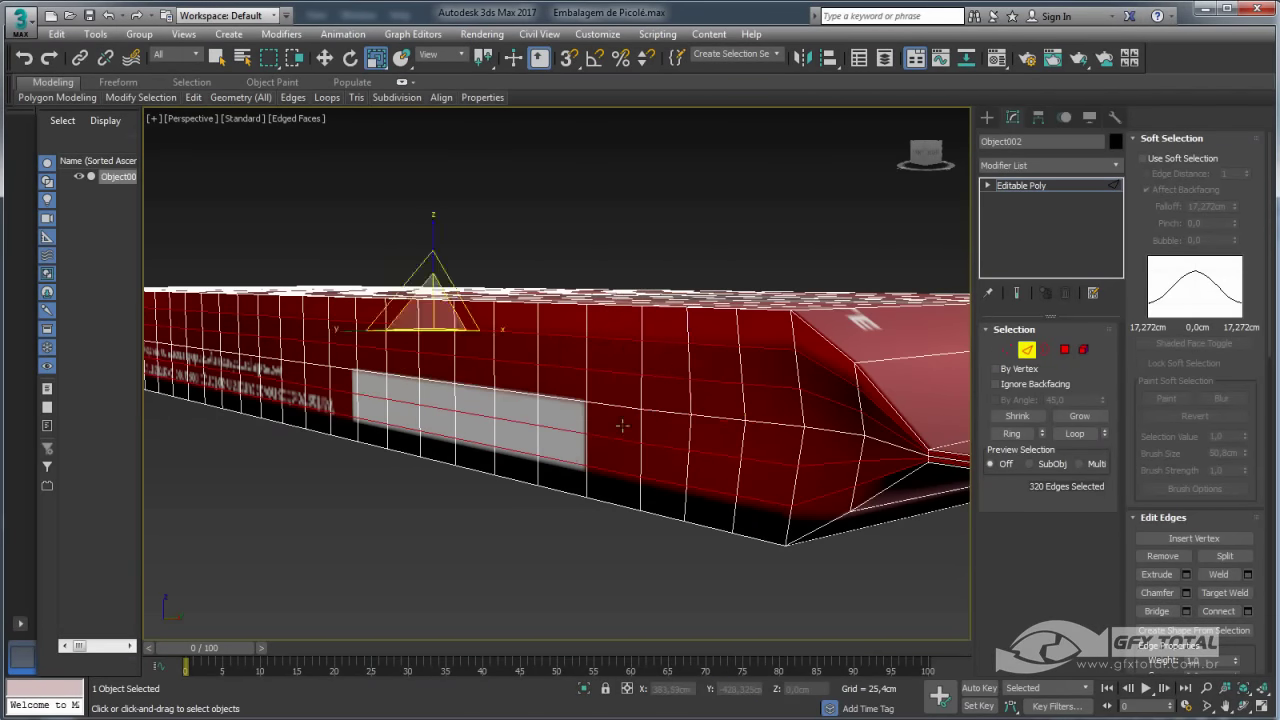
pyautogui.keyDown('alt'); pyautogui.moveTo(622, 426); pyautogui.dragTo(562, 470, button='middle'); pyautogui.keyUp('alt')
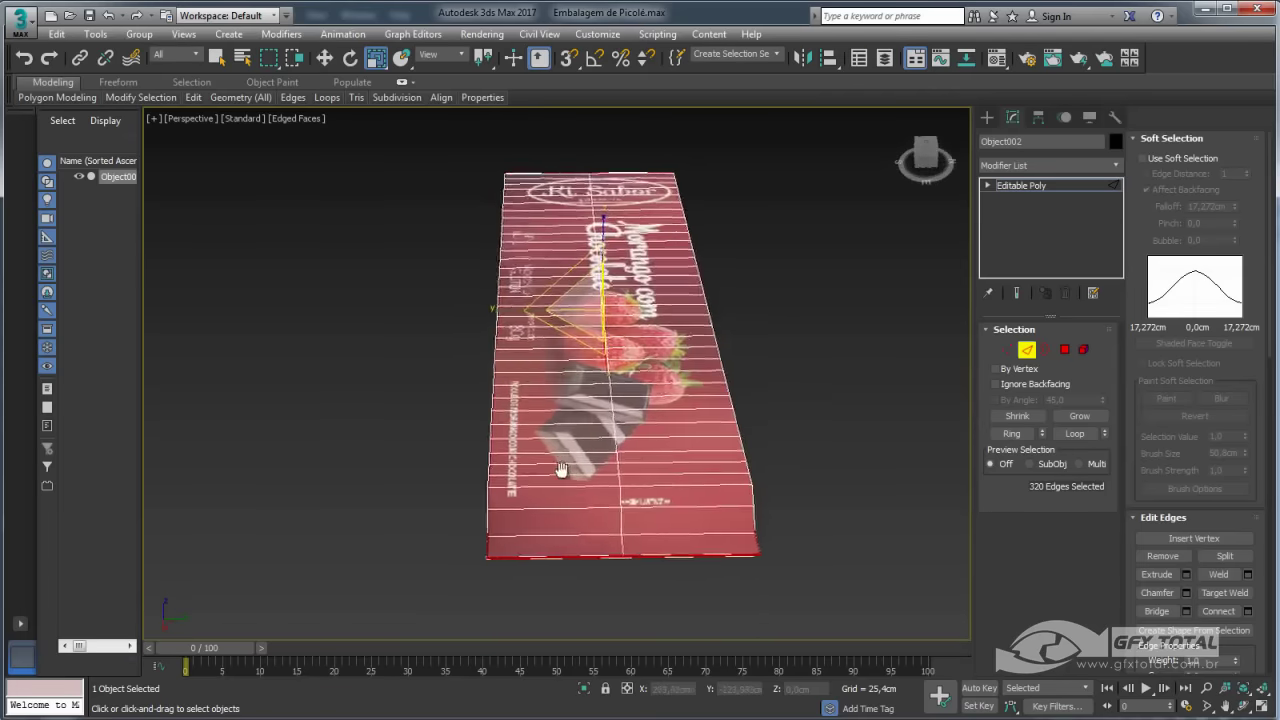
# Select a lower label edge and compare the model with the strawberry popsicle reference photo.
pyautogui.scroll(2, 562, 470)
pyautogui.click(588, 479)
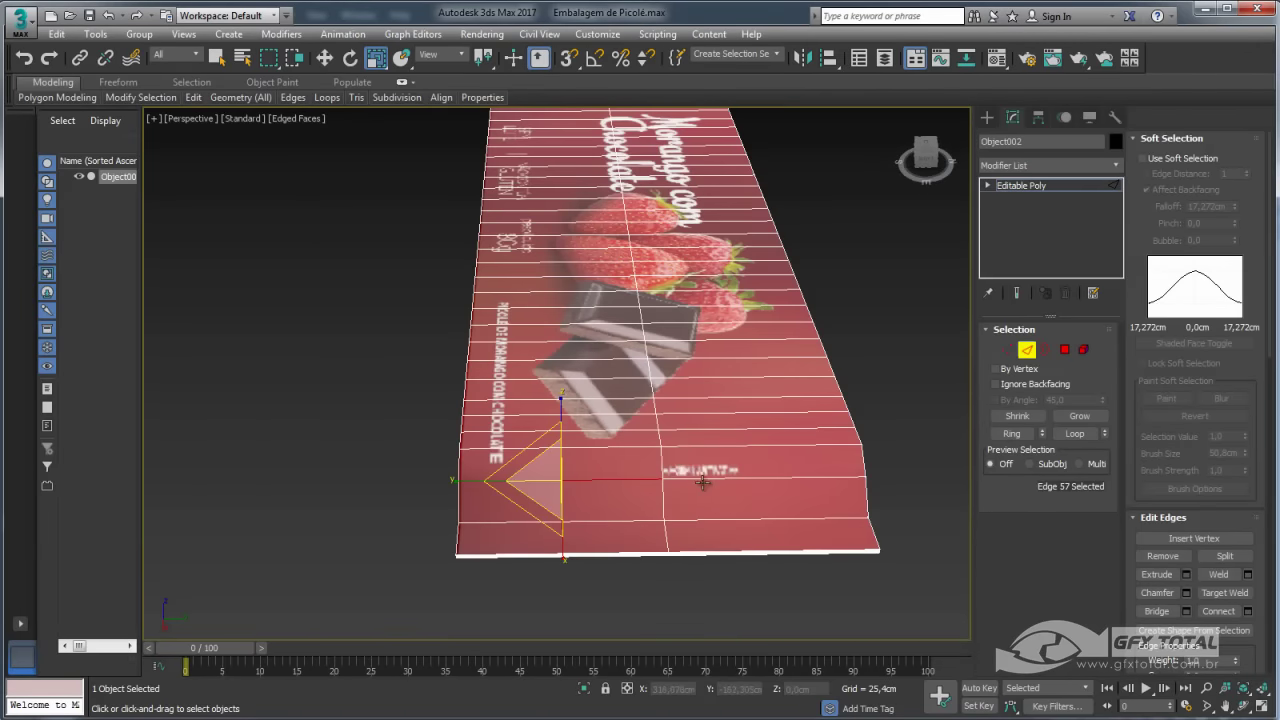
pyautogui.keyDown('alt'); pyautogui.moveTo(703, 483); pyautogui.dragTo(636, 657, button='middle'); pyautogui.keyUp('alt')
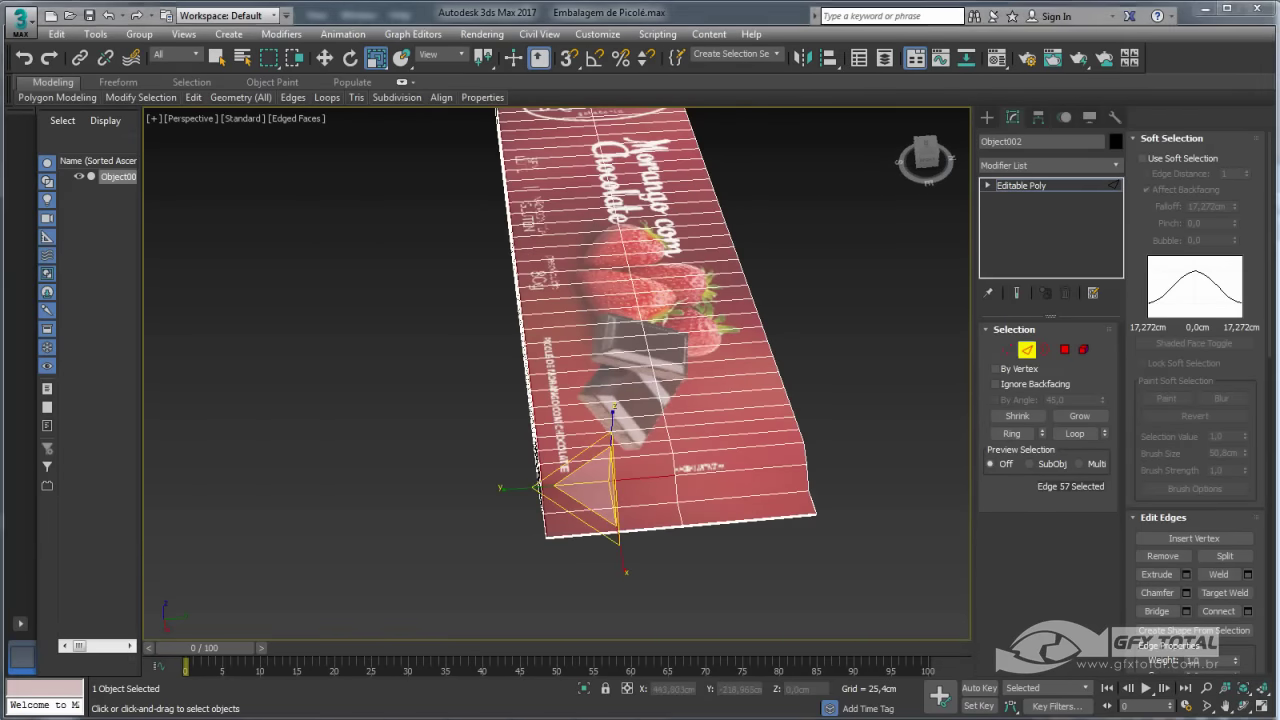
pyautogui.click(700, 717)
pyautogui.click(520, 717)
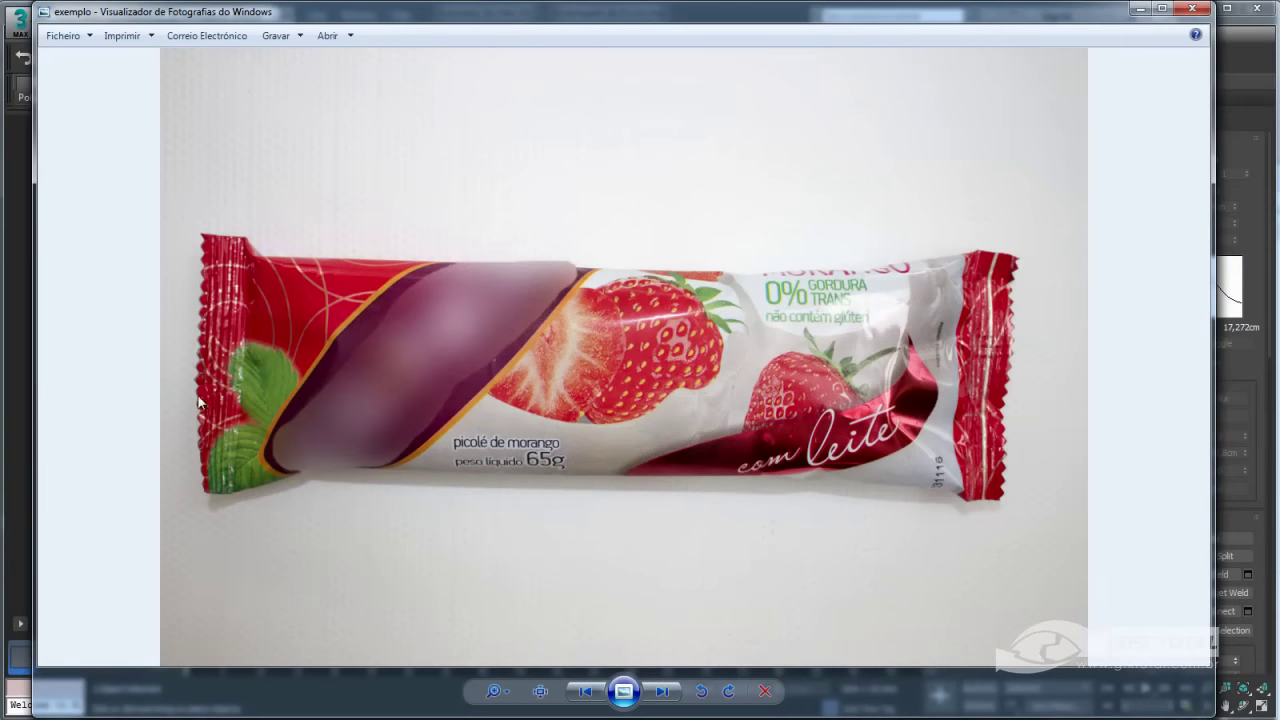
pyautogui.click(1141, 14)
pyautogui.keyDown('alt'); pyautogui.moveTo(841, 358); pyautogui.dragTo(837, 445, button='middle'); pyautogui.keyUp('alt')
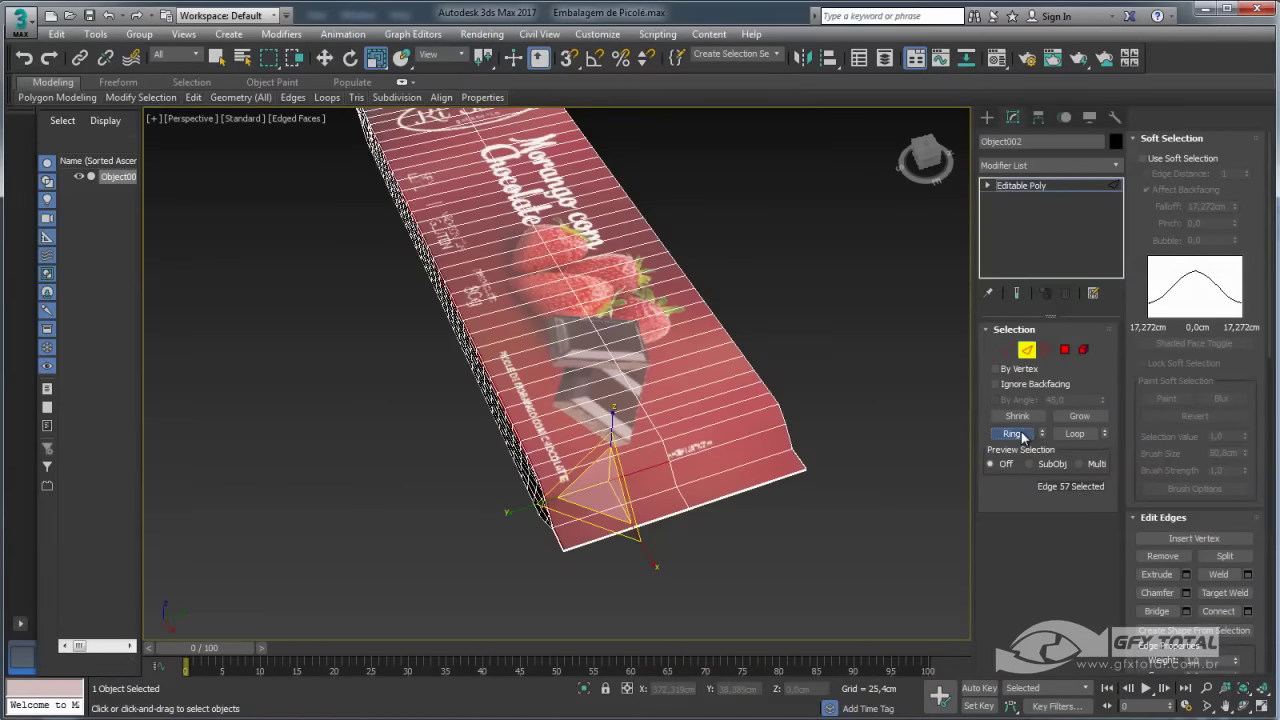
# Ring-select 176 edges across the label and connect them with 8 segments.
pyautogui.click(1020, 435)
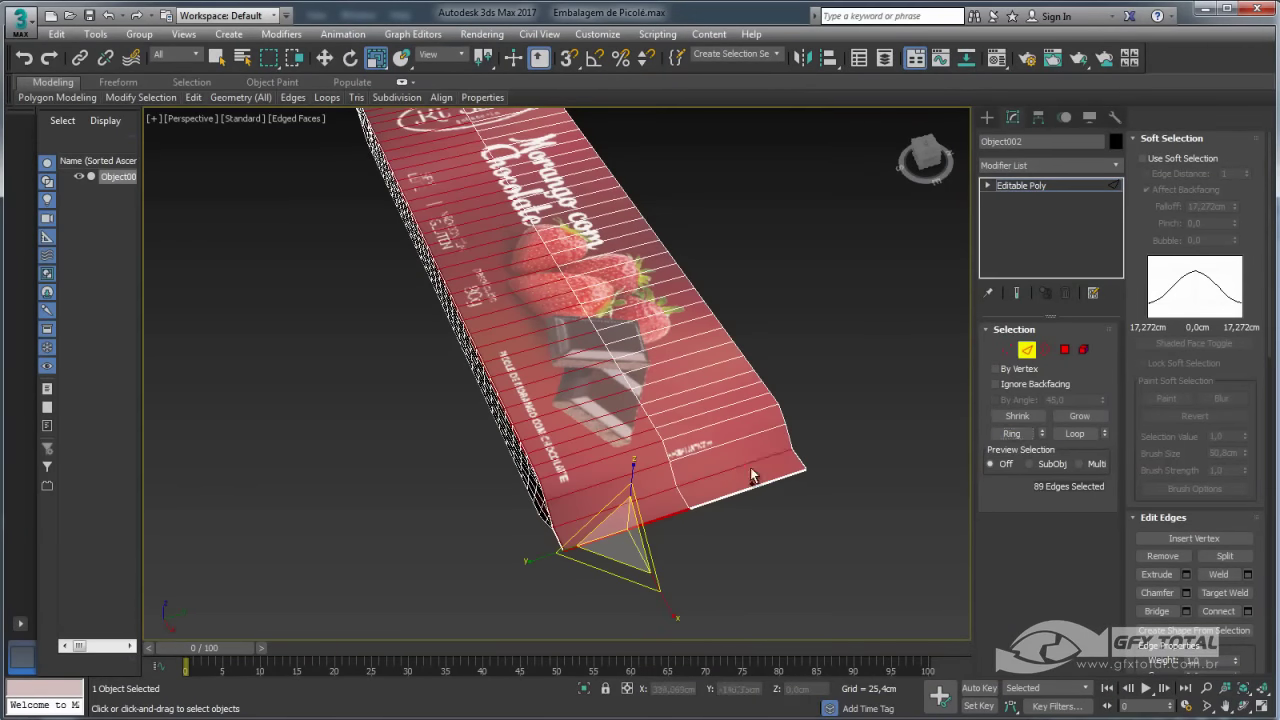
pyautogui.click(1010, 434)
pyautogui.keyDown('alt'); pyautogui.moveTo(858, 470); pyautogui.dragTo(1135, 296, button='middle'); pyautogui.keyUp('alt')
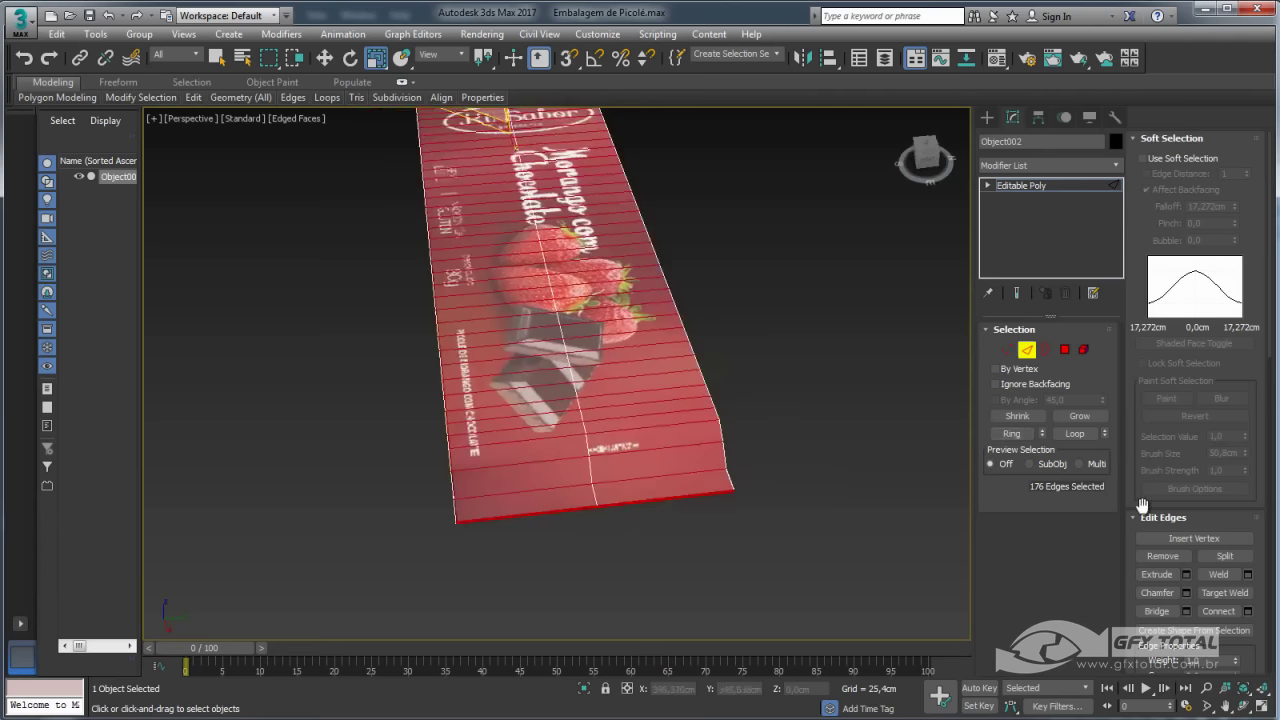
pyautogui.click(1248, 611)
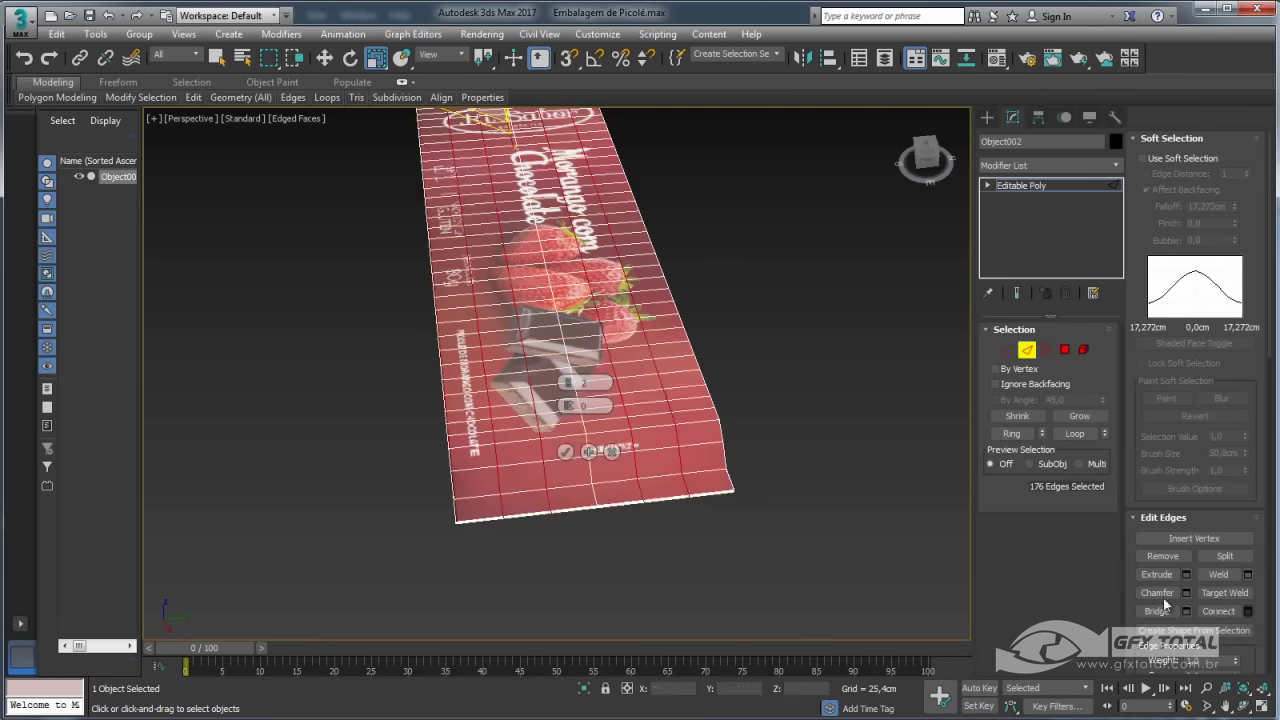
pyautogui.moveTo(568, 384); pyautogui.dragTo(575, 362)
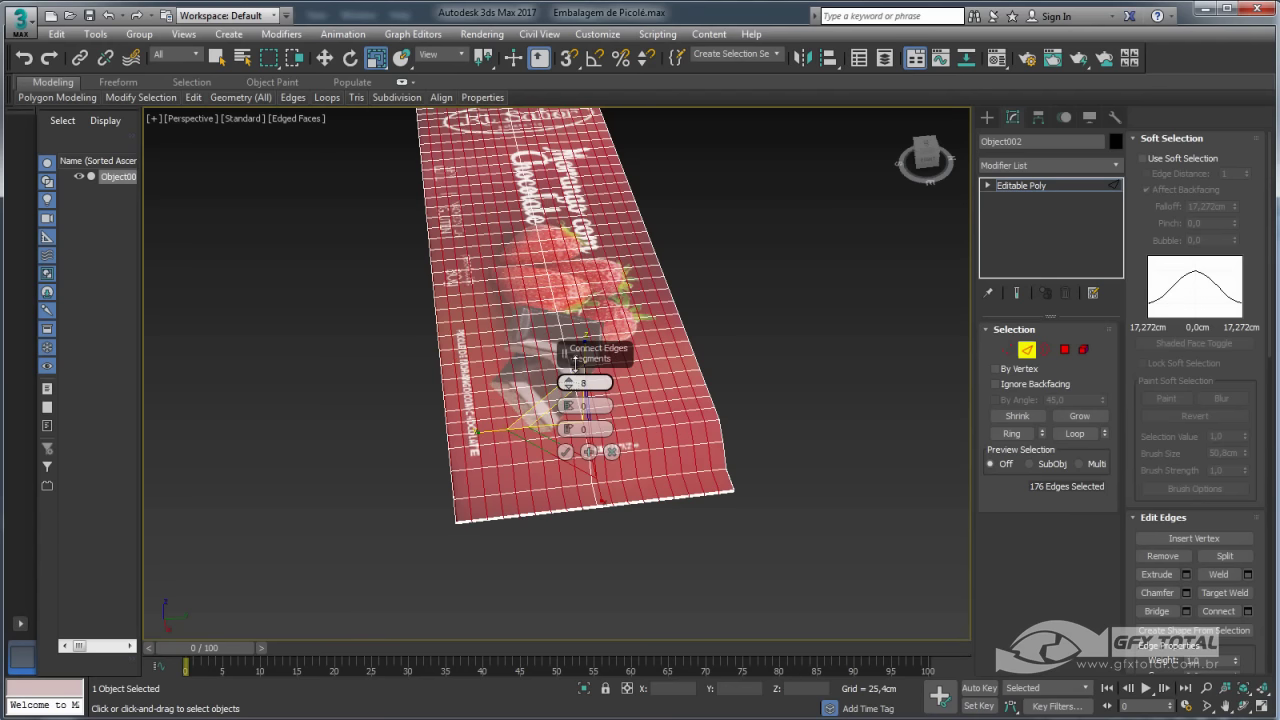
pyautogui.click(565, 452)
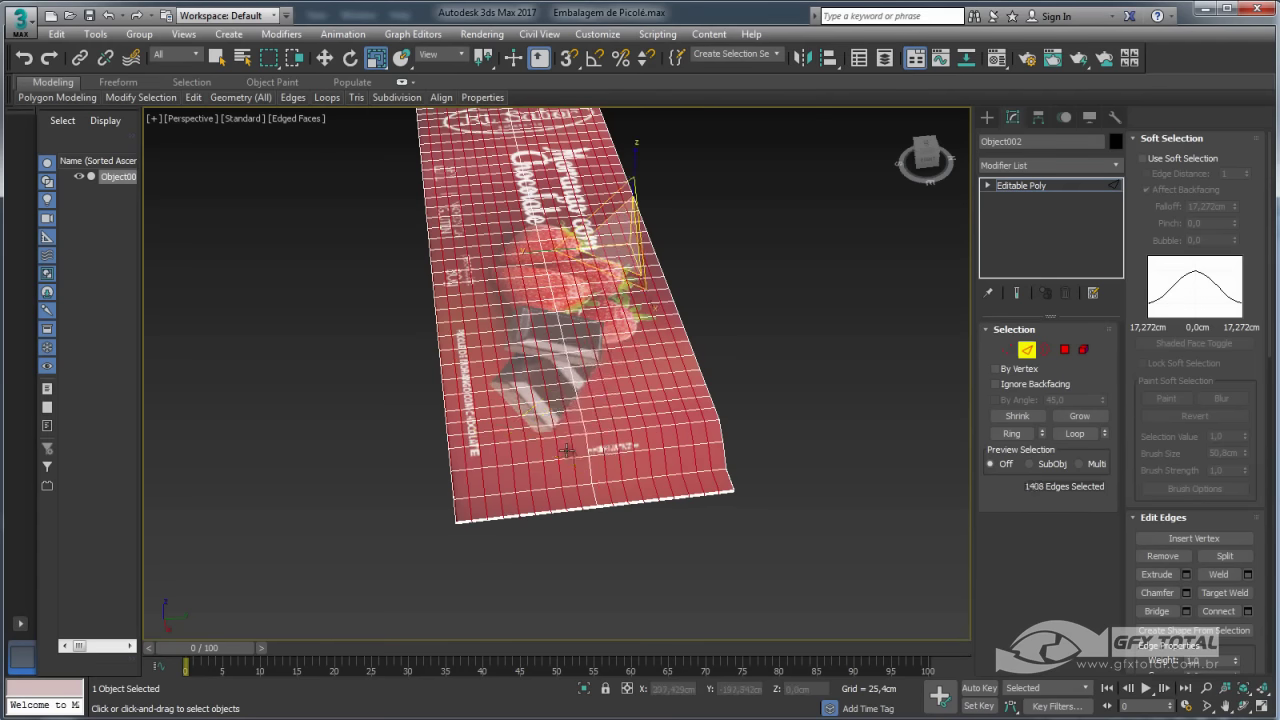
pyautogui.moveTo(582, 490)
pyautogui.keyDown('alt'); pyautogui.mouseDown(button='middle')
pyautogui.moveTo(598, 507)
pyautogui.moveTo(576, 545)
pyautogui.mouseUp(button='middle'); pyautogui.keyUp('alt')
pyautogui.scroll(5, 576, 545)
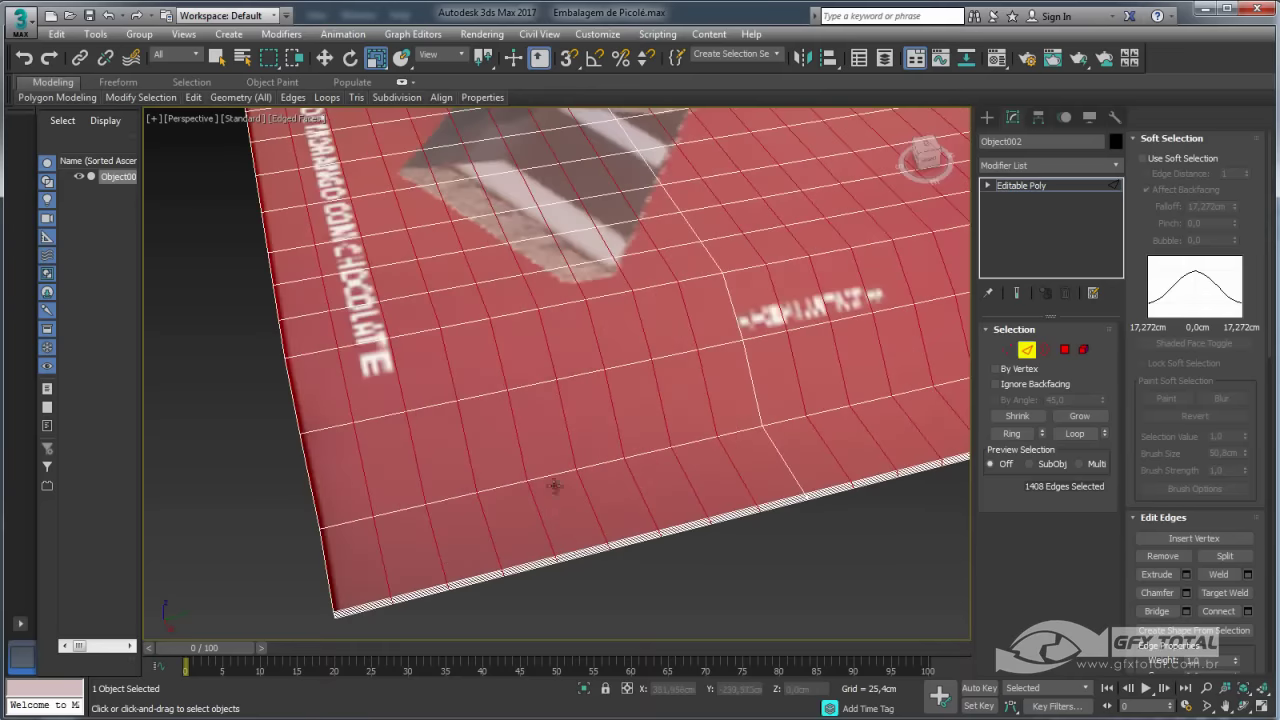
# Select two opposite corner edges and step-select every edge between them.
pyautogui.click(548, 474)
pyautogui.keyDown('alt'); pyautogui.moveTo(643, 480); pyautogui.dragTo(466, 510, button='middle'); pyautogui.keyUp('alt')
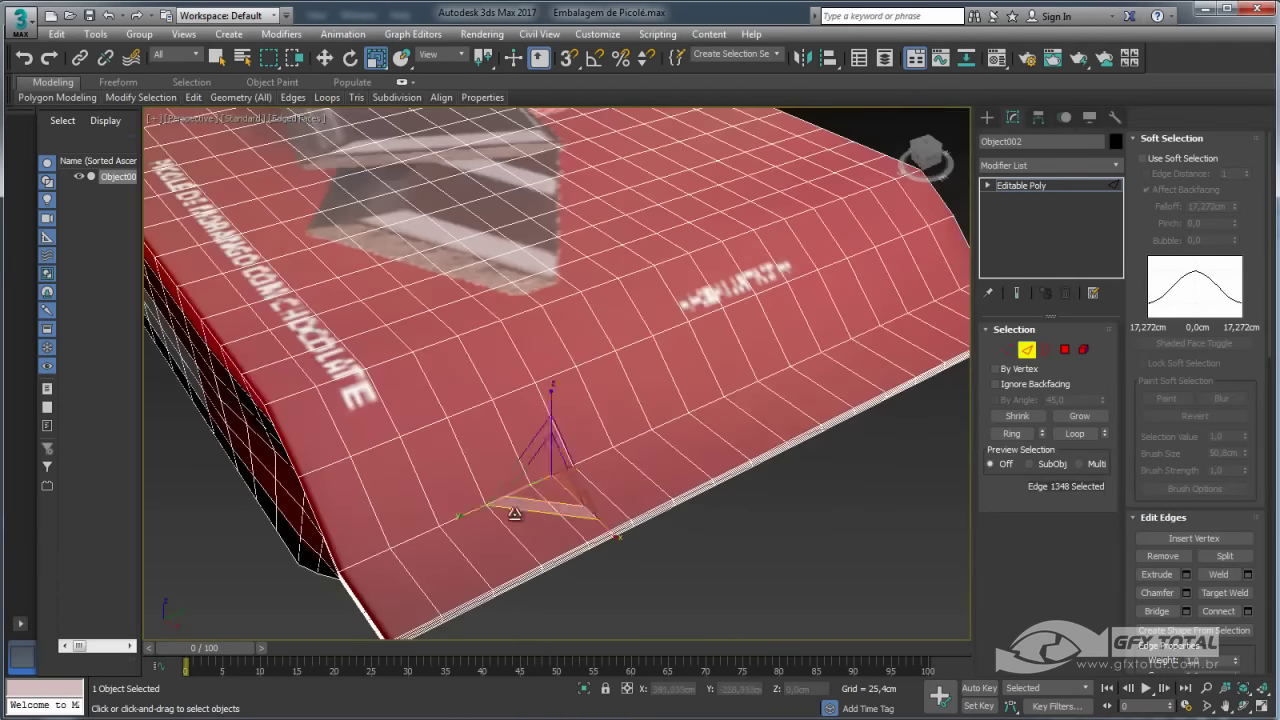
pyautogui.click(429, 517)
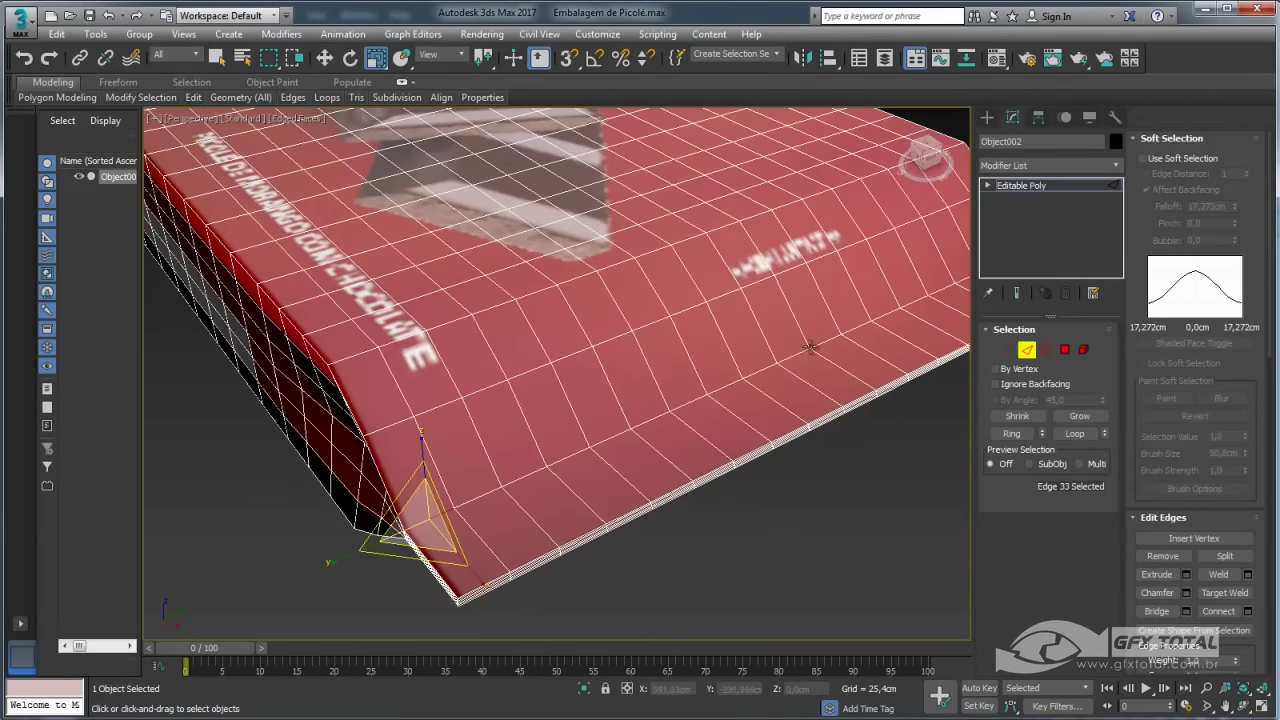
pyautogui.moveTo(811, 347)
pyautogui.keyDown('alt'); pyautogui.mouseDown(button='middle')
pyautogui.moveTo(926, 383)
pyautogui.moveTo(748, 398)
pyautogui.mouseUp(button='middle'); pyautogui.keyUp('alt')
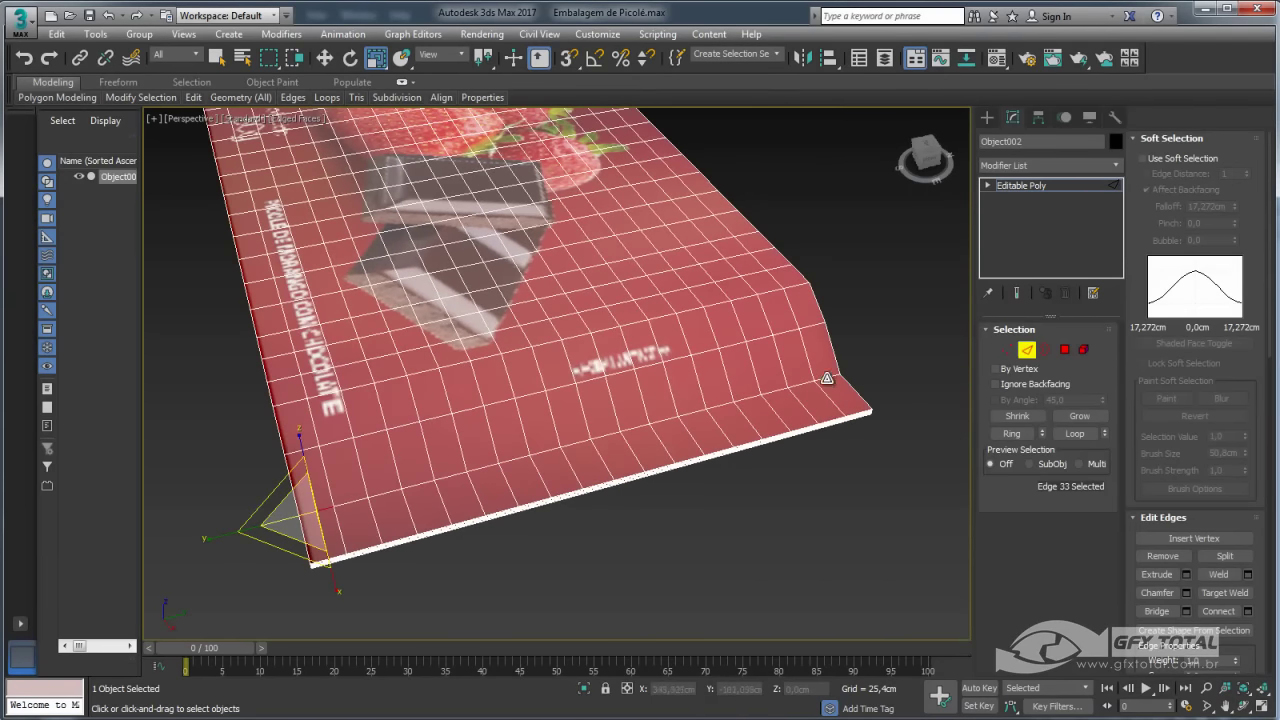
pyautogui.keyDown('ctrl'); pyautogui.click(827, 378); pyautogui.keyUp('ctrl')
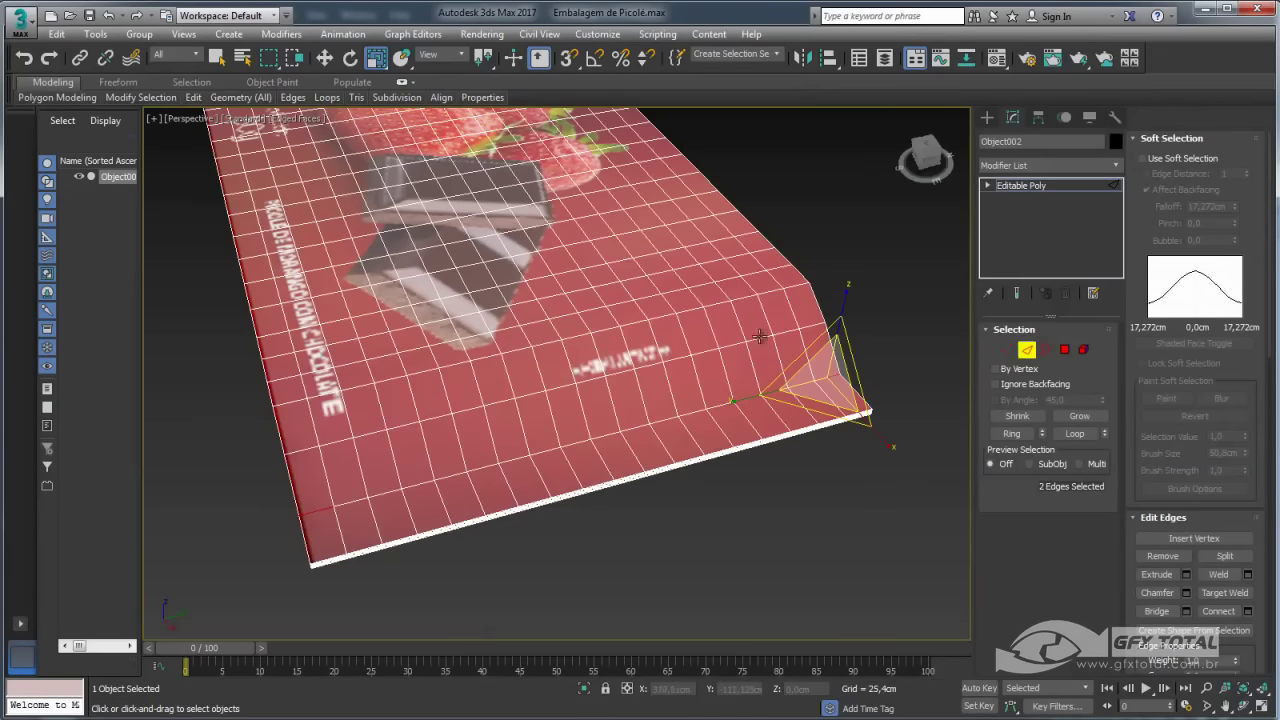
pyautogui.click(403, 83)
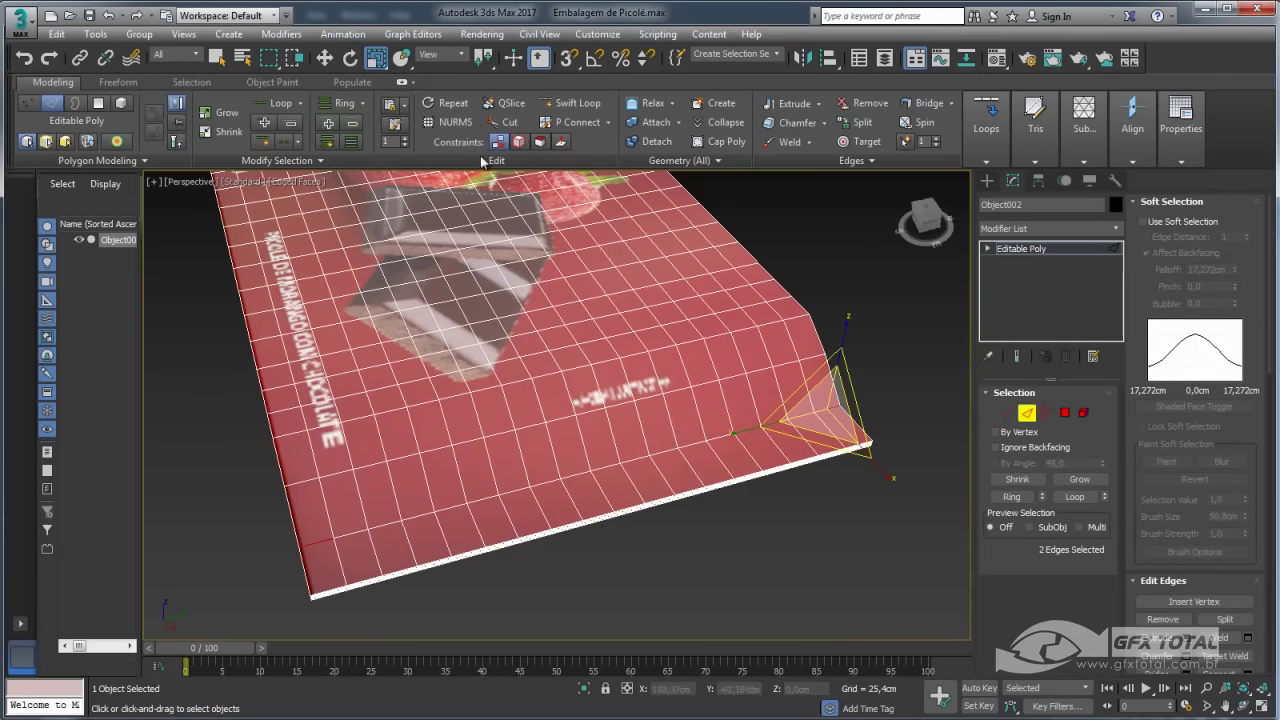
pyautogui.click(320, 161)
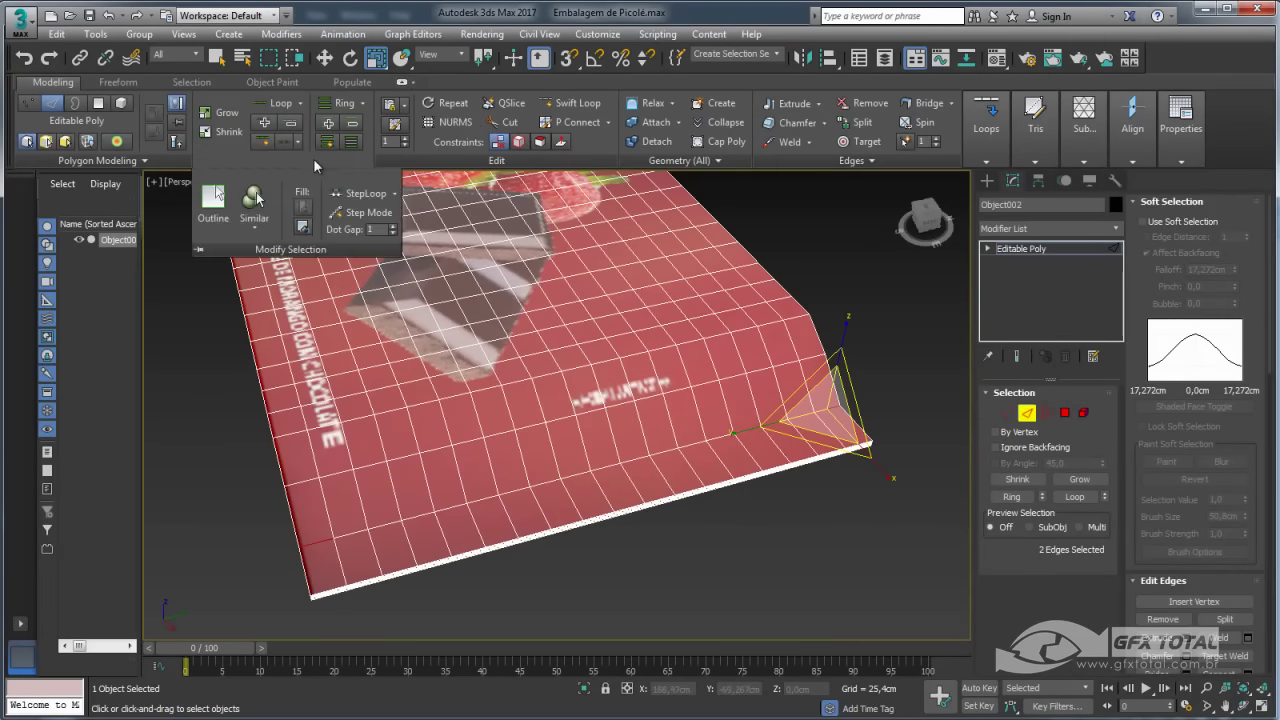
pyautogui.click(372, 199)
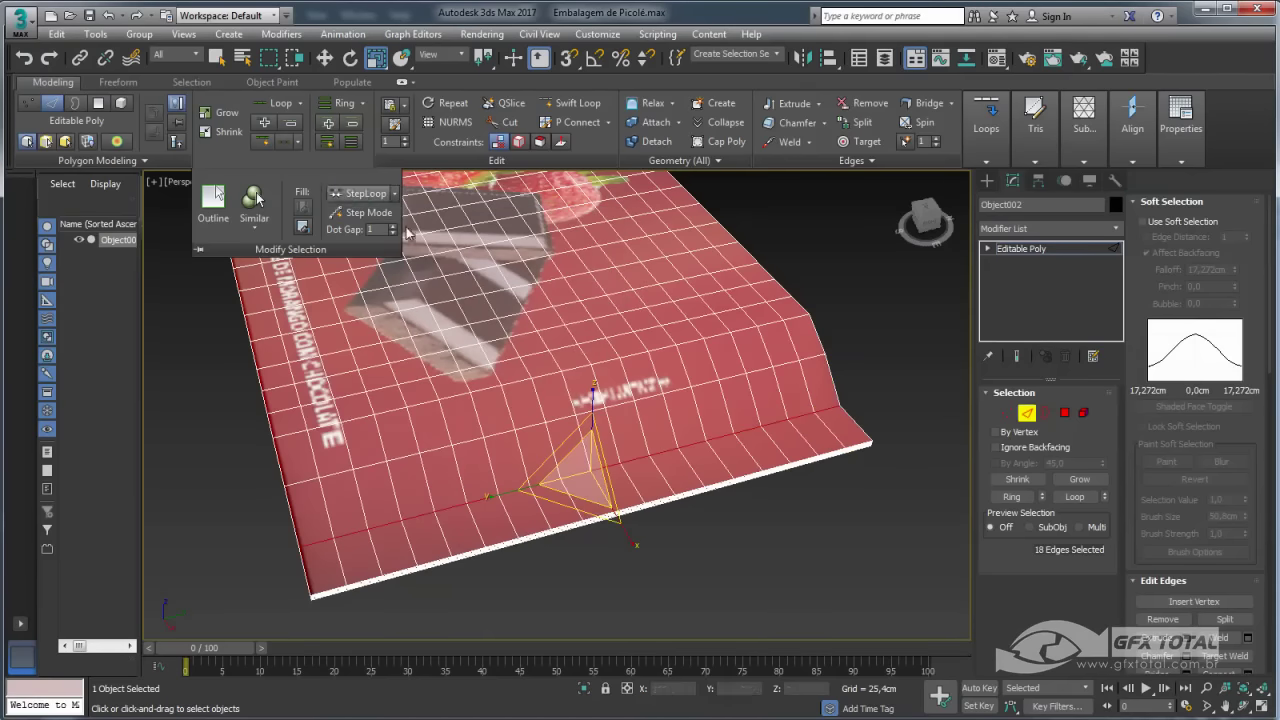
pyautogui.click(401, 82)
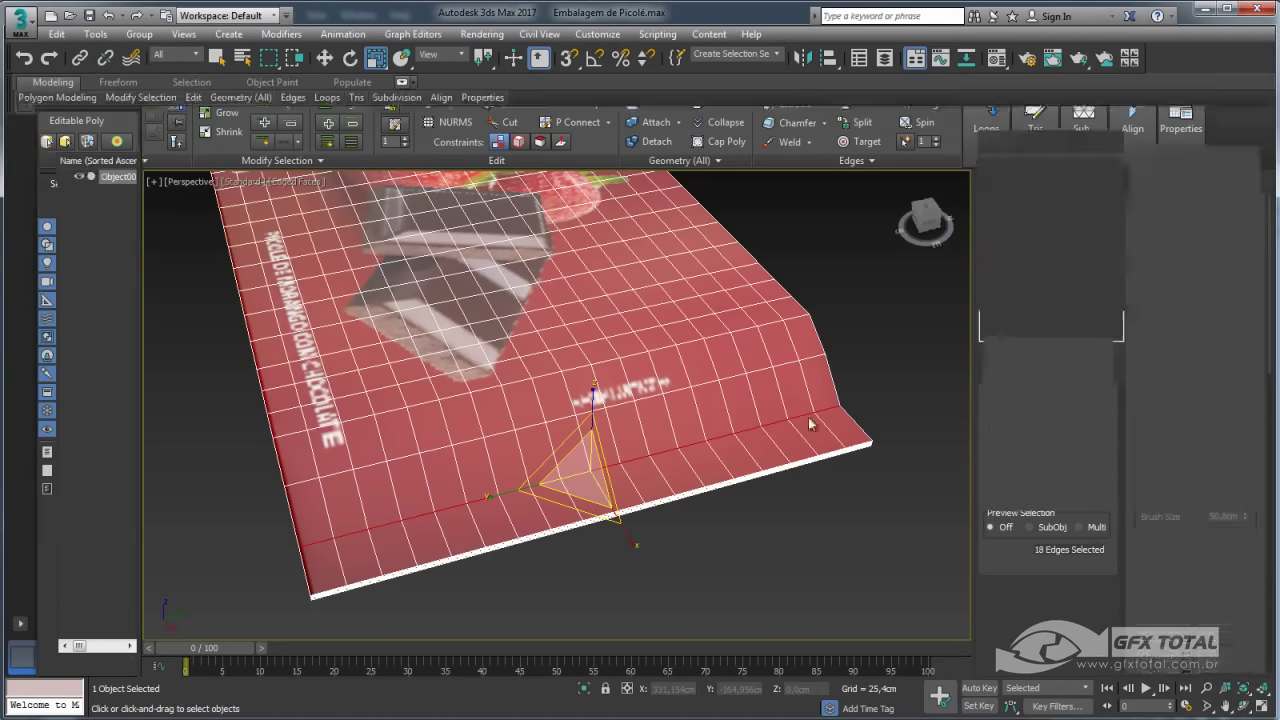
# Ring-select through the stepped edges (1584 edges) and connect them with 1 segment.
pyautogui.moveTo(780, 536)
pyautogui.keyDown('alt'); pyautogui.mouseDown(button='middle')
pyautogui.moveTo(835, 393)
pyautogui.moveTo(822, 522)
pyautogui.mouseUp(button='middle'); pyautogui.keyUp('alt')
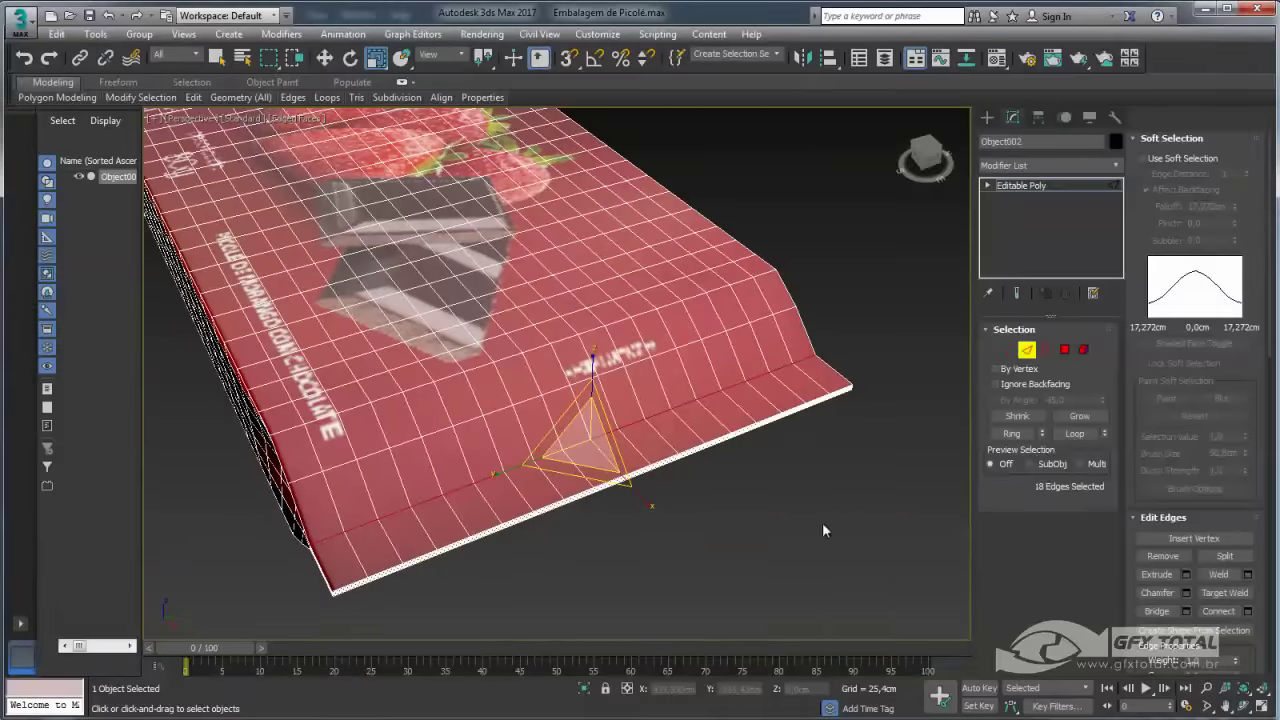
pyautogui.click(1012, 433)
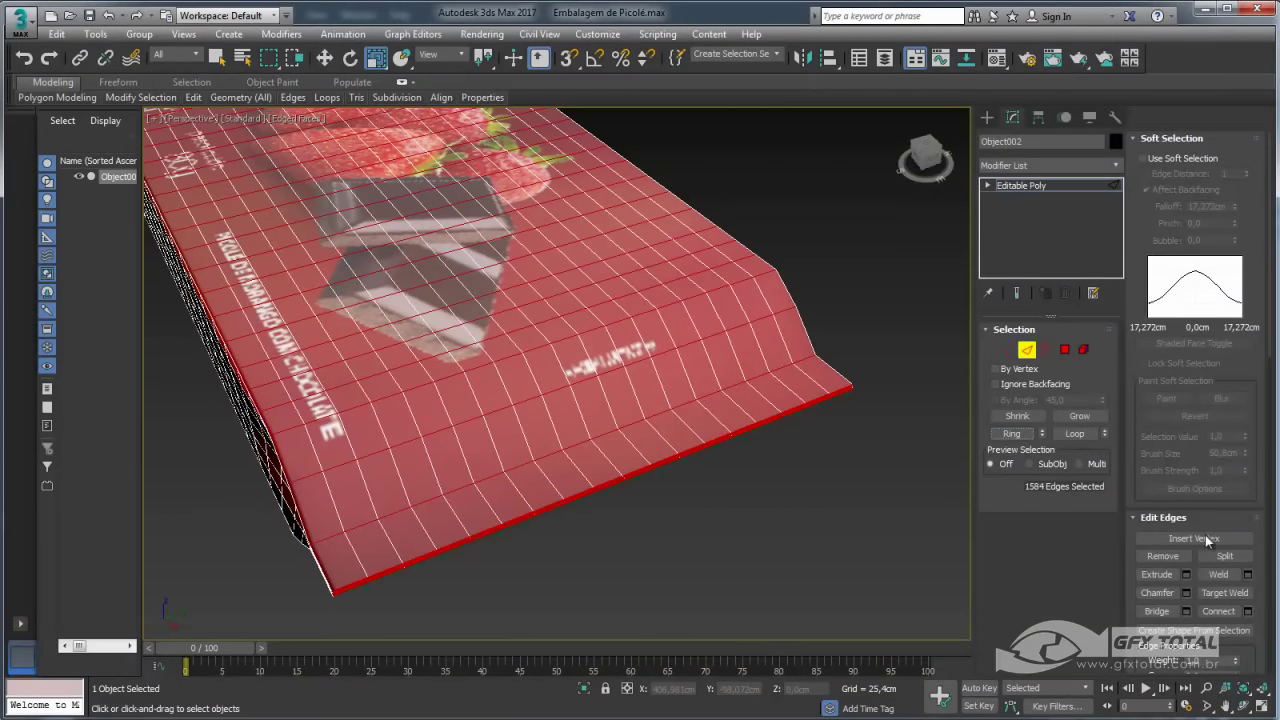
pyautogui.click(1247, 611)
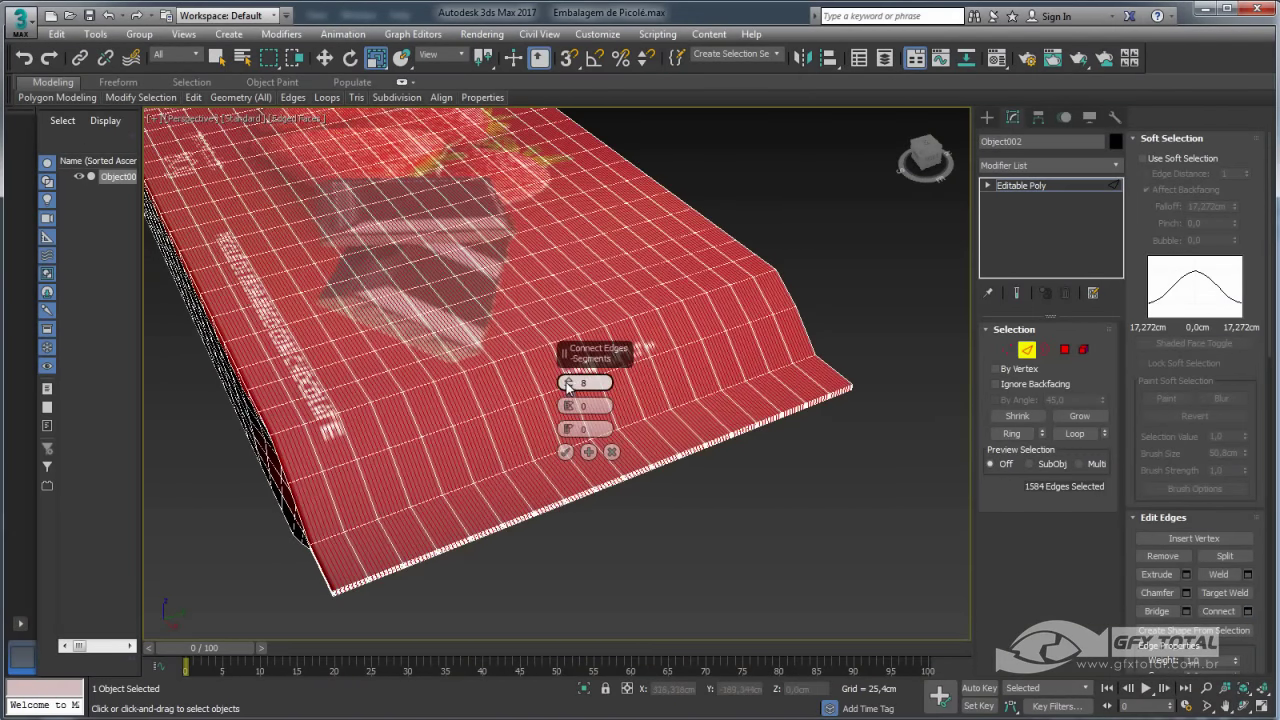
pyautogui.moveTo(580, 383); pyautogui.dragTo(580, 405)
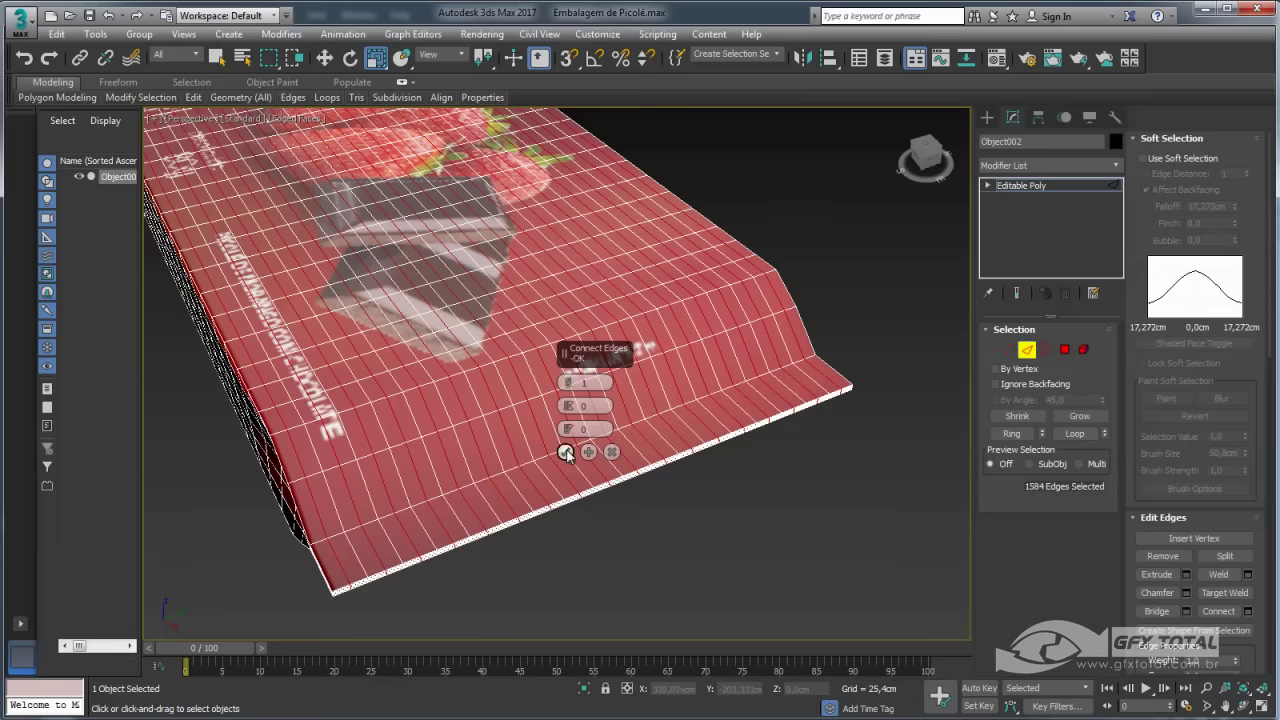
pyautogui.click(566, 454)
pyautogui.scroll(-3, 531, 409)
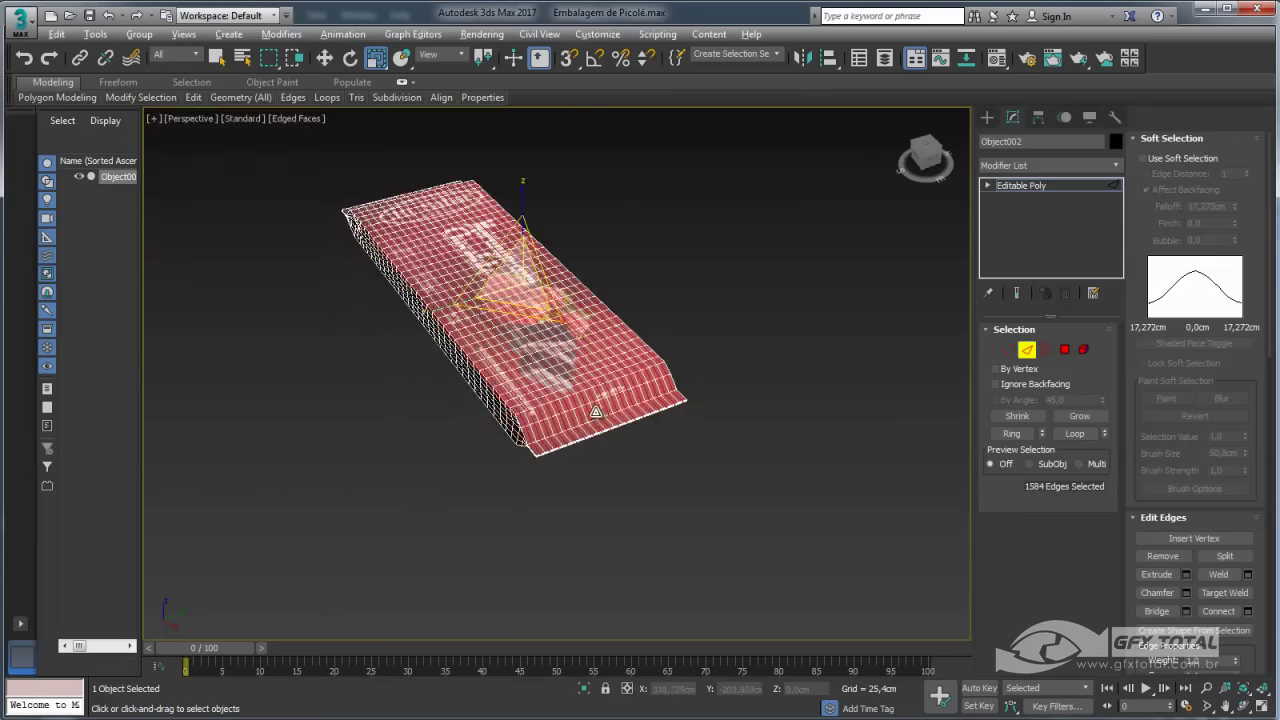
pyautogui.moveTo(591, 409)
pyautogui.keyDown('alt'); pyautogui.mouseDown(button='middle')
pyautogui.moveTo(581, 301)
pyautogui.moveTo(605, 377)
pyautogui.moveTo(655, 446)
pyautogui.moveTo(676, 398)
pyautogui.moveTo(660, 420)
pyautogui.mouseUp(button='middle'); pyautogui.keyUp('alt')
# In Top view, select the vertex columns at both short ends and scale them inward on X.
pyautogui.press('F4')
pyautogui.press('F3')
pyautogui.press('F3')
pyautogui.press('F4')
pyautogui.press('t')
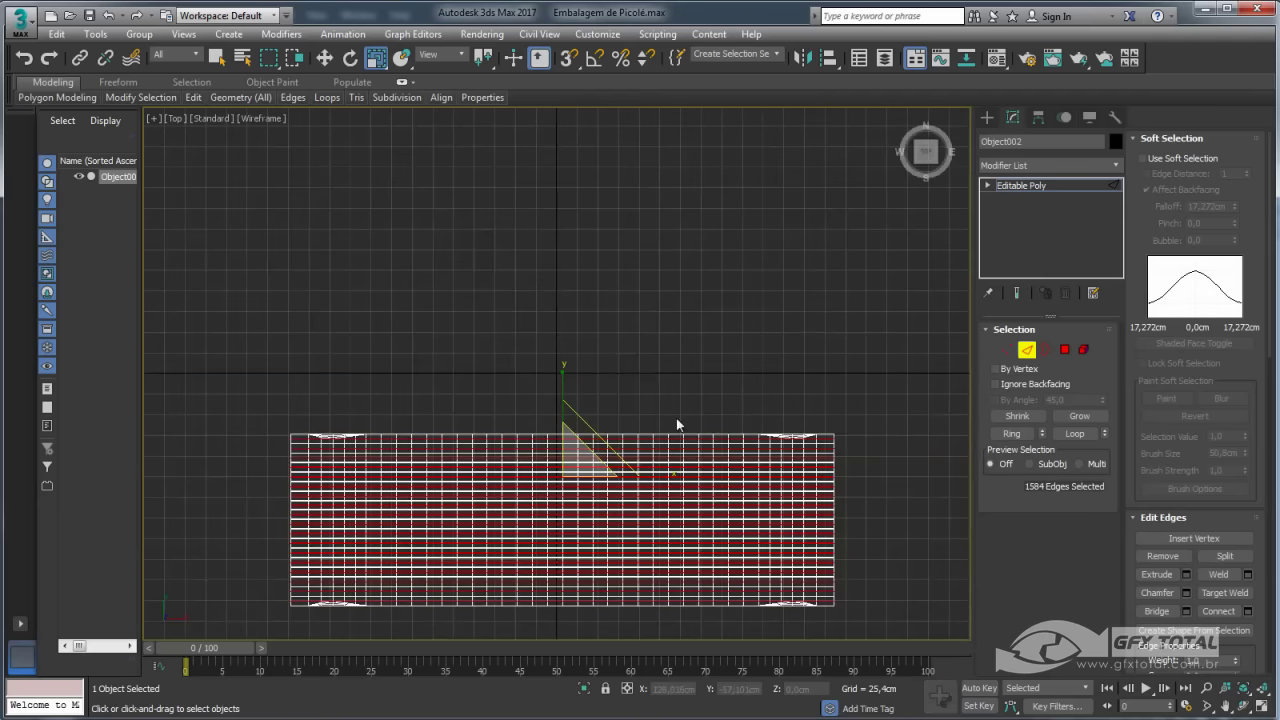
pyautogui.moveTo(676, 418); pyautogui.dragTo(688, 304, button='middle')
pyautogui.moveTo(768, 390); pyautogui.dragTo(763, 337, button='middle')
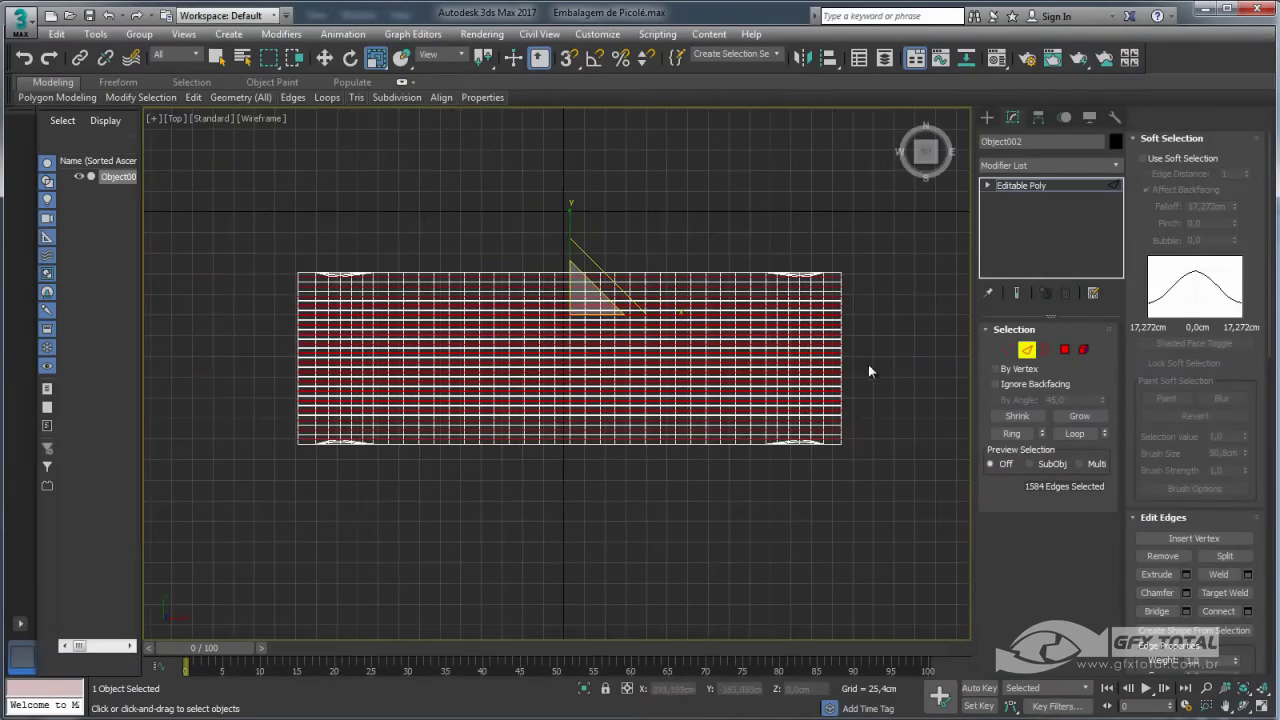
pyautogui.click(1007, 350)
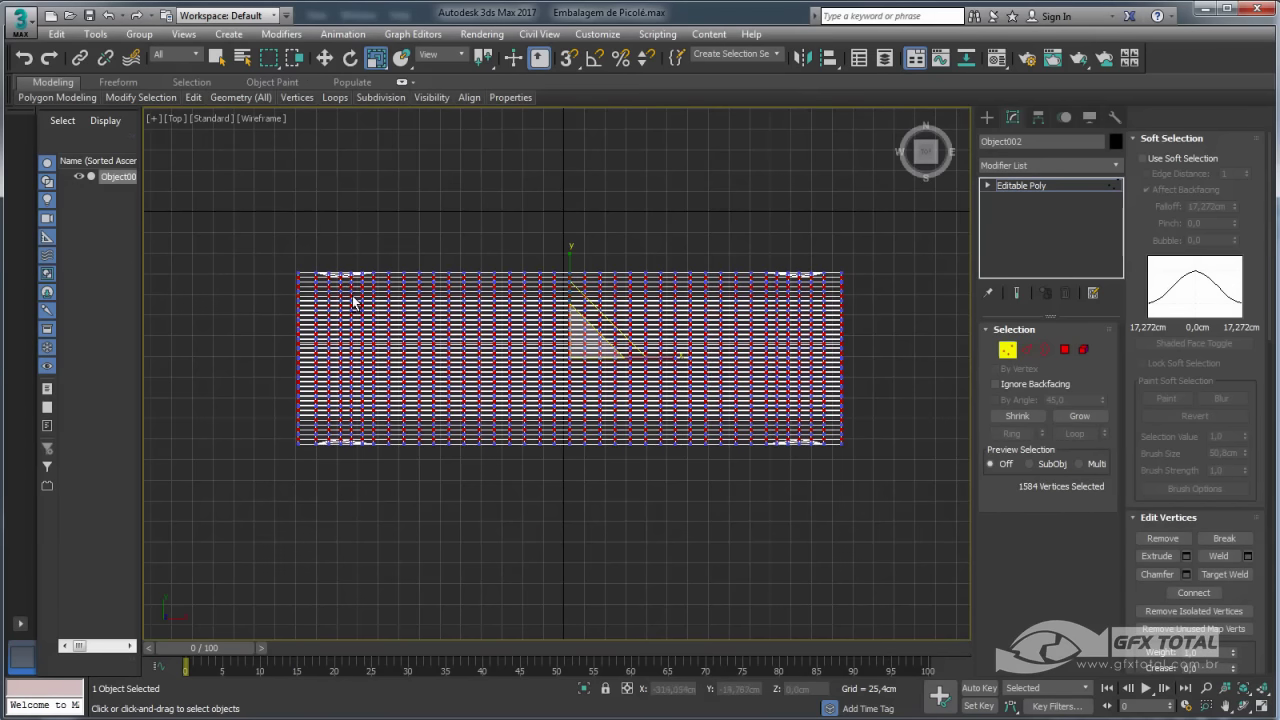
pyautogui.keyDown('alt'); pyautogui.moveTo(850, 511); pyautogui.dragTo(830, 500); pyautogui.keyUp('alt')
pyautogui.moveTo(670, 368); pyautogui.dragTo(695, 398, button='middle')
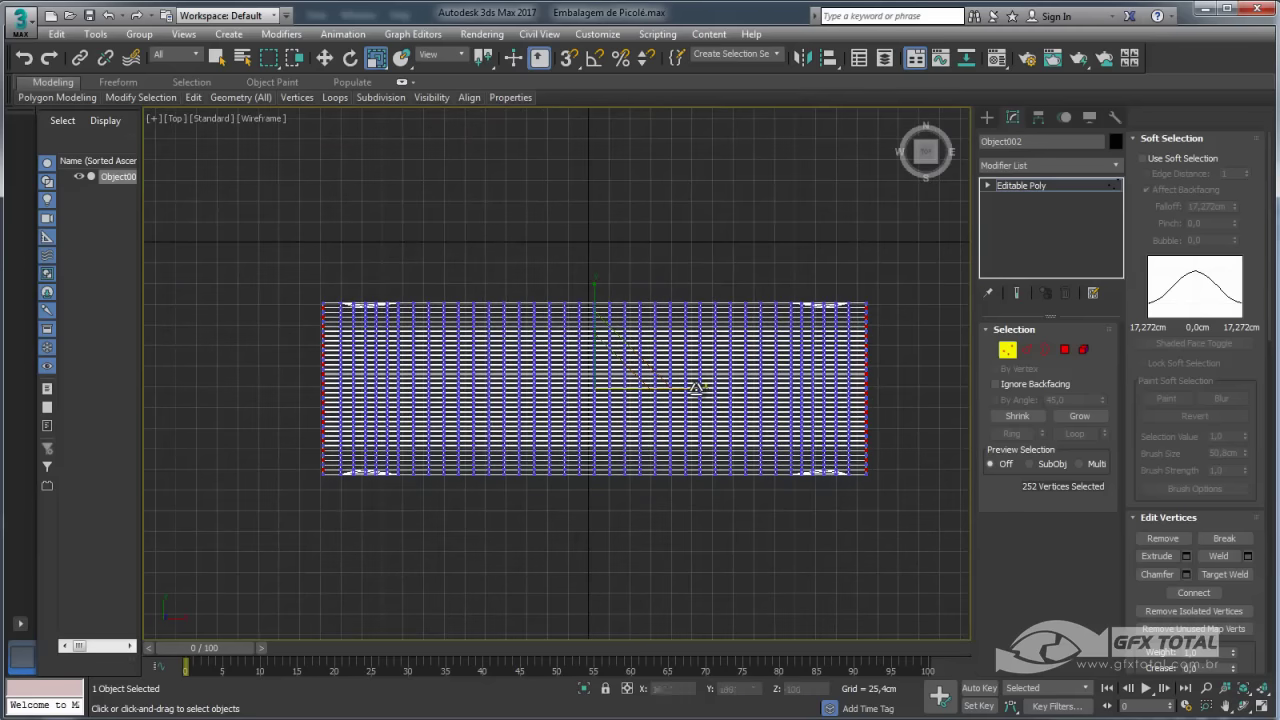
pyautogui.moveTo(699, 389); pyautogui.dragTo(697, 388)
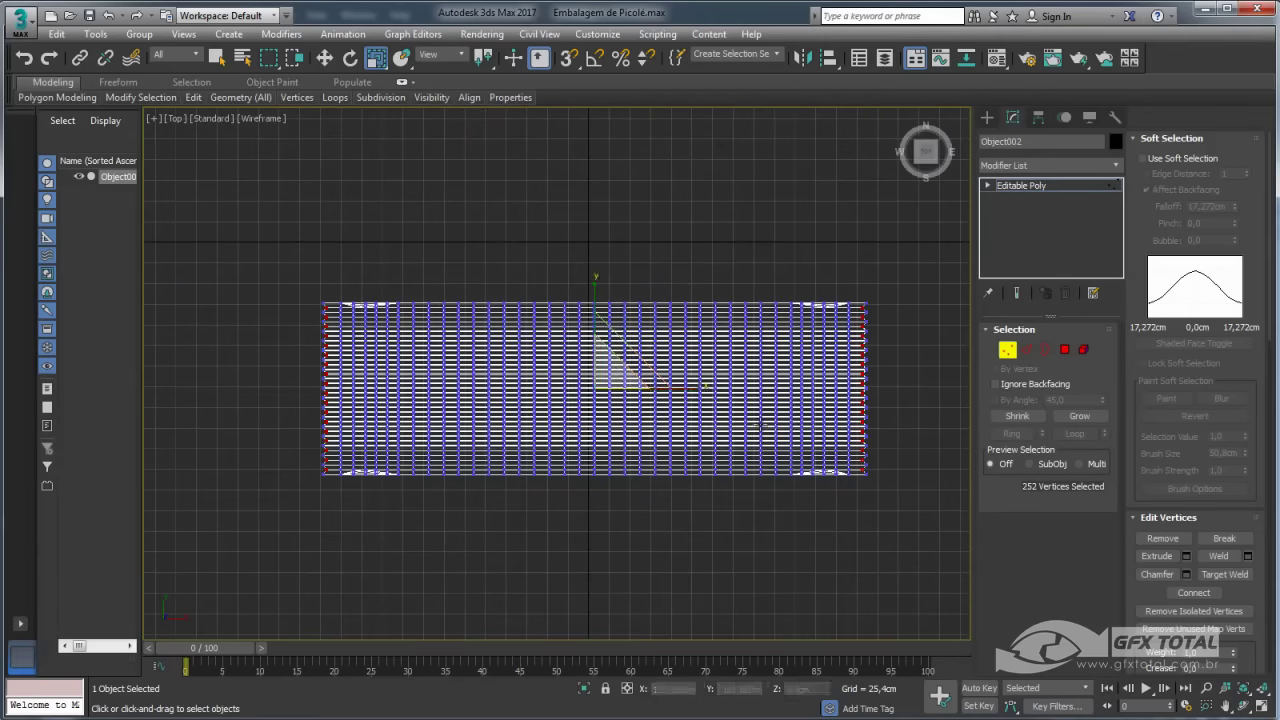
pyautogui.moveTo(802, 458); pyautogui.dragTo(762, 453, button='middle')
# Orbit, zoom and pan the Perspective view to inspect the wrapper's serrated zigzag ends.
pyautogui.press('p')
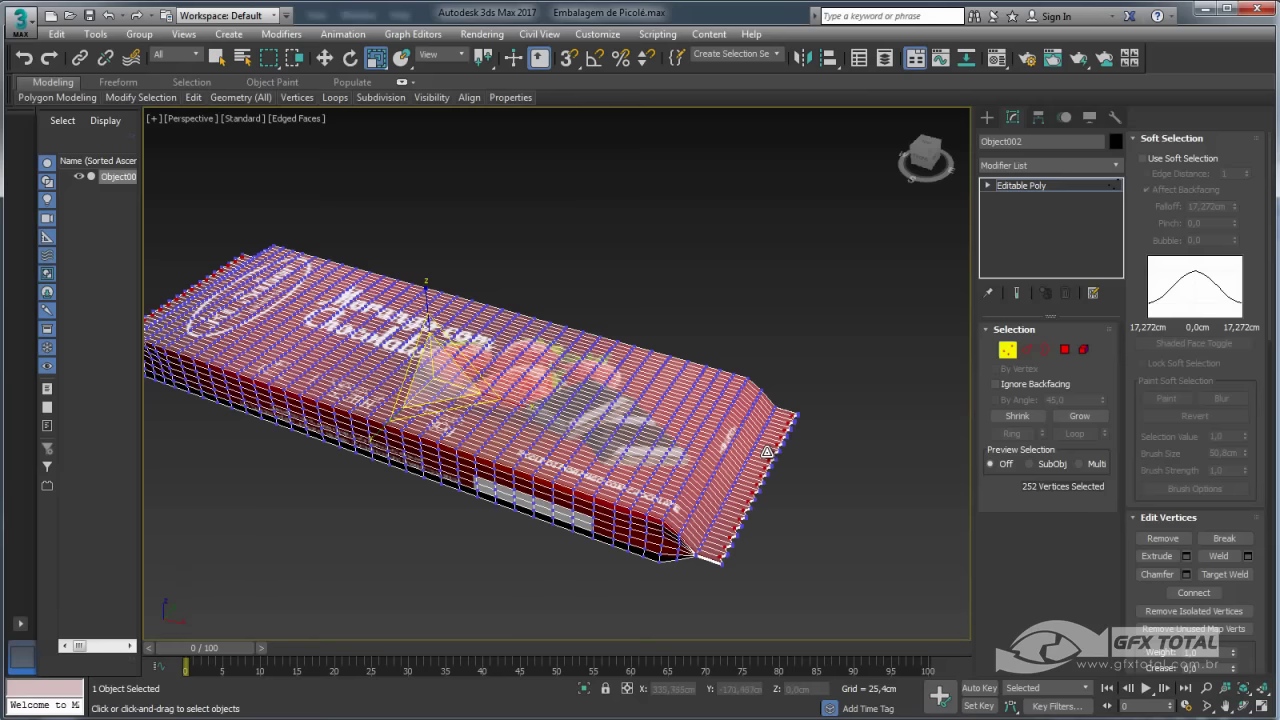
pyautogui.keyDown('alt'); pyautogui.moveTo(790, 487); pyautogui.dragTo(707, 383, button='middle'); pyautogui.keyUp('alt')
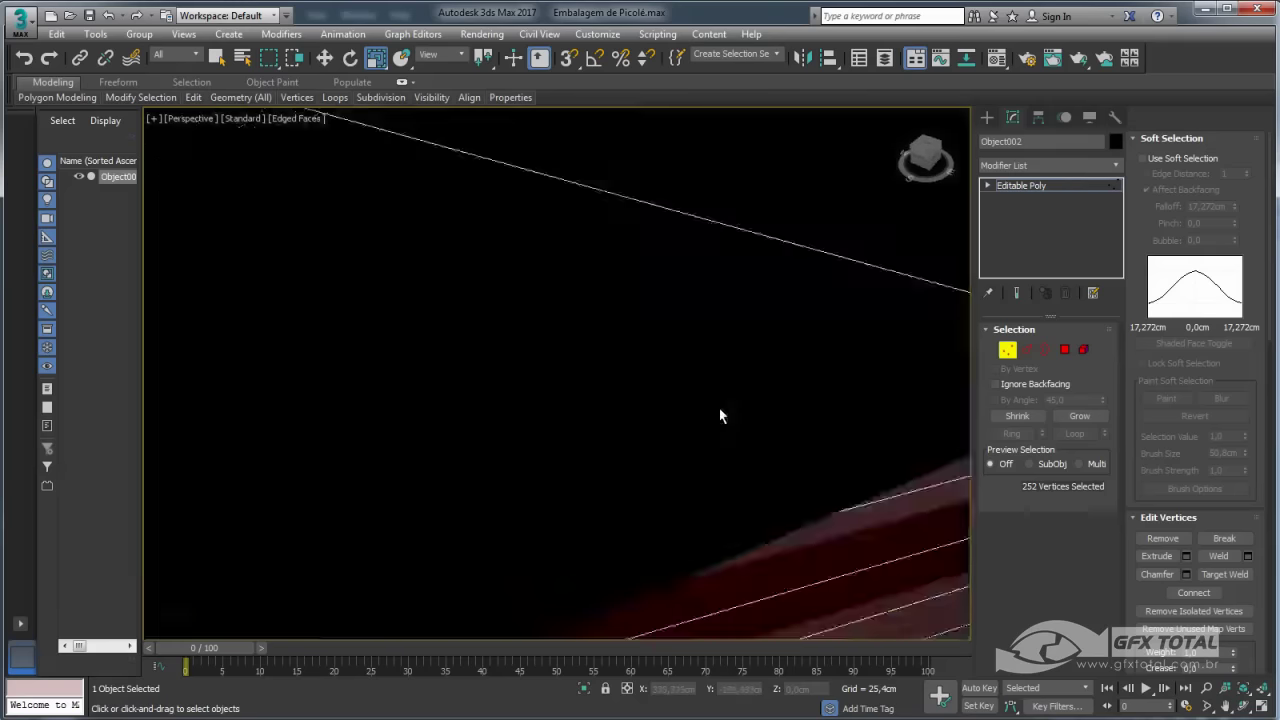
pyautogui.press('z')
pyautogui.scroll(5, 735, 443)
pyautogui.scroll(2, 700, 435)
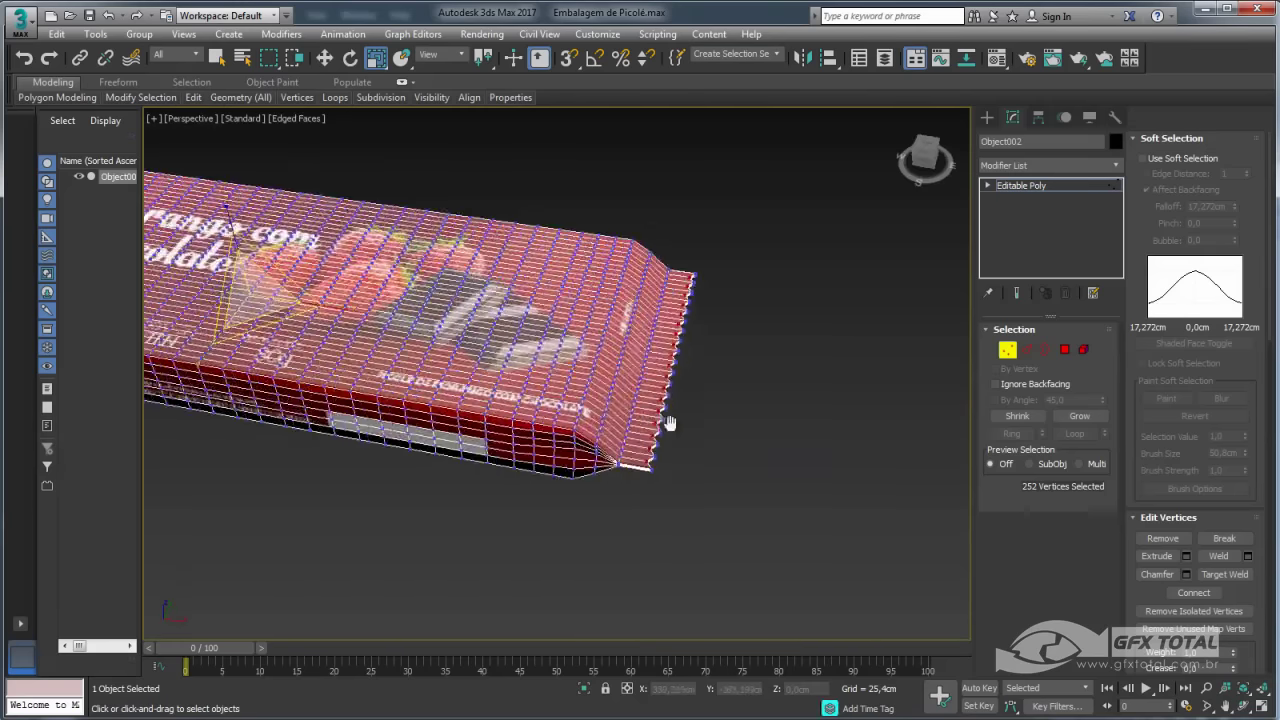
pyautogui.scroll(2, 660, 440)
pyautogui.scroll(1, 647, 476)
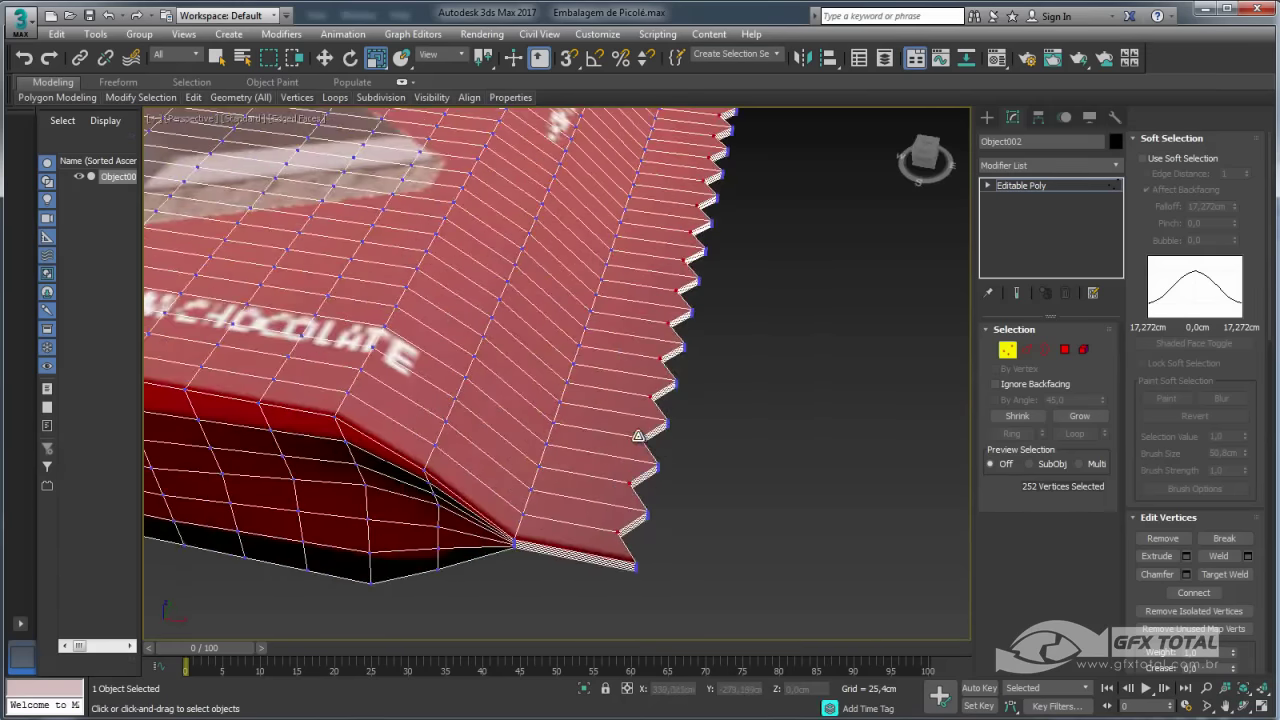
pyautogui.scroll(2, 645, 435)
pyautogui.scroll(1, 655, 440)
pyautogui.scroll(-3, 662, 442)
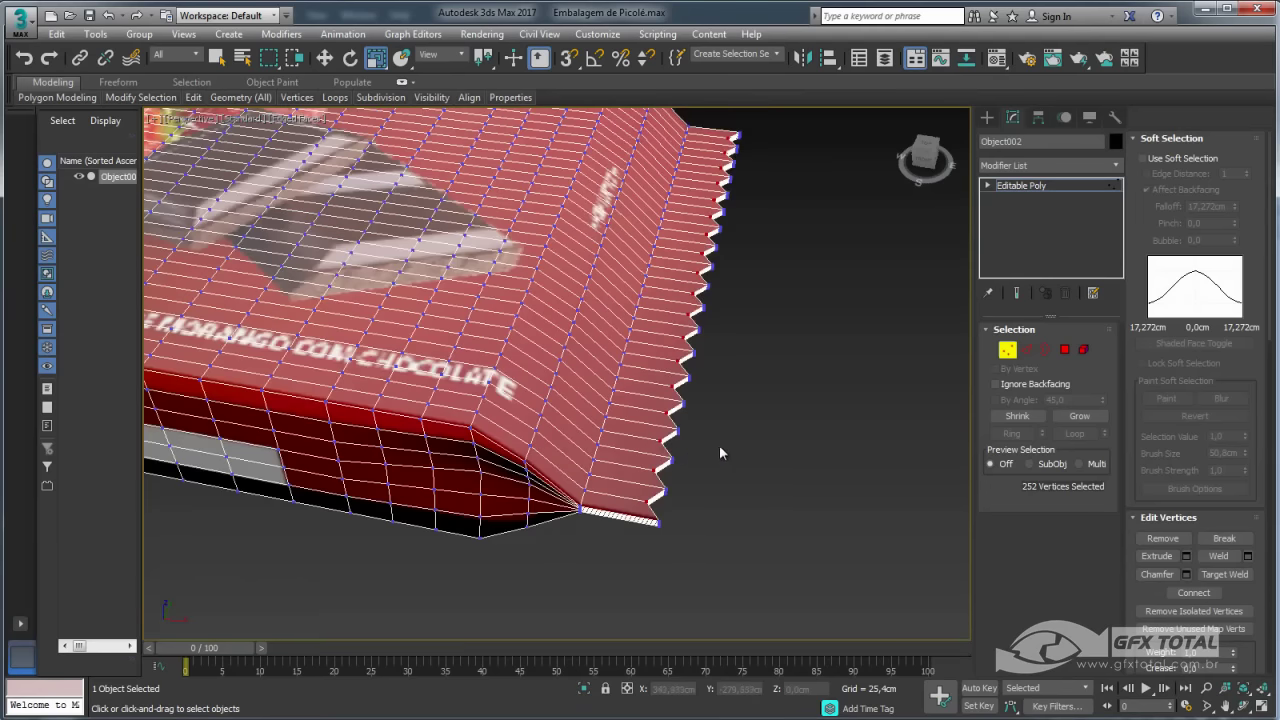
pyautogui.scroll(-5, 672, 446)
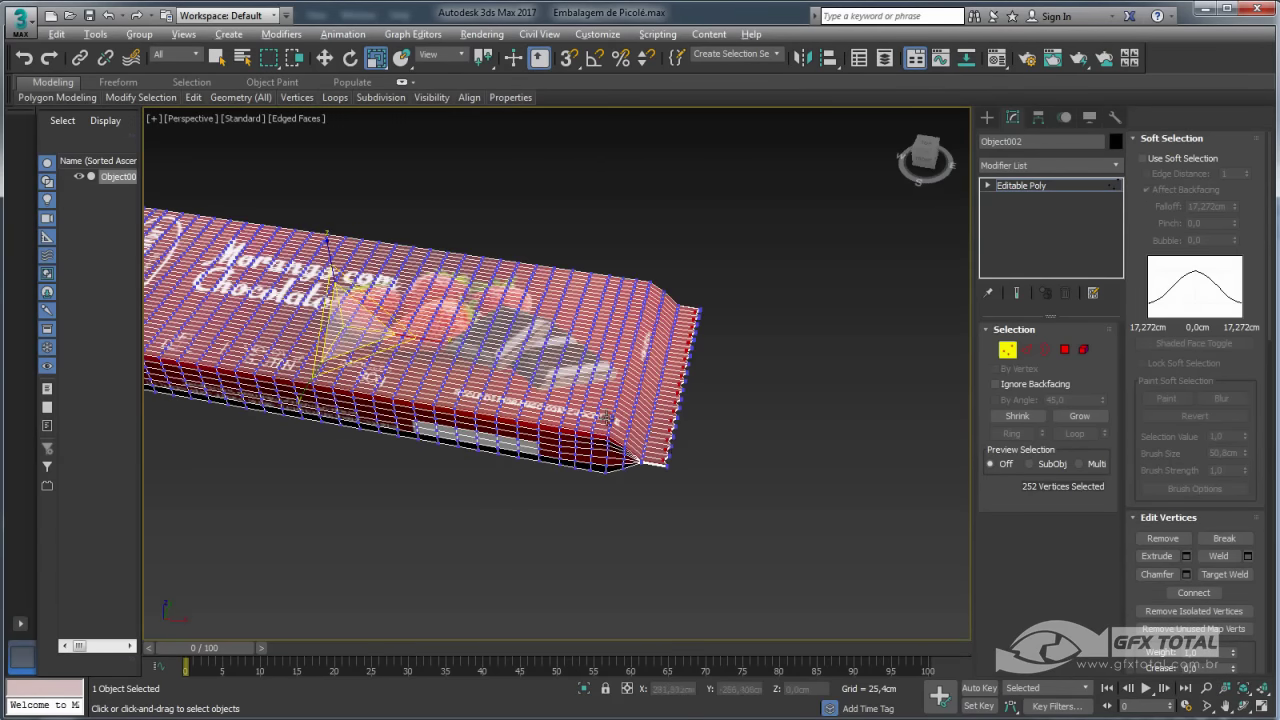
pyautogui.keyDown('alt'); pyautogui.moveTo(606, 418); pyautogui.dragTo(490, 281, button='middle'); pyautogui.keyUp('alt')
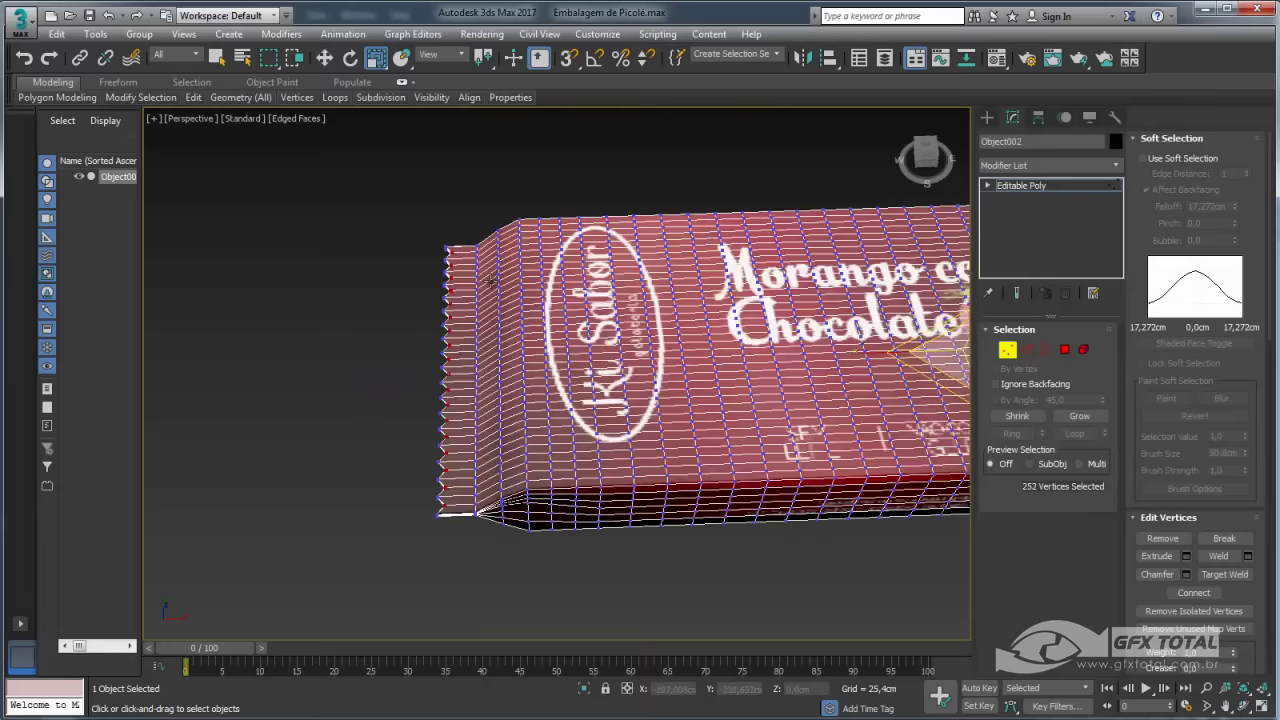
pyautogui.moveTo(776, 340); pyautogui.dragTo(762, 342, button='middle')
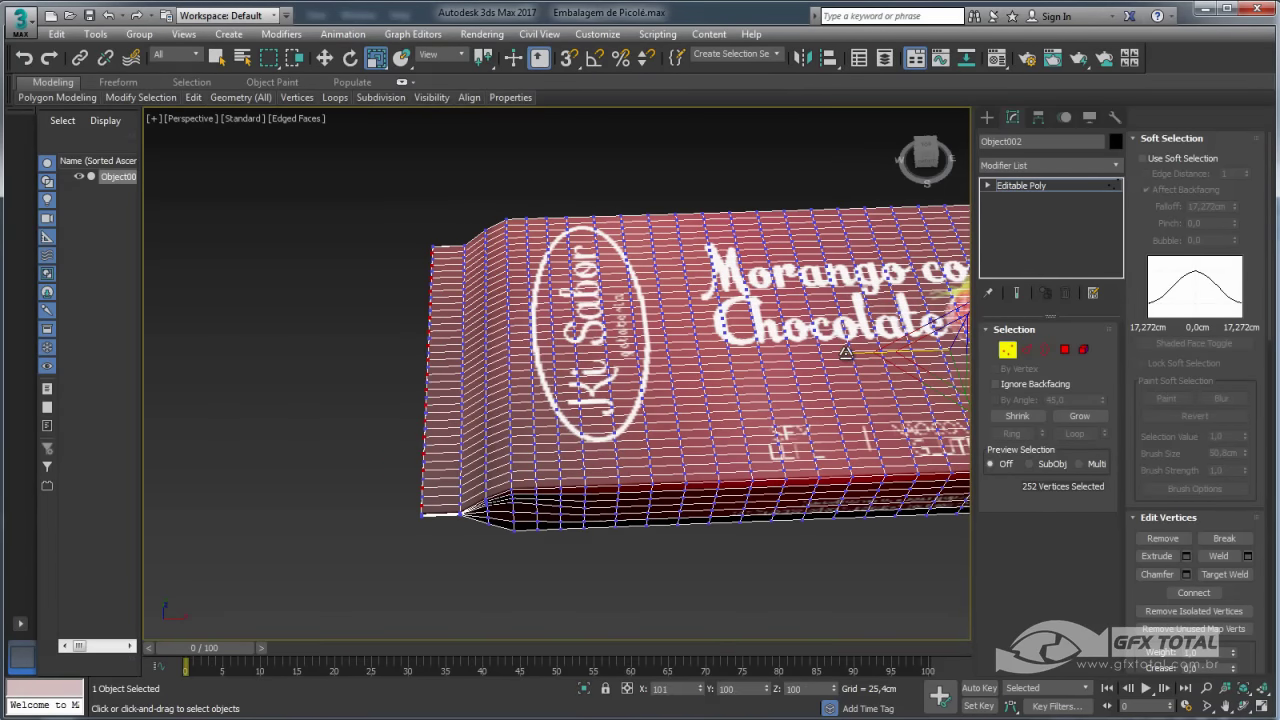
pyautogui.keyDown('alt'); pyautogui.moveTo(845, 352); pyautogui.dragTo(1038, 369, button='middle'); pyautogui.keyUp('alt')
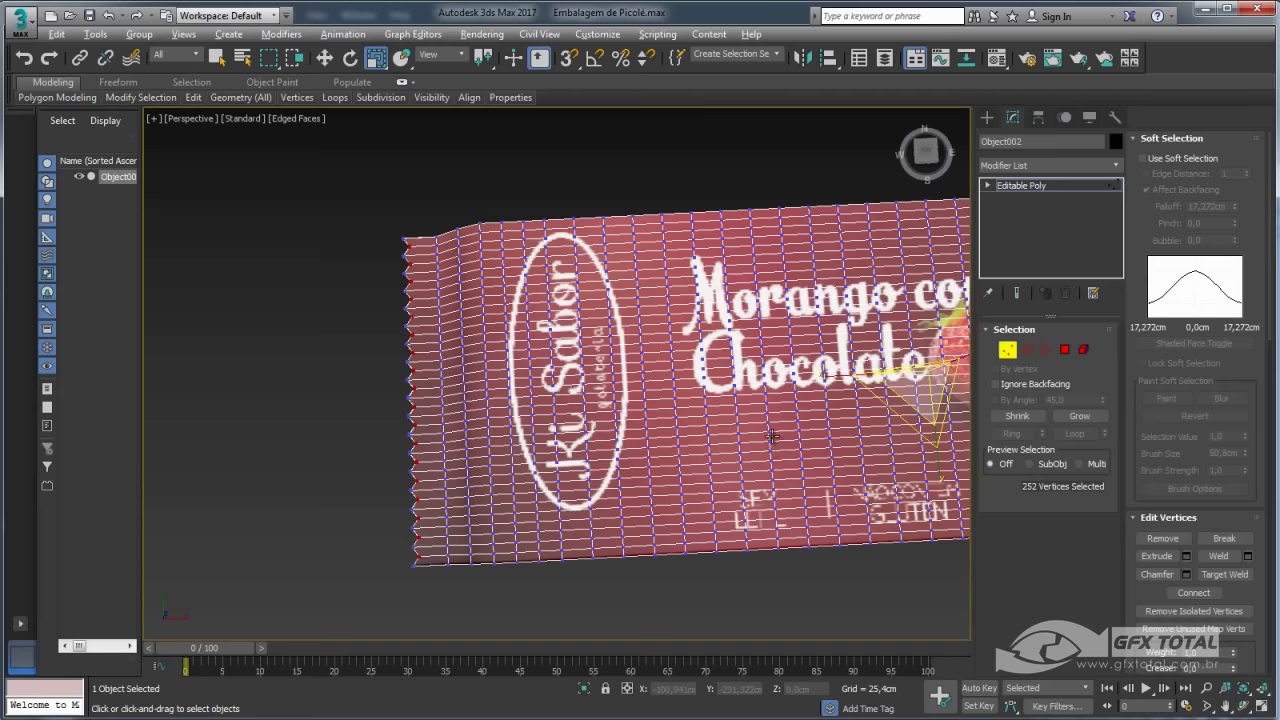
# Select the 168-edge ring running across the wrapper's crimped end.
pyautogui.click(1026, 349)
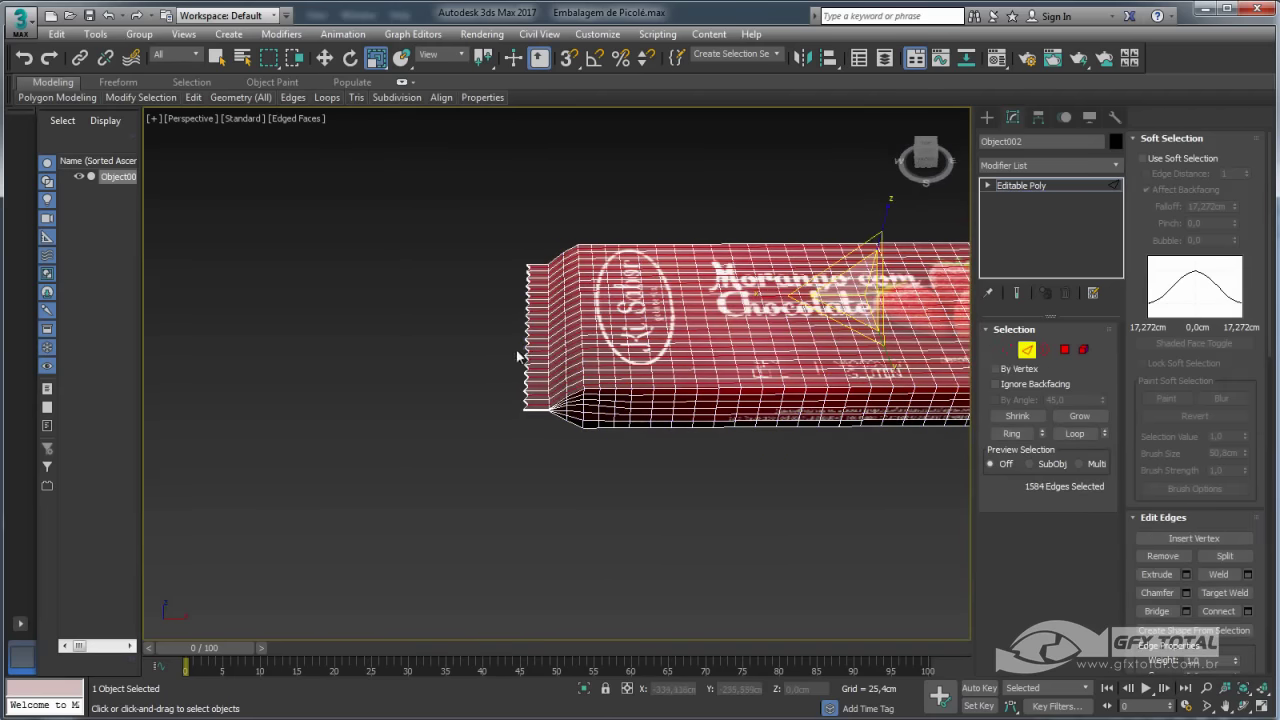
pyautogui.click(537, 405)
pyautogui.click(1012, 433)
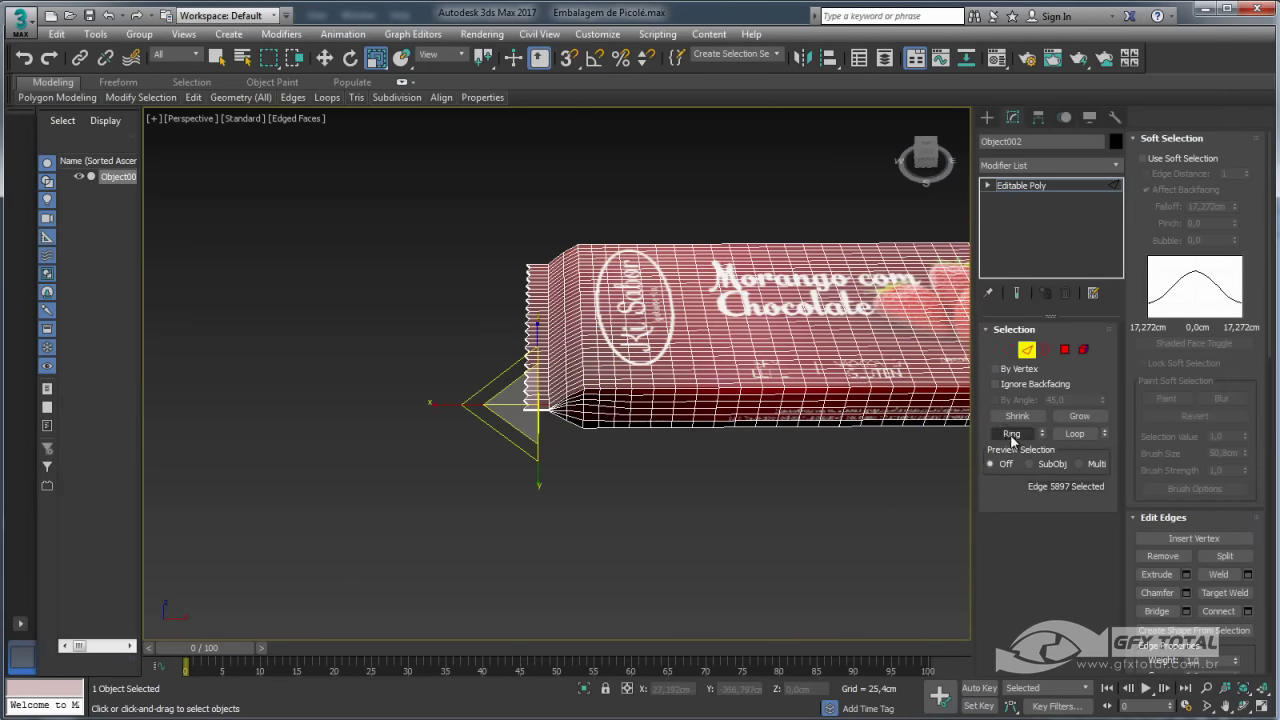
pyautogui.moveTo(900, 450); pyautogui.dragTo(760, 430, button='middle')
pyautogui.scroll(3, 738, 430)
pyautogui.scroll(2, 736, 422)
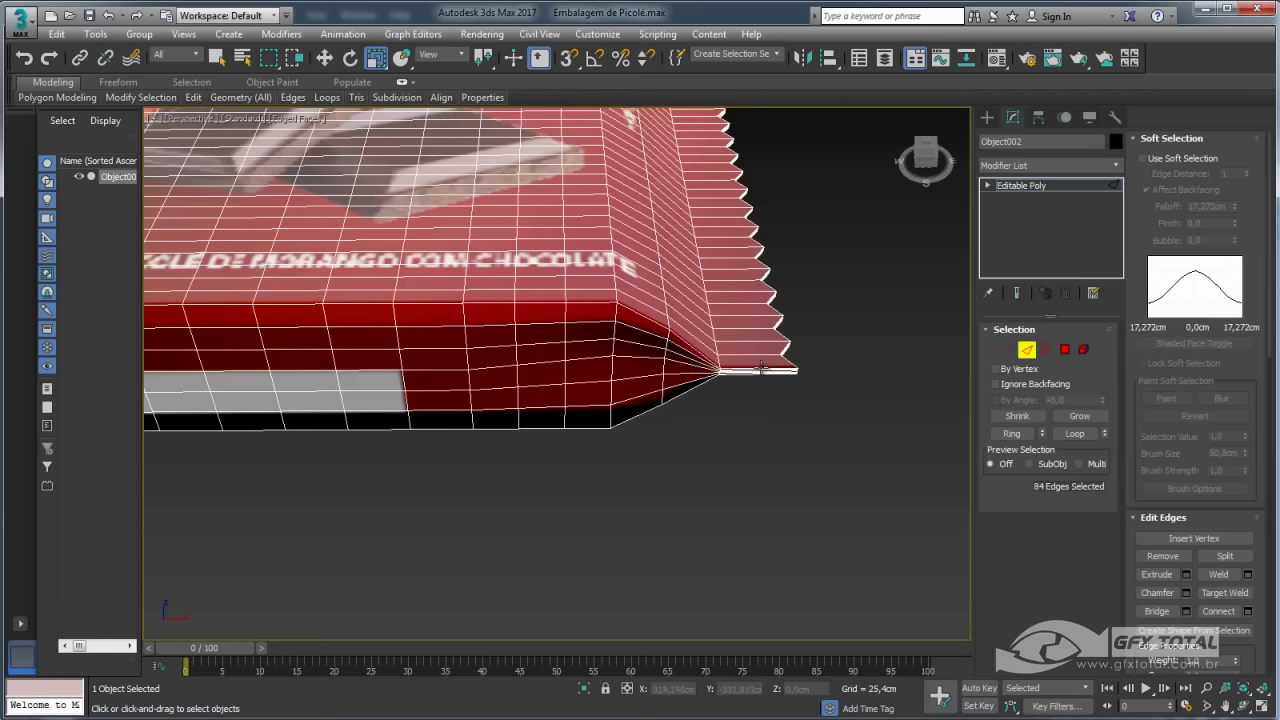
pyautogui.click(1012, 433)
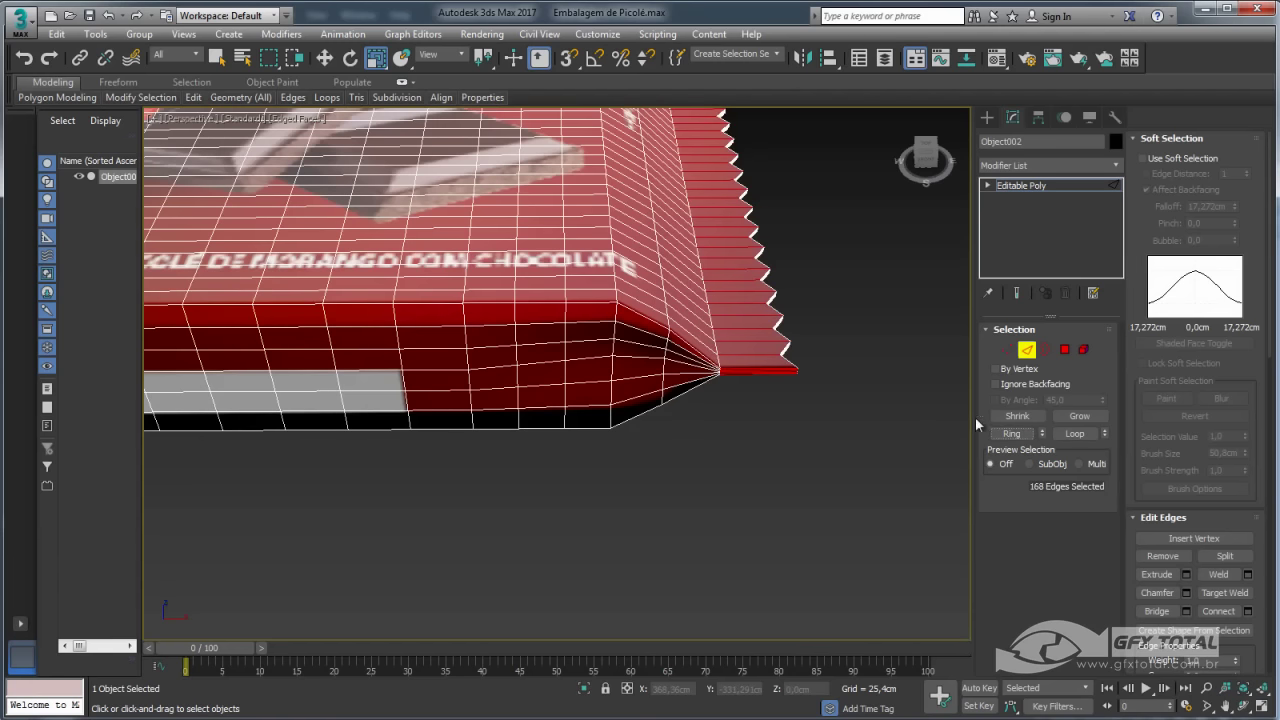
pyautogui.moveTo(833, 380)
pyautogui.keyDown('alt'); pyautogui.mouseDown(button='middle')
pyautogui.moveTo(817, 346)
pyautogui.moveTo(921, 428)
pyautogui.mouseUp(button='middle'); pyautogui.keyUp('alt')
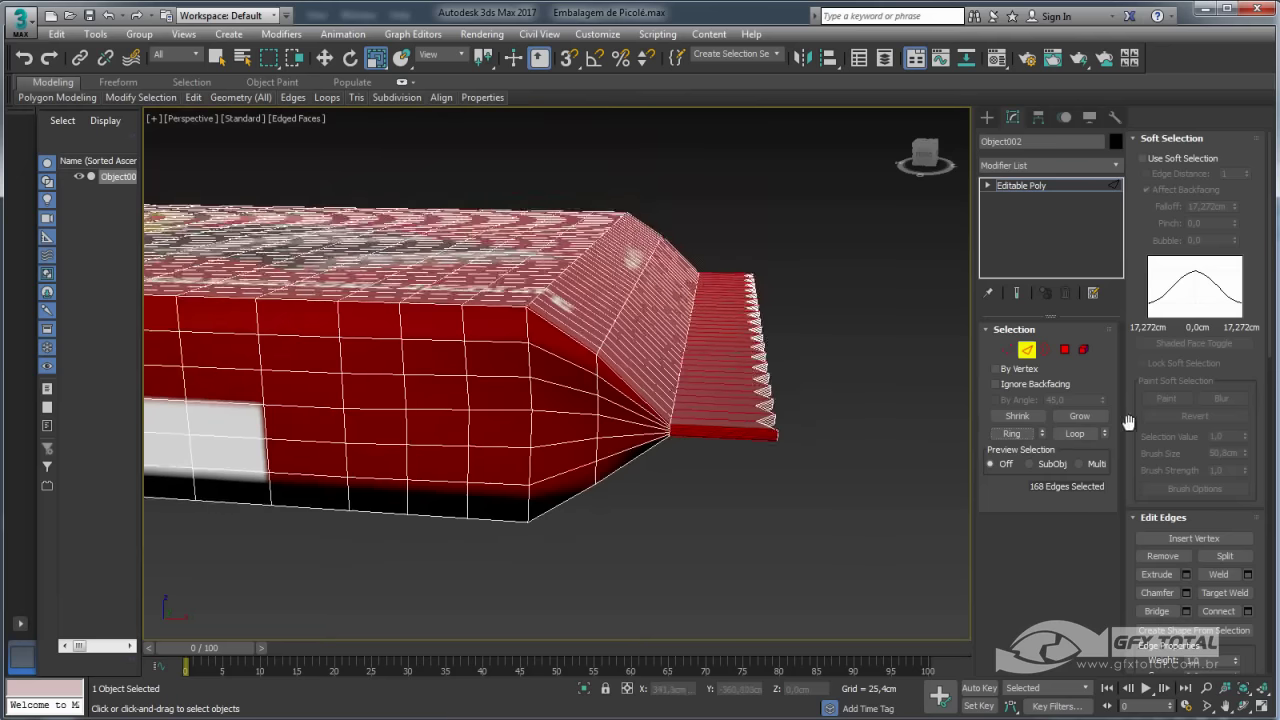
# Connect the ring with one new edge line slid to -26 toward the zigzag edge.
pyautogui.click(1247, 611)
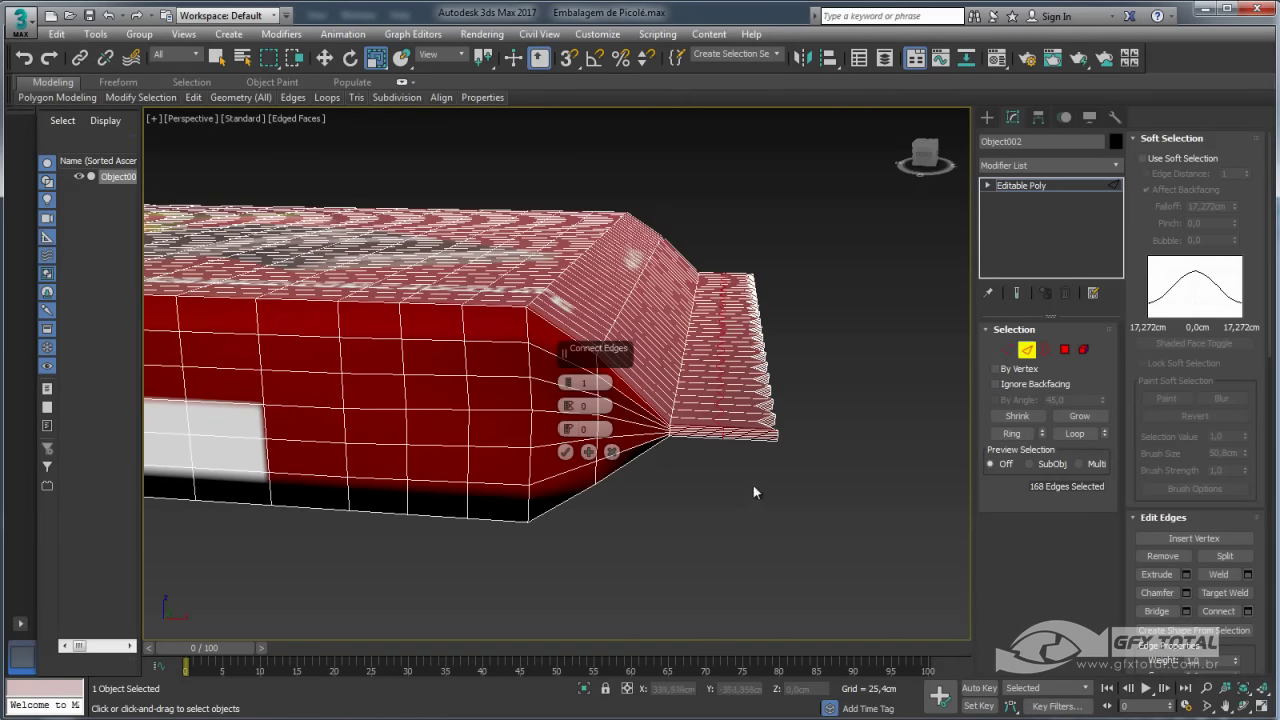
pyautogui.moveTo(753, 485)
pyautogui.keyDown('alt'); pyautogui.mouseDown(button='middle')
pyautogui.moveTo(757, 505)
pyautogui.moveTo(649, 403)
pyautogui.moveTo(677, 383)
pyautogui.mouseUp(button='middle'); pyautogui.keyUp('alt')
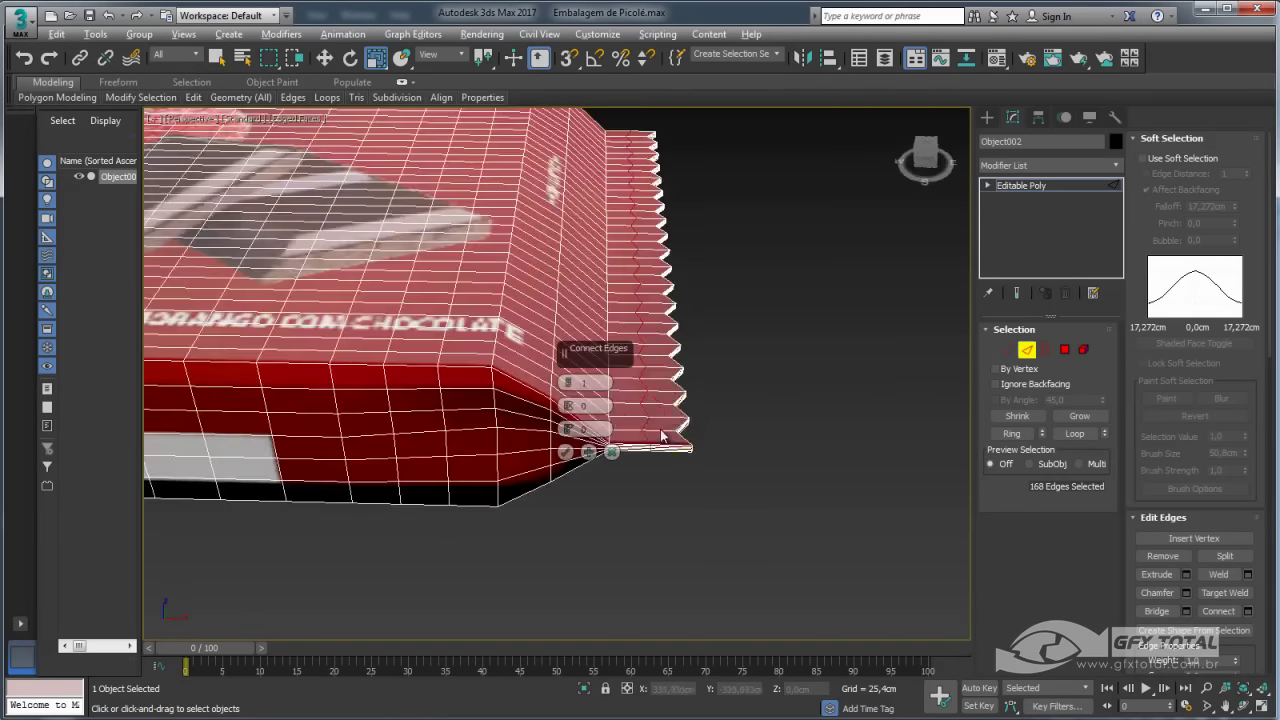
pyautogui.scroll(3, 677, 383)
pyautogui.scroll(4, 677, 383)
pyautogui.scroll(1, 657, 420)
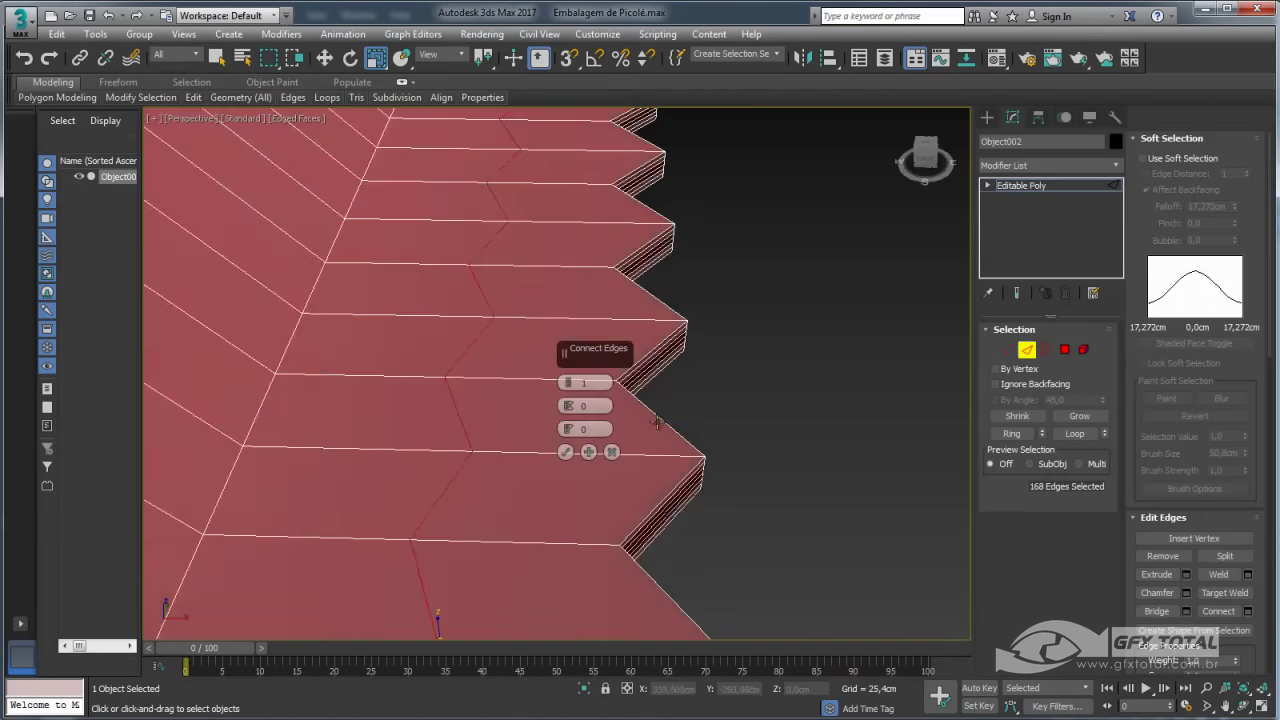
pyautogui.scroll(-5, 648, 367)
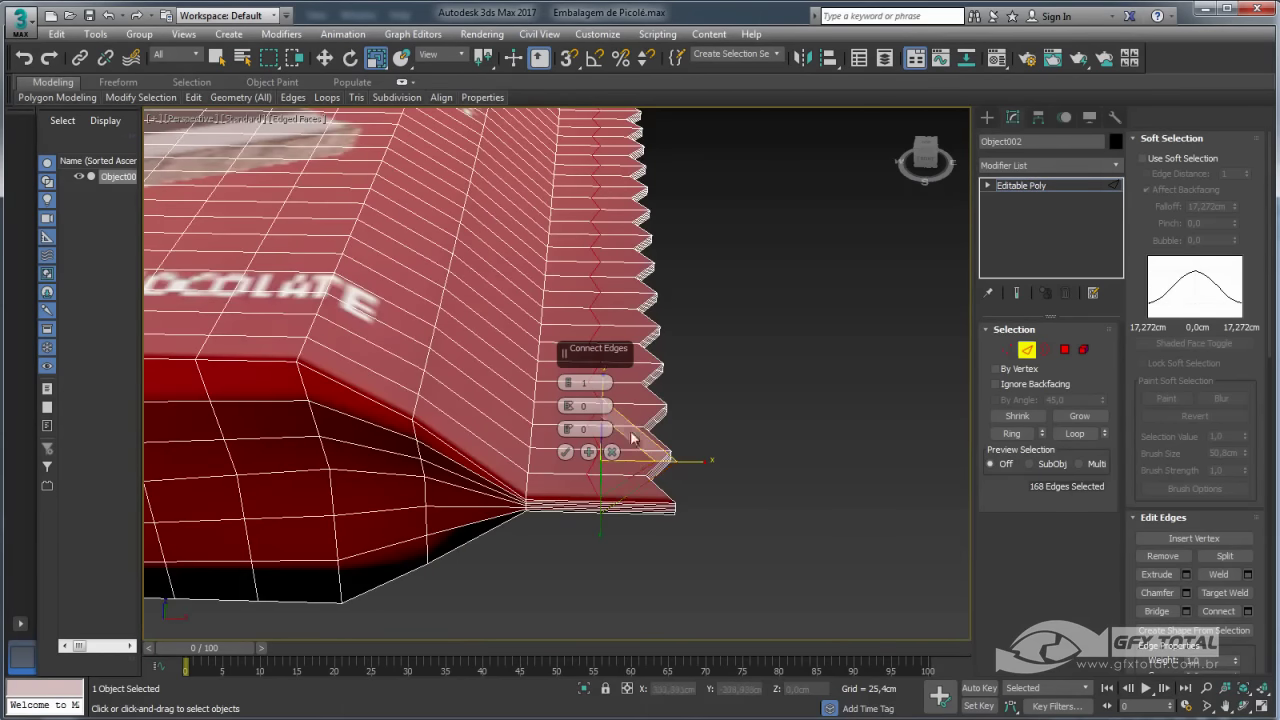
pyautogui.moveTo(568, 430); pyautogui.dragTo(566, 442)
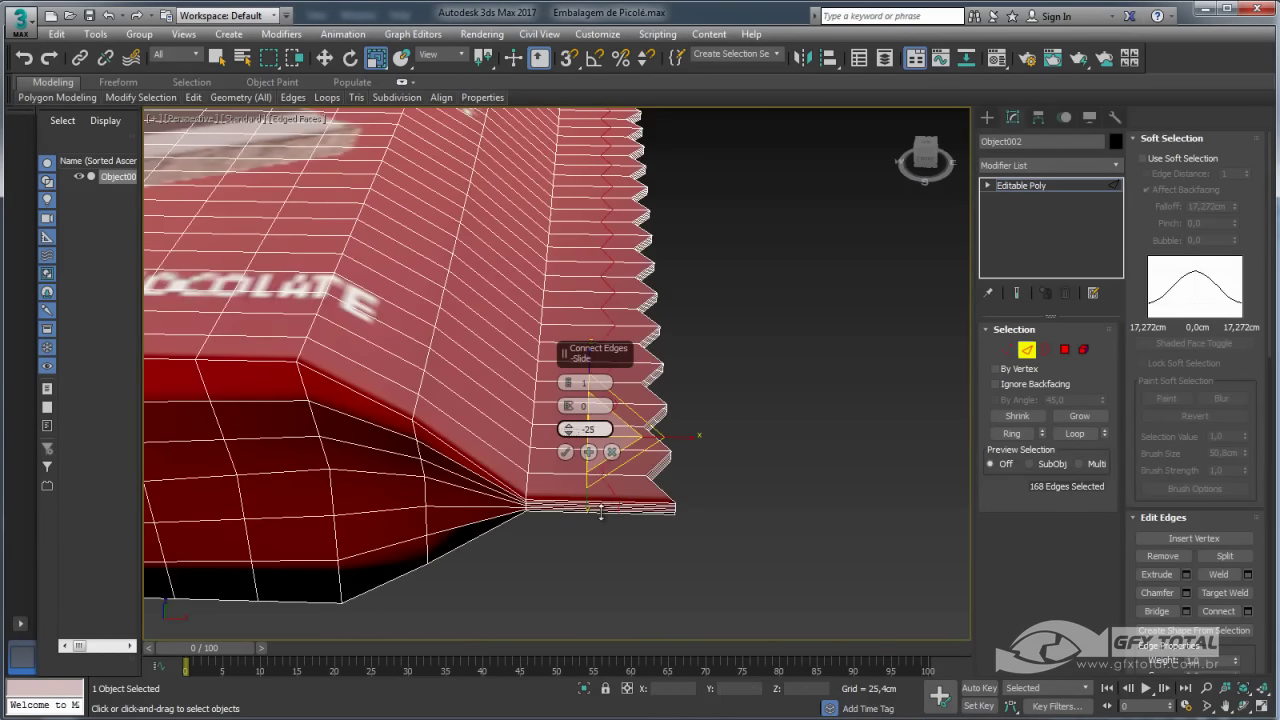
pyautogui.click(565, 452)
# Shift the selected edges along X and flatten them to 10% along X.
pyautogui.moveTo(657, 334); pyautogui.dragTo(667, 343, button='middle')
pyautogui.press('w')
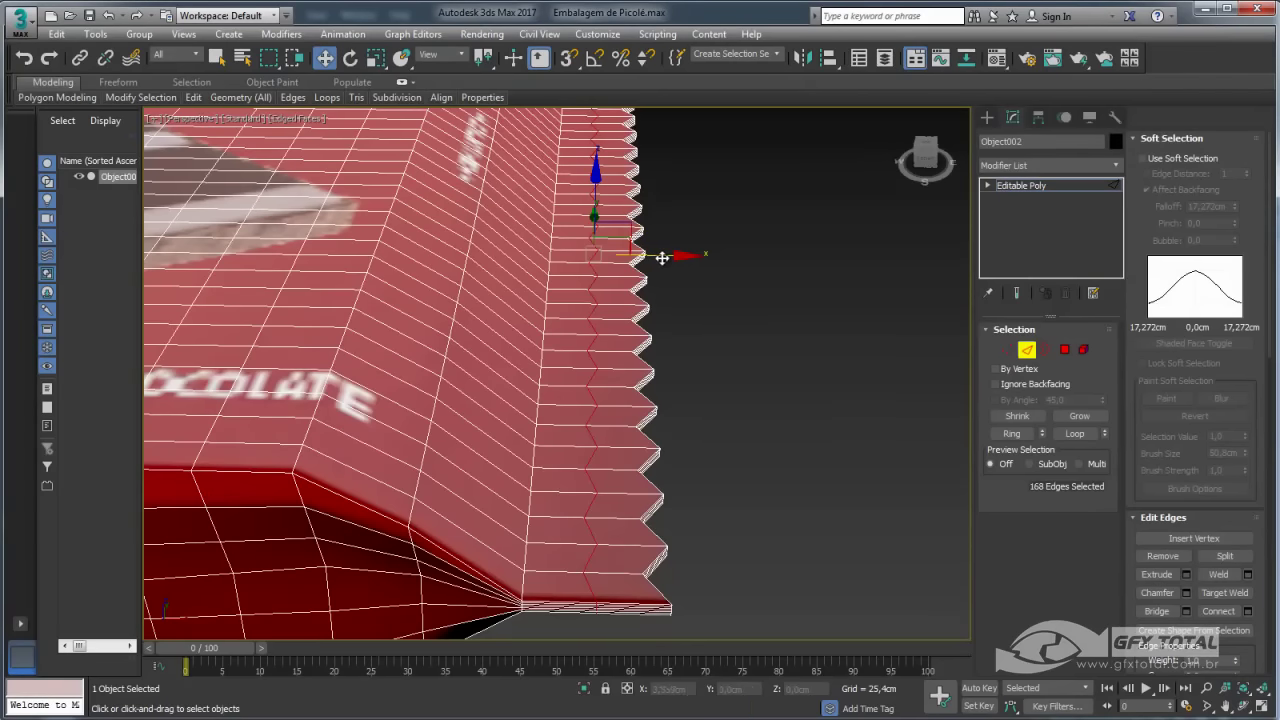
pyautogui.moveTo(662, 258); pyautogui.dragTo(690, 256)
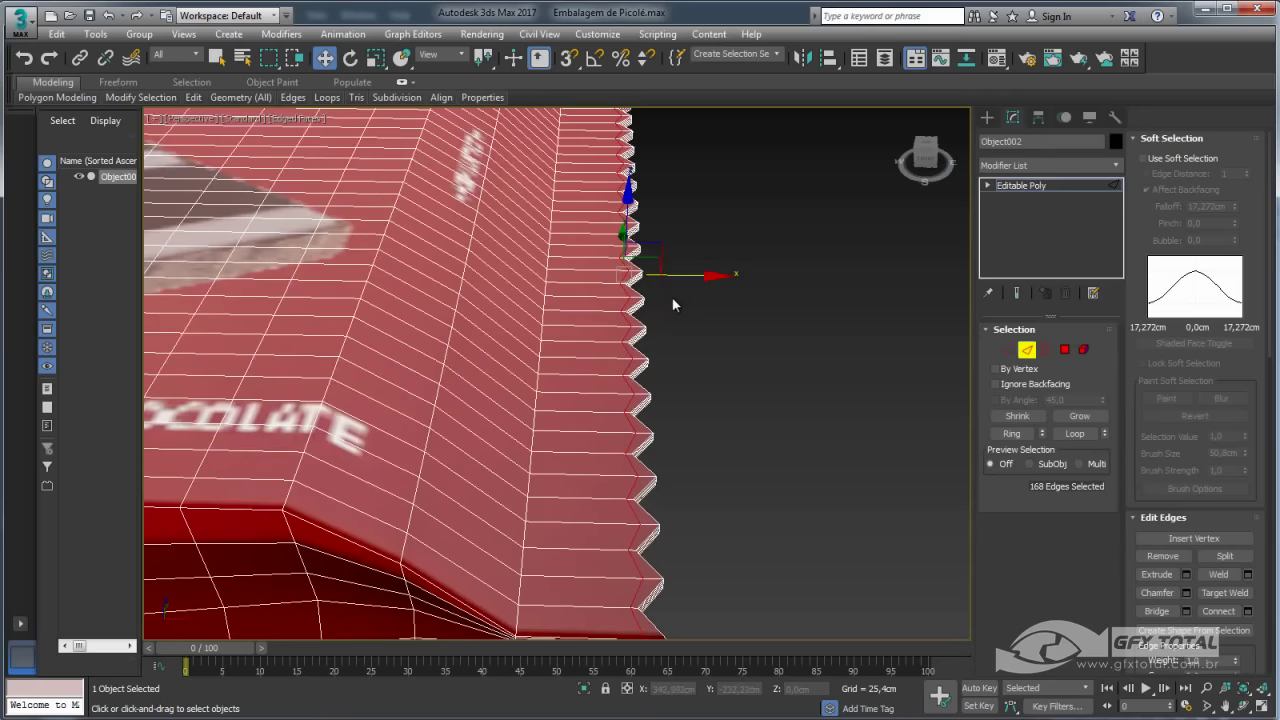
pyautogui.press('r')
pyautogui.moveTo(723, 277); pyautogui.dragTo(177, 280)
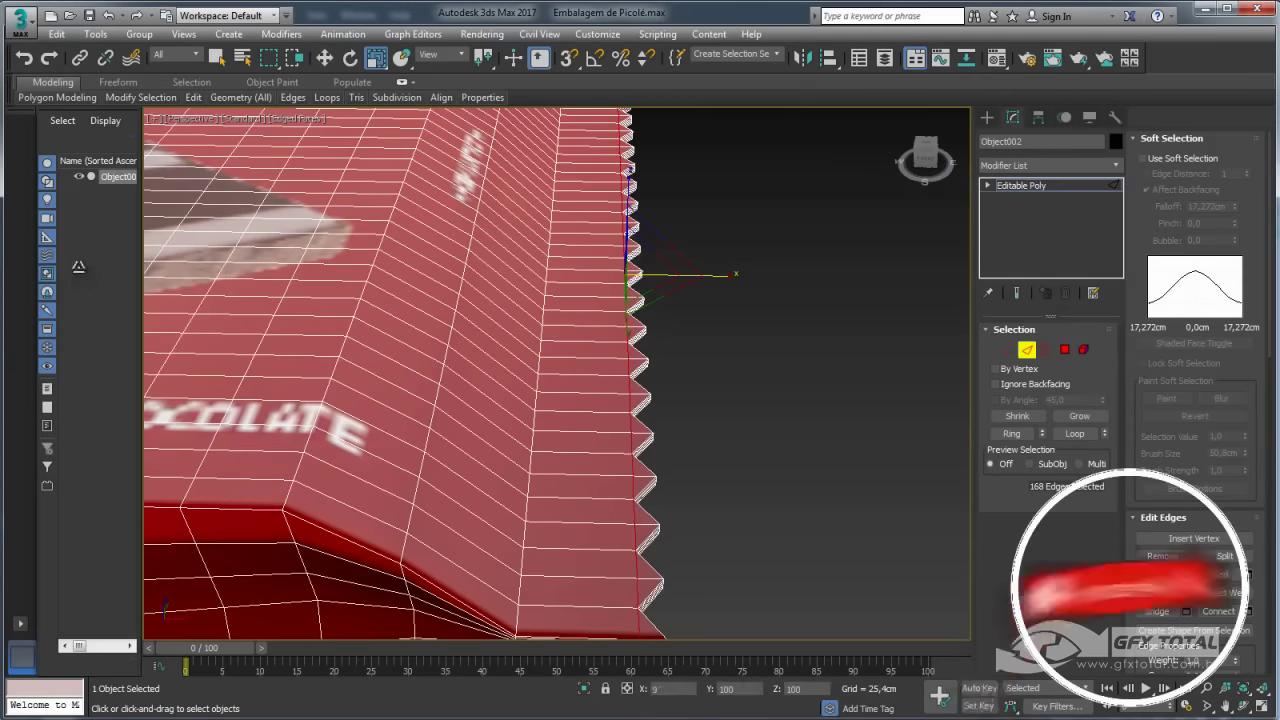
pyautogui.press('w')
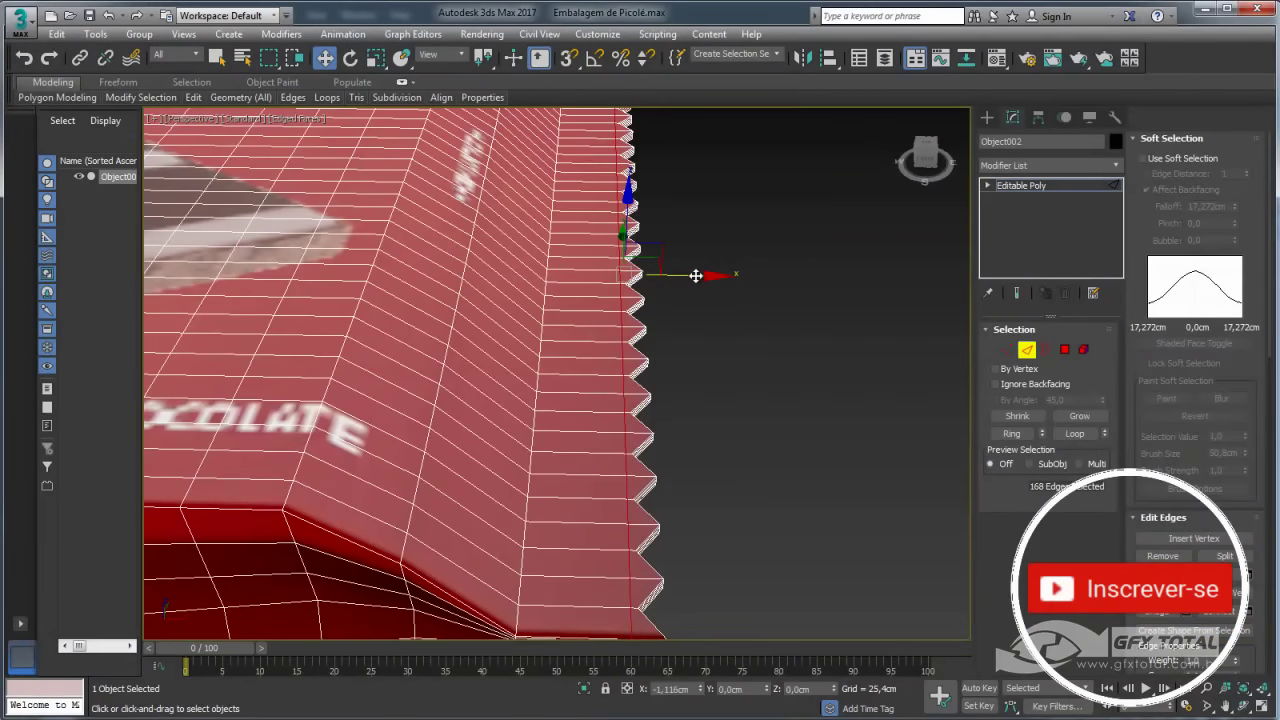
# Slide the edge loop about -10 cm along the bar's length.
pyautogui.press('z')
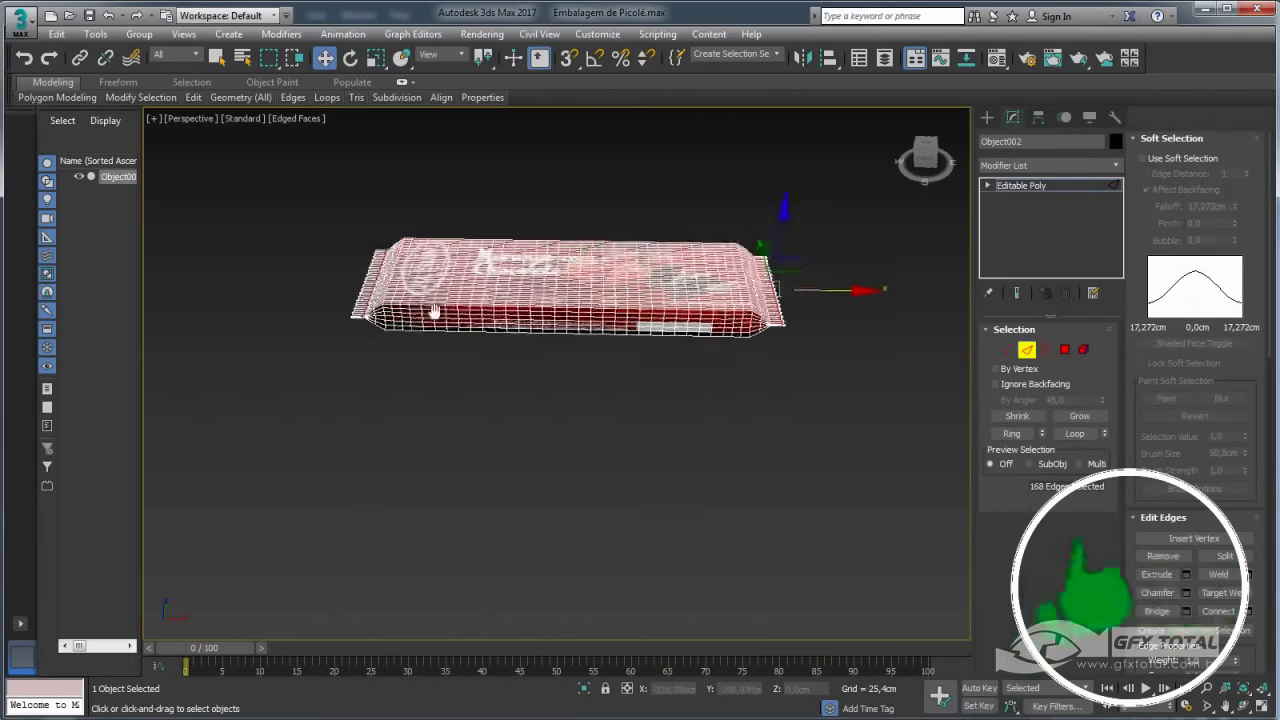
pyautogui.scroll(5, 400, 280)
pyautogui.scroll(-10, 751, 357)
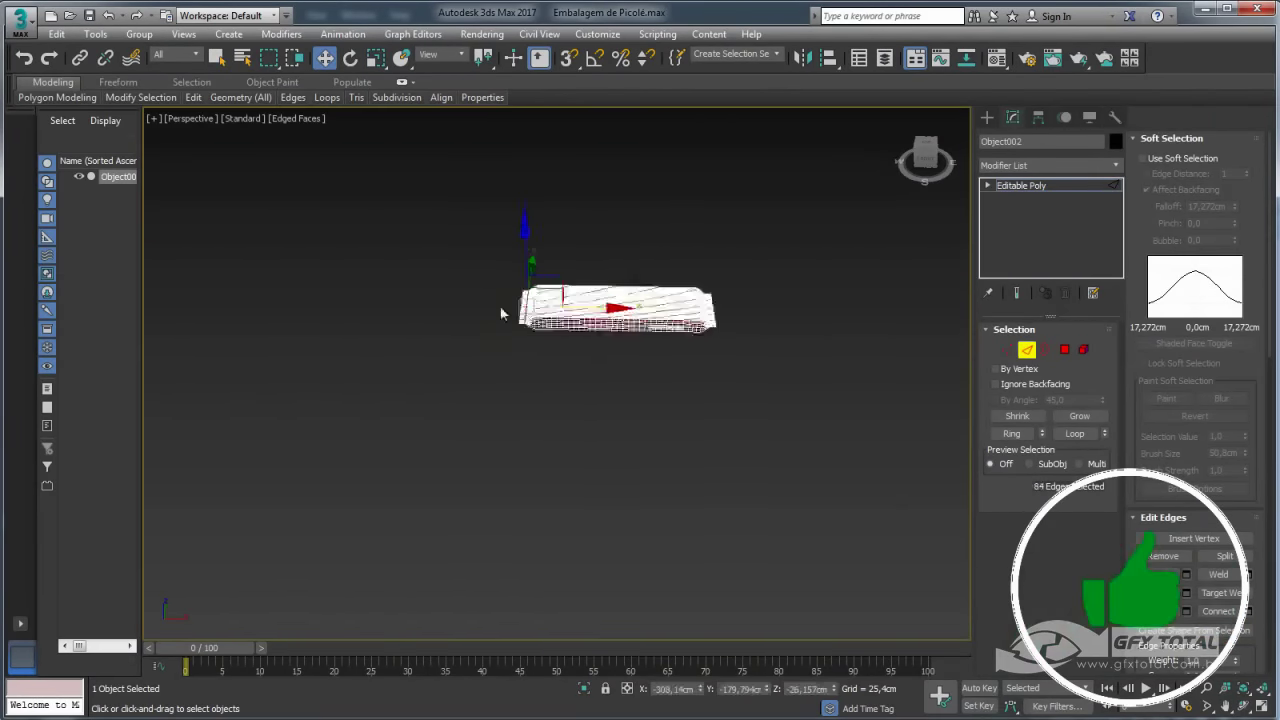
pyautogui.scroll(10, 590, 258)
pyautogui.keyDown('alt'); pyautogui.moveTo(590, 258); pyautogui.dragTo(578, 222, button='middle'); pyautogui.keyUp('alt')
pyautogui.moveTo(578, 222); pyautogui.dragTo(525, 217)
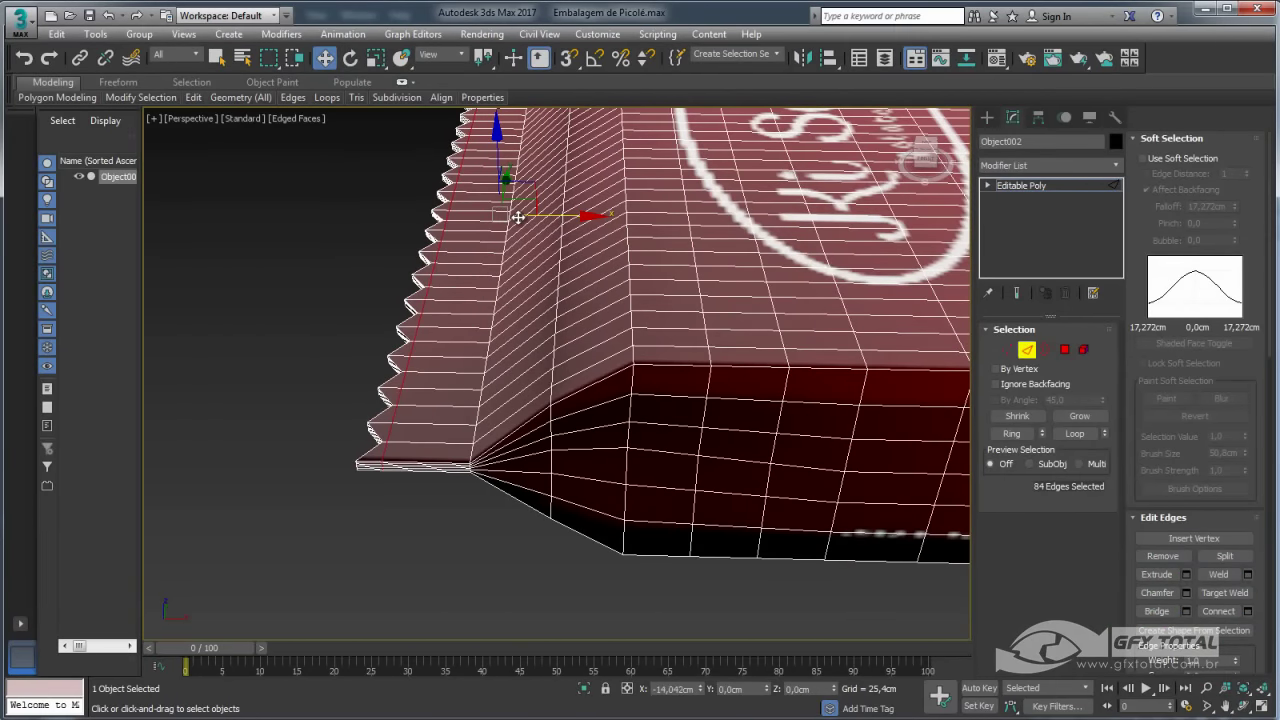
pyautogui.scroll(-10, 518, 217)
pyautogui.scroll(4, 845, 262)
pyautogui.scroll(6, 753, 302)
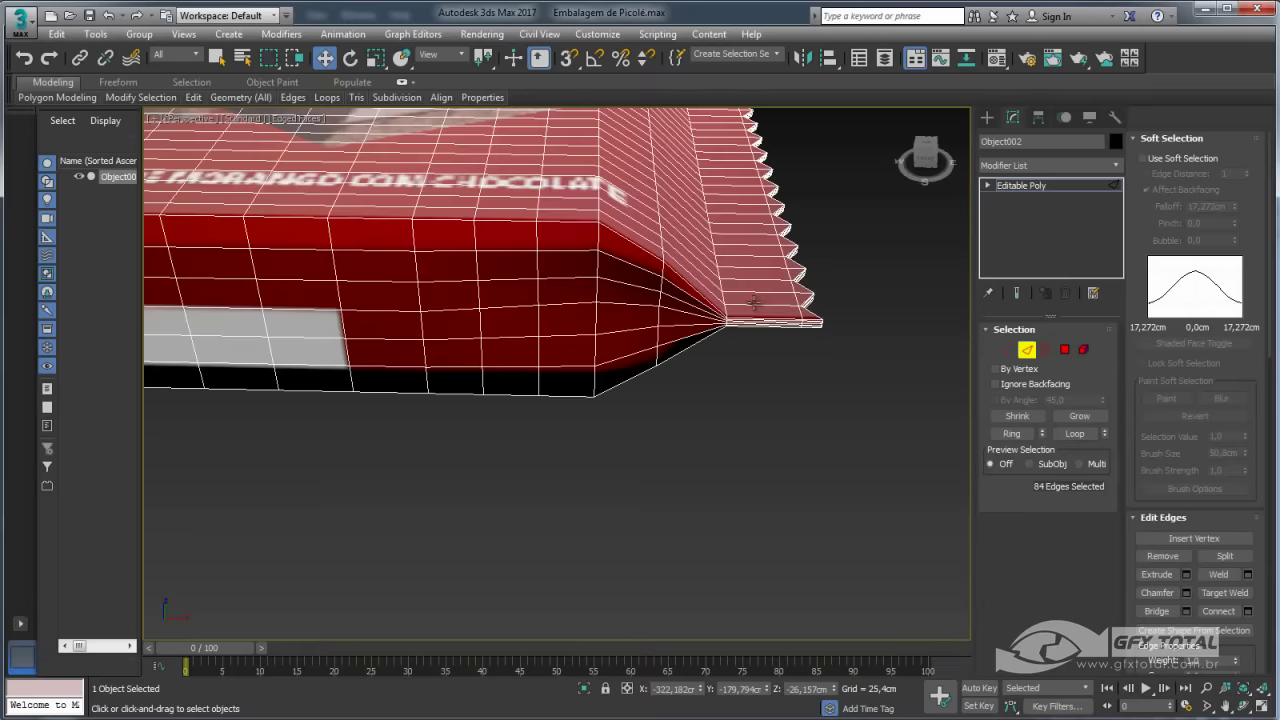
# Select a single edge on the opposite crimped end.
pyautogui.click(763, 318)
pyautogui.scroll(-3, 763, 318)
pyautogui.scroll(-3, 276, 321)
# Ring-select the crimped-end edges and connect them with 4 segments.
pyautogui.scroll(4, 455, 325)
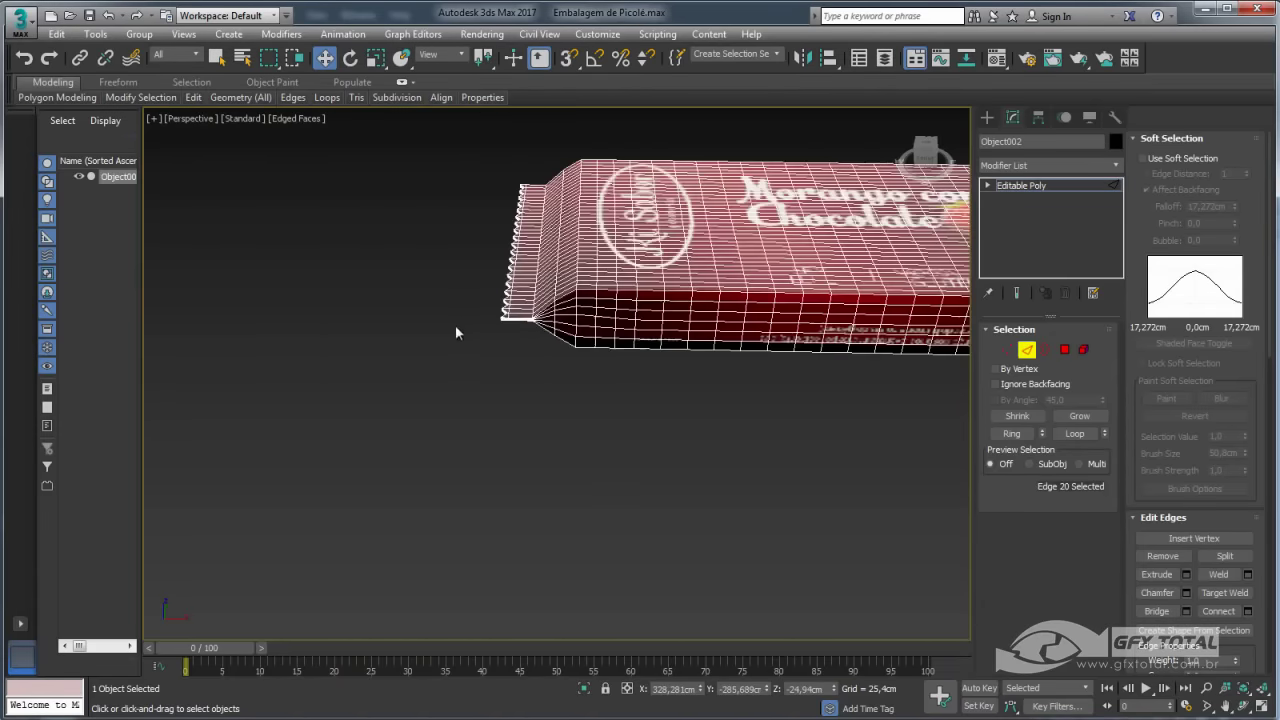
pyautogui.scroll(3, 565, 314)
pyautogui.keyDown('alt'); pyautogui.moveTo(565, 314); pyautogui.dragTo(578, 332, button='middle'); pyautogui.keyUp('alt')
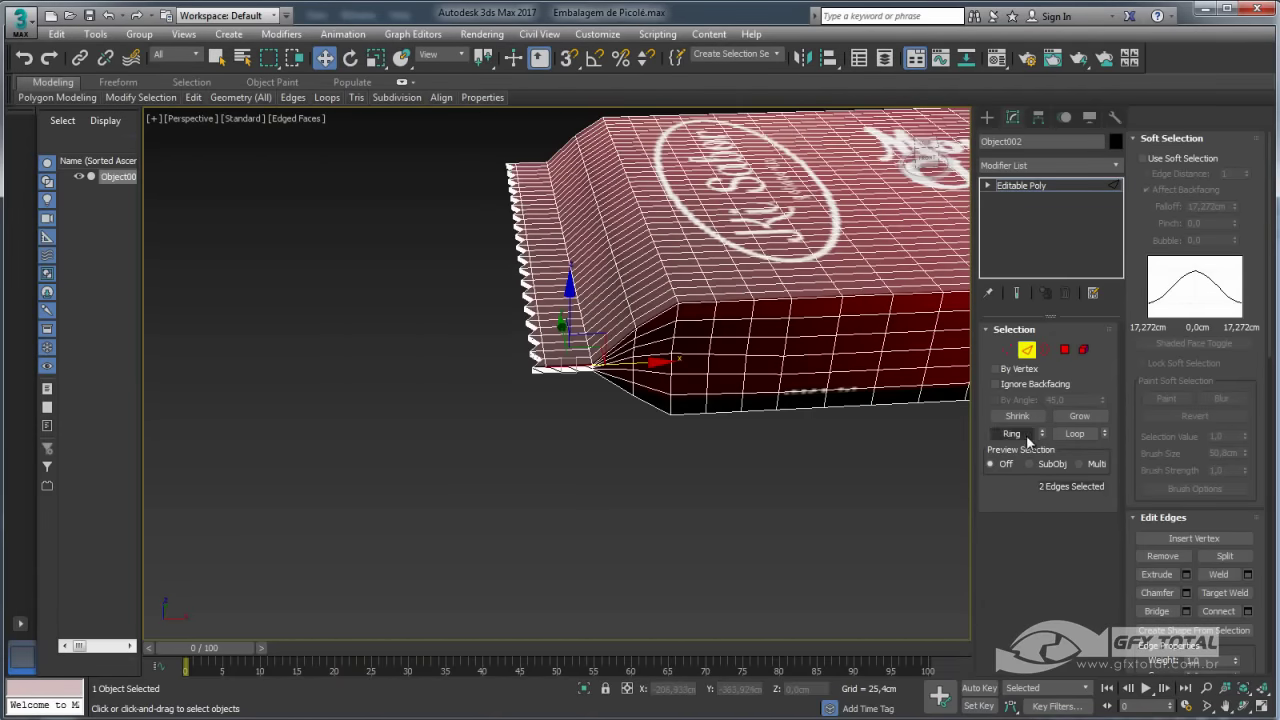
pyautogui.click(1012, 433)
pyautogui.keyDown('alt'); pyautogui.moveTo(763, 387); pyautogui.dragTo(740, 395, button='middle'); pyautogui.keyUp('alt')
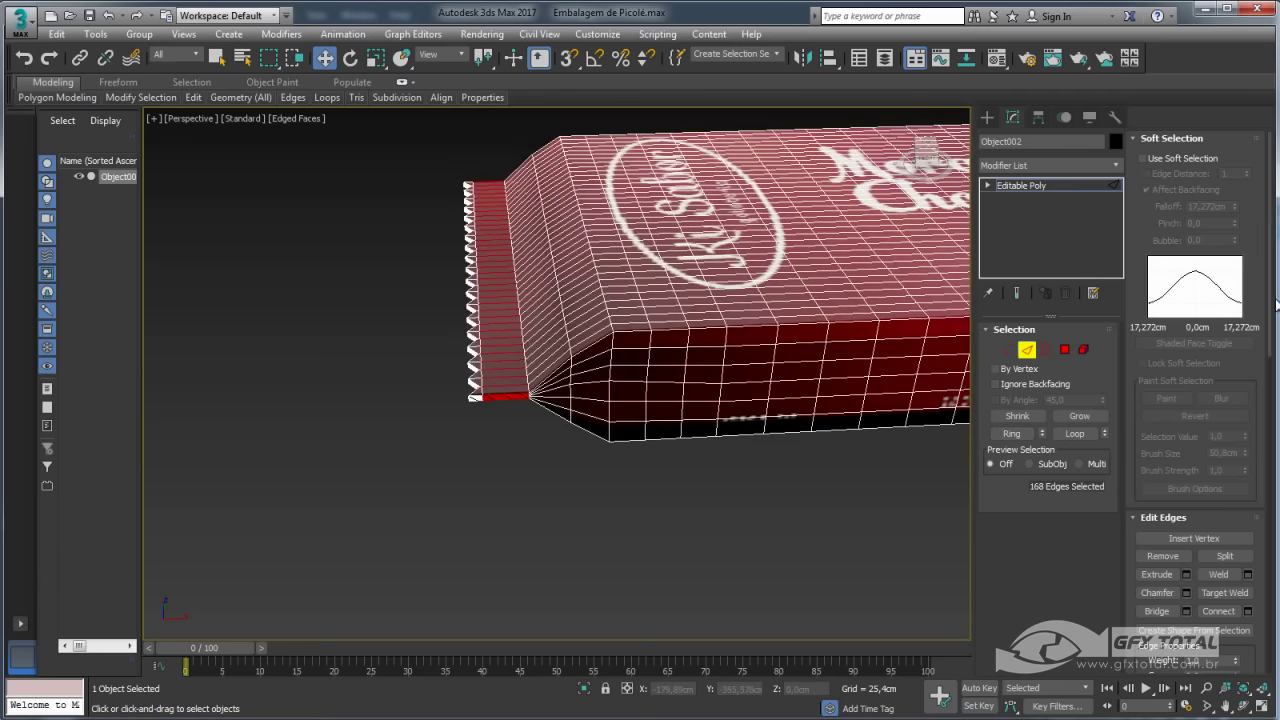
pyautogui.click(1245, 611)
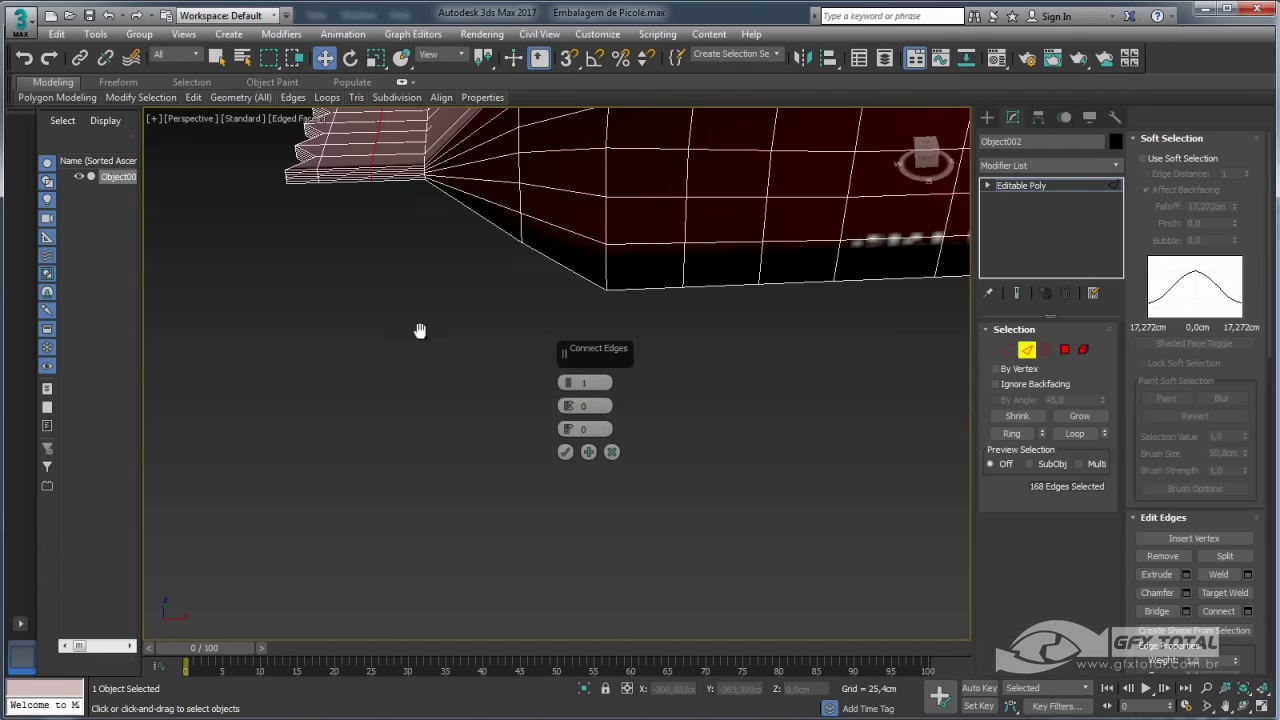
pyautogui.moveTo(568, 386); pyautogui.dragTo(568, 375)
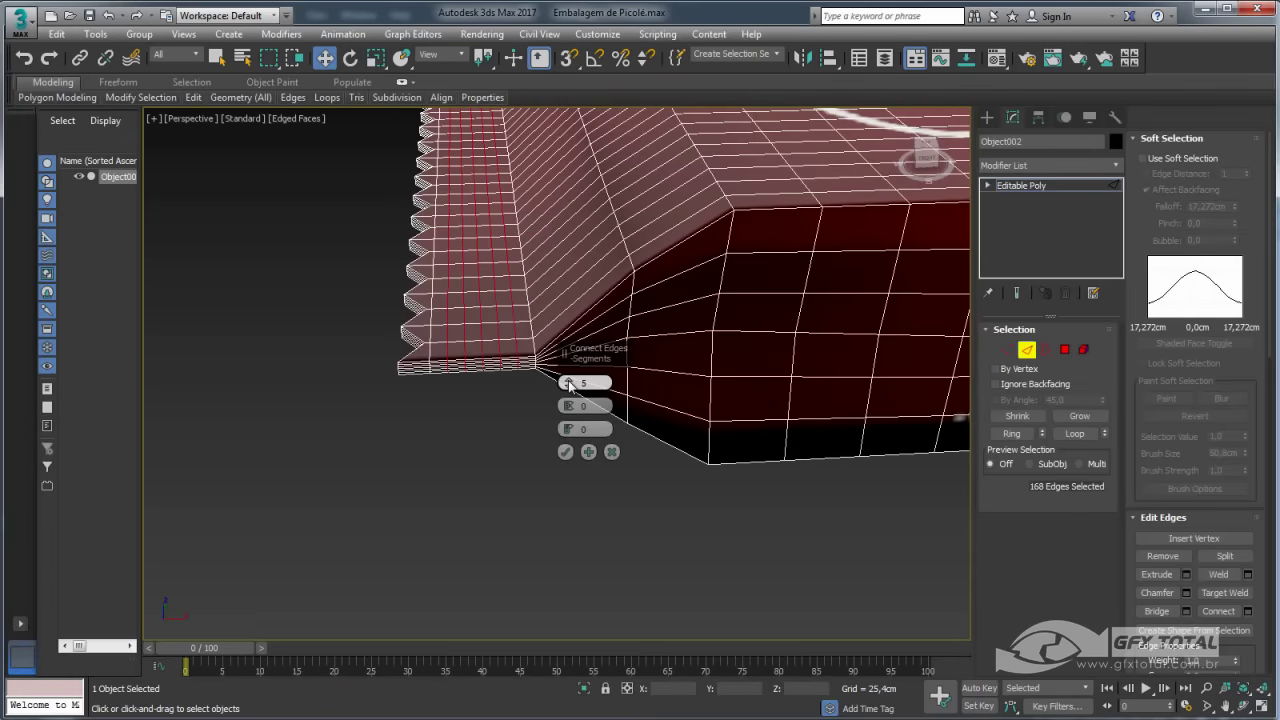
pyautogui.click(568, 387)
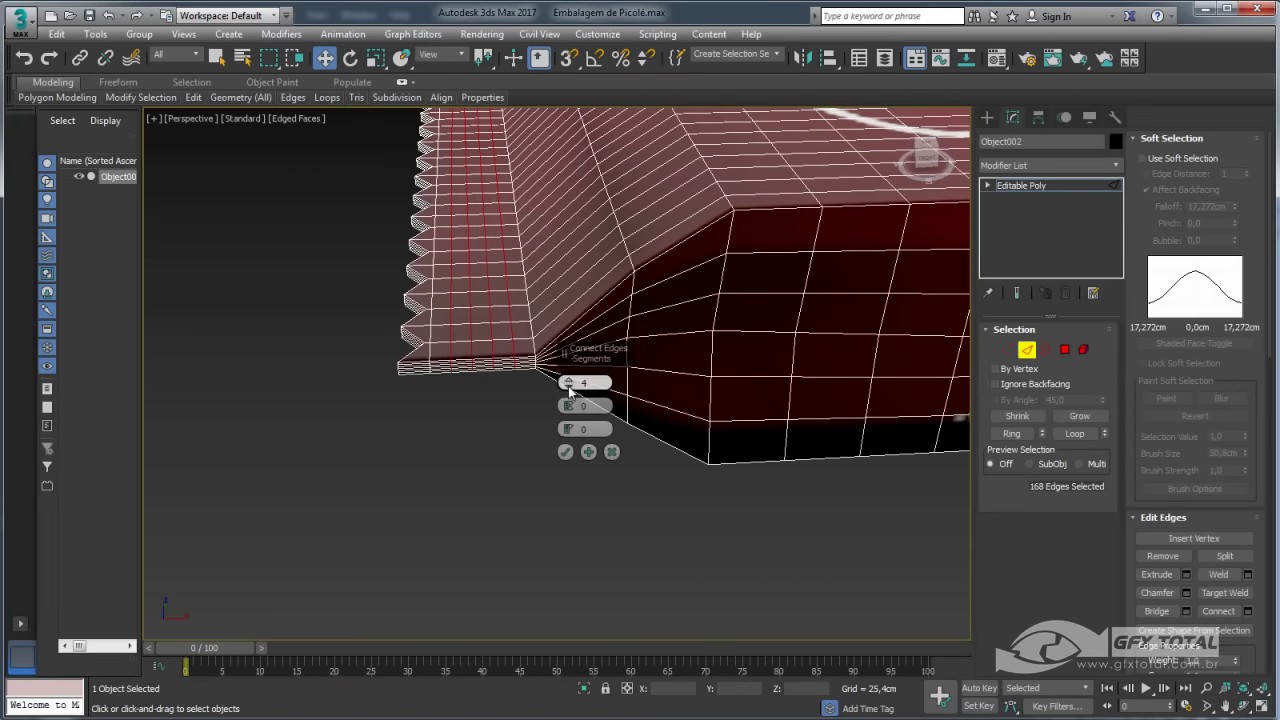
pyautogui.click(568, 386)
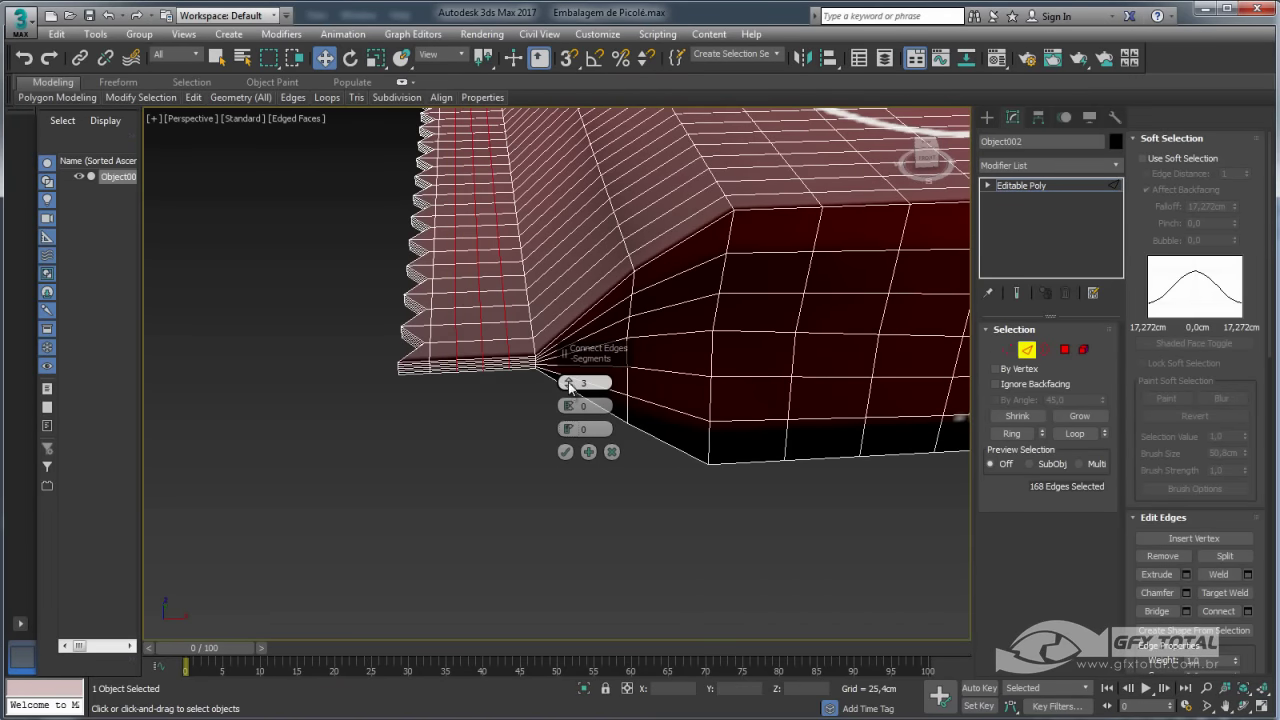
pyautogui.click(566, 452)
# Select five edges along the bar's bottom strip.
pyautogui.click(440, 362)
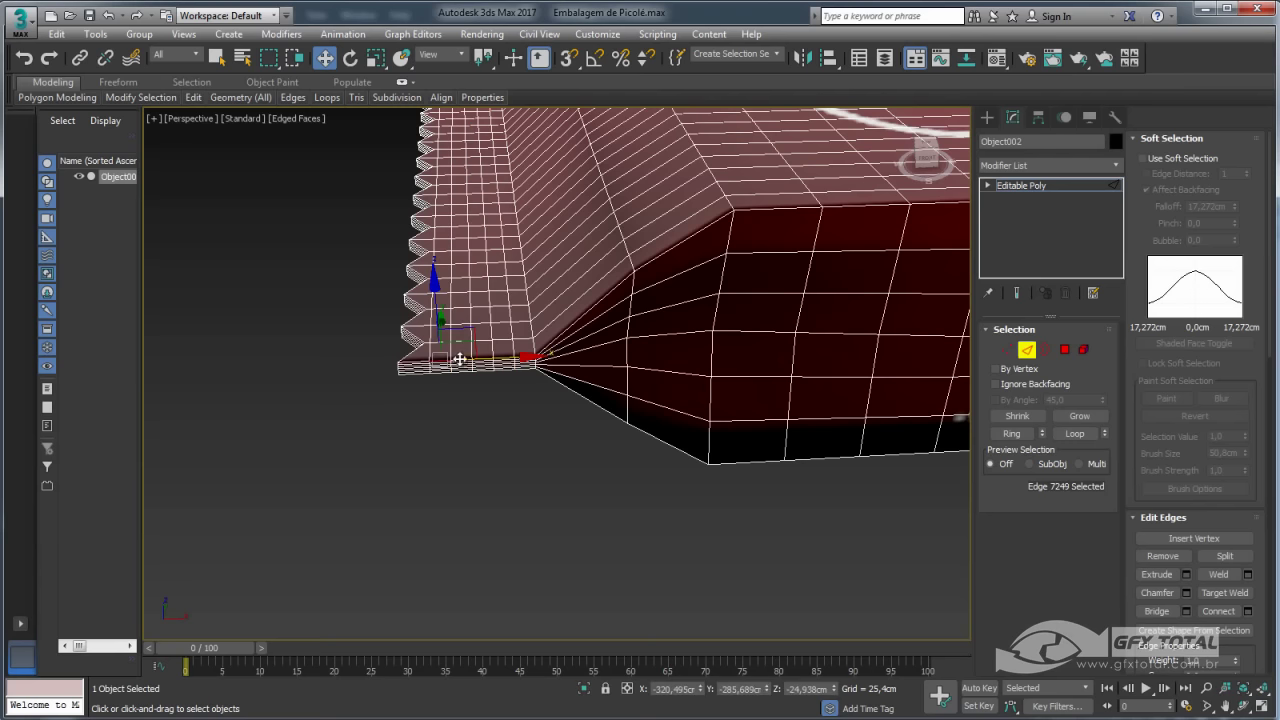
pyautogui.keyDown('ctrl'); pyautogui.click(462, 360); pyautogui.keyUp('ctrl')
pyautogui.keyDown('ctrl'); pyautogui.click(482, 360); pyautogui.keyUp('ctrl')
pyautogui.keyDown('ctrl'); pyautogui.click(504, 358); pyautogui.keyUp('ctrl')
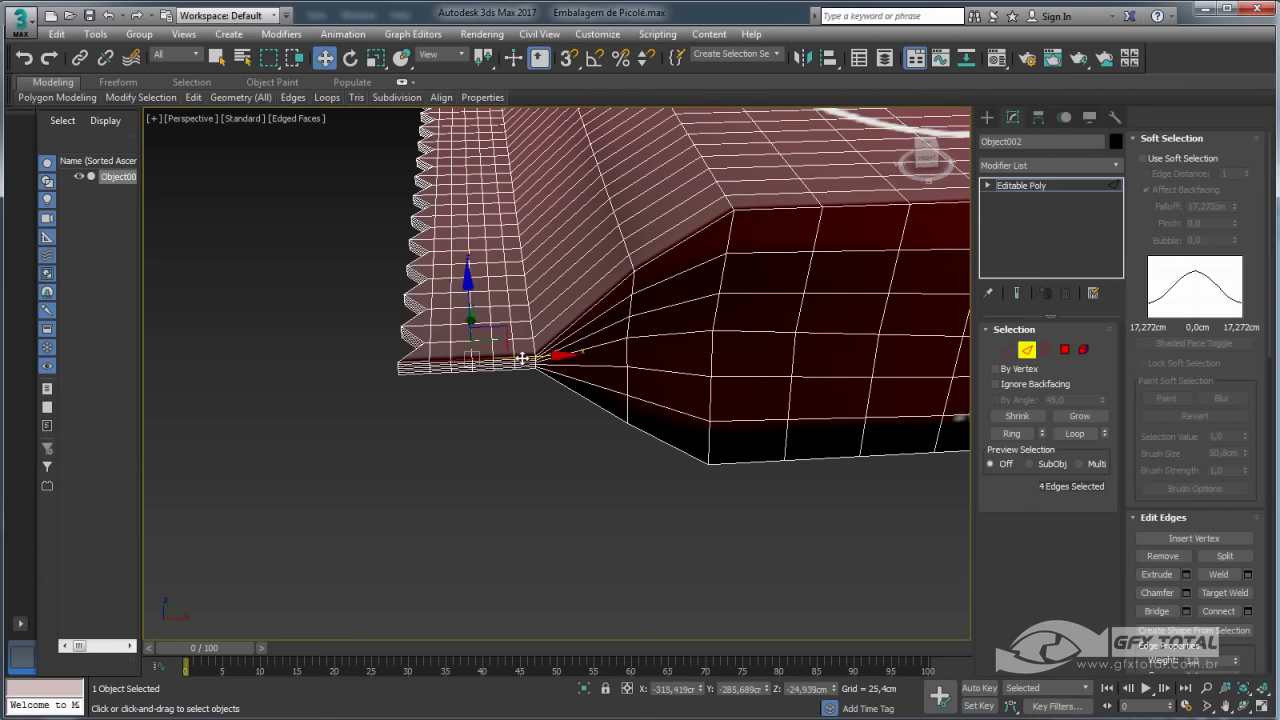
pyautogui.scroll(-3, 521, 358)
pyautogui.scroll(3, 500, 335)
pyautogui.keyDown('ctrl'); pyautogui.click(484, 318); pyautogui.keyUp('ctrl')
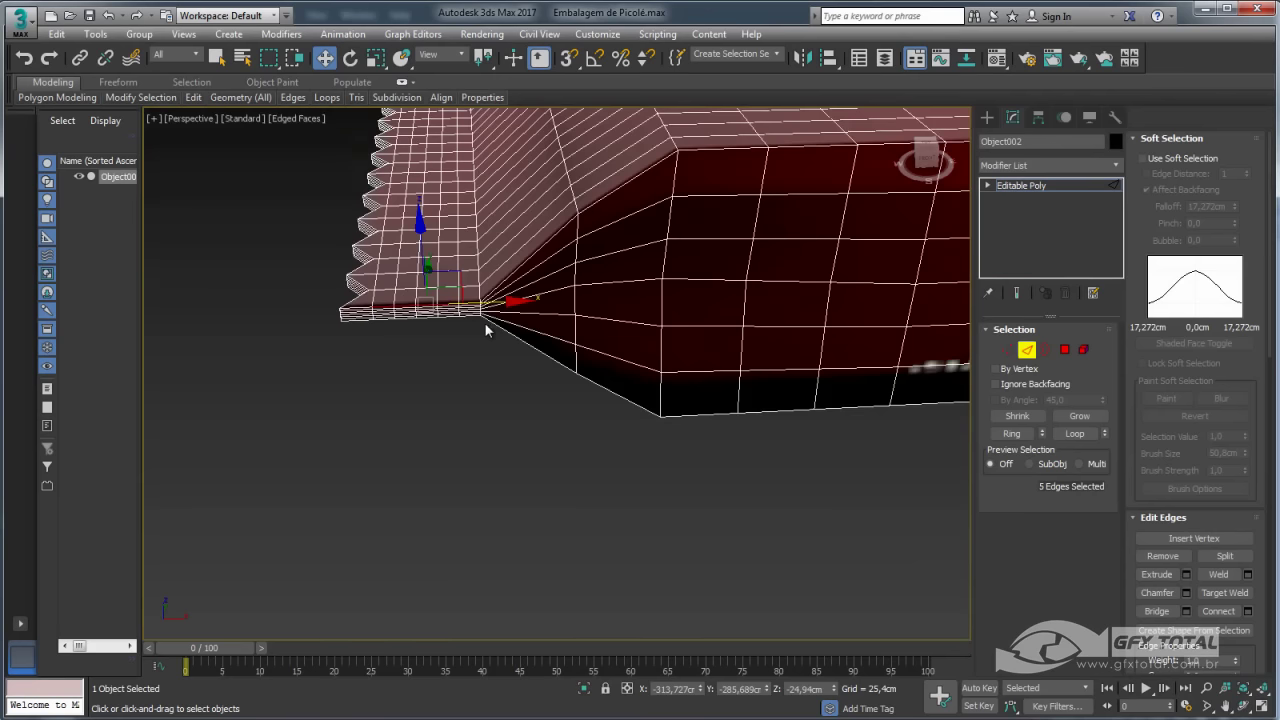
pyautogui.scroll(2, 482, 312)
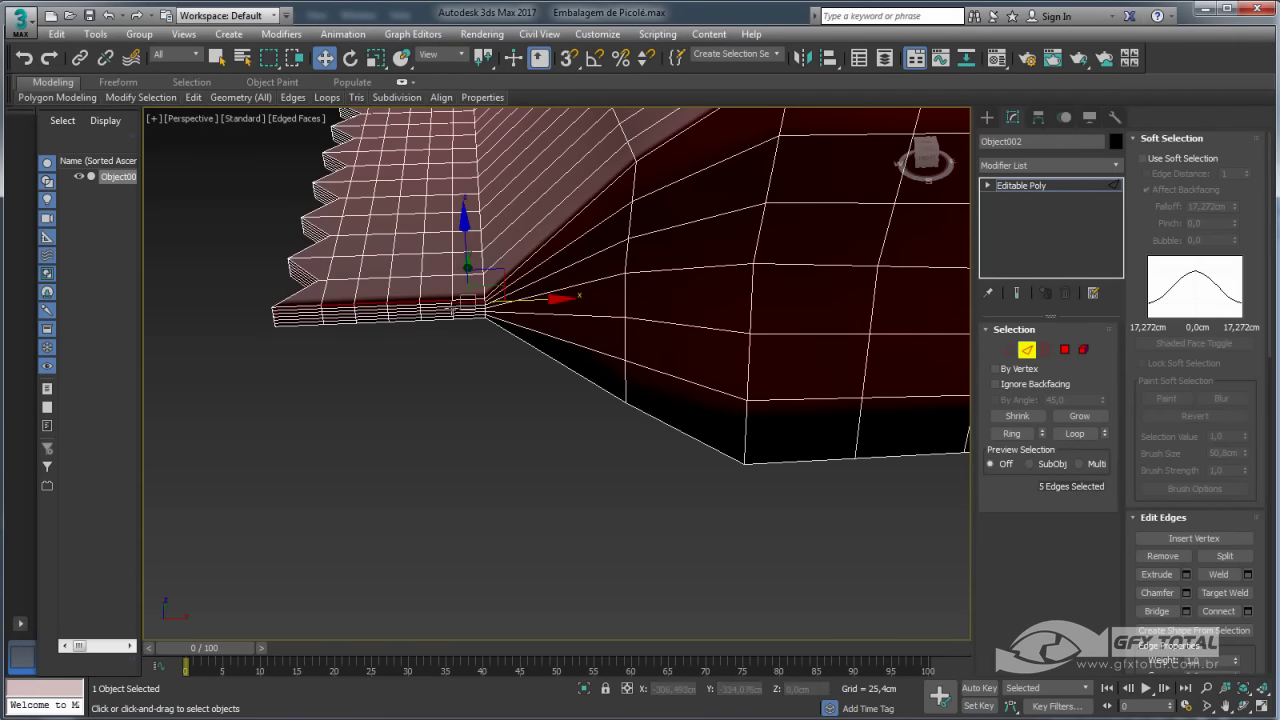
pyautogui.scroll(-3, 646, 339)
# Add two more strip edges and extend the selection to the full edge ring.
pyautogui.scroll(-2, 846, 363)
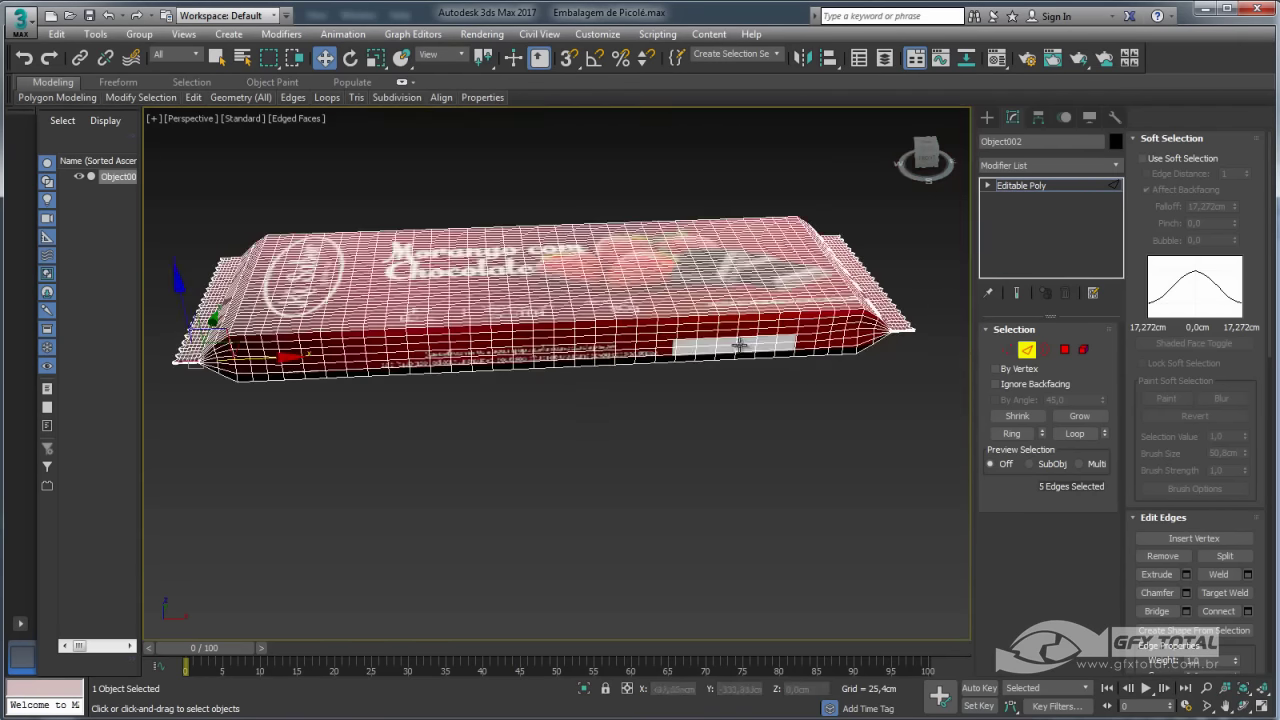
pyautogui.scroll(3, 580, 357)
pyautogui.scroll(2, 447, 290)
pyautogui.keyDown('alt'); pyautogui.moveTo(447, 290); pyautogui.dragTo(377, 265, button='middle'); pyautogui.keyUp('alt')
pyautogui.scroll(4, 451, 348)
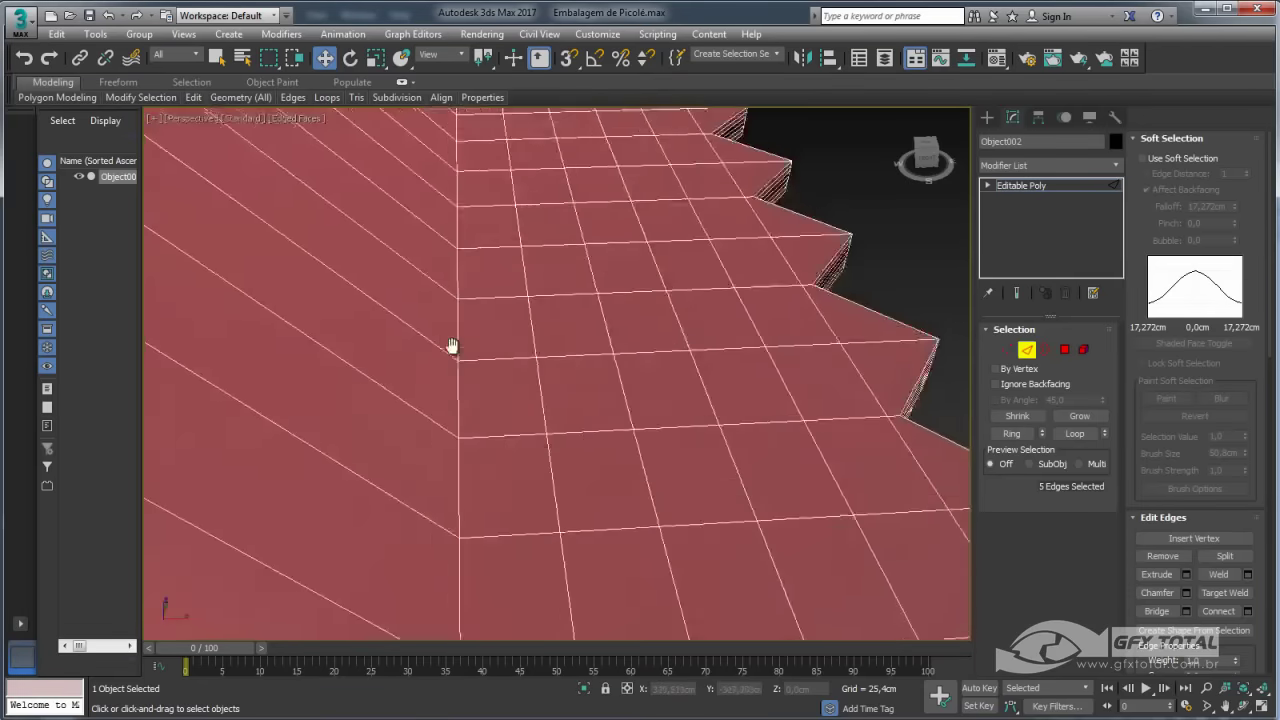
pyautogui.scroll(-2, 443, 300)
pyautogui.scroll(1, 408, 298)
pyautogui.keyDown('ctrl'); pyautogui.click(405, 300); pyautogui.keyUp('ctrl')
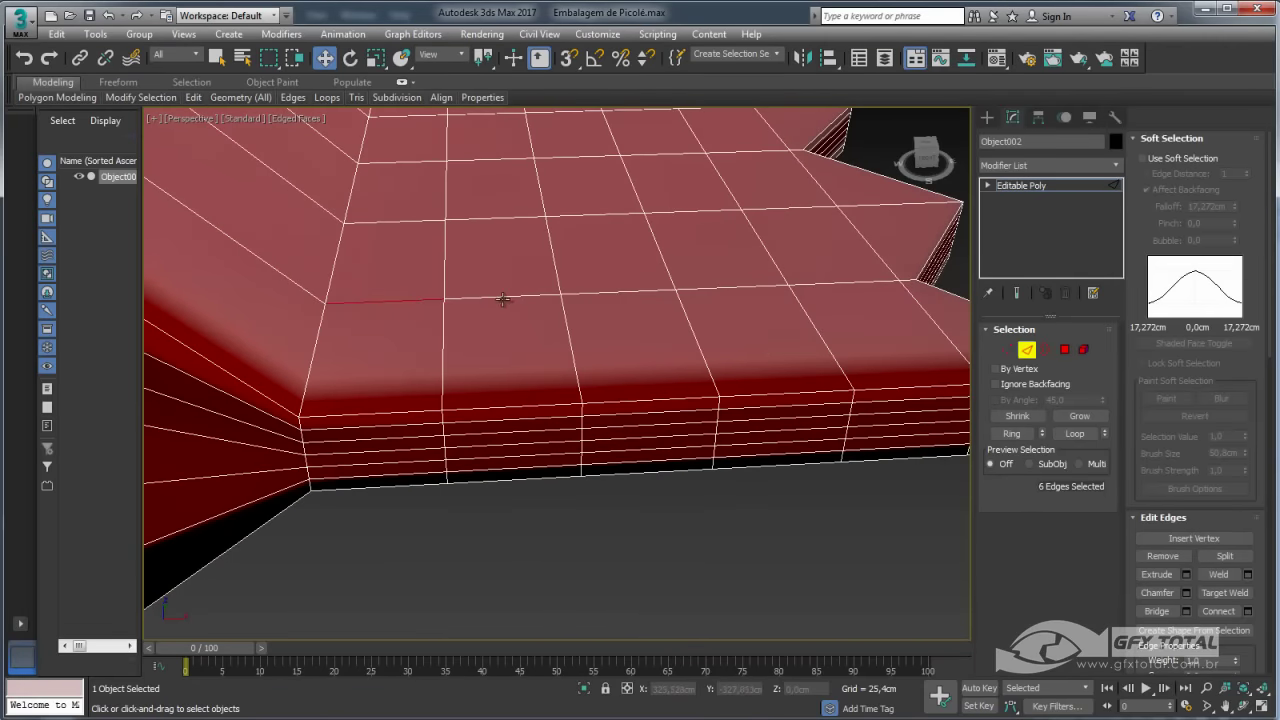
pyautogui.keyDown('ctrl'); pyautogui.click(612, 291); pyautogui.keyUp('ctrl')
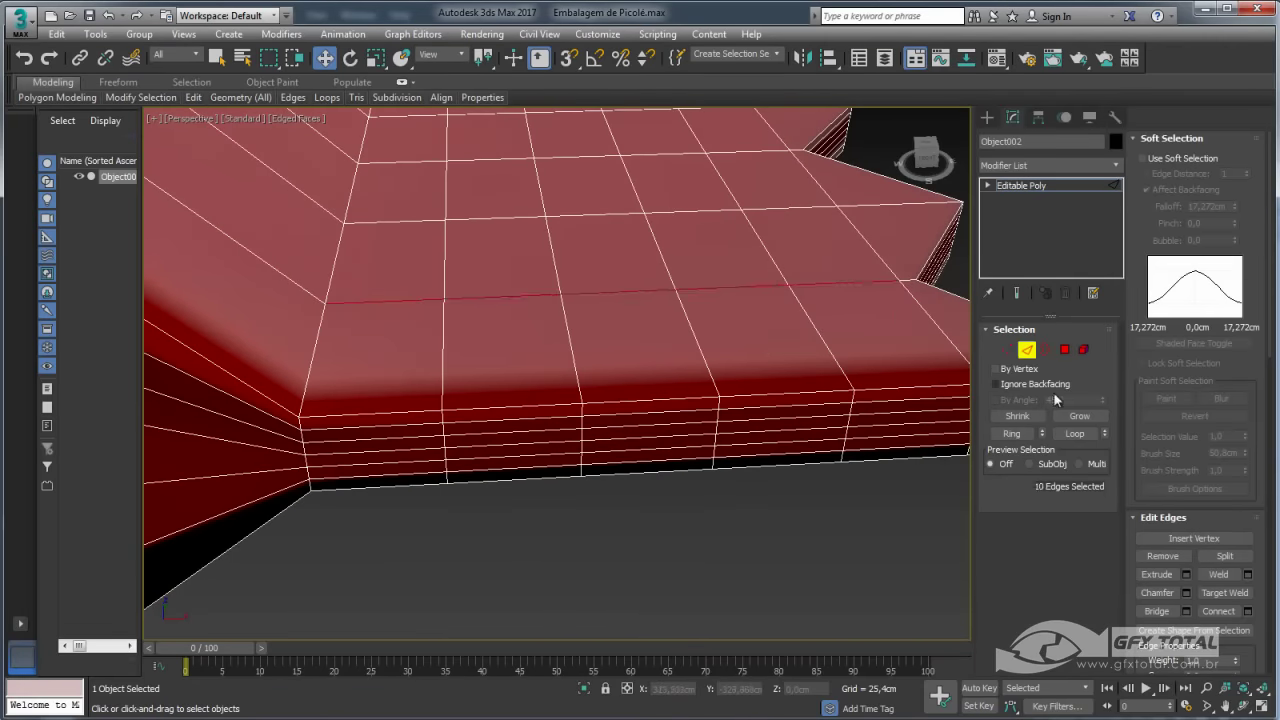
pyautogui.click(1012, 433)
# Connect the ring-selected edges with a single segment.
pyautogui.keyDown('alt'); pyautogui.moveTo(753, 388); pyautogui.dragTo(872, 374, button='middle'); pyautogui.keyUp('alt')
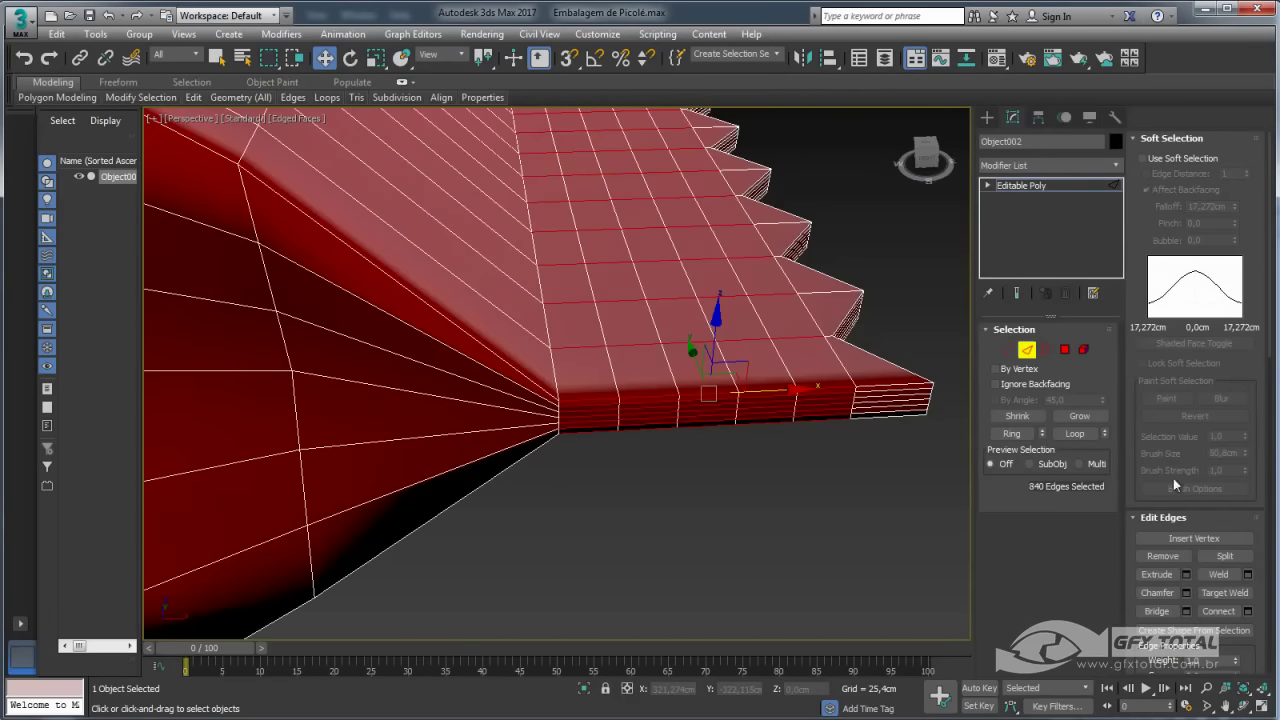
pyautogui.click(1247, 611)
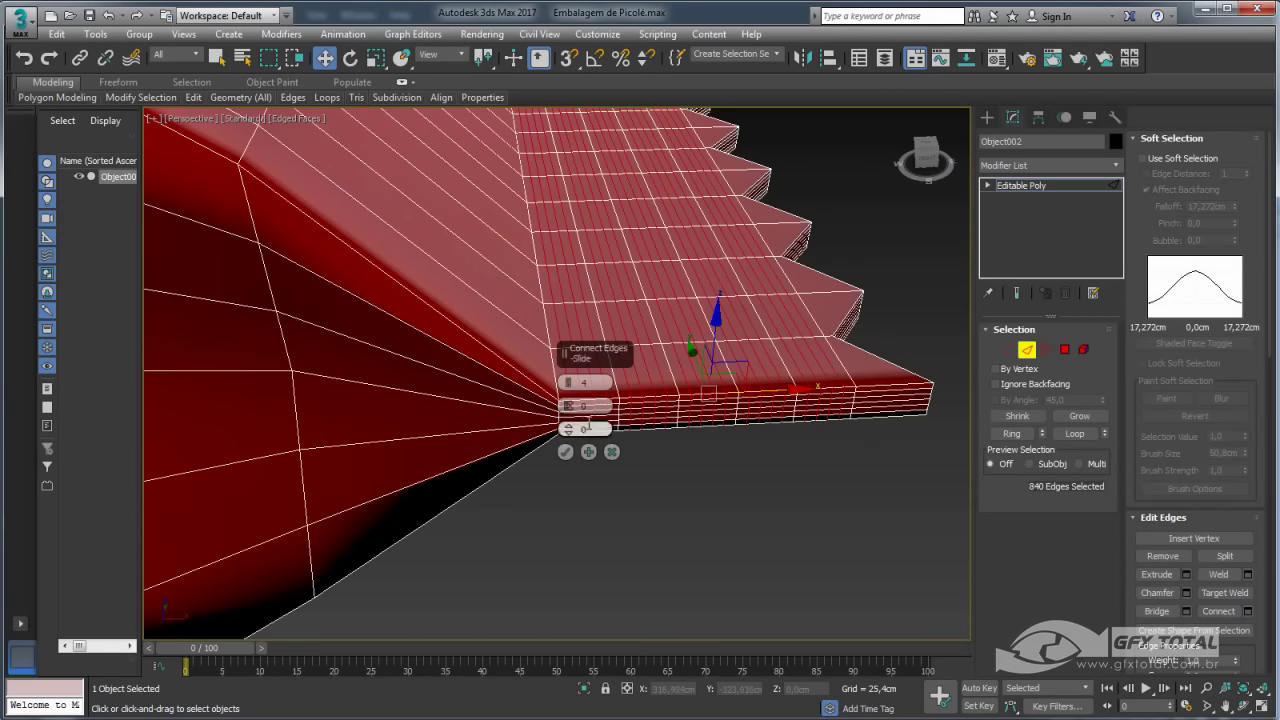
pyautogui.moveTo(570, 388); pyautogui.dragTo(575, 459)
pyautogui.click(566, 453)
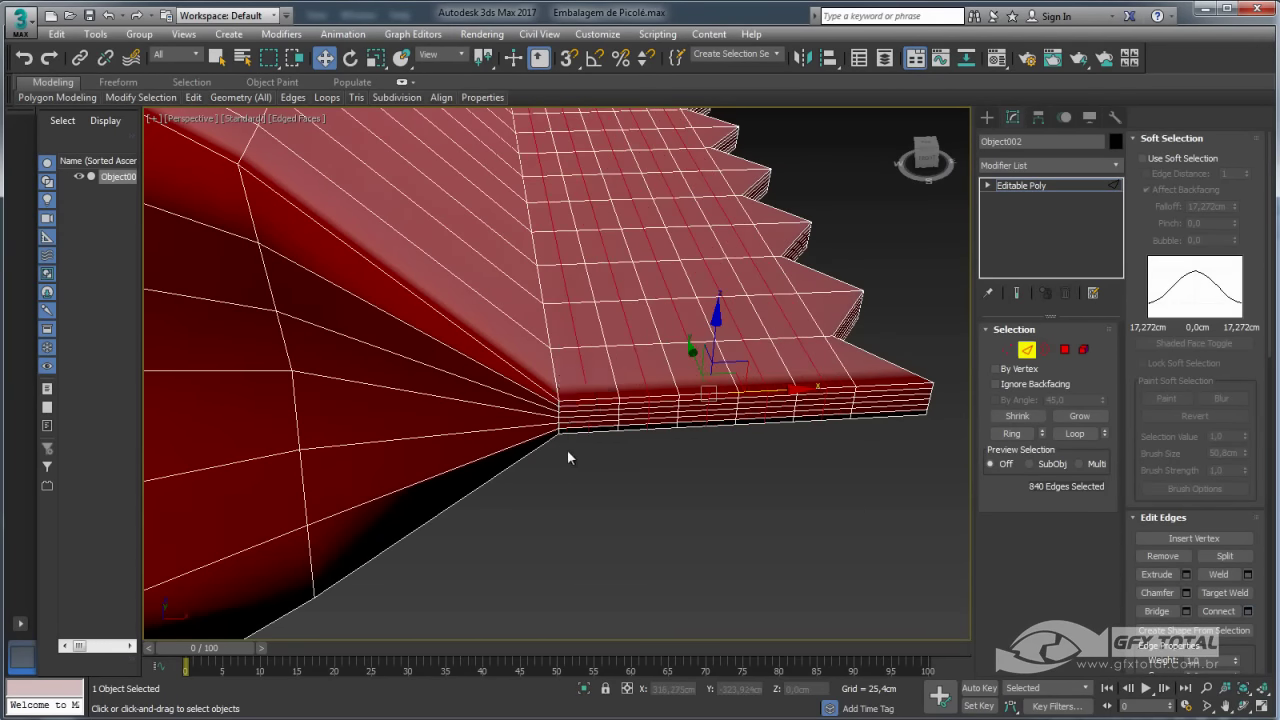
# Lift alternate edge rows in Z into zigzag ridges, checking against the reference photo.
pyautogui.scroll(-8, 682, 440)
pyautogui.scroll(4, 748, 365)
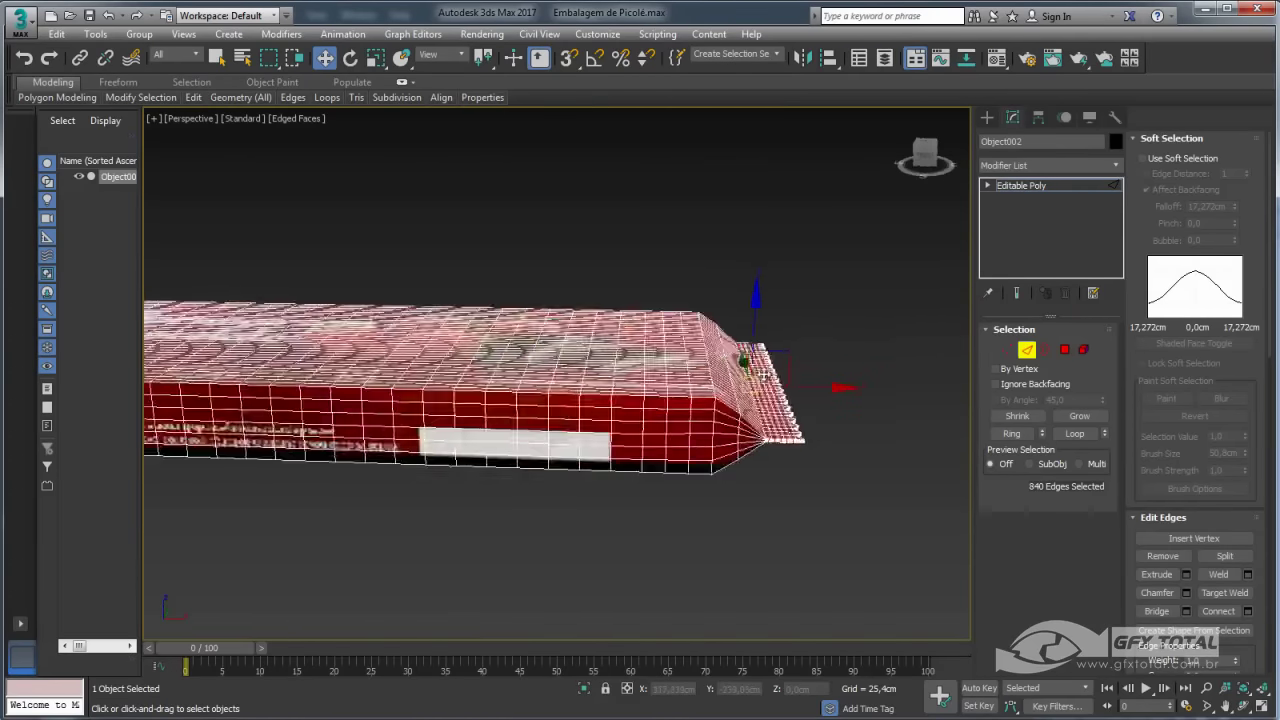
pyautogui.scroll(4, 700, 360)
pyautogui.keyDown('alt'); pyautogui.moveTo(676, 357); pyautogui.dragTo(676, 318, button='middle'); pyautogui.keyUp('alt')
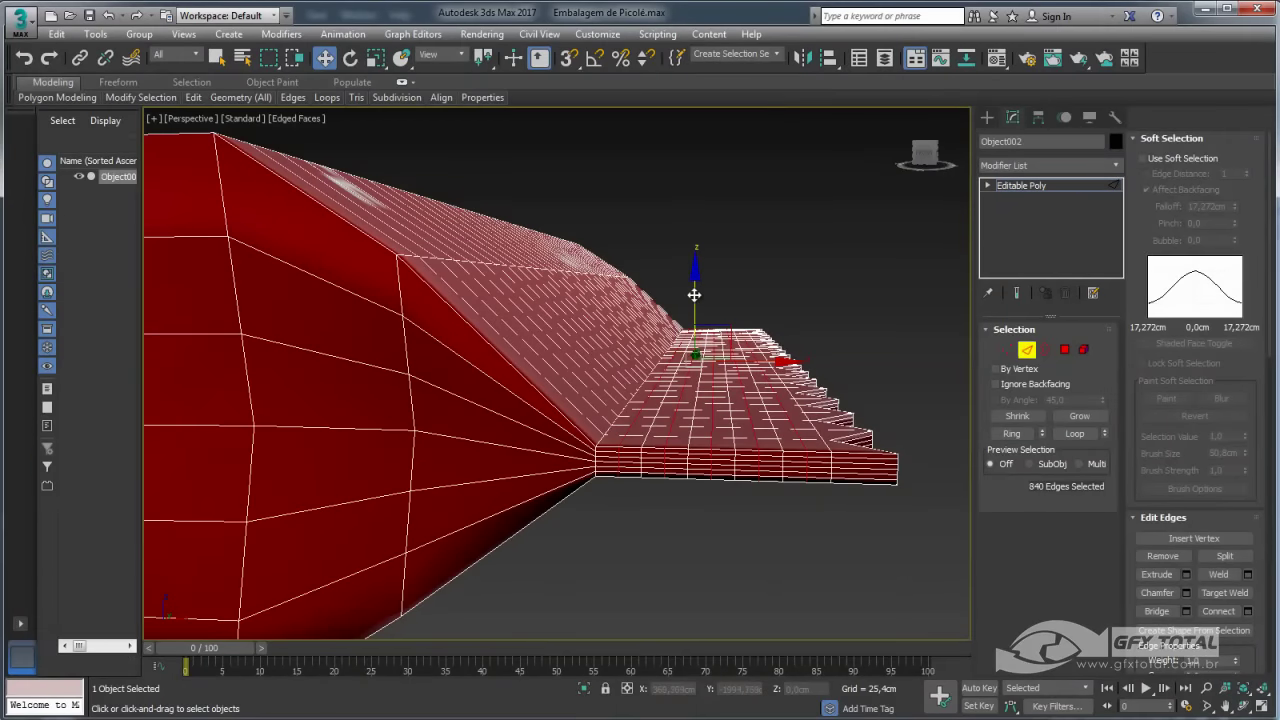
pyautogui.moveTo(694, 295); pyautogui.dragTo(694, 287)
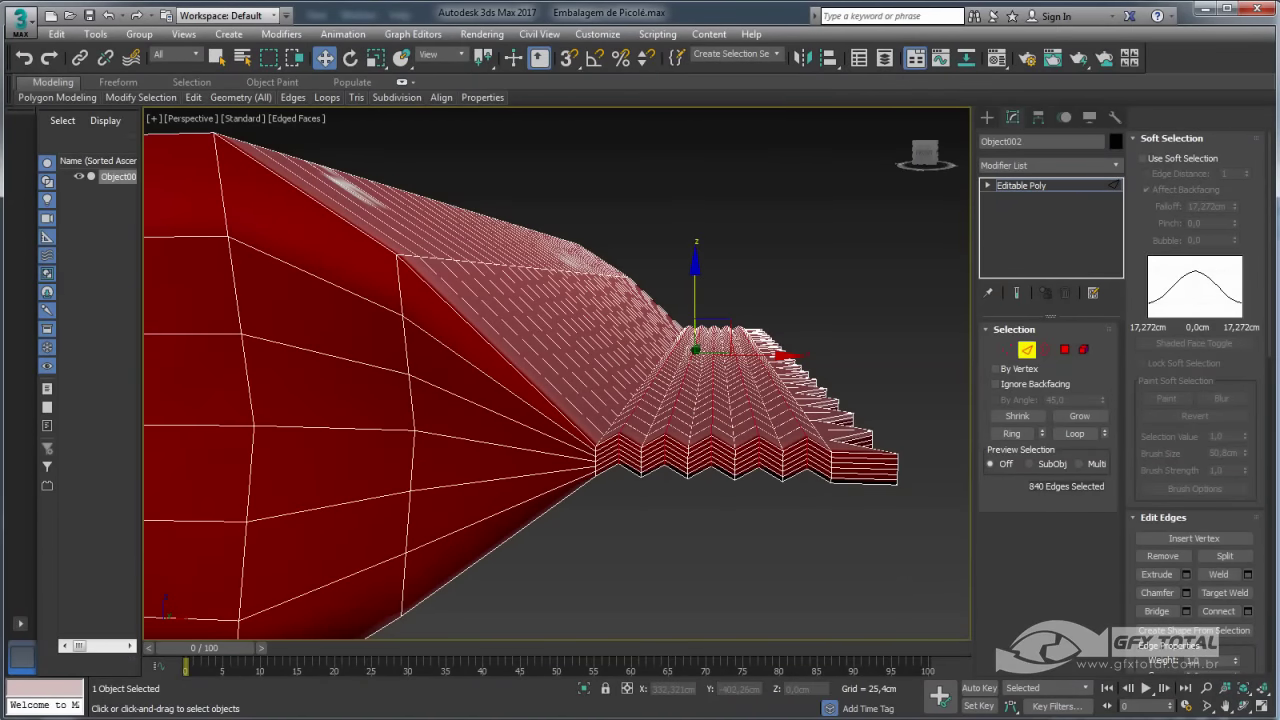
pyautogui.hotkey('alt', 'Tab')
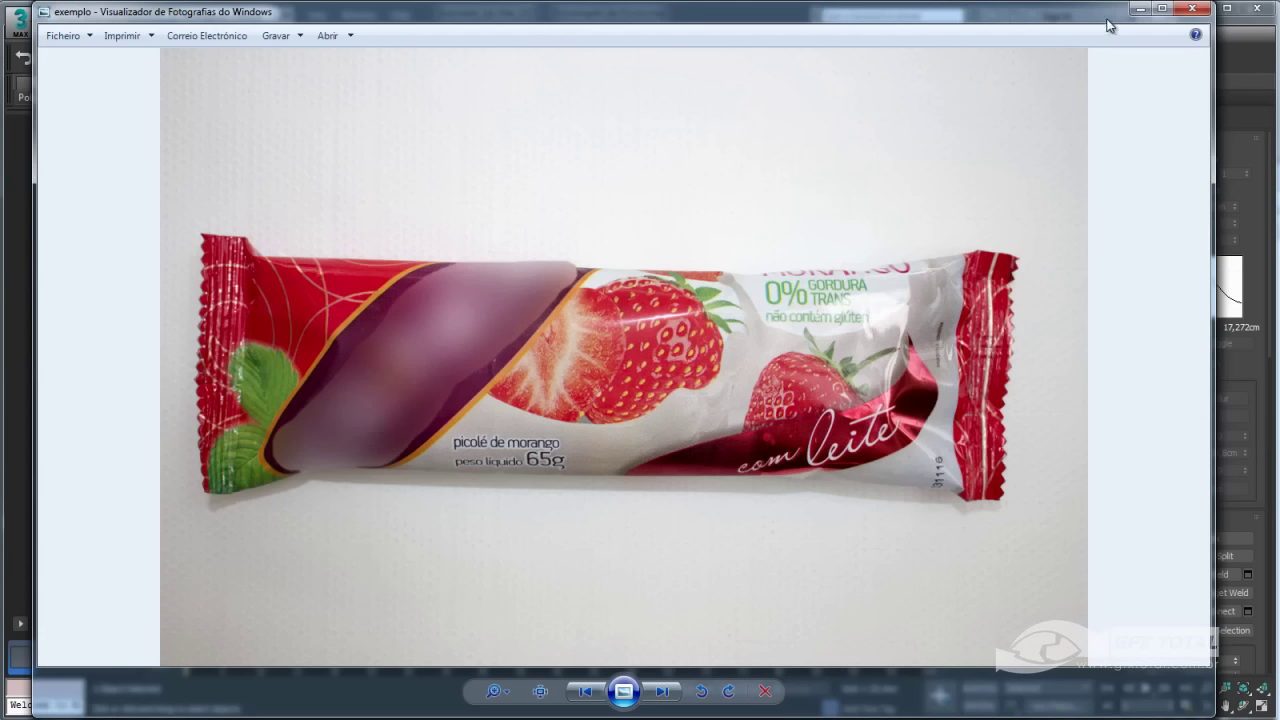
pyautogui.click(1140, 10)
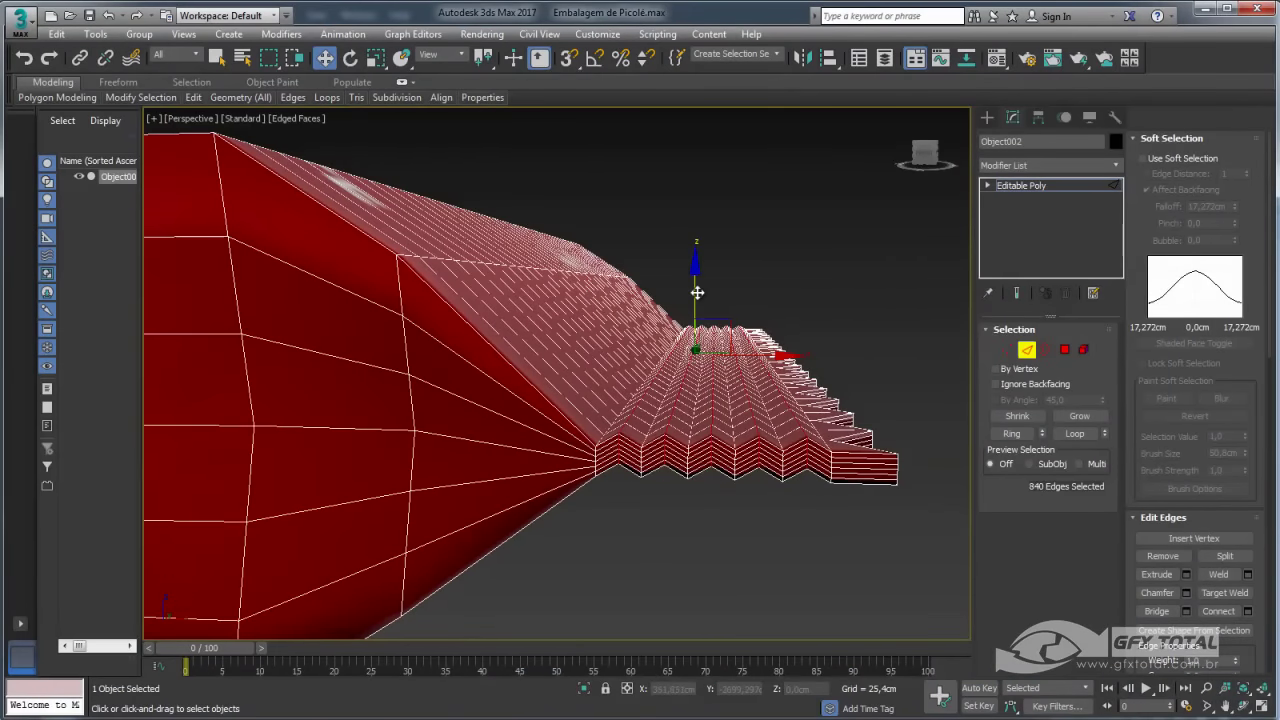
pyautogui.moveTo(697, 292); pyautogui.dragTo(698, 290)
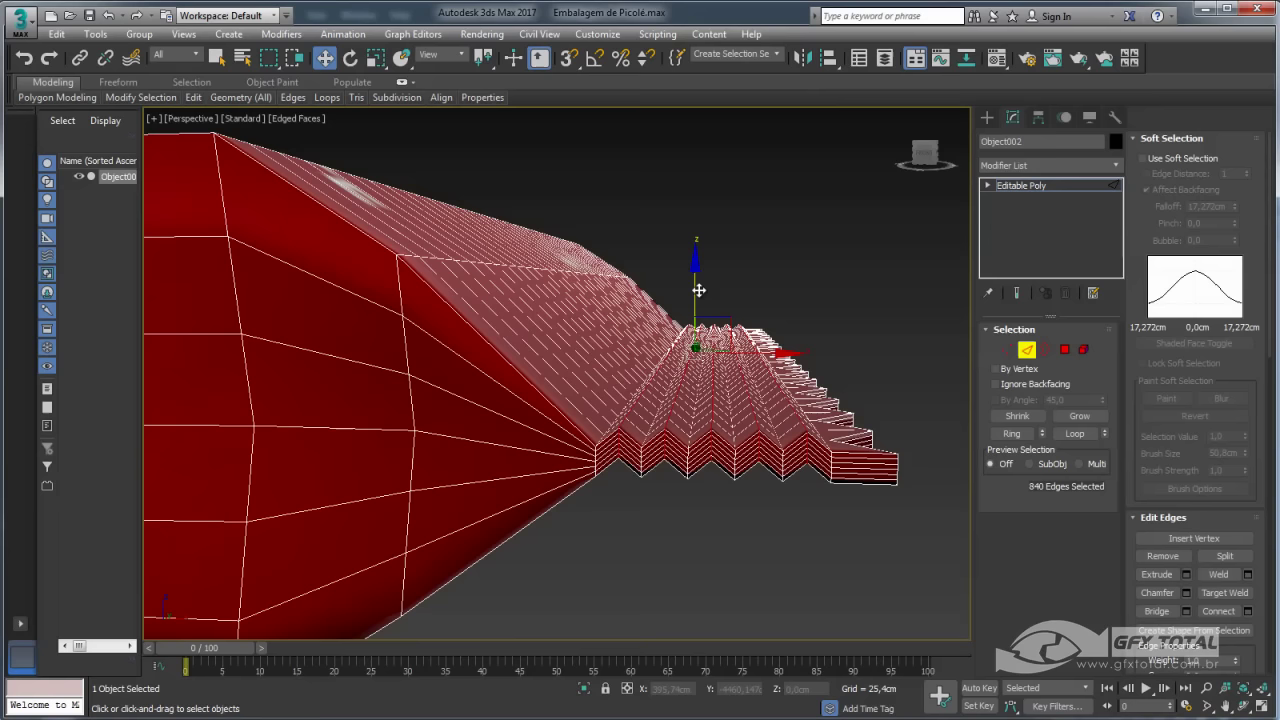
pyautogui.scroll(2, 658, 377)
pyautogui.scroll(1, 663, 380)
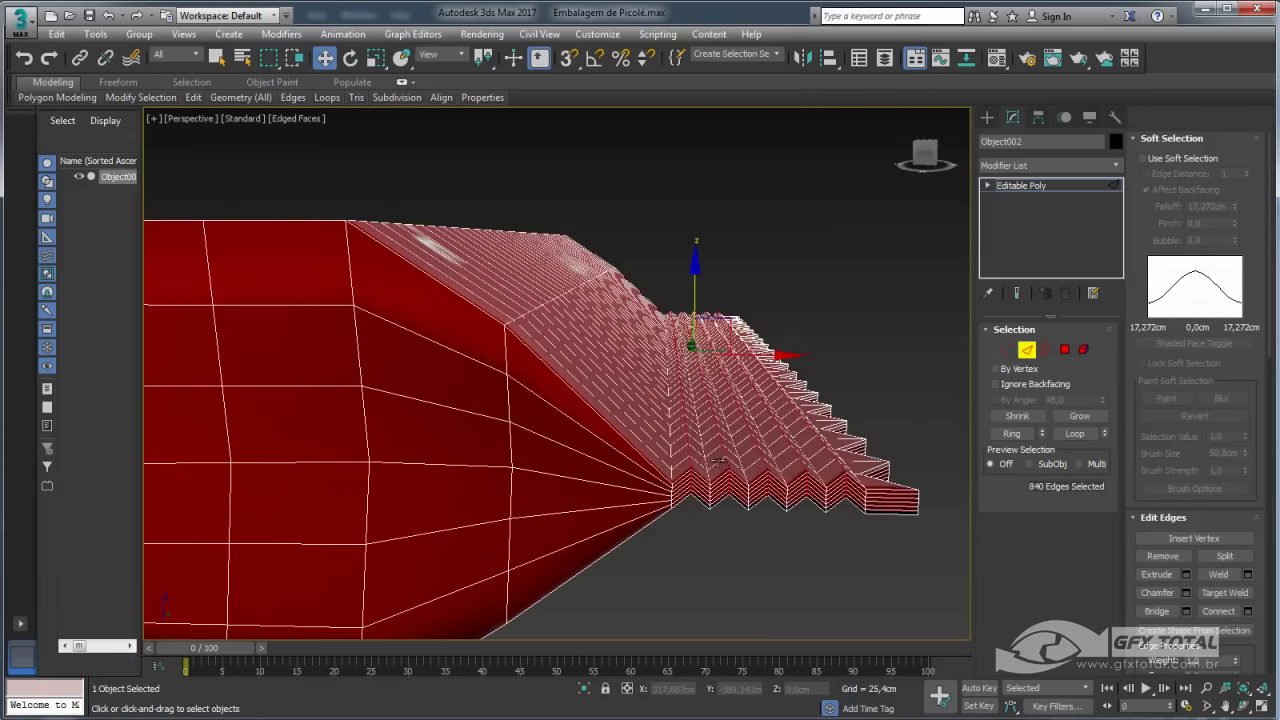
pyautogui.scroll(1, 716, 459)
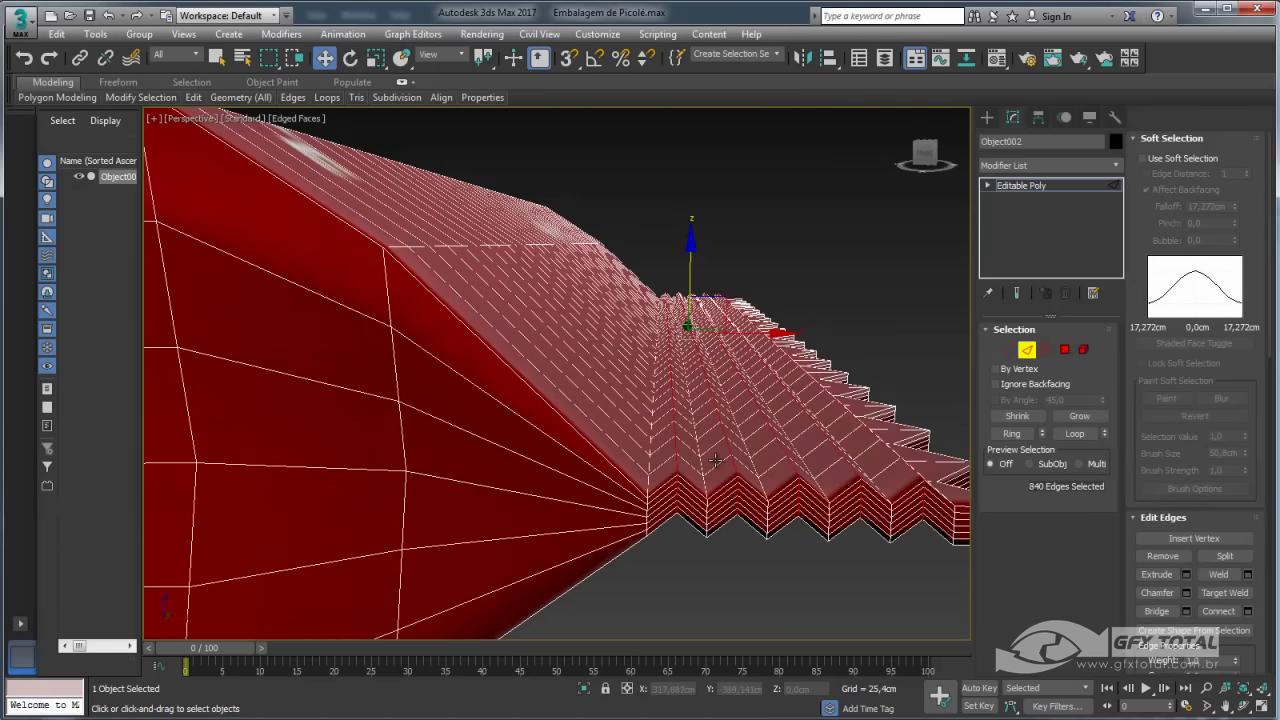
# Try a 0,408cm chamfer on the zigzag edges, then cancel it and view the whole package.
pyautogui.click(1186, 592)
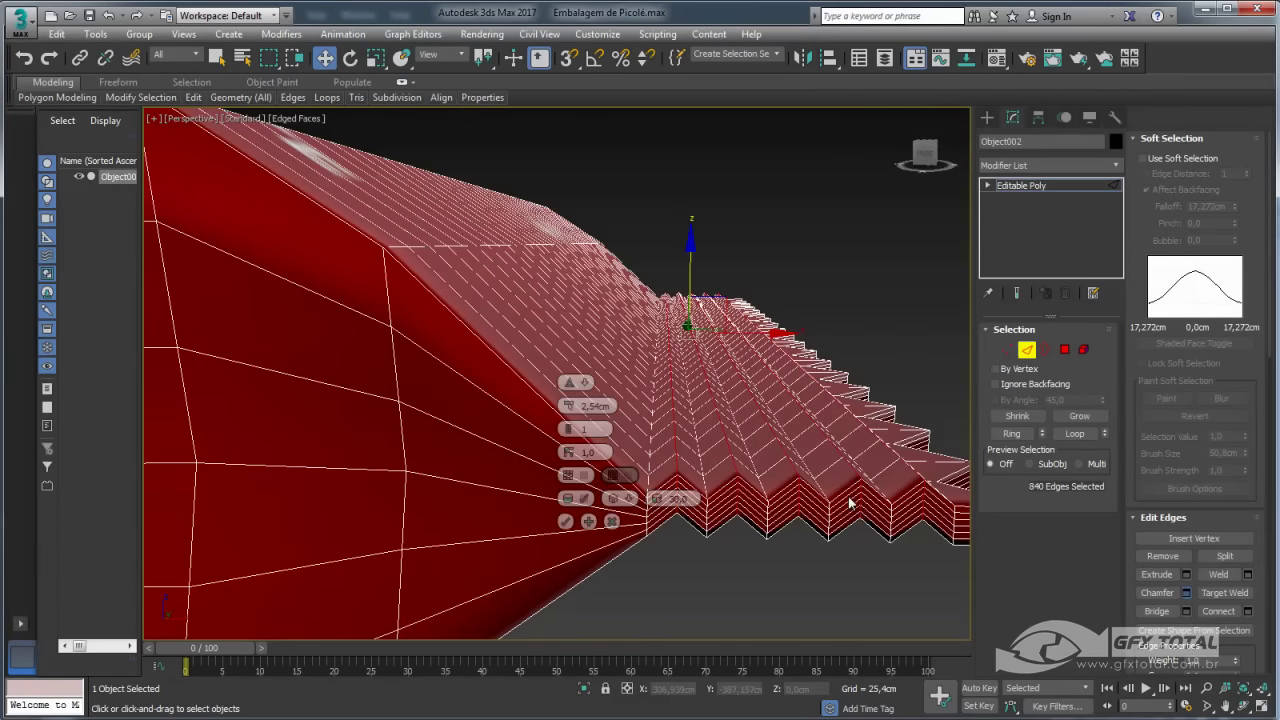
pyautogui.rightClick(568, 408)
pyautogui.moveTo(569, 405); pyautogui.dragTo(569, 403)
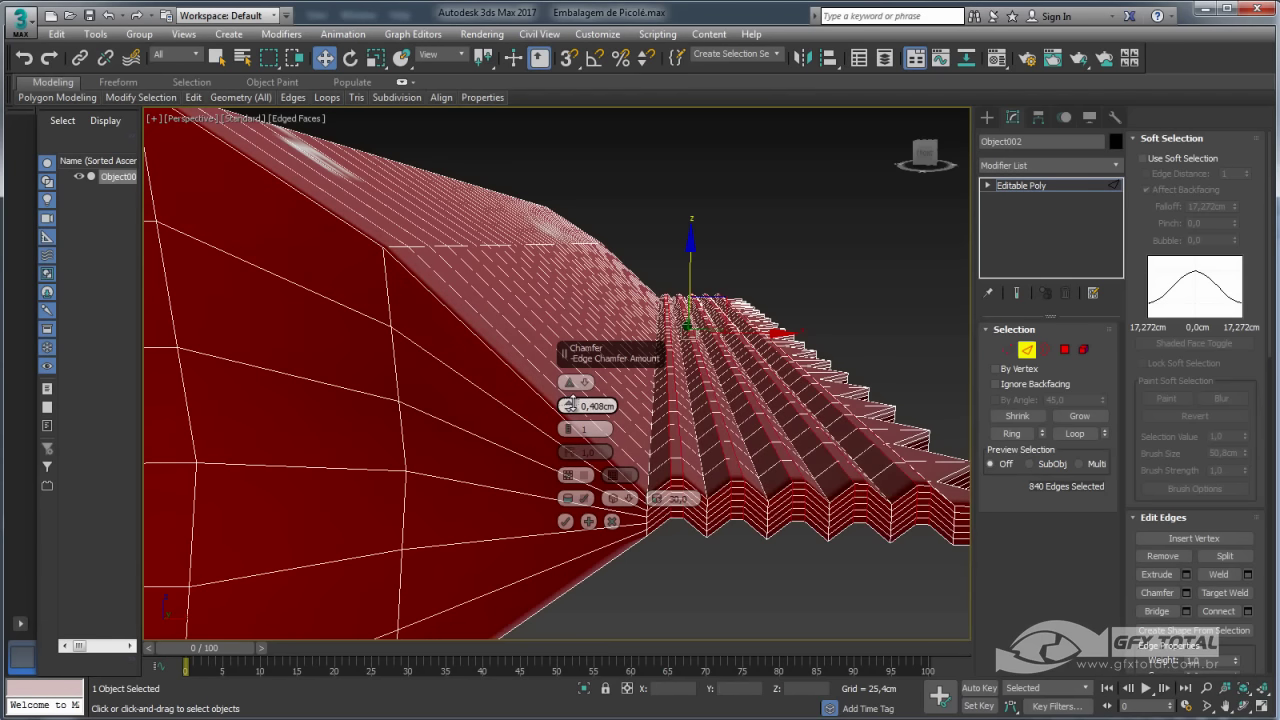
pyautogui.click(612, 522)
pyautogui.scroll(-3, 715, 446)
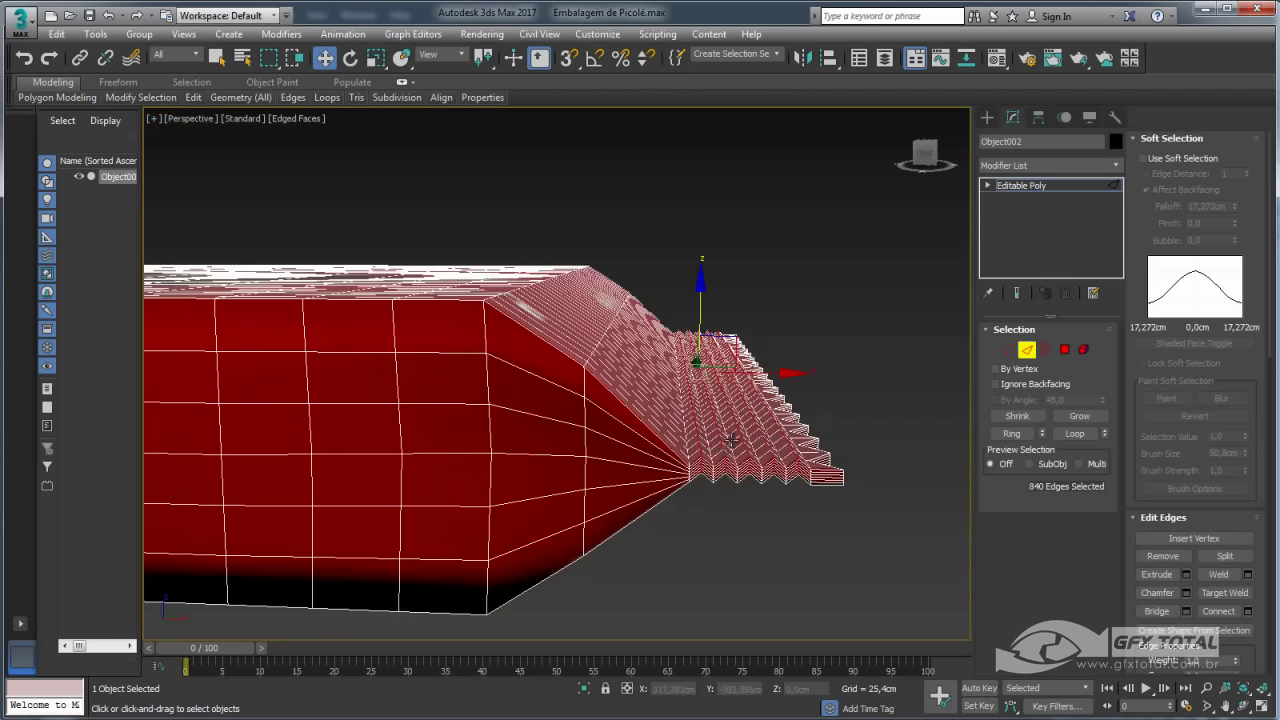
pyautogui.scroll(-2, 583, 392)
pyautogui.moveTo(475, 328)
pyautogui.keyDown('alt'); pyautogui.mouseDown(button='middle')
pyautogui.moveTo(724, 457)
pyautogui.moveTo(577, 368)
pyautogui.mouseUp(button='middle'); pyautogui.keyUp('alt')
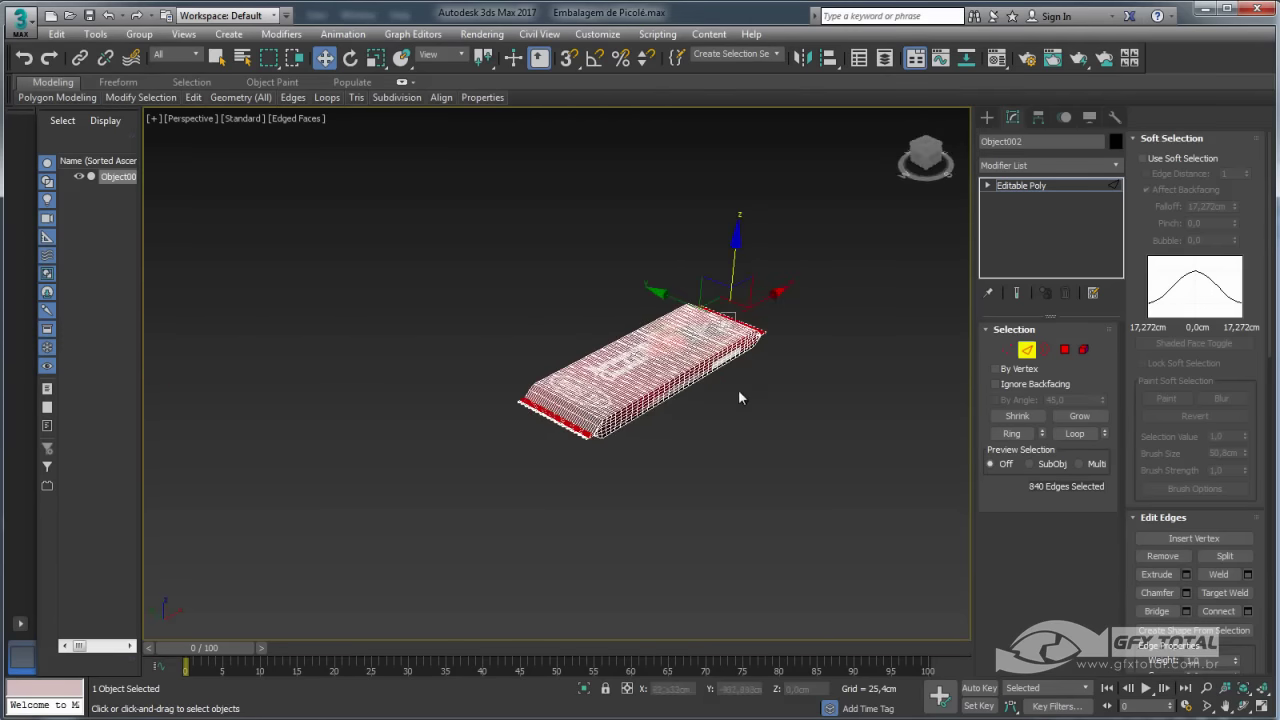
# Deselect the zigzag edges, turn off Edged Faces and leave Edge mode.
pyautogui.click(739, 393)
pyautogui.press('F4')
pyautogui.scroll(2, 737, 405)
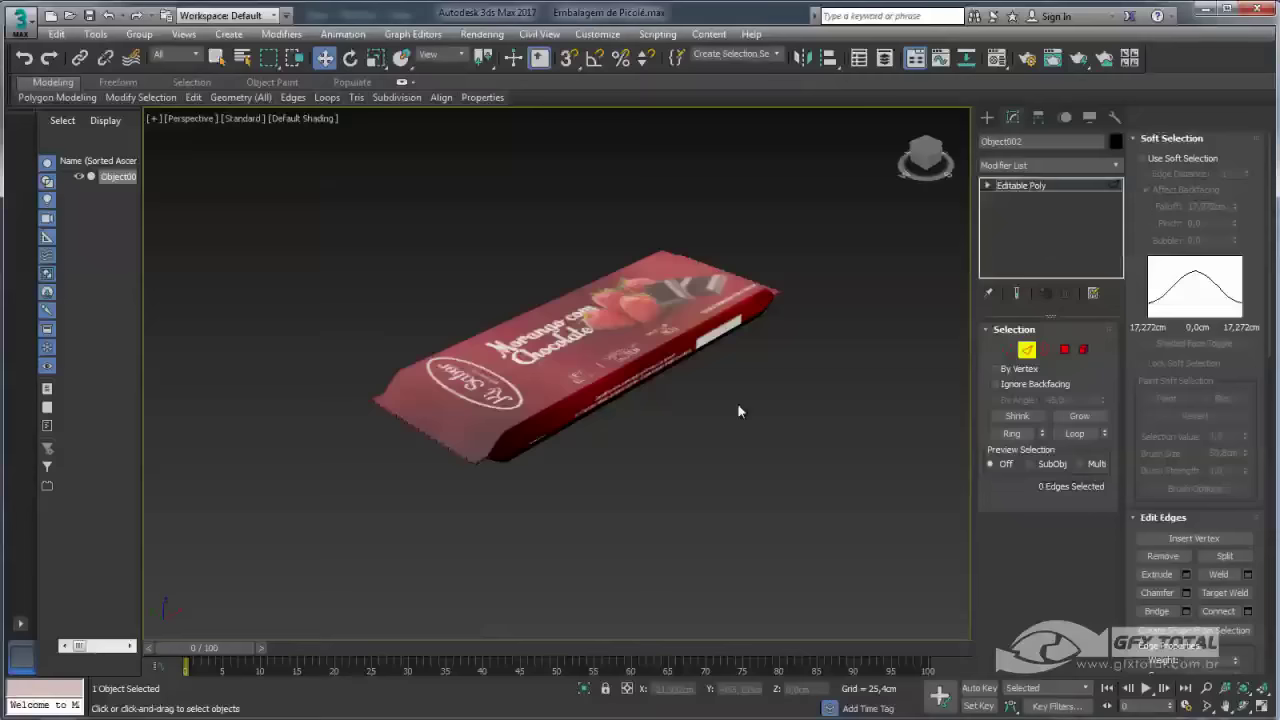
pyautogui.moveTo(737, 403)
pyautogui.keyDown('alt'); pyautogui.mouseDown(button='middle')
pyautogui.moveTo(740, 384)
pyautogui.moveTo(686, 508)
pyautogui.moveTo(624, 413)
pyautogui.moveTo(614, 337)
pyautogui.moveTo(746, 286)
pyautogui.moveTo(766, 371)
pyautogui.moveTo(509, 382)
pyautogui.moveTo(686, 436)
pyautogui.mouseUp(button='middle'); pyautogui.keyUp('alt')
pyautogui.moveTo(729, 515); pyautogui.dragTo(422, 316)
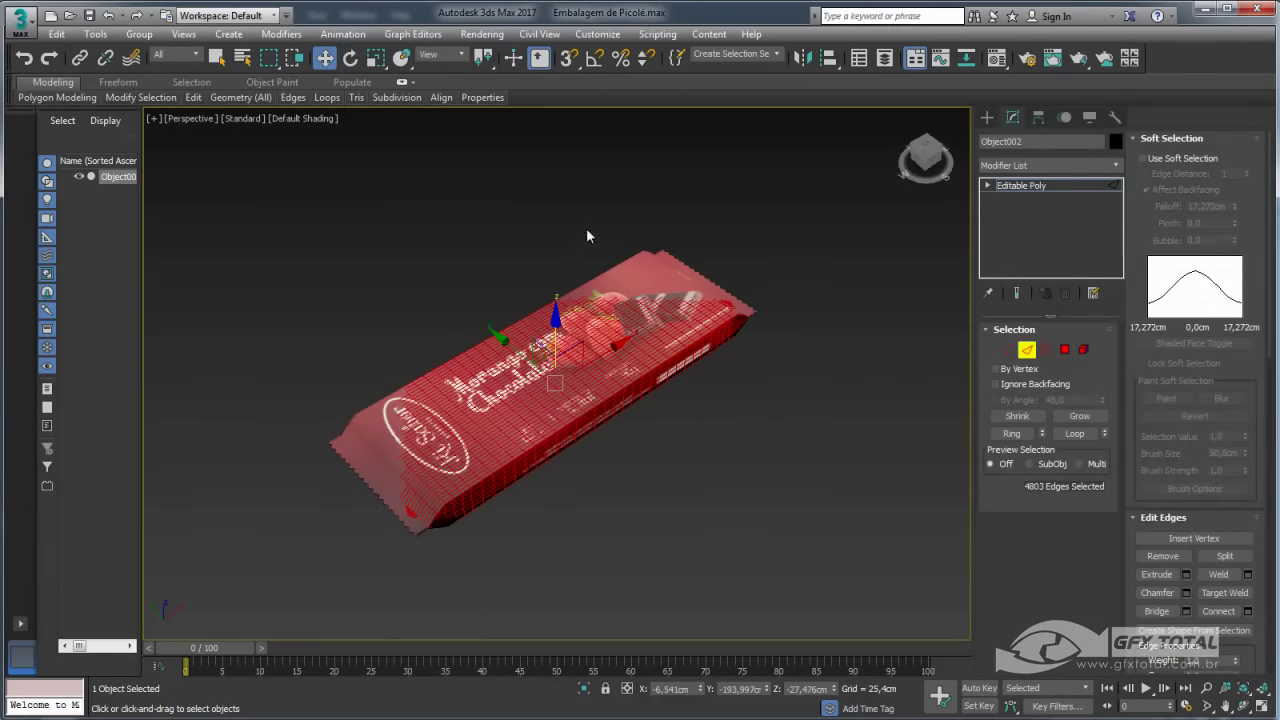
pyautogui.press('2')
pyautogui.write('embalagem')
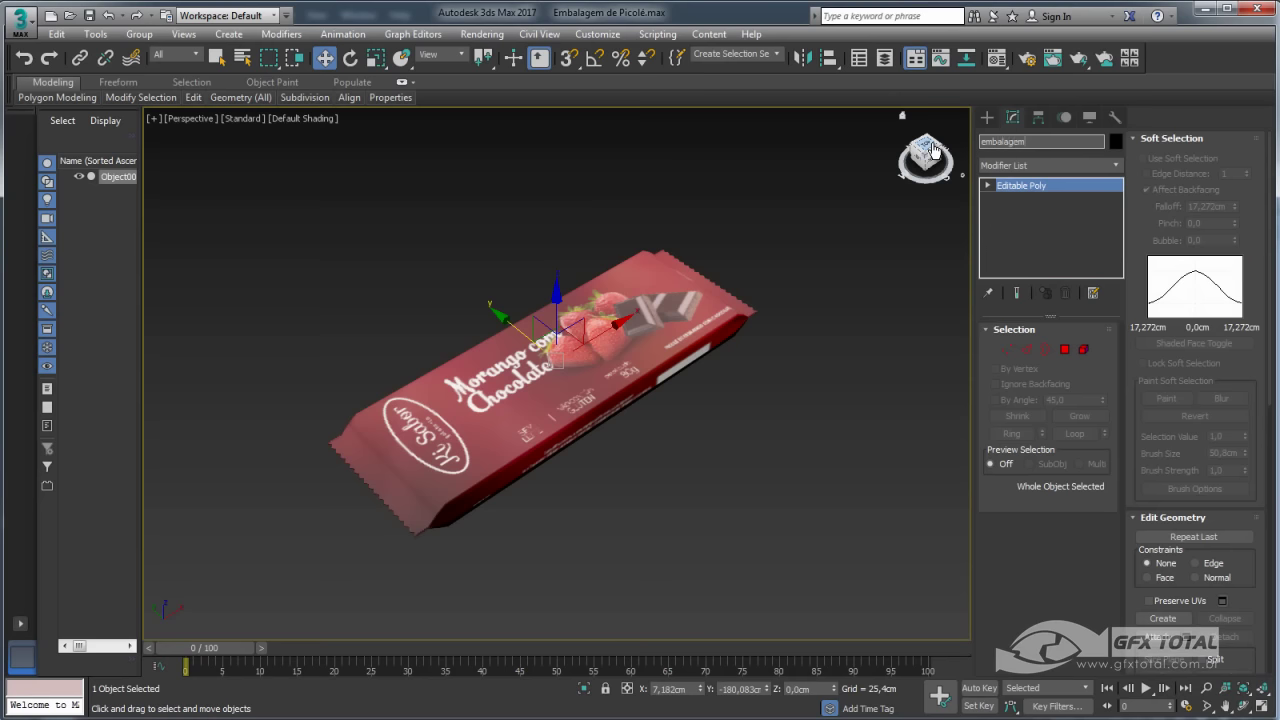
# Rename the wrapper from Object002 to 'embalagem' and bring up the Create panel.
pyautogui.press('Return')
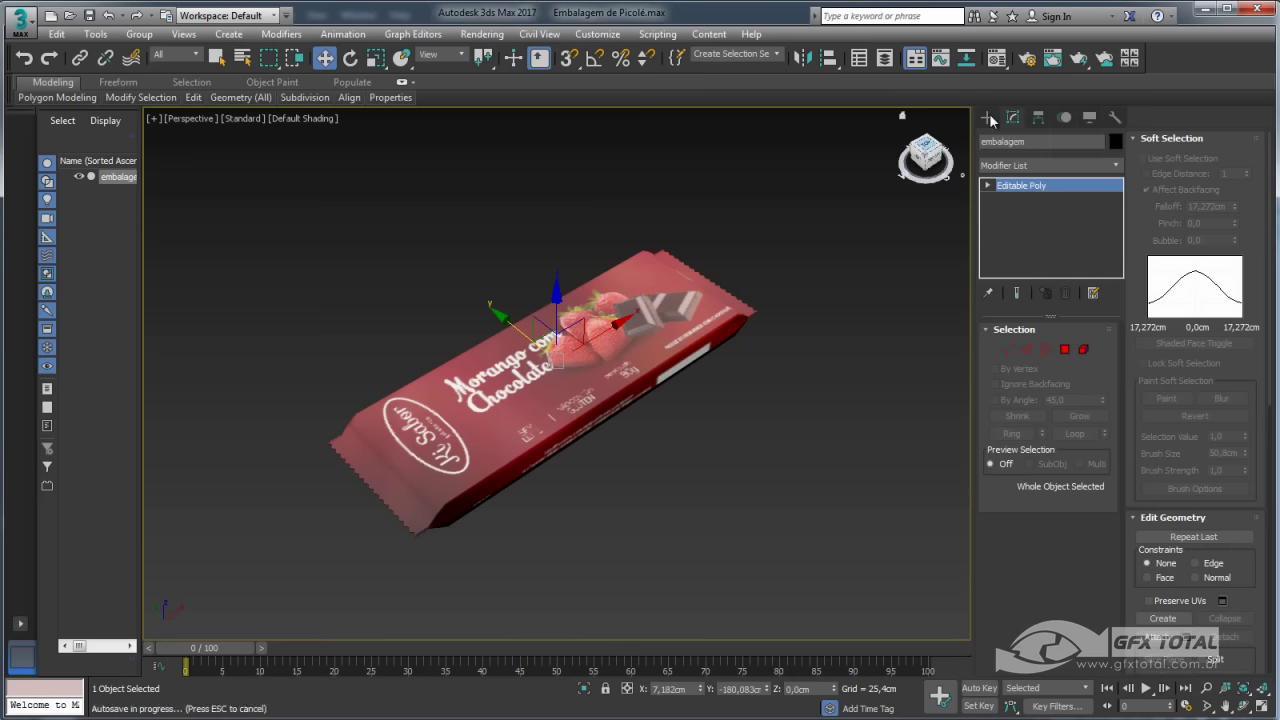
pyautogui.click(988, 118)
pyautogui.moveTo(852, 221)
pyautogui.keyDown('alt'); pyautogui.mouseDown(button='middle')
pyautogui.moveTo(813, 315)
pyautogui.moveTo(737, 300)
pyautogui.moveTo(729, 389)
pyautogui.mouseUp(button='middle'); pyautogui.keyUp('alt')
pyautogui.scroll(-3, 794, 306)
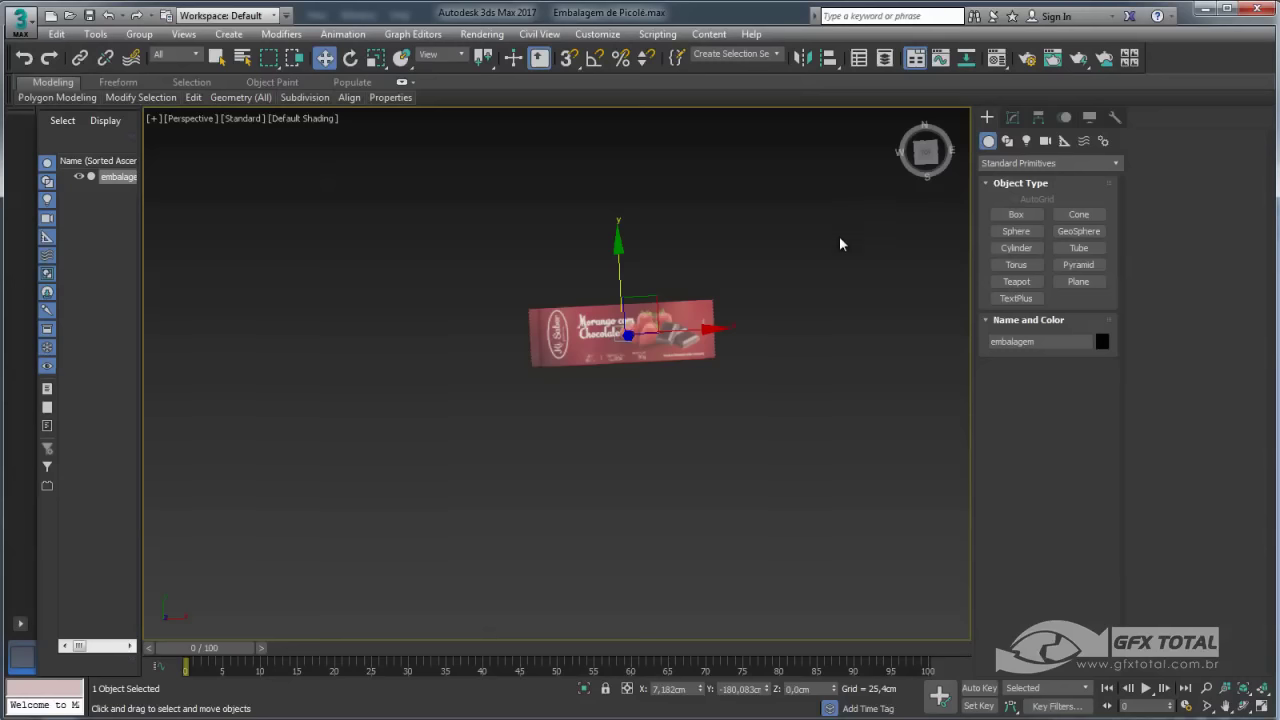
# Draw a large floor plane under the package and name it 'piso'.
pyautogui.click(1078, 281)
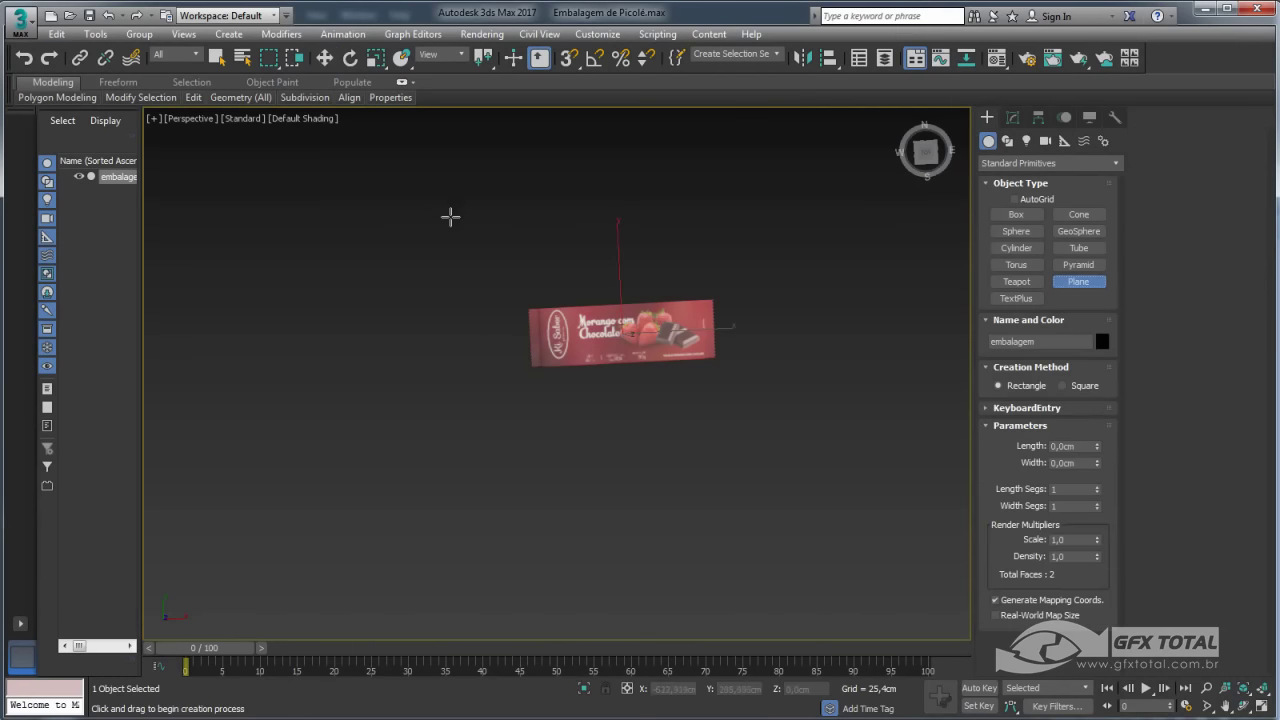
pyautogui.moveTo(405, 177); pyautogui.dragTo(851, 508)
pyautogui.moveTo(857, 514)
pyautogui.keyDown('alt'); pyautogui.mouseDown(button='middle')
pyautogui.moveTo(863, 366)
pyautogui.moveTo(804, 322)
pyautogui.moveTo(800, 292)
pyautogui.mouseUp(button='middle'); pyautogui.keyUp('alt')
pyautogui.press('w')
pyautogui.click(1013, 118)
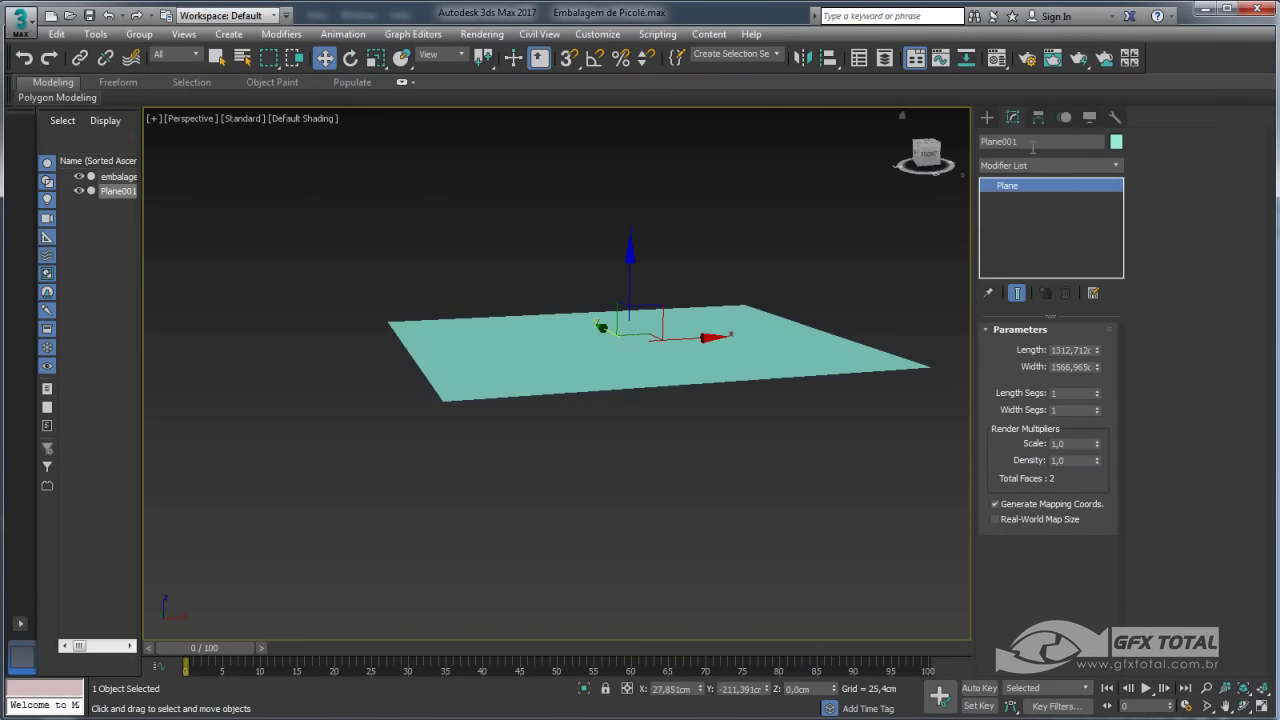
pyautogui.click(1033, 144)
pyautogui.write('so')
pyautogui.press('Return')
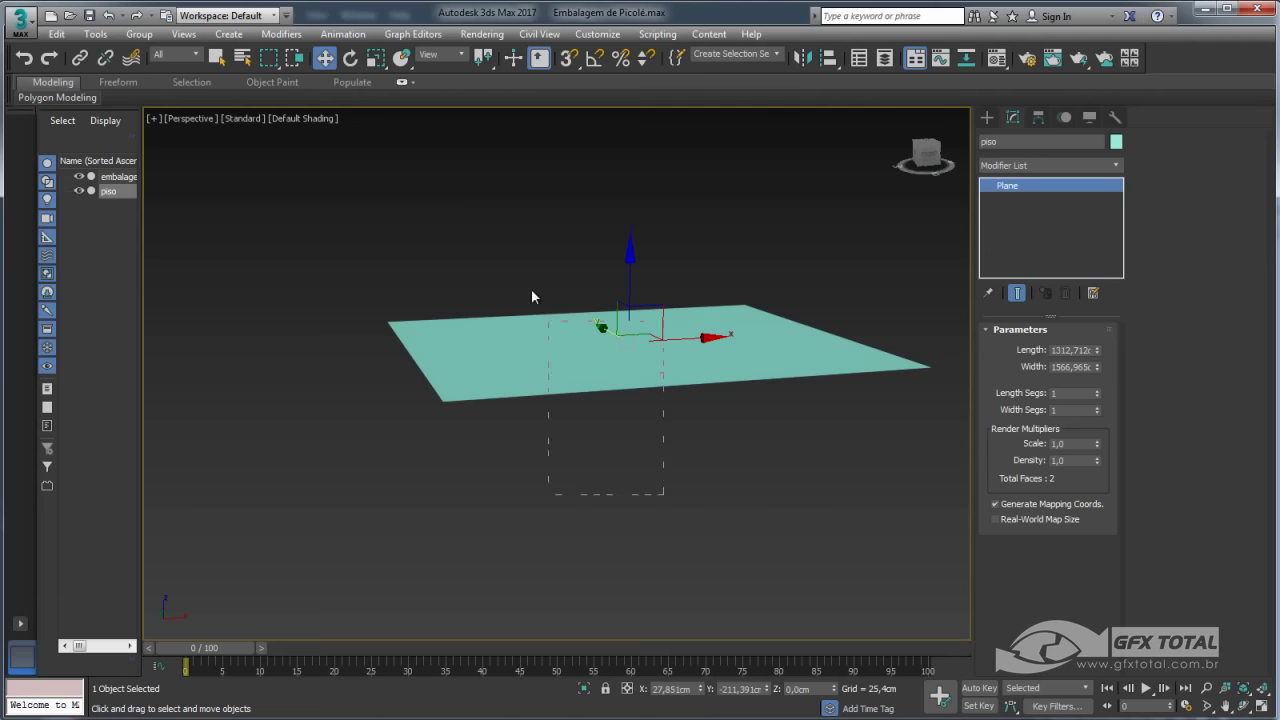
# Raise the embalagem wrapper along Z to 71,583cm above the floor.
pyautogui.click(600, 327)
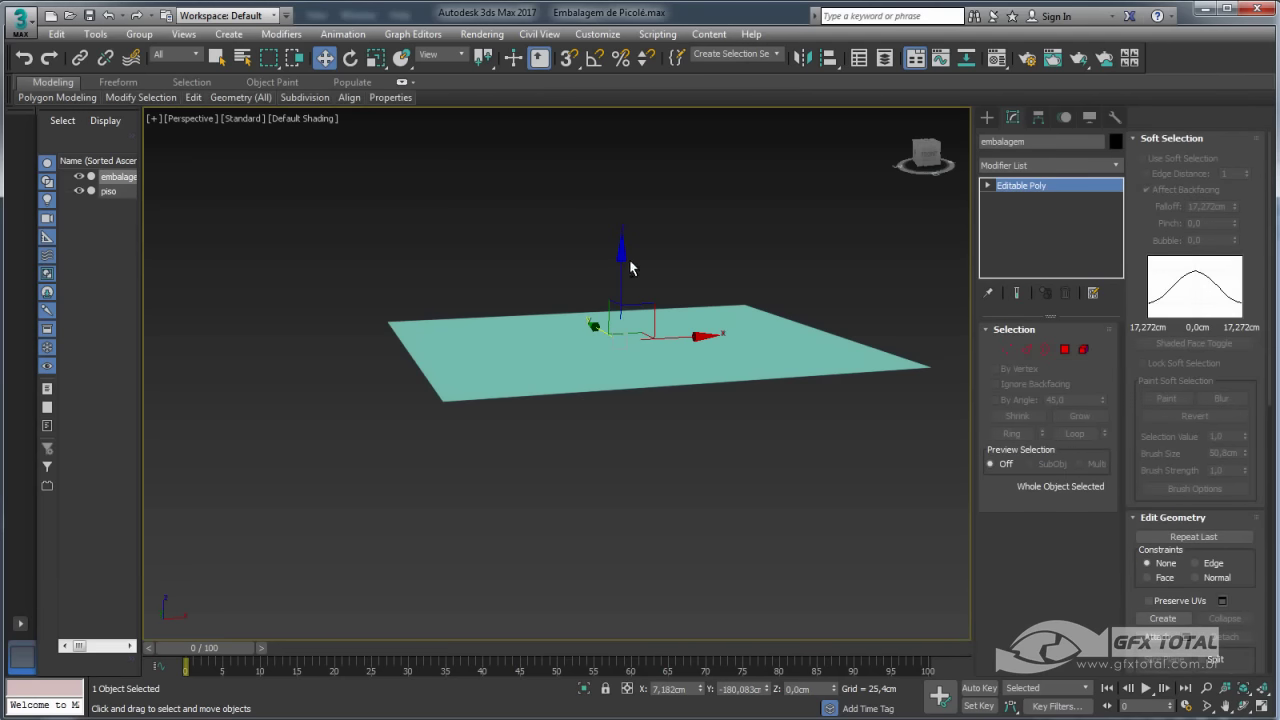
pyautogui.moveTo(619, 272)
pyautogui.mouseDown()
pyautogui.moveTo(620, 251)
pyautogui.moveTo(630, 273)
pyautogui.mouseUp()
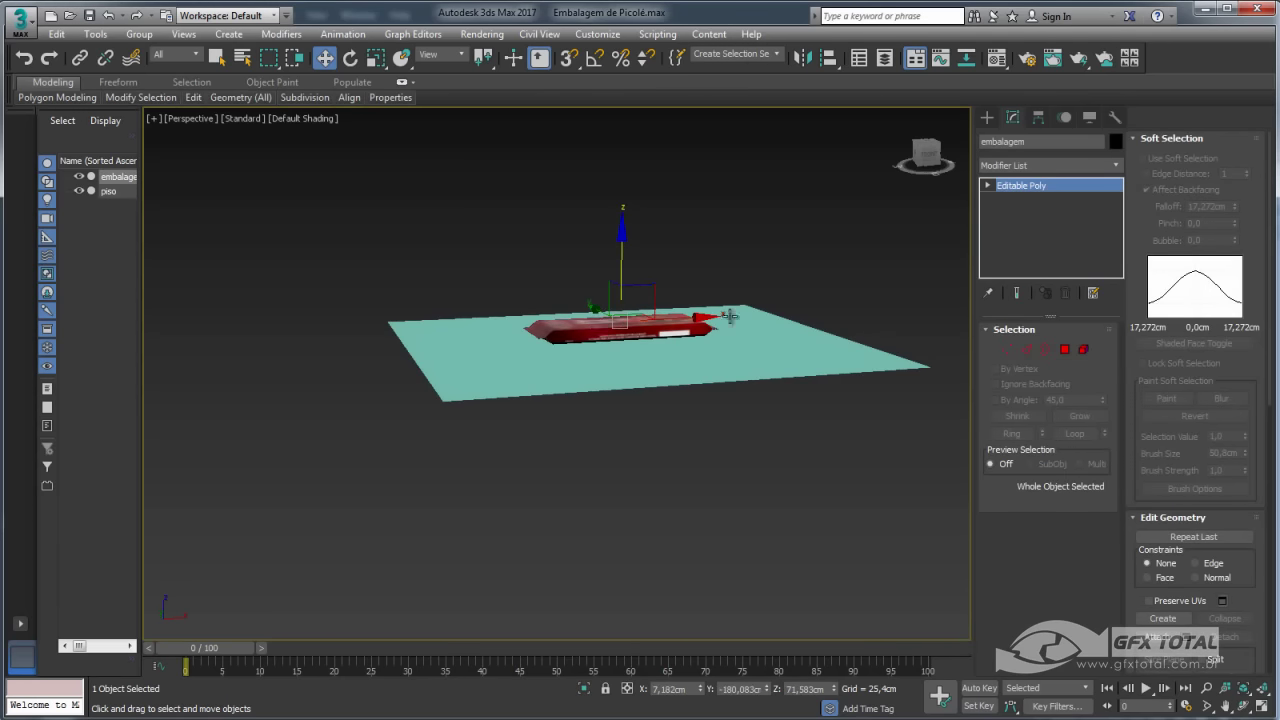
pyautogui.moveTo(730, 316)
pyautogui.keyDown('alt'); pyautogui.mouseDown(button='middle')
pyautogui.moveTo(737, 297)
pyautogui.moveTo(709, 394)
pyautogui.mouseUp(button='middle'); pyautogui.keyUp('alt')
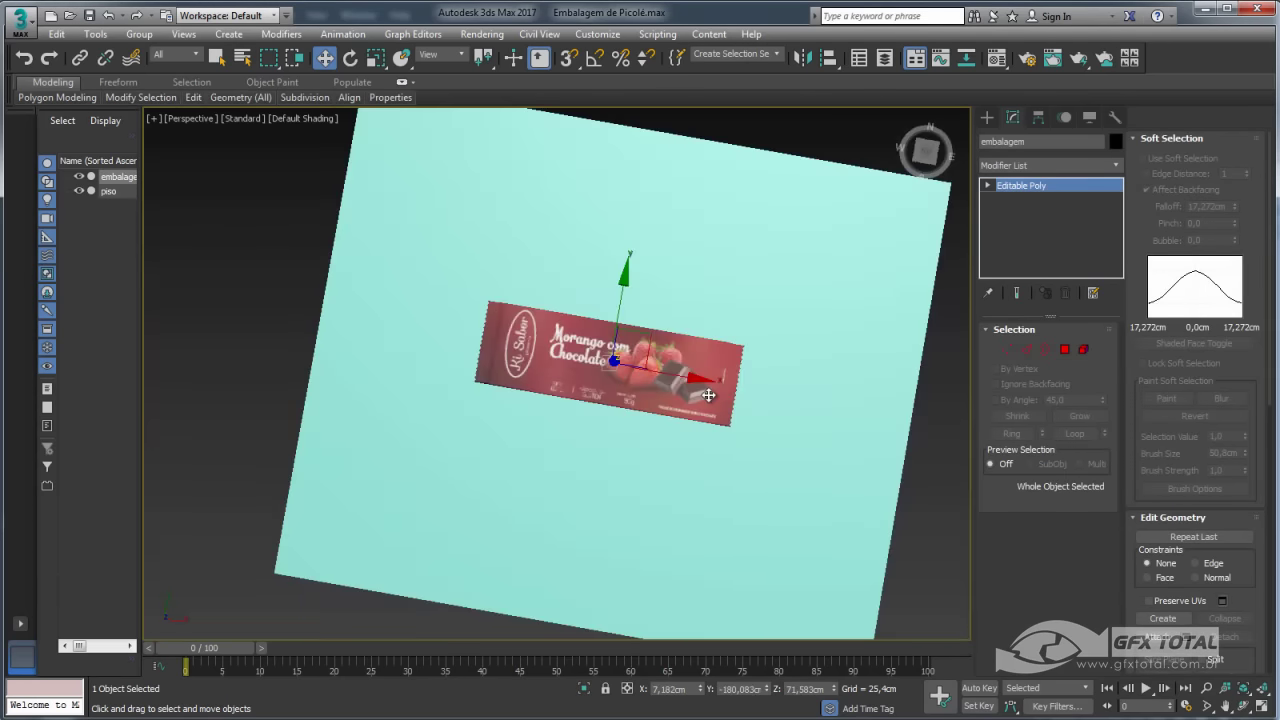
# In Top view, draw Box001 over the wrapper's footprint, about 192 by 519 cm.
pyautogui.press('t')
pyautogui.click(987, 117)
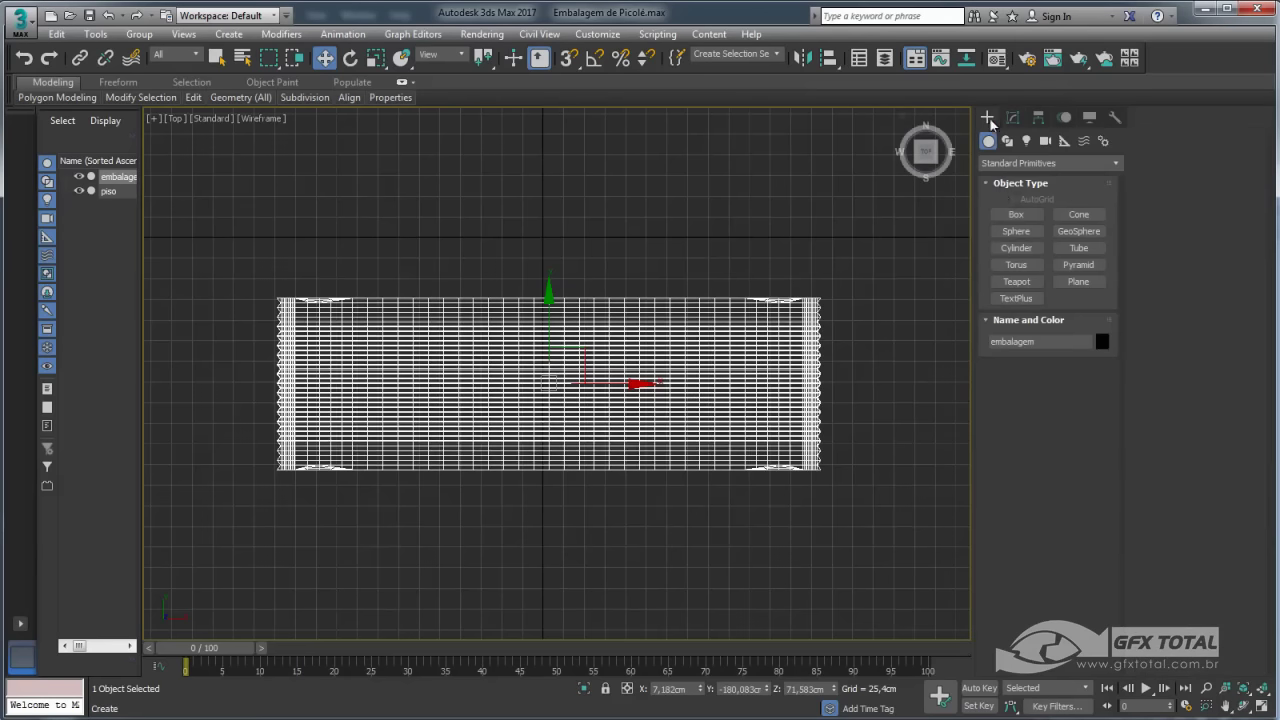
pyautogui.click(1030, 214)
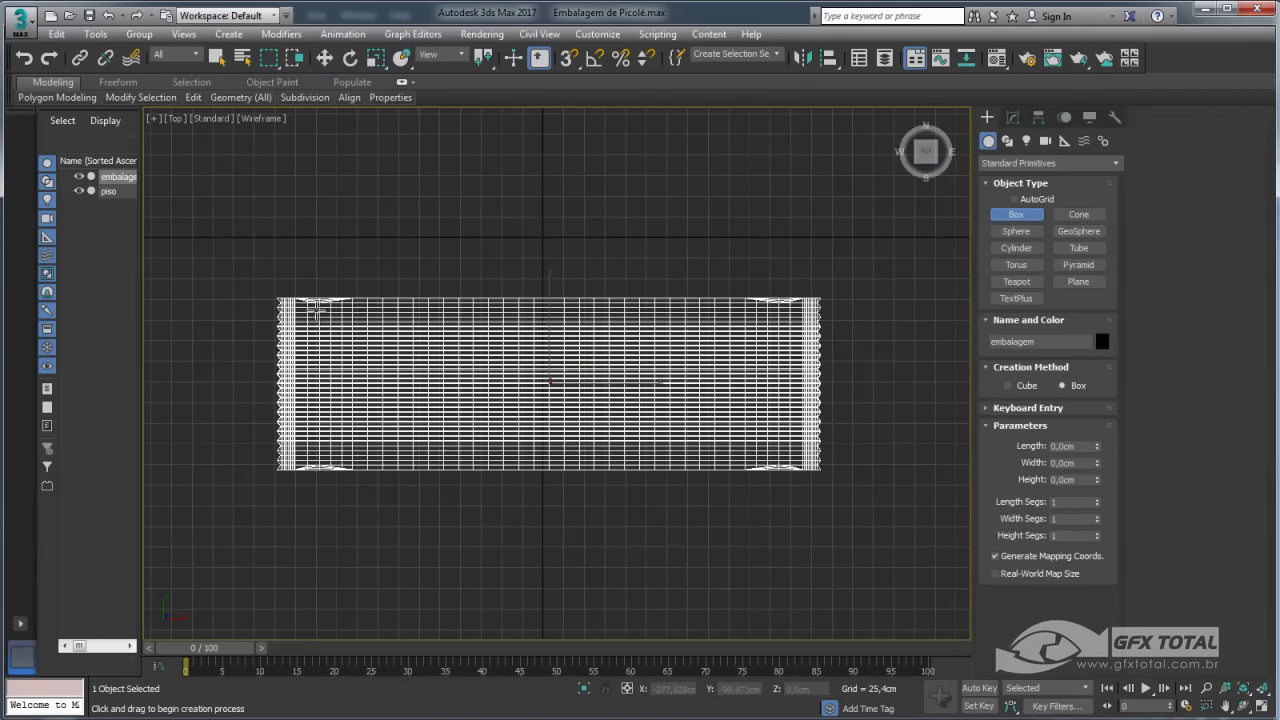
pyautogui.moveTo(313, 316)
pyautogui.mouseDown()
pyautogui.moveTo(740, 462)
pyautogui.moveTo(728, 461)
pyautogui.moveTo(735, 471)
pyautogui.mouseUp()
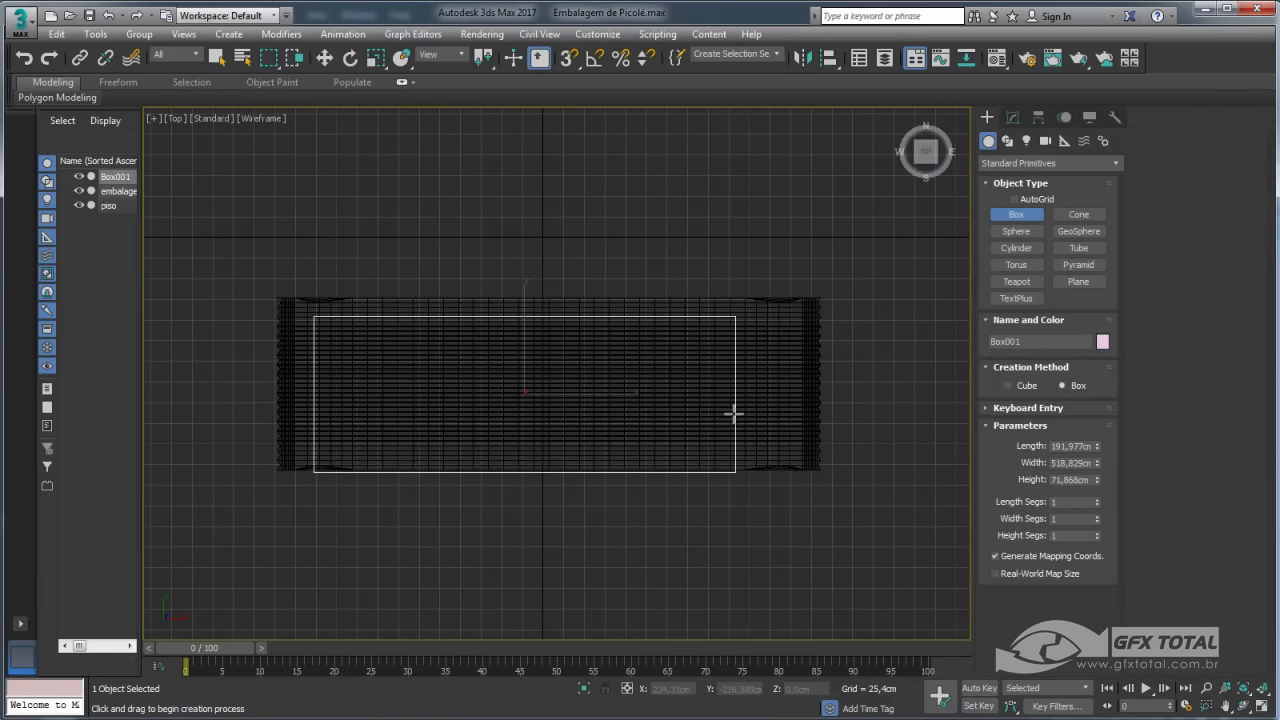
pyautogui.click(734, 413)
# Center Box001 over the wrapper and raise it above it in Perspective view.
pyautogui.press('w')
pyautogui.moveTo(543, 363); pyautogui.dragTo(543, 355)
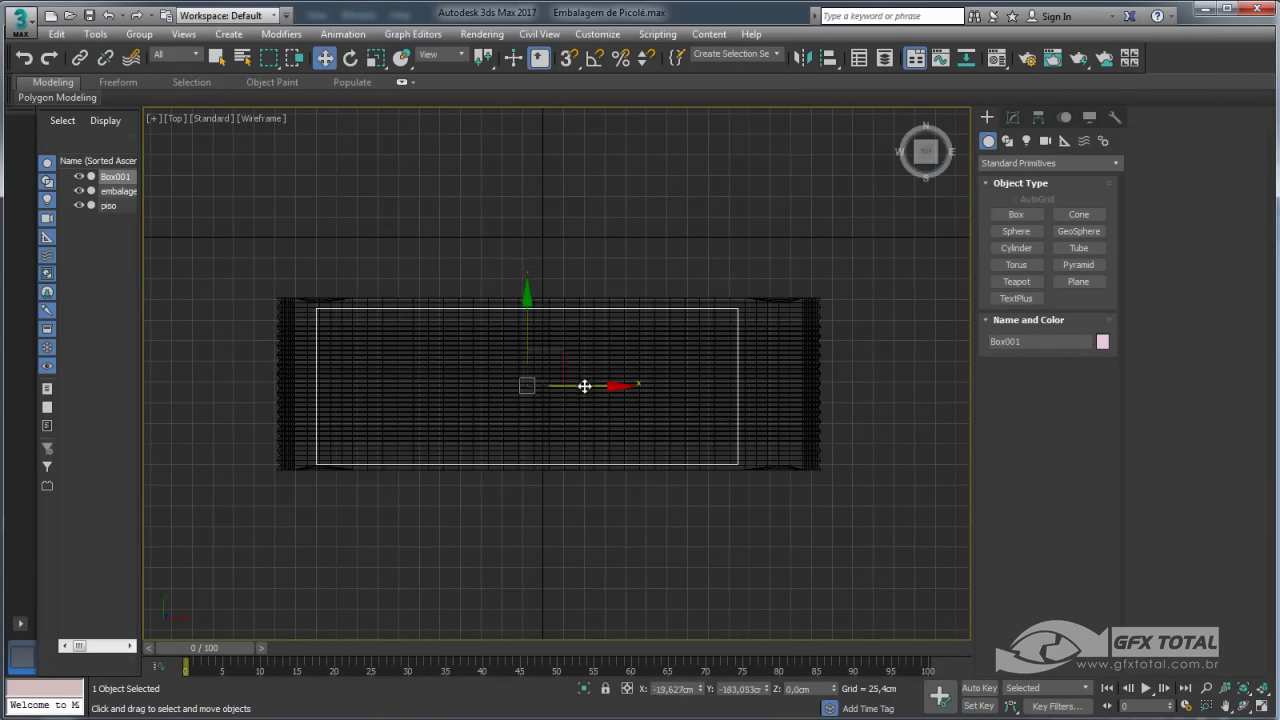
pyautogui.scroll(-3, 584, 386)
pyautogui.press('p')
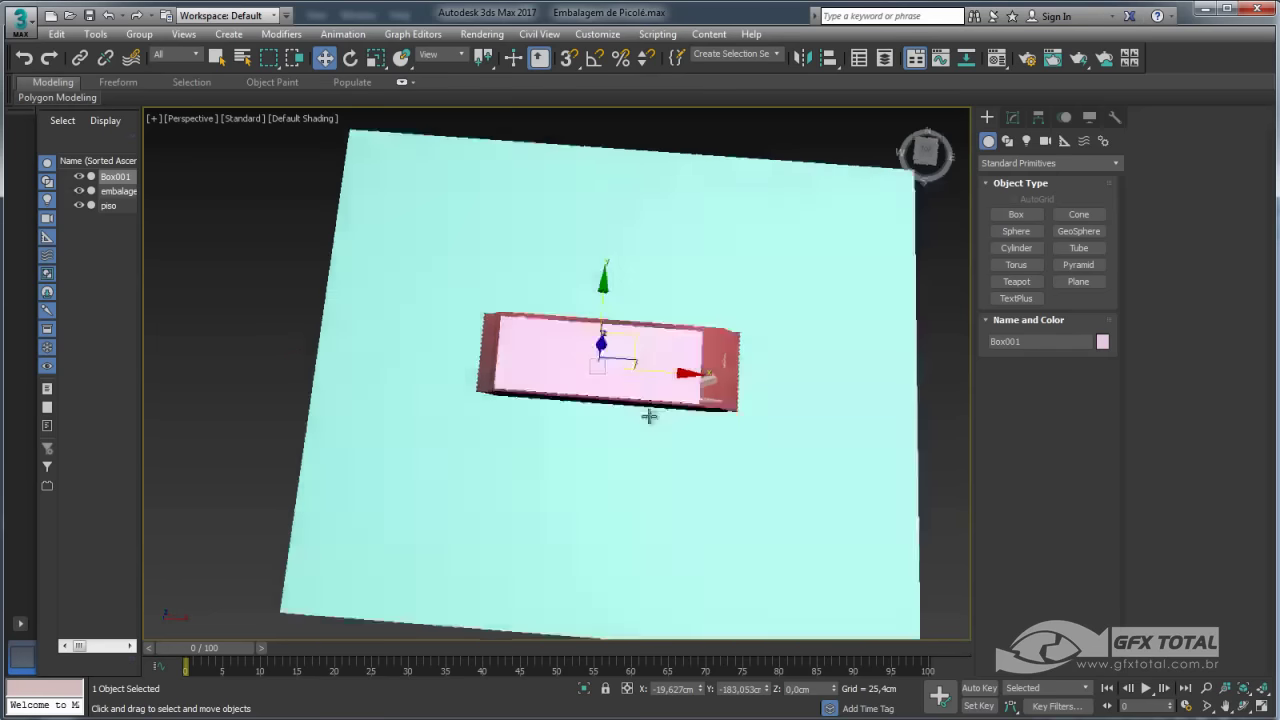
pyautogui.keyDown('alt'); pyautogui.moveTo(651, 417); pyautogui.dragTo(601, 291, button='middle'); pyautogui.keyUp('alt')
pyautogui.moveTo(601, 291); pyautogui.dragTo(598, 250)
pyautogui.press('z')
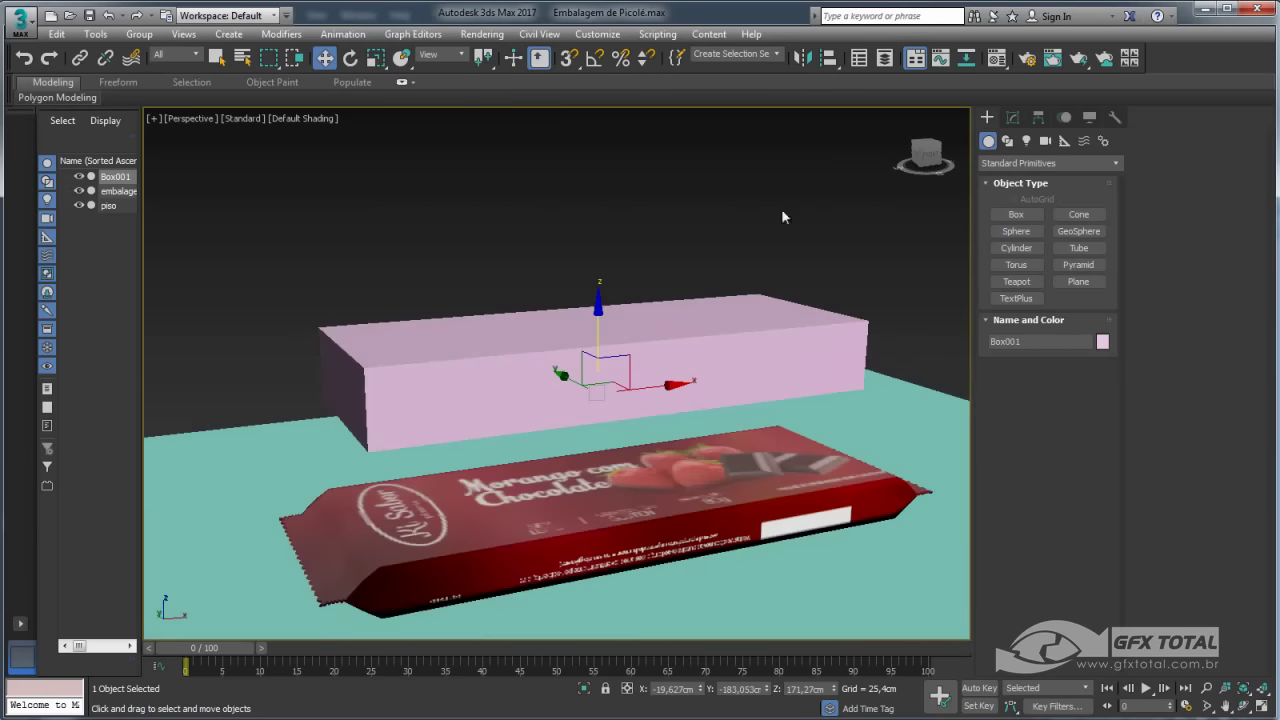
pyautogui.click(1013, 117)
# Set the box height to 49,589cm, convert it to Editable Poly and select eight edges.
pyautogui.moveTo(1099, 383); pyautogui.dragTo(1099, 414)
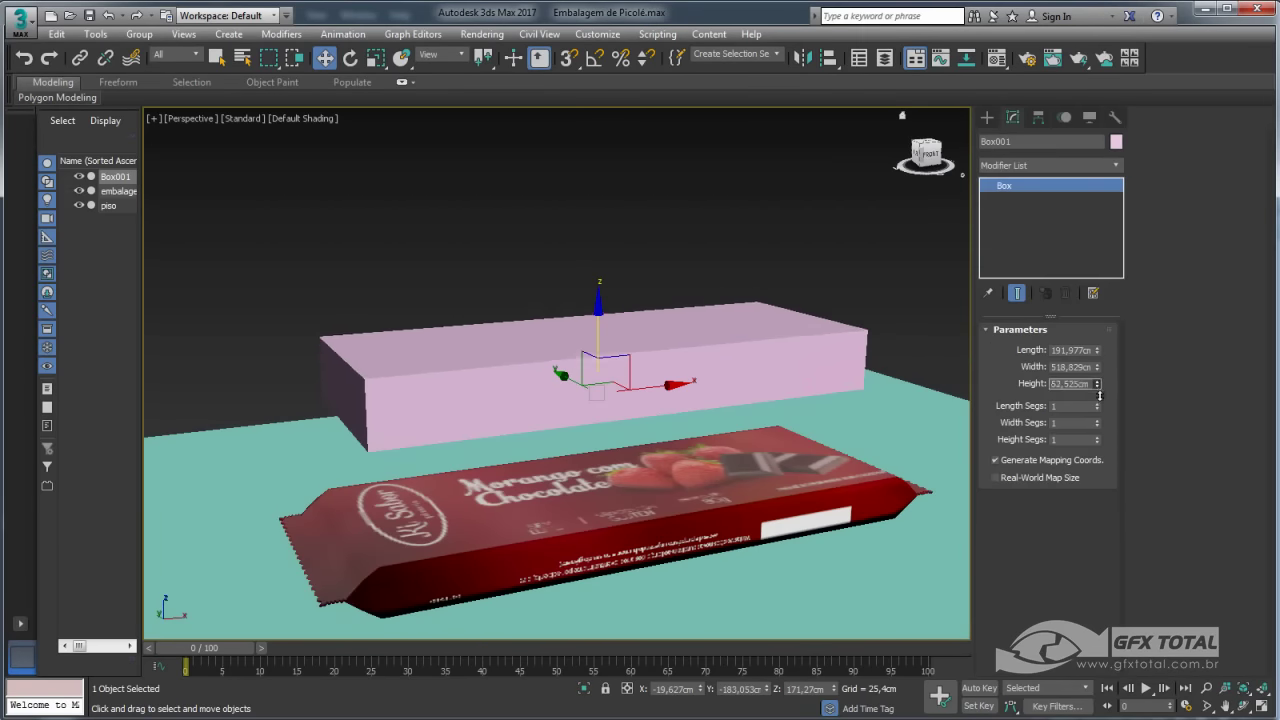
pyautogui.rightClick(512, 360)
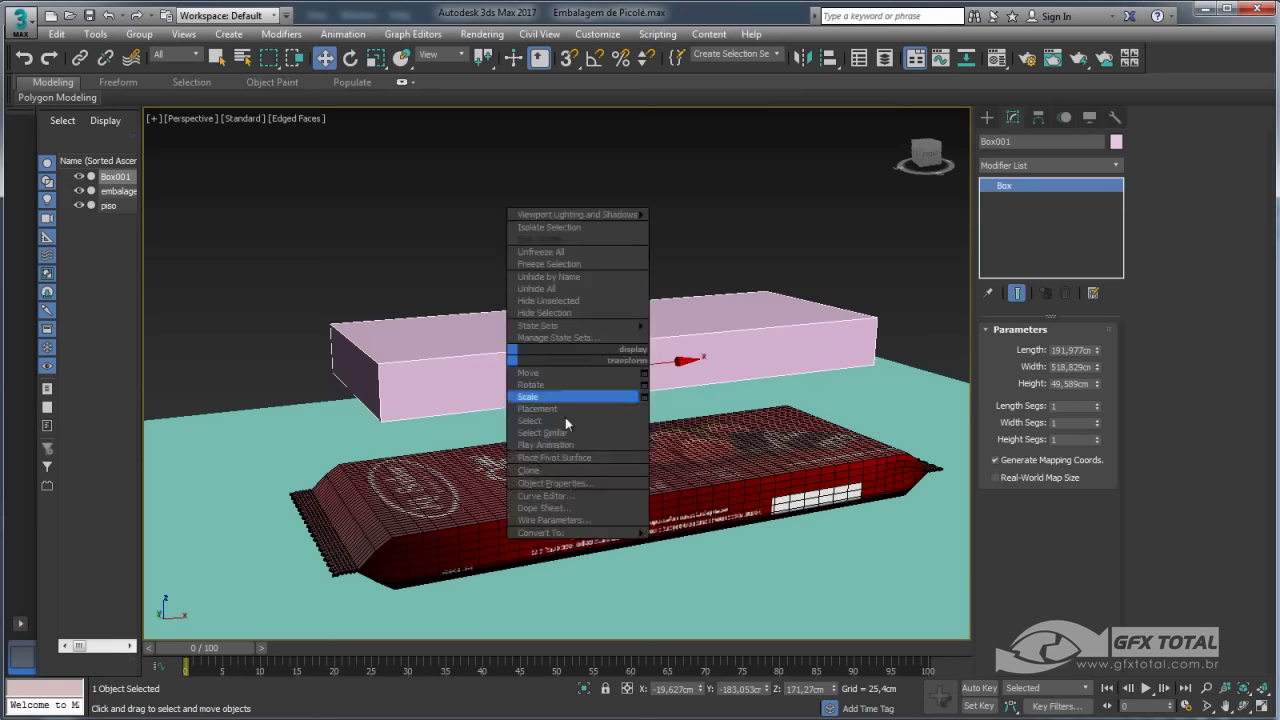
pyautogui.click(690, 538)
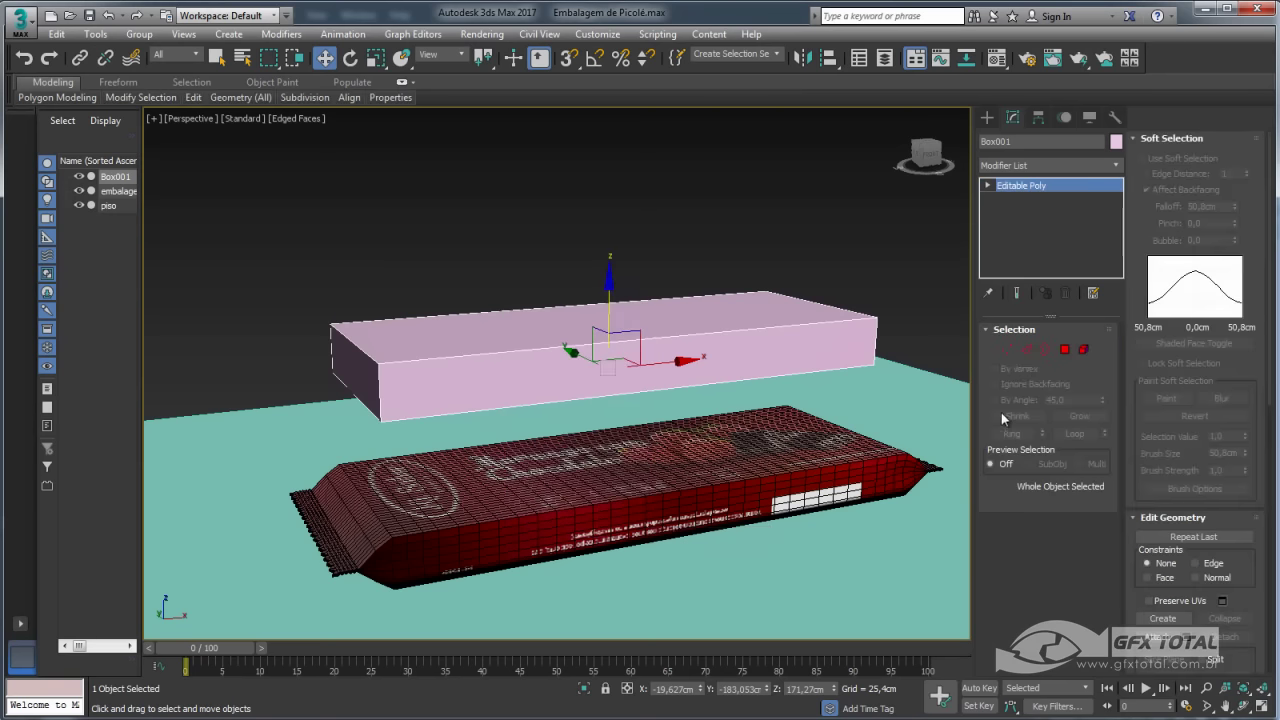
pyautogui.click(1025, 350)
pyautogui.moveTo(163, 214); pyautogui.dragTo(368, 389)
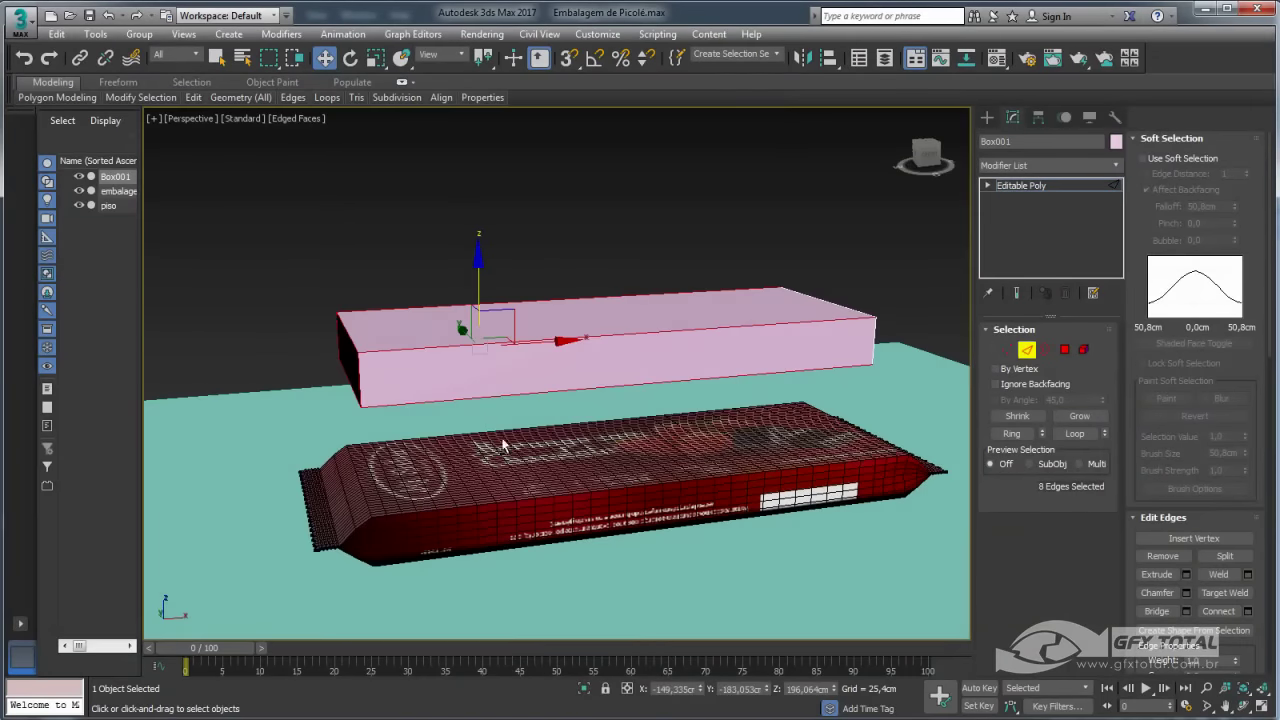
# Try a 34,756cm chamfer on the box edges, then return to Edge mode.
pyautogui.keyDown('alt'); pyautogui.moveTo(503, 445); pyautogui.dragTo(678, 419, button='middle'); pyautogui.keyUp('alt')
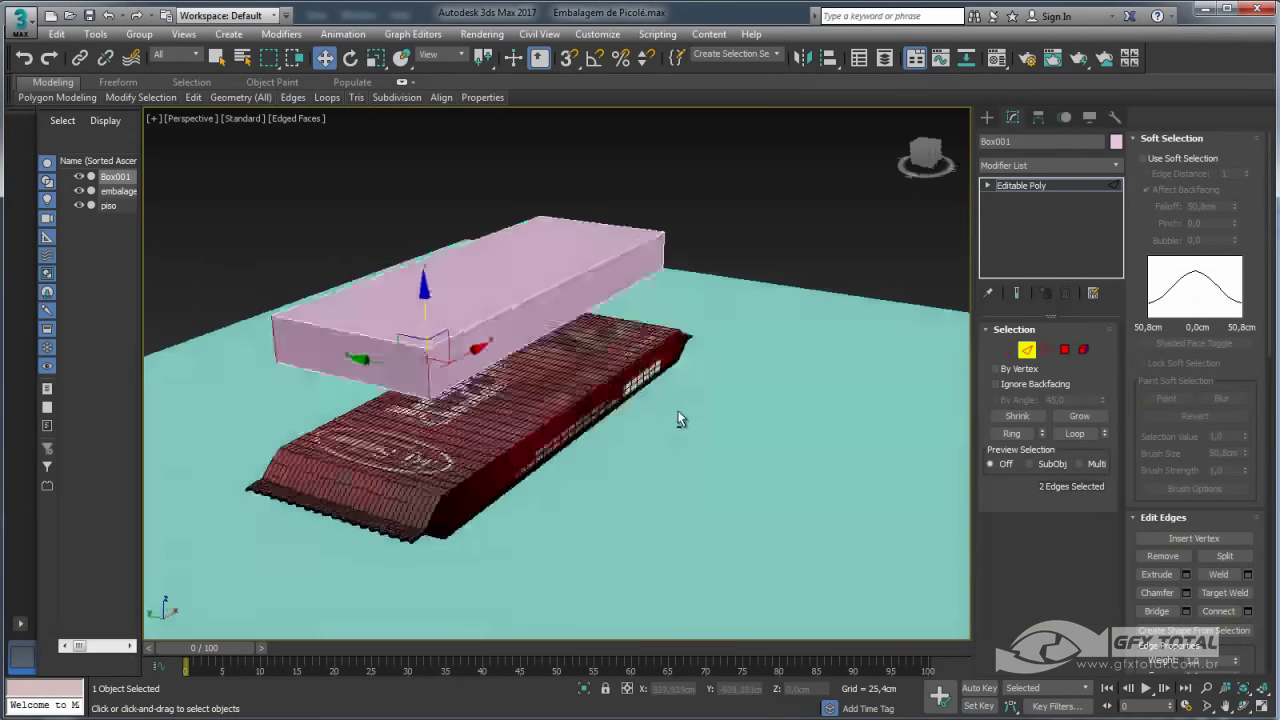
pyautogui.click(1186, 592)
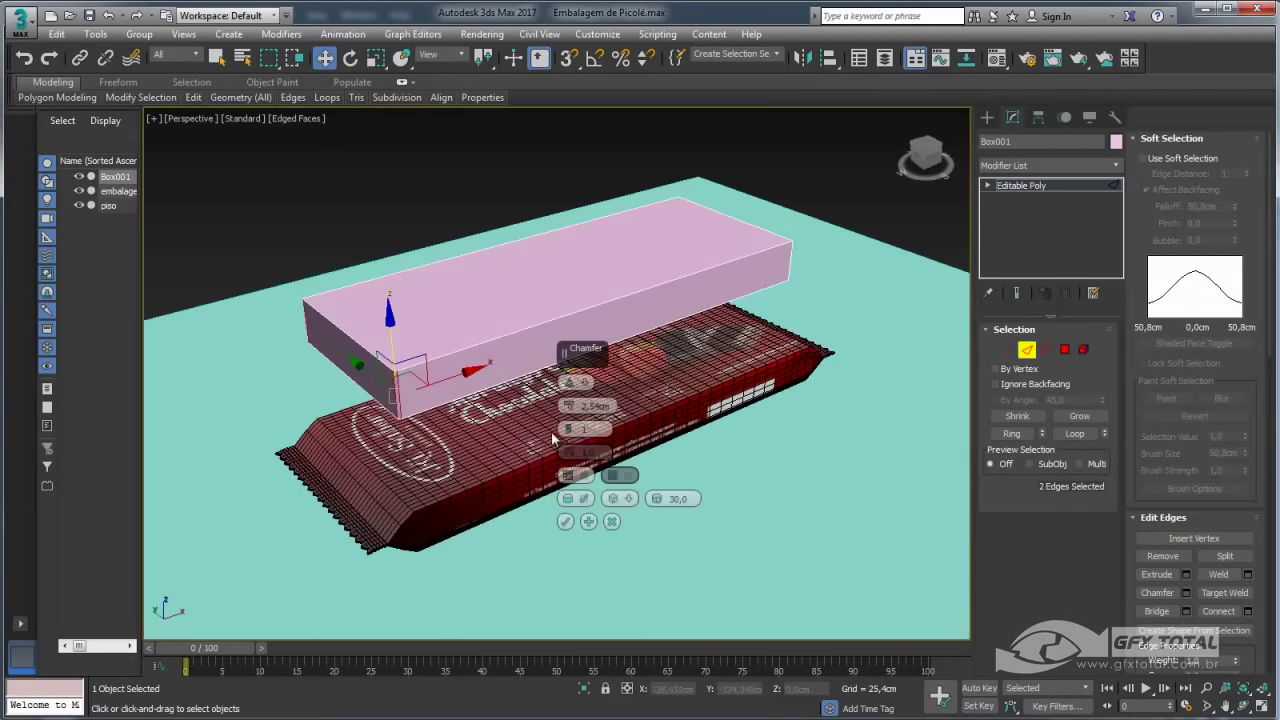
pyautogui.moveTo(568, 406); pyautogui.dragTo(586, 519)
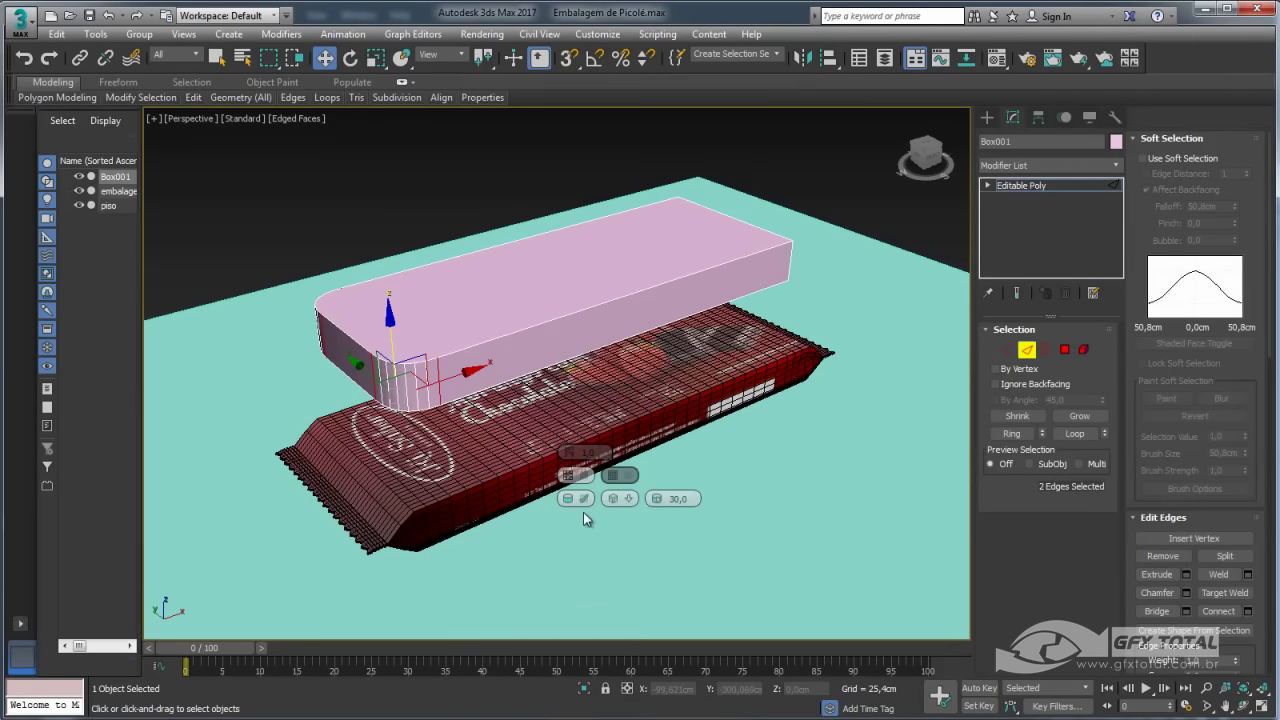
pyautogui.press('4')
pyautogui.click(649, 286)
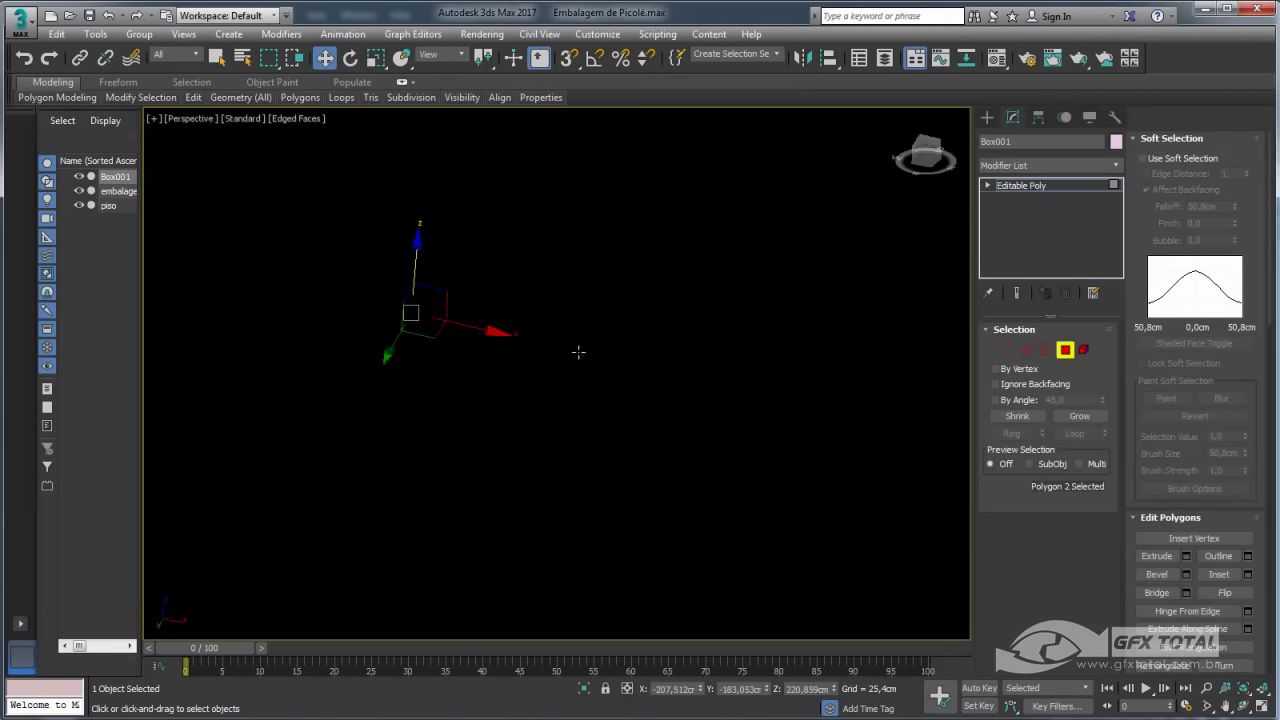
pyautogui.moveTo(650, 375)
pyautogui.keyDown('alt'); pyautogui.mouseDown(button='middle')
pyautogui.moveTo(735, 350)
pyautogui.moveTo(999, 443)
pyautogui.mouseUp(button='middle'); pyautogui.keyUp('alt')
pyautogui.click(1028, 349)
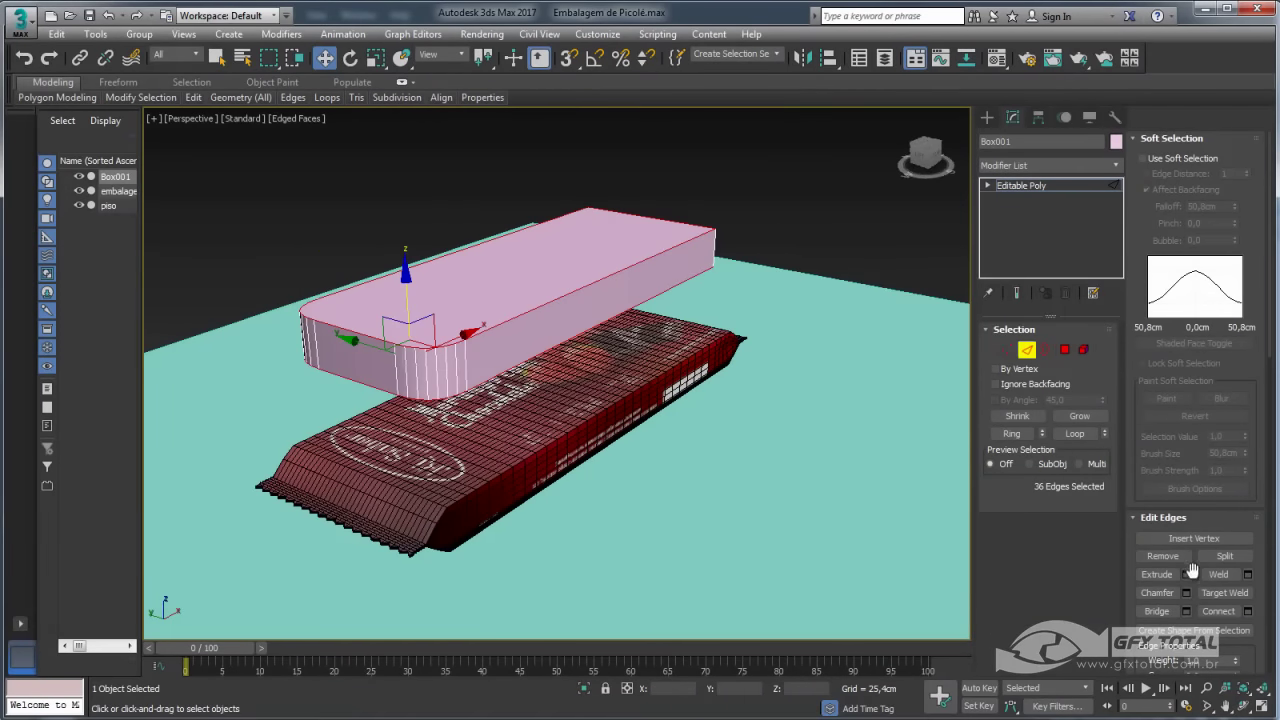
# Chamfer the box edges about 11,8cm with 5 segments and exit Edge mode.
pyautogui.click(1186, 592)
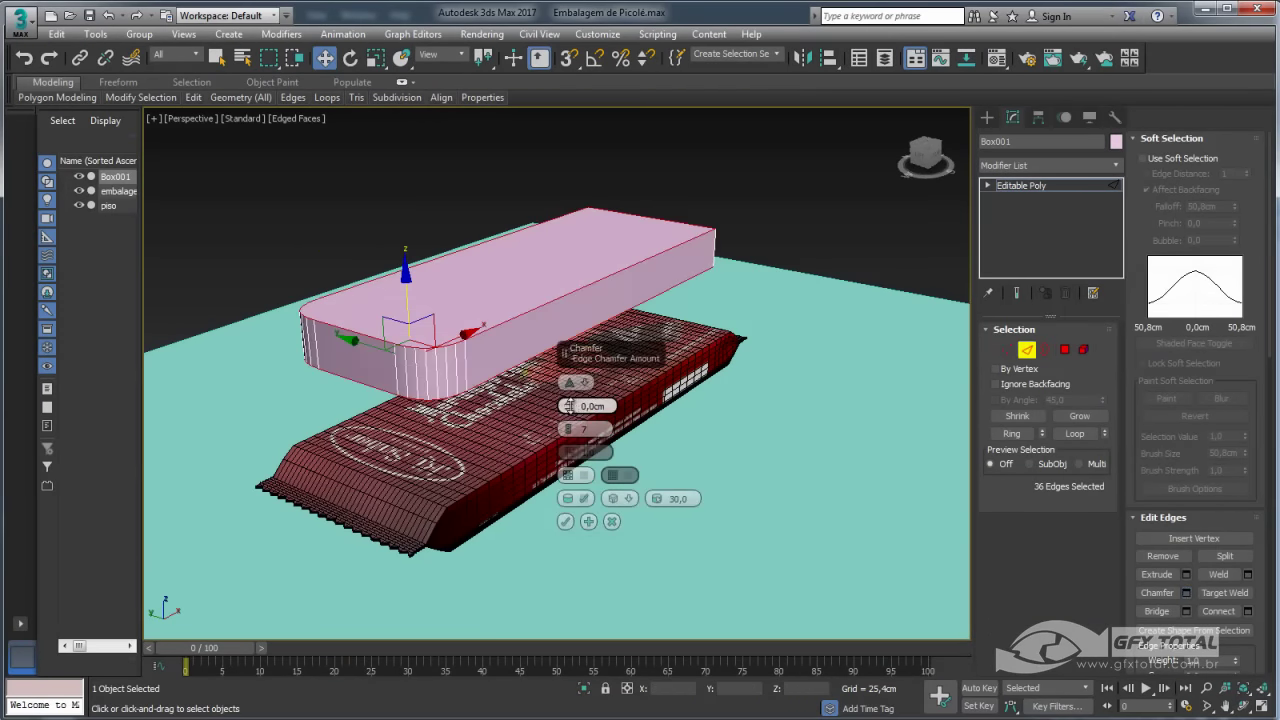
pyautogui.moveTo(570, 405); pyautogui.dragTo(570, 445)
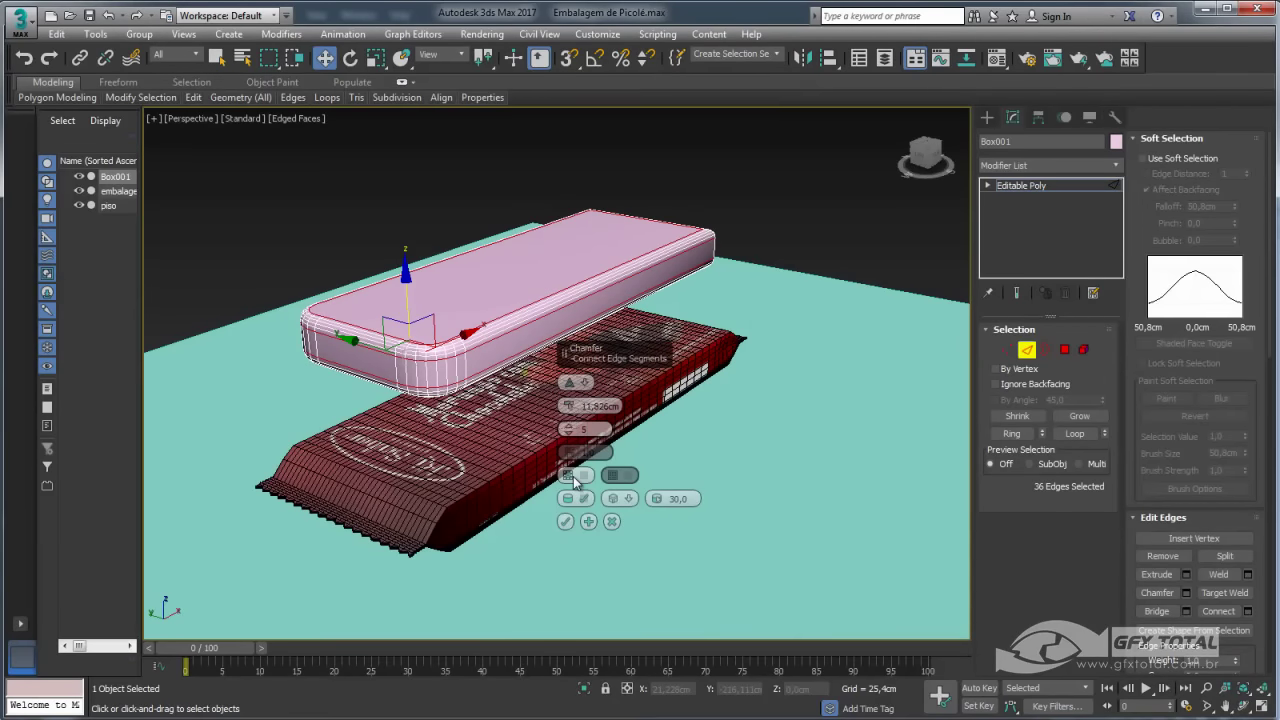
pyautogui.click(565, 521)
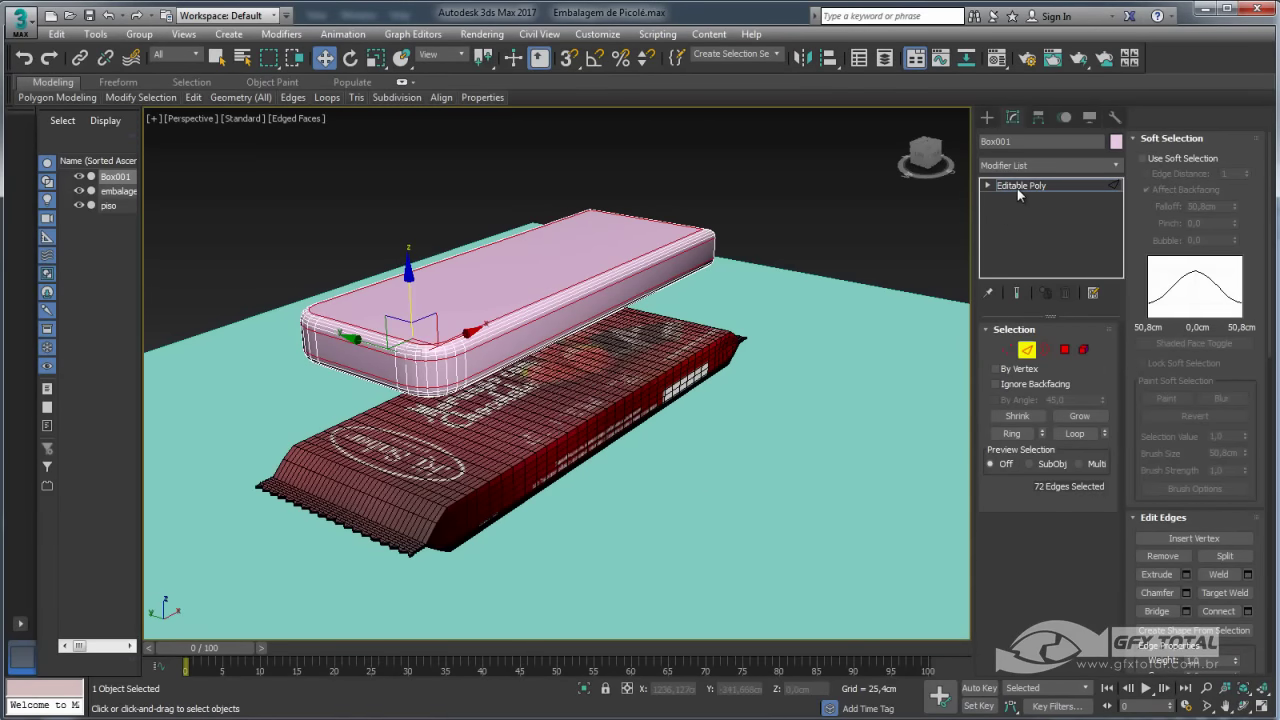
pyautogui.click(1017, 186)
pyautogui.moveTo(925, 158); pyautogui.dragTo(900, 152)
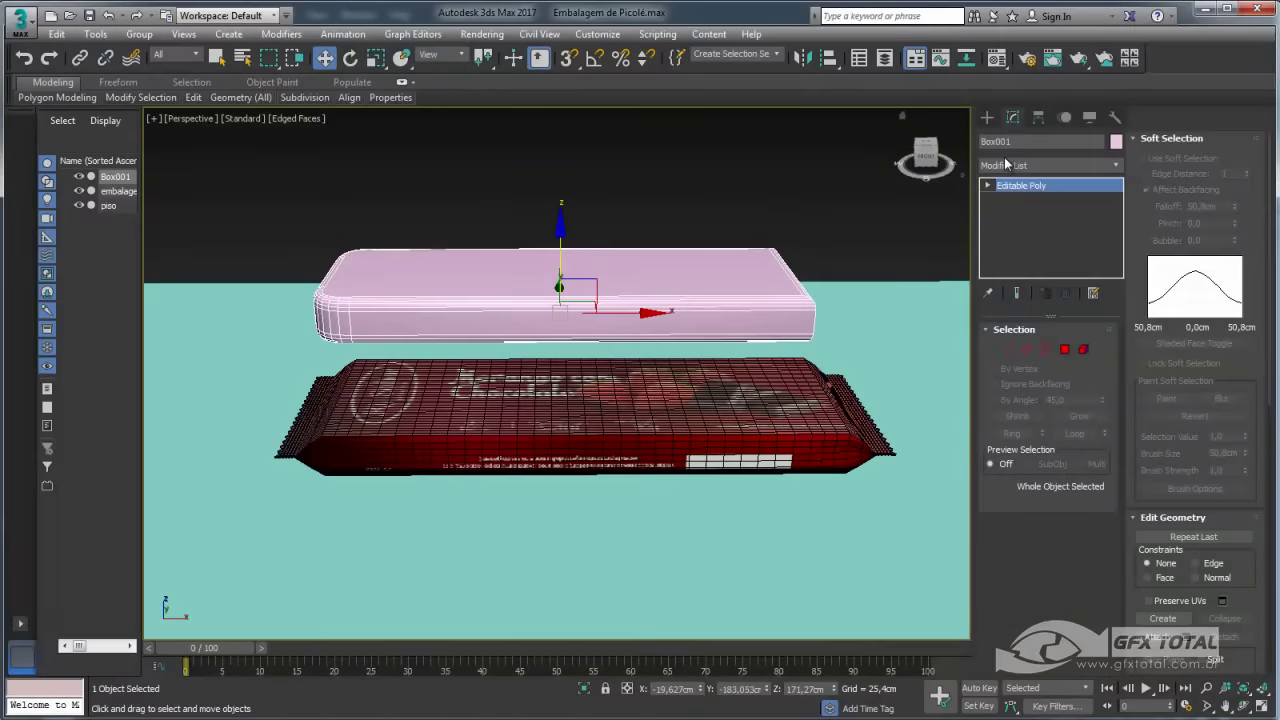
# Rename Box001 to 'produto'.
pyautogui.click(1005, 142)
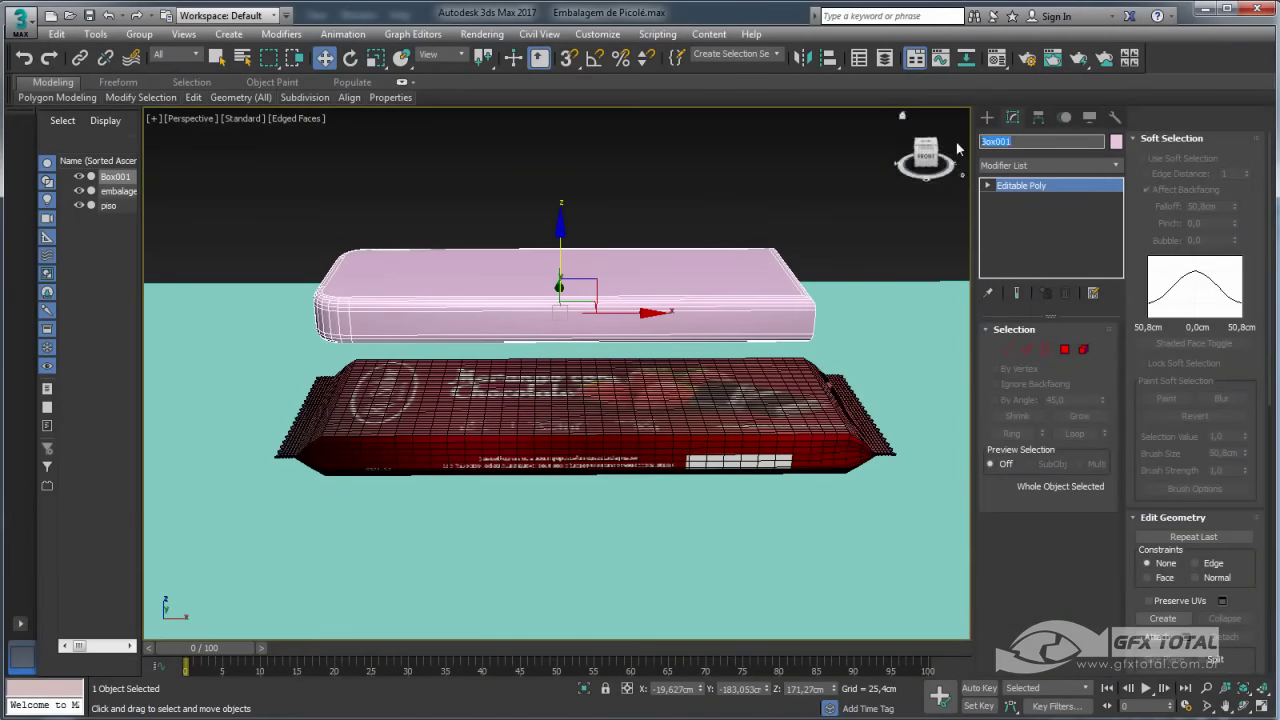
pyautogui.write('produto')
pyautogui.press('Return')
pyautogui.keyDown('alt'); pyautogui.moveTo(528, 283); pyautogui.dragTo(525, 252, button='middle'); pyautogui.keyUp('alt')
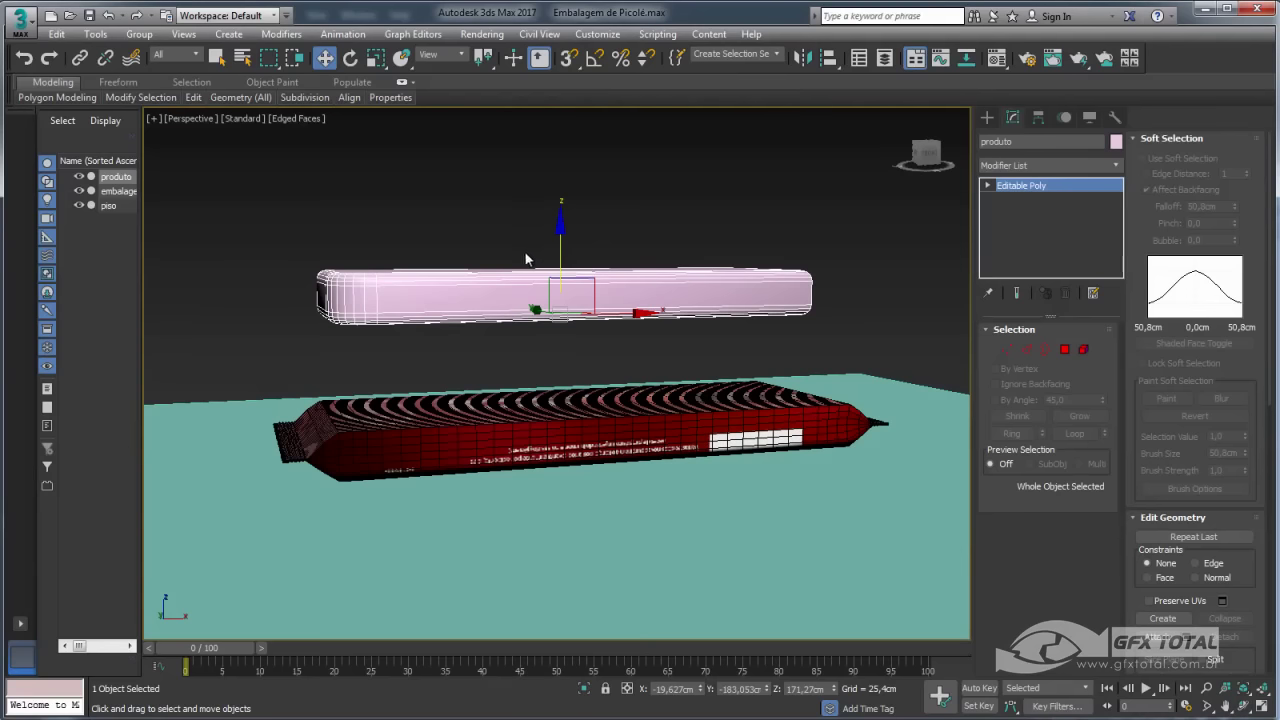
pyautogui.keyDown('alt'); pyautogui.moveTo(606, 343); pyautogui.dragTo(630, 425, button='middle'); pyautogui.keyUp('alt')
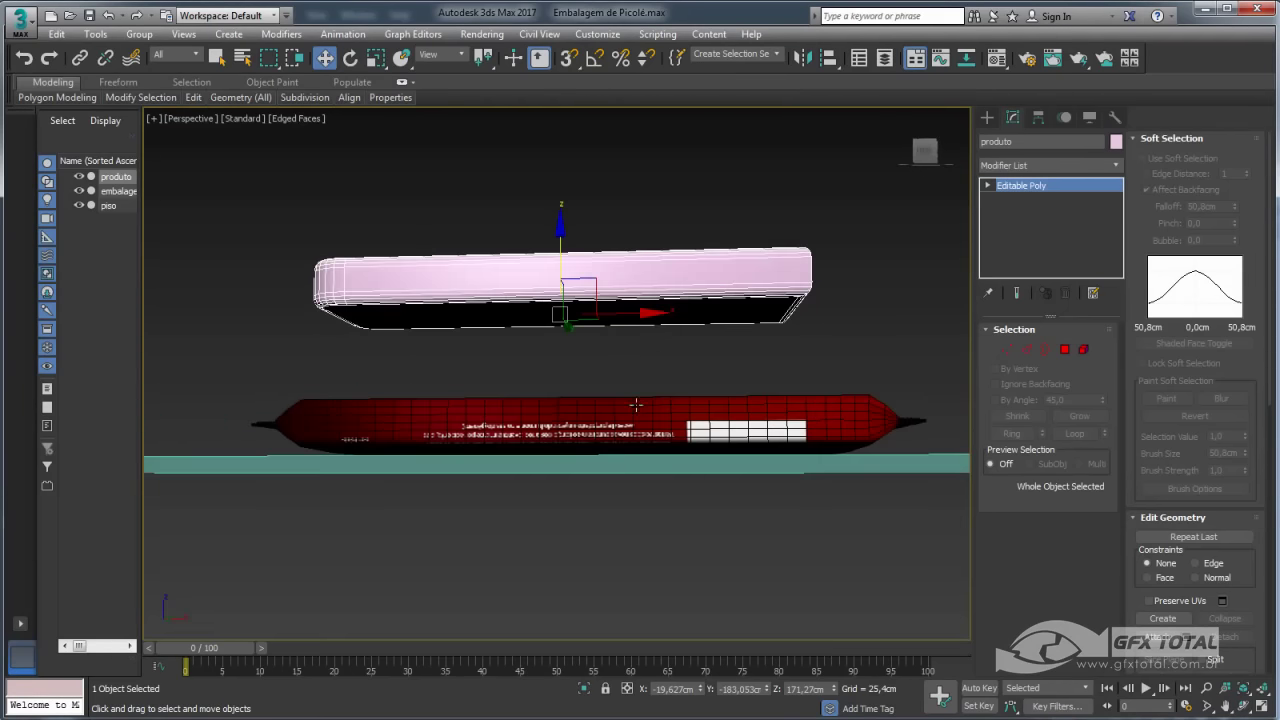
# Lower the wrapper embalagem slightly toward the floor in the Front view.
pyautogui.click(630, 425)
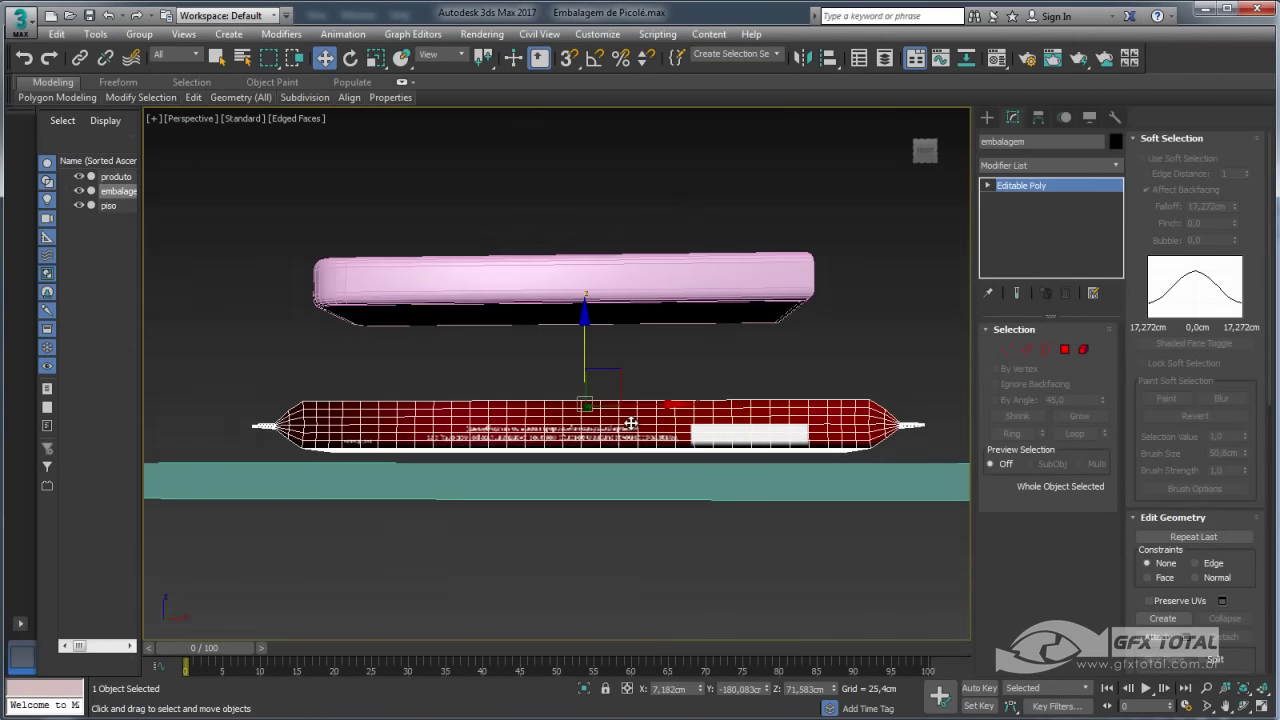
pyautogui.press('f')
pyautogui.scroll(1, 637, 363)
pyautogui.moveTo(666, 249); pyautogui.dragTo(669, 262)
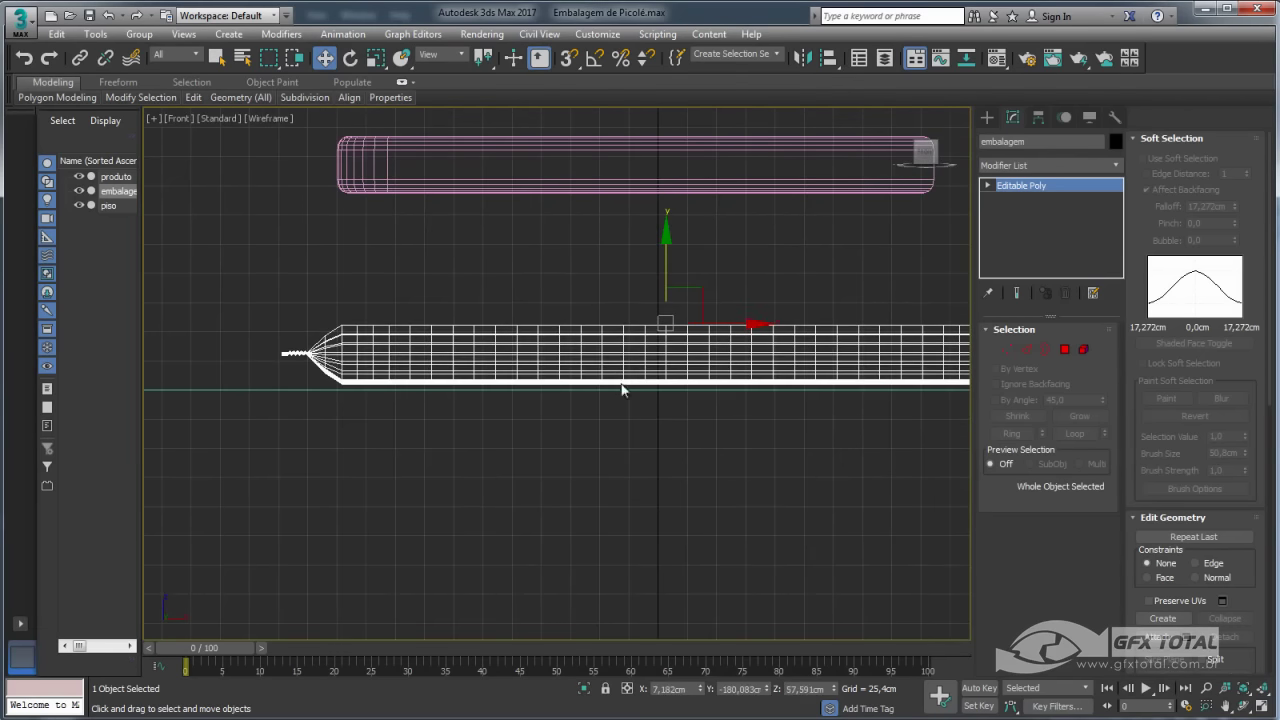
pyautogui.scroll(-3, 645, 368)
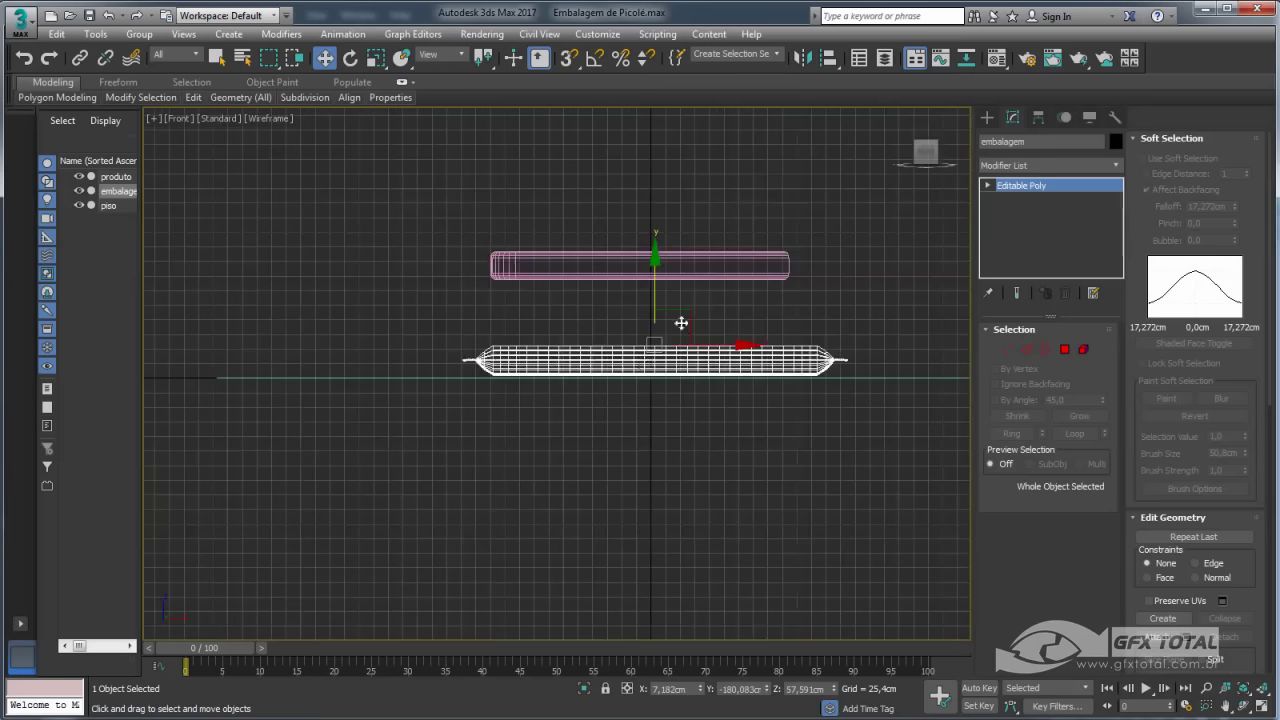
# Move produto down below the wrapper, under the floor, and return to Perspective.
pyautogui.click(624, 250)
pyautogui.moveTo(639, 211); pyautogui.dragTo(614, 400)
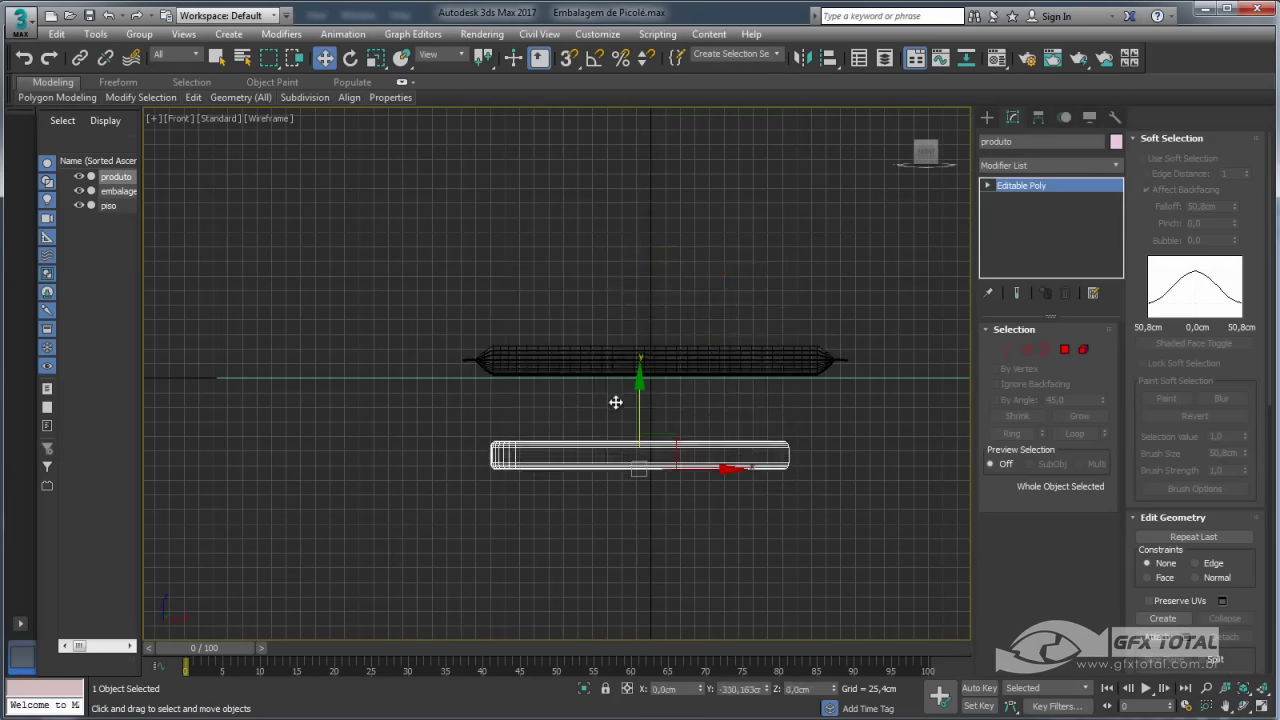
pyautogui.press('p')
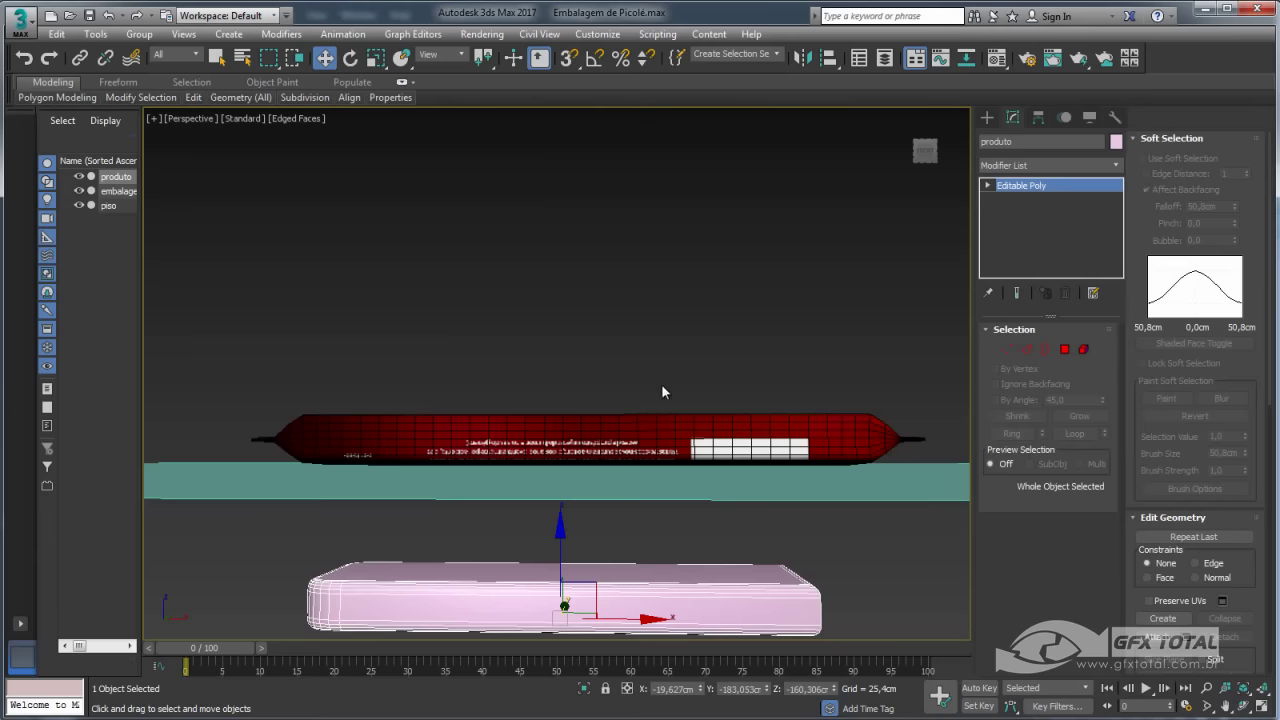
pyautogui.moveTo(663, 309)
pyautogui.keyDown('alt'); pyautogui.mouseDown(button='middle')
pyautogui.moveTo(665, 380)
pyautogui.moveTo(673, 307)
pyautogui.moveTo(673, 329)
pyautogui.mouseUp(button='middle'); pyautogui.keyUp('alt')
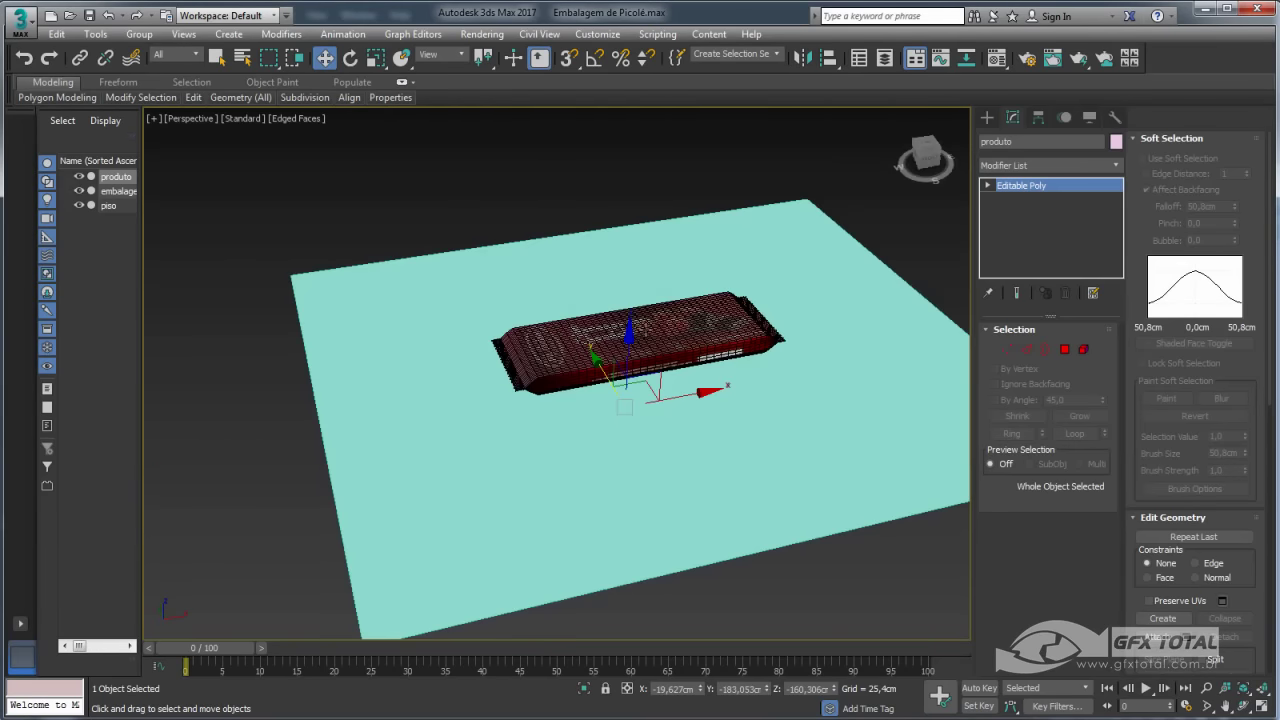
# Select embalagem and add a Cloth modifier from the Modifier List.
pyautogui.click(673, 330)
pyautogui.press('z')
pyautogui.click(1118, 166)
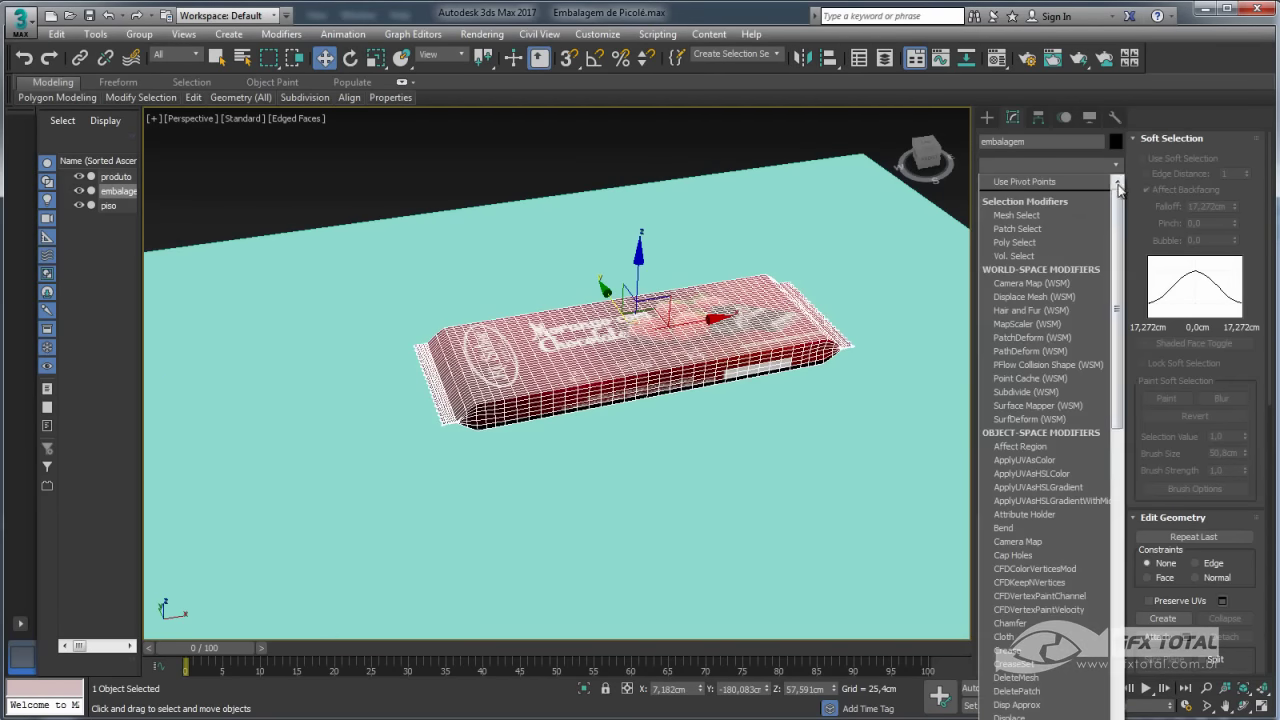
pyautogui.scroll(-5, 1120, 260)
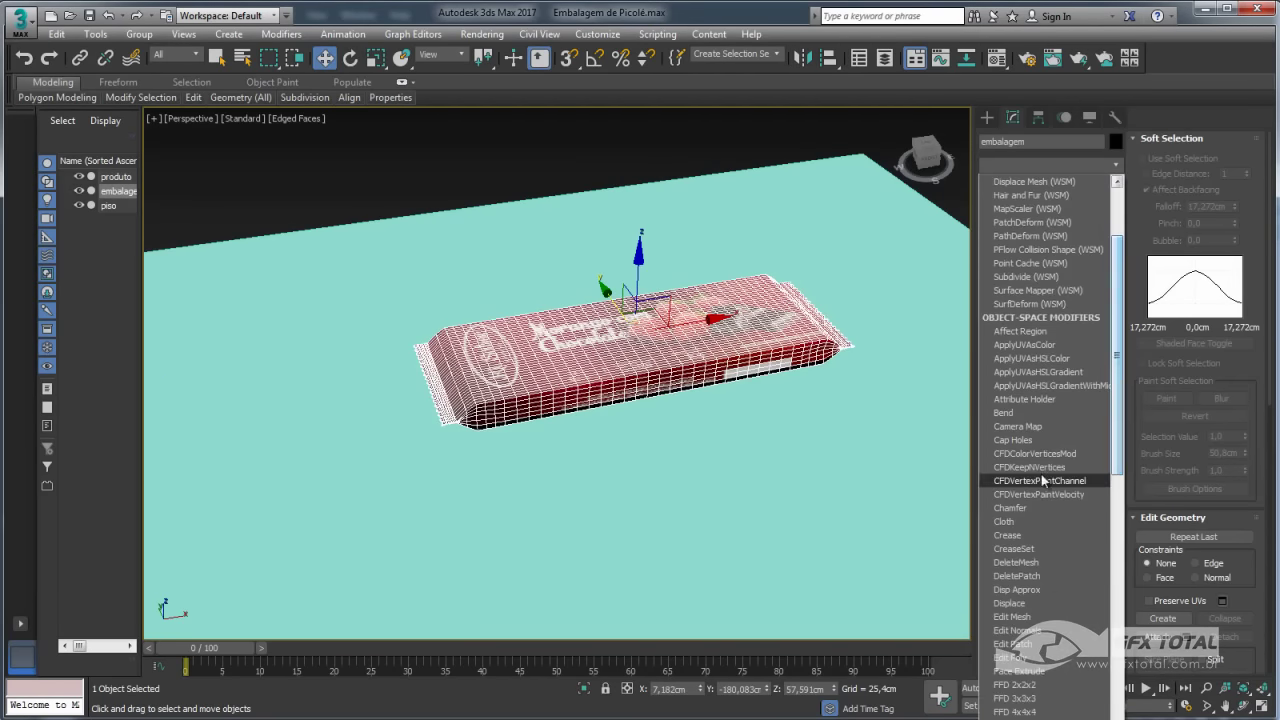
pyautogui.click(1018, 520)
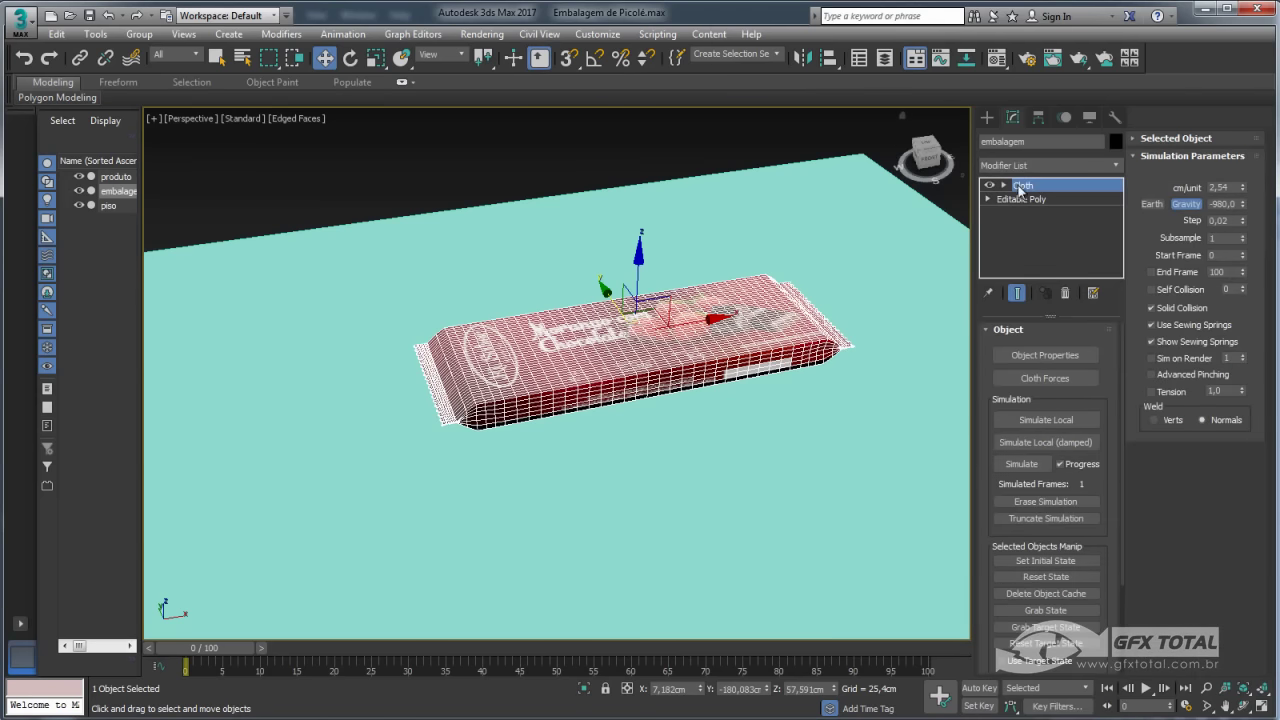
pyautogui.keyDown('alt'); pyautogui.moveTo(782, 339); pyautogui.dragTo(799, 319, button='middle'); pyautogui.keyUp('alt')
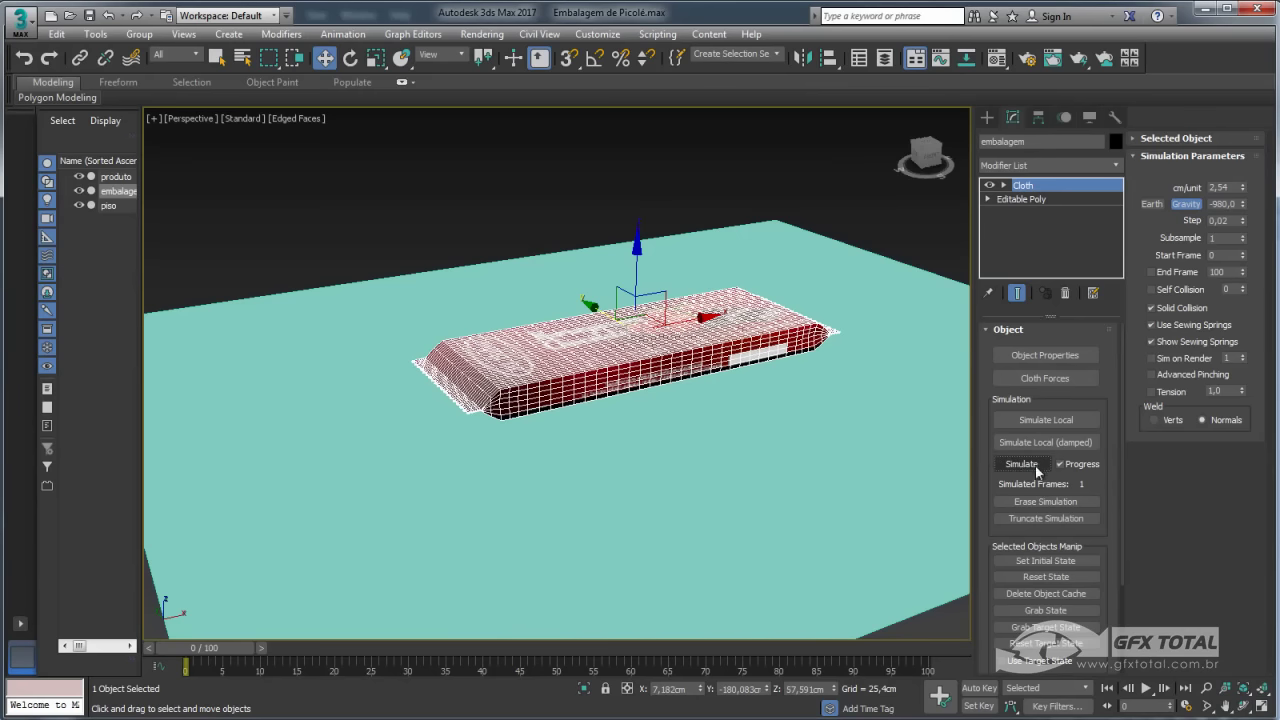
# In Cloth Object Properties, set embalagem to Cloth.
pyautogui.click(1038, 356)
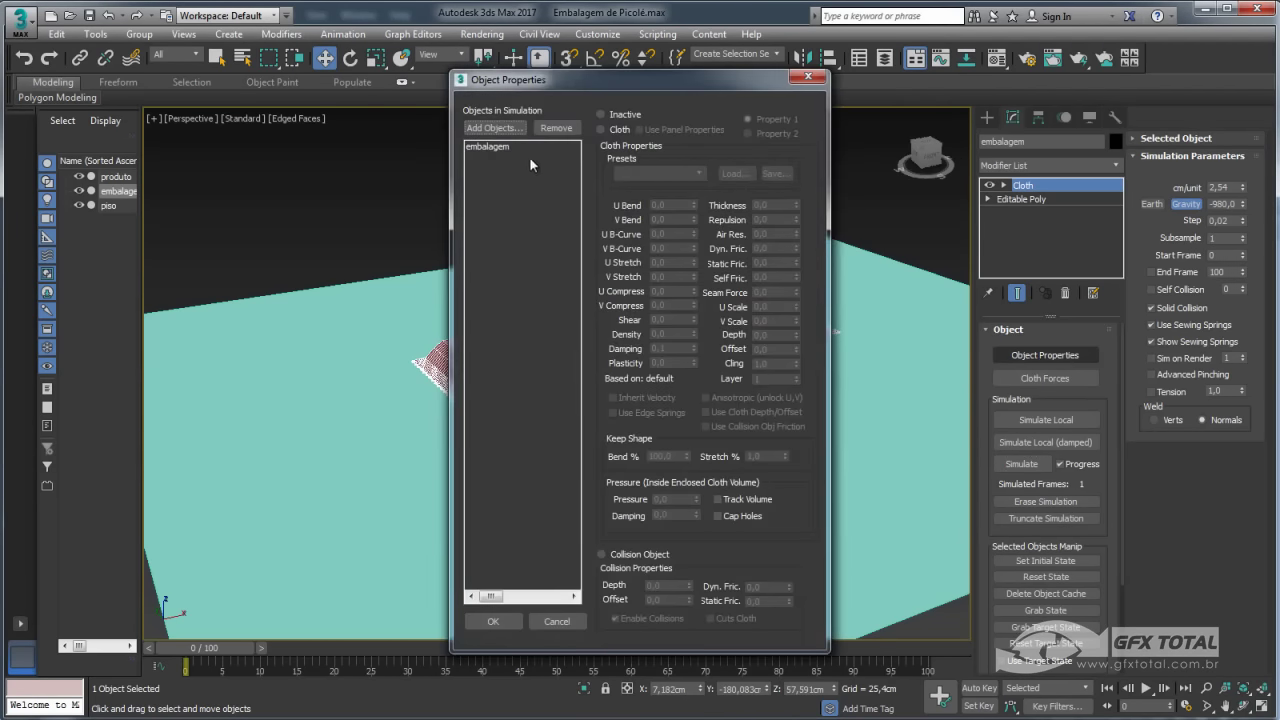
pyautogui.click(484, 148)
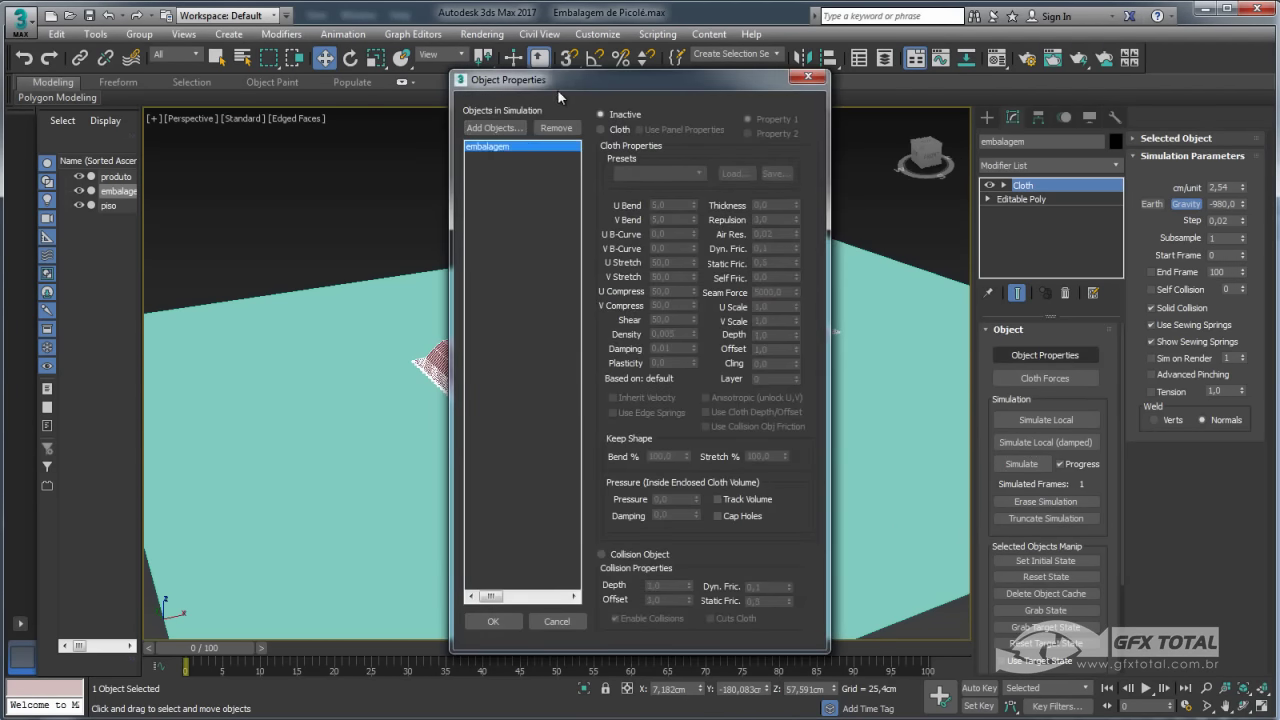
pyautogui.moveTo(560, 79); pyautogui.dragTo(509, 77)
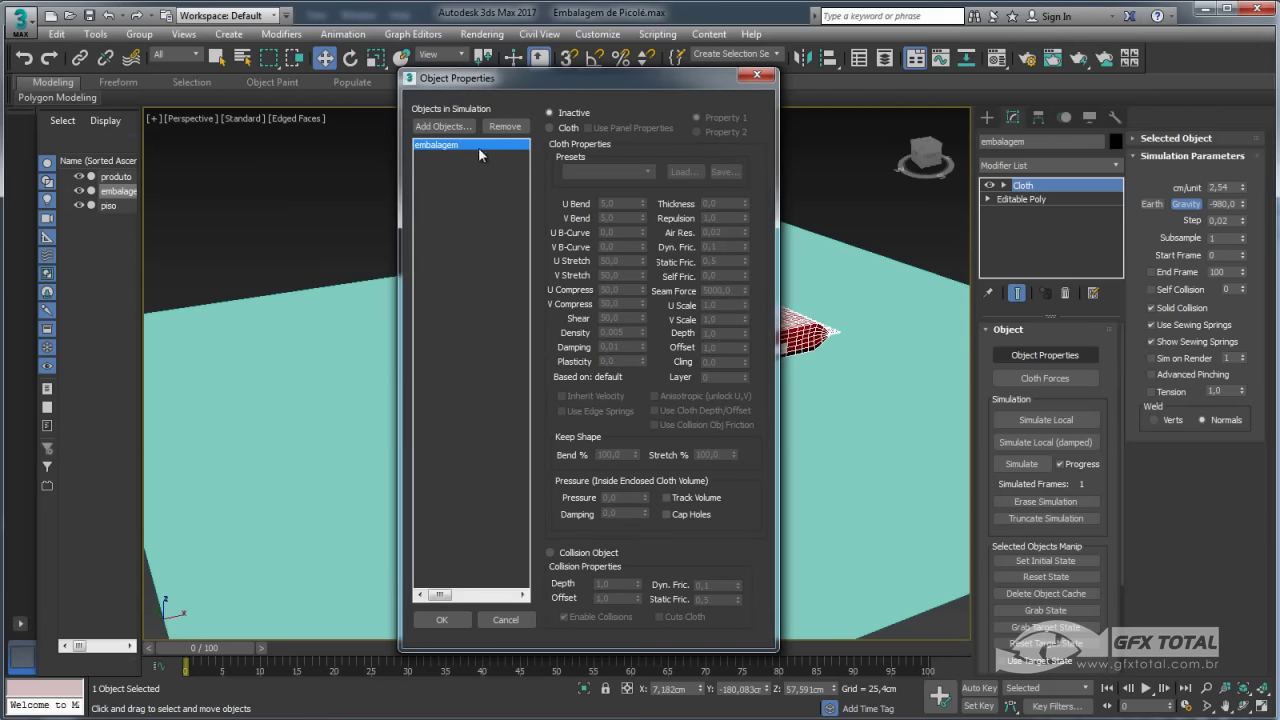
pyautogui.click(549, 128)
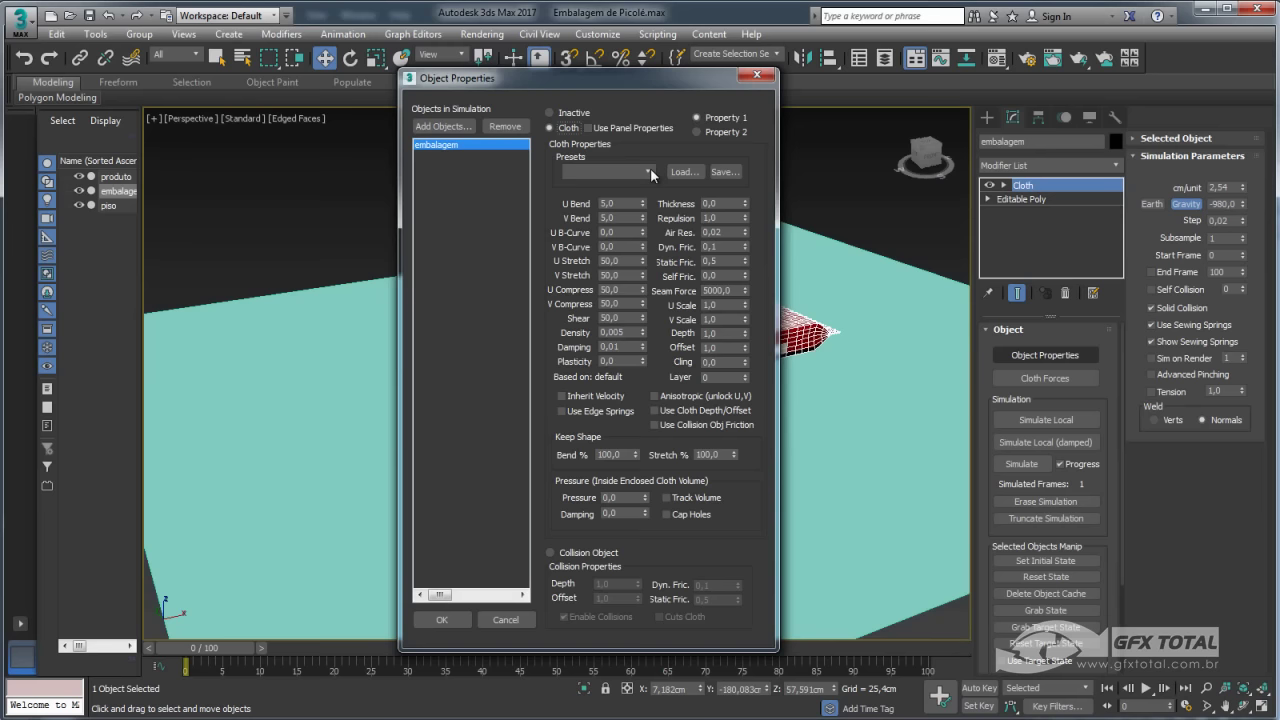
pyautogui.moveTo(580, 82); pyautogui.dragTo(805, 92)
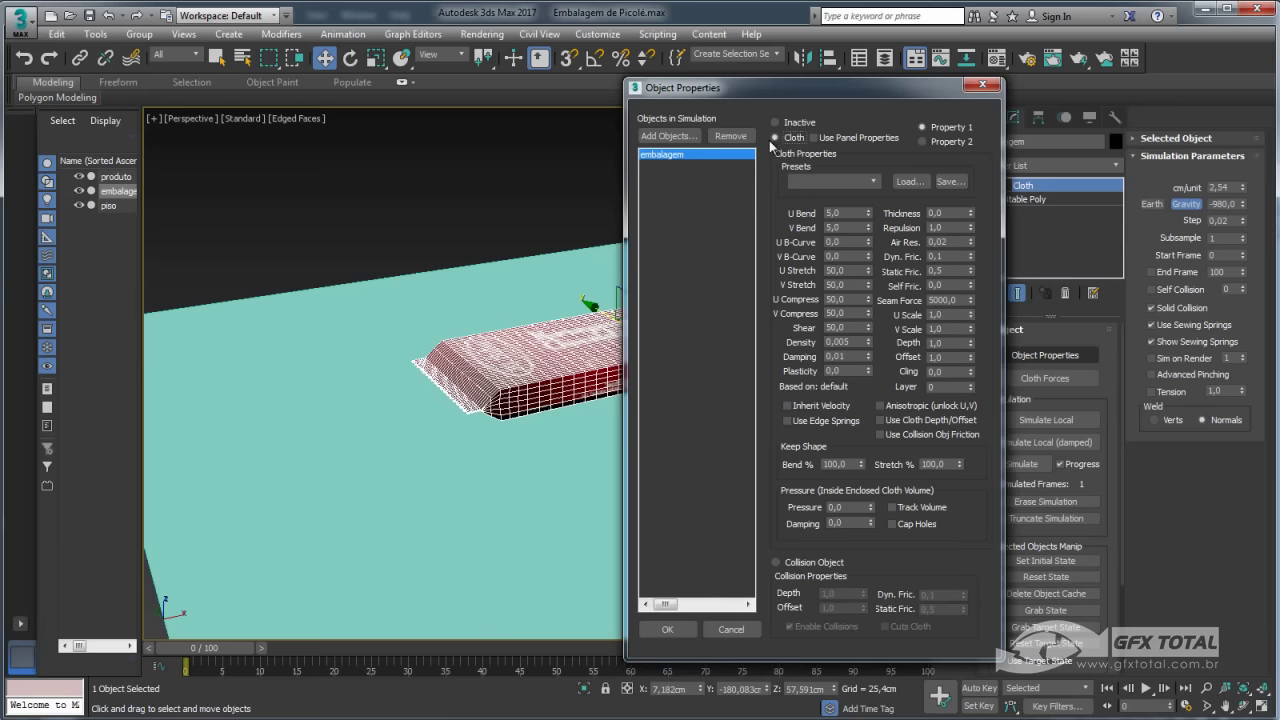
# Add piso and produto to the simulation as Collision Objects and confirm with OK.
pyautogui.click(668, 137)
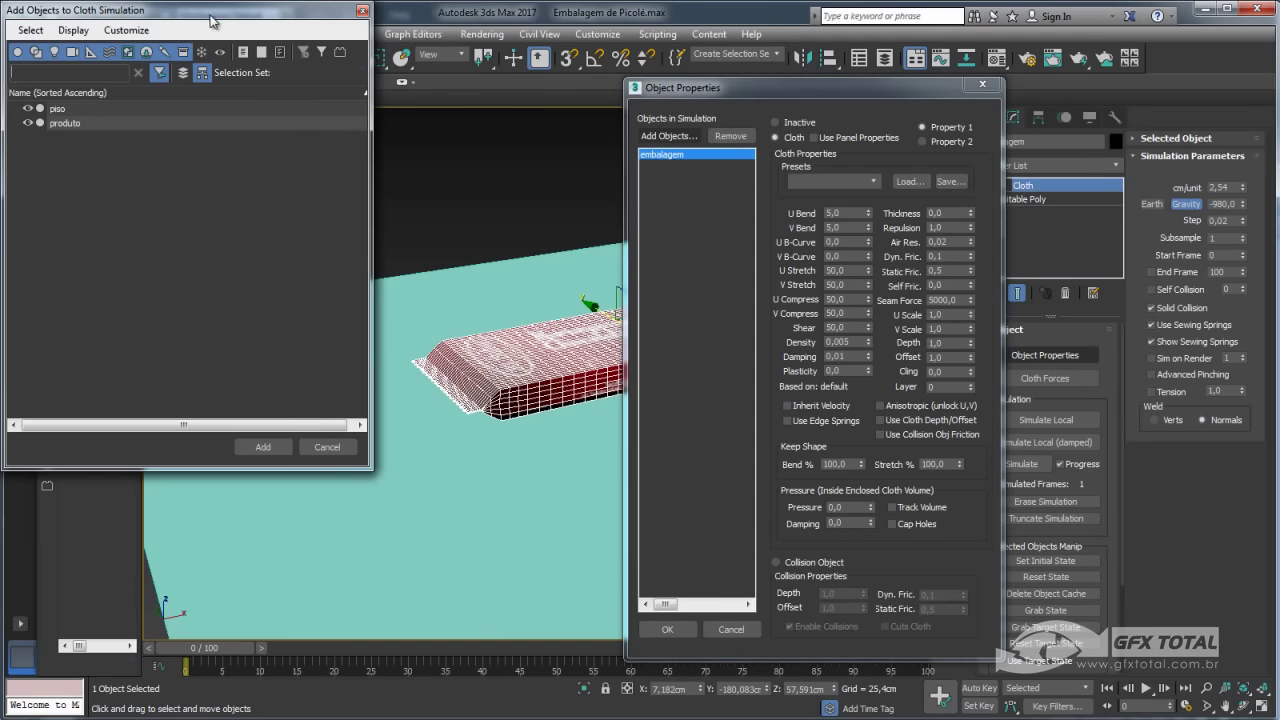
pyautogui.moveTo(212, 20)
pyautogui.mouseDown()
pyautogui.moveTo(521, 131)
pyautogui.moveTo(375, 105)
pyautogui.mouseUp()
pyautogui.click(220, 196)
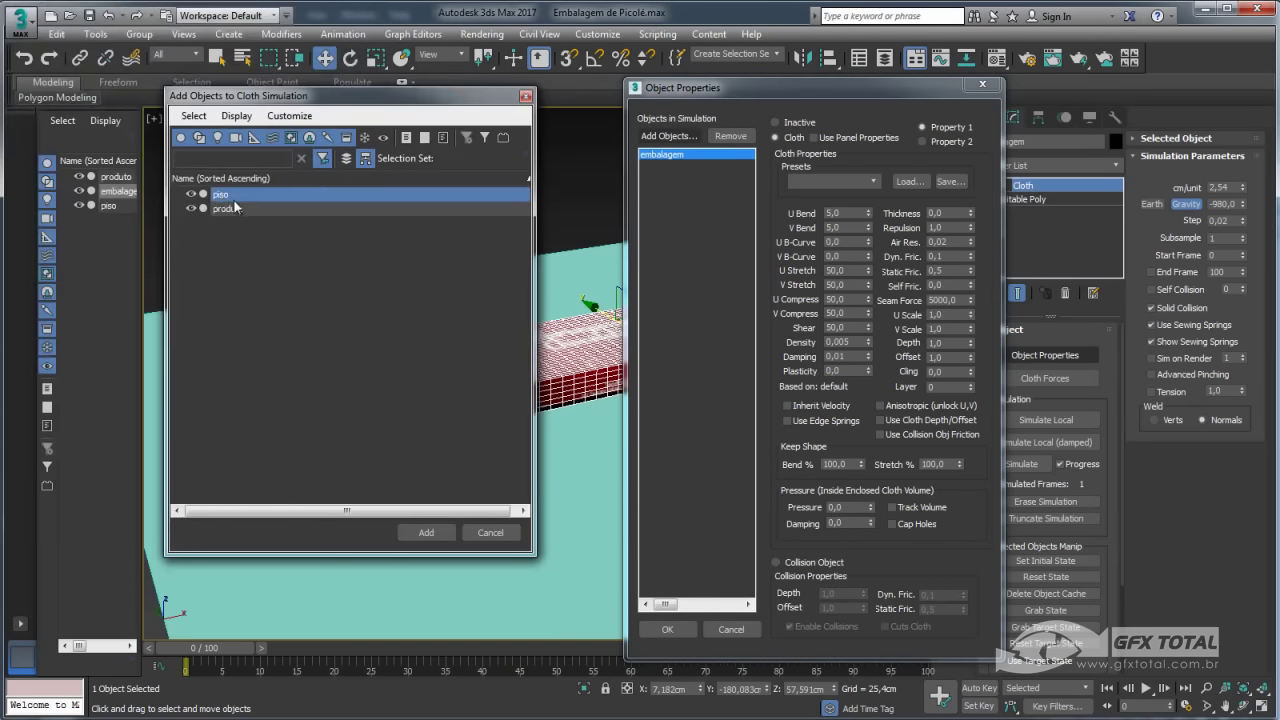
pyautogui.keyDown('ctrl'); pyautogui.click(236, 212); pyautogui.keyUp('ctrl')
pyautogui.click(426, 532)
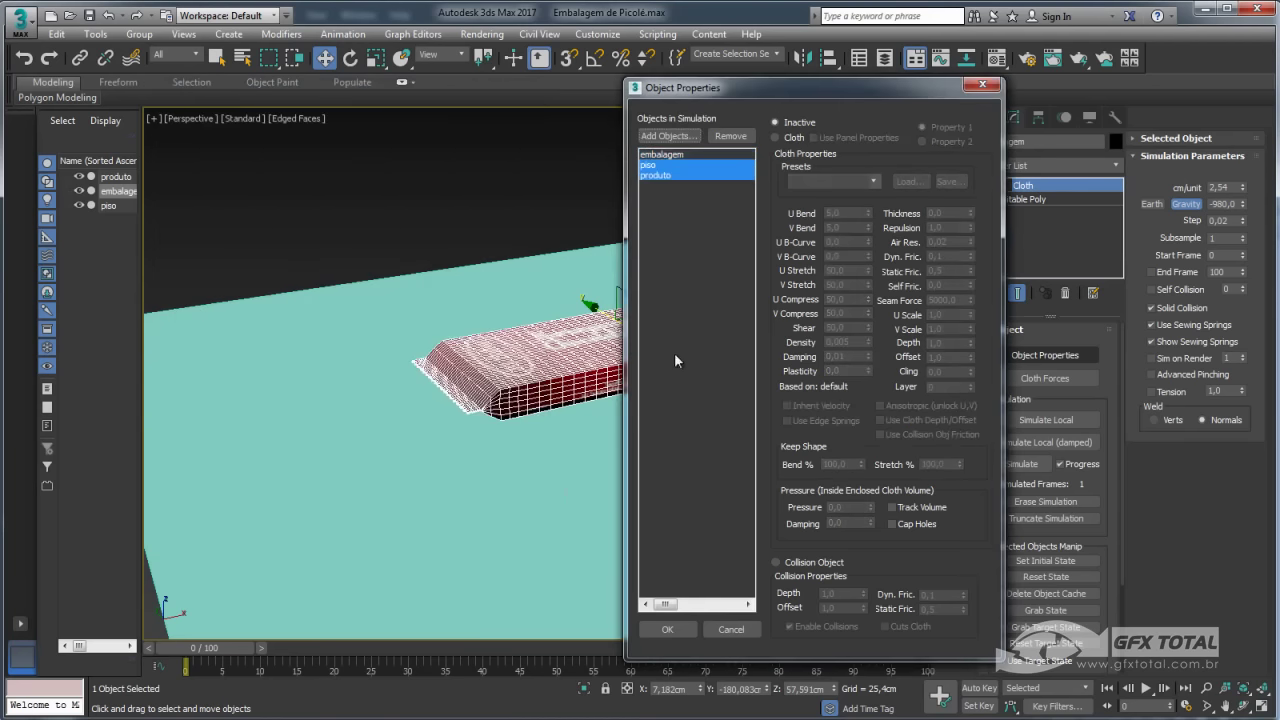
pyautogui.click(777, 563)
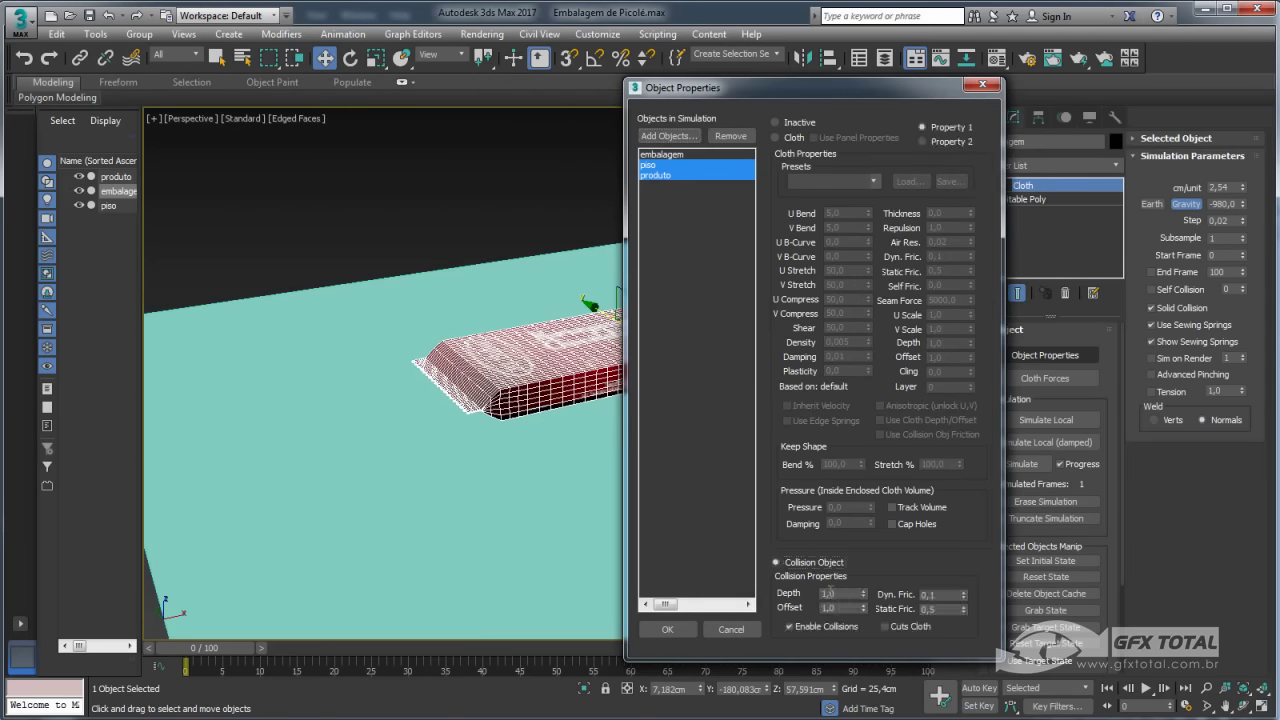
pyautogui.click(664, 155)
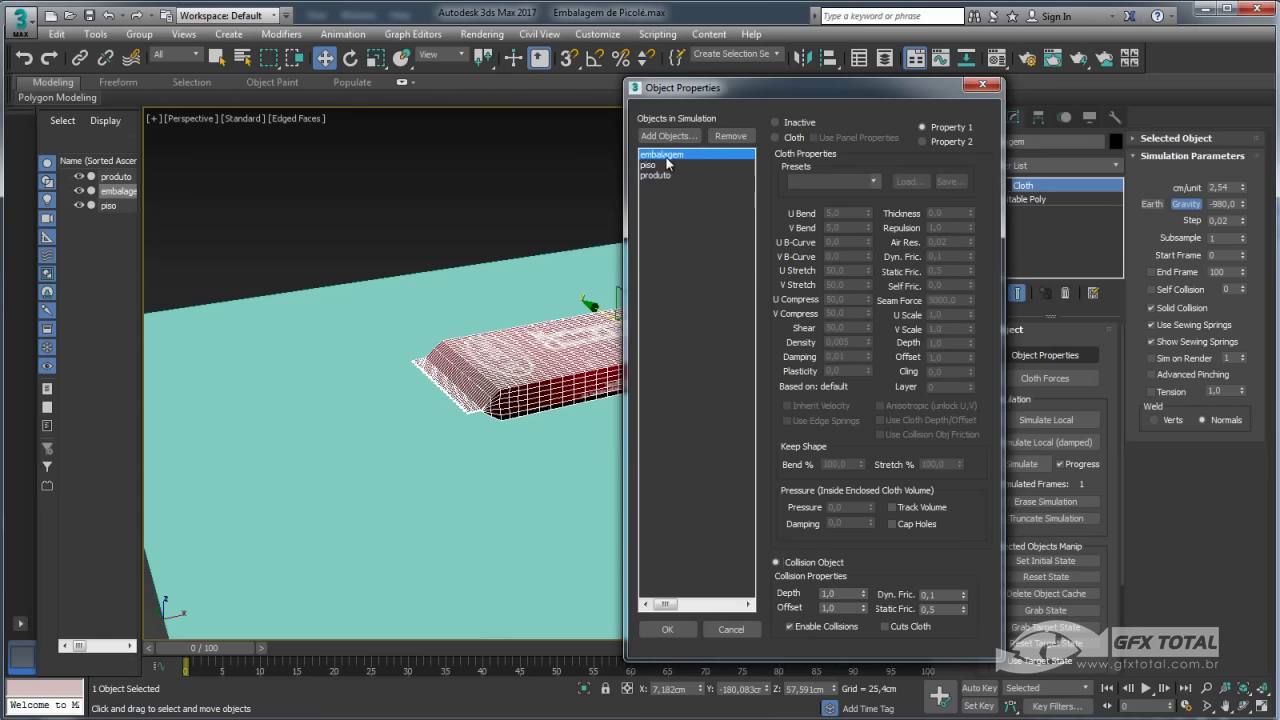
pyautogui.click(667, 629)
pyautogui.moveTo(663, 449)
pyautogui.keyDown('alt'); pyautogui.mouseDown(button='middle')
pyautogui.moveTo(649, 457)
pyautogui.moveTo(740, 447)
pyautogui.mouseUp(button='middle'); pyautogui.keyUp('alt')
# Check the floor piso in the Material Editor, then select the wrapper embalagem.
pyautogui.click(824, 437)
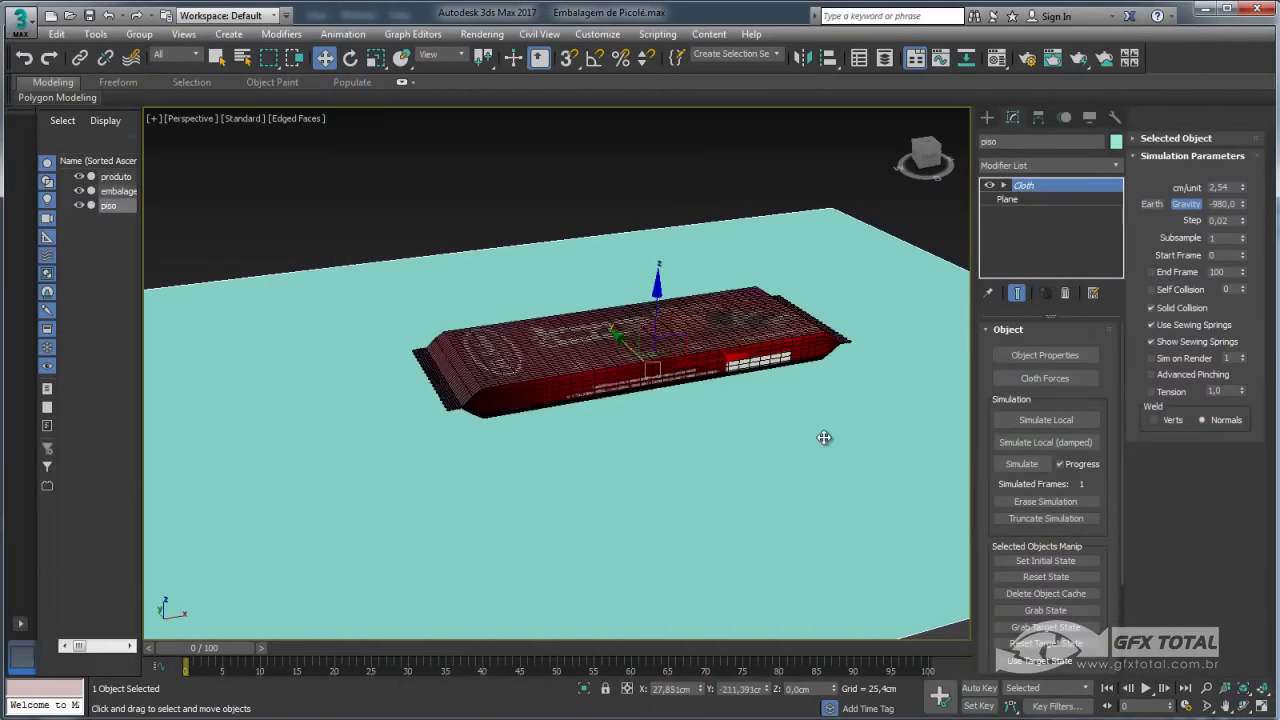
pyautogui.click(999, 60)
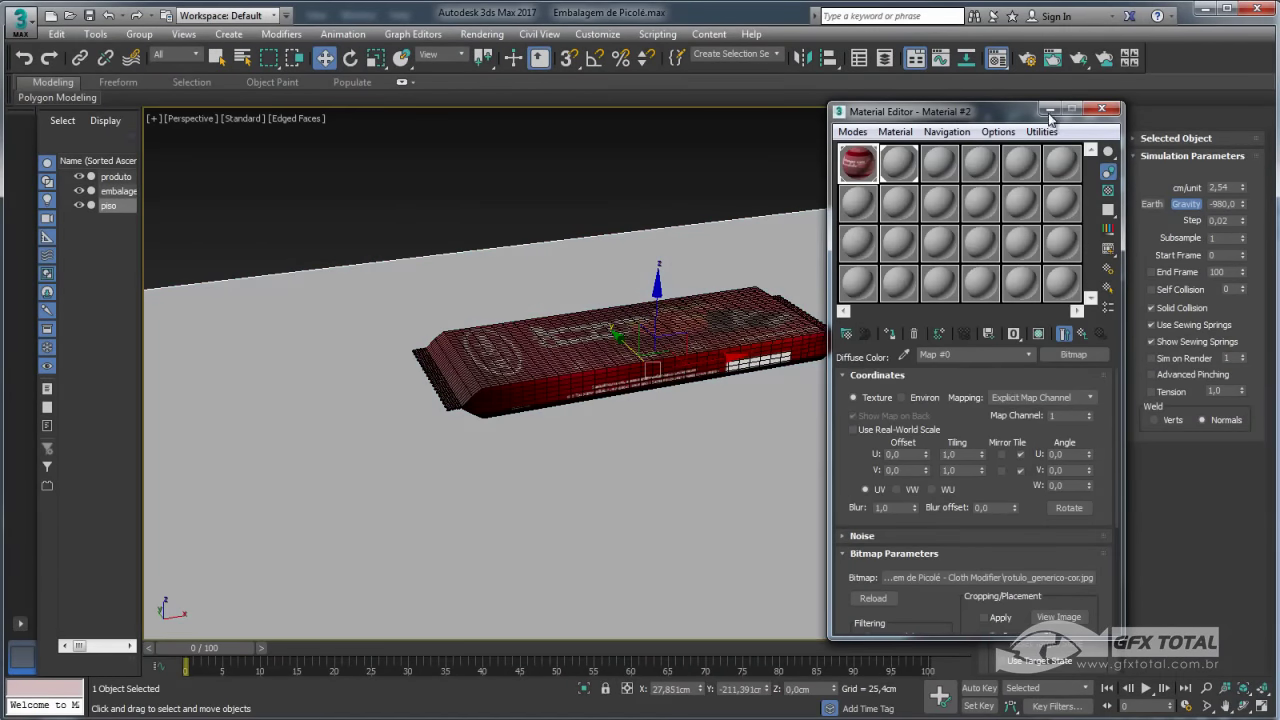
pyautogui.click(1049, 112)
pyautogui.click(731, 352)
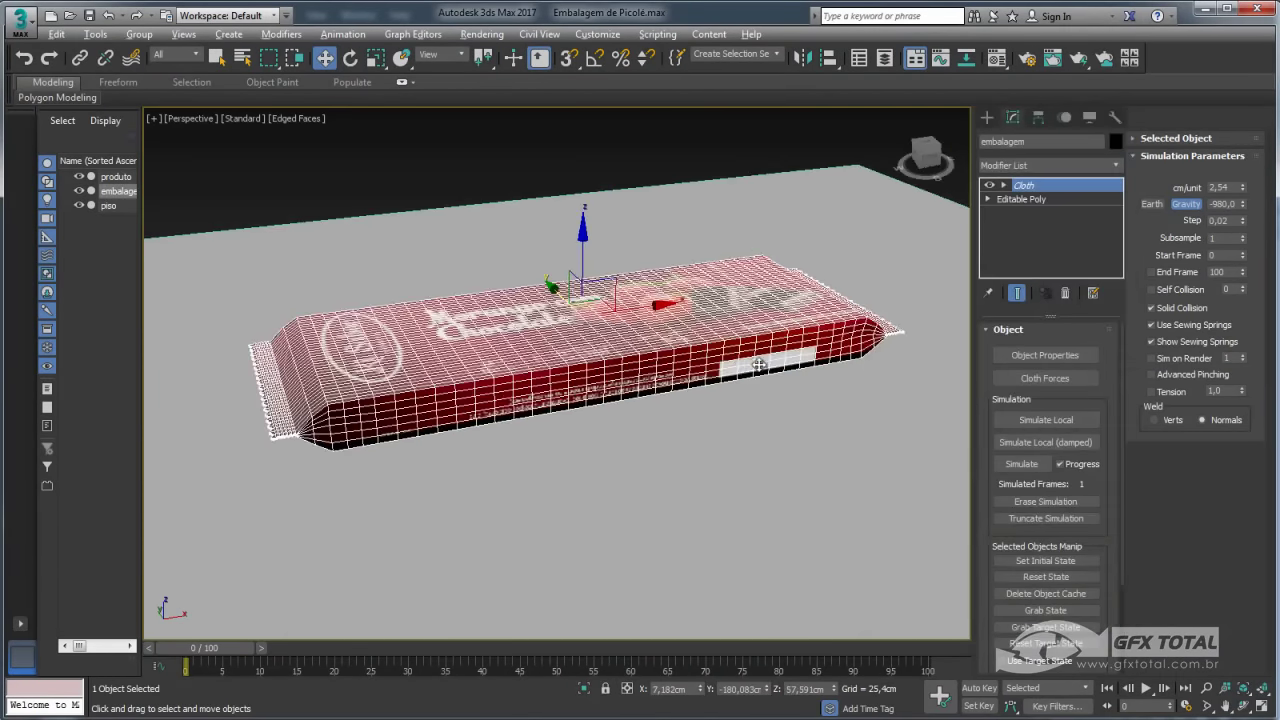
pyautogui.keyDown('alt'); pyautogui.moveTo(759, 366); pyautogui.dragTo(1012, 378, button='middle'); pyautogui.keyUp('alt')
# Run a trial cloth simulation, cancel it, and erase it to restore the wrapper.
pyautogui.click(1025, 460)
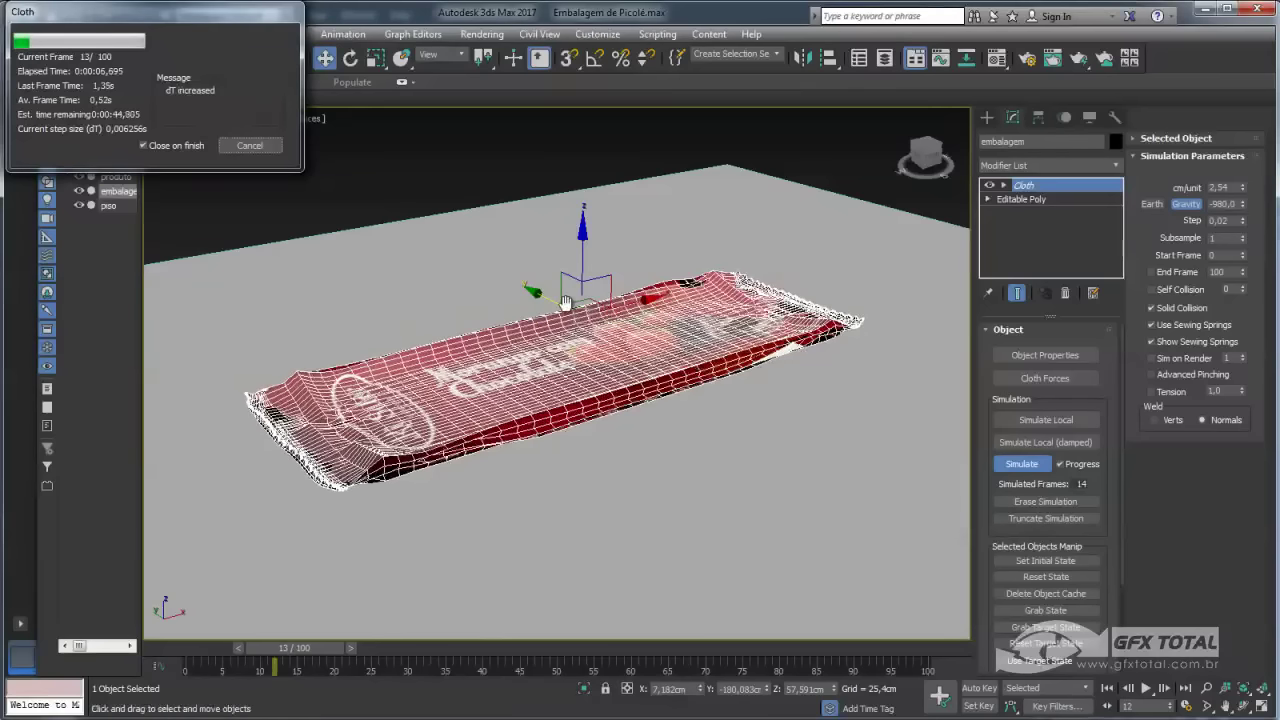
pyautogui.click(250, 146)
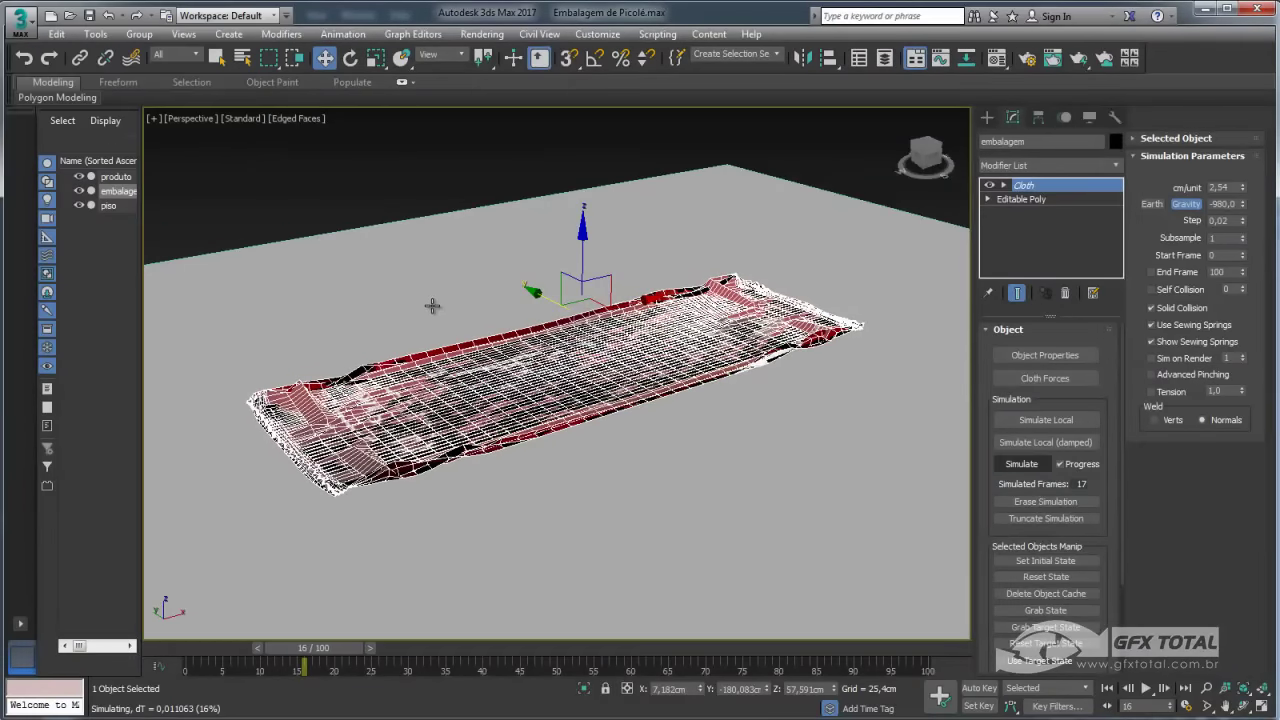
pyautogui.scroll(5, 300, 455)
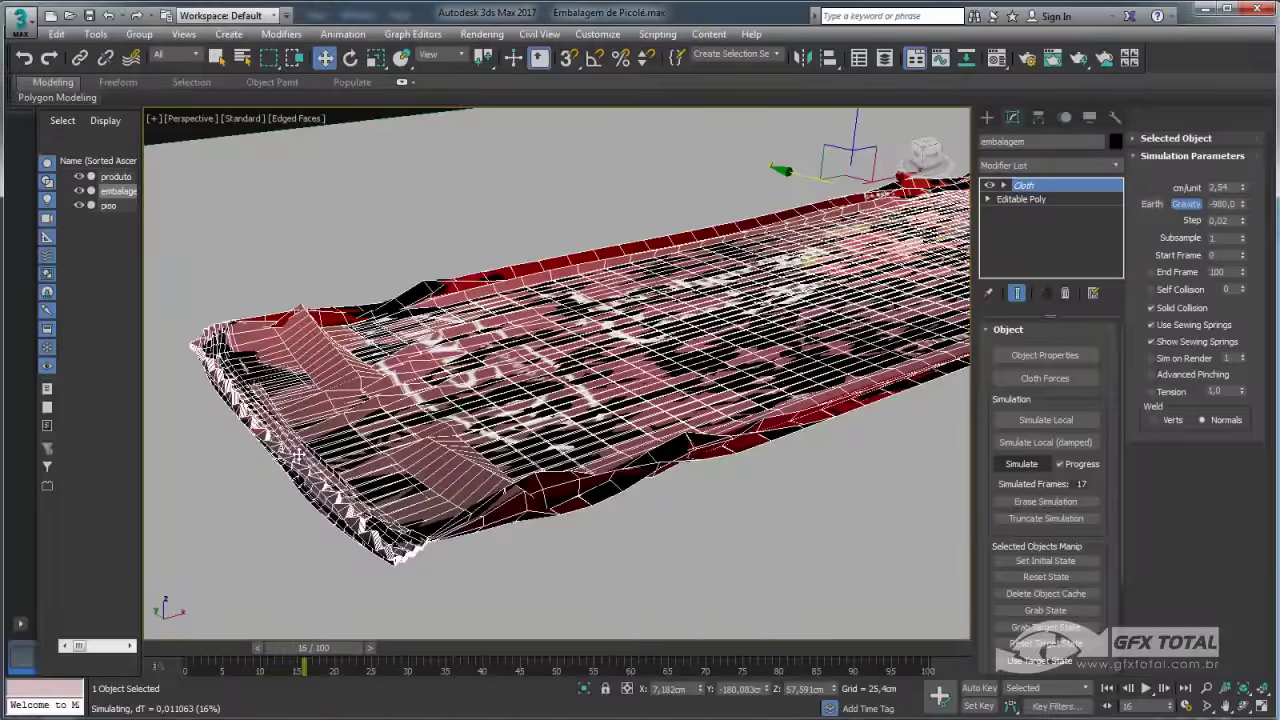
pyautogui.scroll(2, 322, 488)
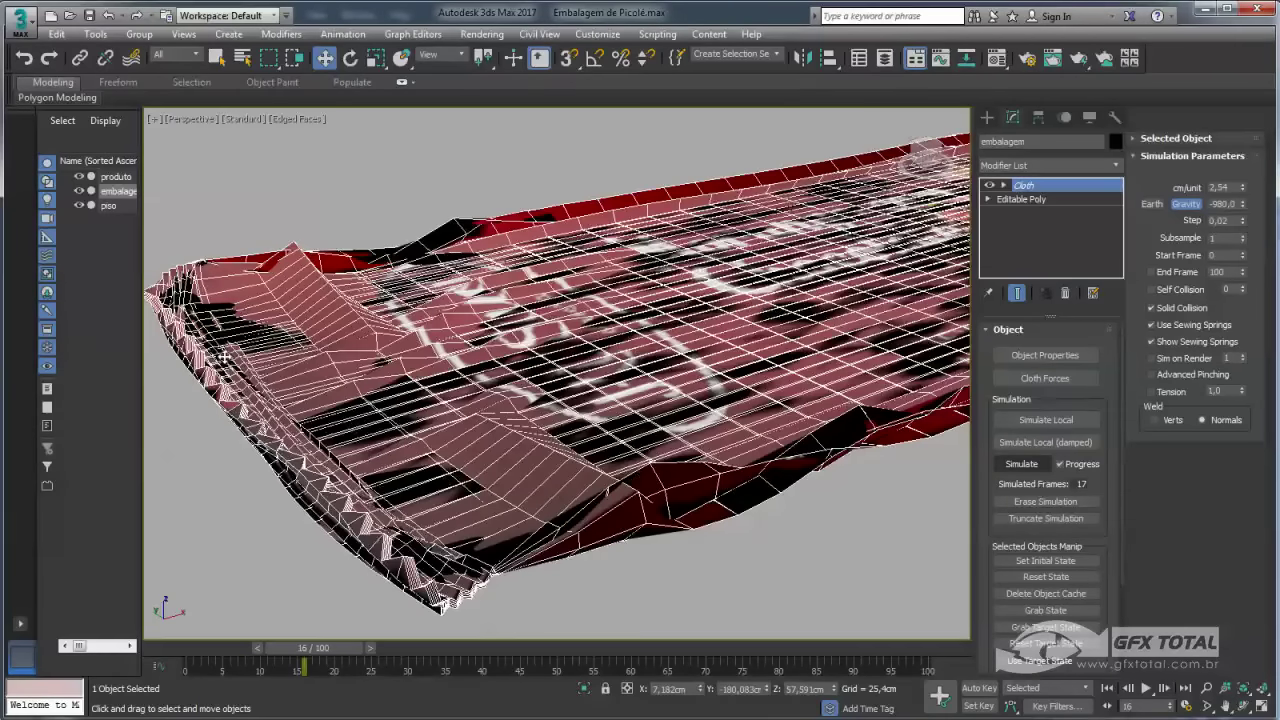
pyautogui.click(1030, 505)
pyautogui.scroll(-5, 752, 432)
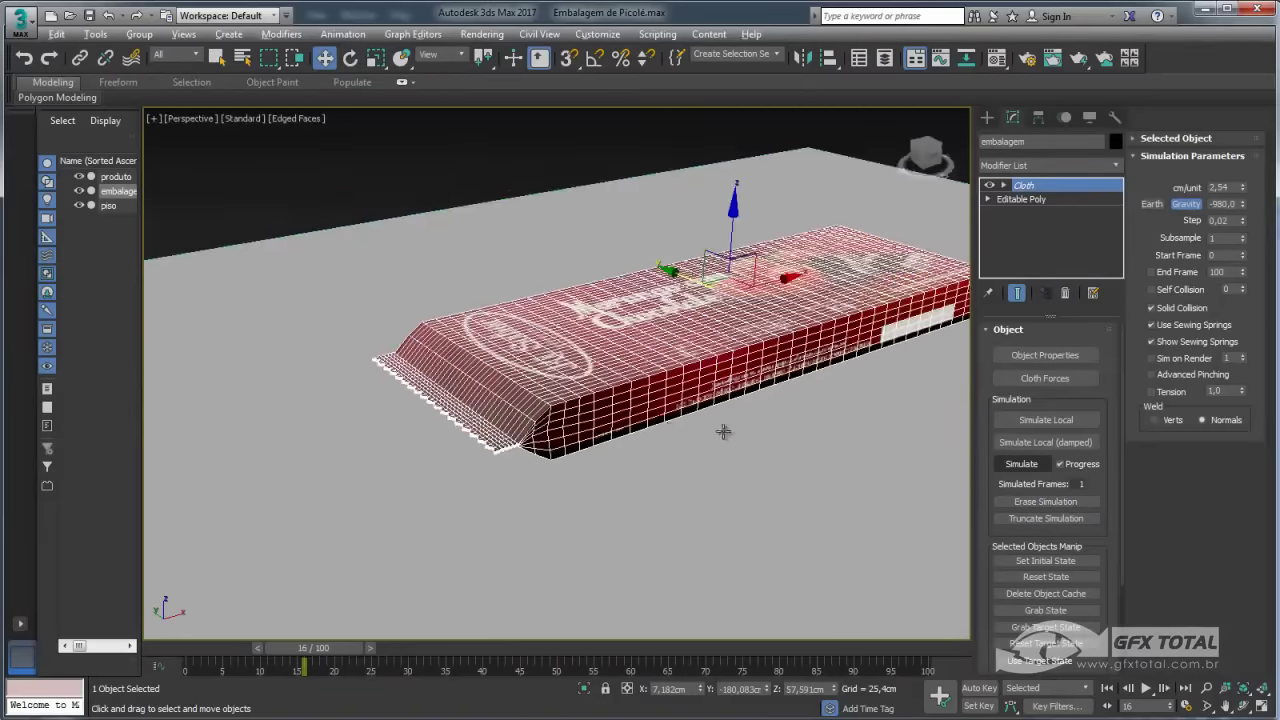
# Expand the Cloth modifier and enter its Group sub-object level.
pyautogui.moveTo(723, 432)
pyautogui.keyDown('alt'); pyautogui.mouseDown(button='middle')
pyautogui.moveTo(740, 417)
pyautogui.moveTo(557, 403)
pyautogui.moveTo(557, 529)
pyautogui.moveTo(527, 494)
pyautogui.mouseUp(button='middle'); pyautogui.keyUp('alt')
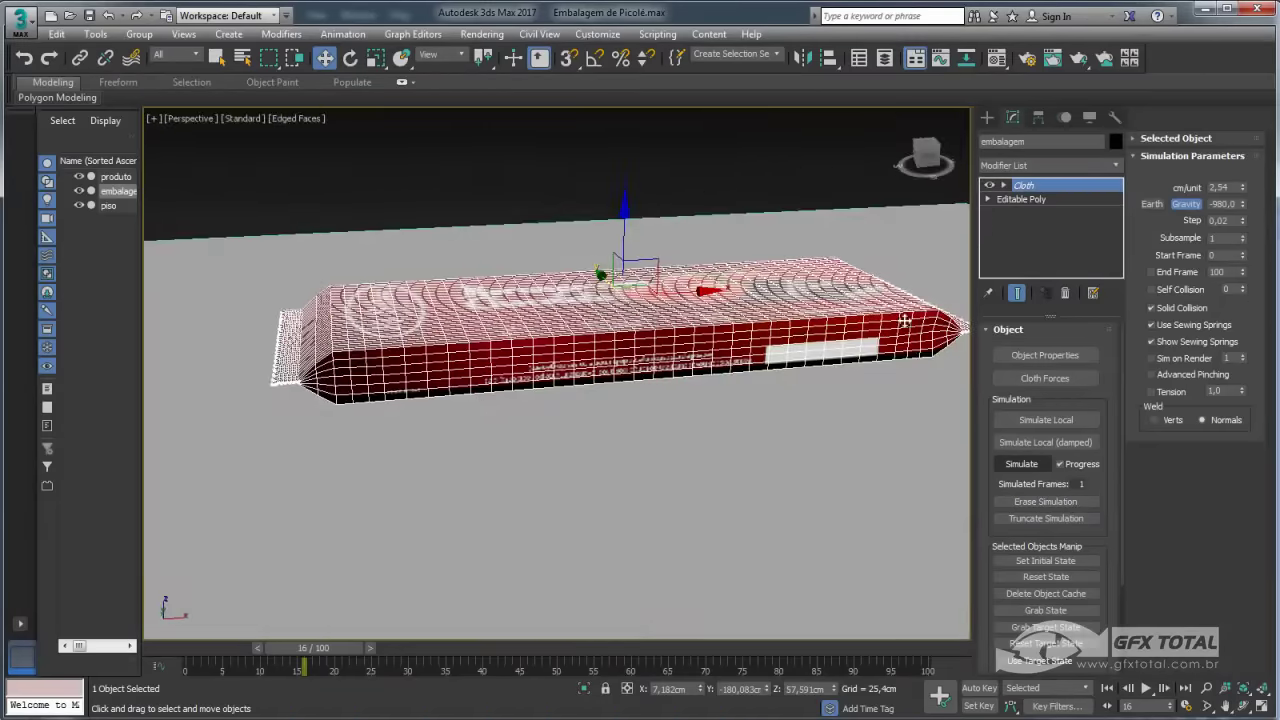
pyautogui.keyDown('alt'); pyautogui.moveTo(904, 320); pyautogui.dragTo(862, 352, button='middle'); pyautogui.keyUp('alt')
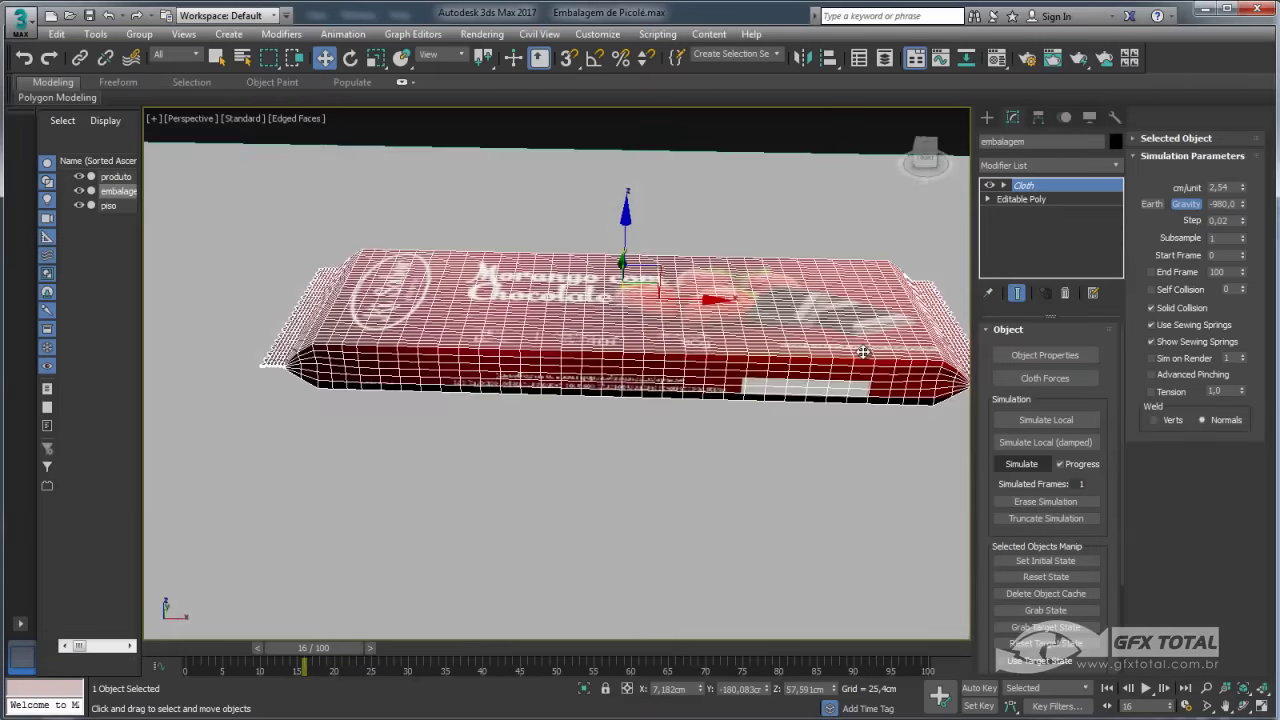
pyautogui.click(1005, 186)
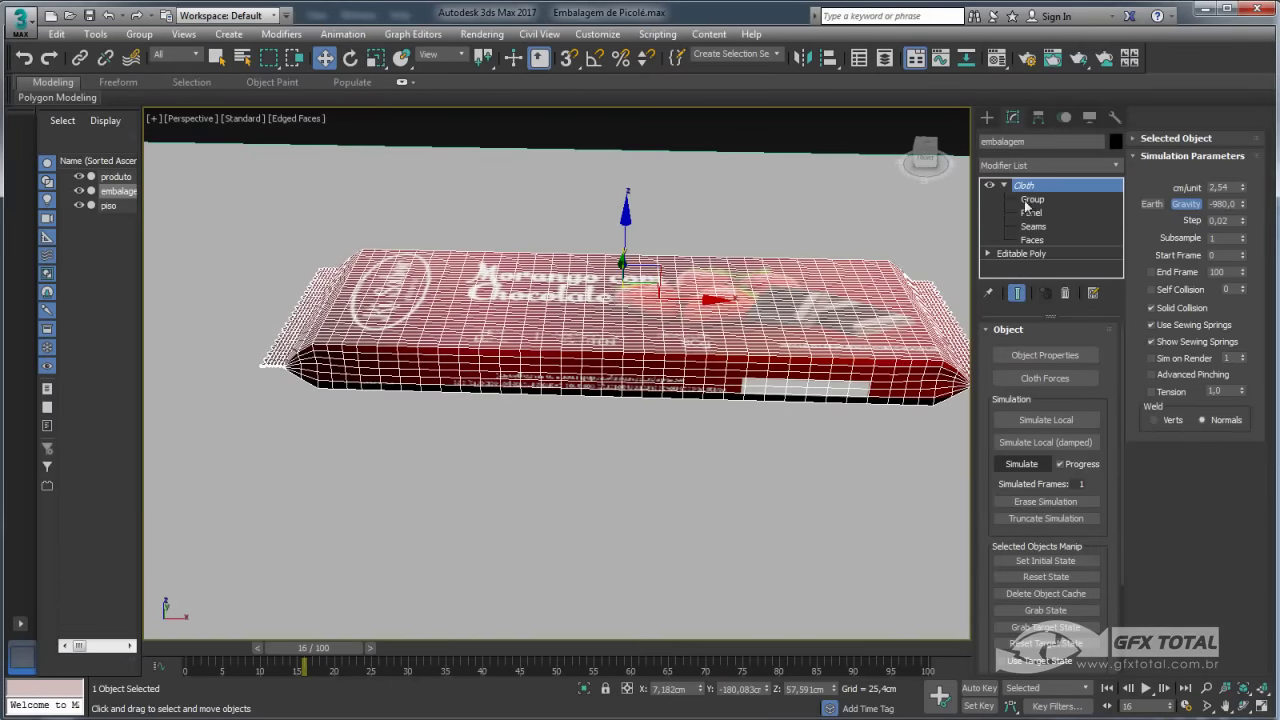
pyautogui.click(1031, 200)
# In a Front wireframe view, window-select the vertices of the wrapper's left tied end.
pyautogui.press('f')
pyautogui.press('F3')
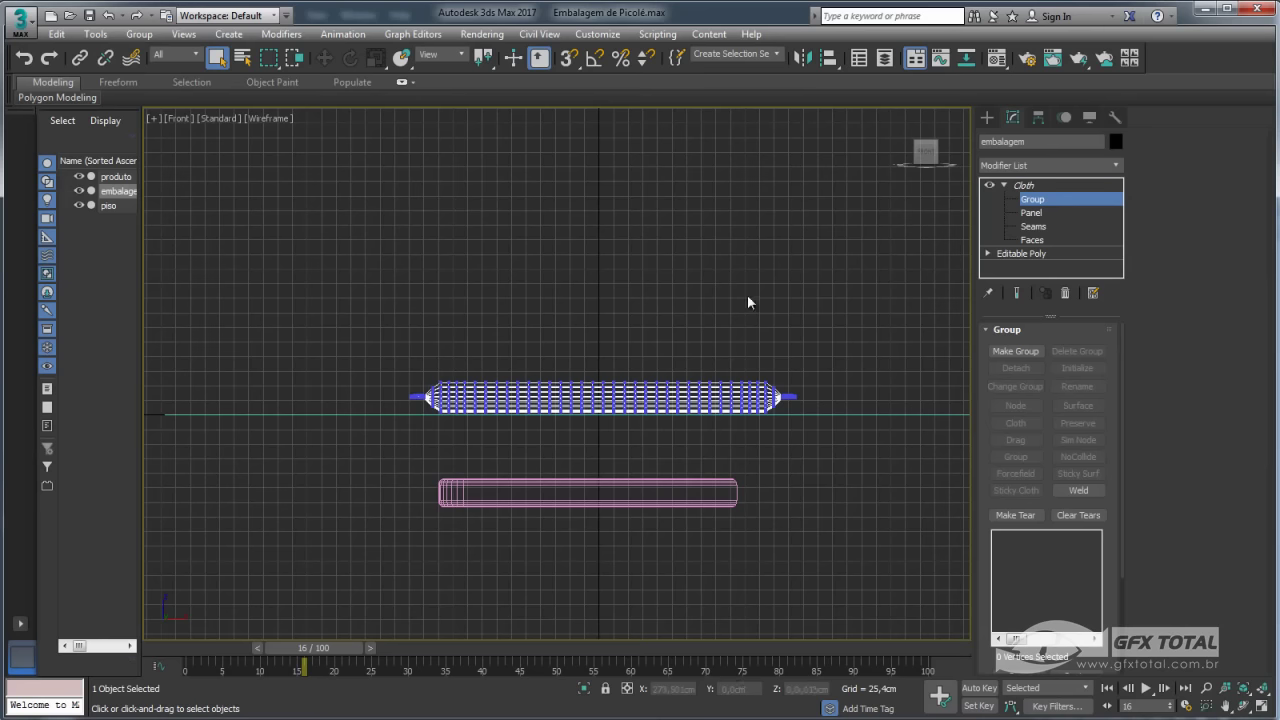
pyautogui.scroll(5, 424, 350)
pyautogui.moveTo(340, 354)
pyautogui.mouseDown(button='middle')
pyautogui.moveTo(397, 300)
pyautogui.moveTo(349, 293)
pyautogui.mouseUp(button='middle')
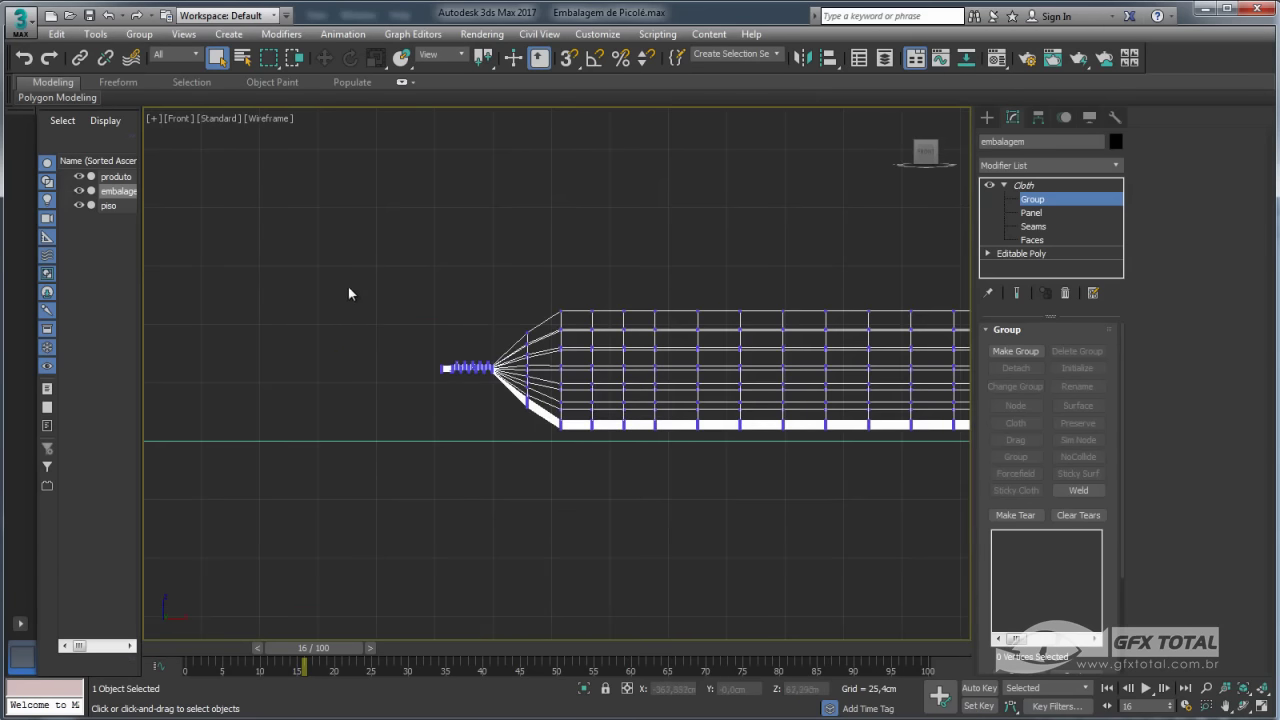
pyautogui.moveTo(499, 398); pyautogui.dragTo(580, 380)
pyautogui.scroll(3, 502, 368)
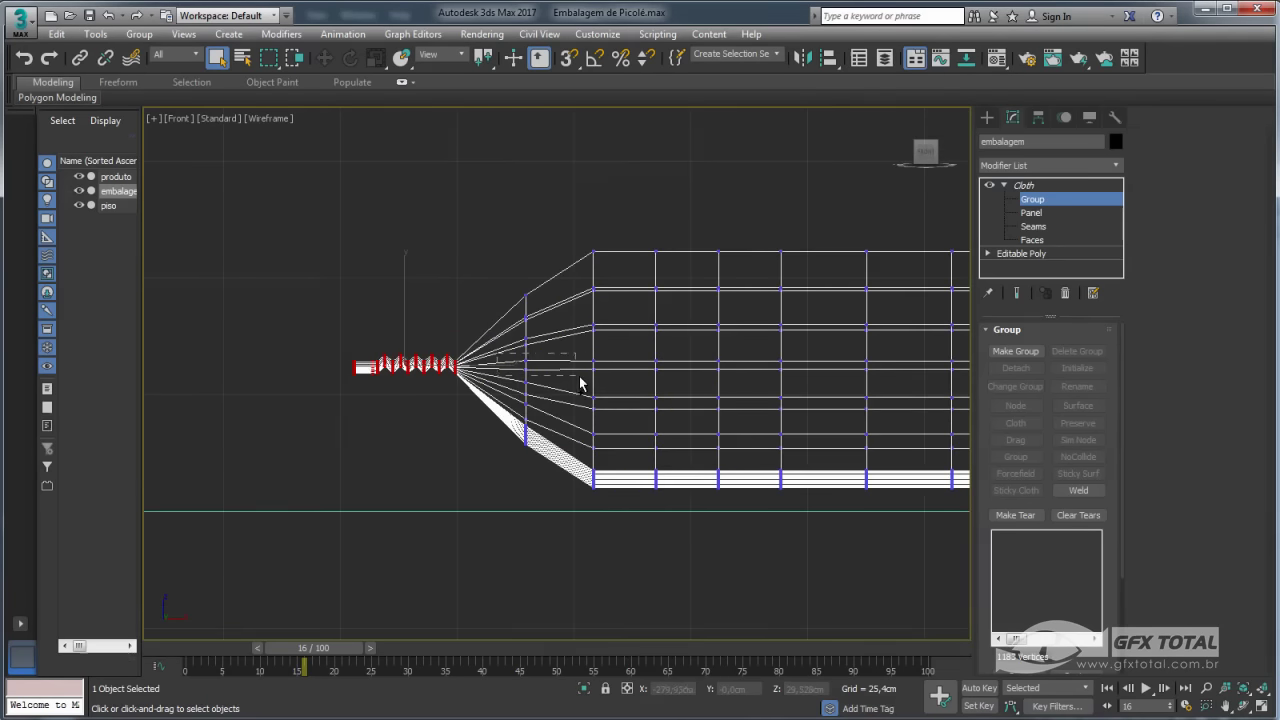
pyautogui.moveTo(557, 380)
pyautogui.mouseDown(button='middle')
pyautogui.moveTo(437, 378)
pyautogui.moveTo(386, 360)
pyautogui.mouseUp(button='middle')
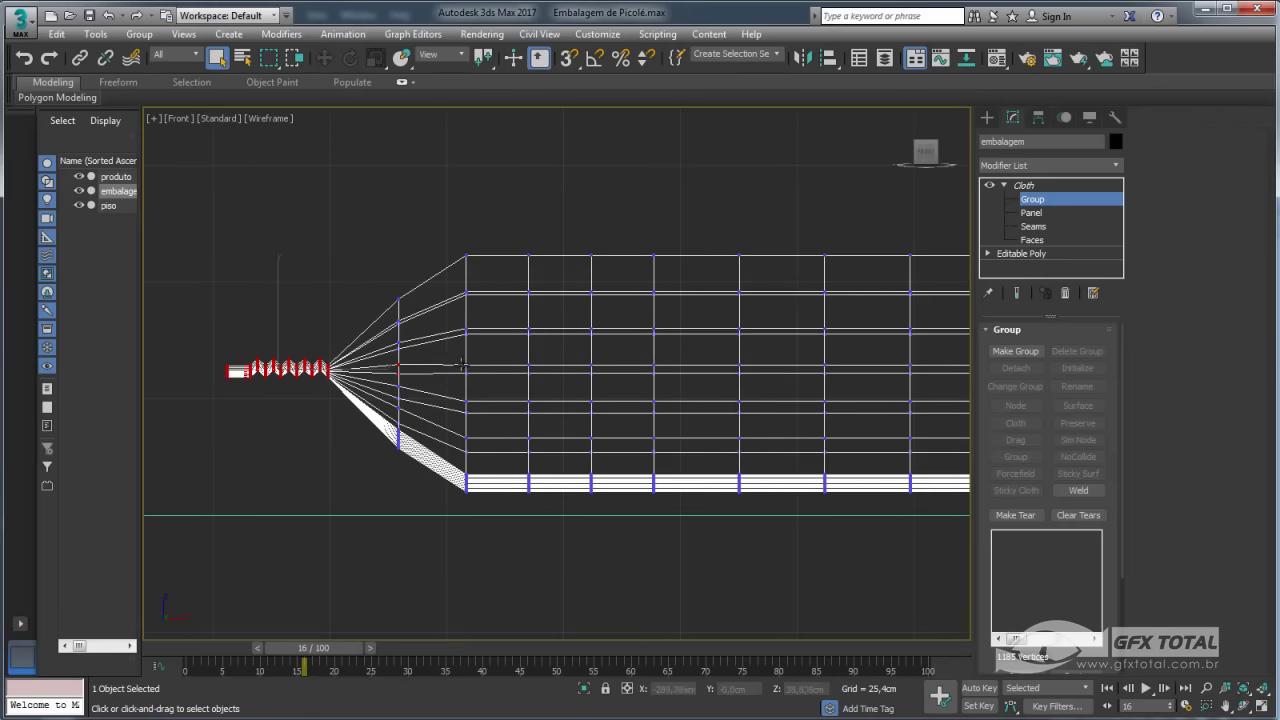
pyautogui.scroll(-5, 425, 366)
# Add the right tied end's vertices to the selection and return to Perspective.
pyautogui.moveTo(491, 366)
pyautogui.mouseDown(button='middle')
pyautogui.moveTo(692, 358)
pyautogui.moveTo(457, 360)
pyautogui.mouseUp(button='middle')
pyautogui.scroll(2, 729, 349)
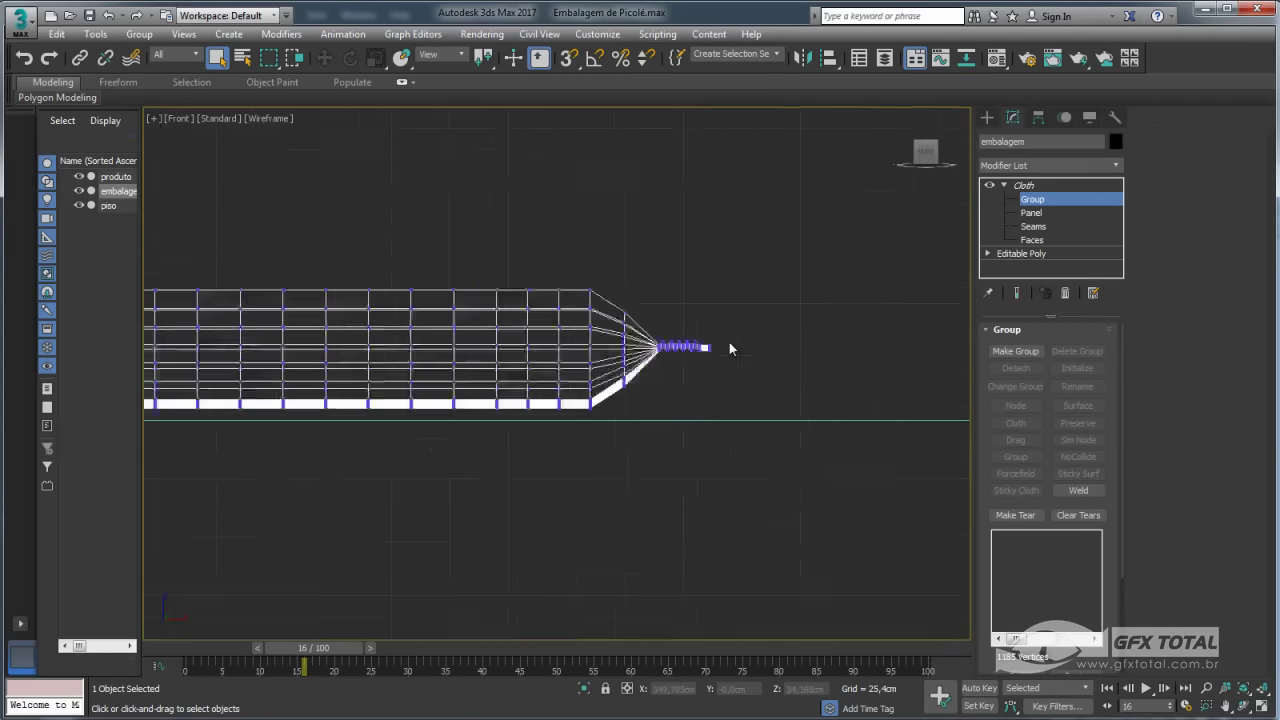
pyautogui.scroll(2, 722, 341)
pyautogui.moveTo(609, 366); pyautogui.dragTo(603, 360)
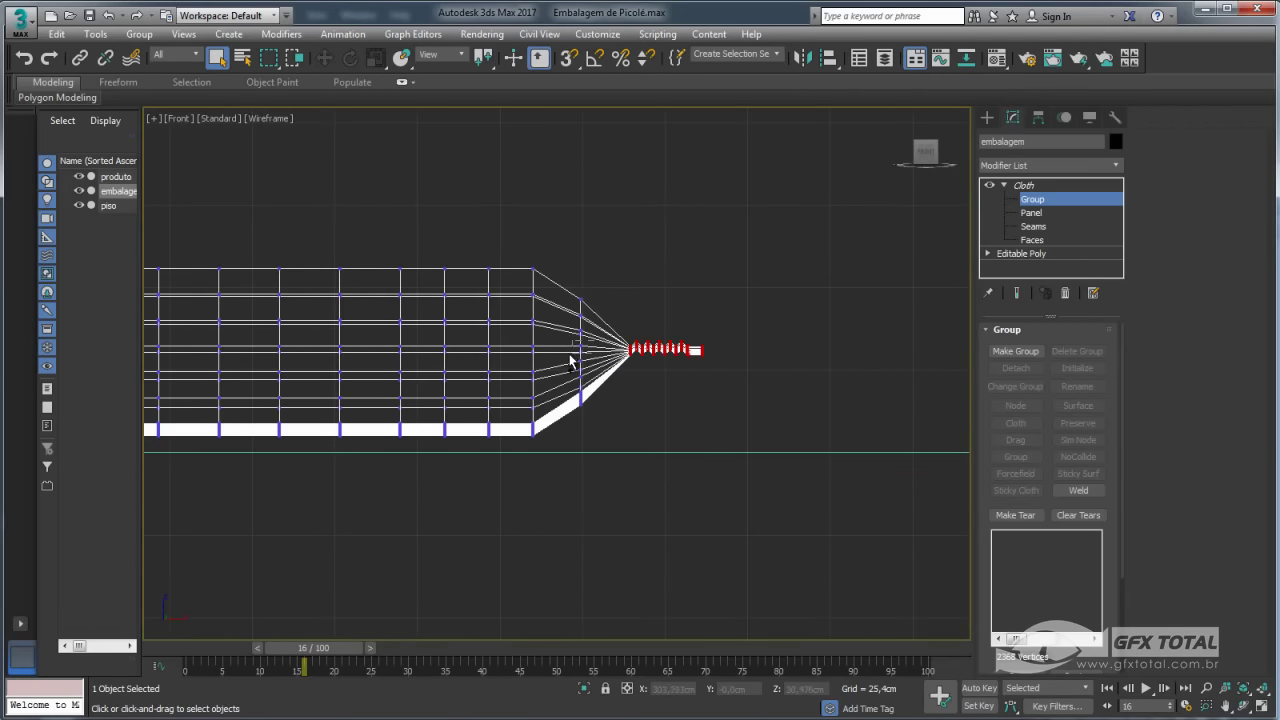
pyautogui.moveTo(580, 363); pyautogui.dragTo(600, 380, button='middle')
pyautogui.press('p')
pyautogui.scroll(-3, 560, 360)
pyautogui.scroll(3, 877, 437)
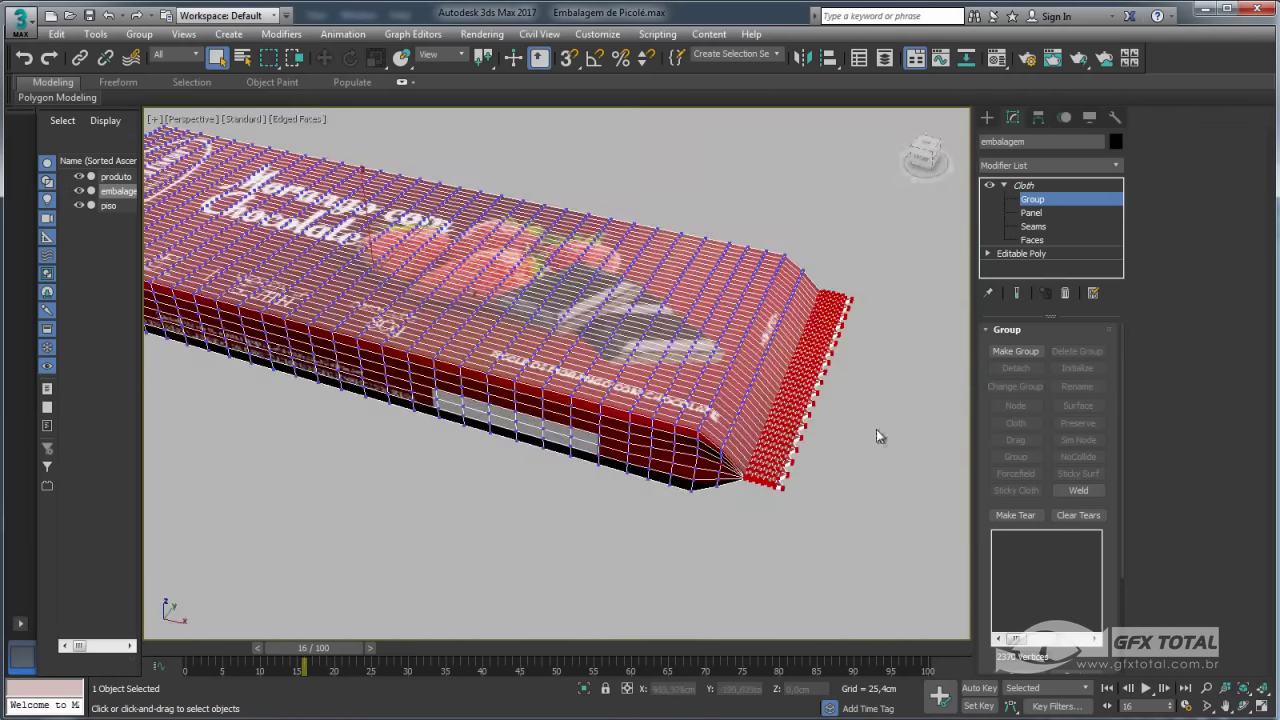
# Make a Cloth group named 'trava' from the selected end vertices.
pyautogui.click(1015, 350)
pyautogui.moveTo(606, 307); pyautogui.dragTo(623, 224)
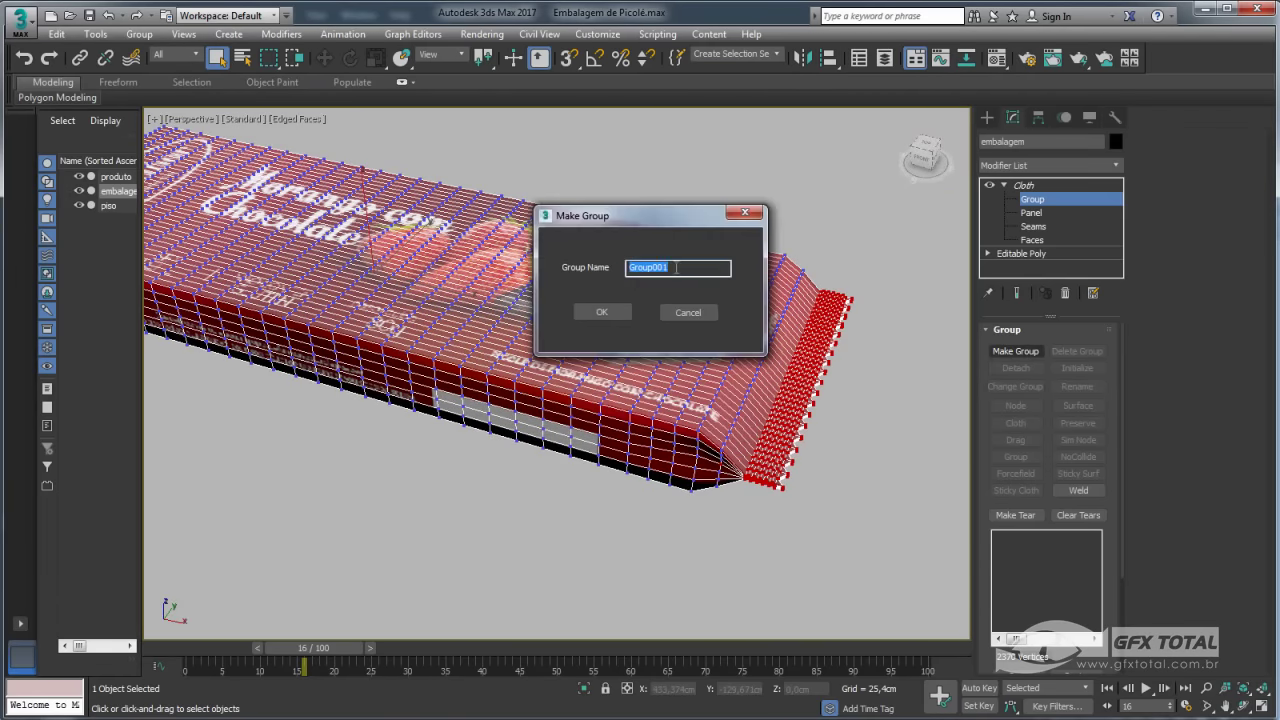
pyautogui.write('tr')
pyautogui.write('ava')
pyautogui.press('Return')
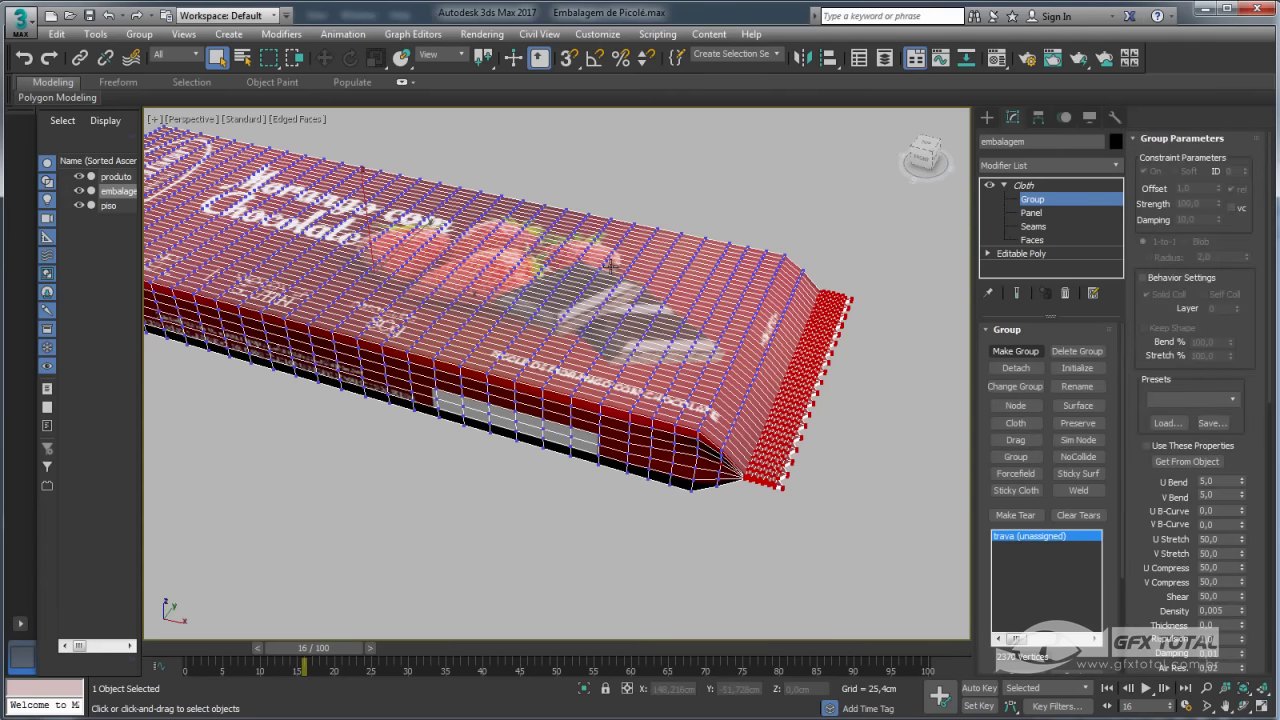
pyautogui.keyDown('alt'); pyautogui.moveTo(614, 384); pyautogui.dragTo(601, 364, button='middle'); pyautogui.keyUp('alt')
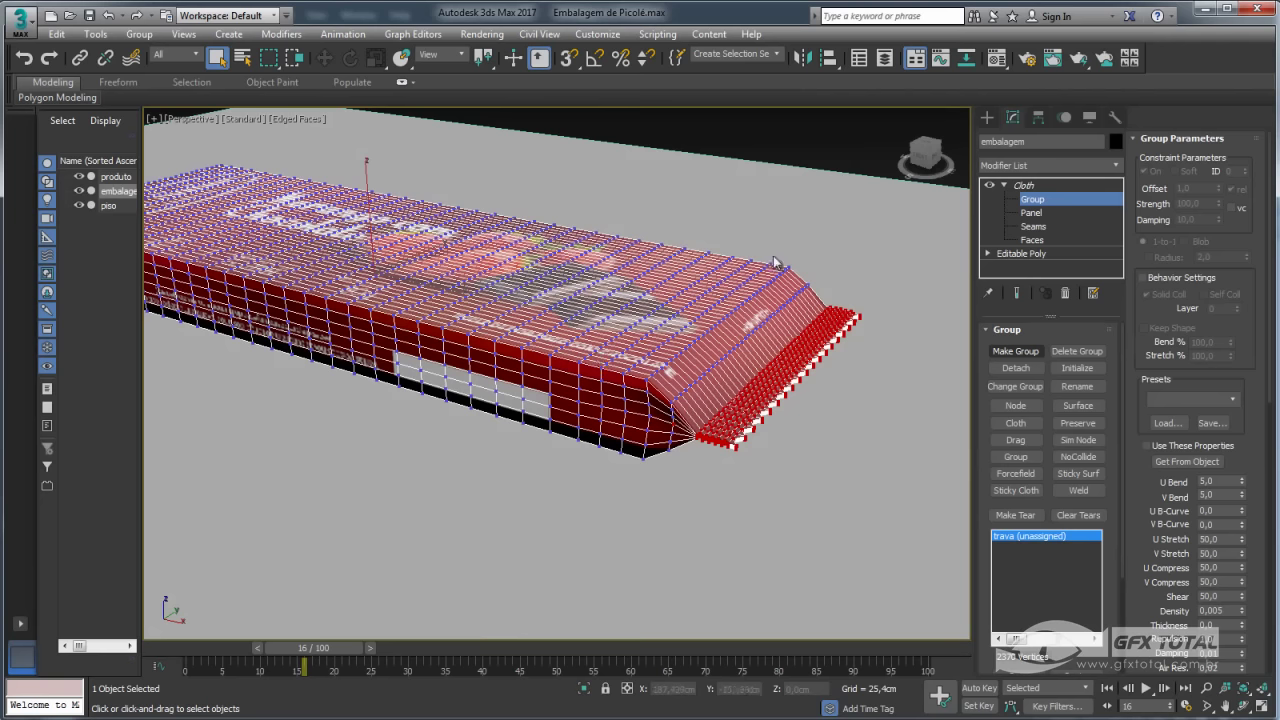
# Set the trava group to Preserve and return to the Cloth object level.
pyautogui.click(1083, 425)
pyautogui.keyDown('alt'); pyautogui.moveTo(798, 300); pyautogui.dragTo(798, 266, button='middle'); pyautogui.keyUp('alt')
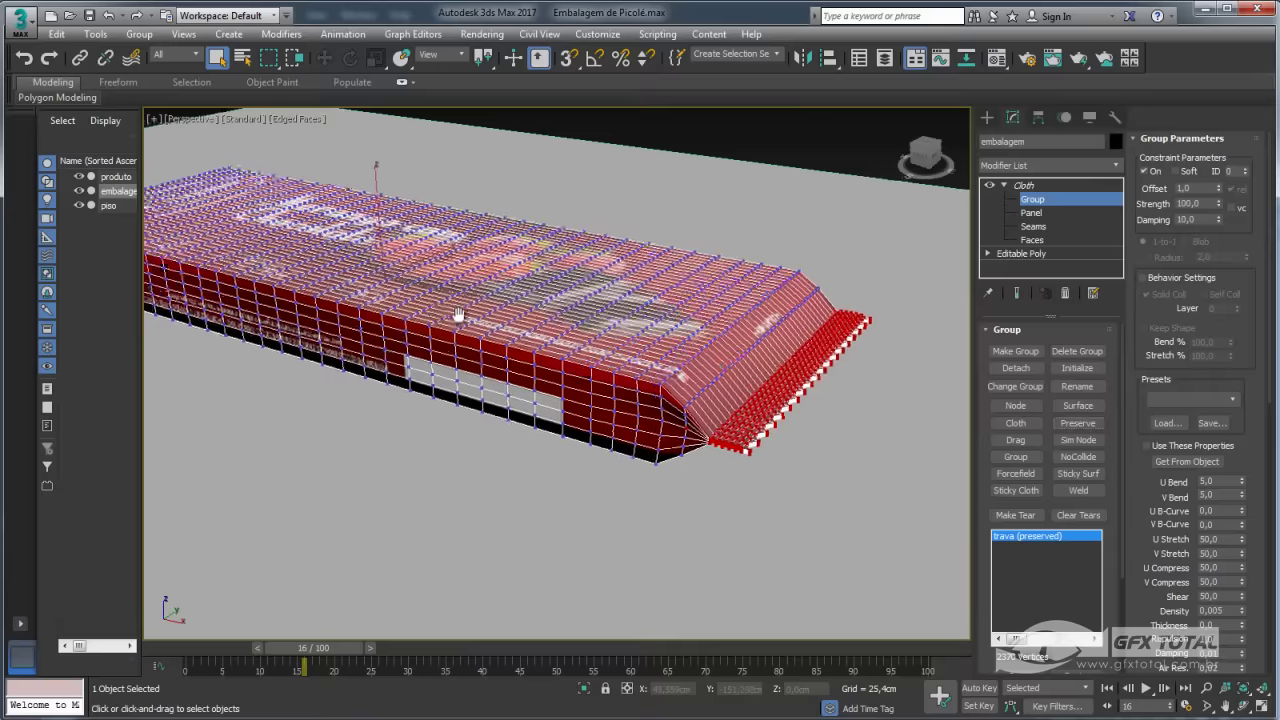
pyautogui.click(1062, 198)
pyautogui.keyDown('alt'); pyautogui.moveTo(700, 350); pyautogui.dragTo(738, 401, button='middle'); pyautogui.keyUp('alt')
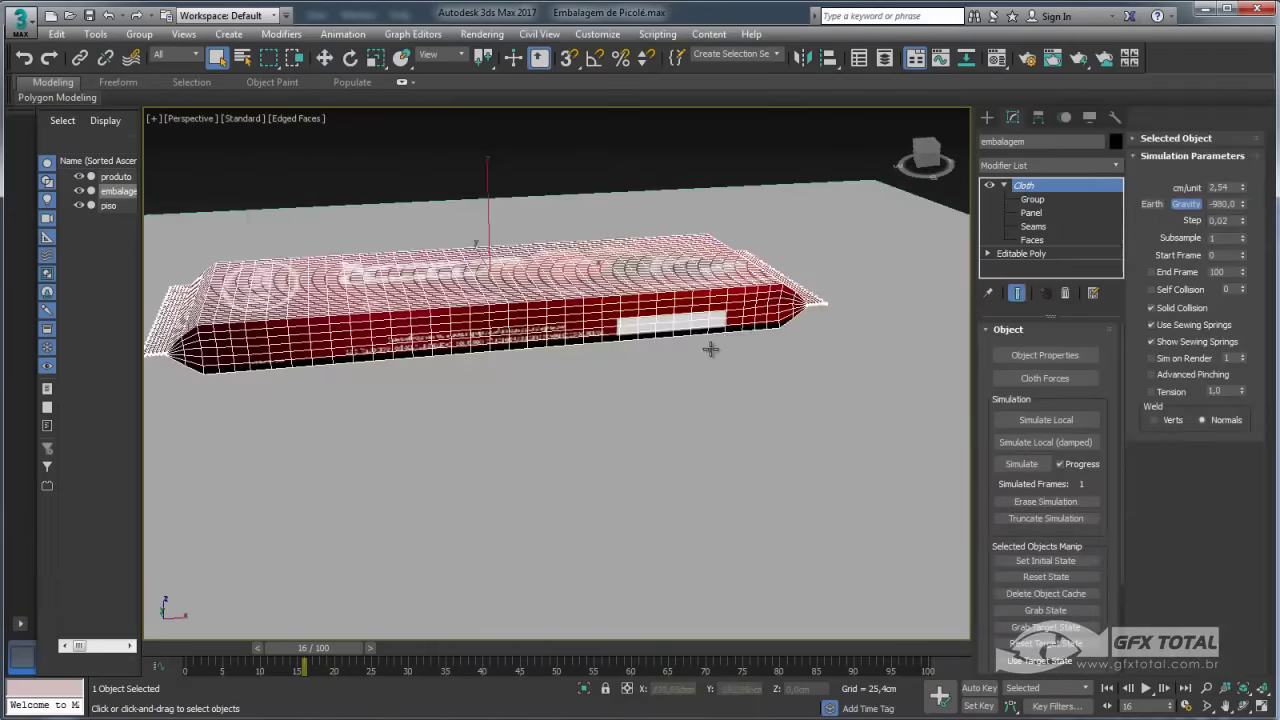
# Hide piso and produto via the quad menu, then select embalagem.
pyautogui.rightClick(738, 401)
pyautogui.click(787, 350)
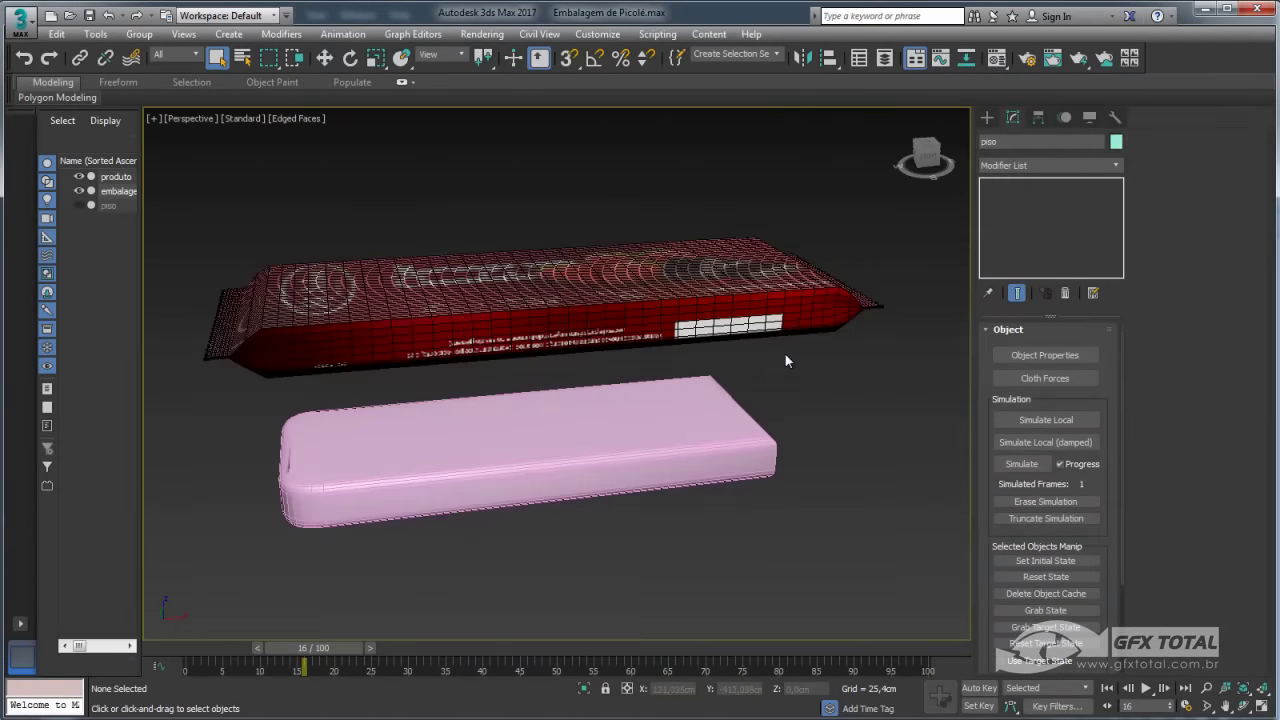
pyautogui.click(706, 420)
pyautogui.rightClick(737, 390)
pyautogui.click(773, 376)
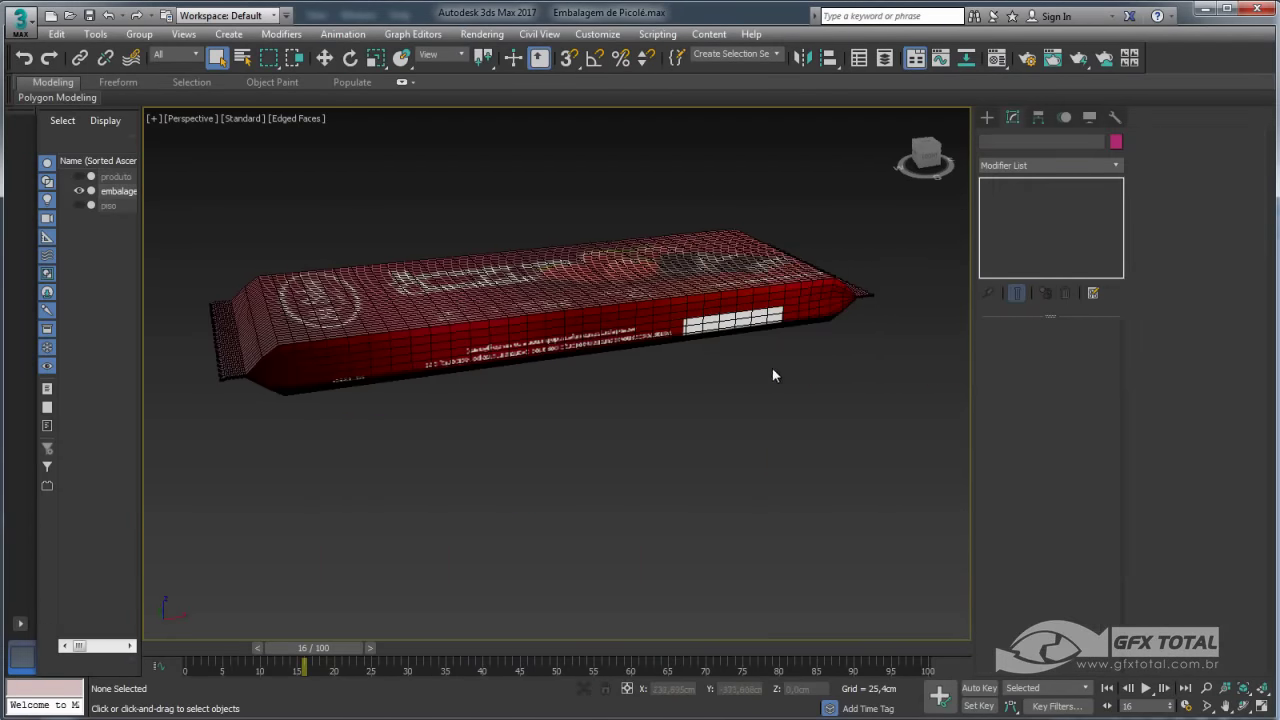
pyautogui.click(766, 290)
# Run a test cloth simulation on embalagem and erase it.
pyautogui.click(1022, 463)
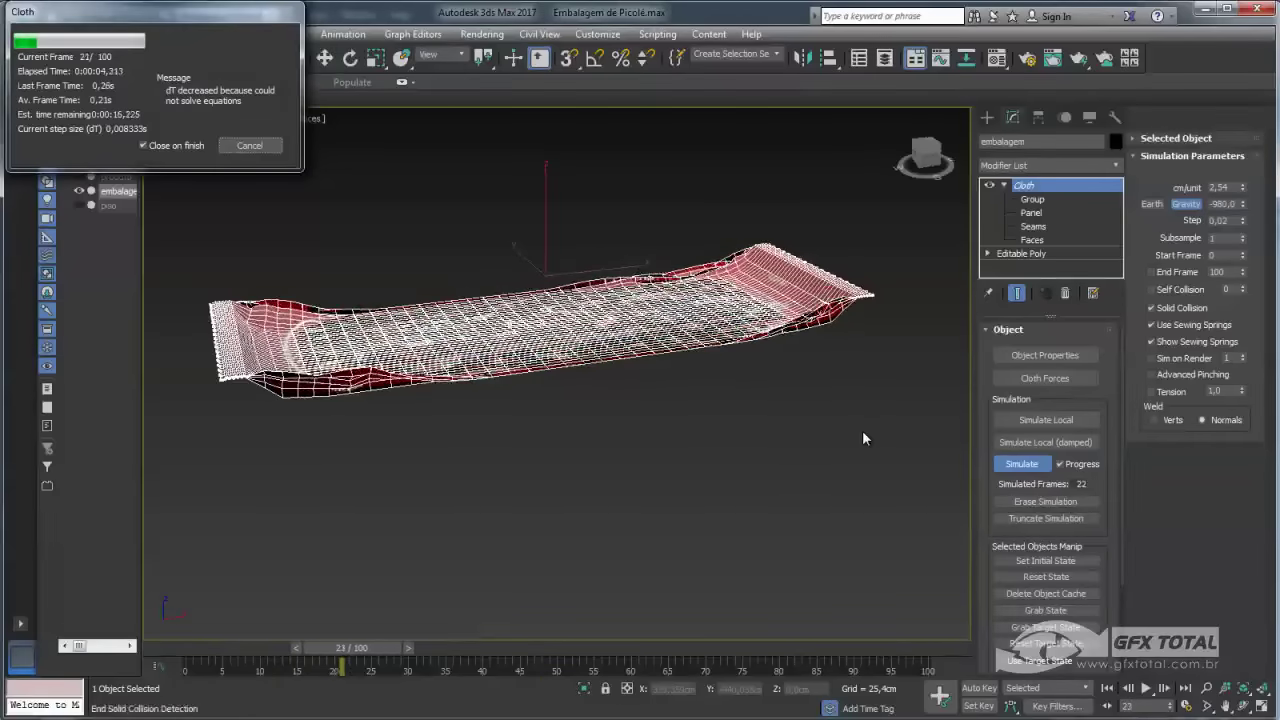
pyautogui.click(1043, 501)
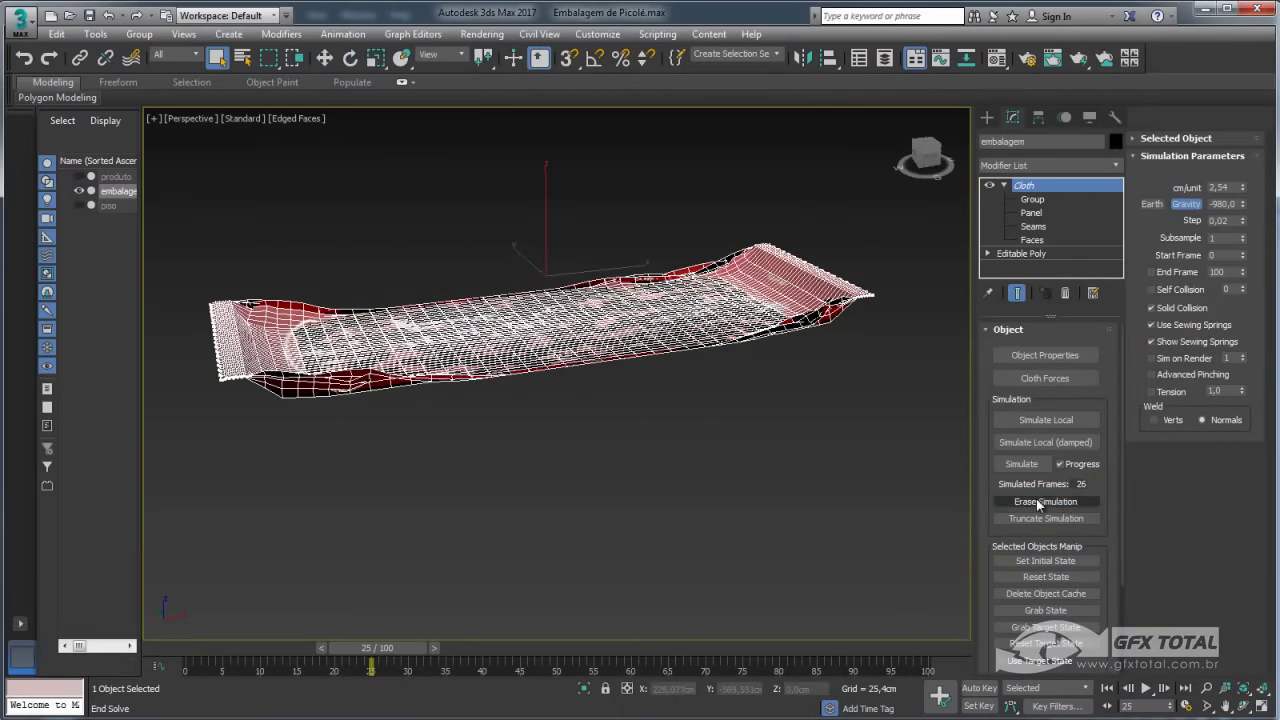
pyautogui.keyDown('alt'); pyautogui.moveTo(749, 438); pyautogui.dragTo(464, 596, button='middle'); pyautogui.keyUp('alt')
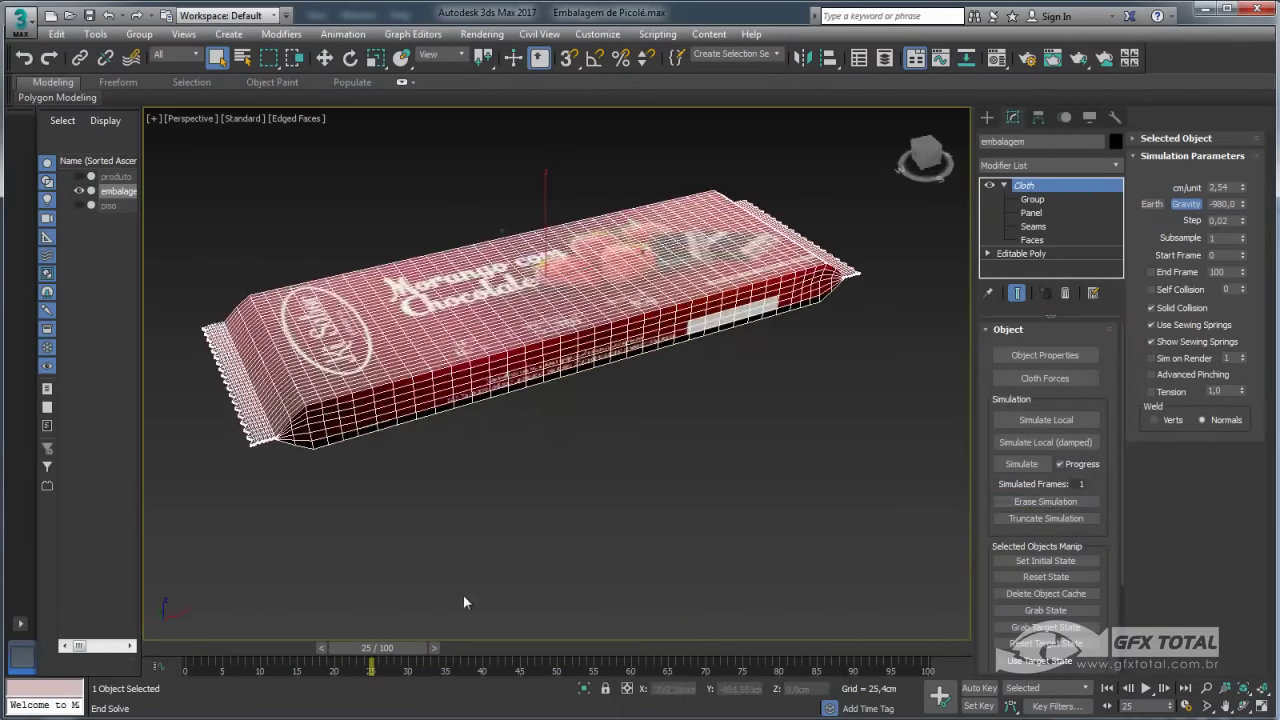
pyautogui.keyDown('alt'); pyautogui.moveTo(488, 528); pyautogui.dragTo(888, 305, button='middle'); pyautogui.keyUp('alt')
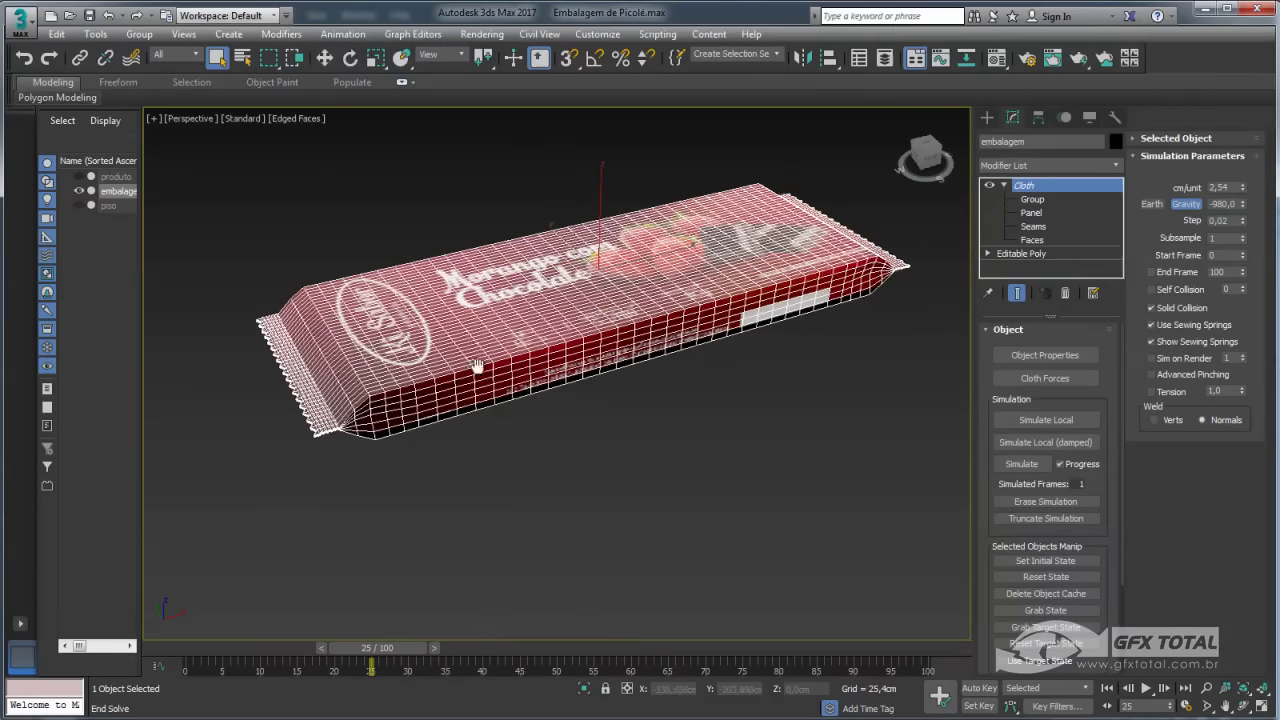
# Open the Cloth Object Properties for the simulation objects.
pyautogui.scroll(5, 385, 422)
pyautogui.scroll(-3, 385, 422)
pyautogui.scroll(-2, 385, 422)
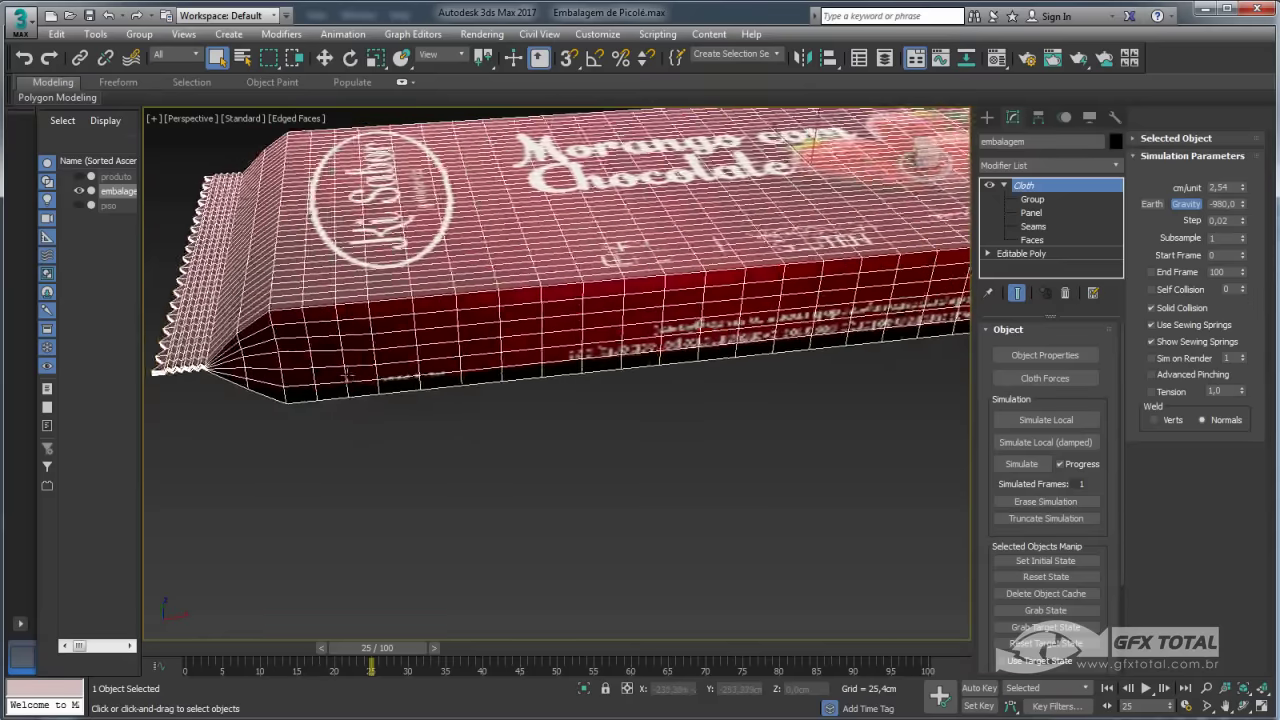
pyautogui.scroll(-5, 385, 422)
pyautogui.keyDown('alt'); pyautogui.moveTo(757, 325); pyautogui.dragTo(760, 354, button='middle'); pyautogui.keyUp('alt')
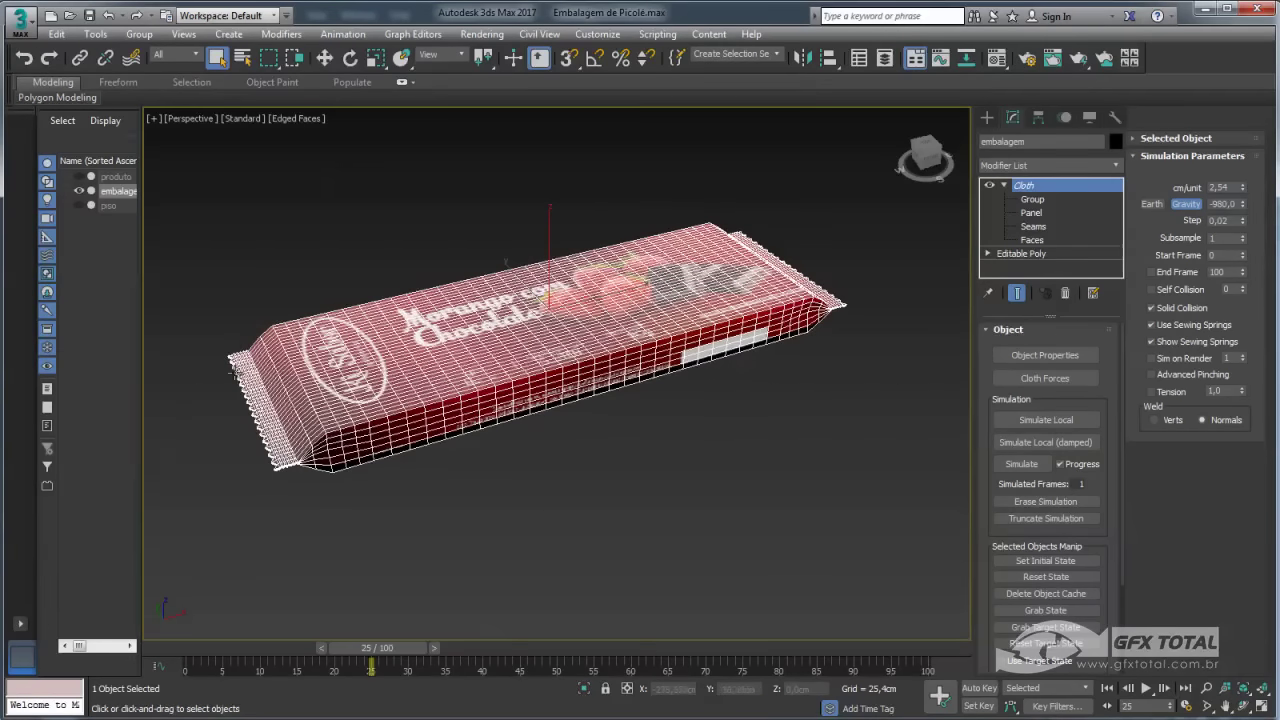
pyautogui.moveTo(268, 289); pyautogui.dragTo(288, 290, button='middle')
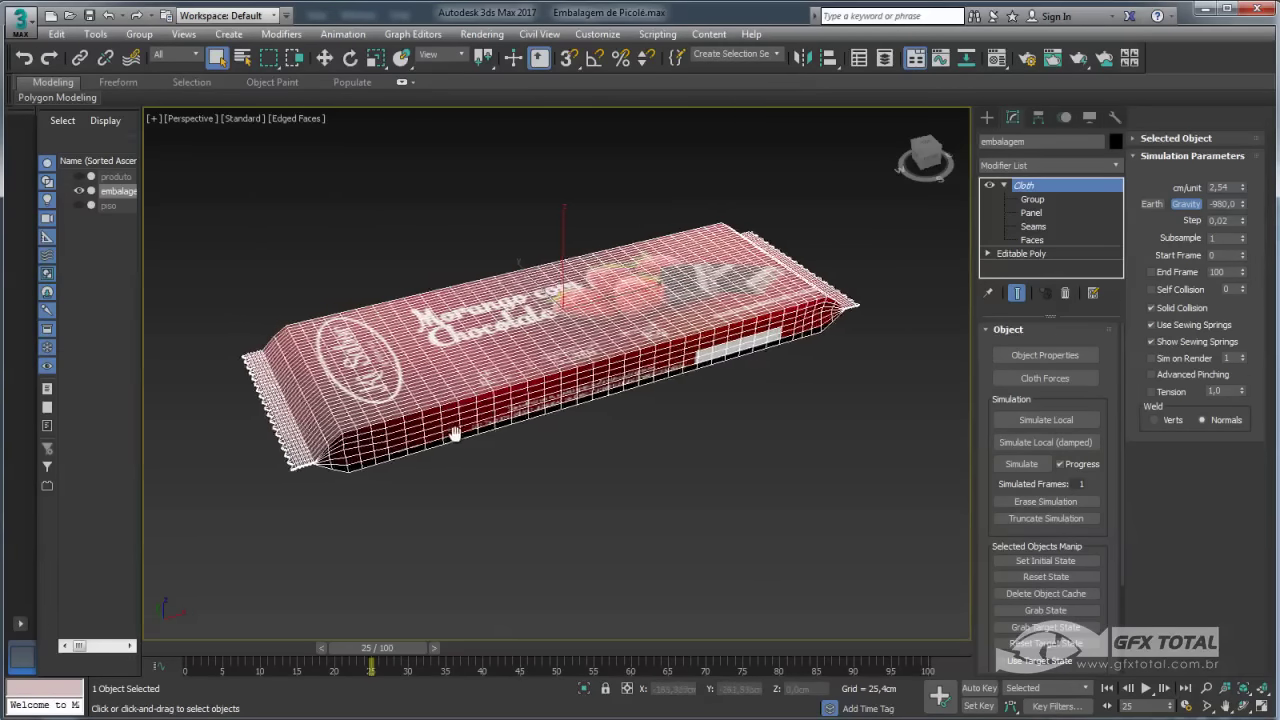
pyautogui.click(1036, 357)
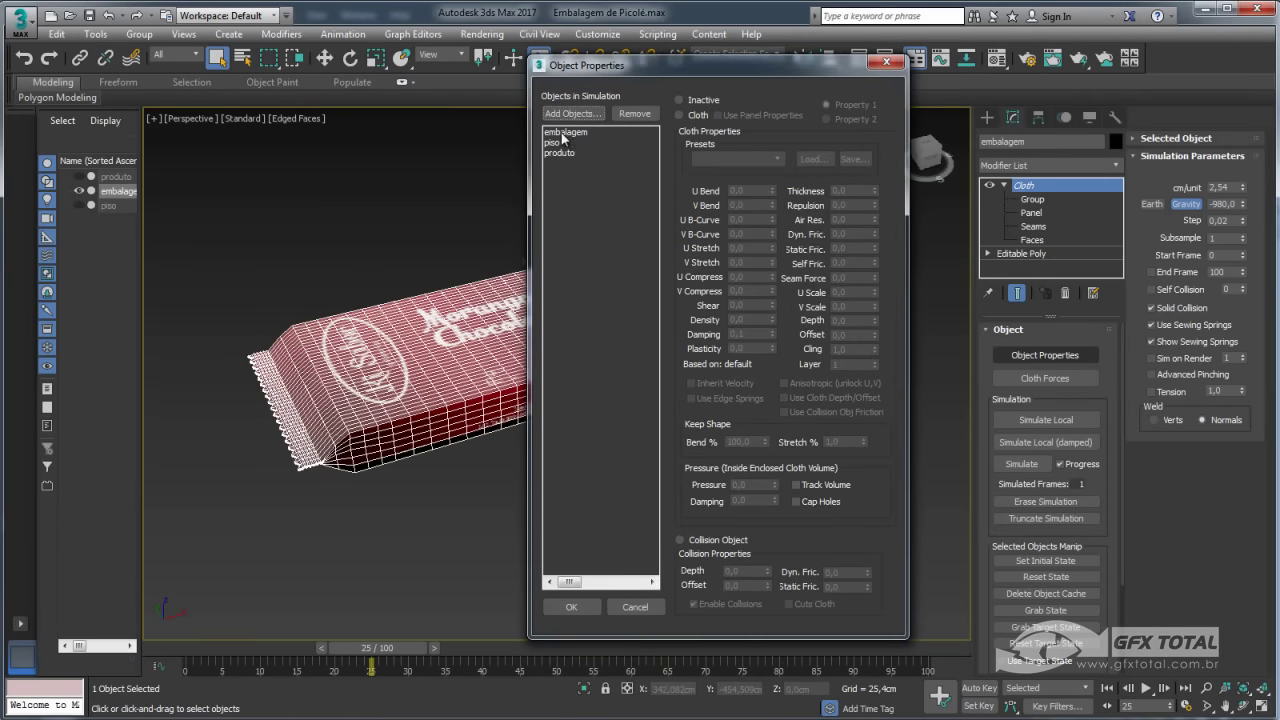
# Set embalagem's cloth Pressure to 5,9 and confirm with OK.
pyautogui.click(566, 132)
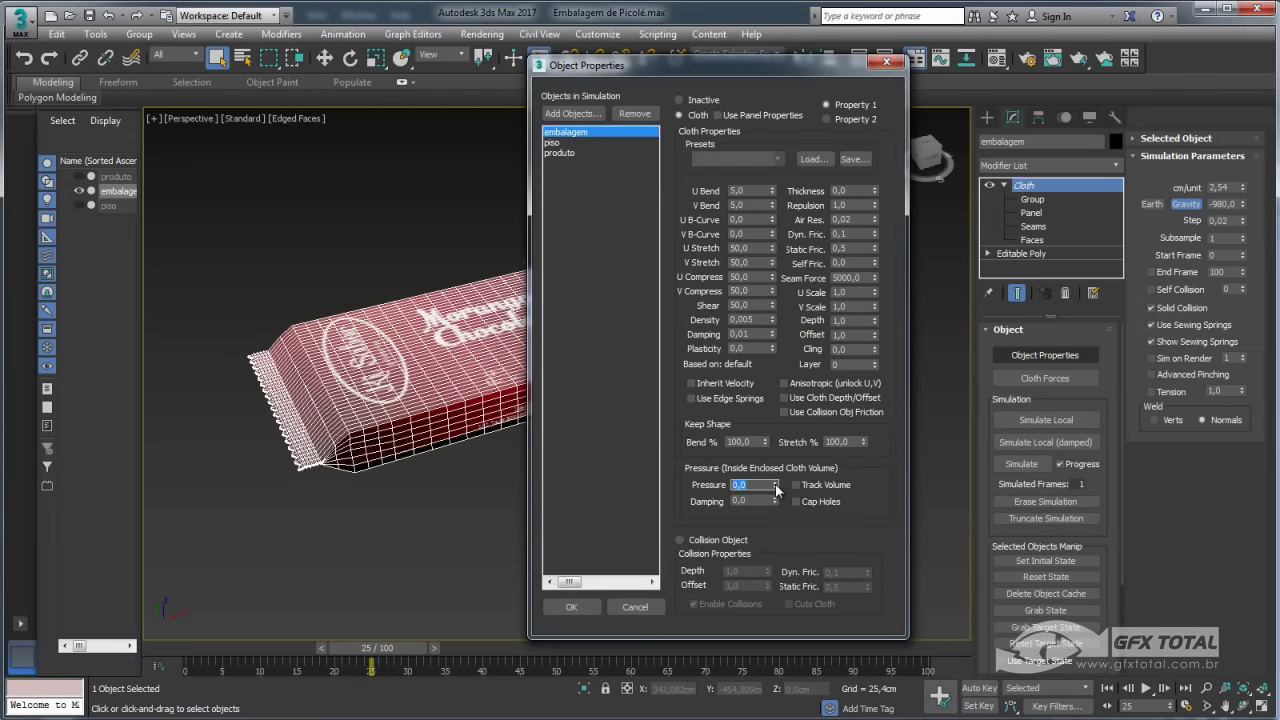
pyautogui.moveTo(777, 486); pyautogui.dragTo(769, 432)
pyautogui.click(571, 607)
# Run a trial simulation, stop it, and erase it to reset the wrapper.
pyautogui.click(995, 466)
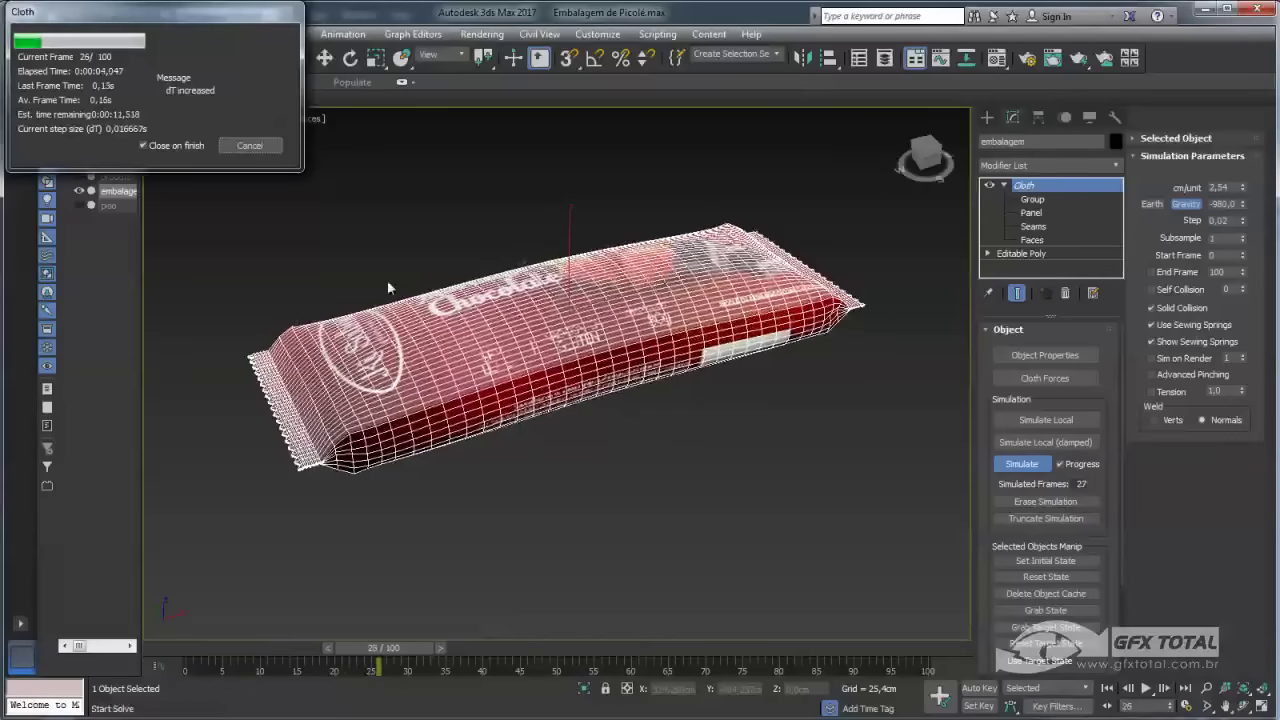
pyautogui.click(249, 145)
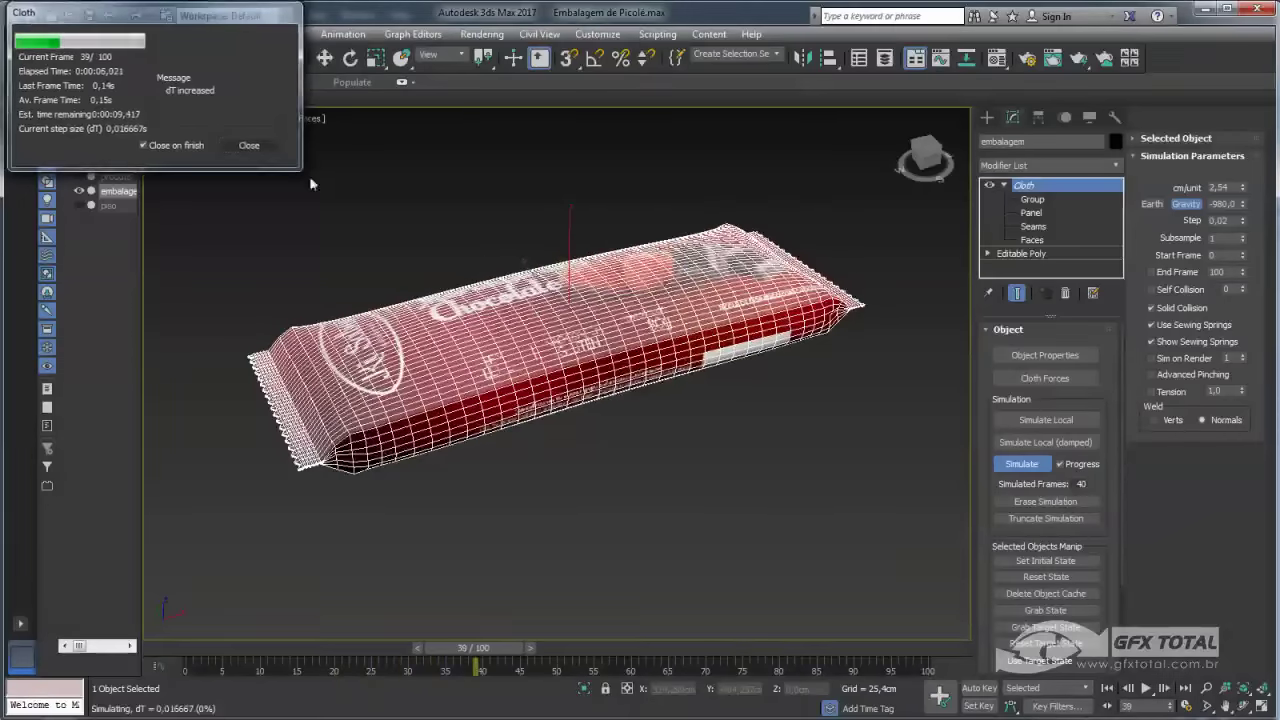
pyautogui.click(1045, 501)
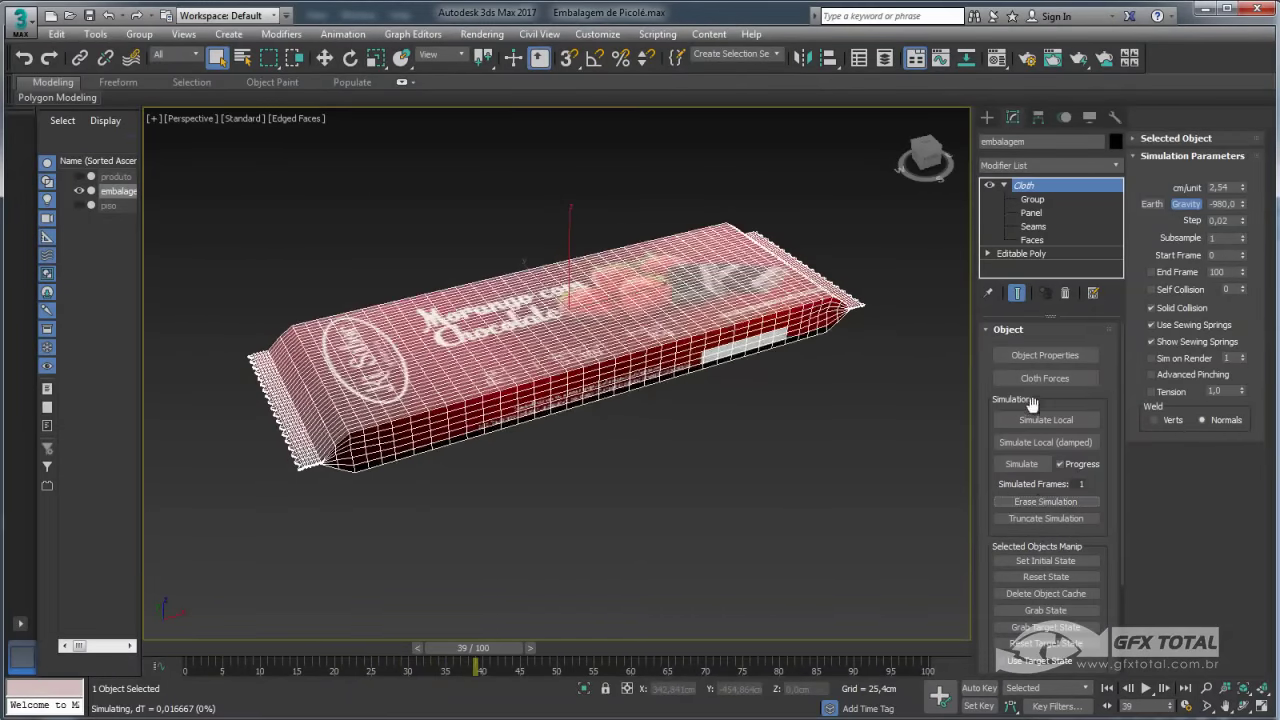
# Set embalagem's Pressure to 10, run a test simulation, then erase it.
pyautogui.click(1031, 355)
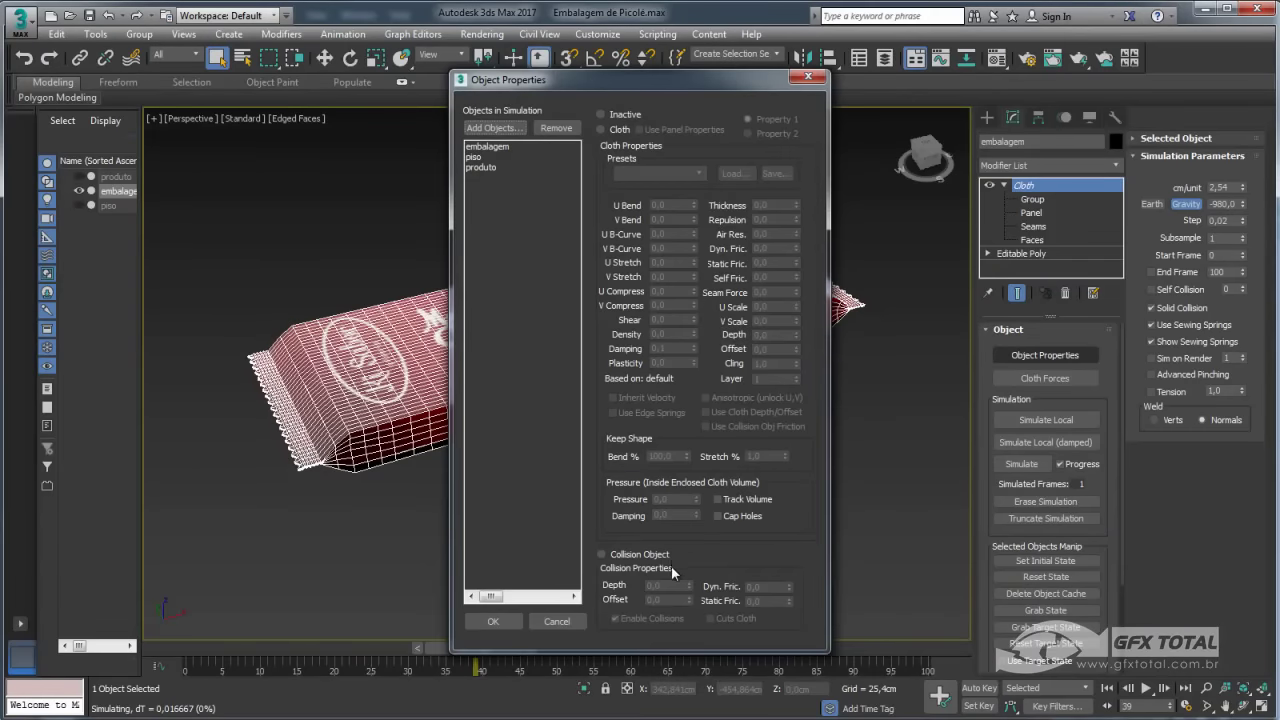
pyautogui.click(490, 147)
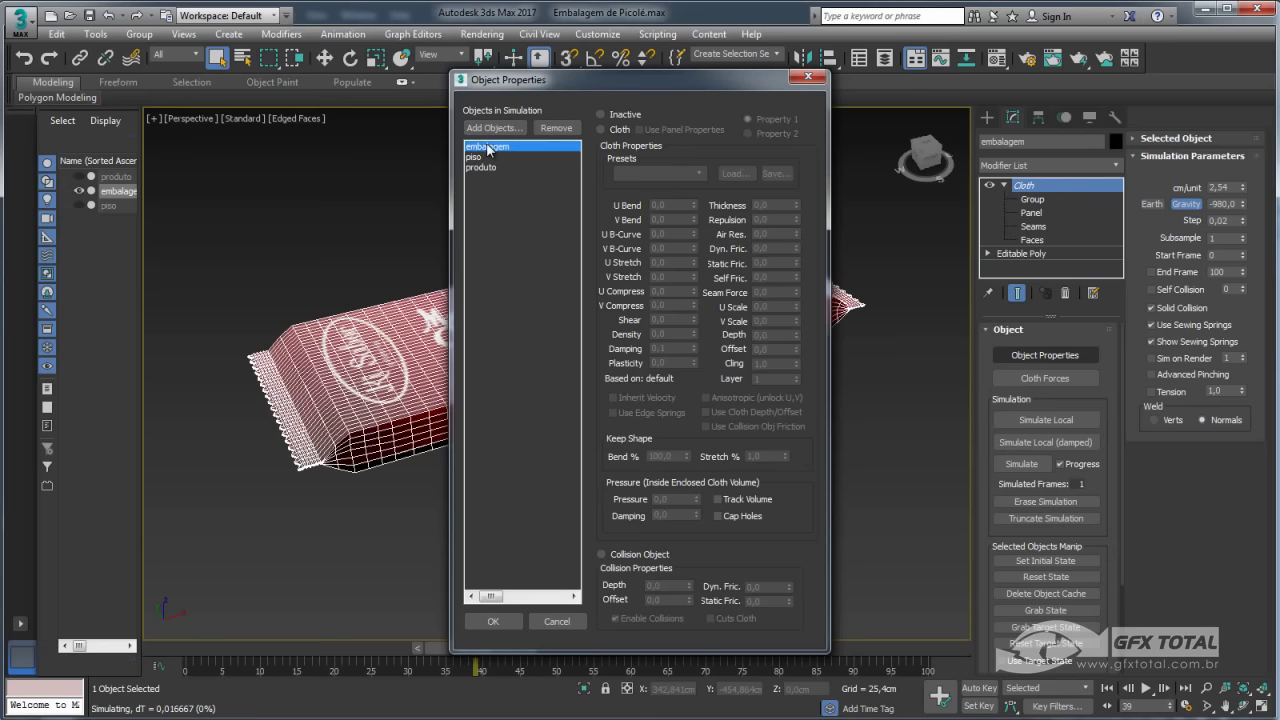
pyautogui.moveTo(679, 498); pyautogui.dragTo(635, 498)
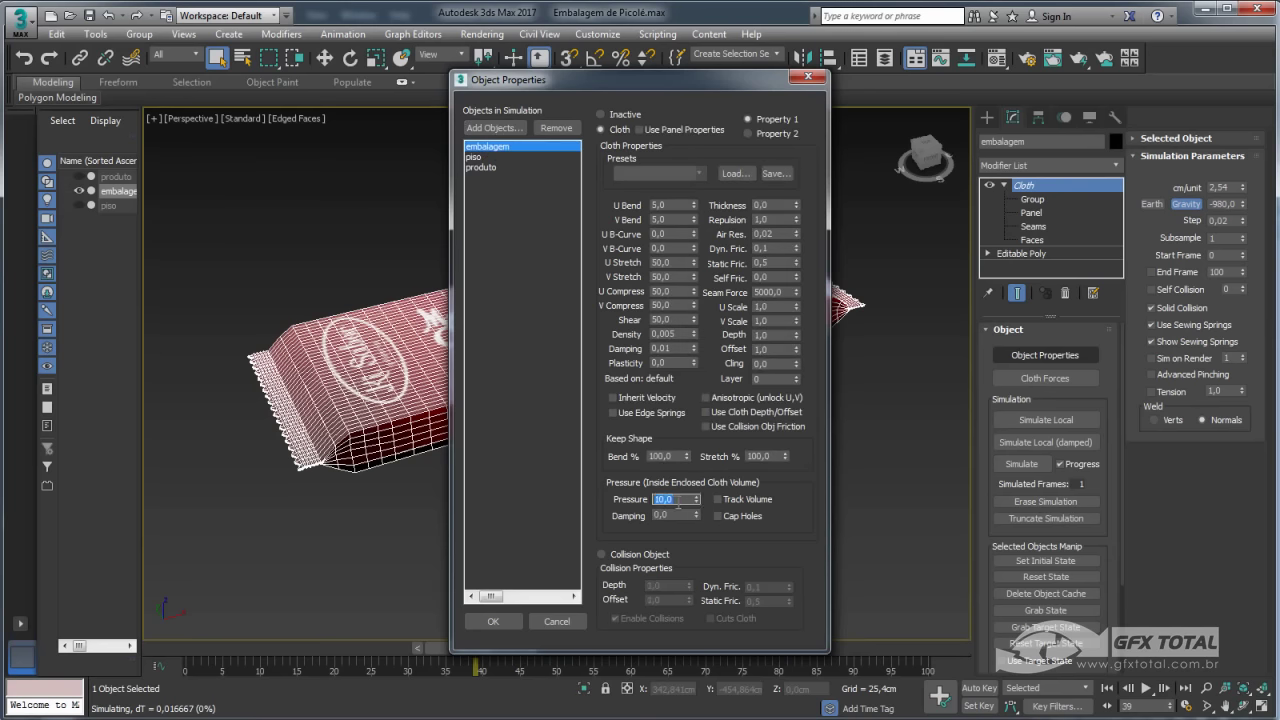
pyautogui.click(493, 621)
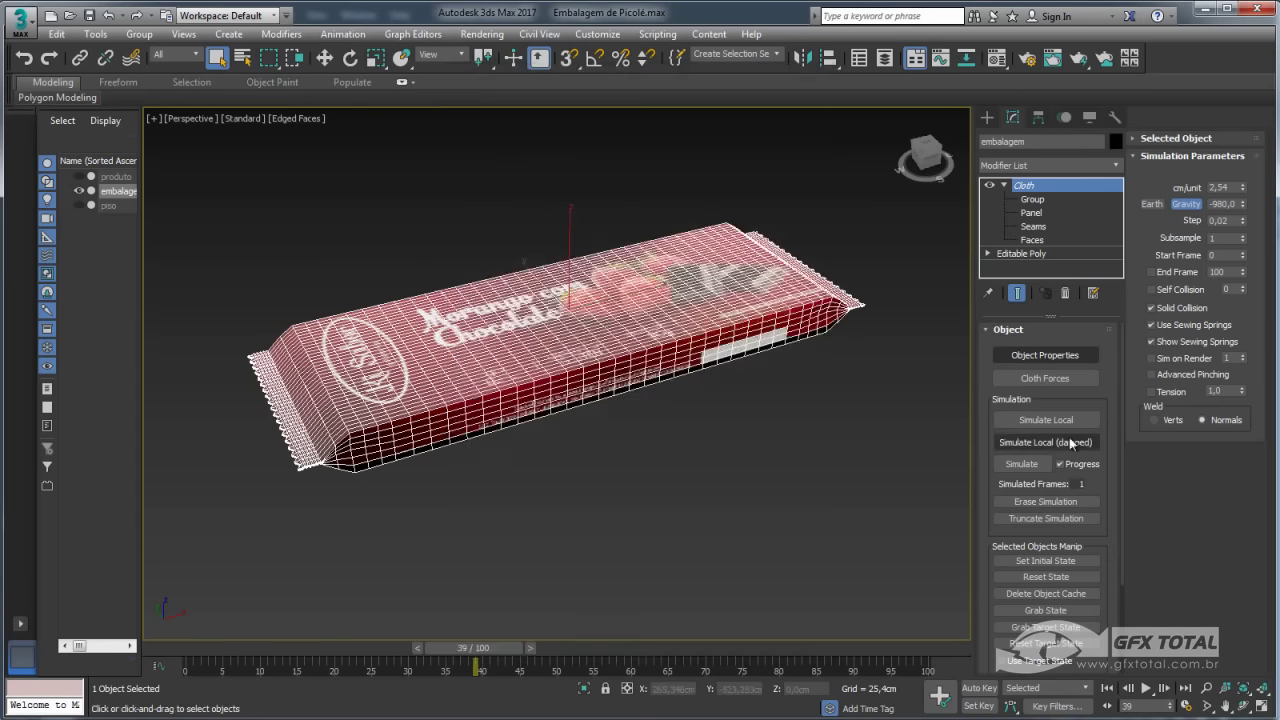
pyautogui.click(1021, 464)
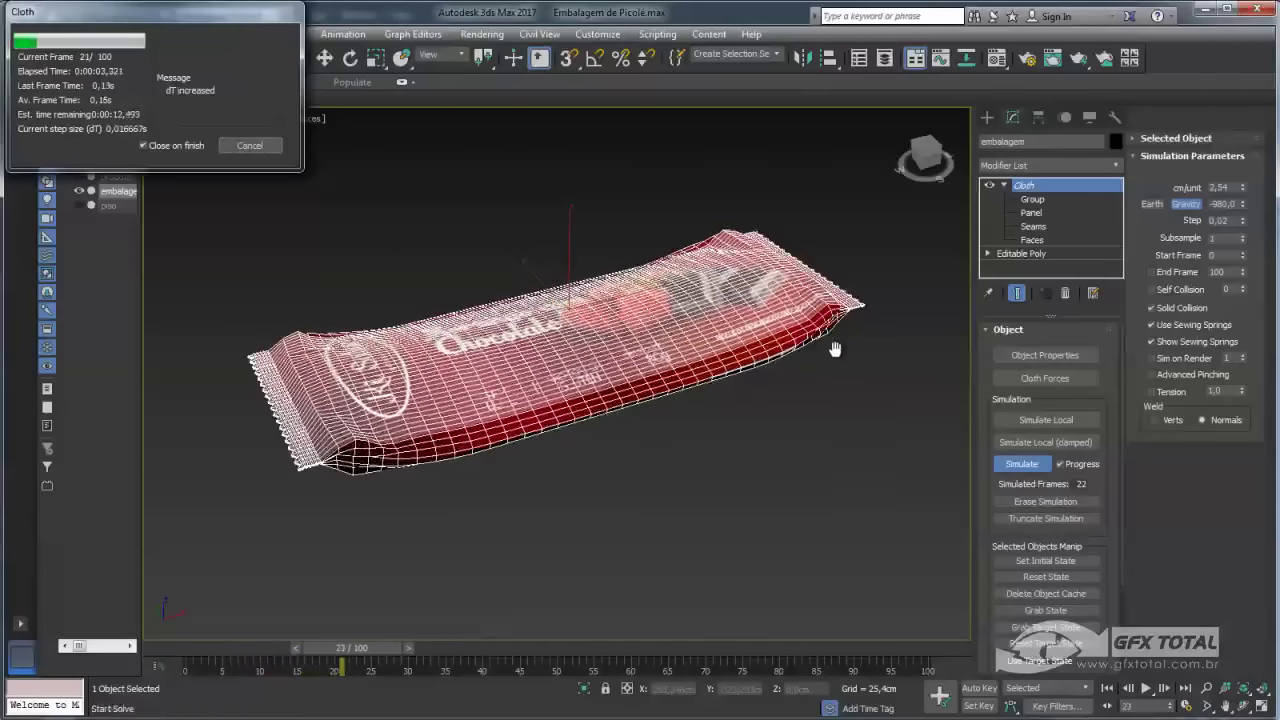
pyautogui.click(249, 145)
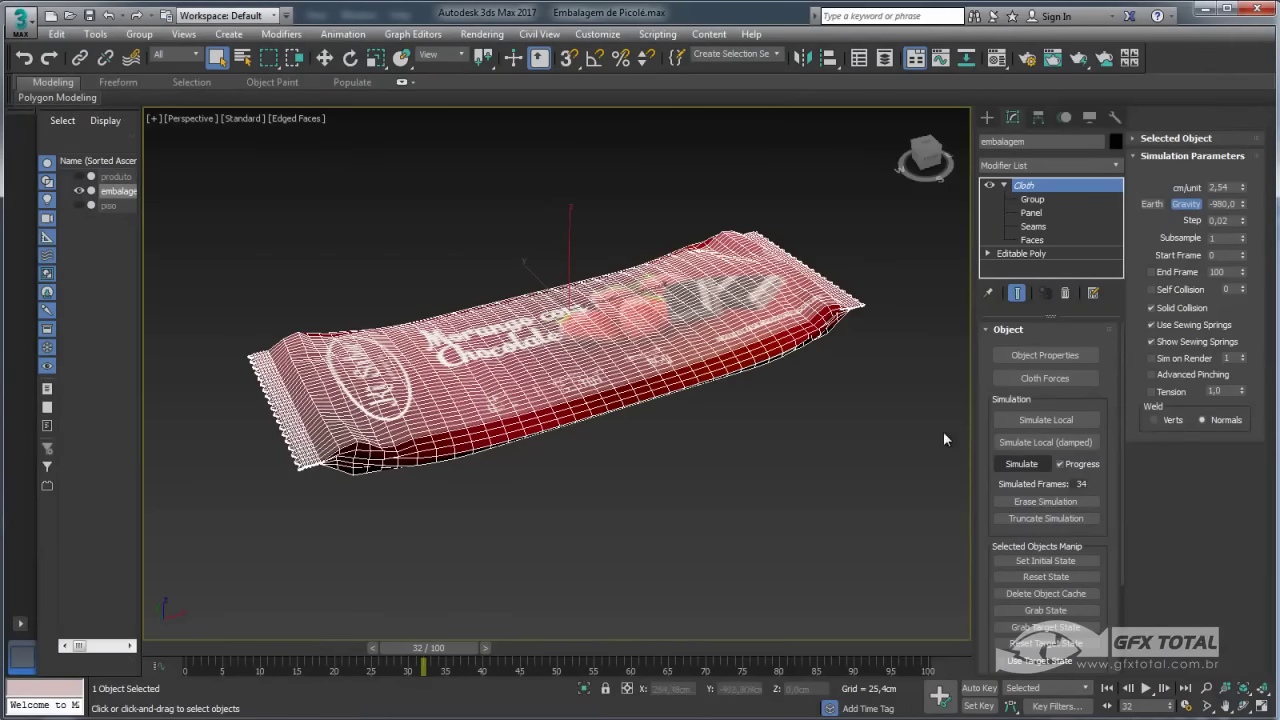
pyautogui.click(1030, 500)
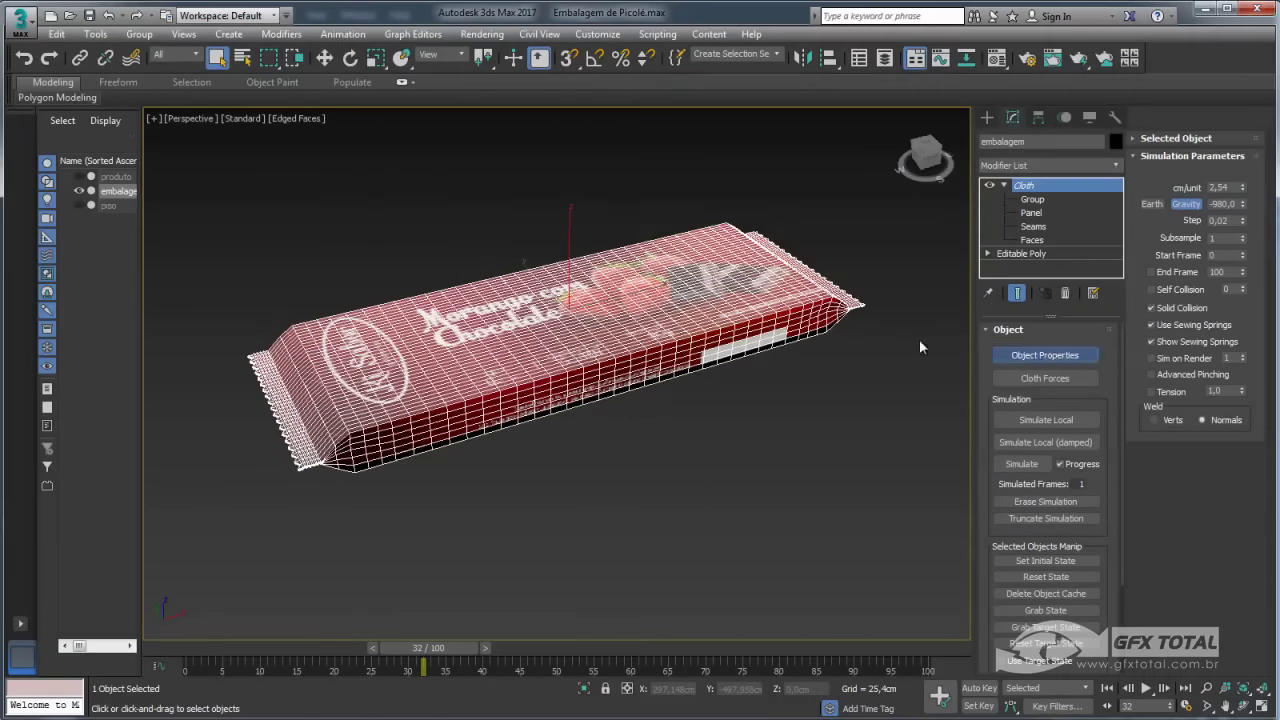
# Set Pressure to 7,5, run and stop another test simulation, then erase it.
pyautogui.click(486, 147)
pyautogui.write('7,5')
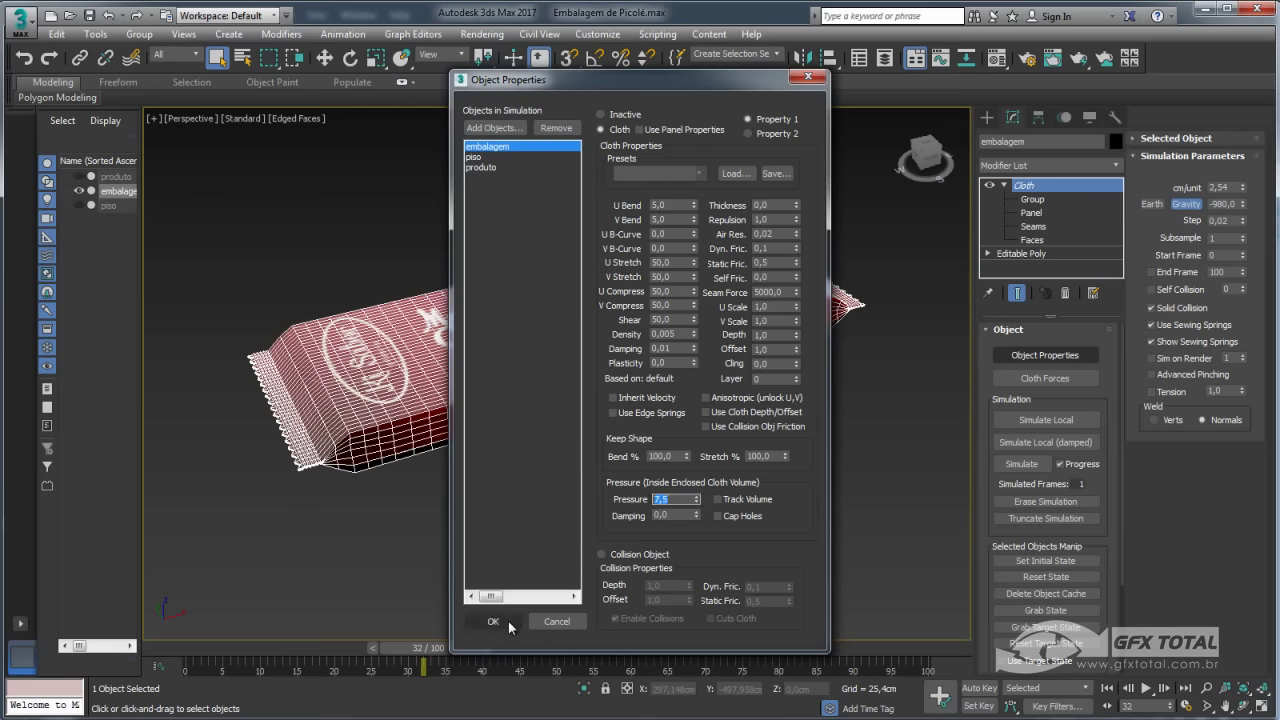
pyautogui.click(508, 621)
pyautogui.click(1032, 460)
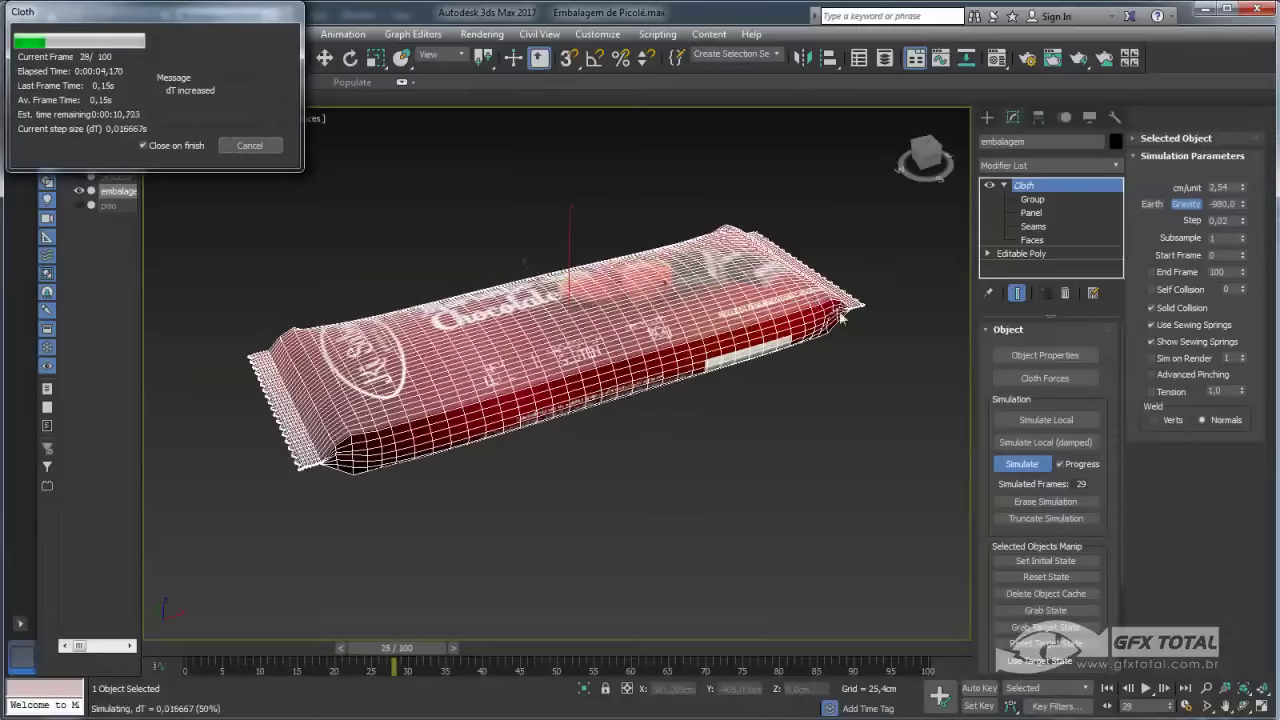
pyautogui.click(252, 145)
pyautogui.click(262, 146)
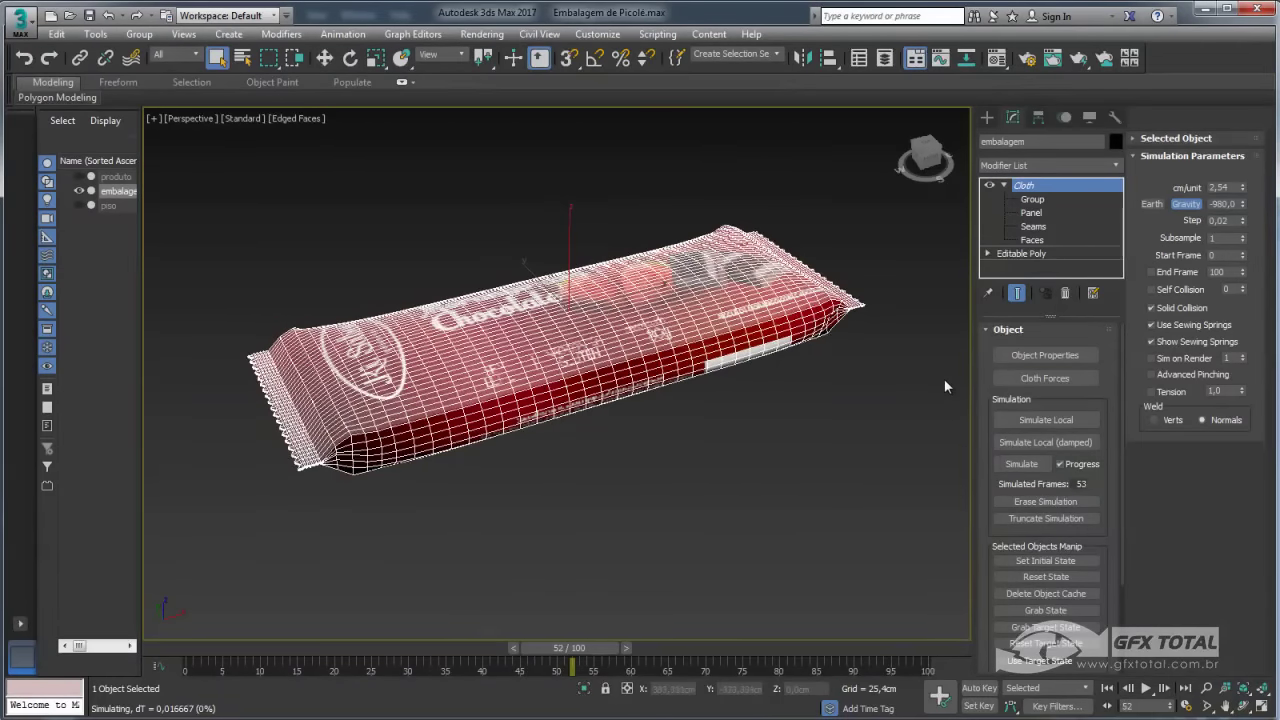
pyautogui.click(1035, 505)
# Apply the Heavy Leather preset to embalagem with Pressure 7,5.
pyautogui.click(1046, 356)
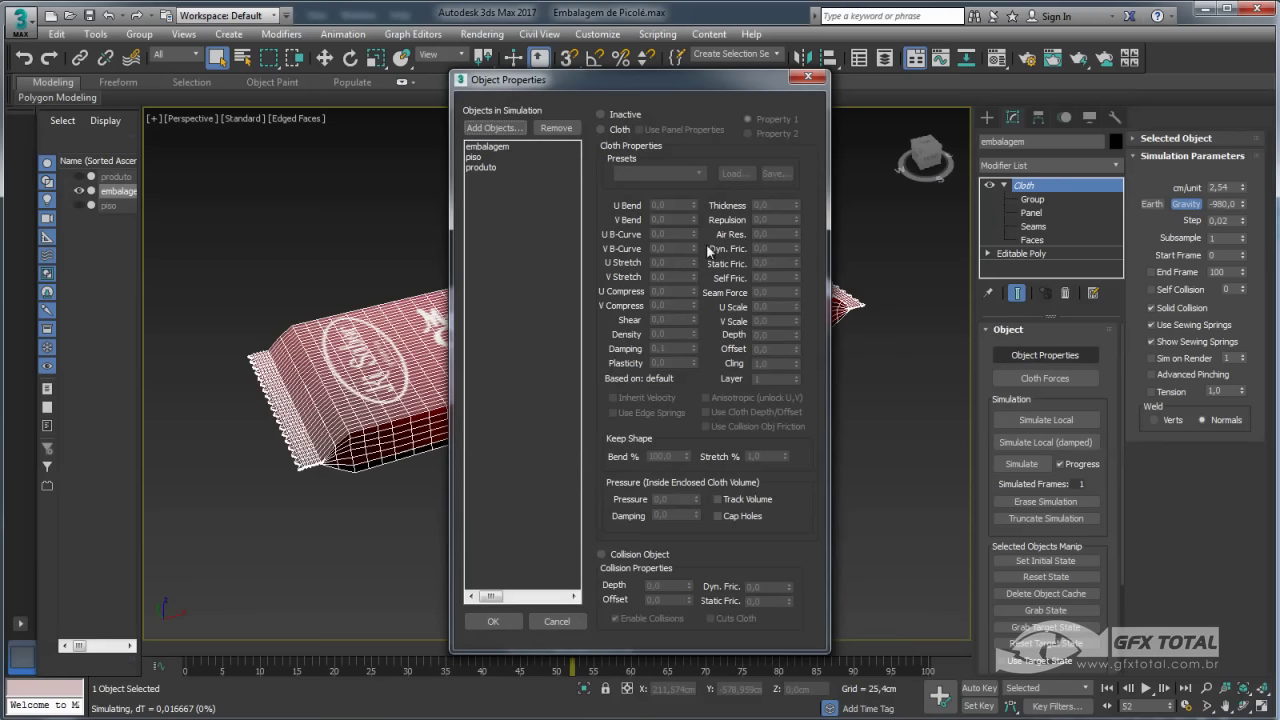
pyautogui.click(491, 147)
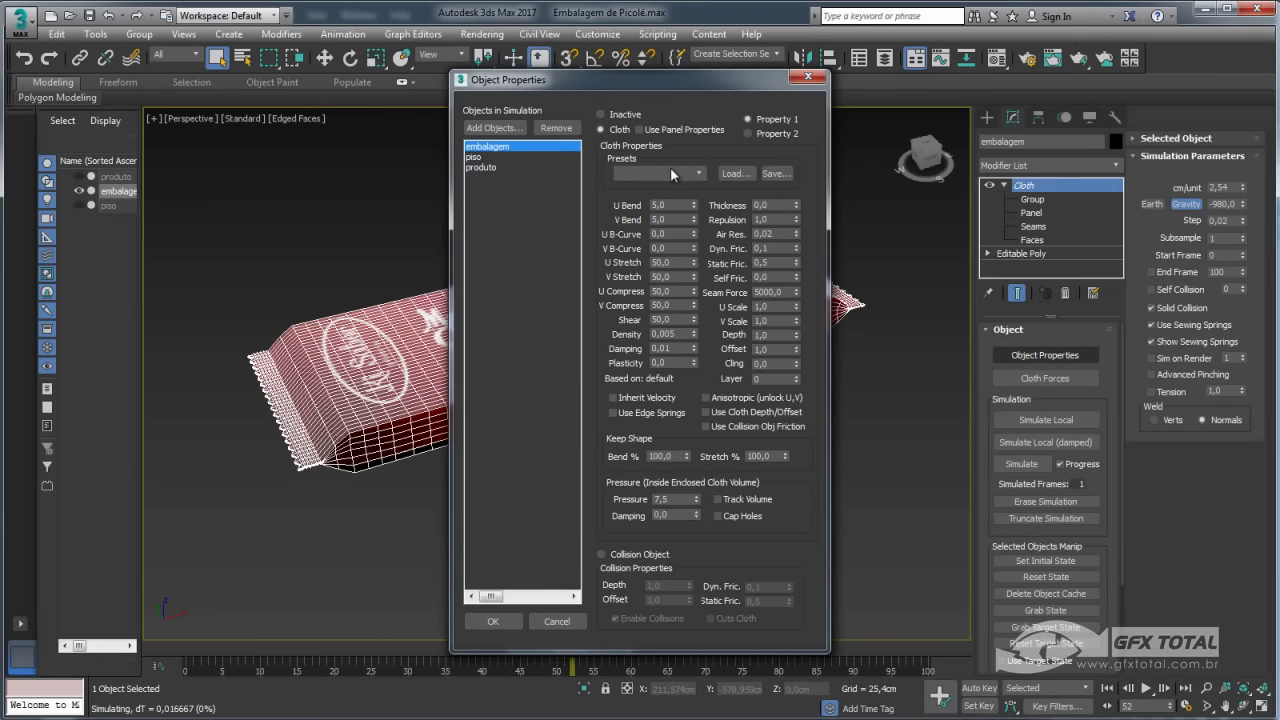
pyautogui.click(699, 172)
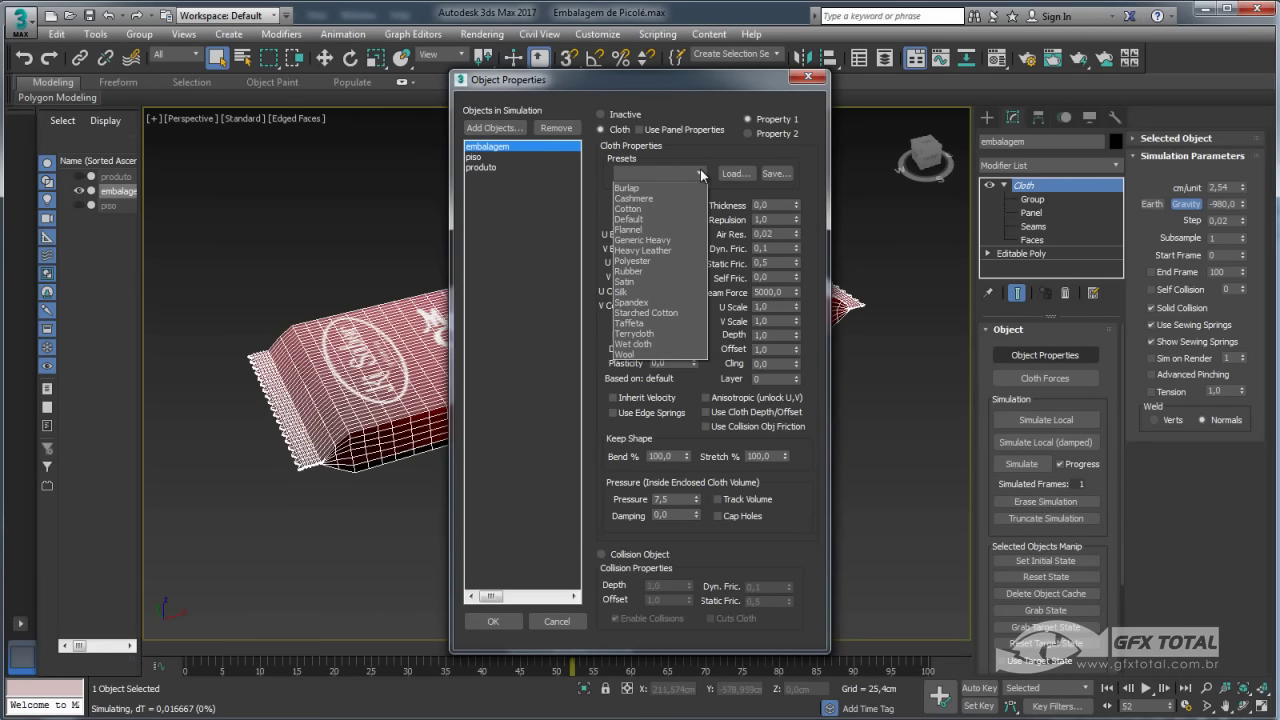
pyautogui.click(643, 250)
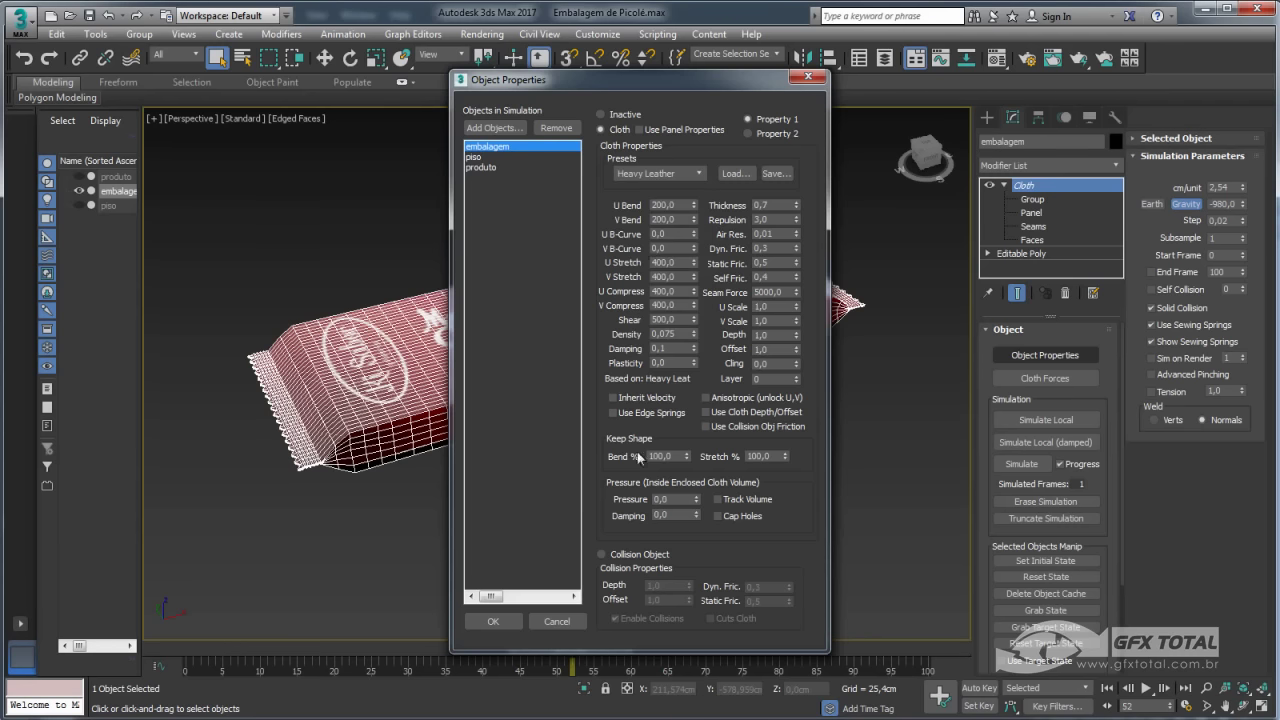
pyautogui.moveTo(680, 497); pyautogui.dragTo(645, 499)
pyautogui.write('7,5')
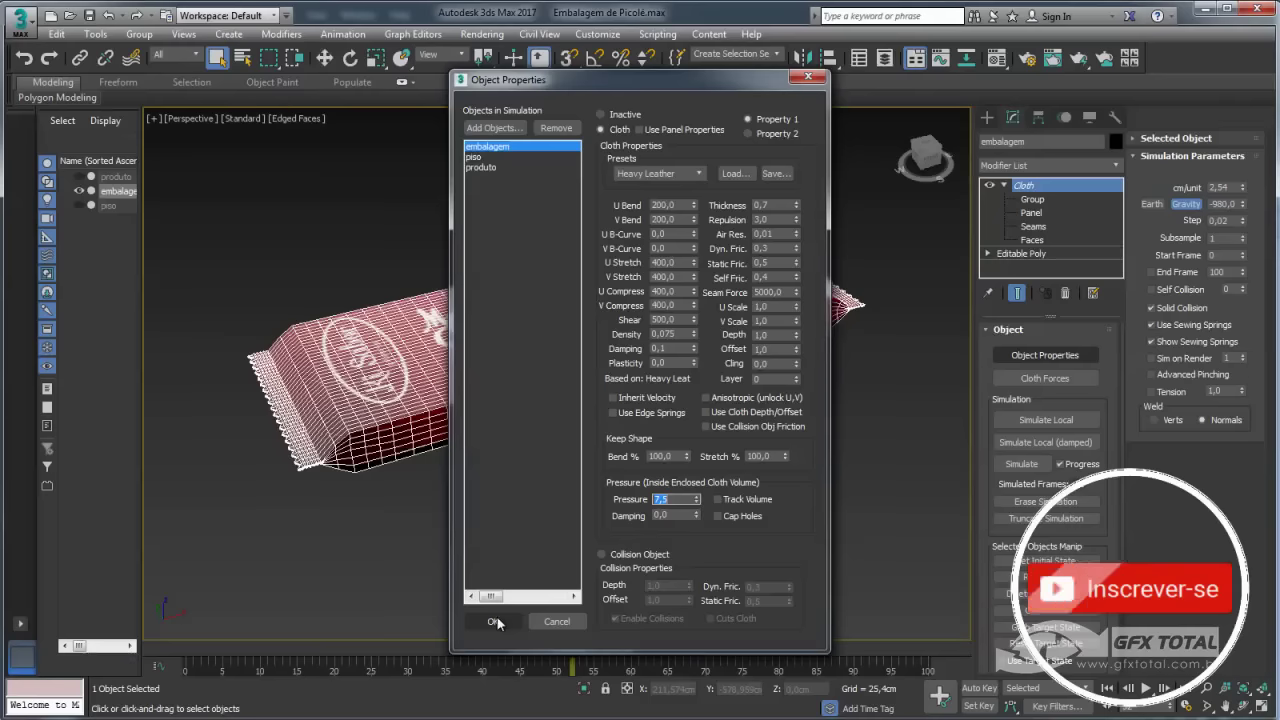
pyautogui.click(496, 622)
# Simulate to frame 24, erase it, and reopen embalagem's cloth properties.
pyautogui.click(1023, 463)
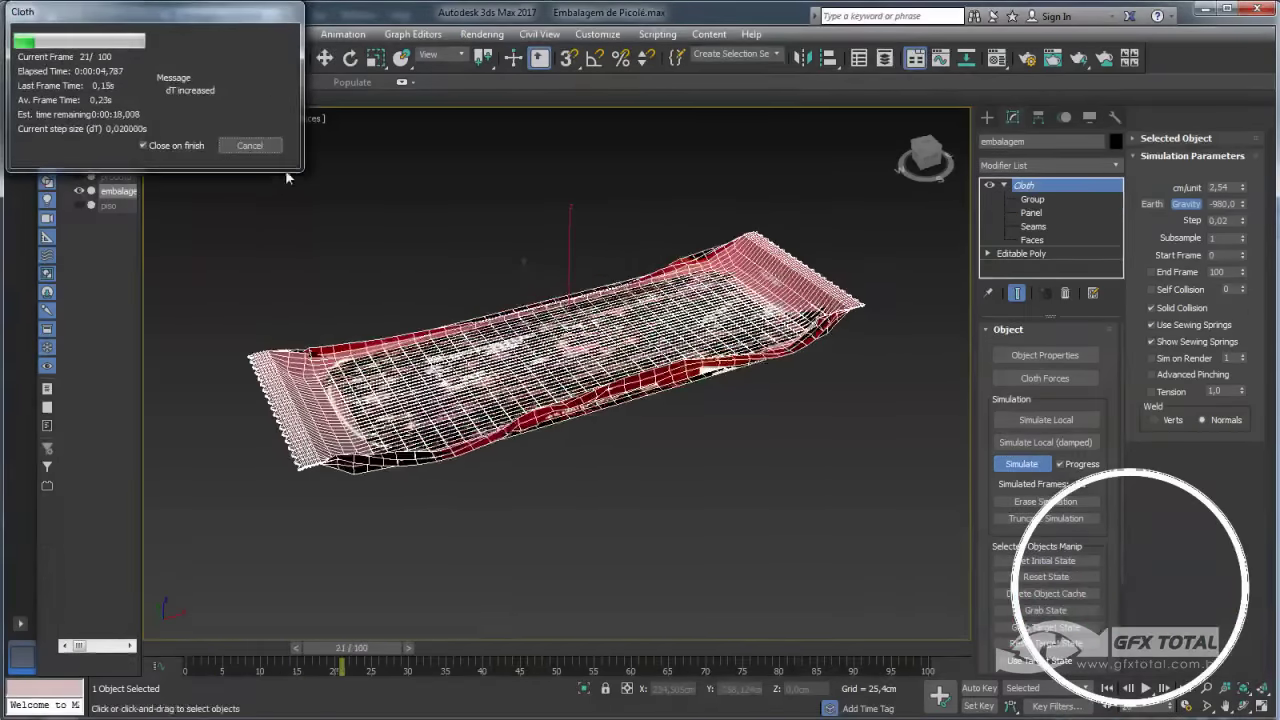
pyautogui.click(263, 146)
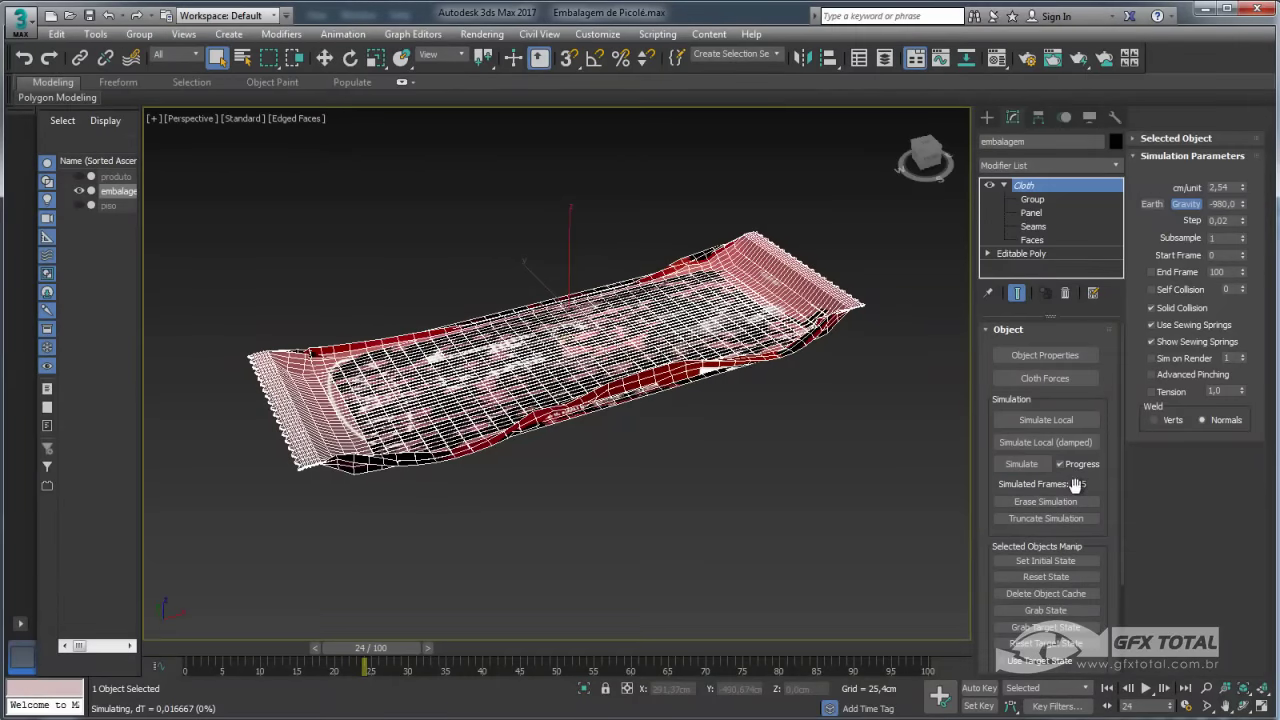
pyautogui.click(1038, 502)
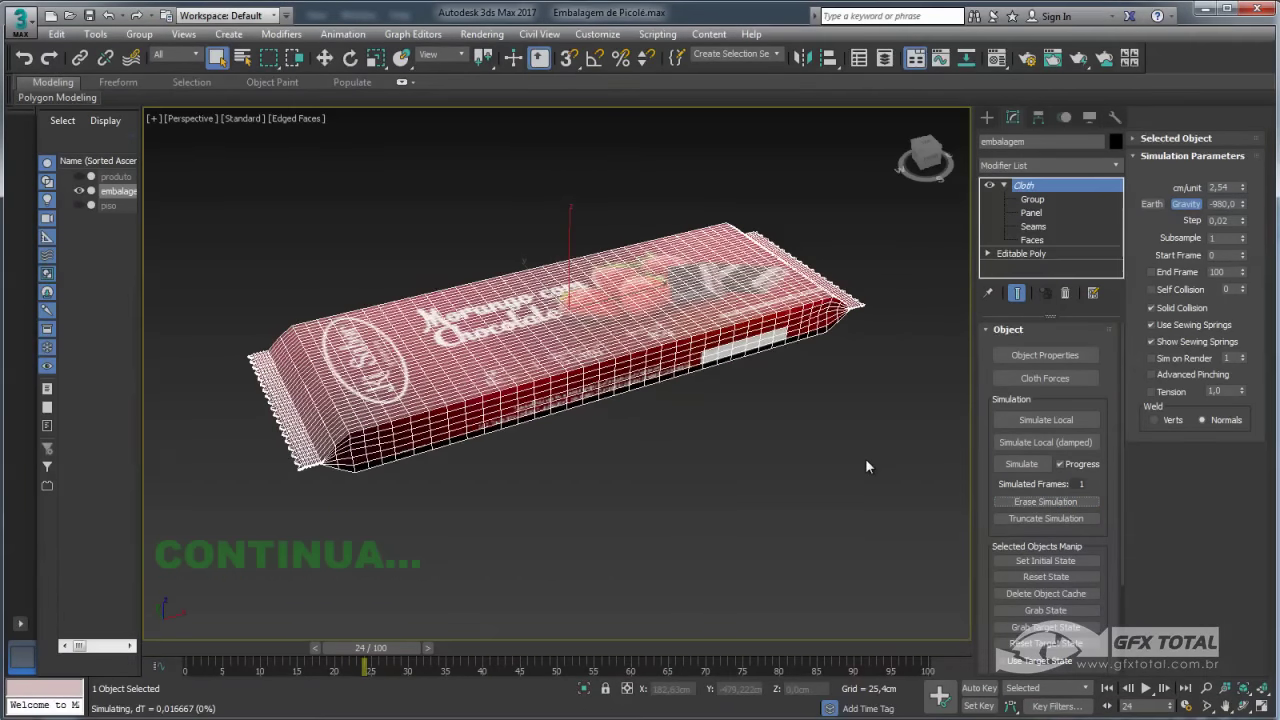
pyautogui.click(1044, 358)
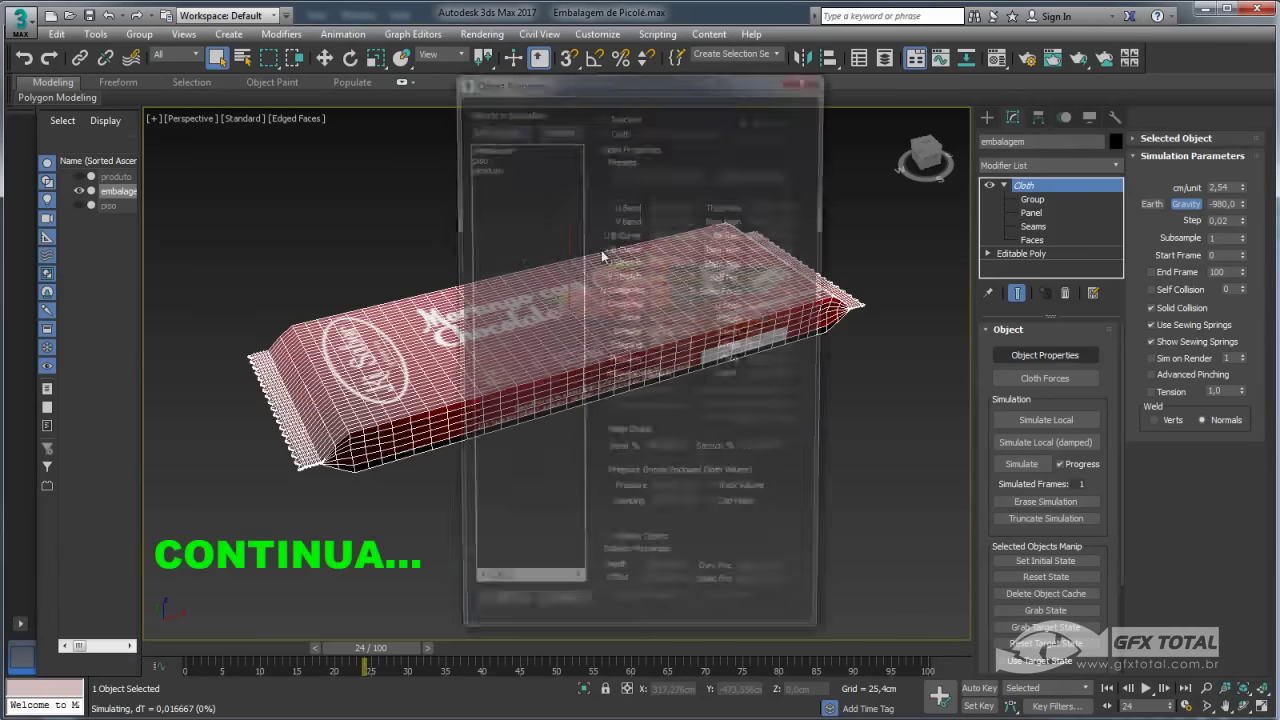
pyautogui.click(494, 148)
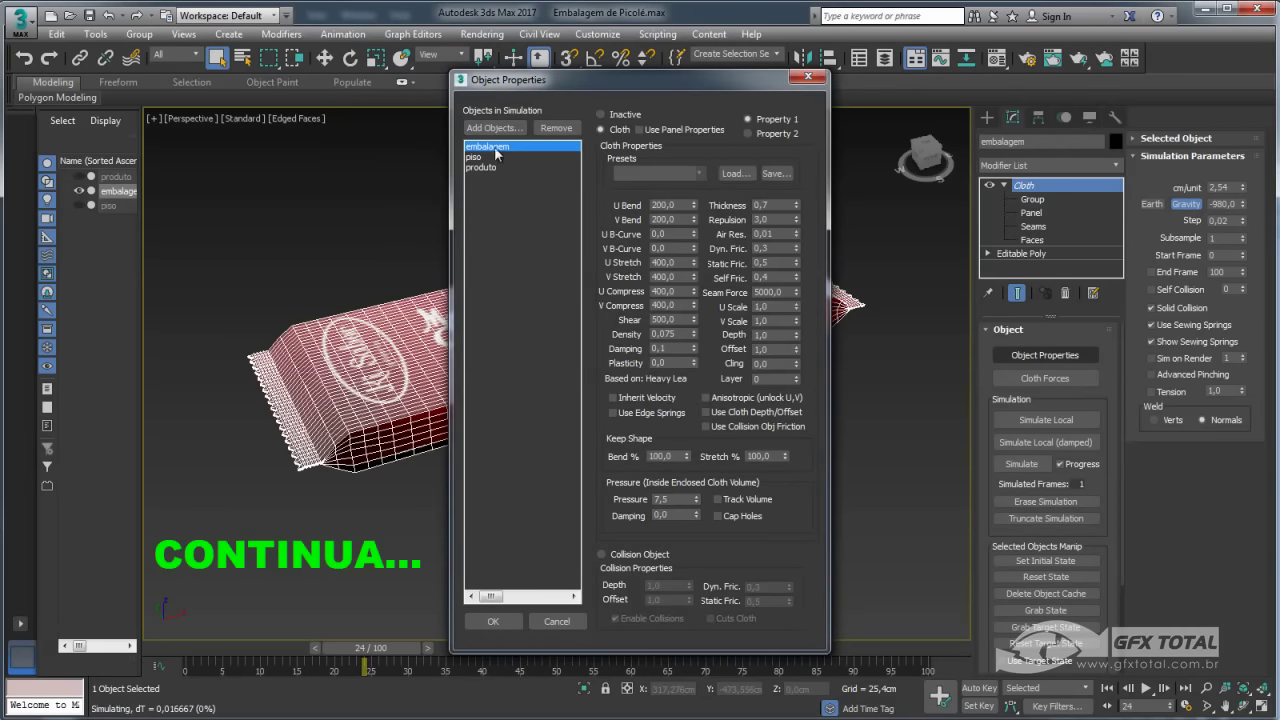